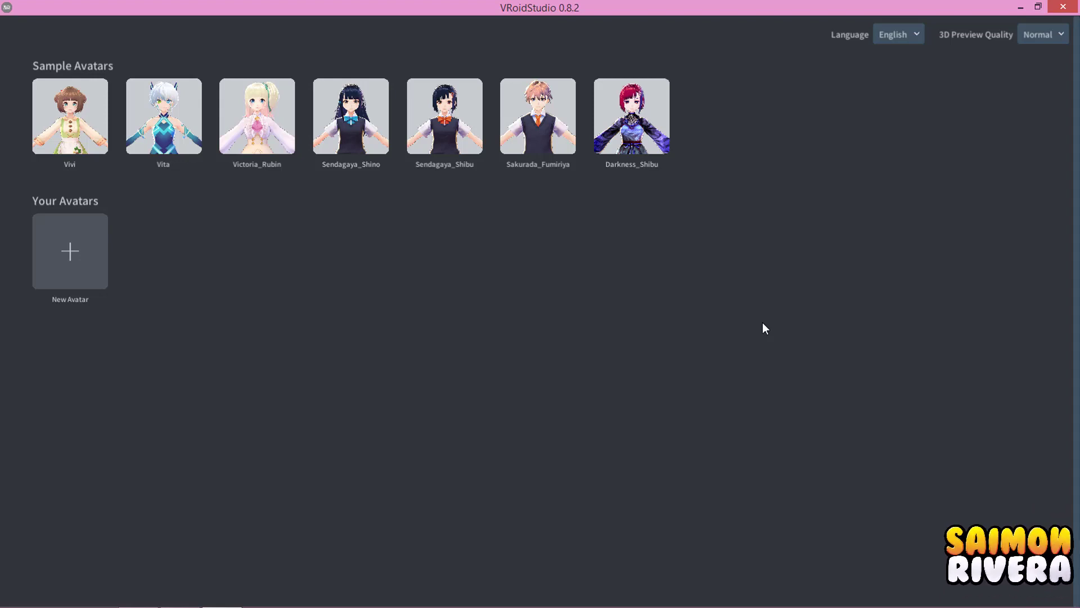
Review the 3D preview quality options, keeping the quality at Normal.
left_click(1040, 39)
left_click(1033, 54)
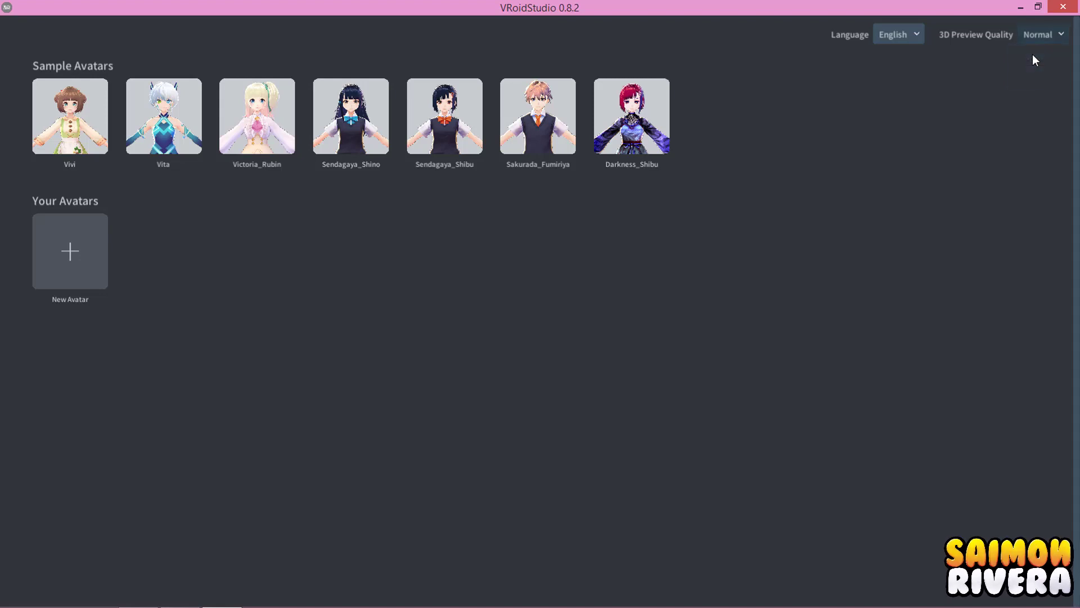
left_click(1040, 32)
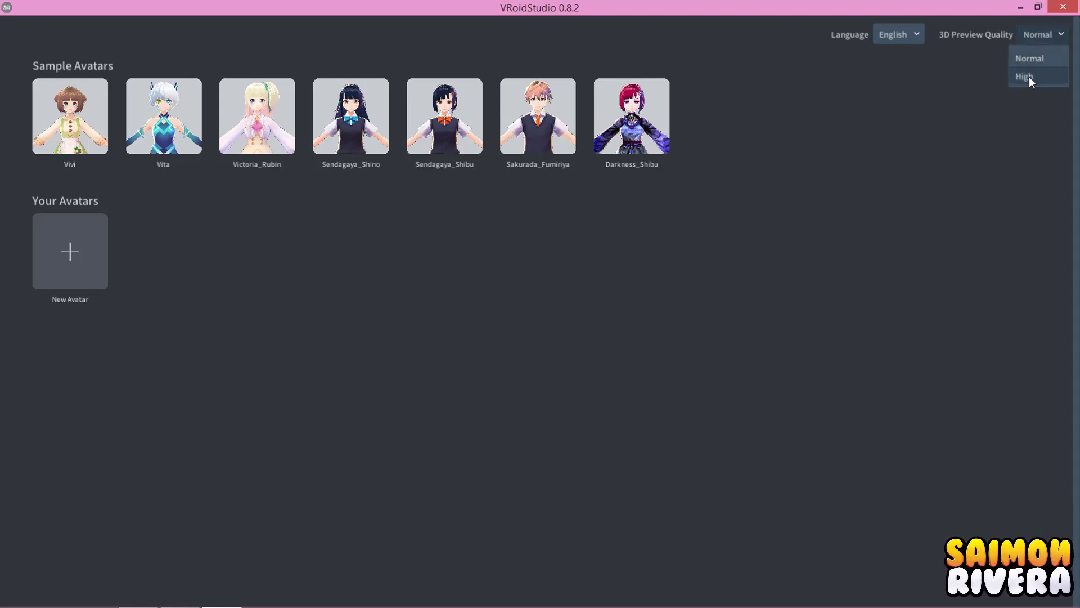
left_click(1045, 38)
left_click(1029, 59)
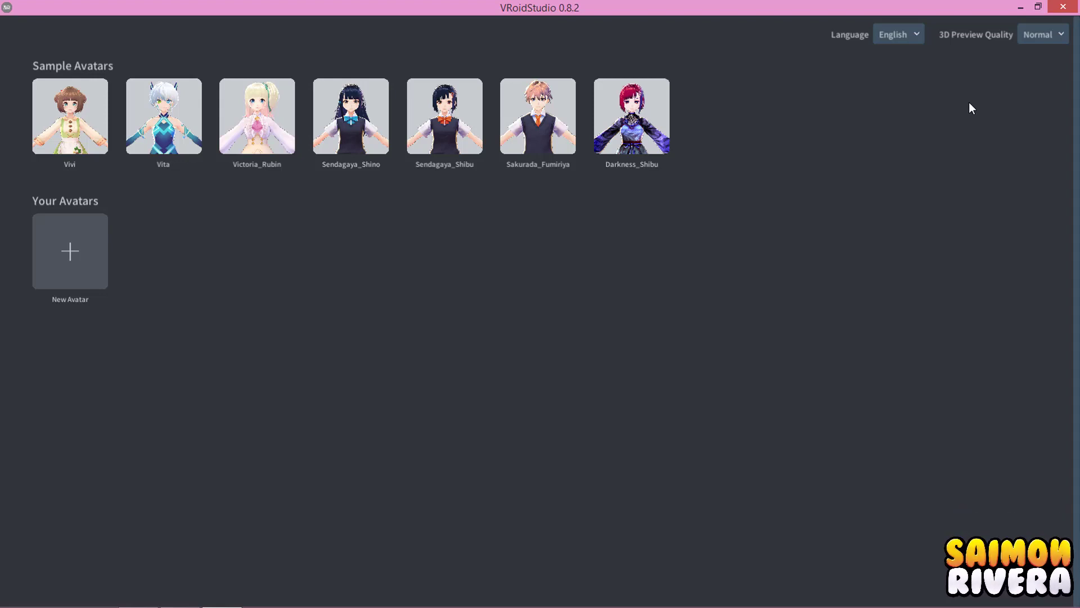
Keep the interface language on English and start a new avatar.
left_click(922, 36)
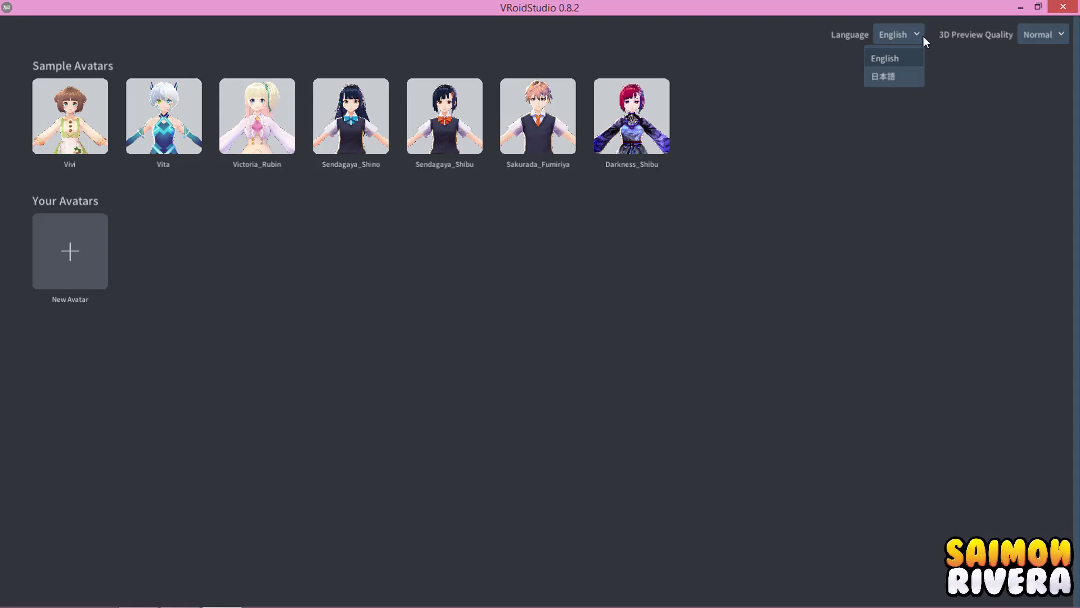
left_click(918, 36)
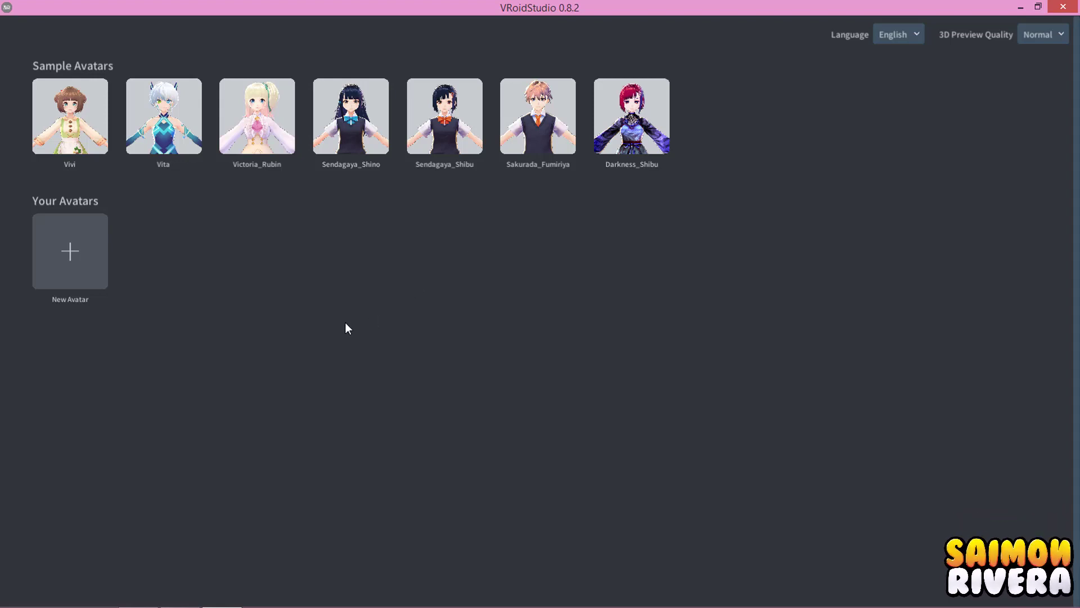
left_click(49, 257)
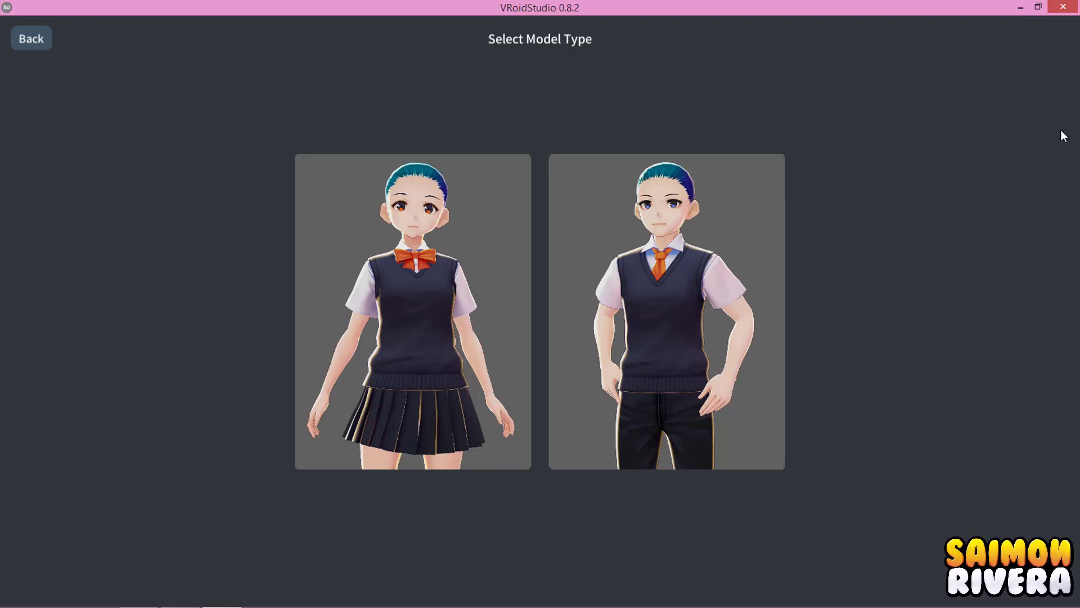
Base the new avatar on the female model and frame her head in the viewport.
left_click(362, 252)
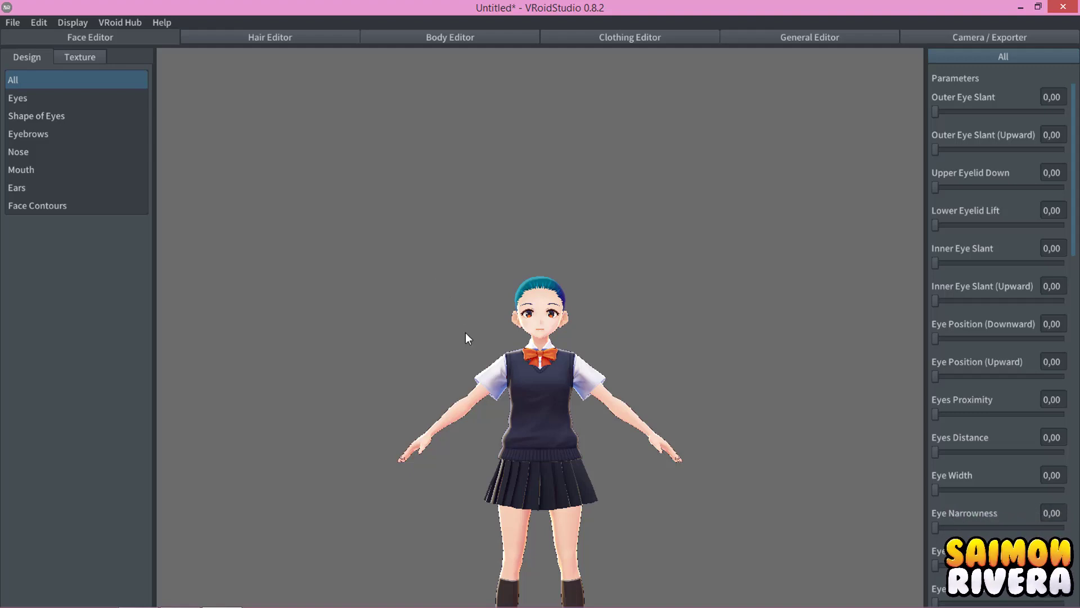
mouse_move(465, 354)
middle_mouse_down()
mouse_move(296, 165)
mouse_move(627, 102)
mouse_move(265, 130)
mouse_move(611, 191)
mouse_move(380, 90)
mouse_move(435, 173)
mouse_move(480, 138)
mouse_move(475, 195)
mouse_move(491, 155)
middle_mouse_up()
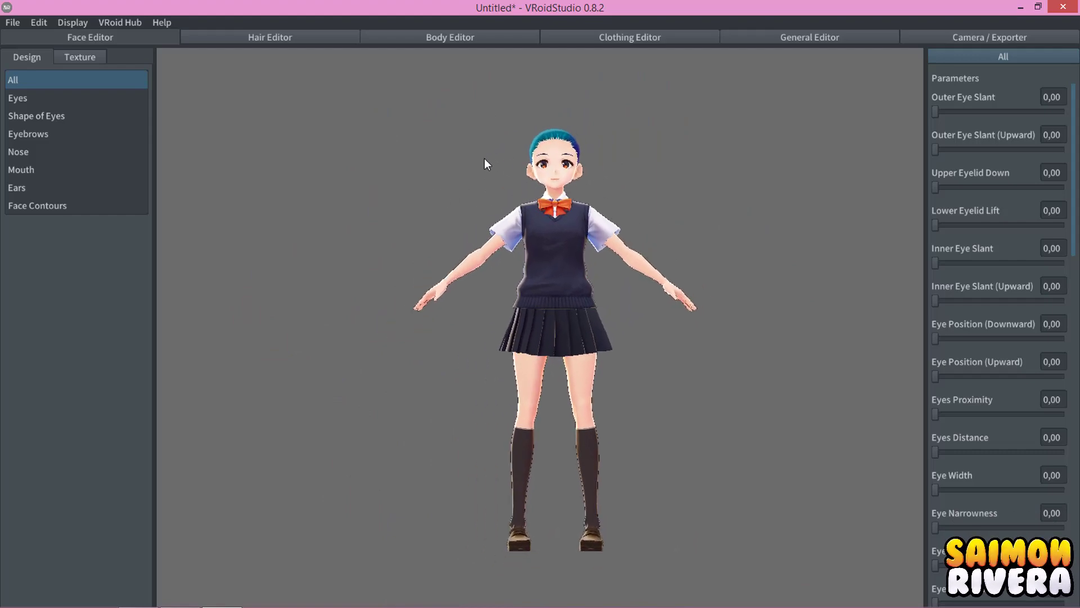
mouse_move(694, 169)
right_mouse_down()
mouse_move(671, 210)
mouse_move(605, 221)
mouse_move(571, 174)
mouse_move(650, 156)
mouse_move(832, 169)
mouse_move(602, 176)
mouse_move(519, 194)
mouse_move(656, 216)
mouse_move(717, 187)
mouse_move(697, 164)
mouse_move(505, 171)
mouse_move(454, 185)
mouse_move(637, 215)
mouse_move(732, 164)
mouse_move(695, 160)
mouse_move(576, 186)
mouse_move(707, 208)
mouse_move(717, 172)
mouse_move(701, 164)
right_mouse_up()
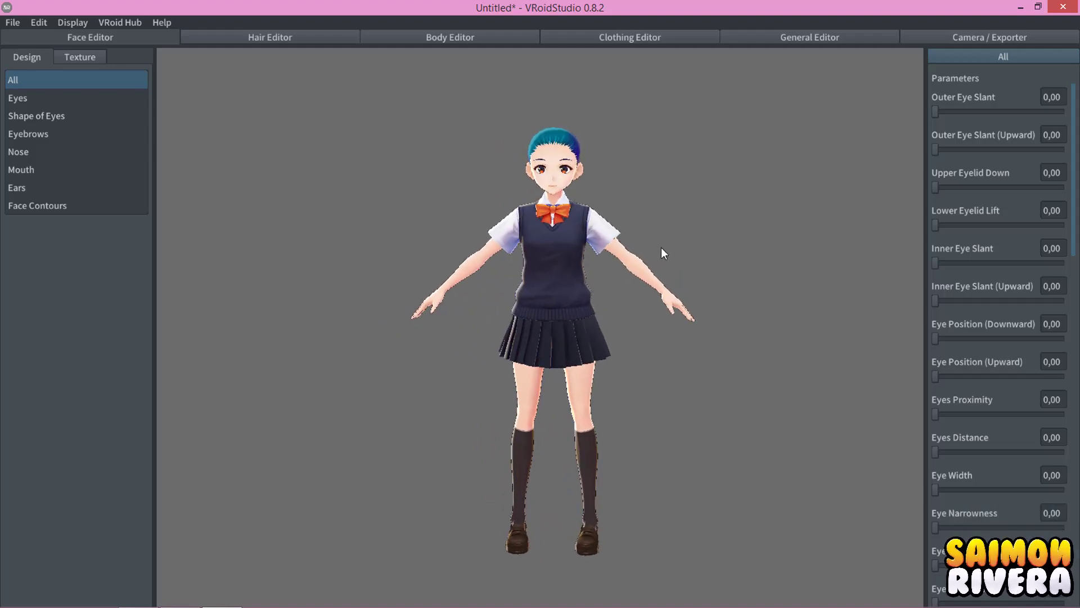
scroll(657, 309, "up", 1)
scroll(656, 309, "up", 2)
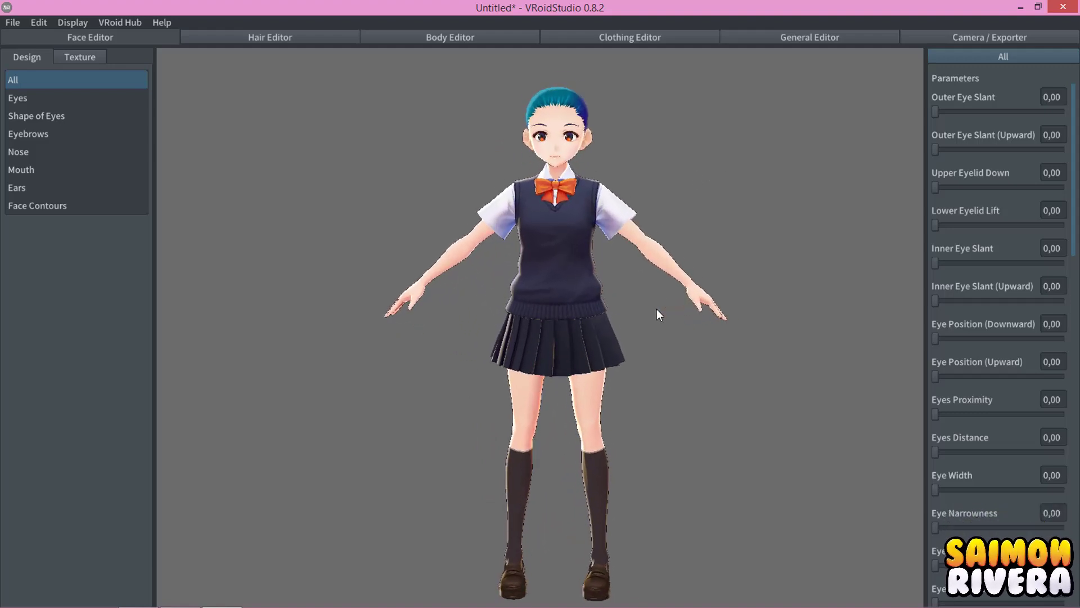
scroll(656, 309, "up", 2)
middle_click_drag(657, 309, 674, 309)
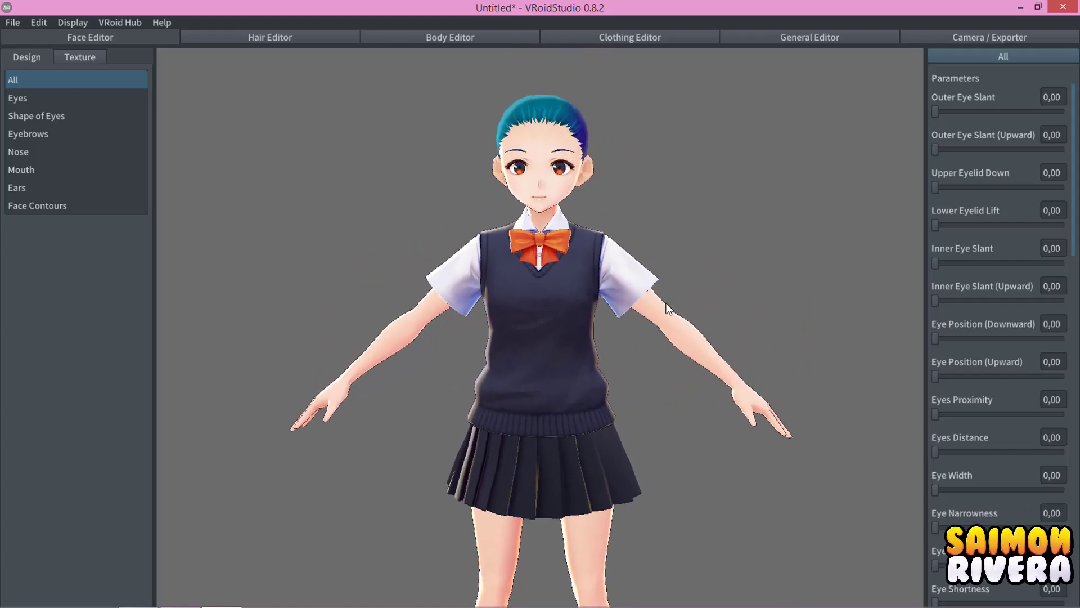
Orbit, pan and zoom around the female character to inspect her from front, side and back.
scroll(674, 304, "down", 1)
scroll(658, 294, "down", 2)
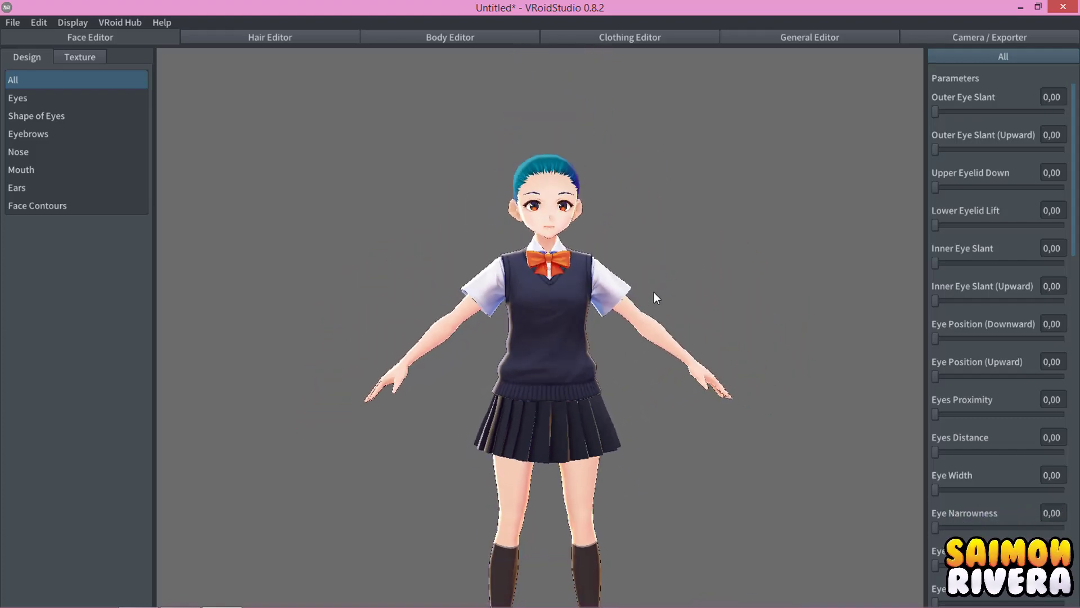
scroll(655, 295, "down", 1)
scroll(657, 303, "down", 1)
scroll(662, 325, "down", 1)
scroll(655, 270, "down", 2)
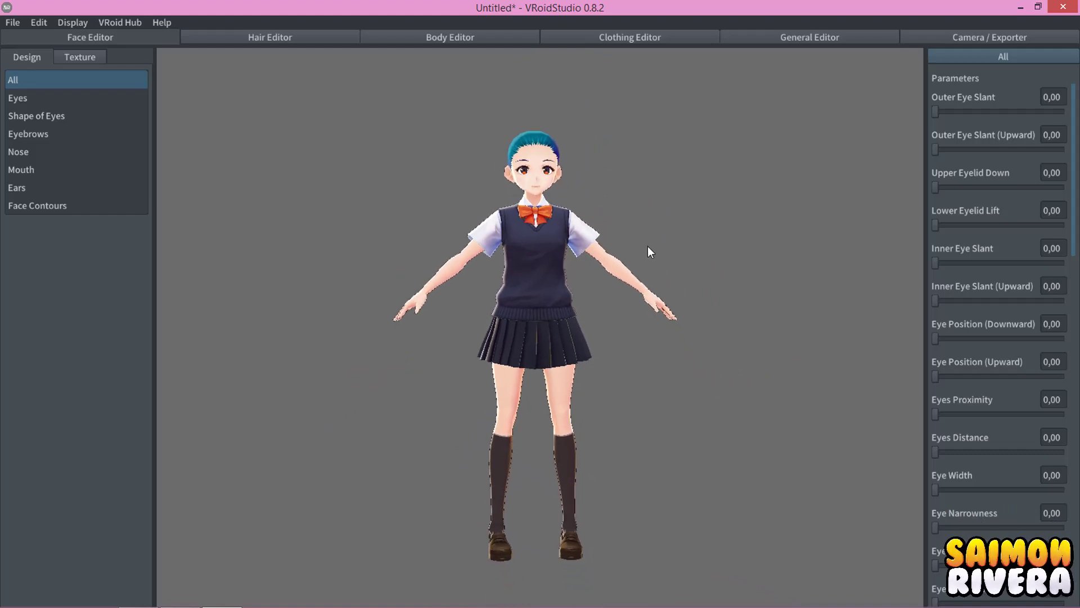
mouse_move(676, 284)
right_mouse_down()
mouse_move(561, 280)
mouse_move(565, 290)
mouse_move(718, 288)
mouse_move(677, 276)
right_mouse_up()
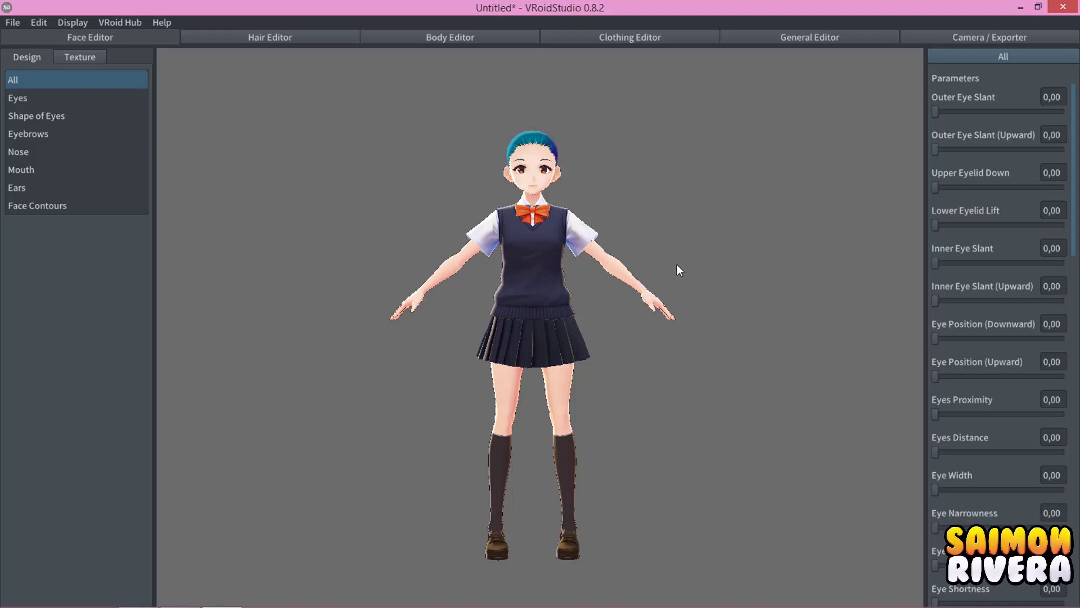
middle_click_drag(674, 267, 336, 259)
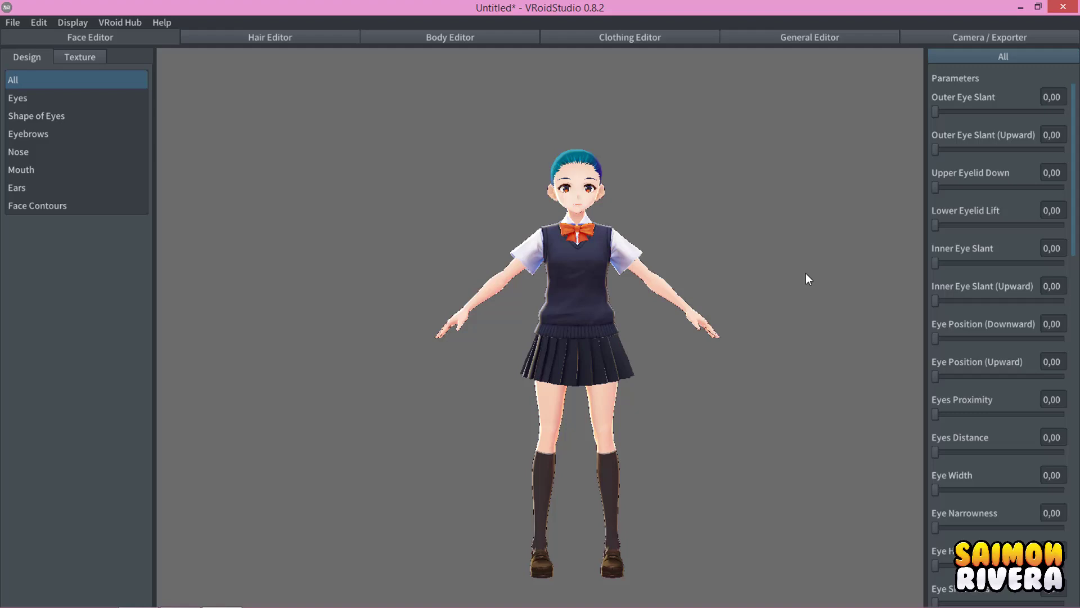
mouse_move(805, 272)
middle_mouse_down()
mouse_move(520, 254)
mouse_move(795, 253)
mouse_move(498, 255)
mouse_move(878, 247)
mouse_move(763, 227)
mouse_move(682, 261)
middle_mouse_up()
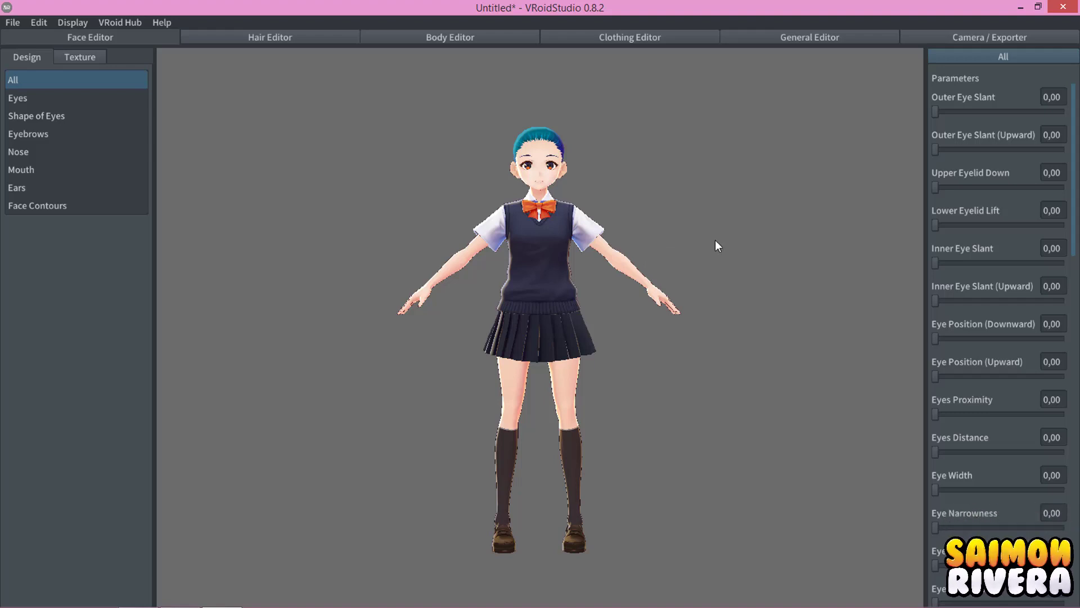
mouse_move(716, 245)
right_mouse_down()
mouse_move(649, 271)
mouse_move(542, 242)
mouse_move(404, 233)
mouse_move(383, 292)
mouse_move(685, 318)
mouse_move(781, 266)
mouse_move(836, 282)
mouse_move(807, 292)
mouse_move(470, 272)
mouse_move(306, 287)
mouse_move(410, 350)
mouse_move(614, 293)
mouse_move(747, 302)
mouse_move(569, 317)
mouse_move(451, 308)
mouse_move(440, 335)
mouse_move(558, 360)
mouse_move(670, 301)
mouse_move(724, 299)
mouse_move(718, 308)
right_mouse_up()
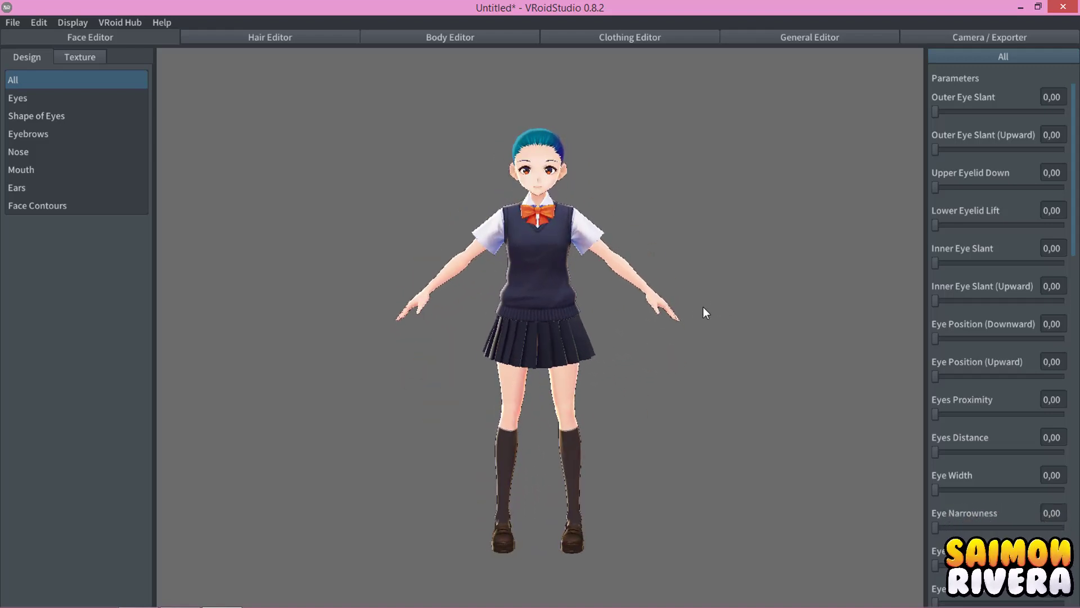
mouse_move(622, 315)
right_mouse_down()
mouse_move(725, 263)
mouse_move(565, 308)
mouse_move(617, 302)
right_mouse_up()
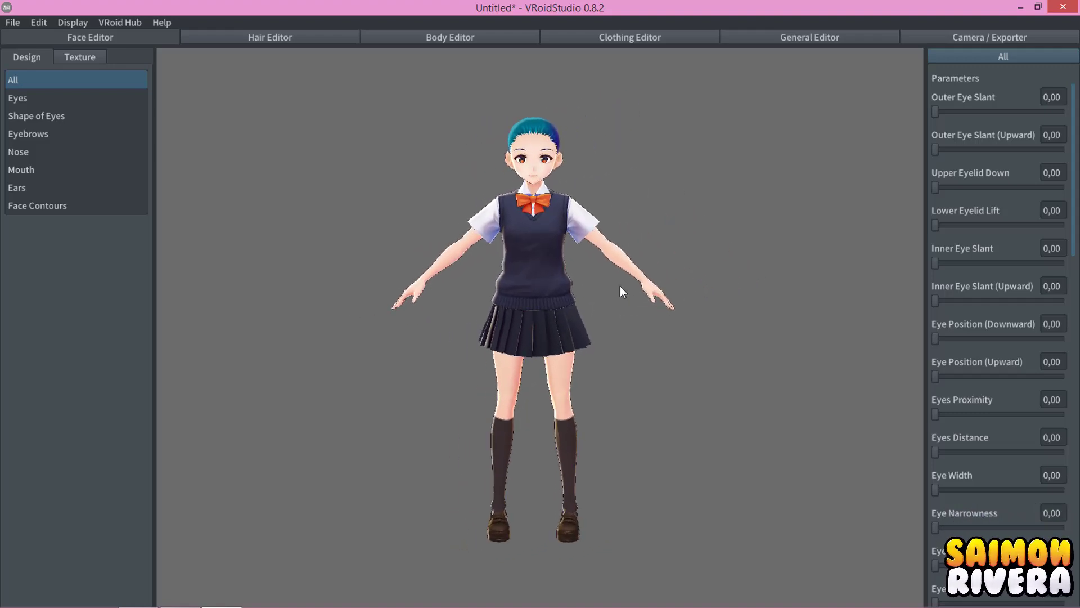
middle_click_drag(618, 322, 625, 319)
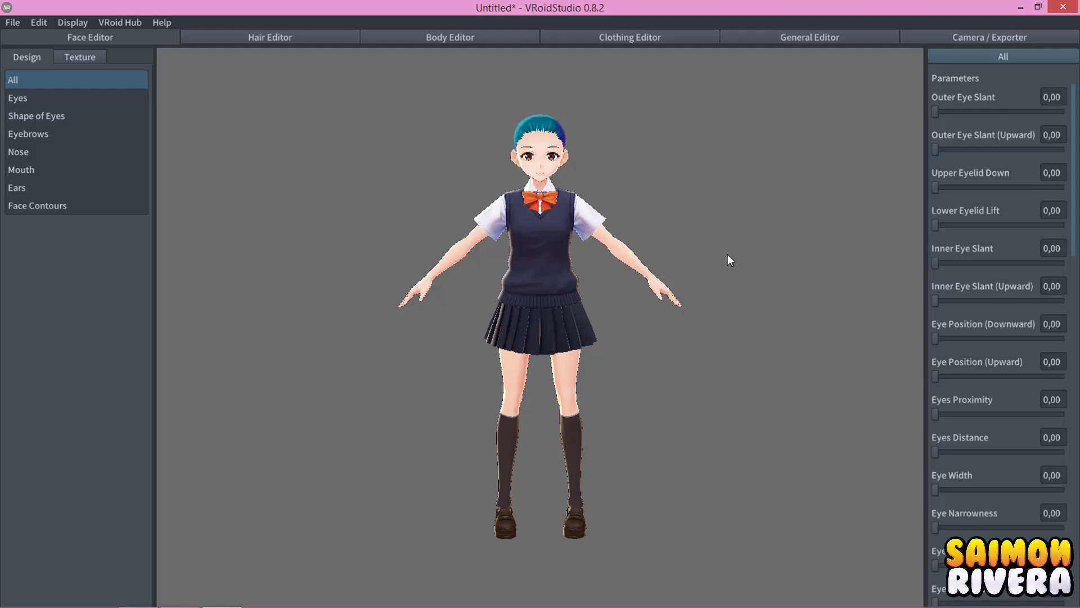
mouse_move(728, 254)
right_mouse_down()
mouse_move(683, 257)
mouse_move(724, 254)
right_mouse_up()
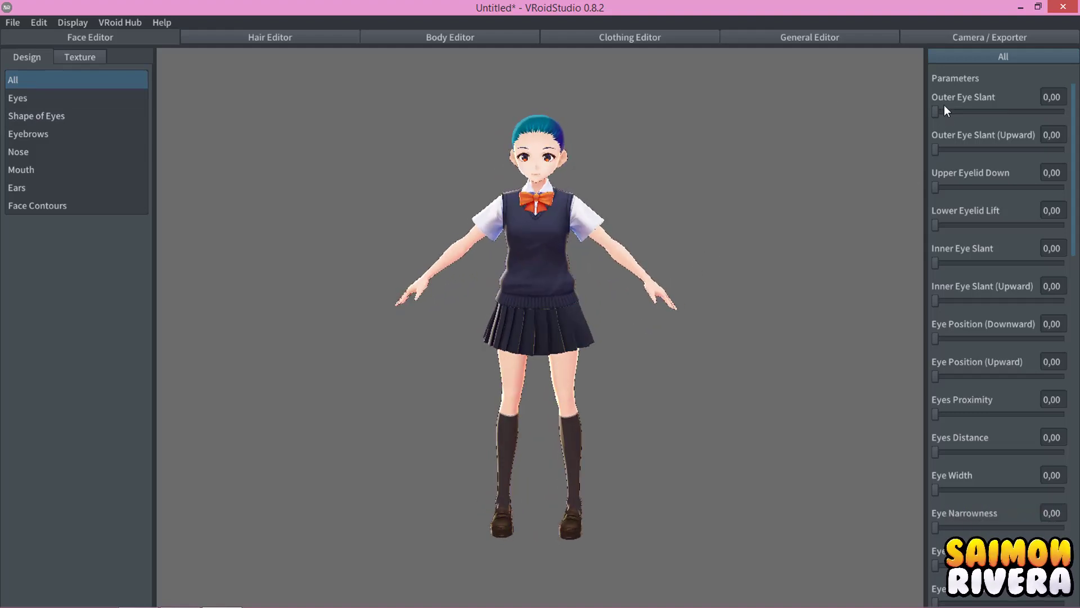
scroll(586, 172, "up", 2)
scroll(619, 296, "up", 2)
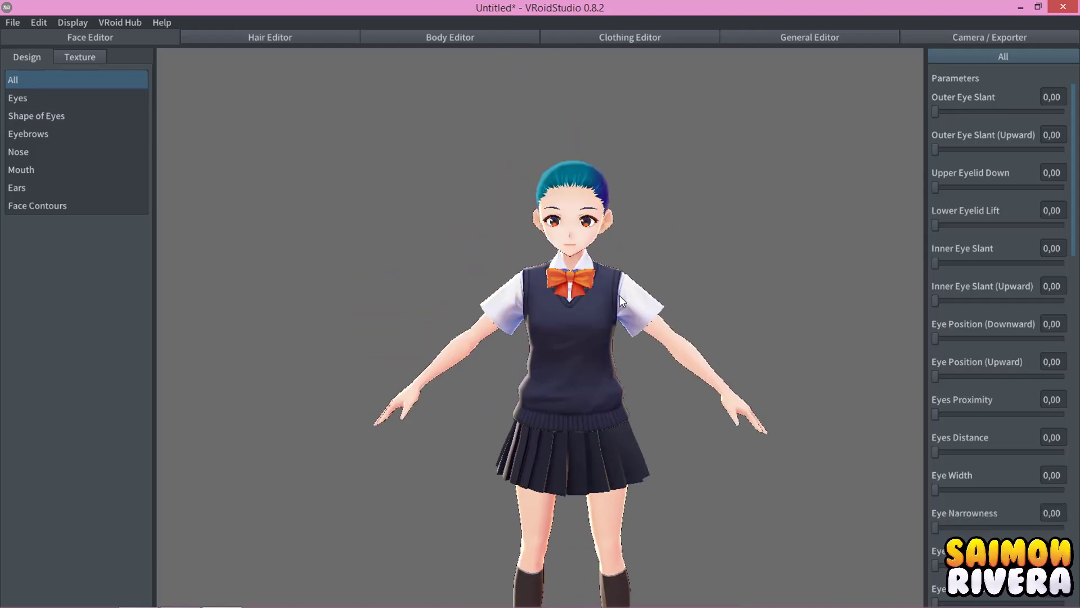
scroll(604, 258, "up", 2)
scroll(666, 237, "up", 1)
scroll(624, 258, "up", 2)
scroll(655, 257, "up", 1)
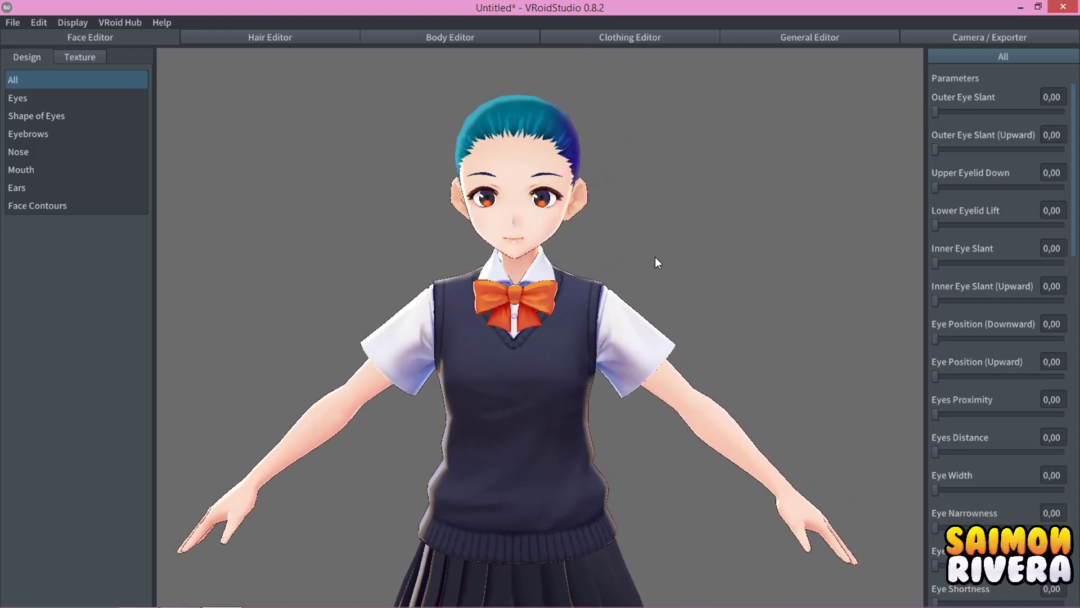
scroll(655, 252, "up", 2)
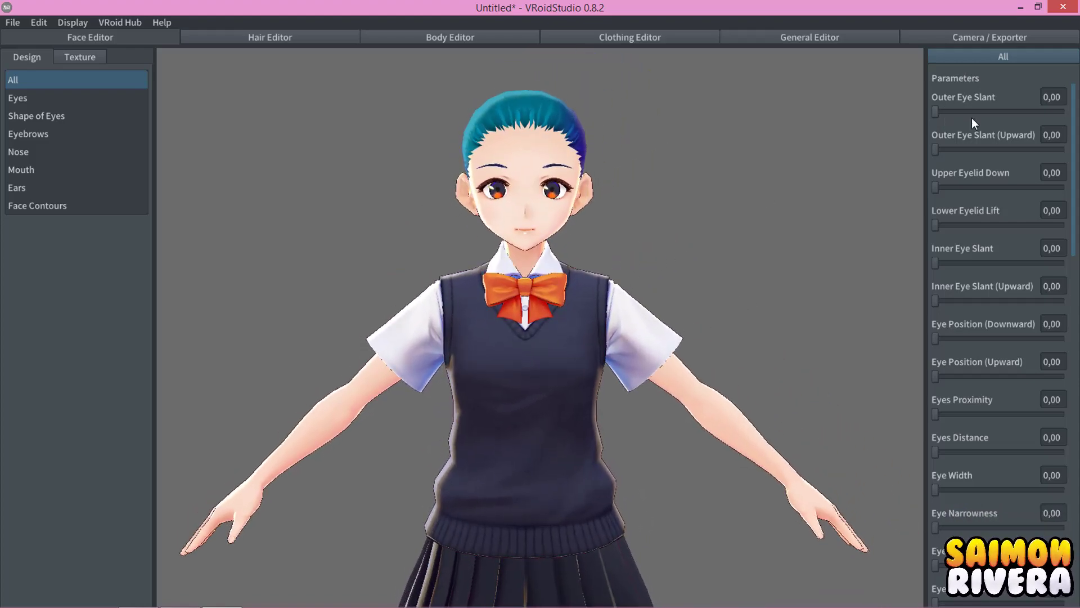
Set Outer Eye Slant to 0,53 and Upper Eyelid Down to 0,66.
mouse_move(937, 116)
left_mouse_down()
mouse_move(1064, 111)
mouse_move(879, 98)
mouse_move(1064, 108)
mouse_move(812, 99)
mouse_move(1013, 112)
mouse_move(945, 111)
left_mouse_up()
mouse_move(938, 148)
left_mouse_down()
mouse_move(1058, 148)
mouse_move(907, 143)
mouse_move(1001, 147)
mouse_move(990, 148)
left_mouse_up()
mouse_move(934, 111)
left_mouse_down()
mouse_move(994, 109)
mouse_move(918, 111)
mouse_move(1040, 110)
mouse_move(949, 112)
mouse_move(1003, 118)
mouse_move(1027, 150)
left_mouse_up()
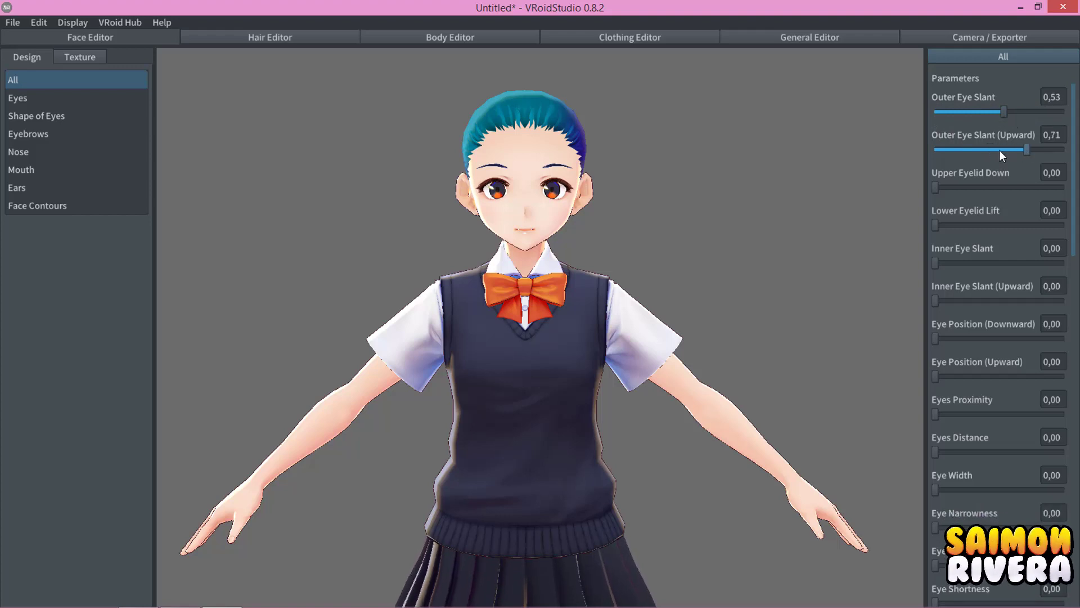
mouse_move(936, 188)
left_mouse_down()
mouse_move(1035, 182)
mouse_move(900, 185)
mouse_move(965, 188)
left_mouse_up()
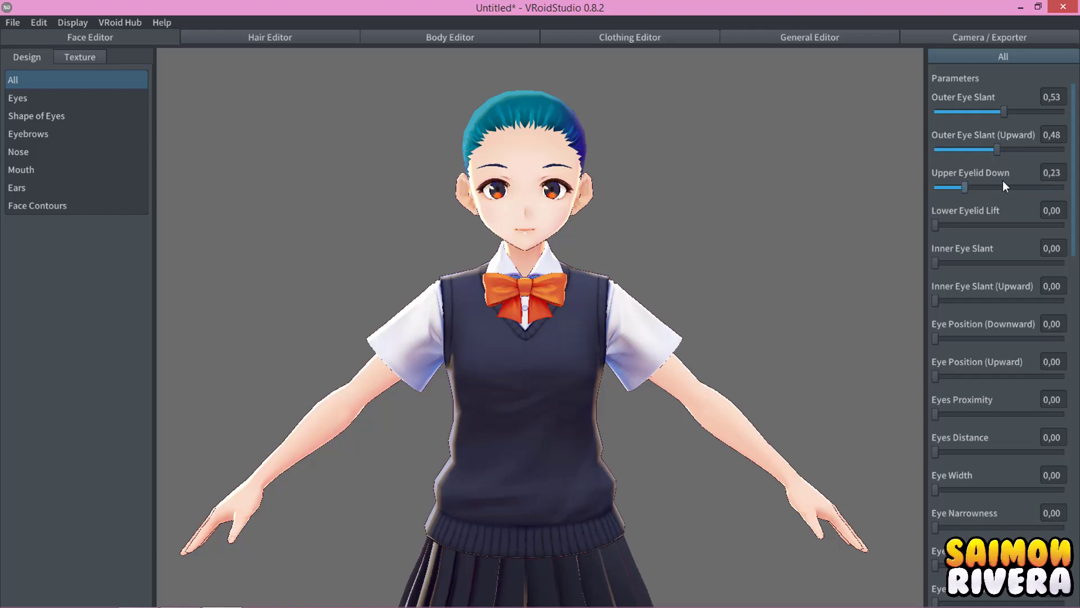
mouse_move(1063, 187)
left_mouse_down()
mouse_move(995, 184)
mouse_move(1072, 188)
mouse_move(1018, 185)
left_mouse_up()
Lift the lower eyelids, slant the inner eye corners to 0,59, and adjust eye height.
mouse_move(940, 225)
left_mouse_down()
mouse_move(1011, 221)
mouse_move(955, 225)
left_mouse_up()
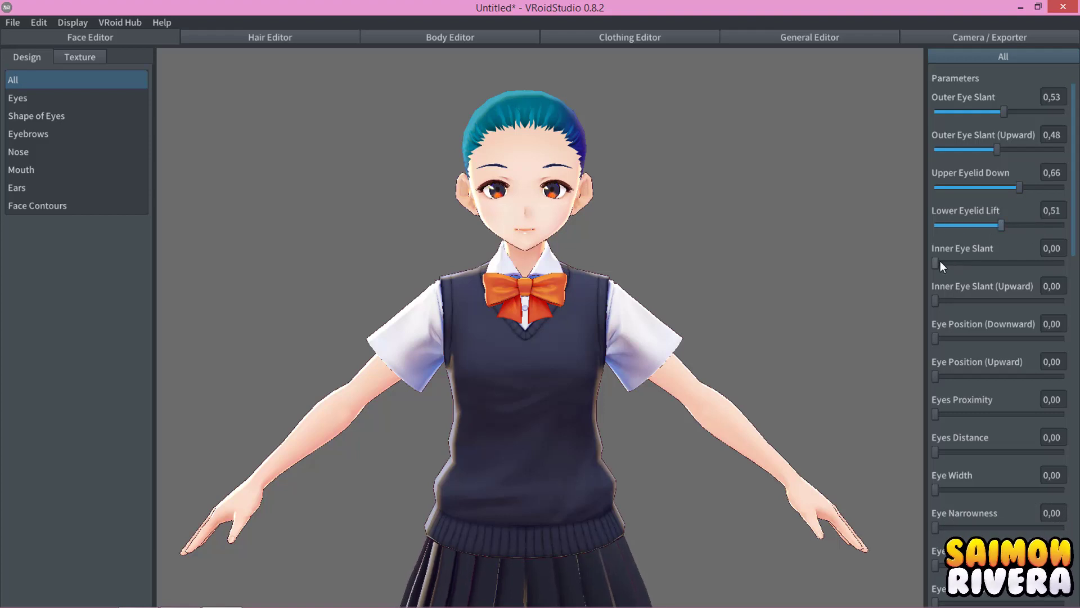
left_click_drag(937, 261, 1051, 257)
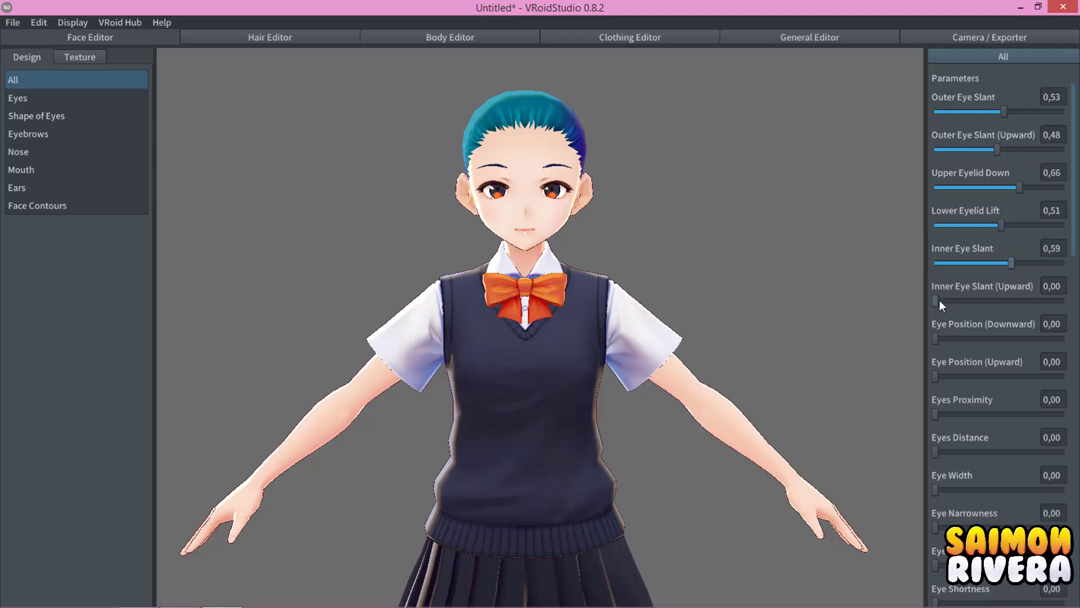
left_click_drag(940, 299, 1041, 295)
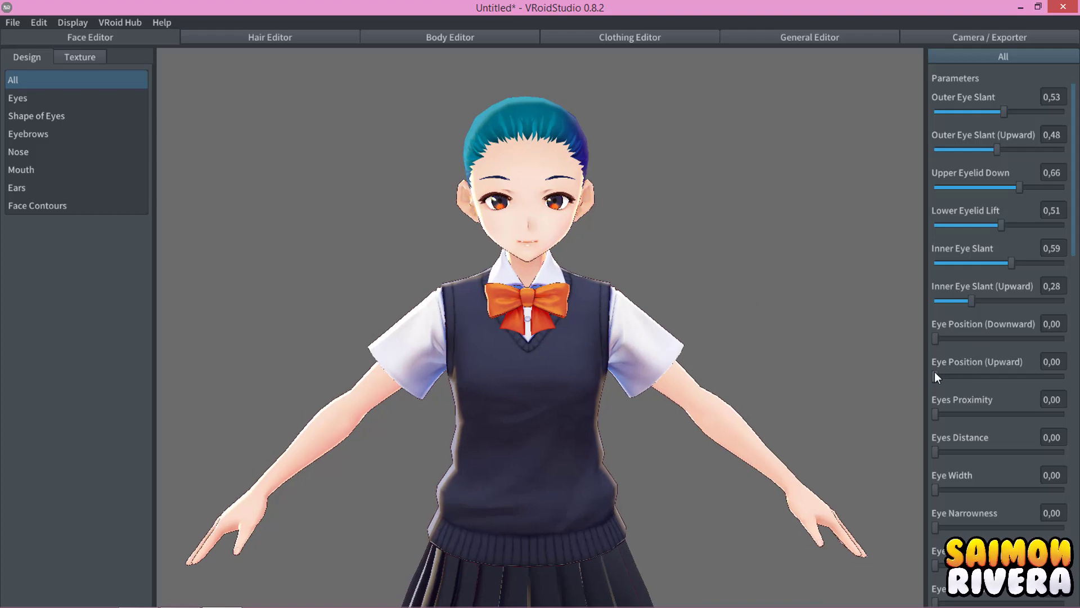
left_click(1062, 376)
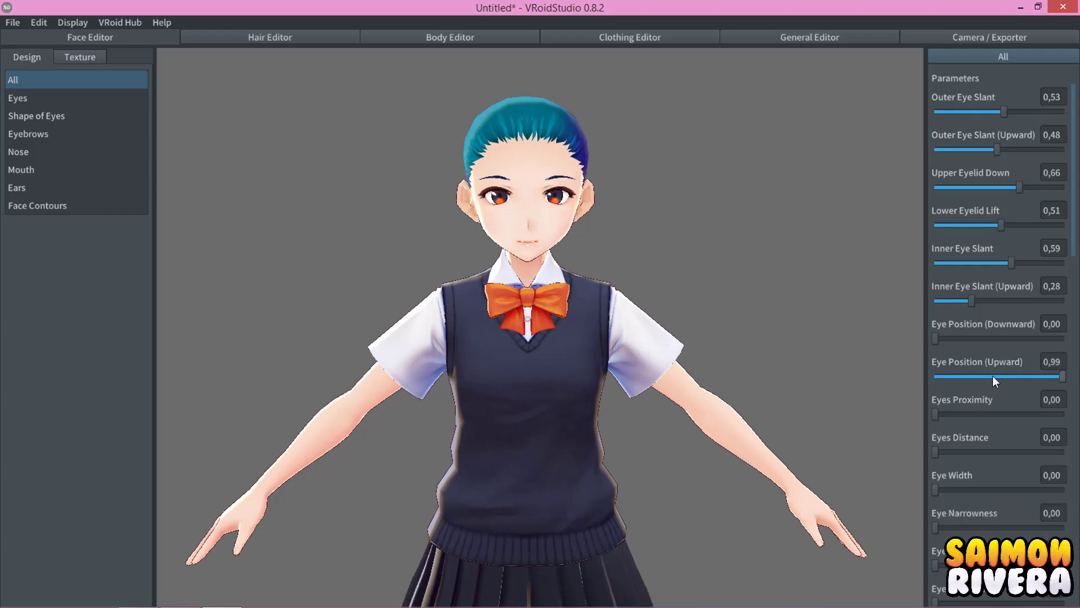
left_click_drag(993, 376, 917, 374)
Try widening the irises, then narrowing them.
scroll(960, 354, "down", 5)
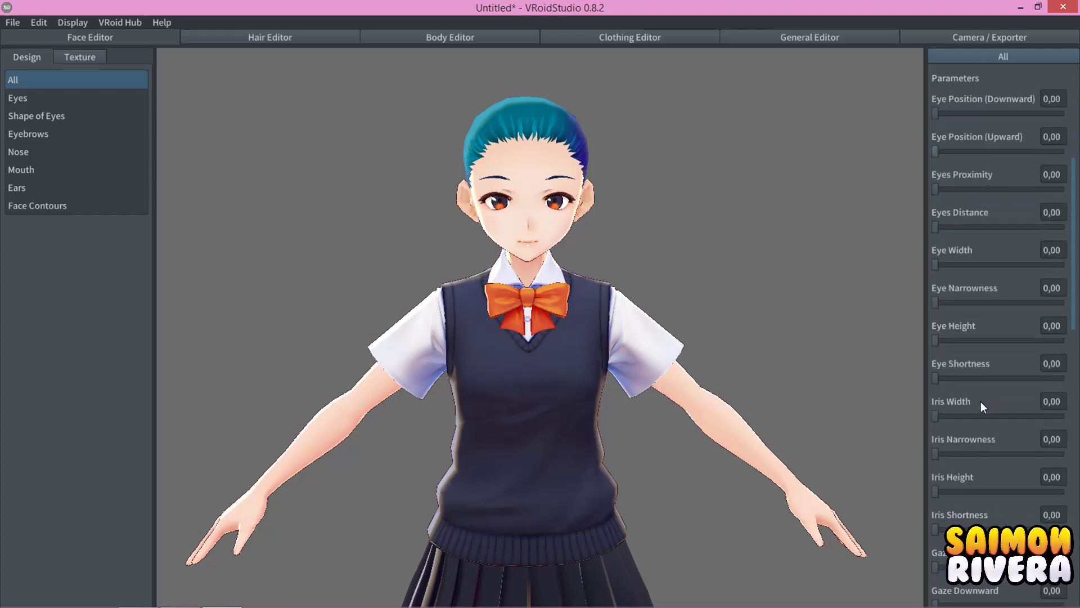
mouse_move(936, 417)
left_mouse_down()
mouse_move(965, 416)
mouse_move(908, 415)
left_mouse_up()
mouse_move(934, 453)
left_mouse_down()
mouse_move(1035, 455)
mouse_move(950, 454)
left_mouse_up()
Make the eyes gaze downward and filter the list to Eyes > Shape of Eyes.
scroll(961, 455, "down", 5)
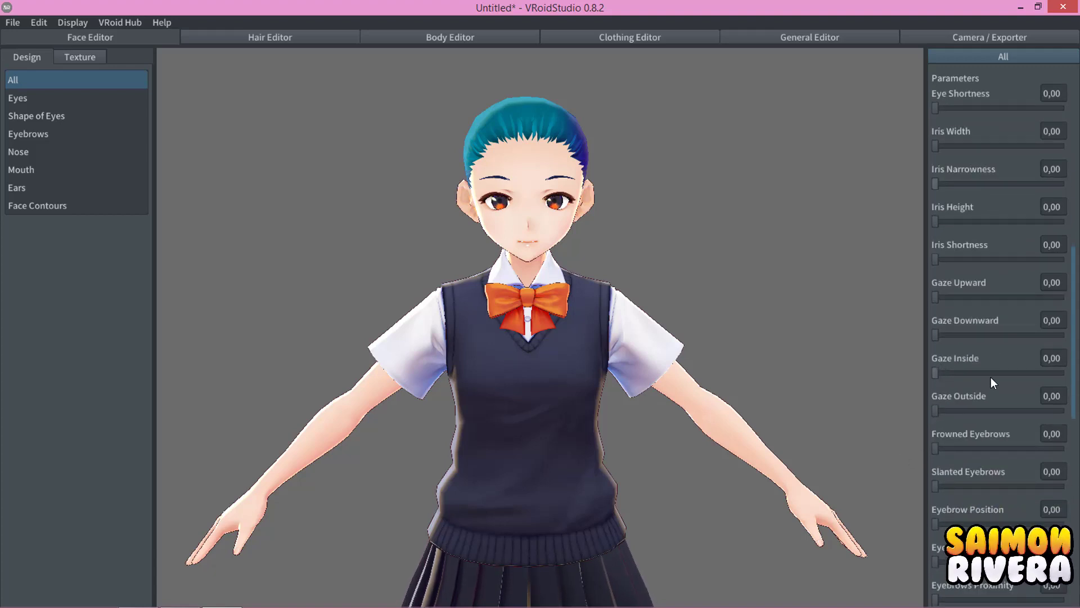
mouse_move(936, 335)
left_mouse_down()
mouse_move(1077, 338)
mouse_move(882, 335)
left_mouse_up()
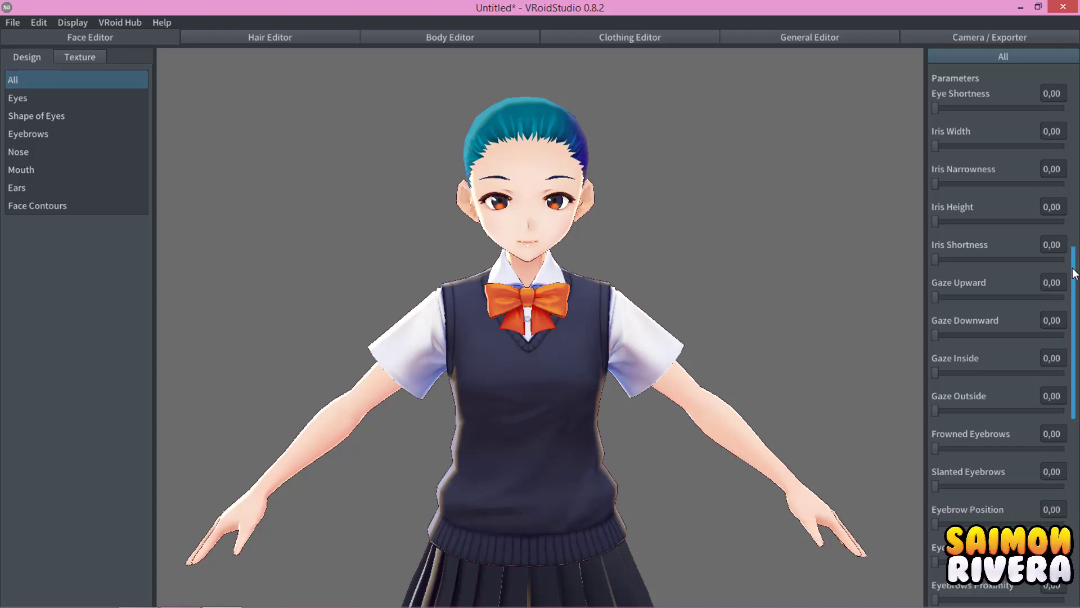
mouse_move(1078, 244)
left_mouse_down()
mouse_move(1075, 530)
mouse_move(1075, 226)
mouse_move(1075, 514)
left_mouse_up()
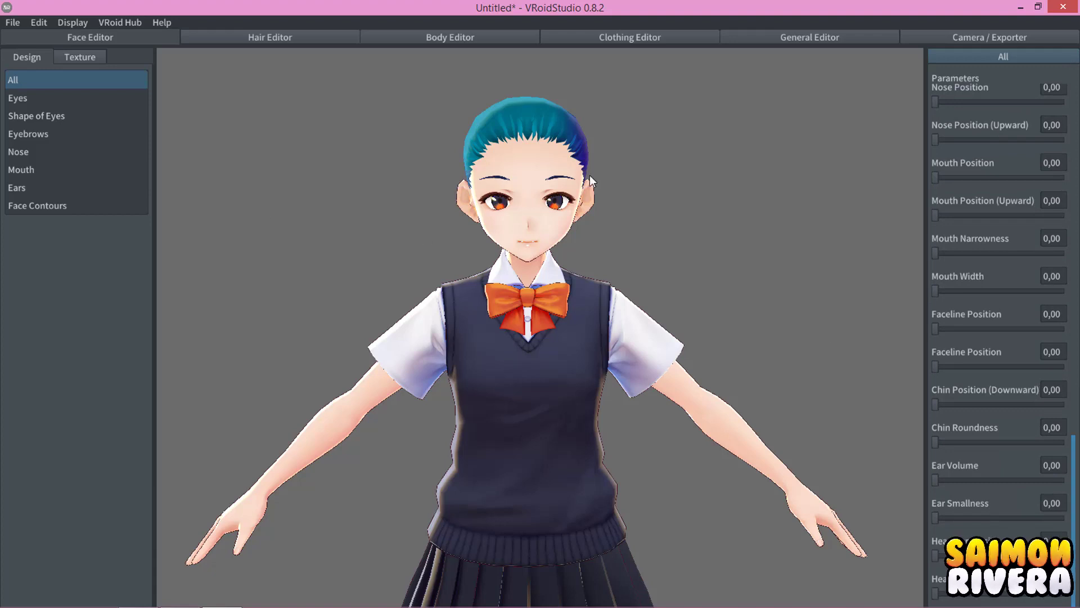
left_click(25, 100)
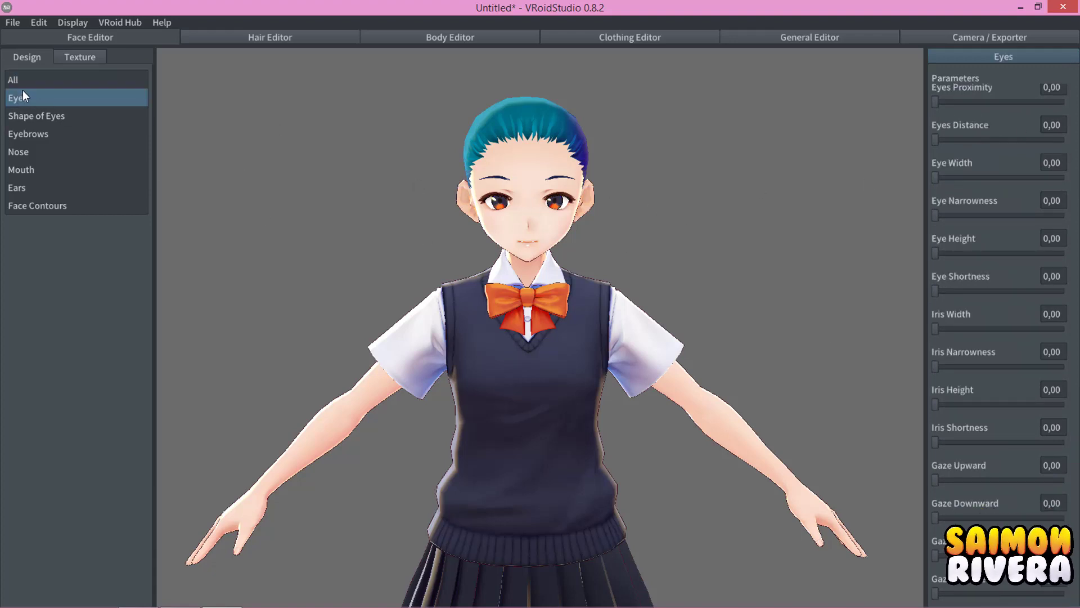
left_click(42, 118)
Set Outer Eye Slant (Downward) to 0,47 and Outer Eye Slant (Upward) to 0,67.
mouse_move(1012, 113)
left_mouse_down()
mouse_move(1053, 113)
mouse_move(985, 113)
mouse_move(1037, 114)
left_mouse_up()
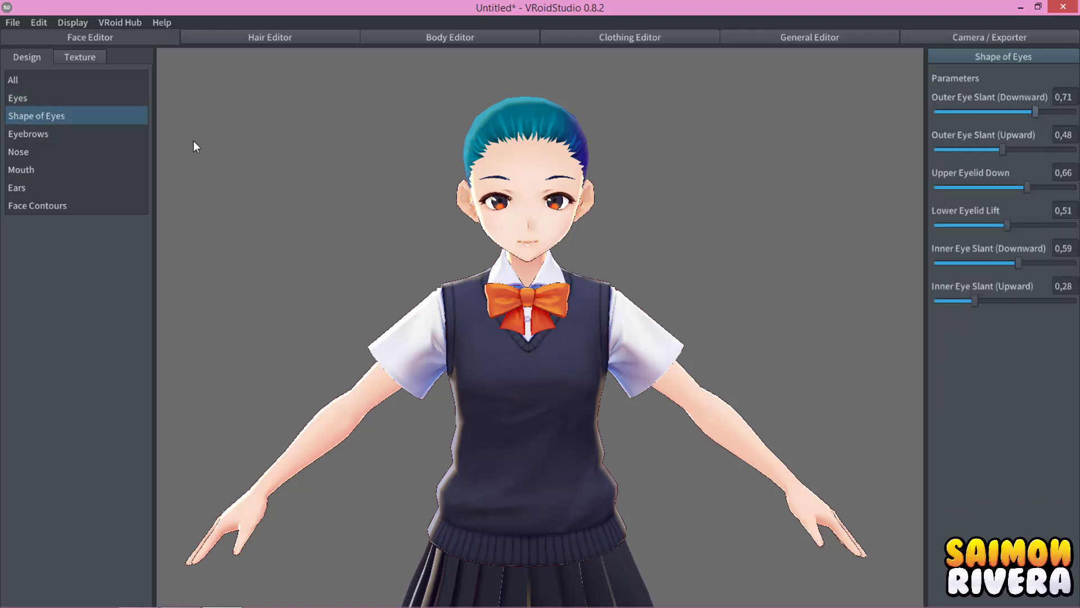
key("ctrl+z")
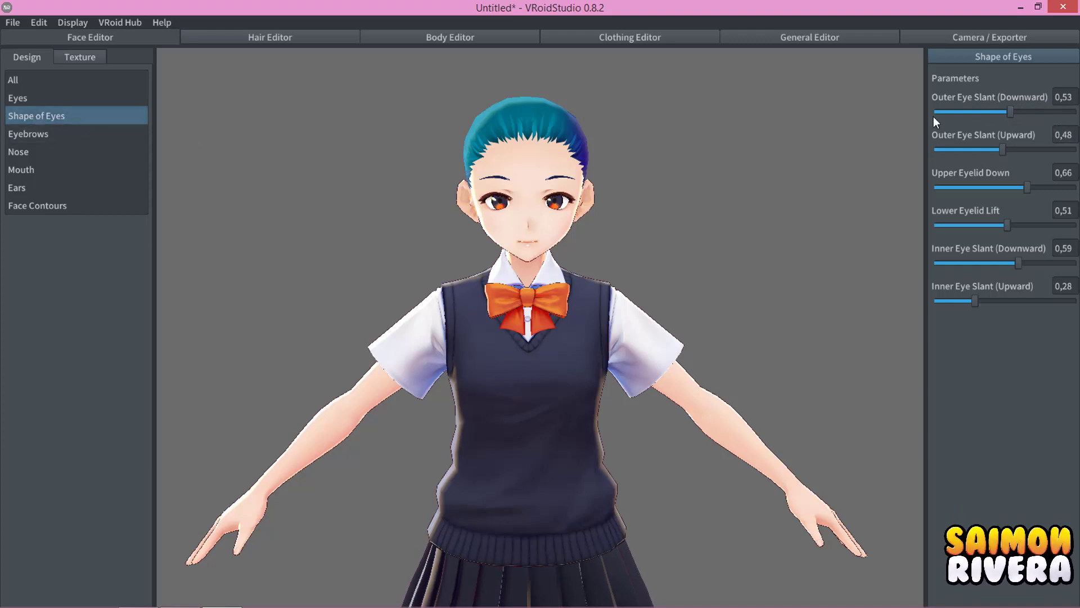
mouse_move(1015, 117)
left_mouse_down()
mouse_move(976, 112)
mouse_move(1000, 110)
left_mouse_up()
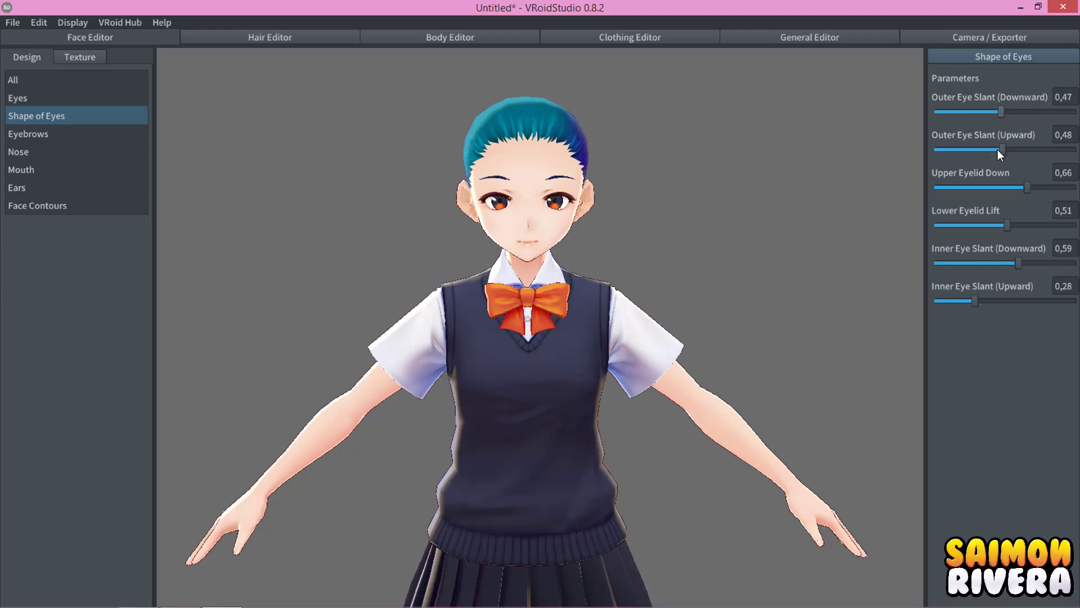
left_click_drag(1000, 150, 1046, 145)
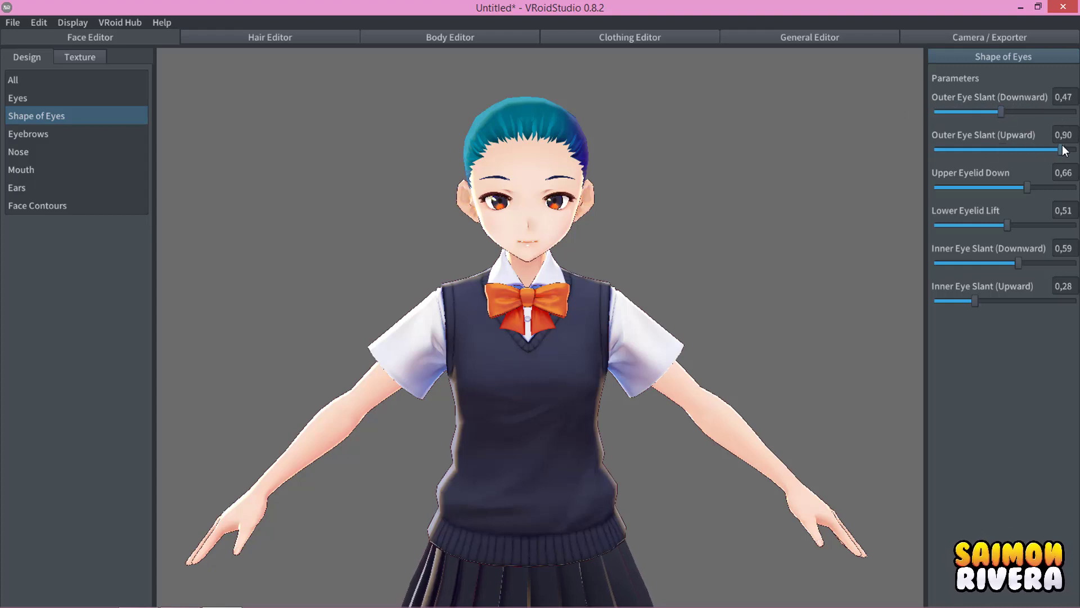
left_click(80, 147)
Set the eyebrows to Frowned 0,33, Slanted 0,55, Position 0,54, Position (Upward) 0,14.
left_click(72, 136)
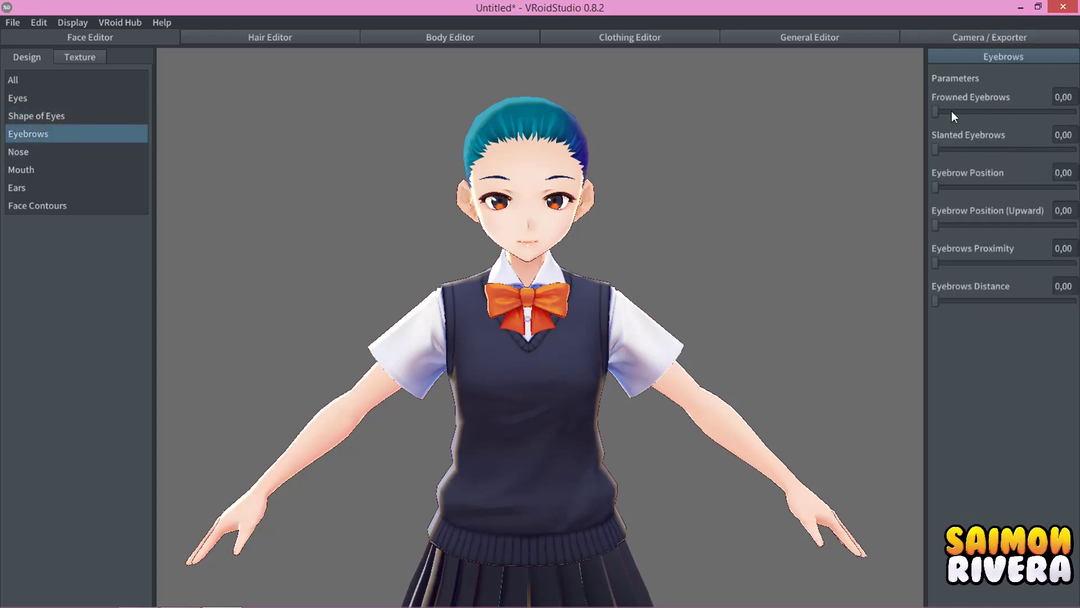
mouse_move(937, 111)
left_mouse_down()
mouse_move(1074, 115)
mouse_move(935, 114)
mouse_move(1070, 116)
mouse_move(985, 120)
mouse_move(1071, 158)
left_mouse_up()
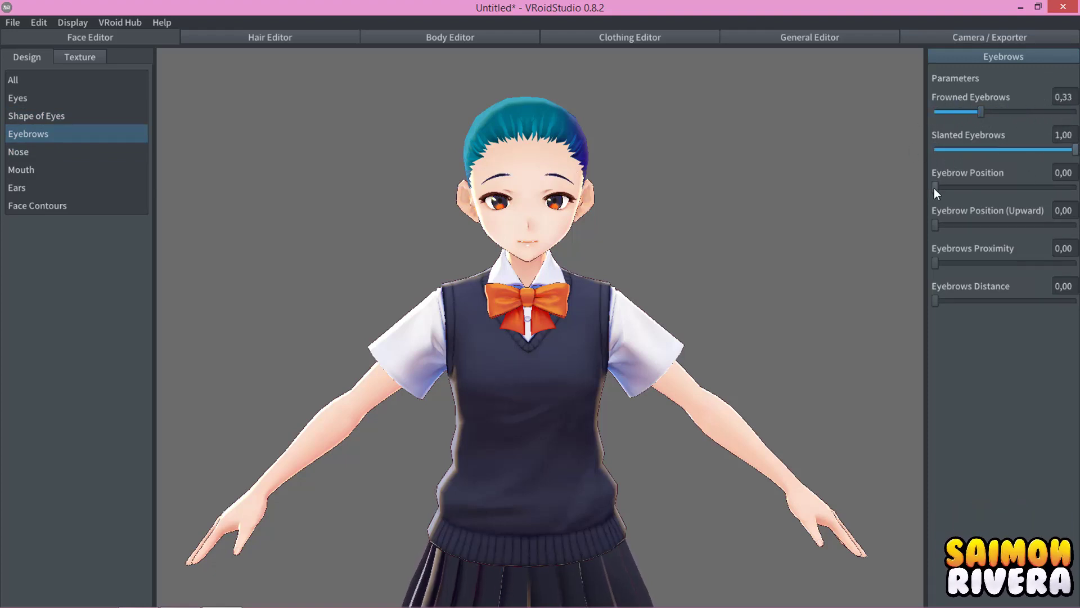
mouse_move(935, 187)
left_mouse_down()
mouse_move(1029, 187)
mouse_move(977, 185)
mouse_move(1011, 187)
left_mouse_up()
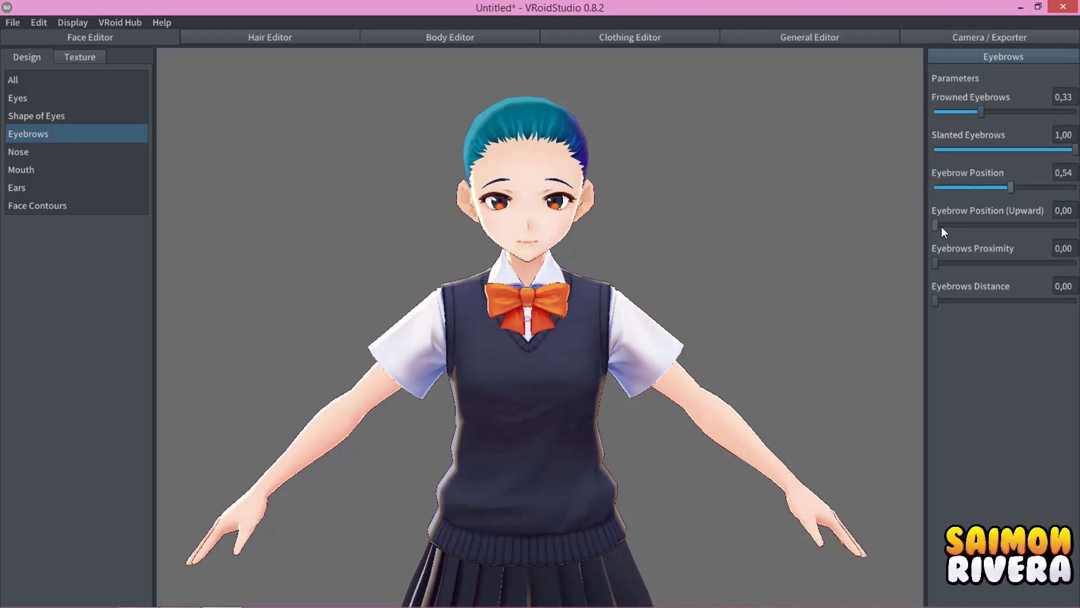
left_click_drag(942, 226, 955, 225)
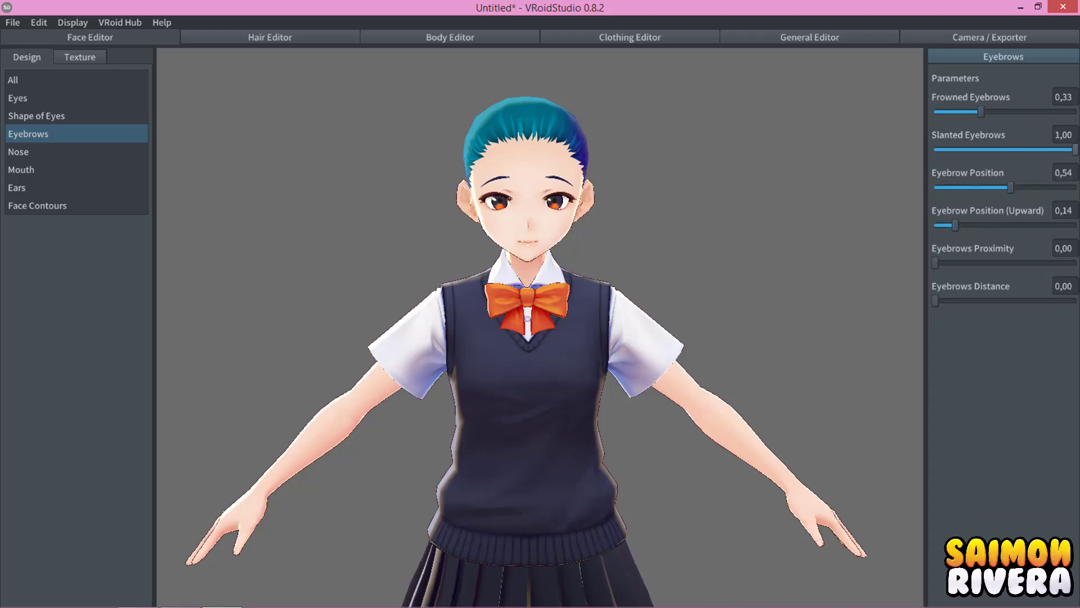
mouse_move(1059, 153)
left_mouse_down()
mouse_move(961, 151)
mouse_move(1013, 151)
left_mouse_up()
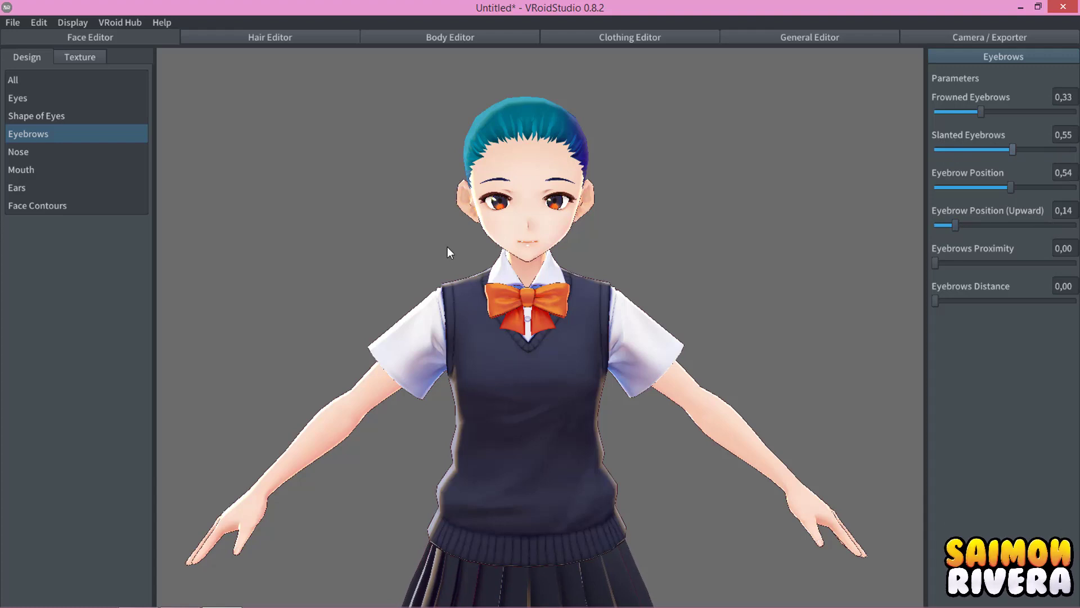
Lower the nose slightly, then preview mouth position and width sliders, leaving them at 0,00.
left_click(30, 155)
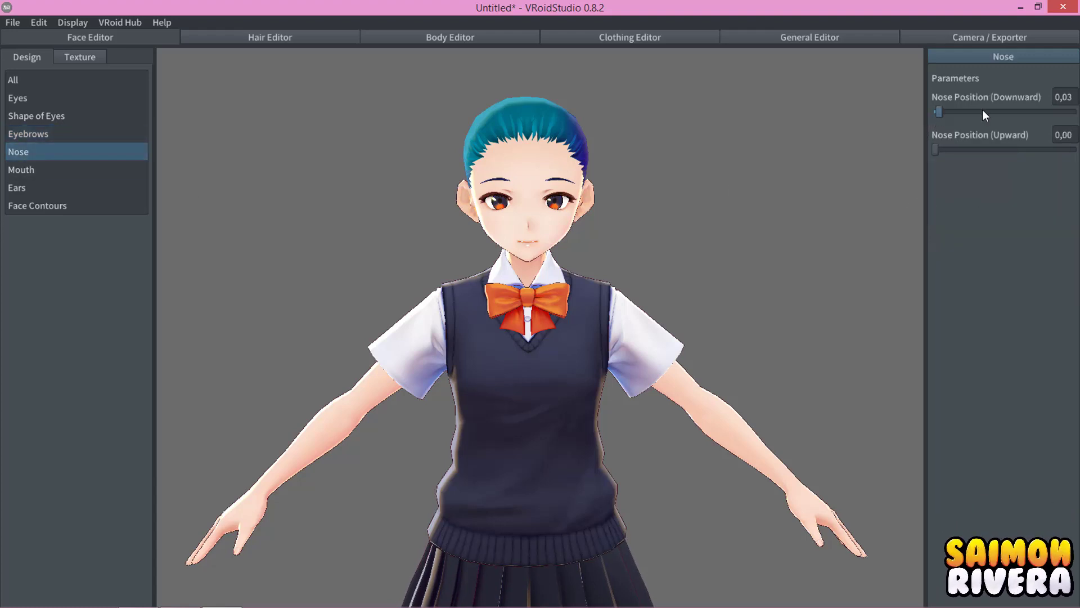
mouse_move(944, 112)
left_mouse_down()
mouse_move(1076, 113)
mouse_move(846, 132)
left_mouse_up()
left_click(69, 170)
scroll(595, 213, "up", 3)
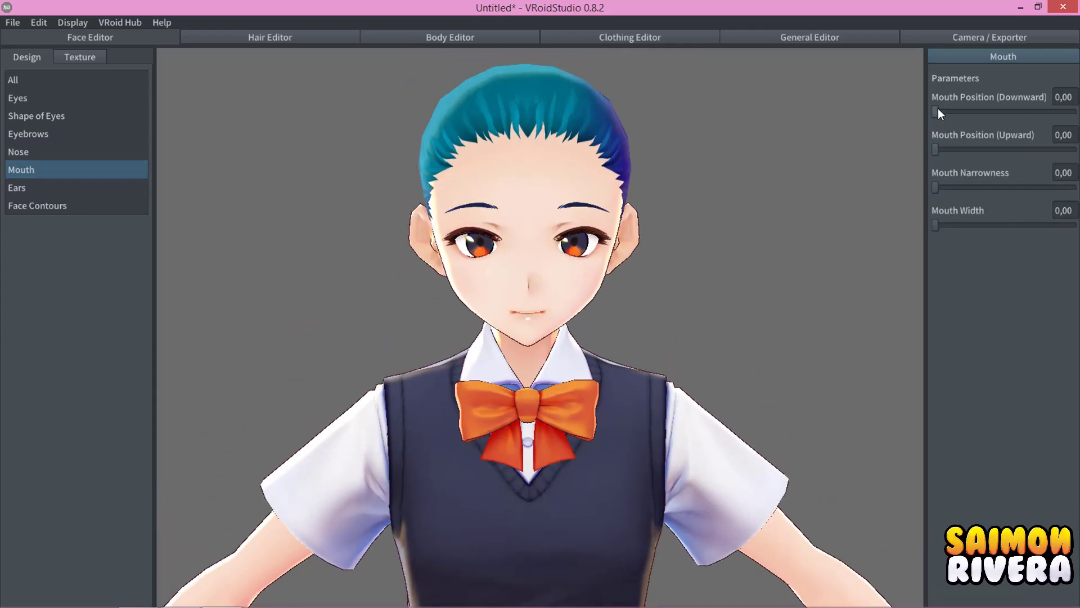
mouse_move(938, 110)
left_mouse_down()
mouse_move(1022, 110)
mouse_move(940, 110)
left_mouse_up()
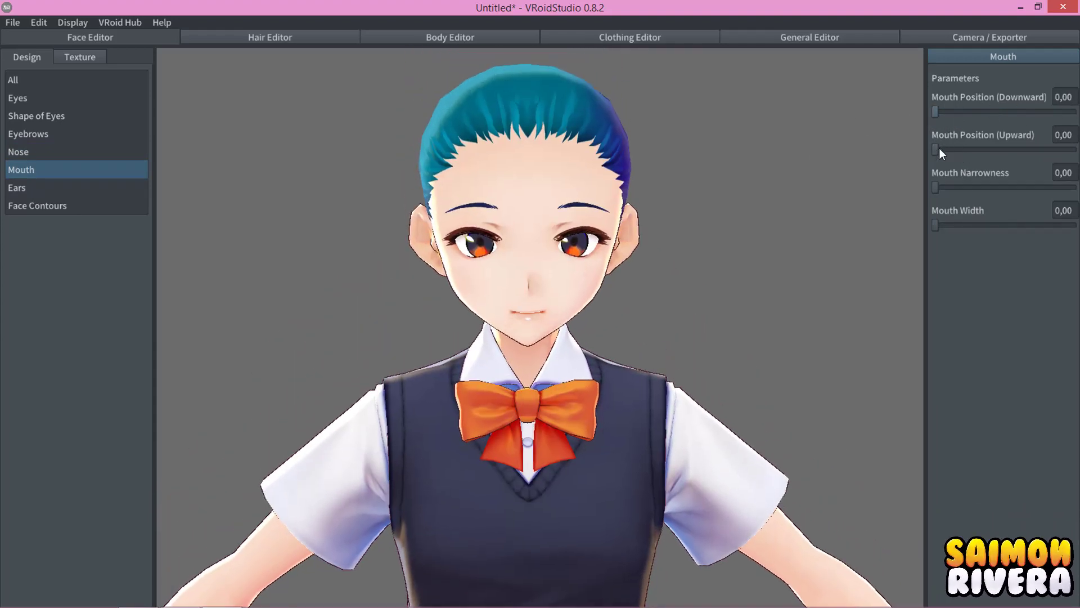
mouse_move(940, 147)
left_mouse_down()
mouse_move(1058, 149)
mouse_move(764, 159)
left_mouse_up()
mouse_move(936, 186)
left_mouse_down()
mouse_move(1075, 187)
mouse_move(726, 193)
left_mouse_up()
left_click_drag(936, 225, 938, 225)
left_click_drag(1009, 227, 808, 227)
Preview enlarging and shrinking the ears, leaving Ear Volume and Ear Smallness at 0,00.
left_click(72, 188)
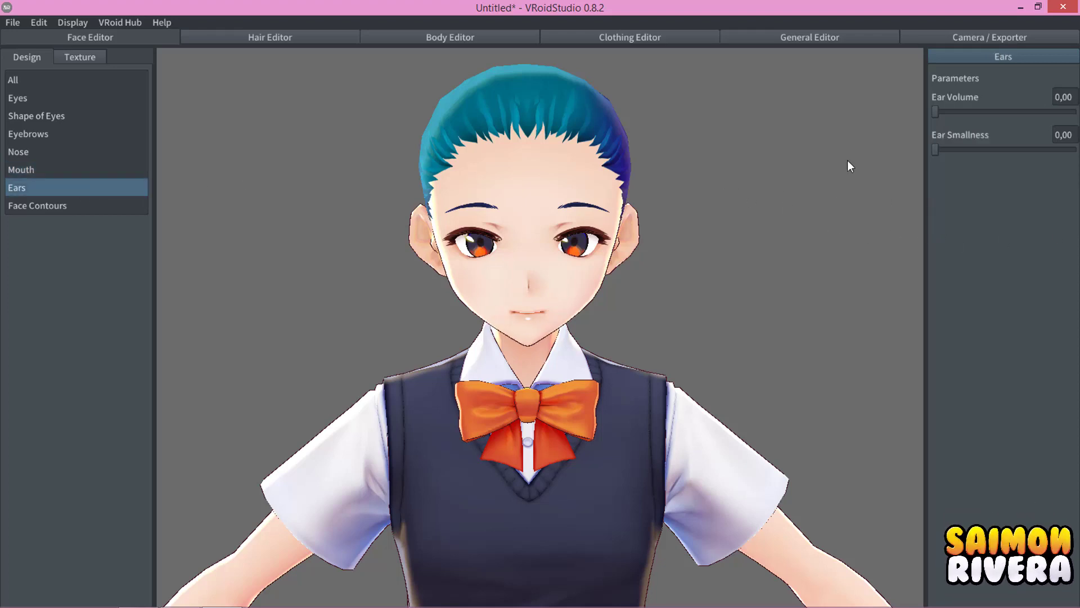
mouse_move(934, 112)
left_mouse_down()
mouse_move(1074, 111)
mouse_move(923, 115)
mouse_move(1068, 118)
mouse_move(935, 112)
left_mouse_up()
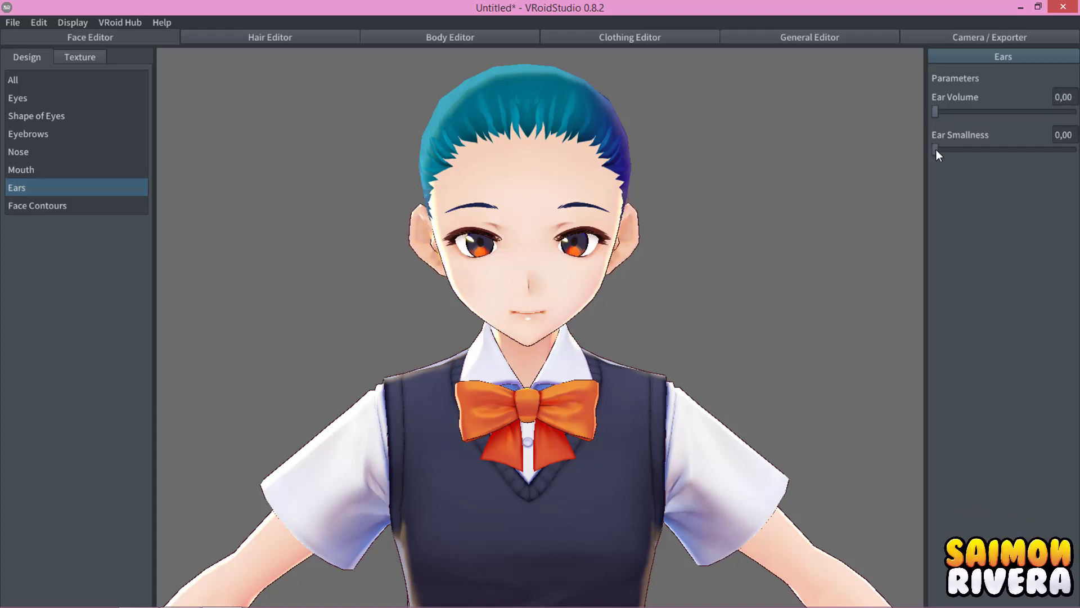
mouse_move(936, 150)
left_mouse_down()
mouse_move(1076, 150)
mouse_move(719, 155)
left_mouse_up()
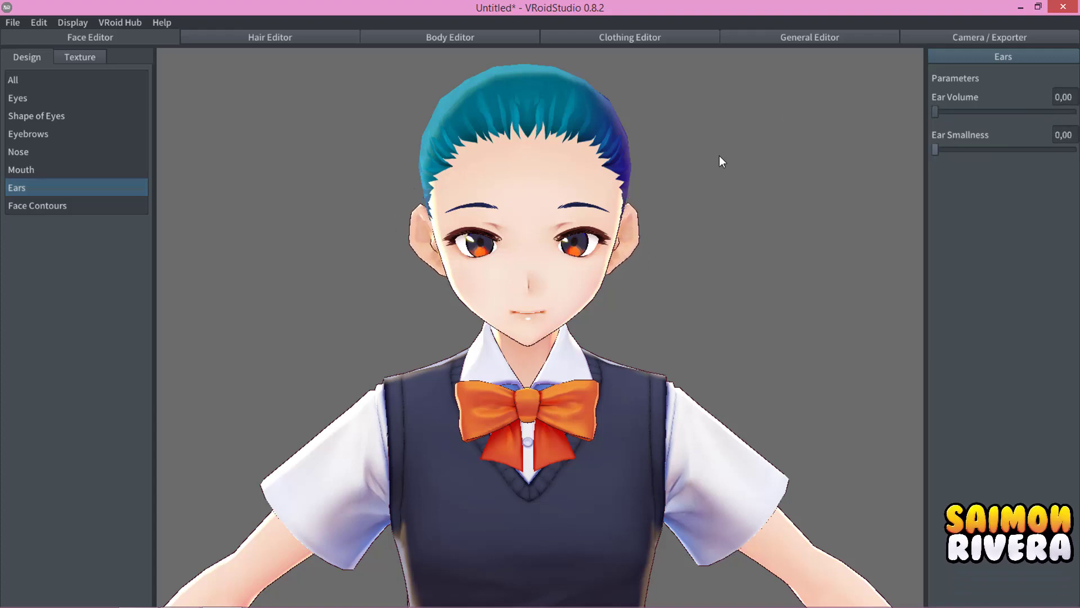
Preview the Faceline and Chin position sliders, returning them to 0,00.
left_click(93, 201)
mouse_move(800, 252)
right_mouse_down()
mouse_move(708, 252)
mouse_move(846, 238)
right_mouse_up()
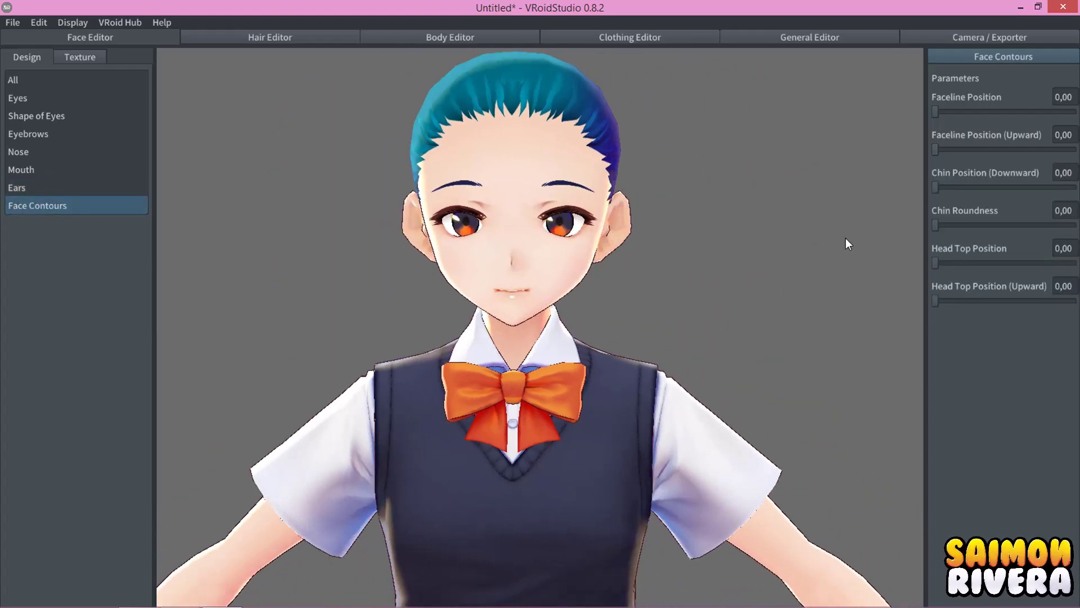
mouse_move(938, 111)
left_mouse_down()
mouse_move(1076, 112)
mouse_move(936, 111)
left_mouse_up()
mouse_move(941, 148)
left_mouse_down()
mouse_move(1036, 148)
mouse_move(769, 151)
left_mouse_up()
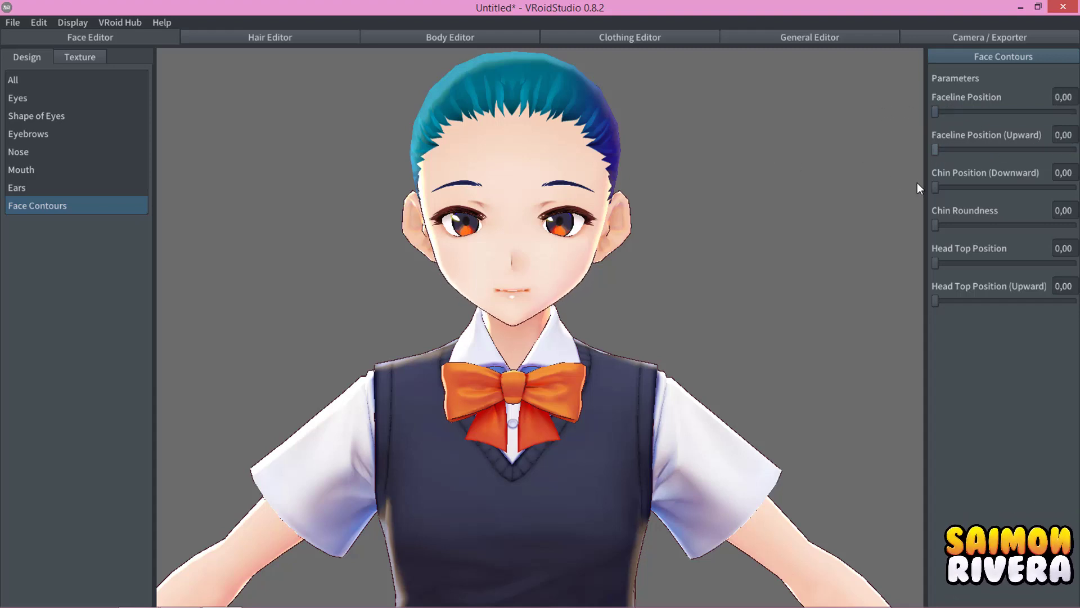
mouse_move(935, 187)
left_mouse_down()
mouse_move(1036, 187)
mouse_move(873, 186)
mouse_move(1076, 187)
left_mouse_up()
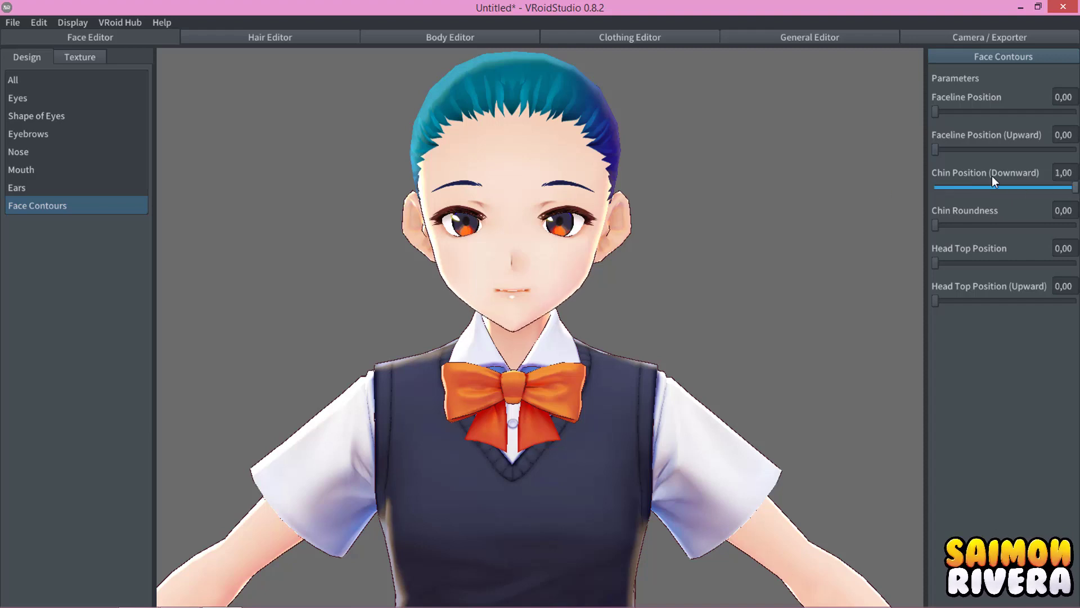
mouse_move(987, 186)
left_mouse_down()
mouse_move(919, 220)
mouse_move(1076, 226)
mouse_move(858, 226)
left_mouse_up()
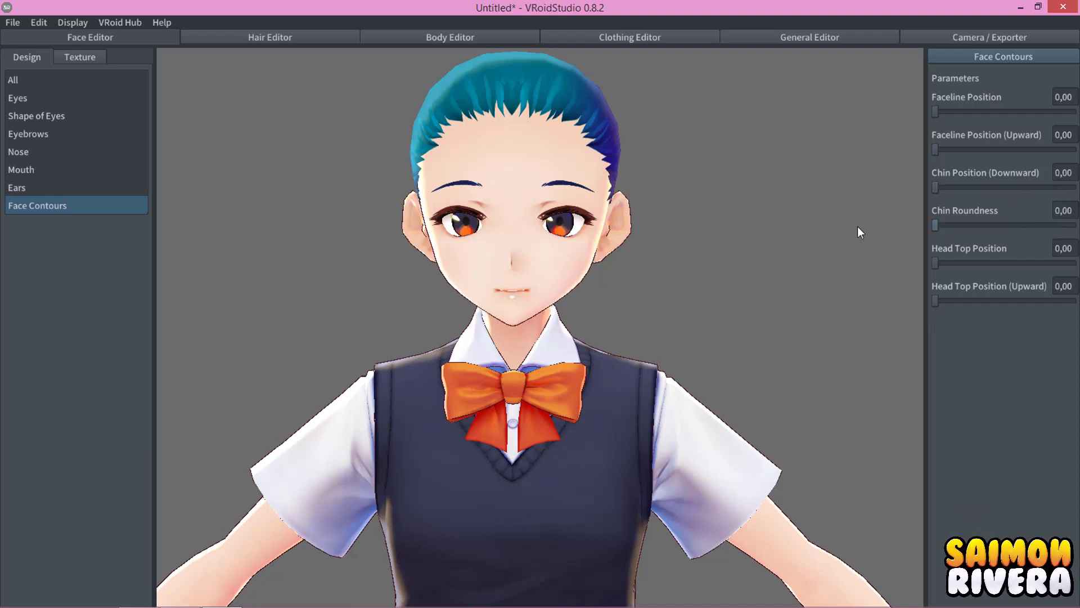
Preview chin roundness and Head Top, reset them to 0,00, and resize the parameter panel.
mouse_move(936, 226)
left_mouse_down()
mouse_move(1075, 225)
mouse_move(767, 234)
left_mouse_up()
mouse_move(935, 263)
left_mouse_down()
mouse_move(1076, 263)
mouse_move(805, 267)
mouse_move(1076, 263)
mouse_move(842, 264)
left_mouse_up()
left_click_drag(923, 289, 982, 296)
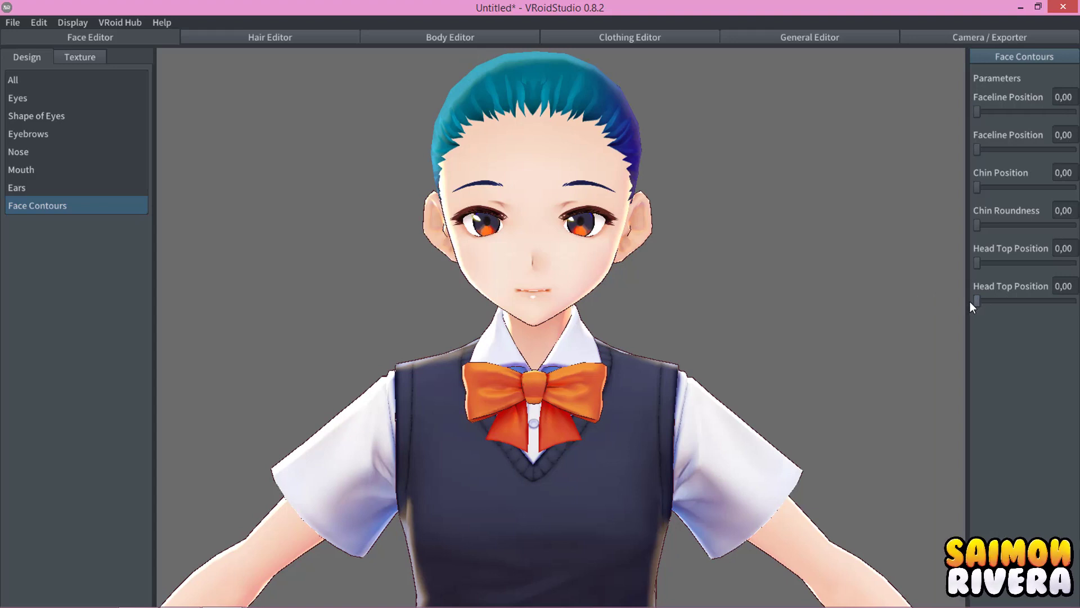
mouse_move(967, 303)
left_mouse_down()
mouse_move(946, 304)
mouse_move(1066, 307)
mouse_move(777, 307)
left_mouse_up()
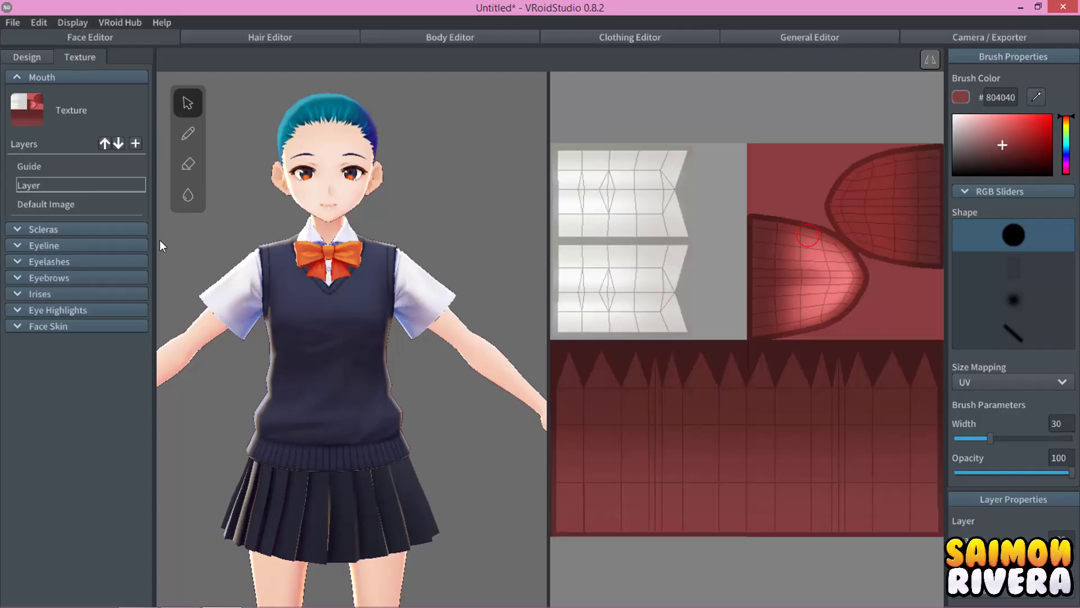
Set the Mouth texture brush width to 35 and review the UV/World size-mapping options.
middle_click_drag(397, 213, 453, 235)
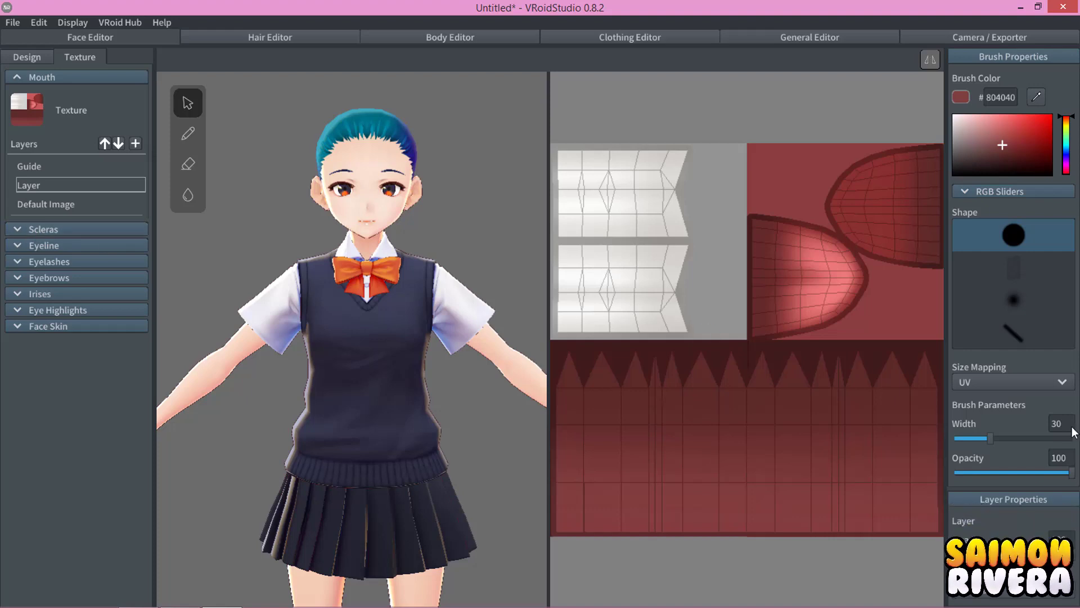
left_click(32, 232)
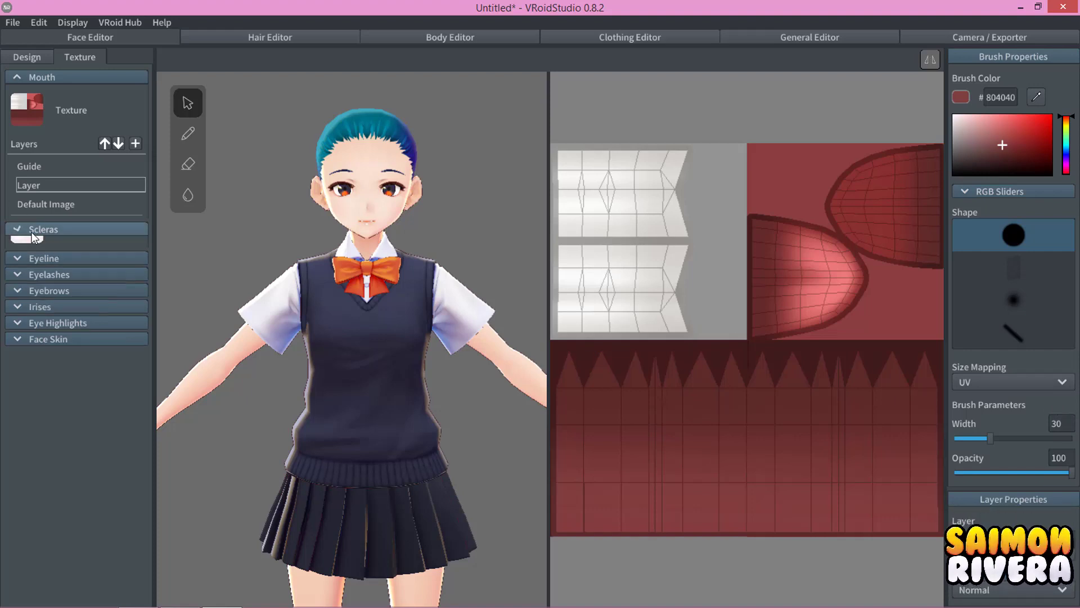
left_click(25, 232)
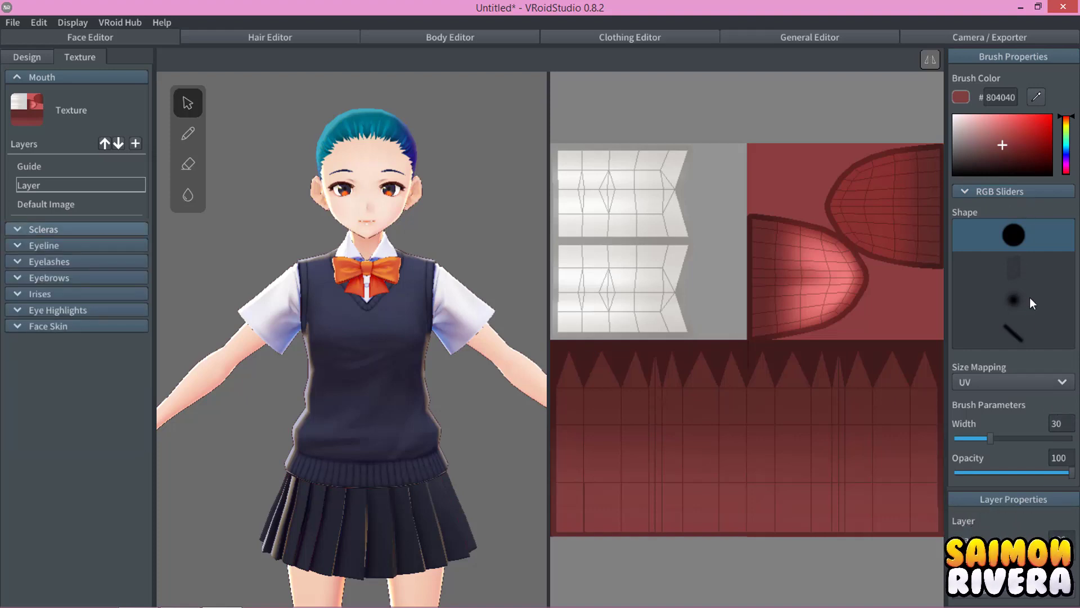
mouse_move(991, 438)
left_mouse_down()
mouse_move(1021, 437)
mouse_move(997, 444)
left_mouse_up()
left_click(1025, 376)
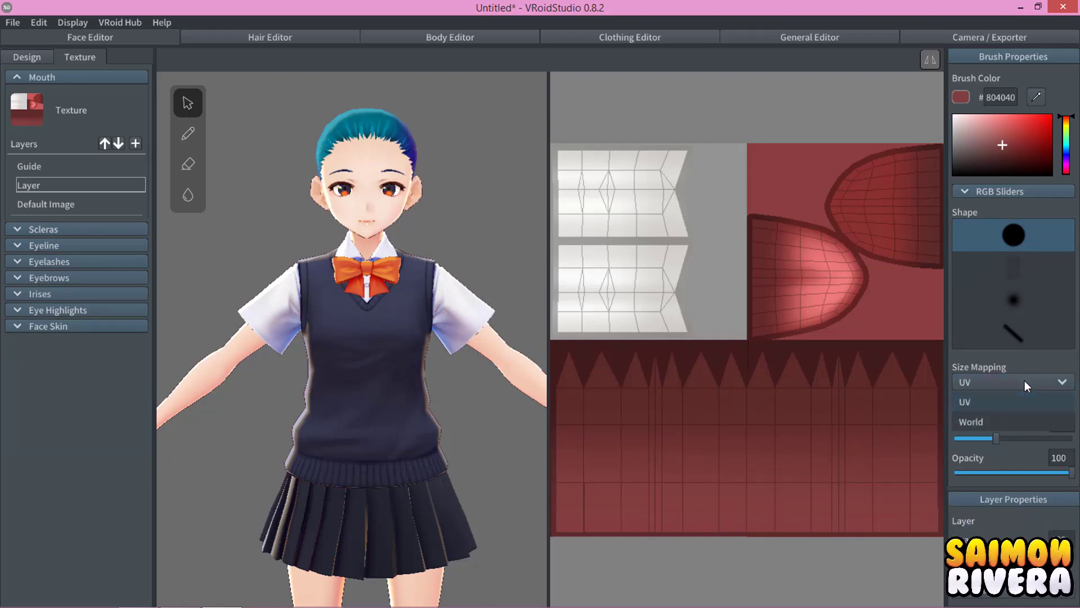
Expand the Irises textures, reorder the mouth layer and back, and set brush colour to #FFFFFF.
left_click(47, 294)
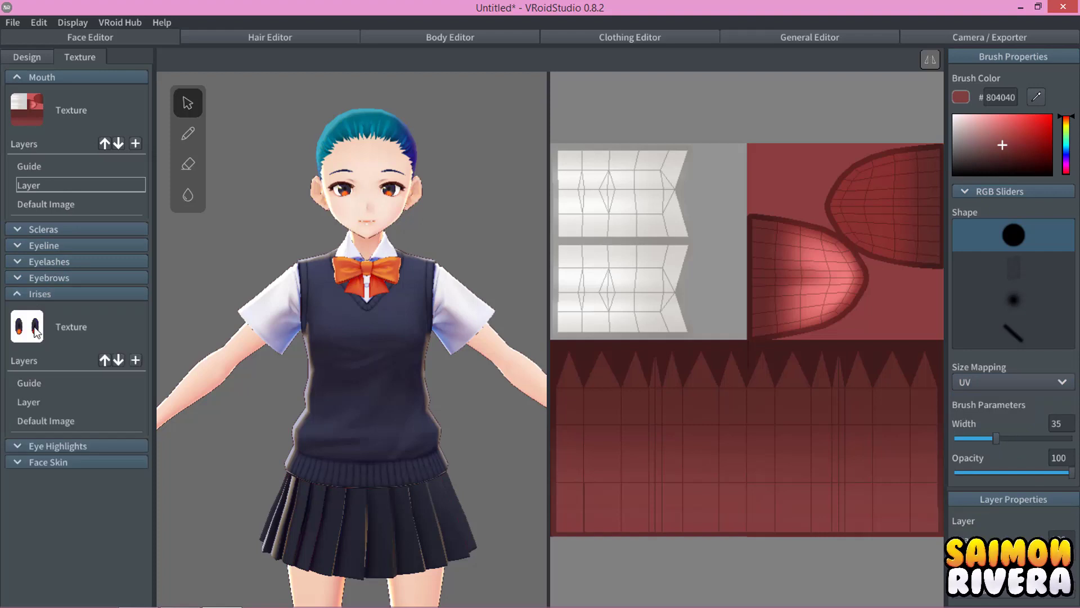
scroll(368, 164, "up", 3)
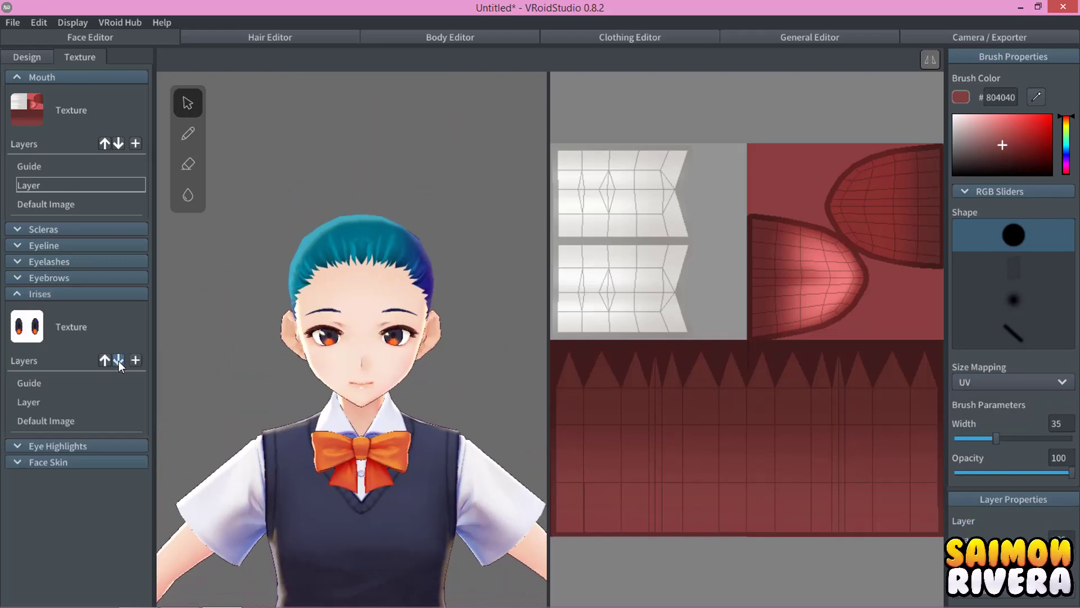
left_click(118, 360)
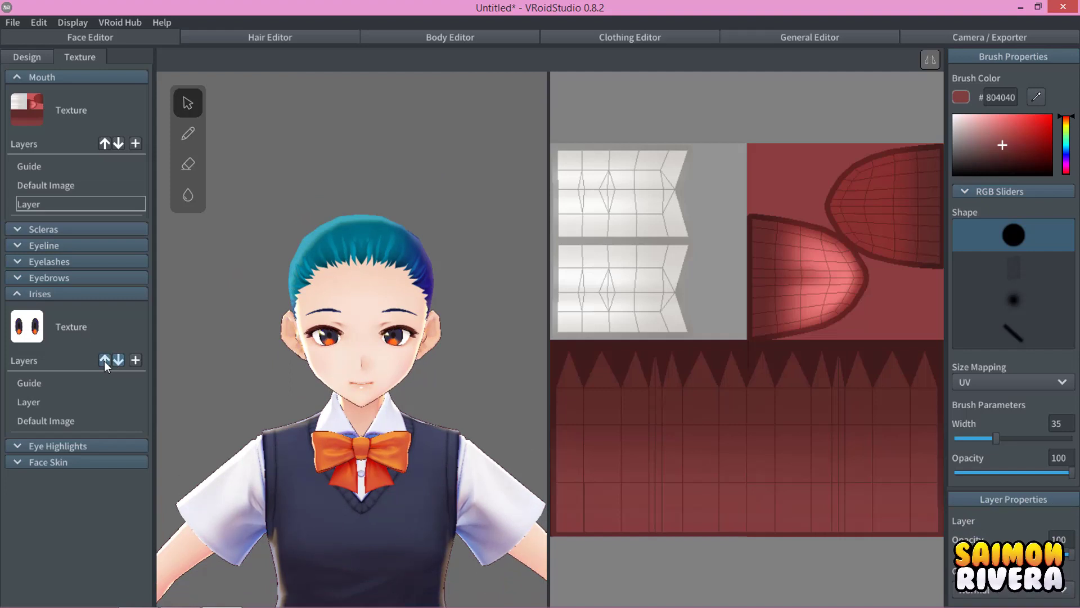
left_click(35, 166)
left_click(35, 385)
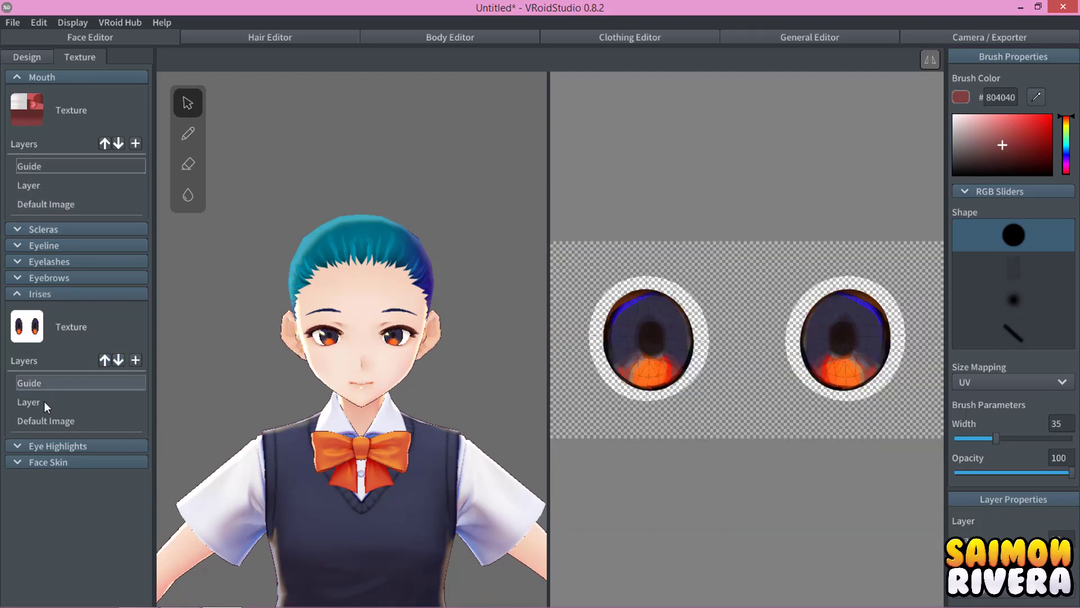
scroll(415, 357, "up", 3)
scroll(415, 356, "up", 2)
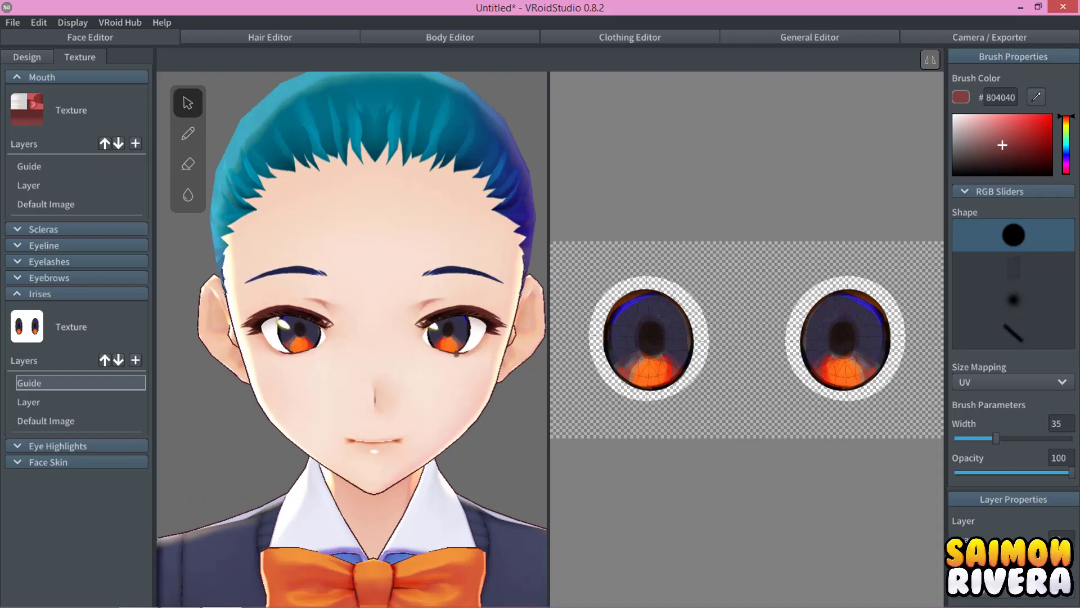
scroll(433, 353, "up", 2)
left_click_drag(979, 129, 947, 100)
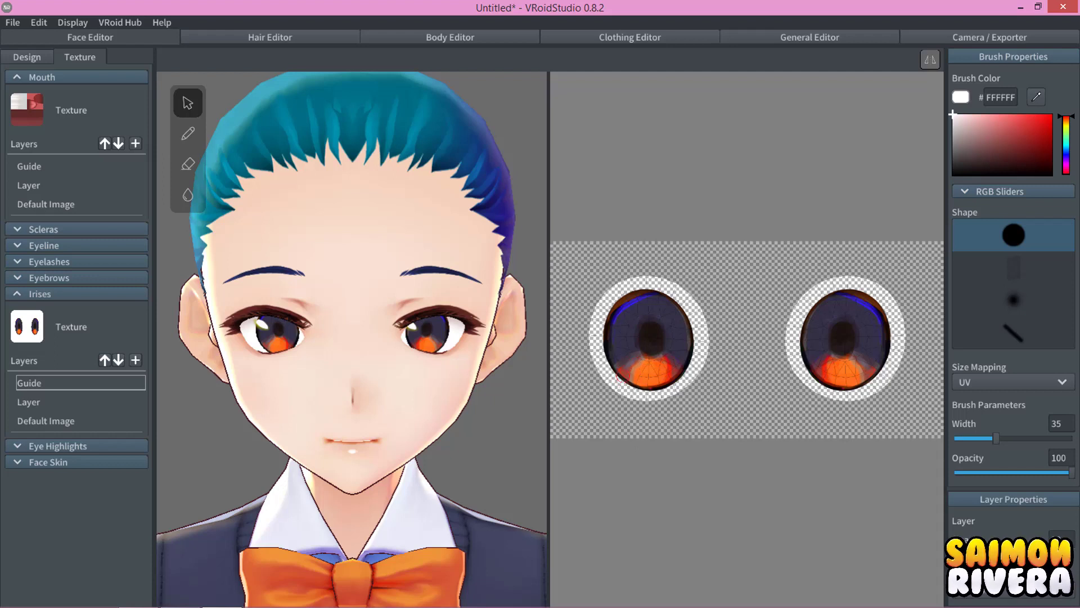
Select the Irises layer and paint a test white highlight, then undo it.
left_click(44, 401)
mouse_move(608, 374)
left_mouse_down()
mouse_move(626, 361)
mouse_move(620, 375)
left_mouse_up()
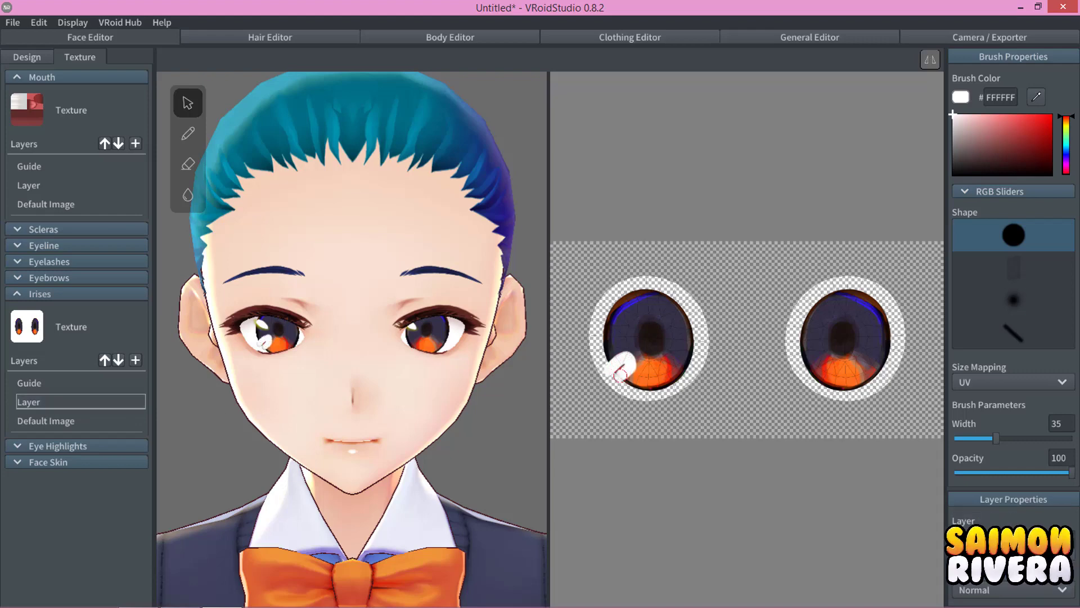
scroll(630, 372, "up", 3)
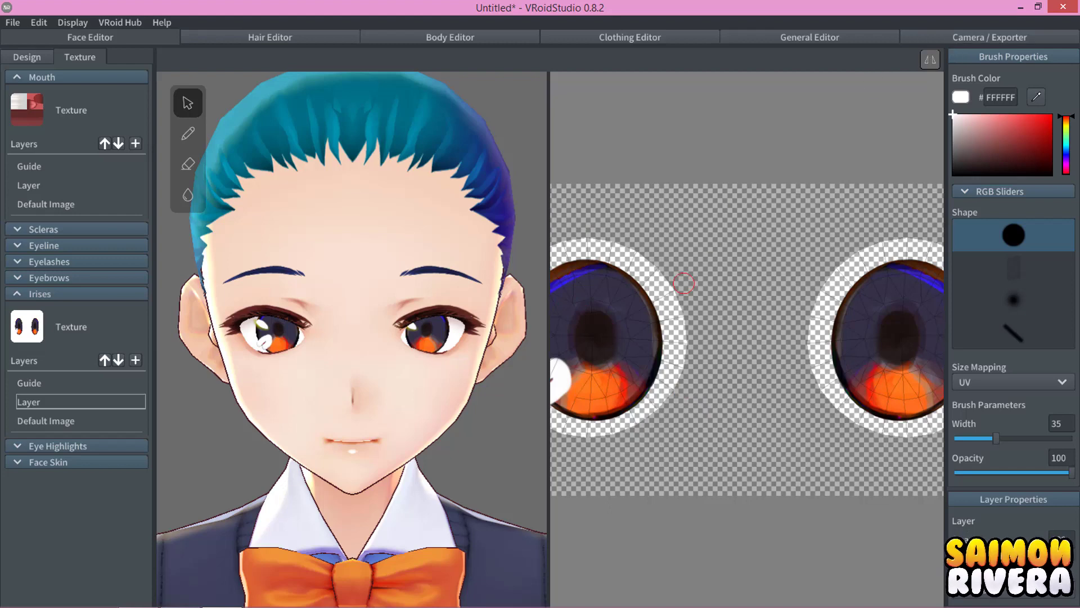
key("ctrl+z")
scroll(744, 206, "down", 1)
scroll(743, 206, "down", 1)
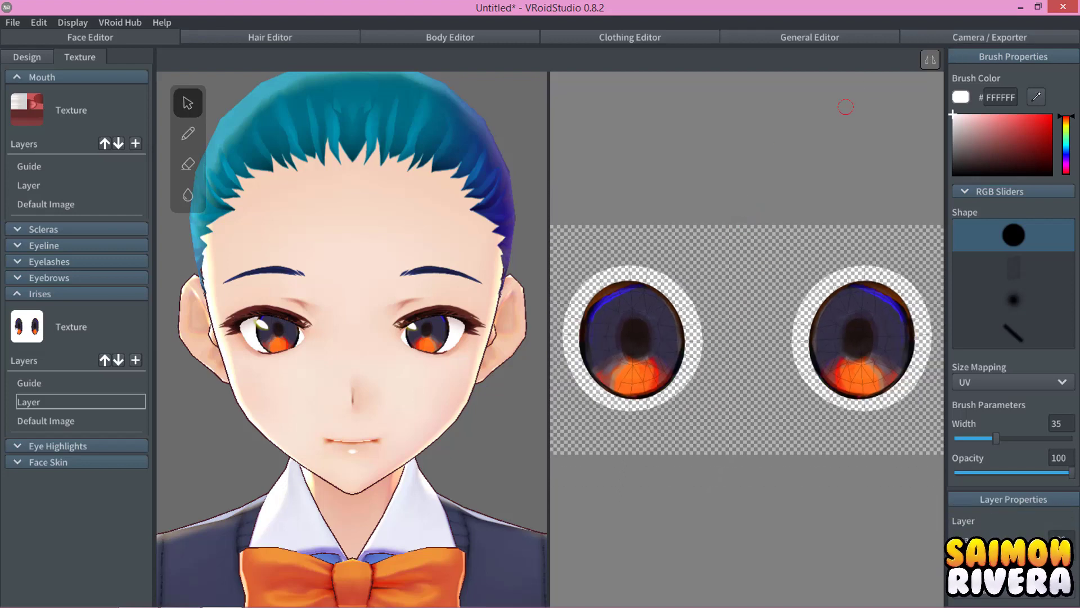
With mirroring on, paint white dots and lower reflections on both irises.
left_click(934, 61)
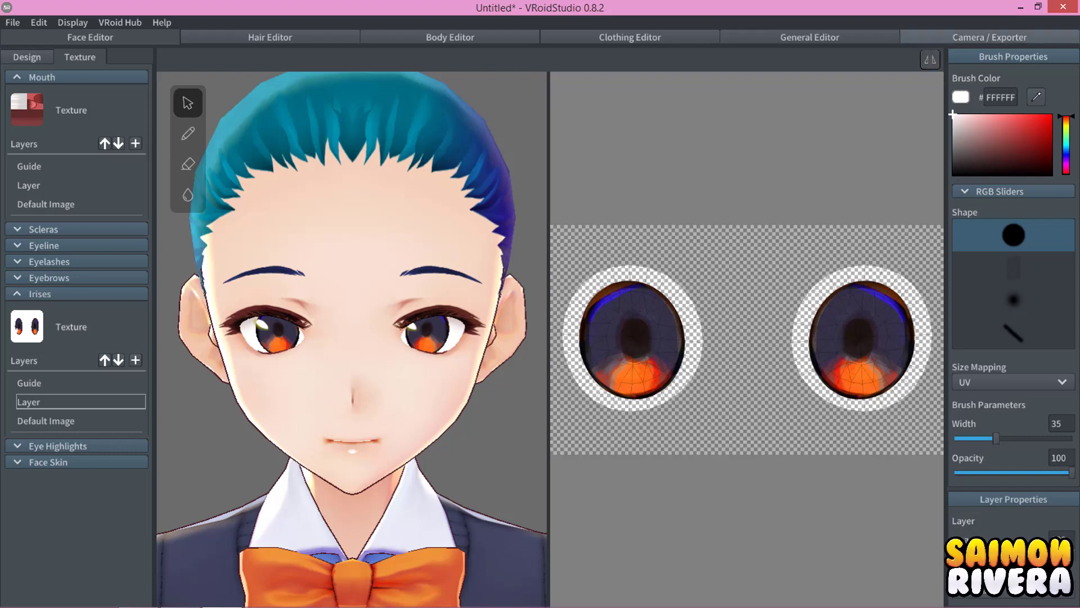
left_click_drag(823, 380, 839, 366)
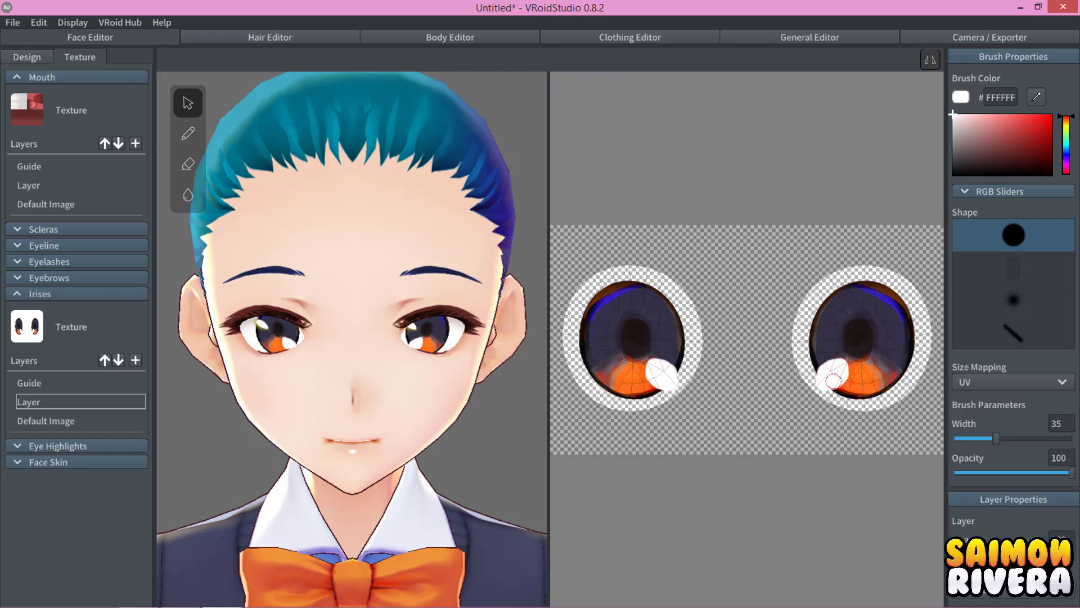
key("ctrl+z")
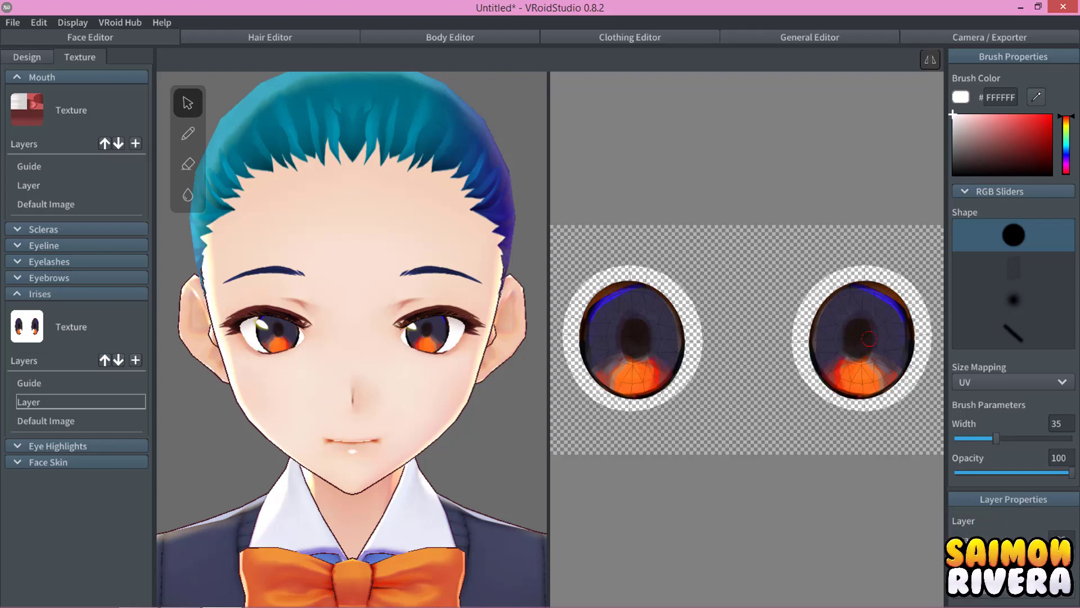
left_click(873, 331)
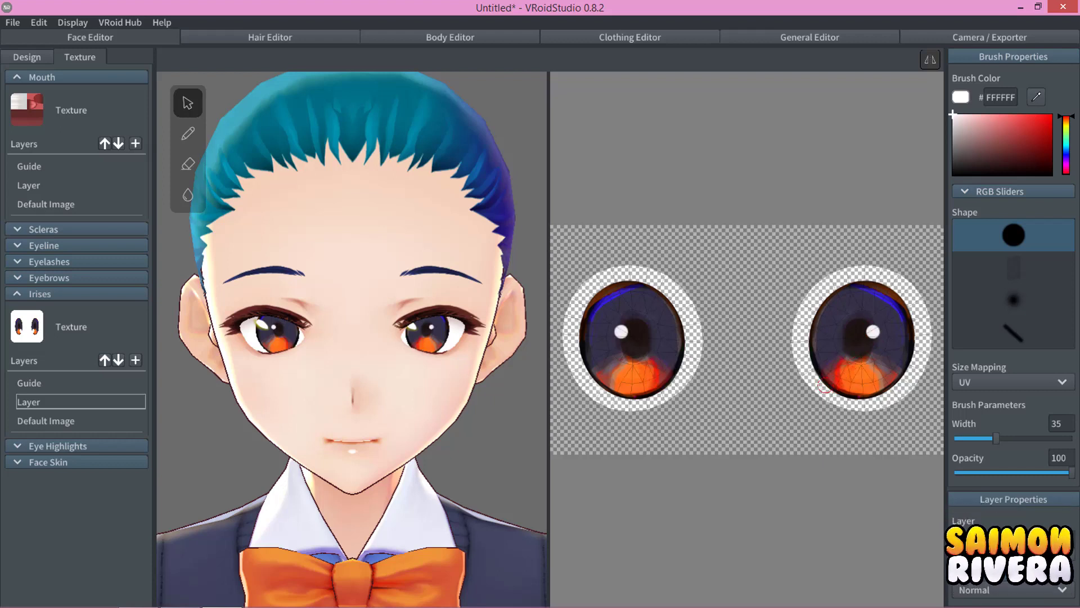
left_click_drag(827, 386, 835, 380)
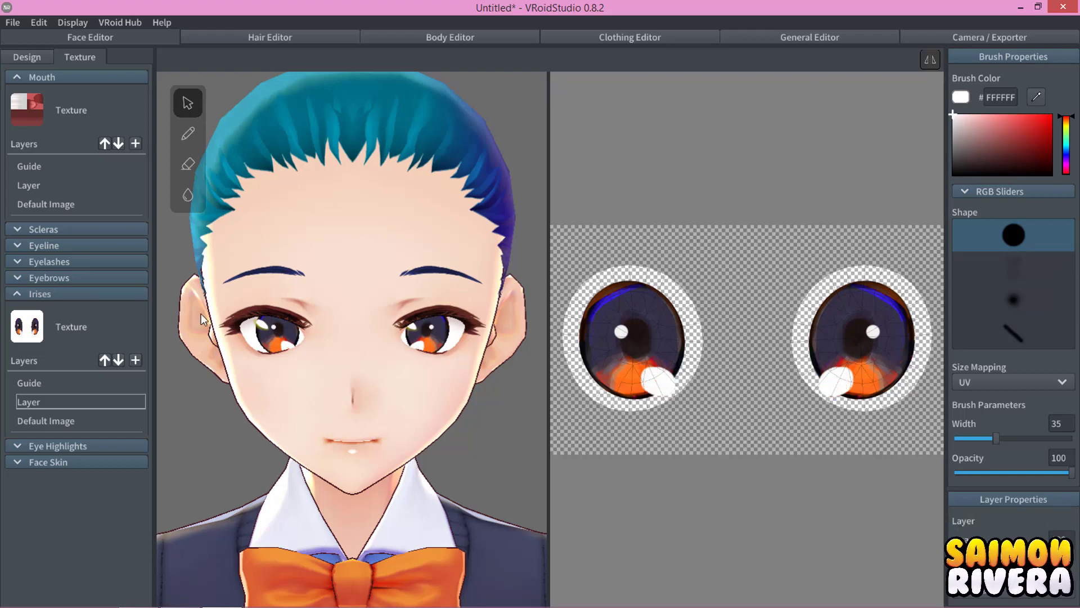
left_click(55, 446)
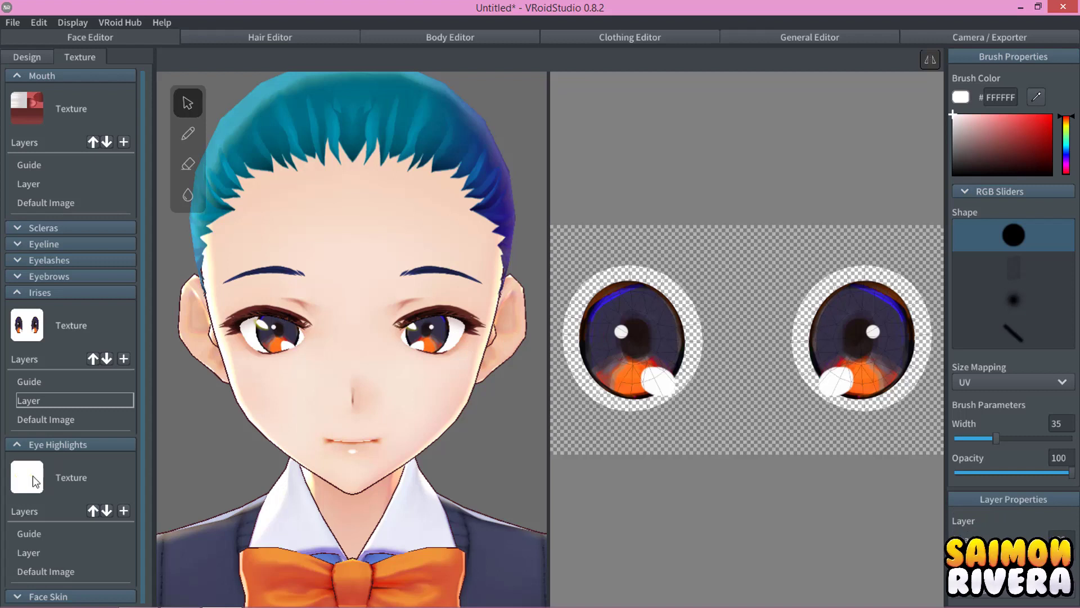
Set the brush colour to red (FF0000) and undo a test stroke on the Eye Highlights paint layer.
left_click(66, 536)
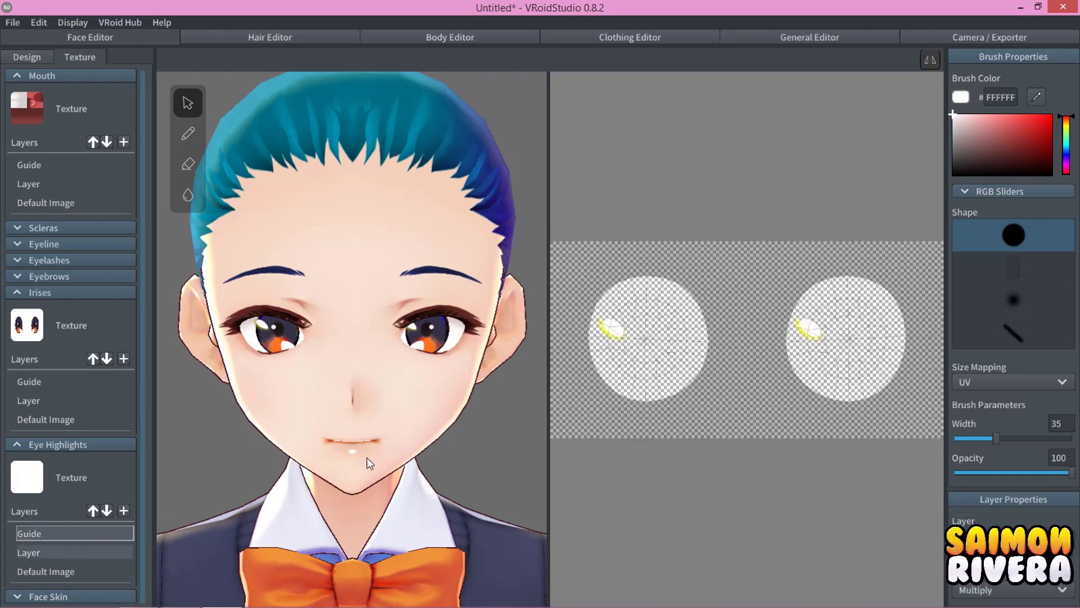
left_click(60, 548)
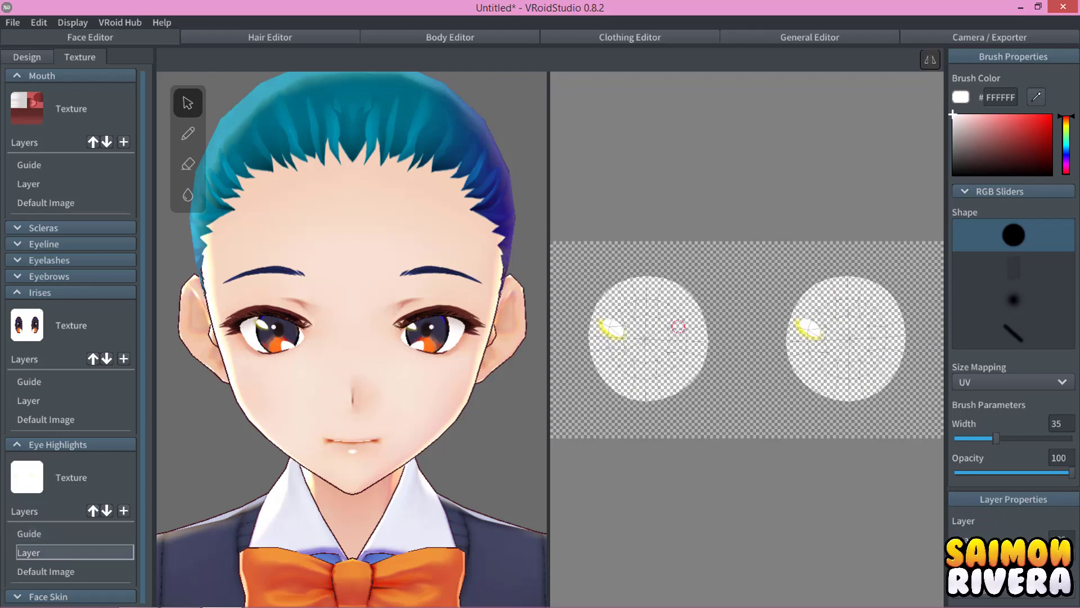
left_click_drag(1015, 136, 1052, 114)
left_click_drag(598, 287, 703, 346)
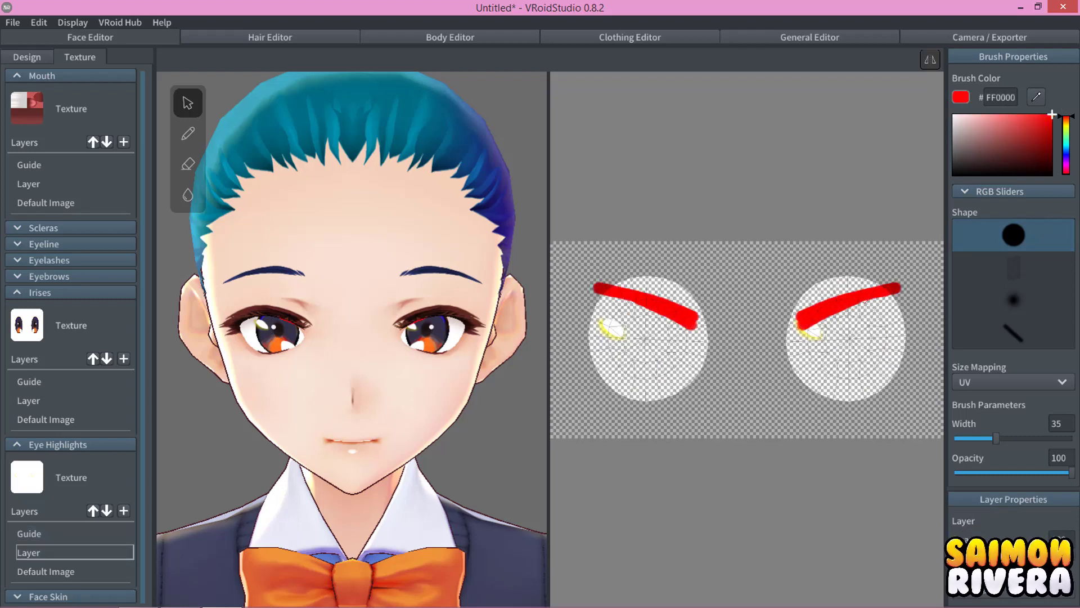
key("ctrl+z")
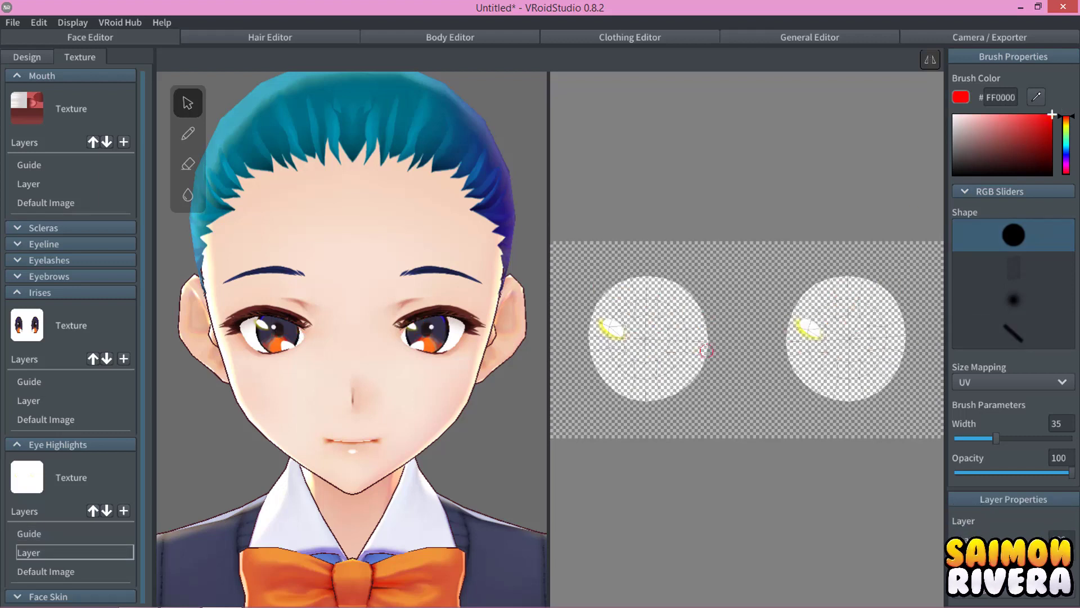
Add a new Eye Highlights layer, undoing the red test strokes so the highlights stay unchanged.
left_click(45, 534)
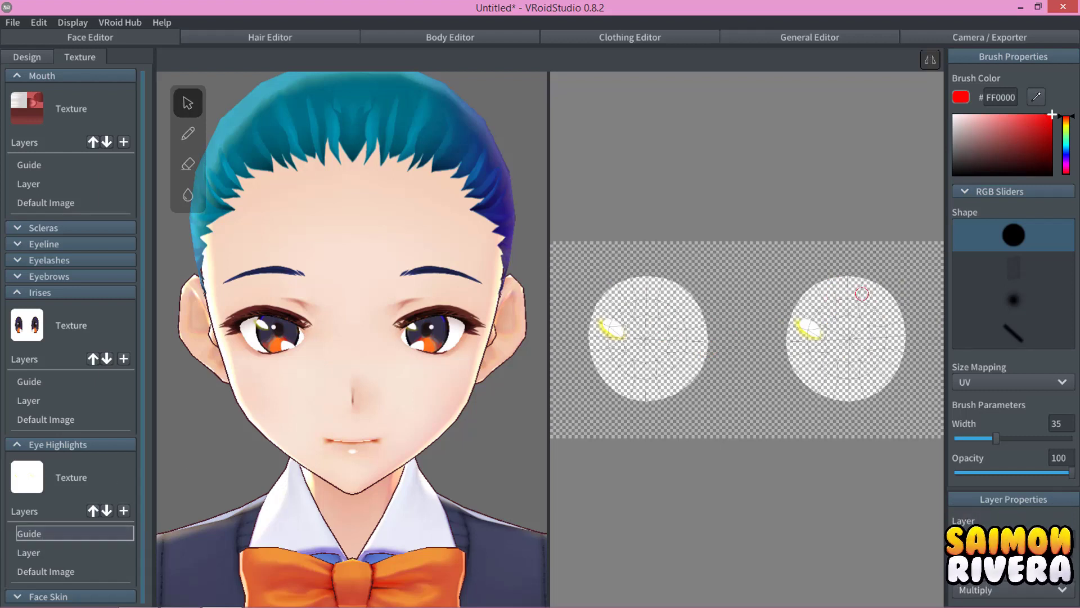
mouse_move(855, 290)
left_mouse_down()
mouse_move(804, 336)
mouse_move(794, 363)
left_mouse_up()
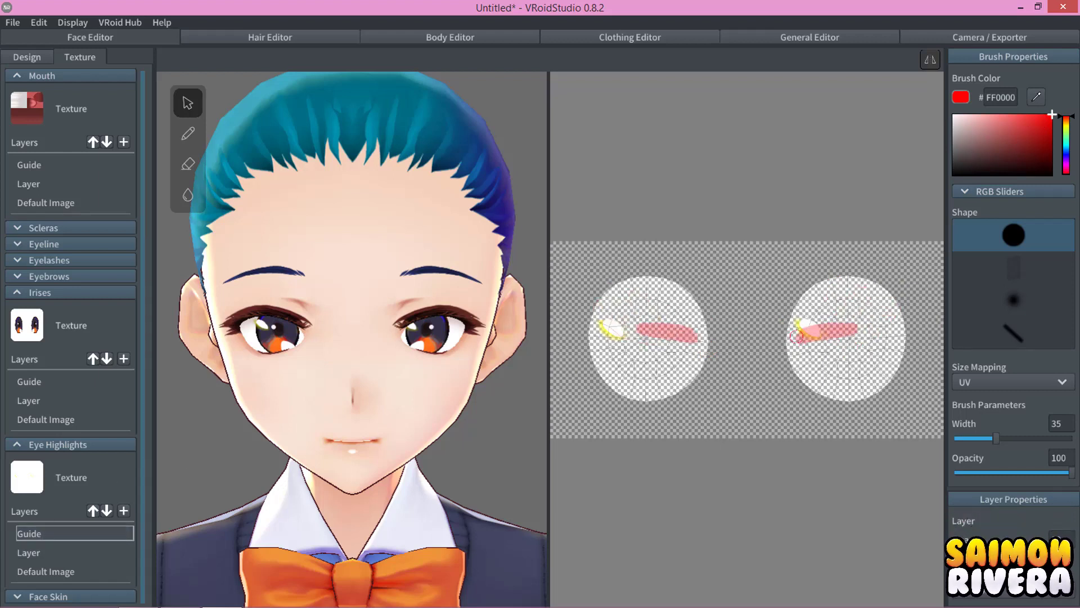
left_click(71, 557)
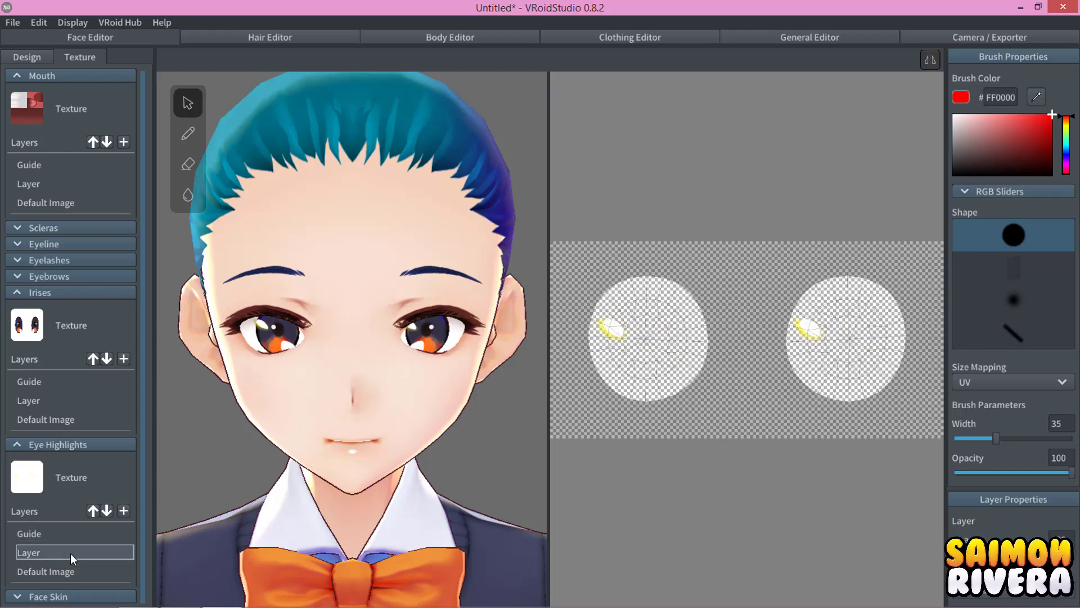
left_click(120, 511)
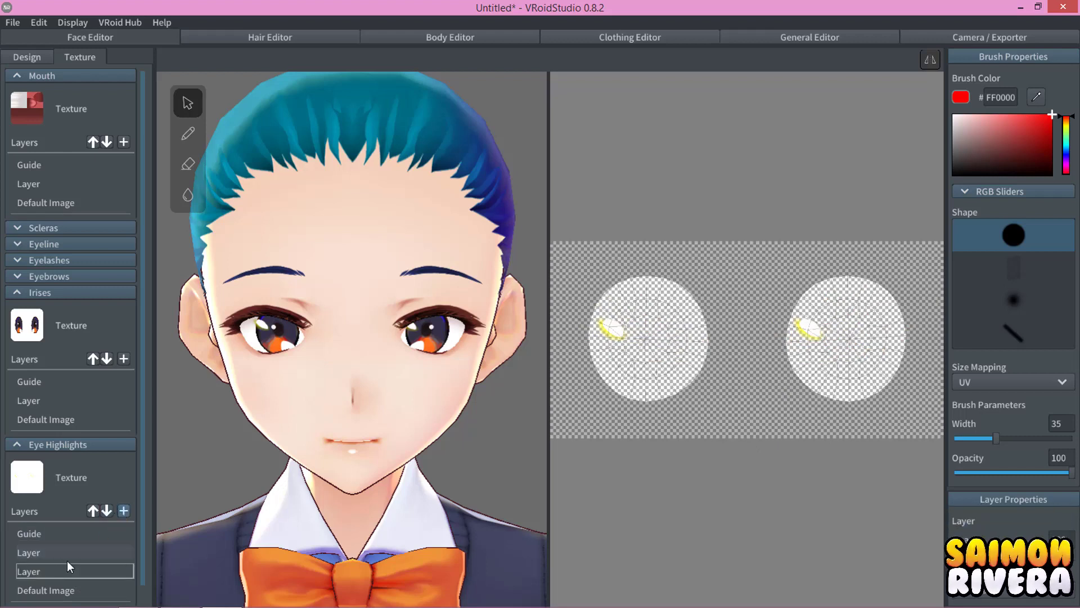
left_click_drag(772, 346, 875, 369)
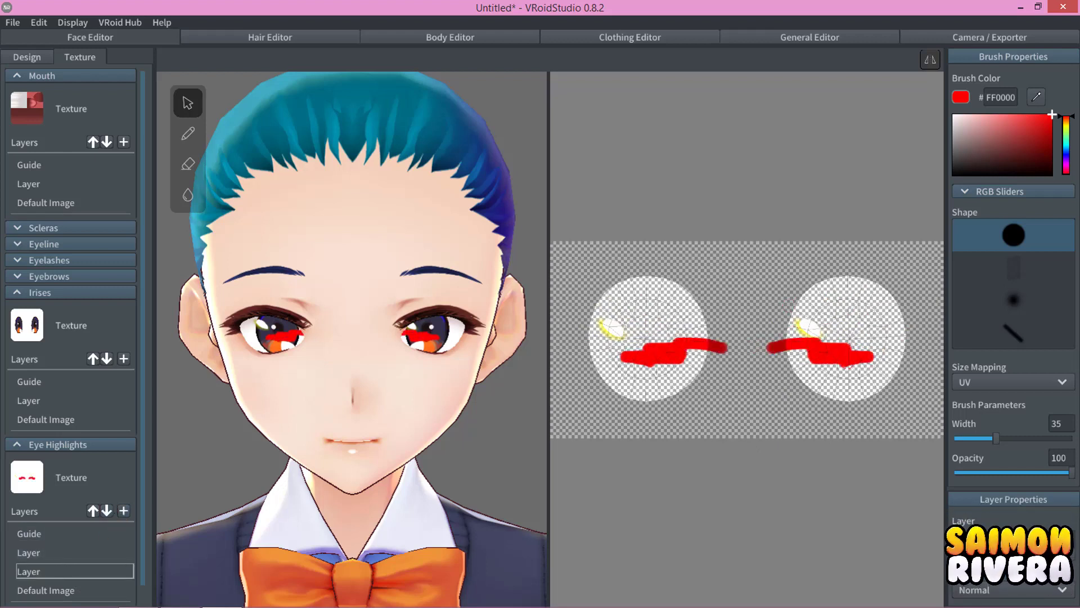
key("ctrl+z")
Add a new paint layer to the Face Skin texture.
left_click(51, 445)
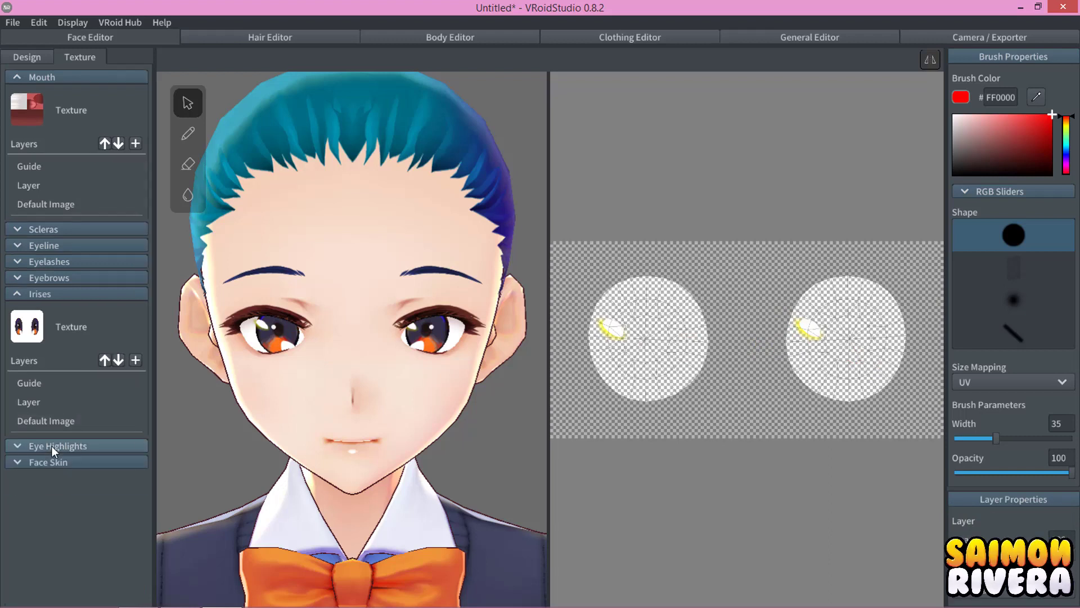
left_click(29, 465)
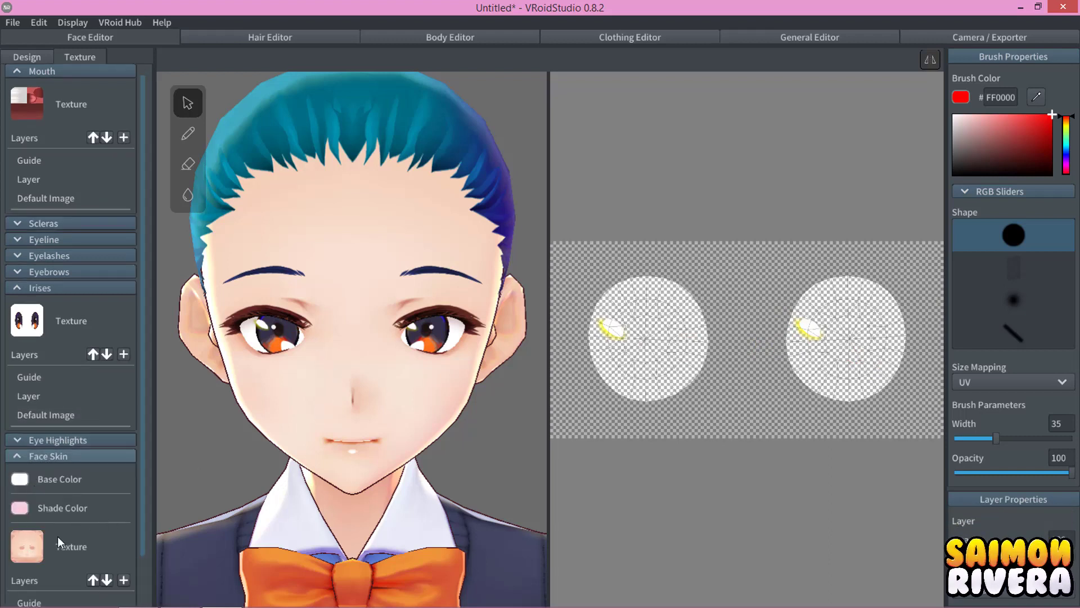
scroll(66, 542, "down", 2)
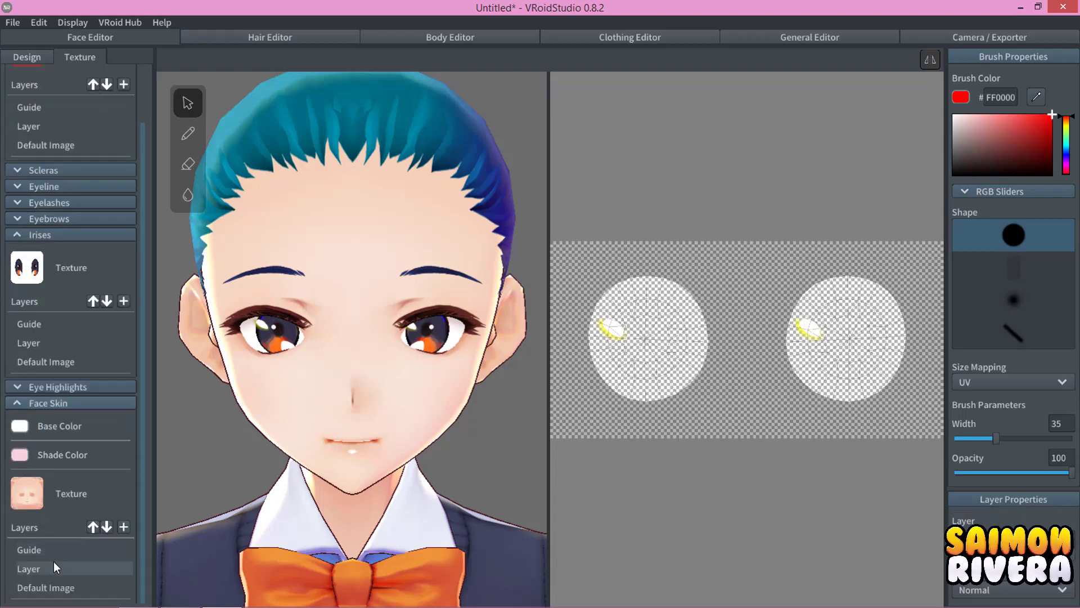
left_click(53, 567)
left_click(123, 526)
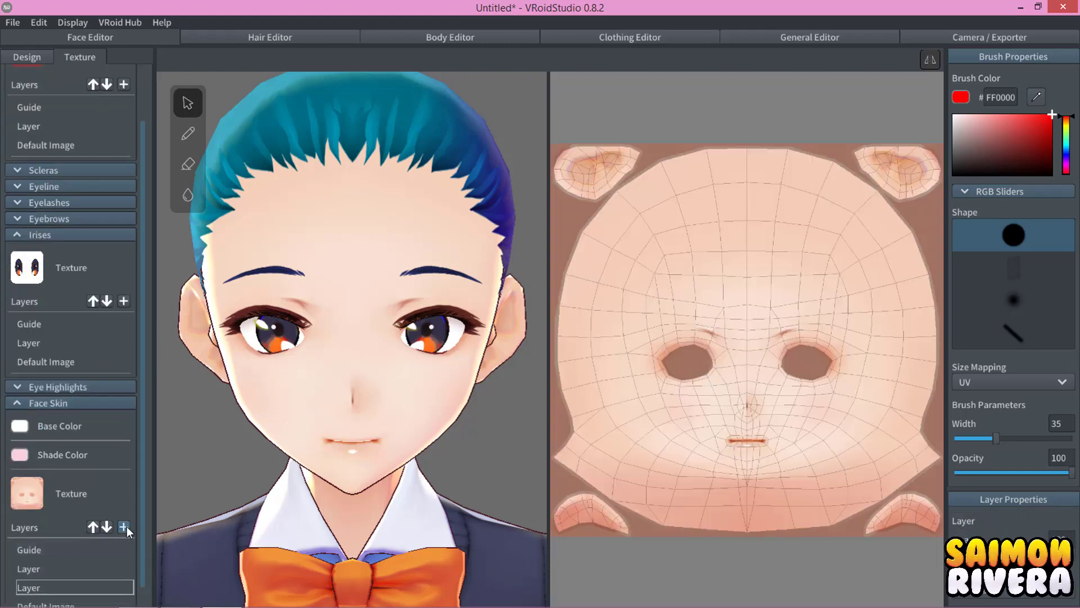
Try deep red cheek blush with a soft round brush, widening it to 72.
left_click(1053, 121)
left_click(1013, 299)
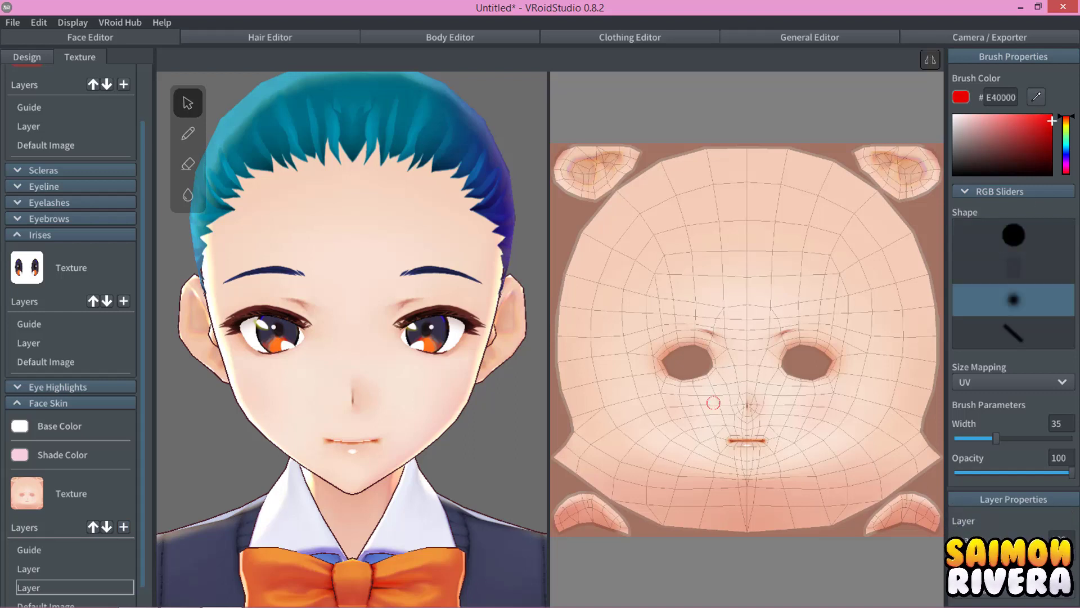
left_click_drag(806, 400, 845, 401)
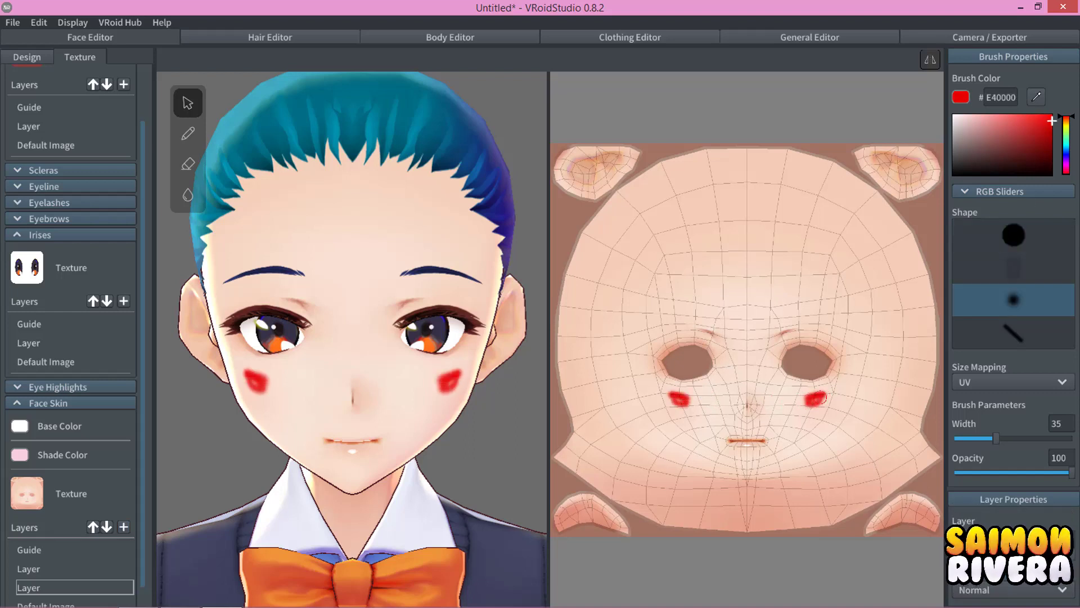
key("ctrl+z")
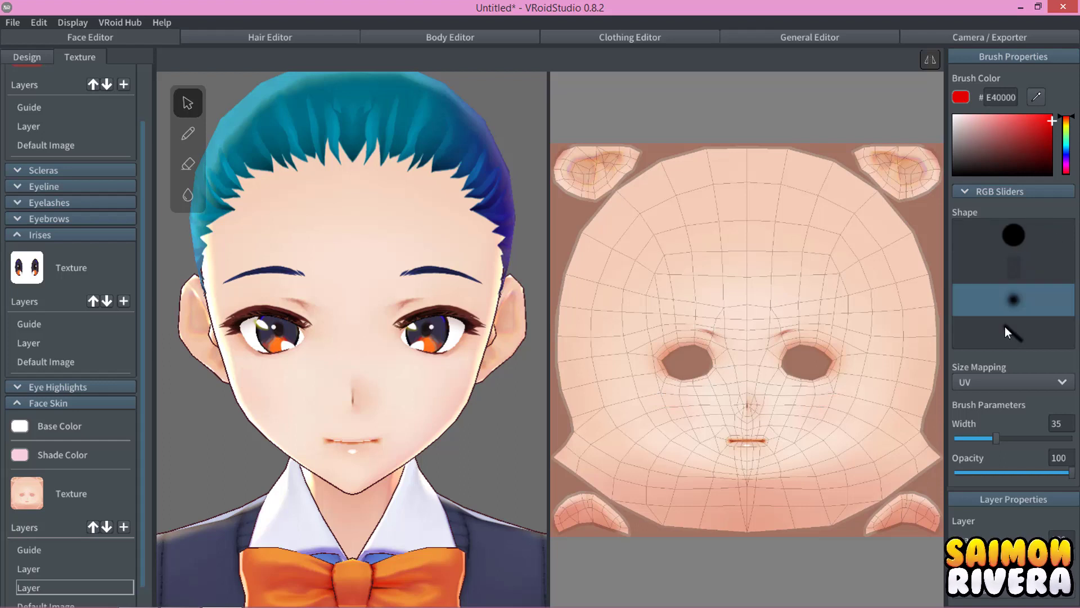
left_click_drag(995, 441, 1038, 435)
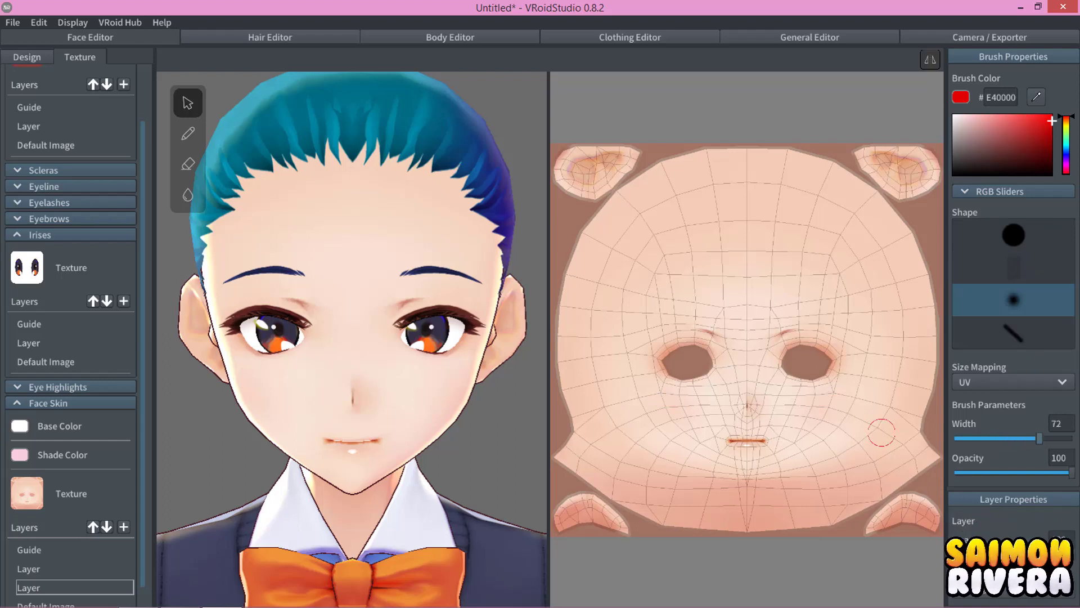
mouse_move(806, 401)
left_mouse_down()
mouse_move(820, 404)
mouse_move(803, 404)
left_mouse_up()
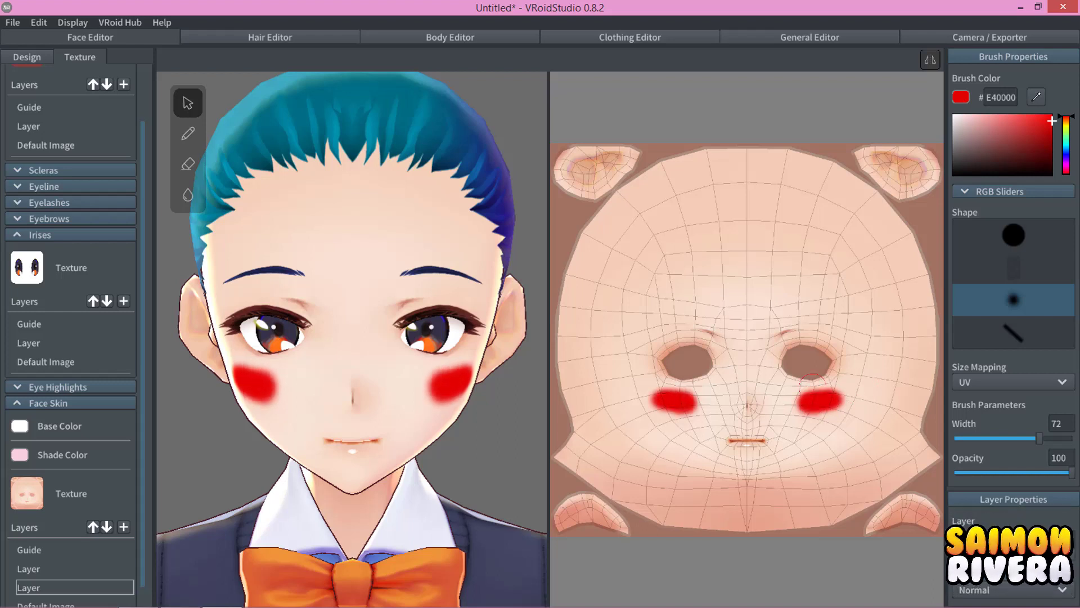
key("ctrl+z")
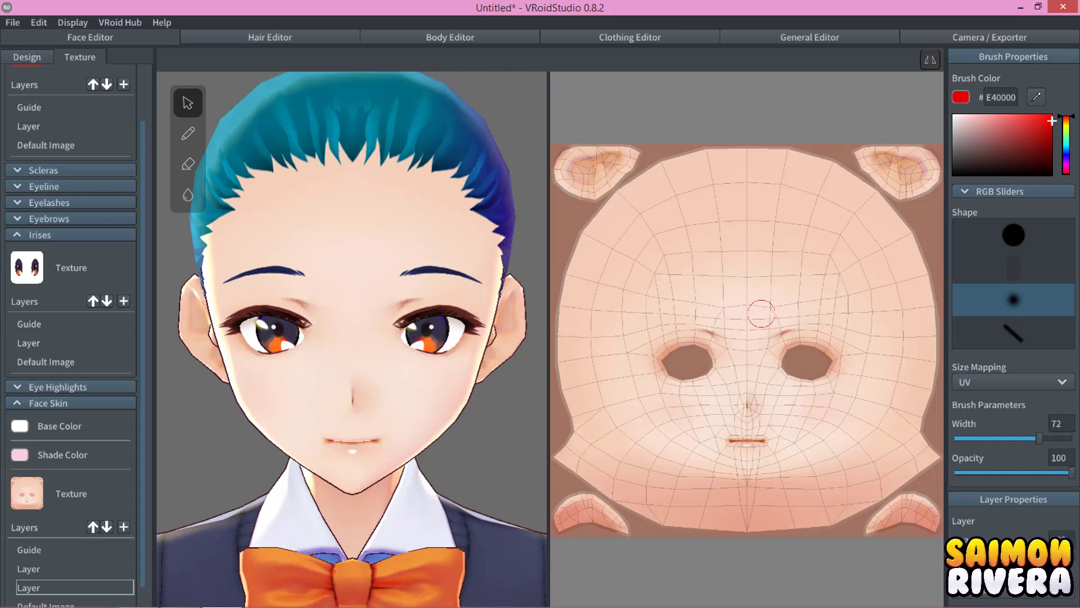
left_click_drag(796, 399, 811, 400)
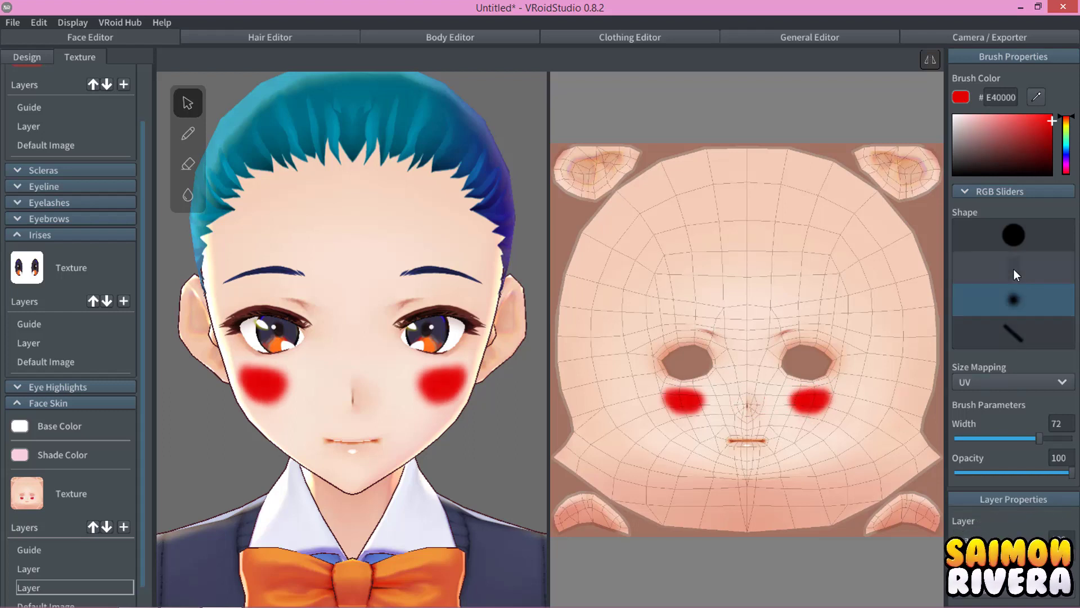
Try a line brush and a hard round brush on the cheeks, undoing every stroke.
left_click(1010, 332)
mouse_move(723, 351)
left_mouse_down()
mouse_move(743, 315)
mouse_move(776, 366)
left_mouse_up()
key("ctrl+z")
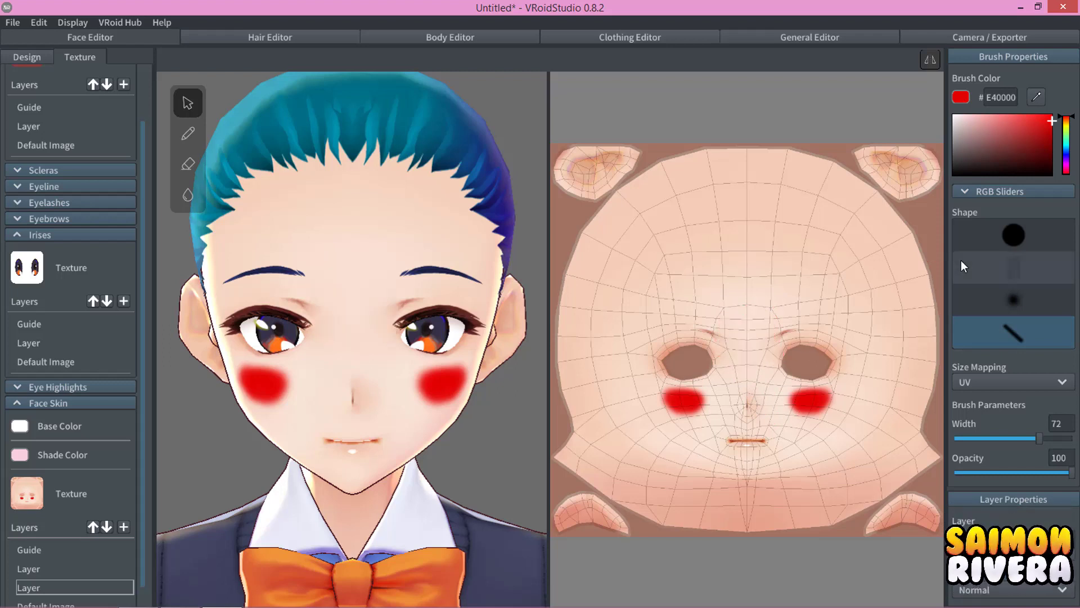
key("ctrl+z")
left_click(1013, 235)
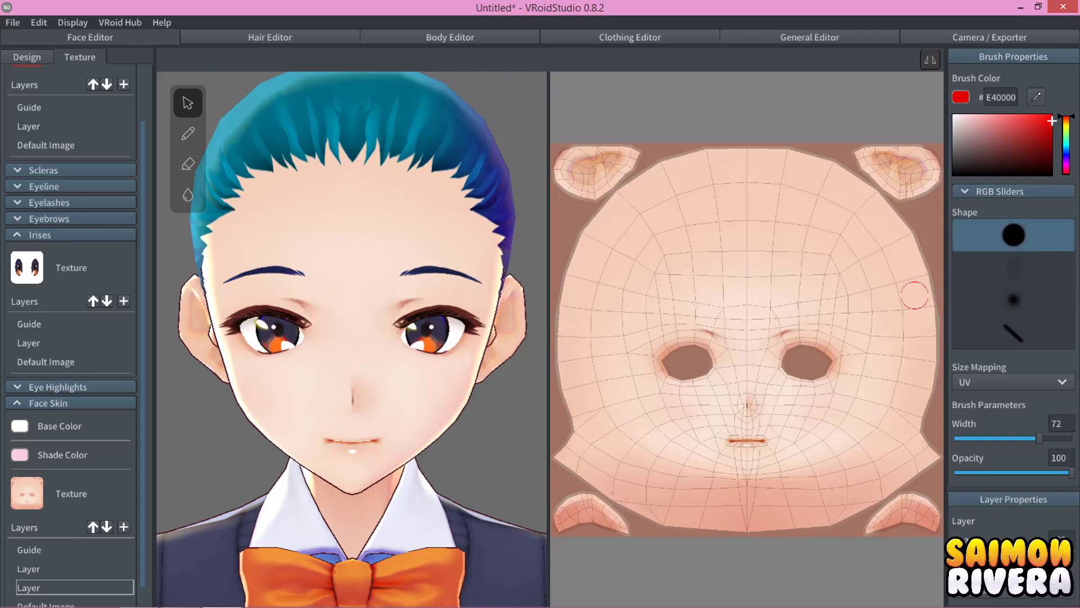
mouse_move(797, 405)
left_mouse_down()
mouse_move(822, 399)
mouse_move(799, 414)
left_mouse_up()
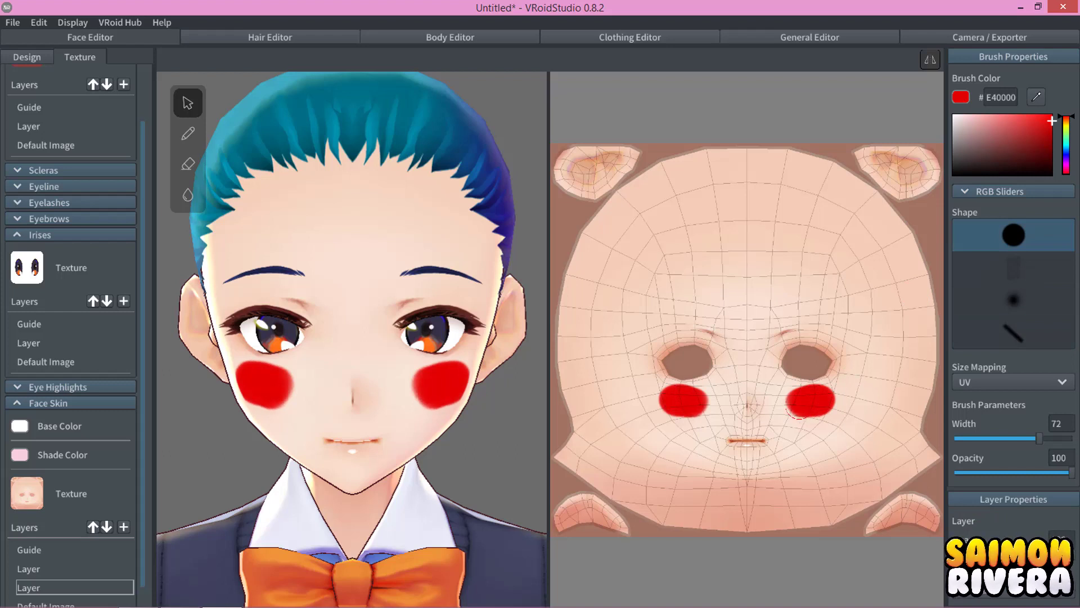
key("ctrl+z")
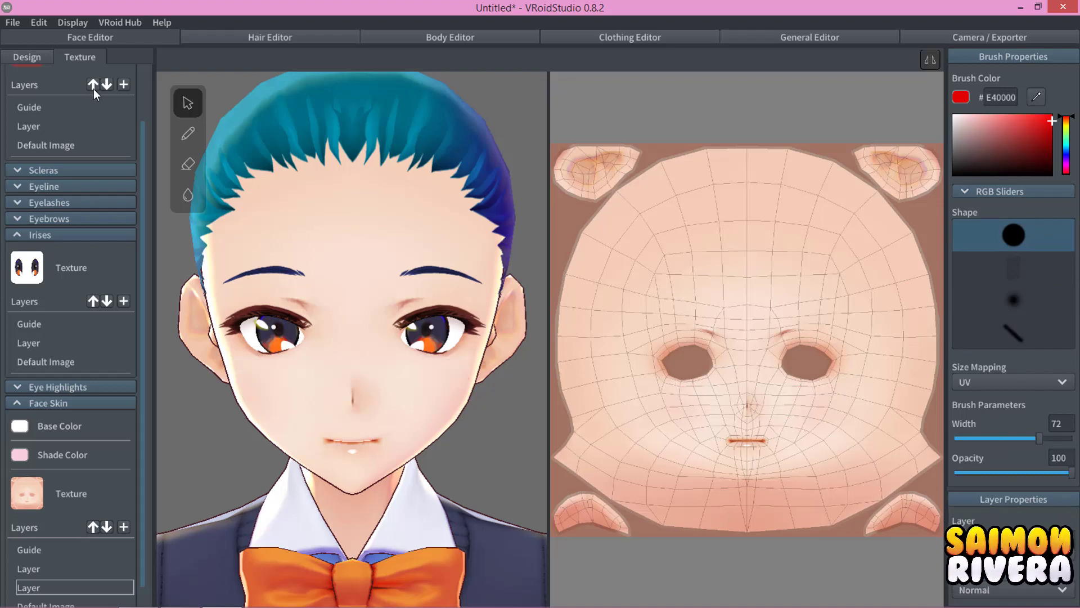
Leave face texture painting for the Design face settings, with the avatar recentred.
scroll(398, 355, "down", 3)
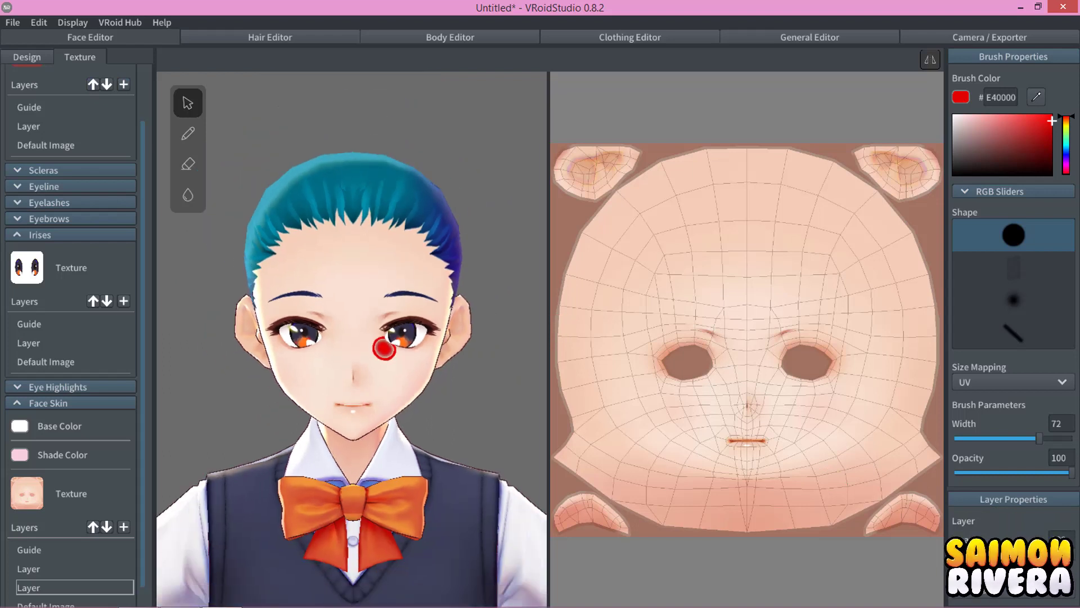
scroll(388, 350, "down", 3)
middle_click_drag(426, 396, 417, 253)
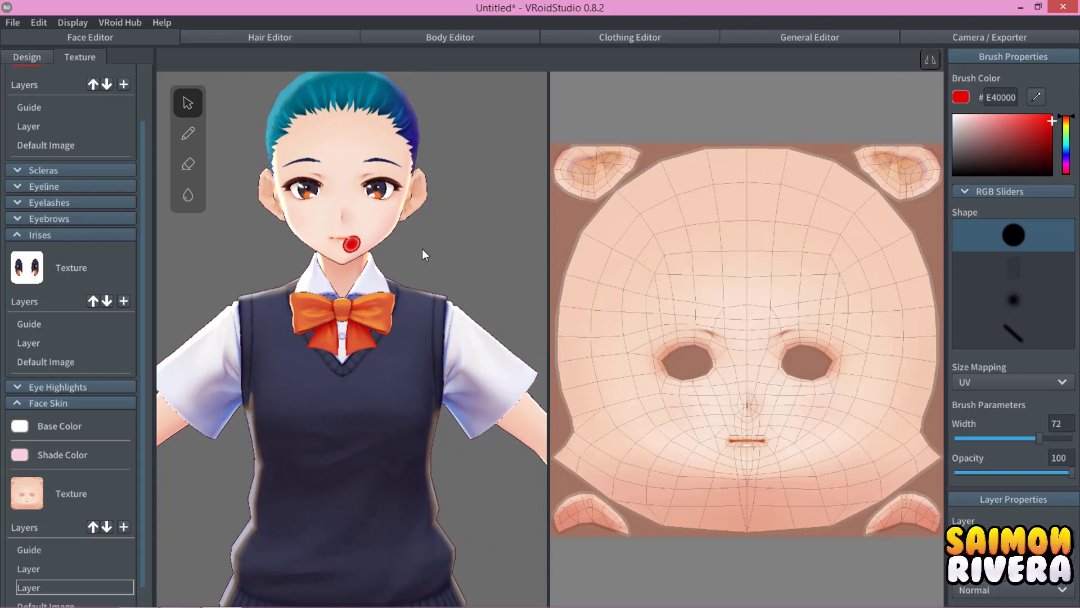
left_click(43, 59)
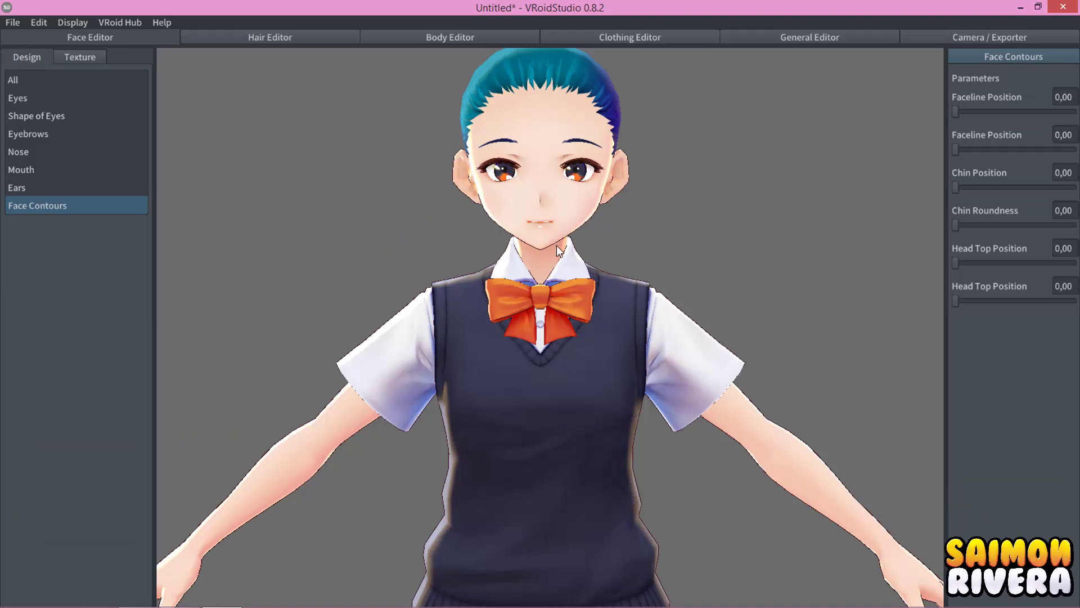
middle_click_drag(556, 245, 535, 287)
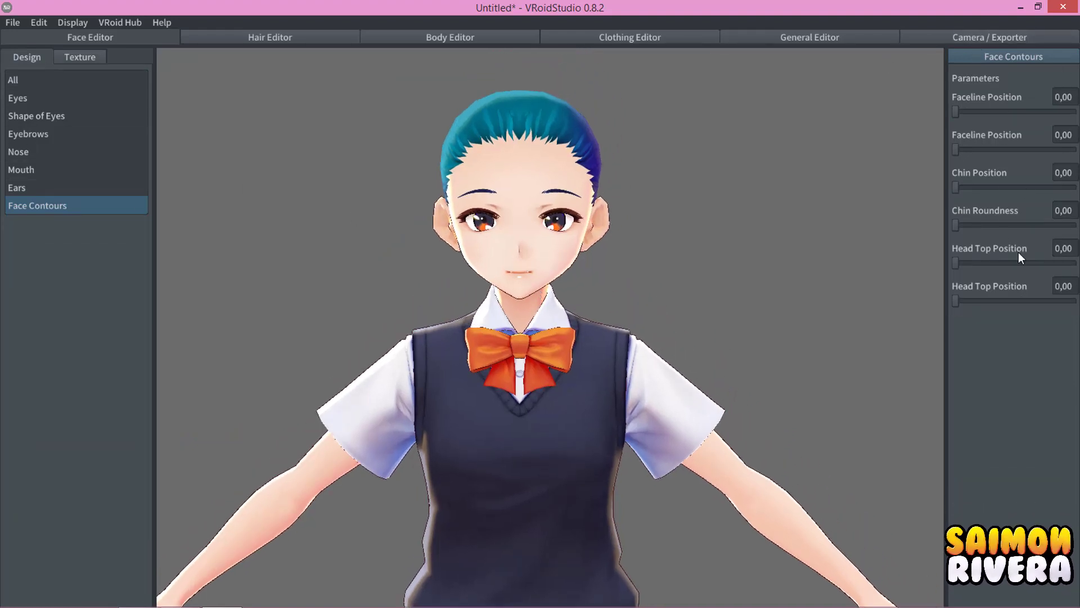
Try both Faceline sliders, leaving them at 0,00, then go to the Hair Editor.
scroll(592, 256, "down", 2)
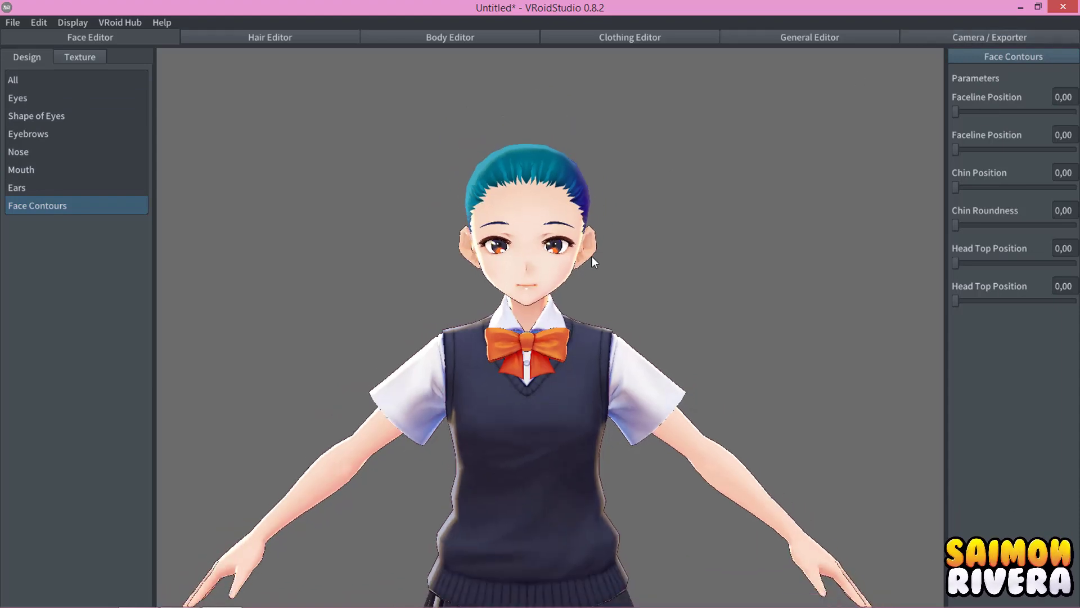
scroll(604, 285, "down", 2)
scroll(591, 255, "up", 3)
scroll(617, 243, "up", 1)
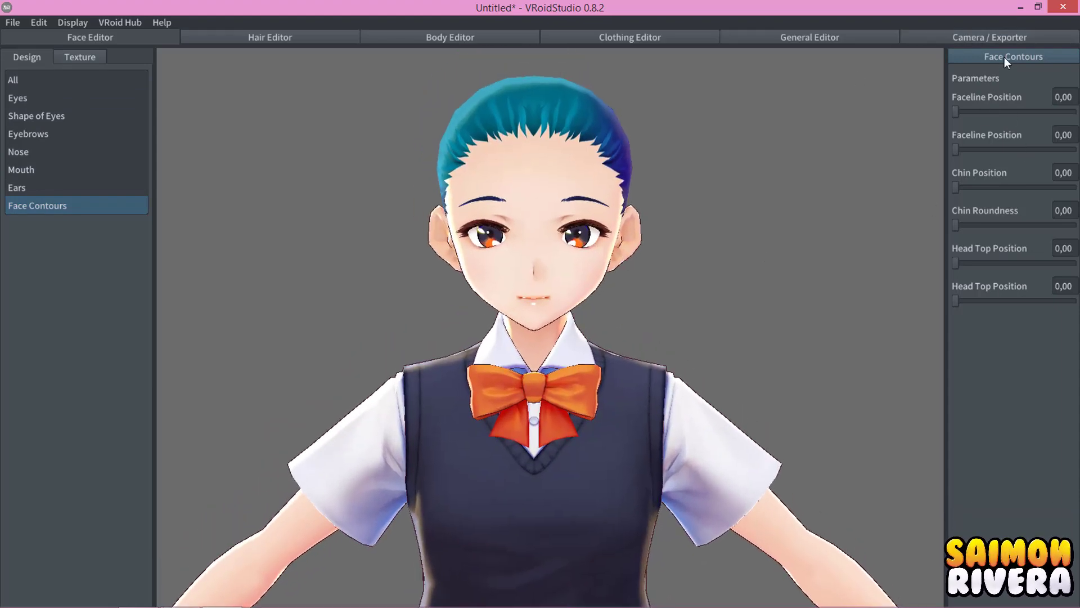
left_click_drag(957, 113, 906, 122)
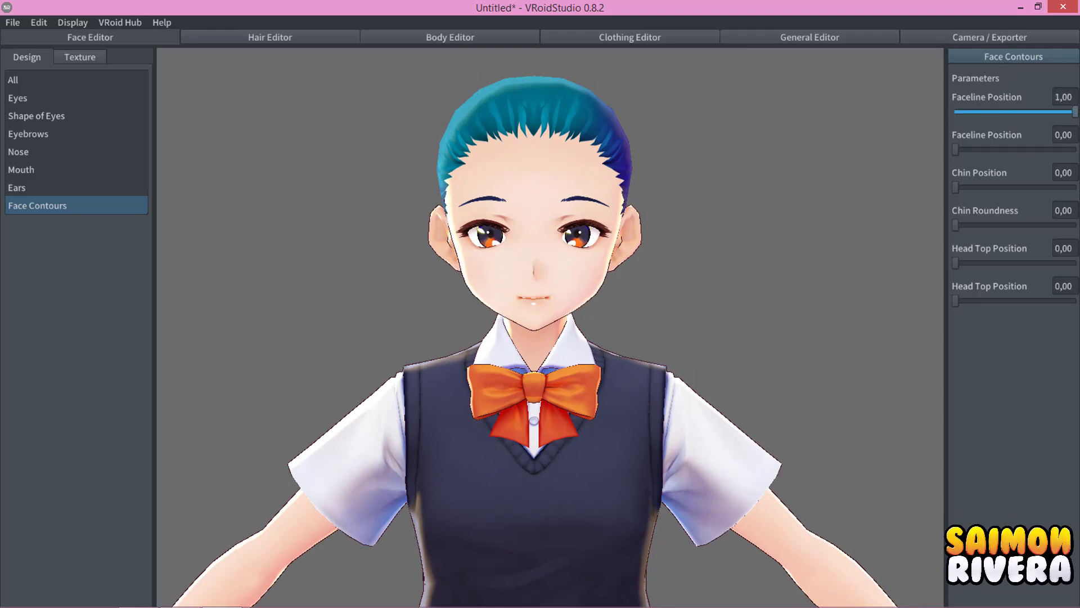
left_click_drag(960, 147, 951, 149)
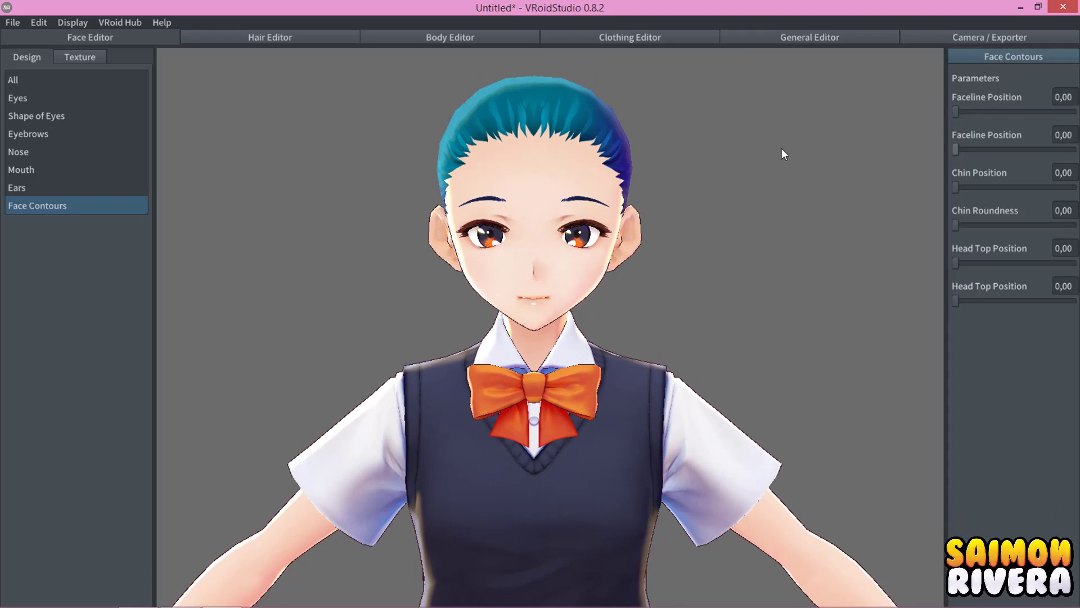
left_click(289, 39)
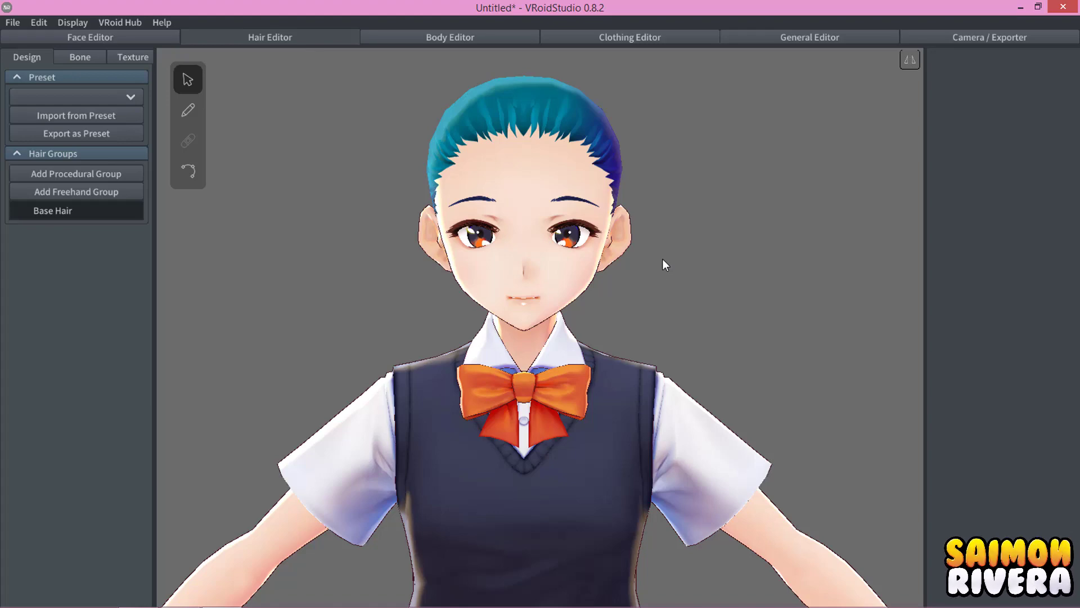
mouse_move(668, 269)
right_mouse_down()
mouse_move(801, 284)
mouse_move(678, 282)
right_mouse_up()
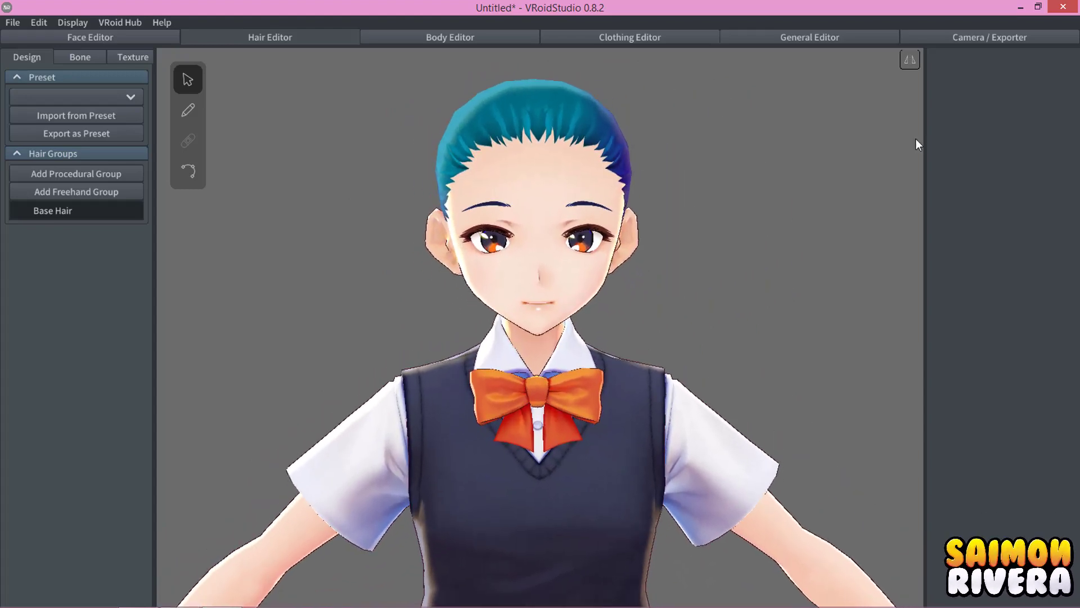
right_click_drag(783, 233, 768, 241)
mouse_move(731, 245)
right_mouse_down()
mouse_move(683, 231)
mouse_move(536, 231)
right_mouse_up()
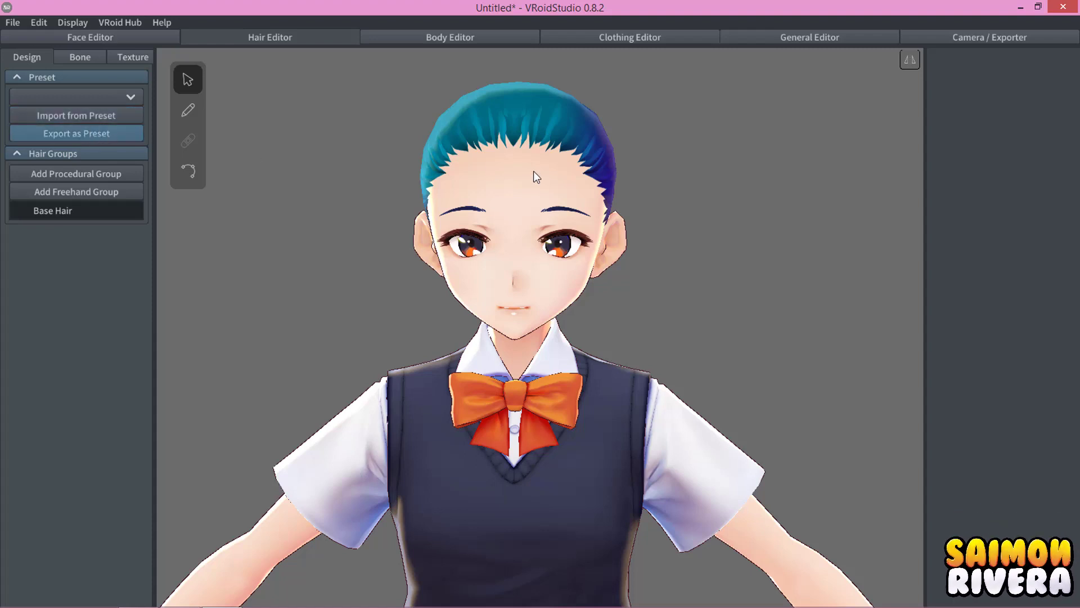
middle_click_drag(411, 211, 636, 275)
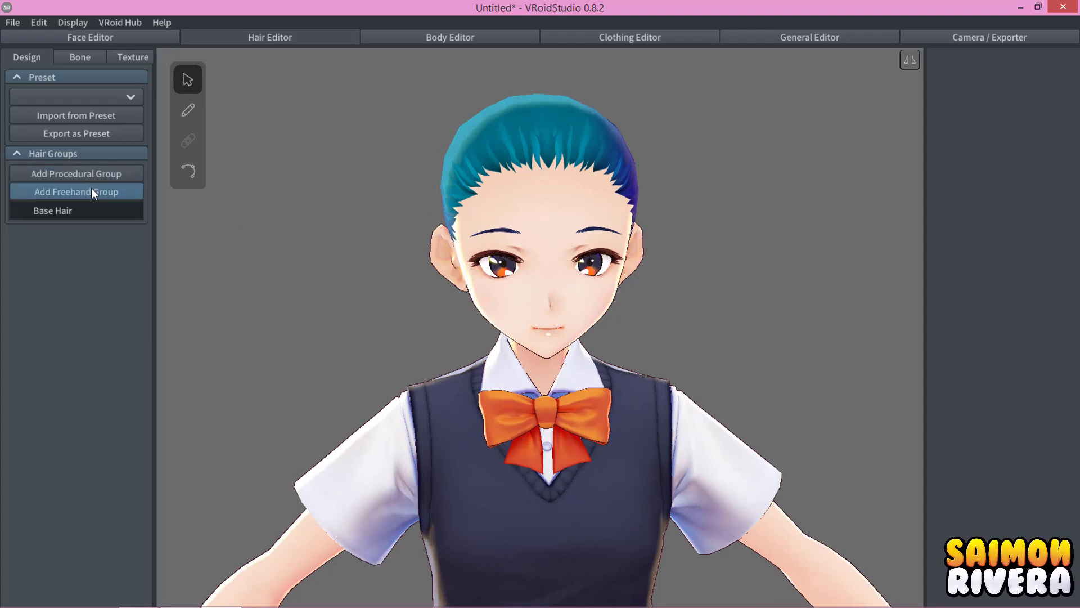
right_click_drag(651, 235, 646, 236)
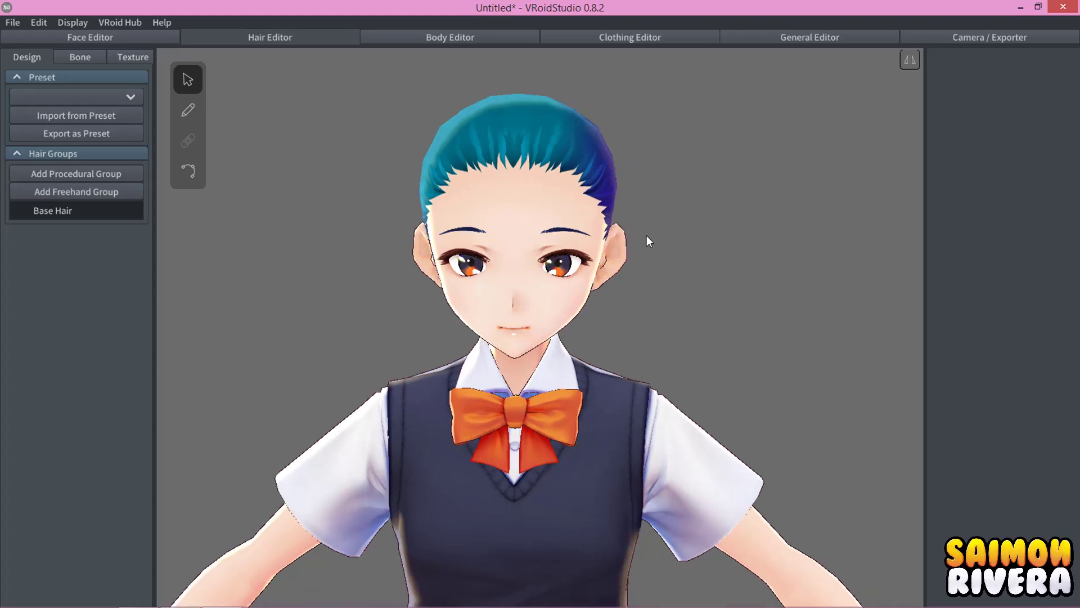
Draw two long strands from the crown down between the eyes, creating Freehand Group 1.
left_click(189, 110)
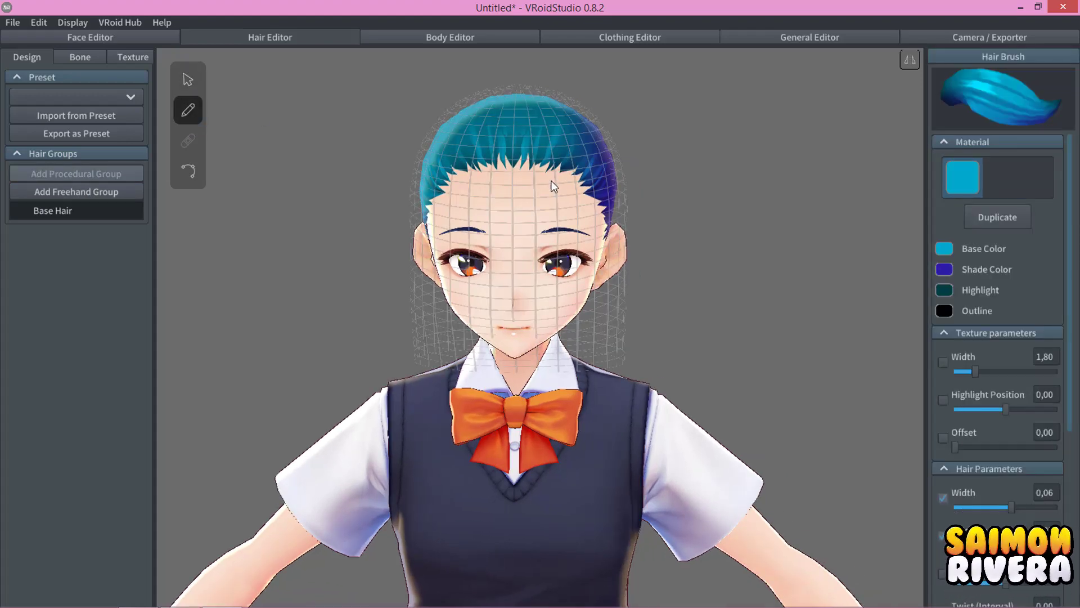
mouse_move(554, 187)
right_mouse_down()
mouse_move(695, 221)
mouse_move(661, 243)
mouse_move(698, 221)
mouse_move(853, 214)
mouse_move(622, 227)
mouse_move(707, 218)
right_mouse_up()
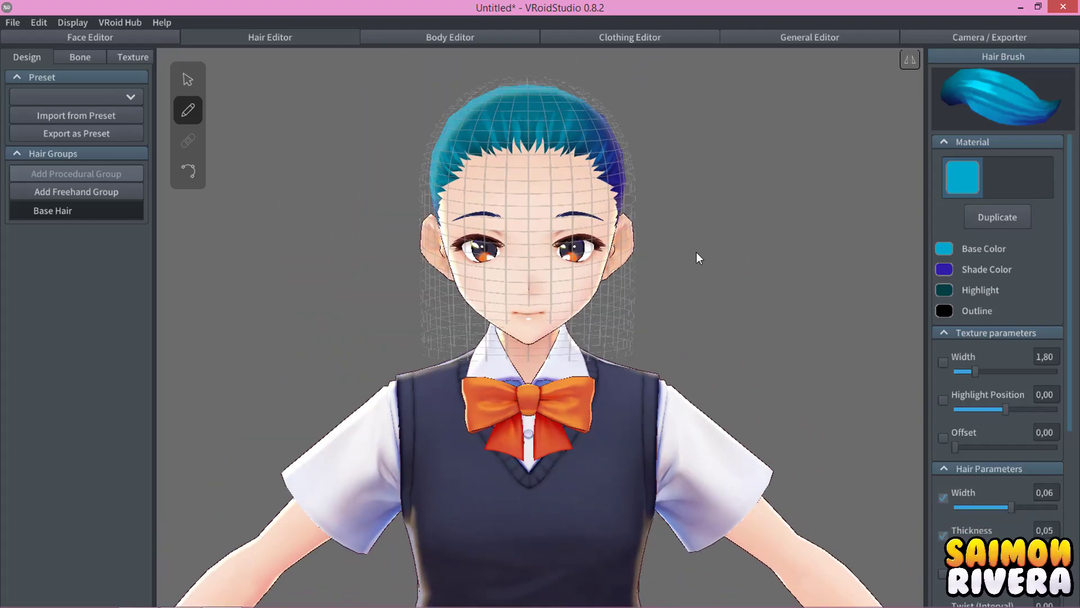
mouse_move(697, 252)
right_mouse_down()
mouse_move(674, 255)
mouse_move(799, 264)
mouse_move(687, 251)
mouse_move(704, 244)
right_mouse_up()
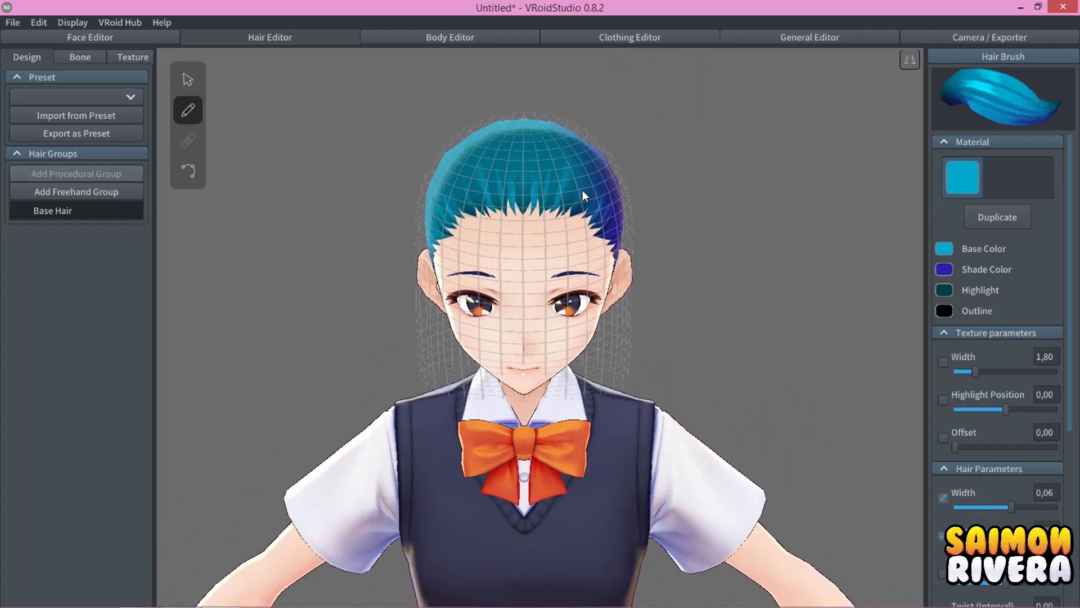
right_click_drag(656, 169, 590, 198)
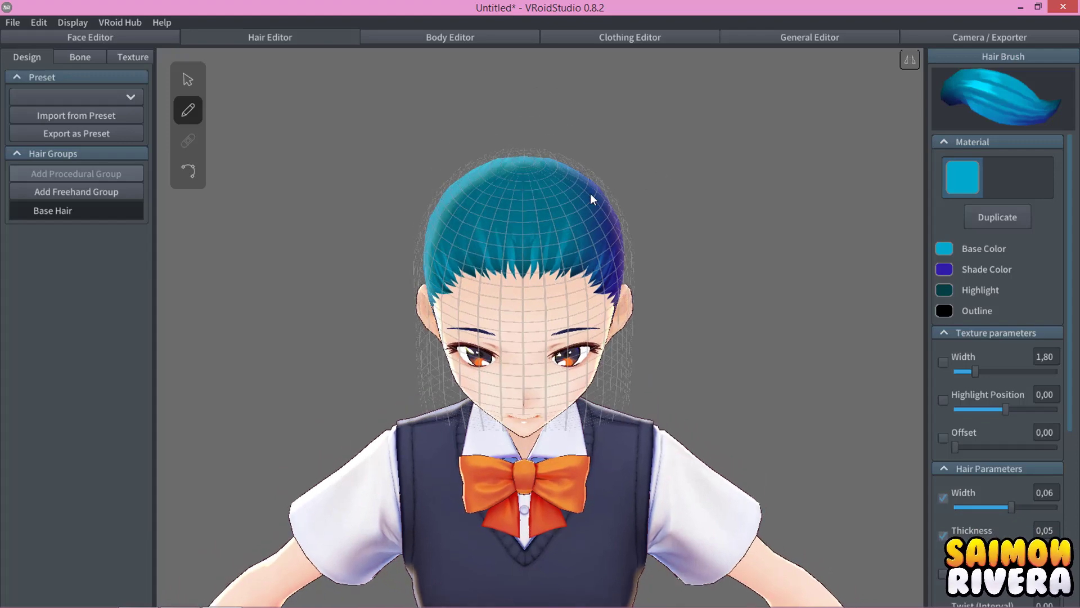
left_click_drag(526, 175, 533, 377)
mouse_move(650, 323)
right_mouse_down()
mouse_move(718, 345)
mouse_move(620, 348)
mouse_move(656, 357)
mouse_move(542, 235)
right_mouse_up()
left_click_drag(516, 191, 551, 378)
mouse_move(647, 352)
right_mouse_down()
mouse_move(617, 323)
mouse_move(674, 346)
mouse_move(593, 351)
mouse_move(647, 355)
mouse_move(656, 347)
mouse_move(646, 340)
mouse_move(658, 352)
right_mouse_up()
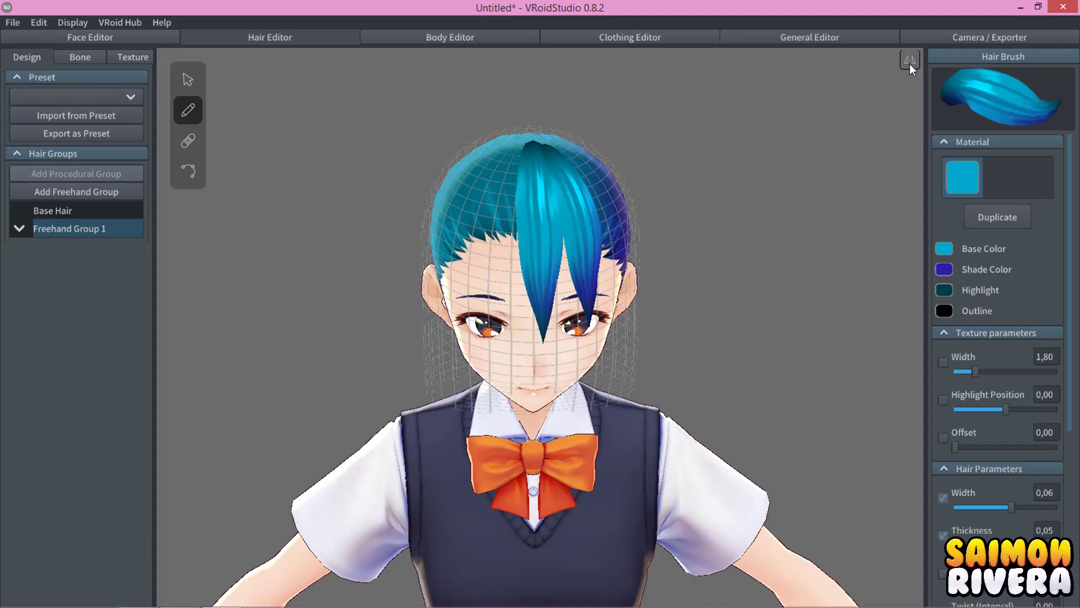
Undo the first strands and redraw three bang strands sweeping from the crown across the forehead.
right_click_drag(691, 227, 700, 226)
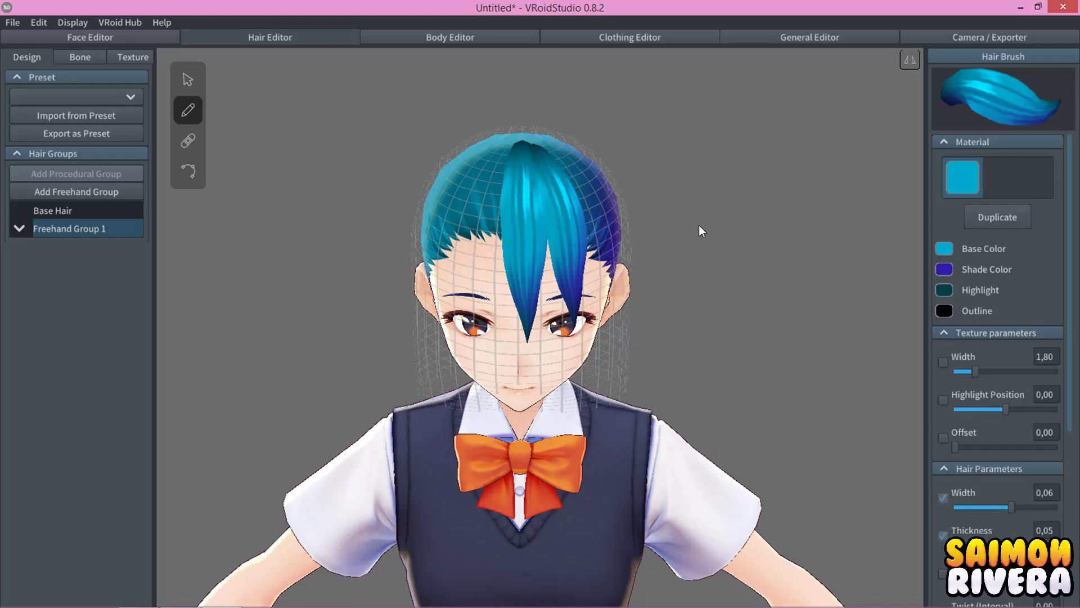
key("ctrl+z")
key("ctrl+z")
right_click_drag(649, 231, 651, 220)
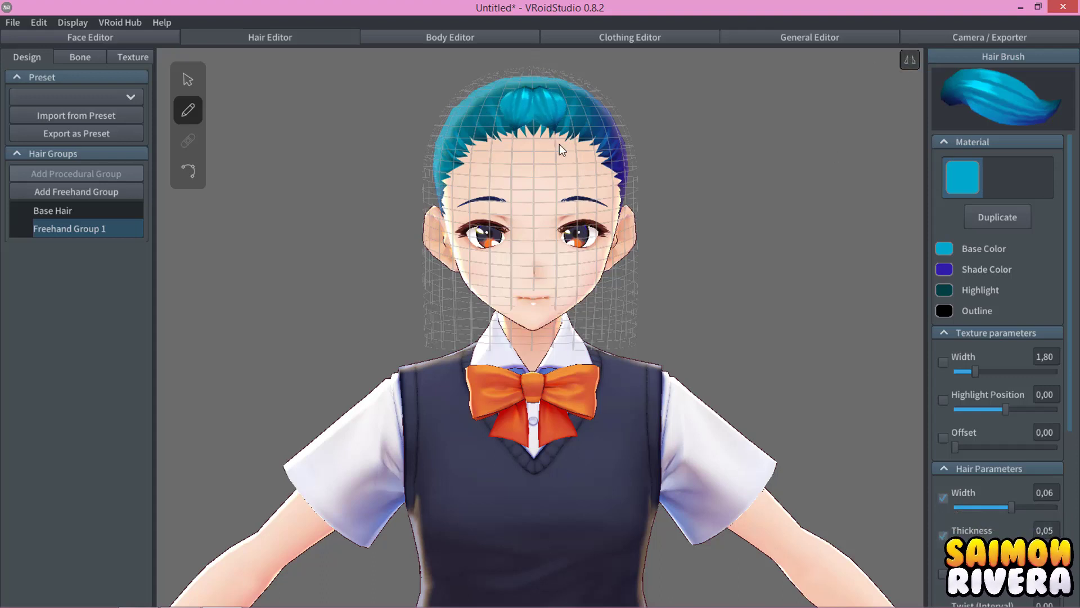
left_click_drag(560, 144, 617, 215)
mouse_move(694, 194)
right_mouse_down()
mouse_move(741, 253)
mouse_move(715, 256)
mouse_move(734, 271)
mouse_move(768, 268)
mouse_move(762, 255)
mouse_move(796, 259)
mouse_move(762, 265)
mouse_move(505, 220)
right_mouse_up()
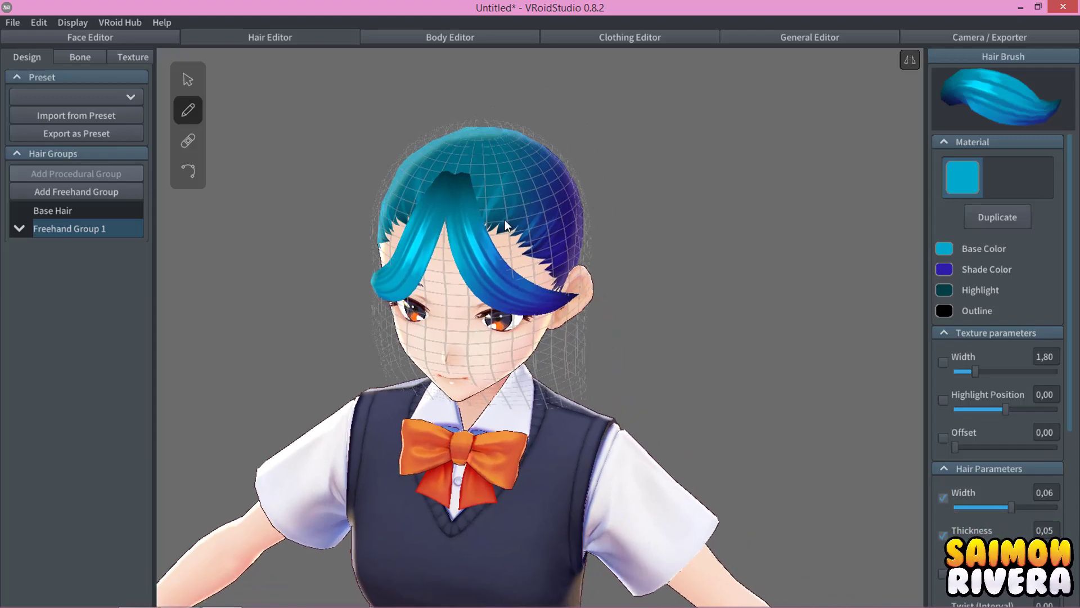
left_click_drag(467, 174, 613, 270)
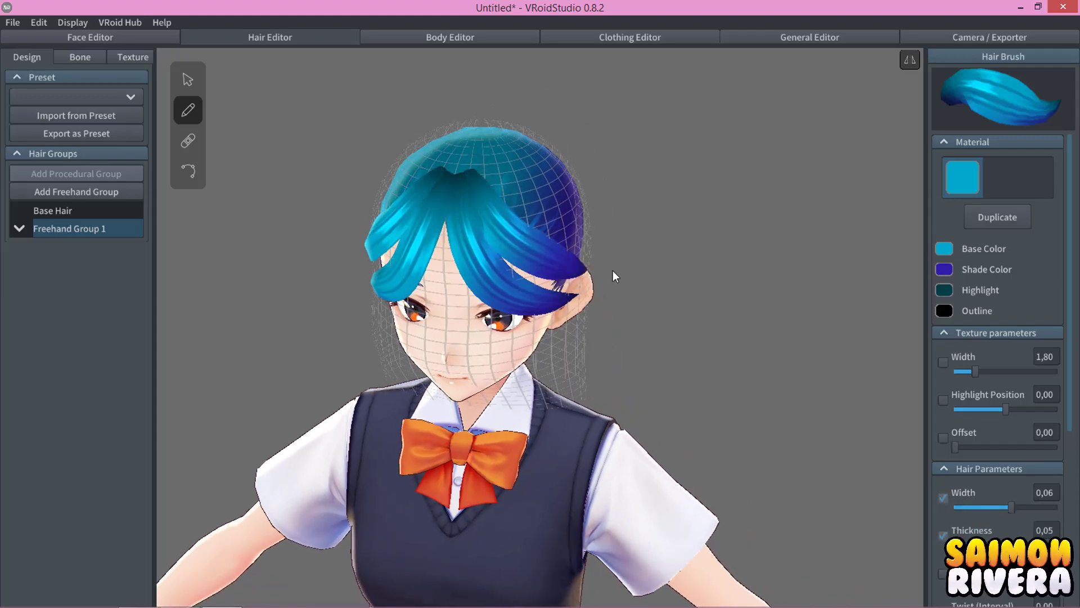
mouse_move(627, 260)
right_mouse_down()
mouse_move(753, 261)
mouse_move(696, 293)
right_mouse_up()
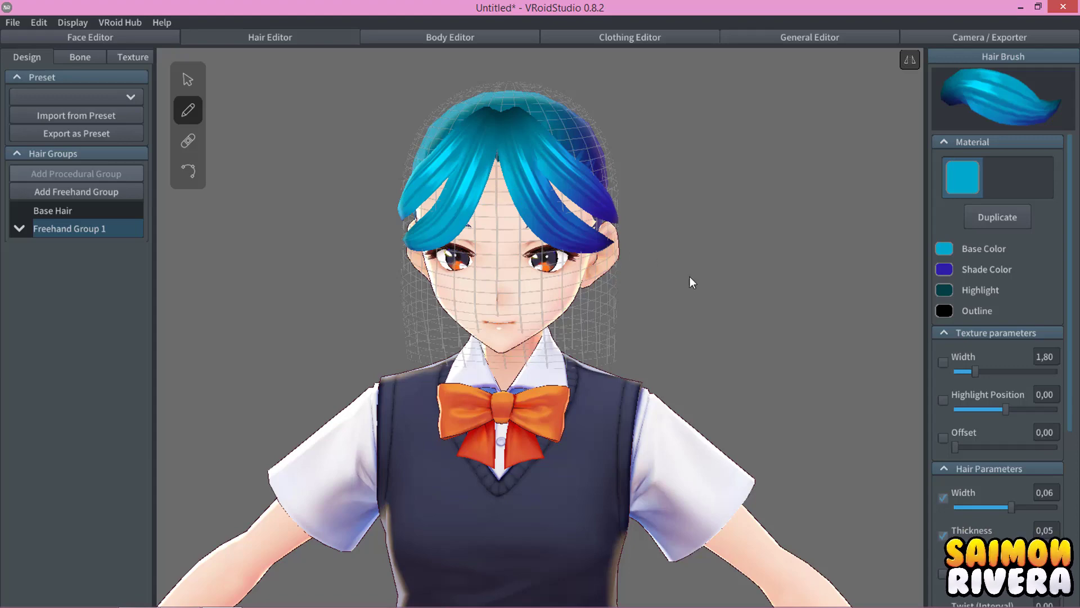
mouse_move(690, 276)
right_mouse_down()
mouse_move(733, 296)
mouse_move(574, 269)
right_mouse_up()
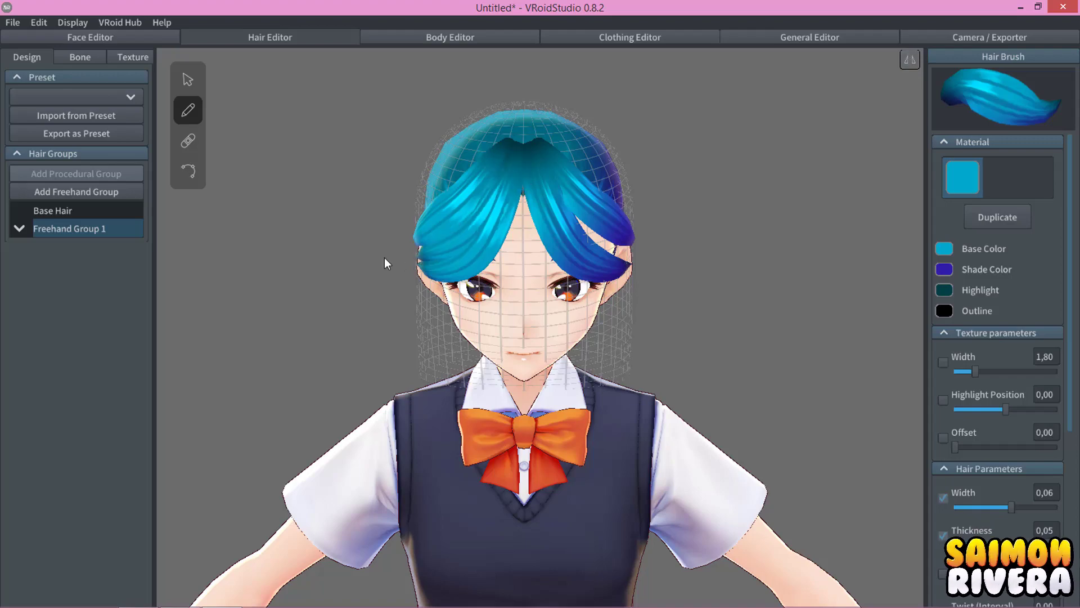
mouse_move(448, 260)
right_mouse_down()
mouse_move(569, 301)
mouse_move(651, 296)
mouse_move(597, 300)
mouse_move(604, 314)
mouse_move(550, 323)
mouse_move(573, 309)
right_mouse_up()
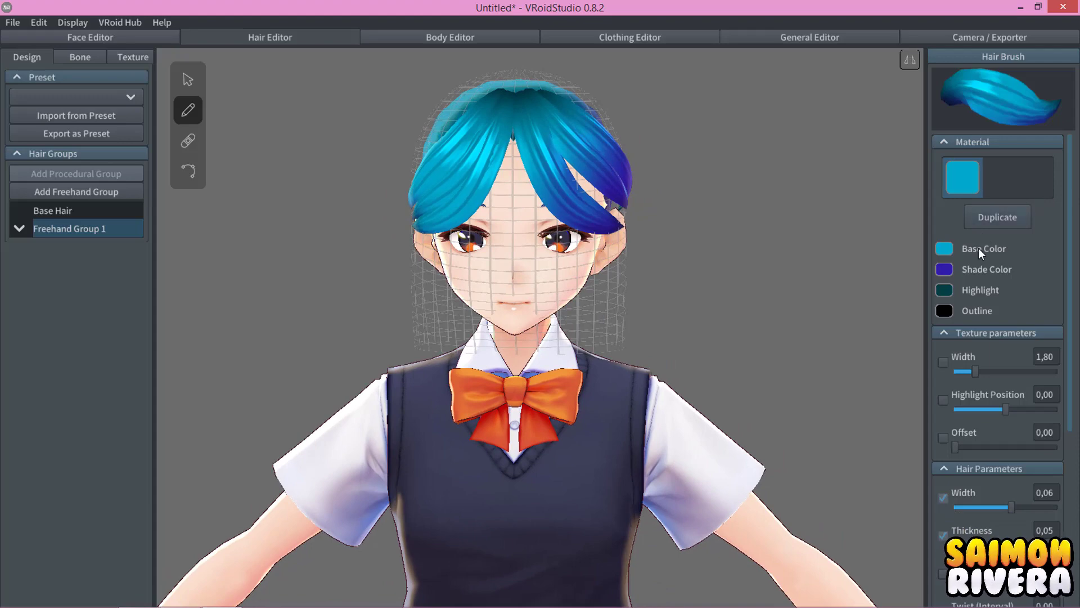
Shift the bangs' base colour from cyan to teal-green.
left_click(945, 251)
mouse_move(913, 296)
left_mouse_down()
mouse_move(921, 289)
mouse_move(920, 305)
left_mouse_up()
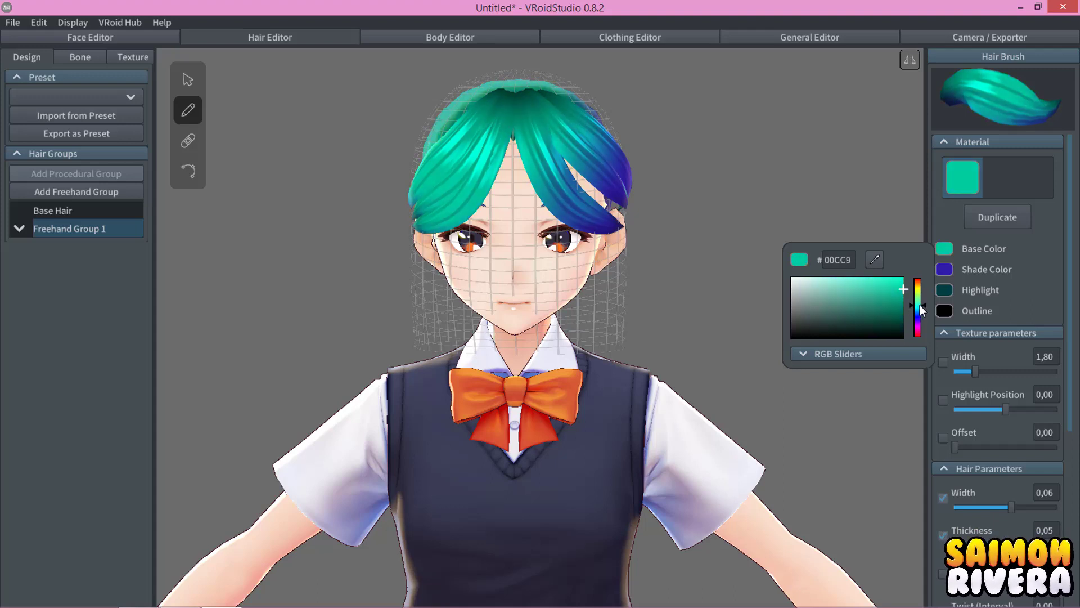
left_click(753, 151)
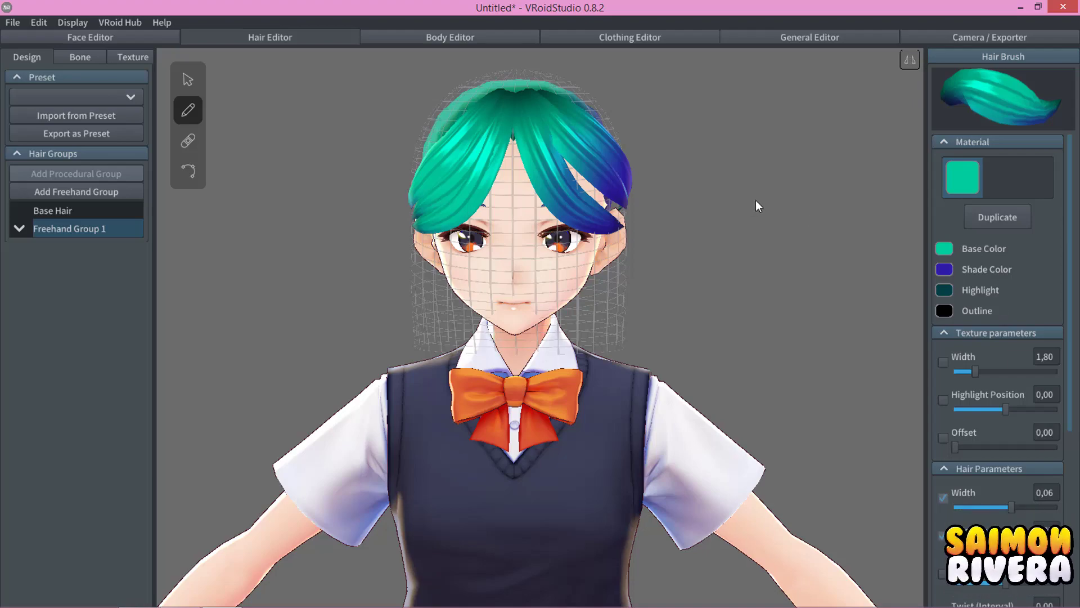
mouse_move(754, 238)
right_mouse_down()
mouse_move(748, 256)
mouse_move(849, 227)
mouse_move(819, 243)
mouse_move(737, 232)
mouse_move(762, 232)
right_mouse_up()
Adjust the hair texture width, highlight position and texture offset in Hair Parameters.
scroll(1021, 477, "down", 3)
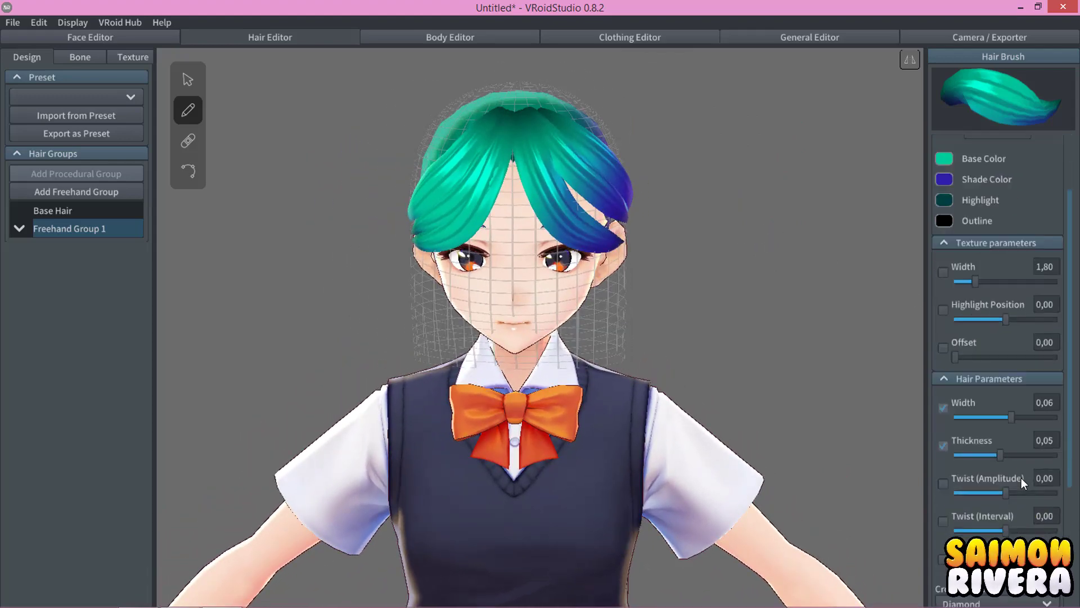
scroll(1019, 449, "up", 3)
mouse_move(975, 368)
left_mouse_down()
mouse_move(957, 372)
mouse_move(972, 371)
left_mouse_up()
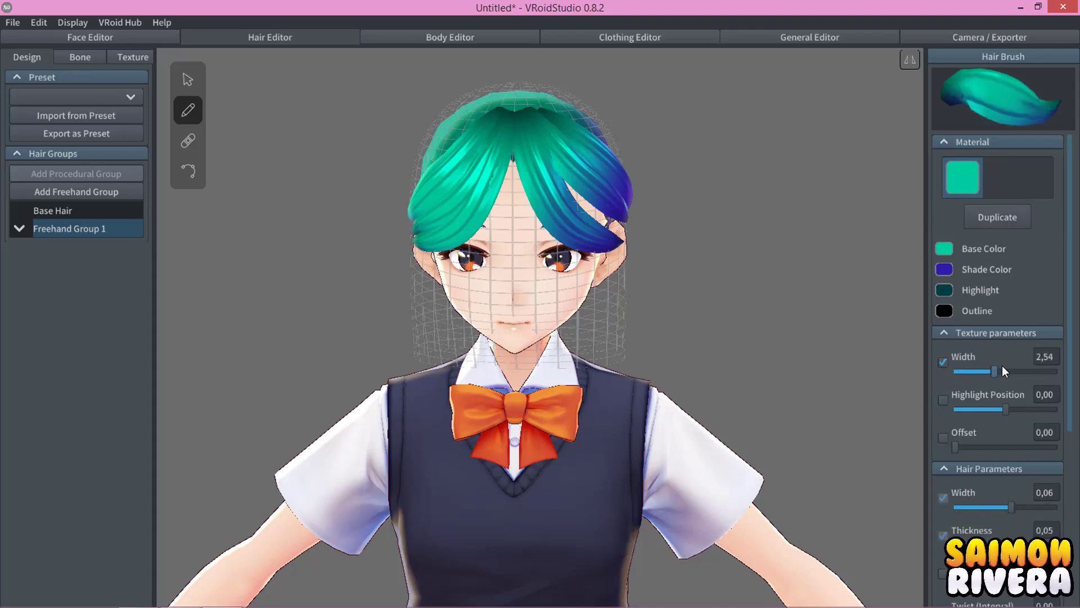
mouse_move(998, 409)
left_mouse_down()
mouse_move(1024, 403)
mouse_move(1002, 405)
left_mouse_up()
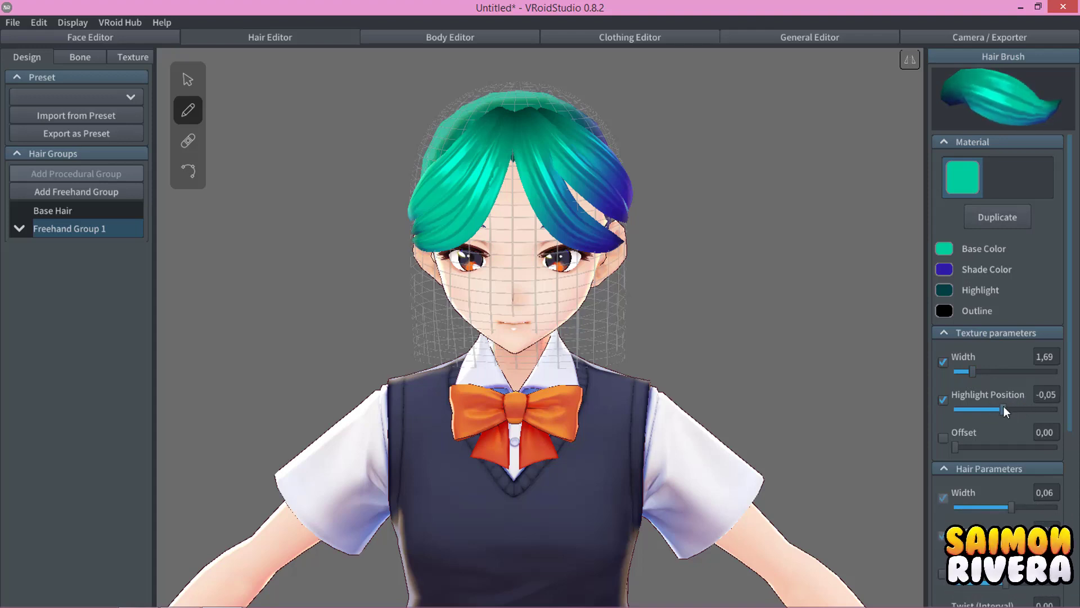
mouse_move(958, 447)
left_mouse_down()
mouse_move(978, 443)
mouse_move(916, 445)
left_mouse_up()
scroll(981, 475, "down", 3)
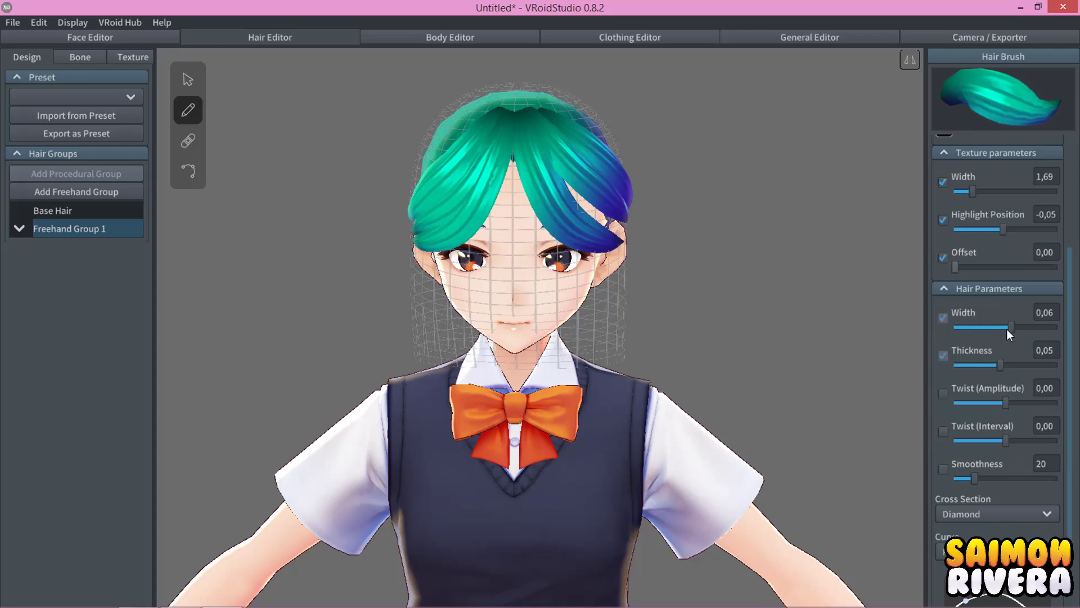
mouse_move(1007, 329)
left_mouse_down()
mouse_move(1032, 323)
mouse_move(972, 329)
left_mouse_up()
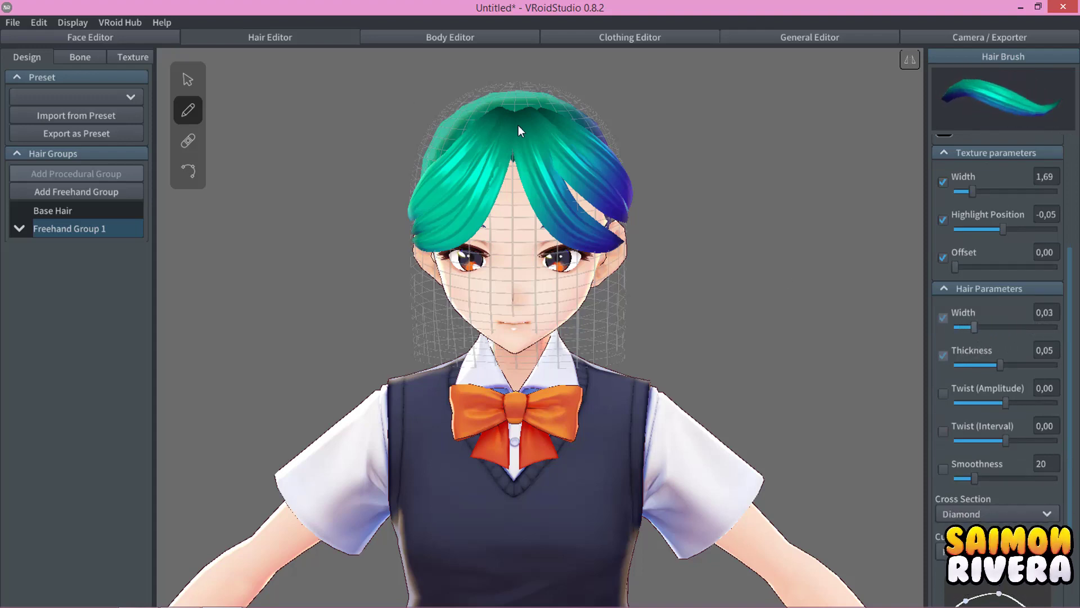
Narrow the brush width to 0,01 and draw a thin strand from the crown toward the left eye.
left_click_drag(472, 276, 475, 315)
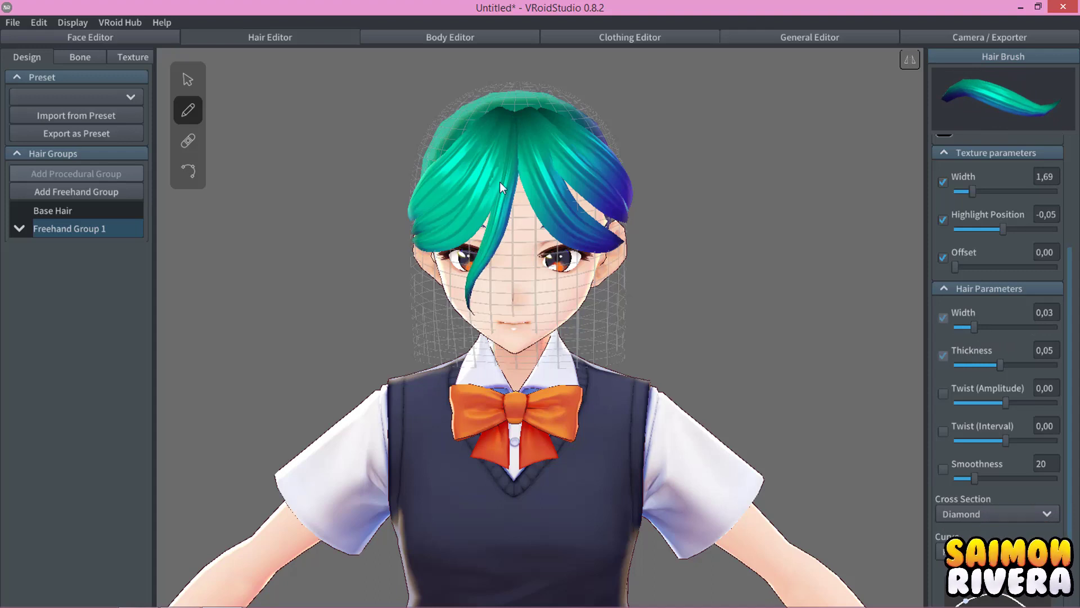
key("ctrl+z")
mouse_move(515, 118)
left_mouse_down()
mouse_move(516, 220)
mouse_move(491, 294)
left_mouse_up()
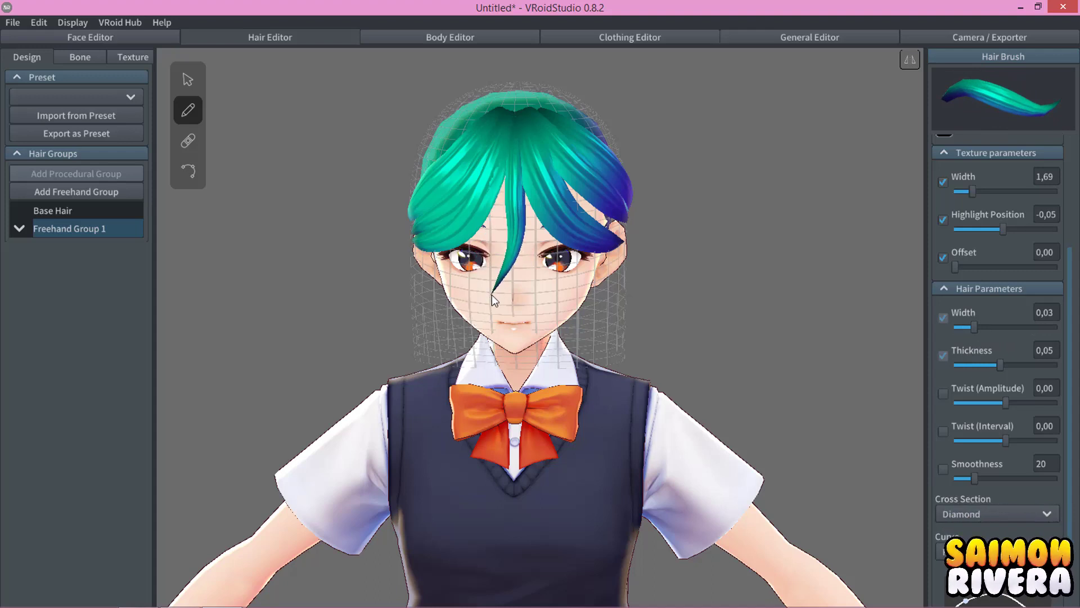
key("ctrl+z")
left_click_drag(512, 109, 492, 291)
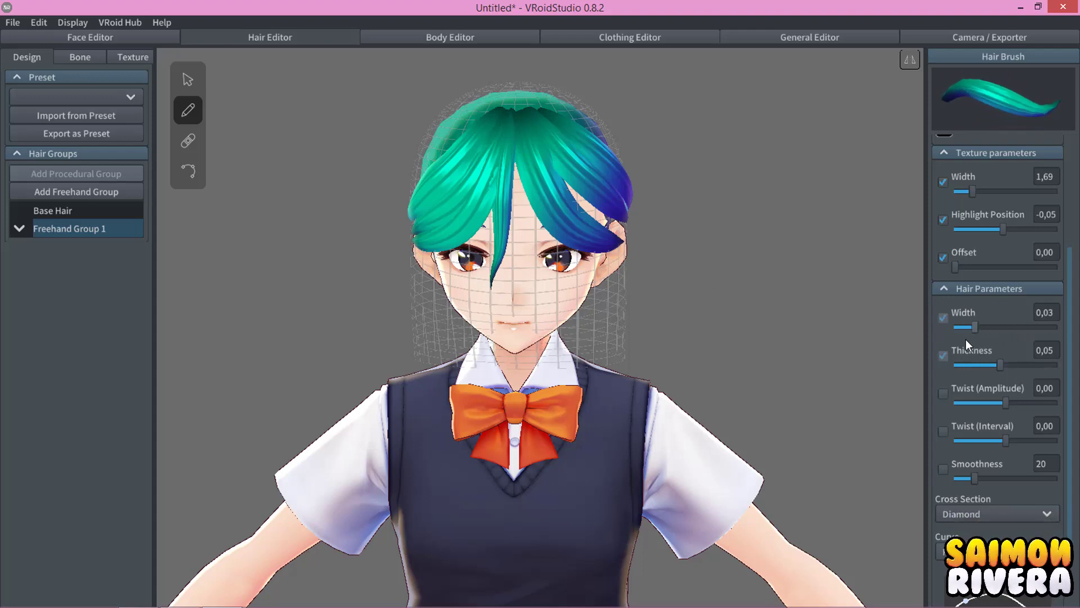
mouse_move(974, 327)
left_mouse_down()
mouse_move(991, 332)
mouse_move(951, 339)
left_mouse_up()
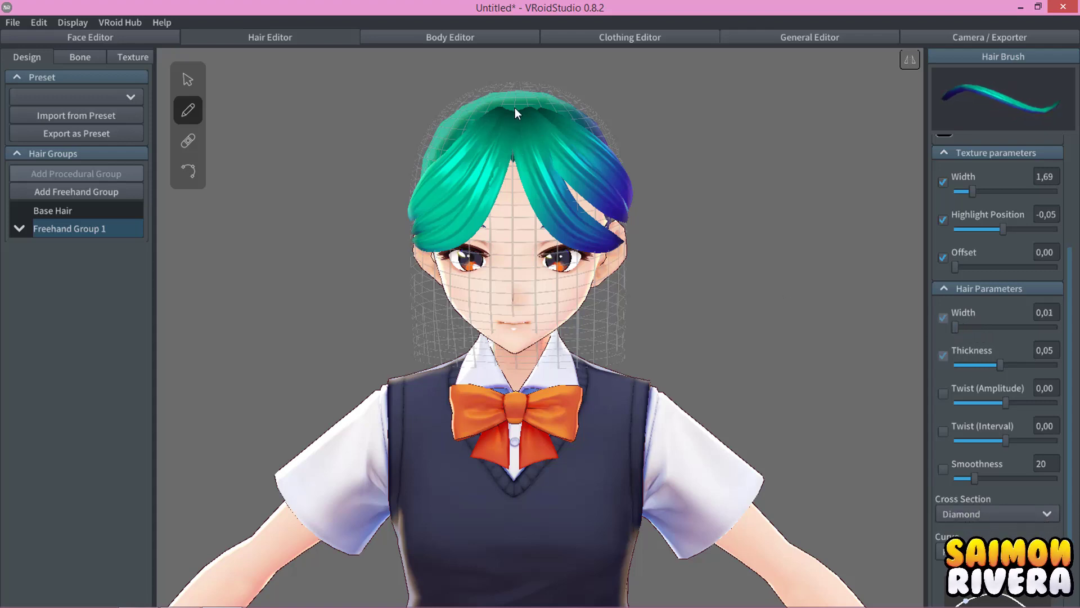
mouse_move(515, 116)
left_mouse_down()
mouse_move(484, 264)
mouse_move(465, 285)
left_mouse_up()
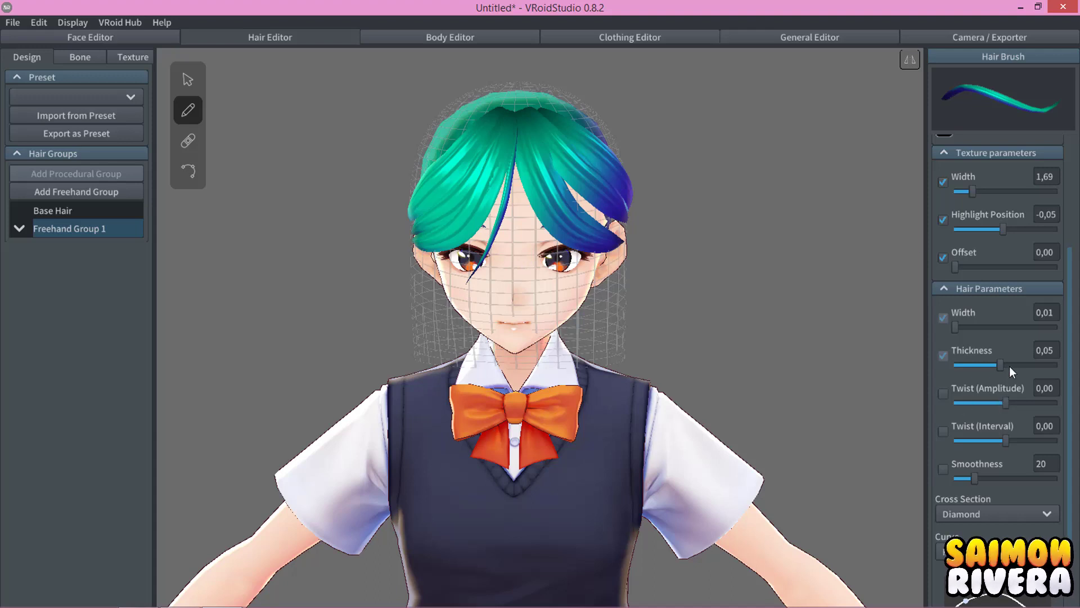
left_click_drag(1010, 366, 1030, 363)
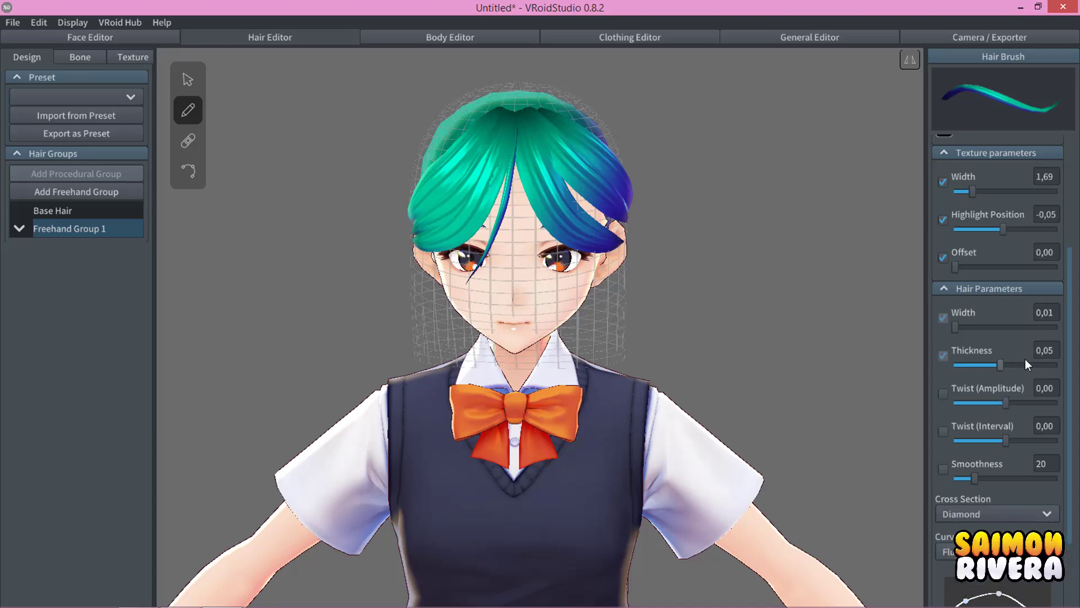
Enable strand twist, Smoothness 24 and a Triangle cross-section on the hair brush.
left_click(970, 369)
mouse_move(1011, 401)
left_mouse_down()
mouse_move(931, 413)
mouse_move(1018, 402)
mouse_move(1001, 411)
mouse_move(1038, 439)
mouse_move(995, 438)
left_mouse_up()
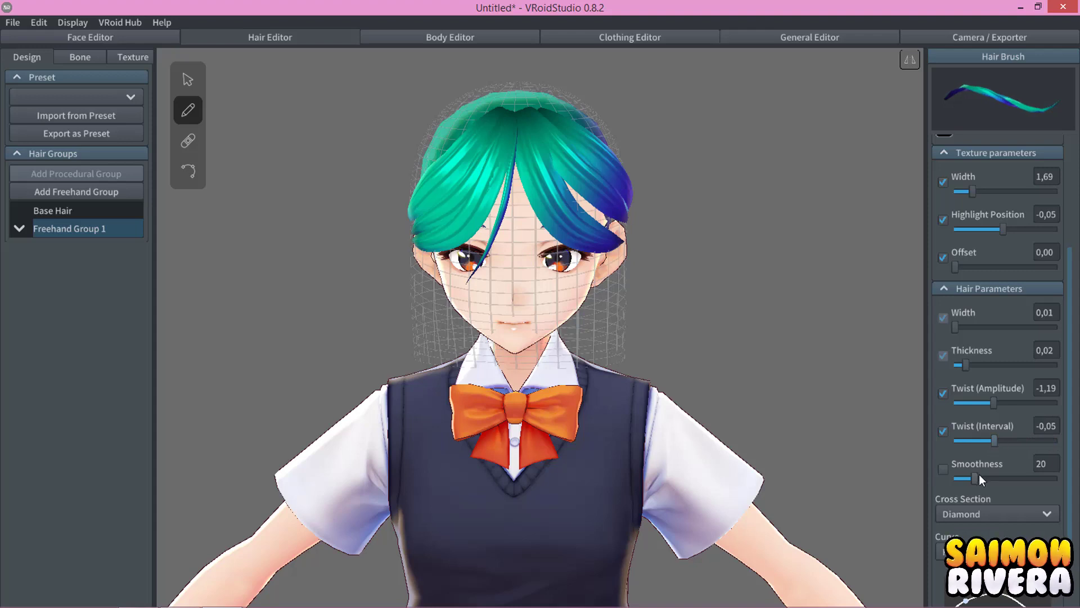
mouse_move(979, 478)
left_mouse_down()
mouse_move(1032, 473)
mouse_move(981, 478)
left_mouse_up()
scroll(997, 500, "down", 2)
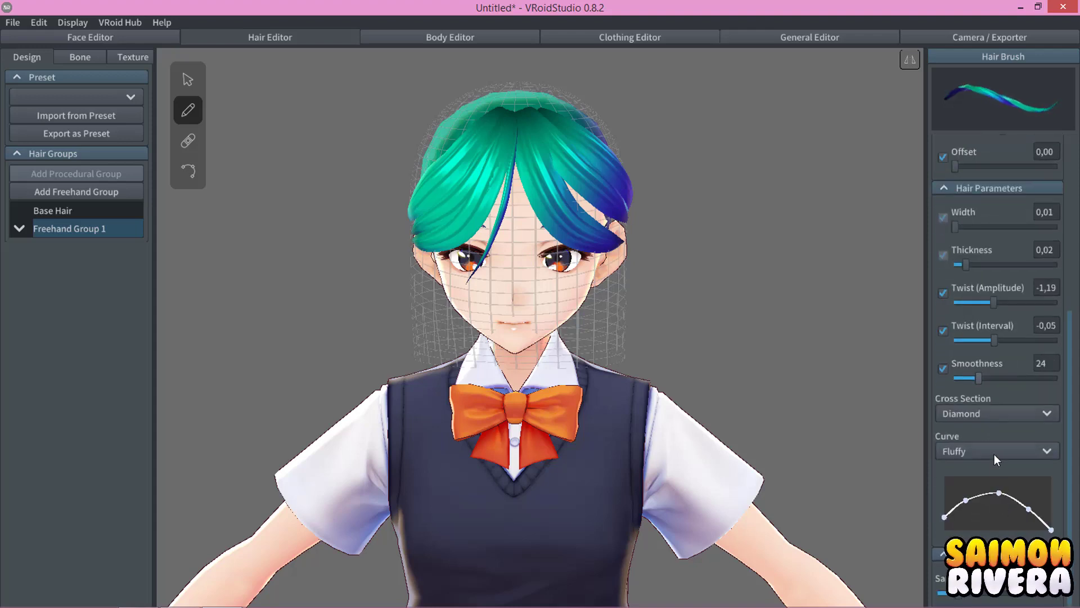
left_click(1012, 411)
left_click(994, 448)
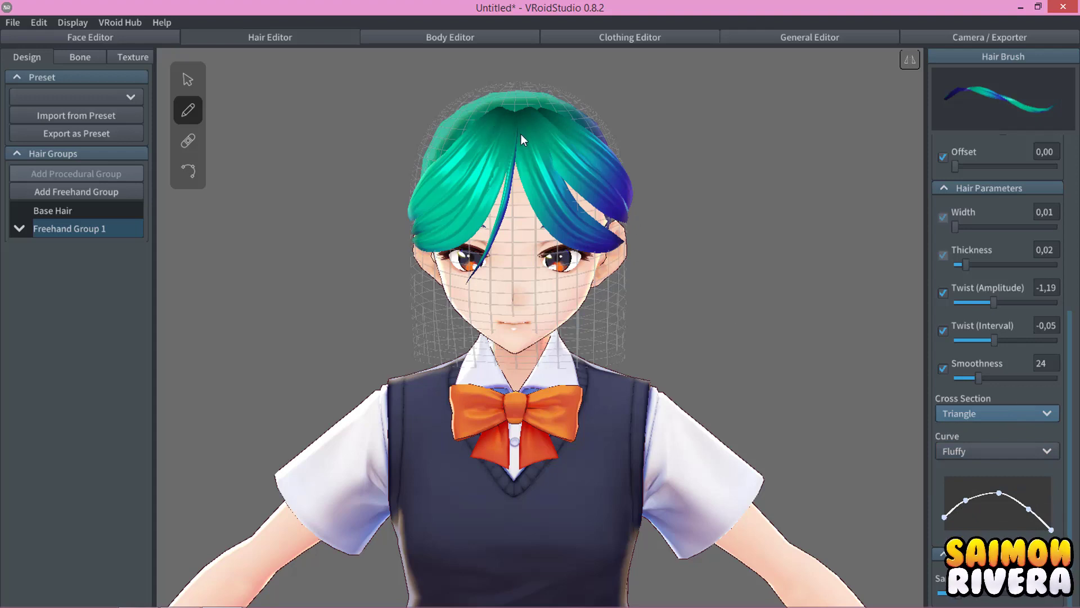
Draw a thin strand from the crown down to the right cheek, replacing a first attempt.
left_click_drag(521, 139, 540, 271)
key("ctrl+z")
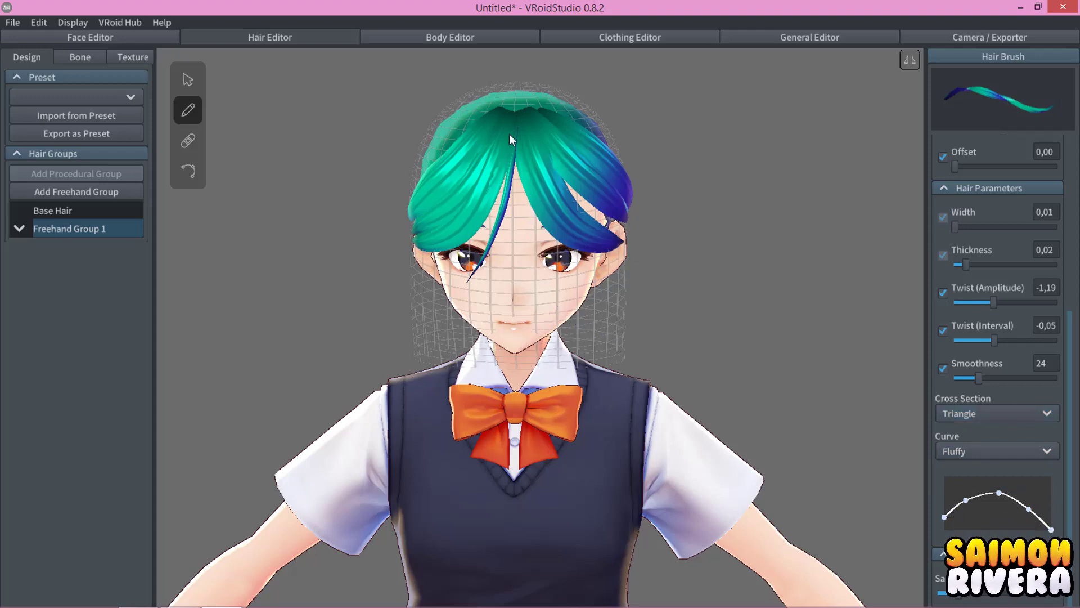
left_click_drag(511, 140, 614, 322)
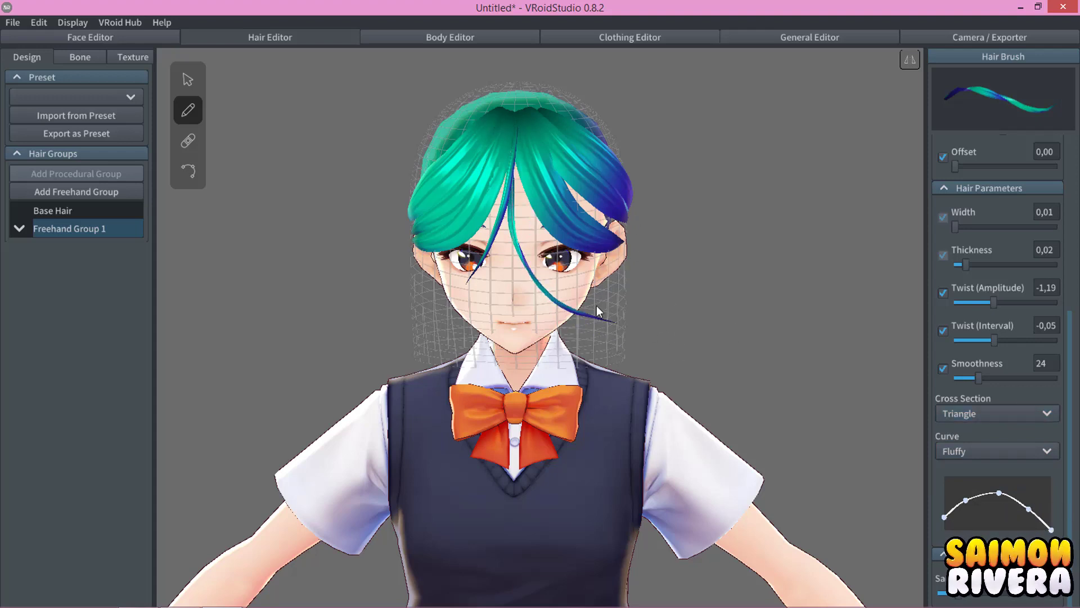
mouse_move(599, 313)
right_mouse_down()
mouse_move(687, 316)
mouse_move(653, 324)
mouse_move(674, 328)
mouse_move(682, 317)
right_mouse_up()
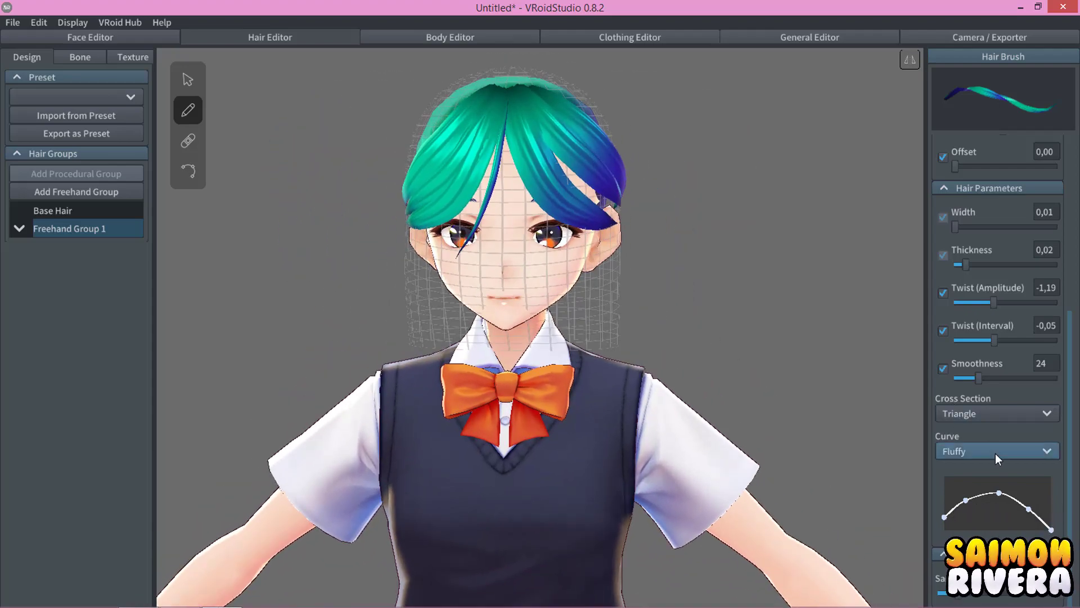
Compare the Straight, Squid and Ika-chan curve presets, then return to Fluffy.
left_click(995, 453)
left_click(994, 486)
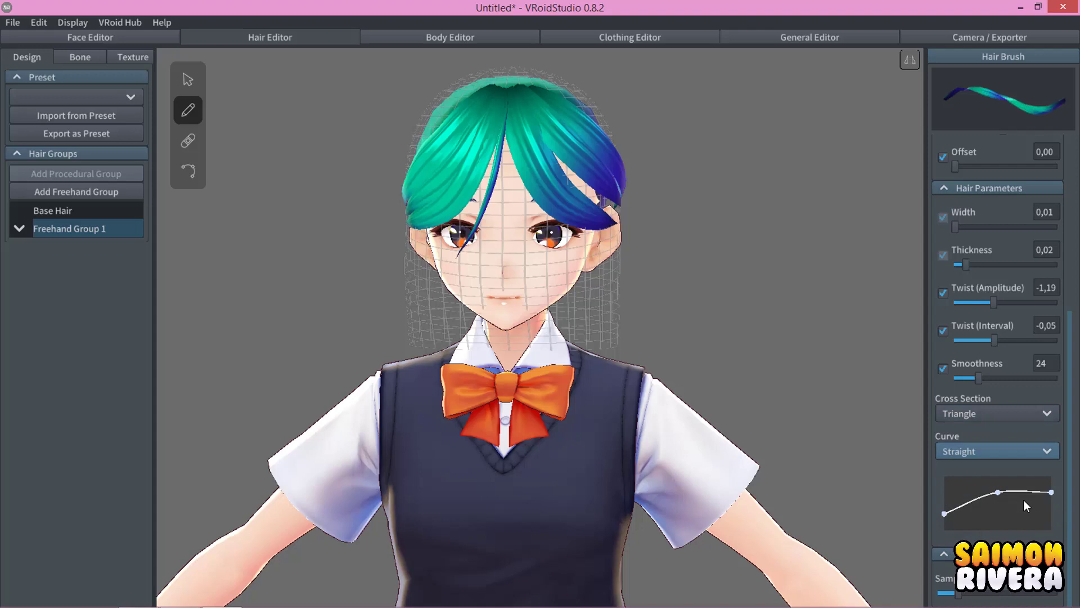
left_click(1018, 454)
left_click(993, 495)
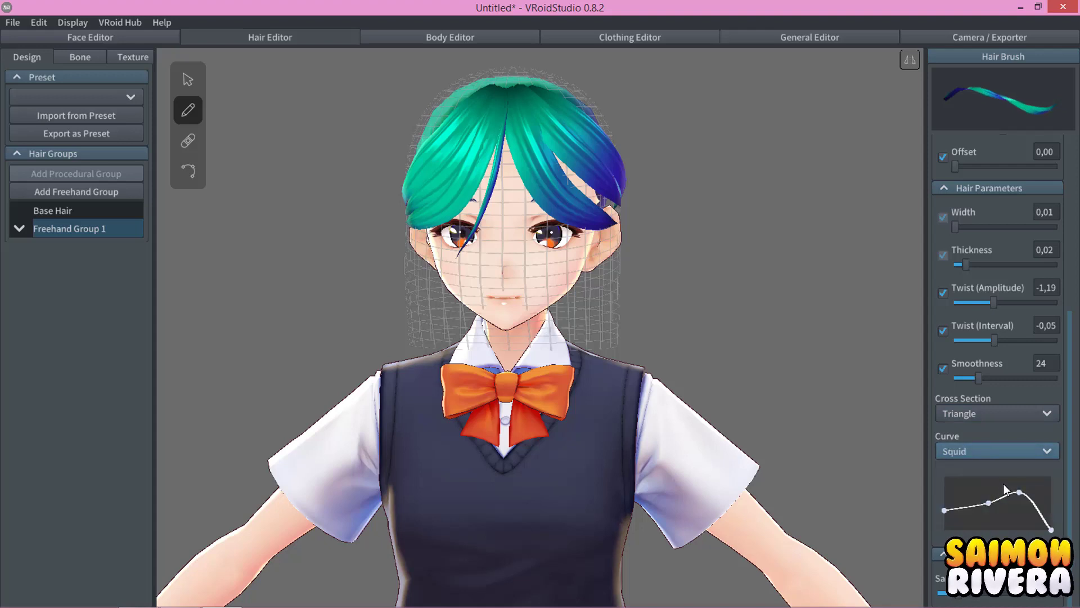
left_click(1006, 450)
left_click(977, 519)
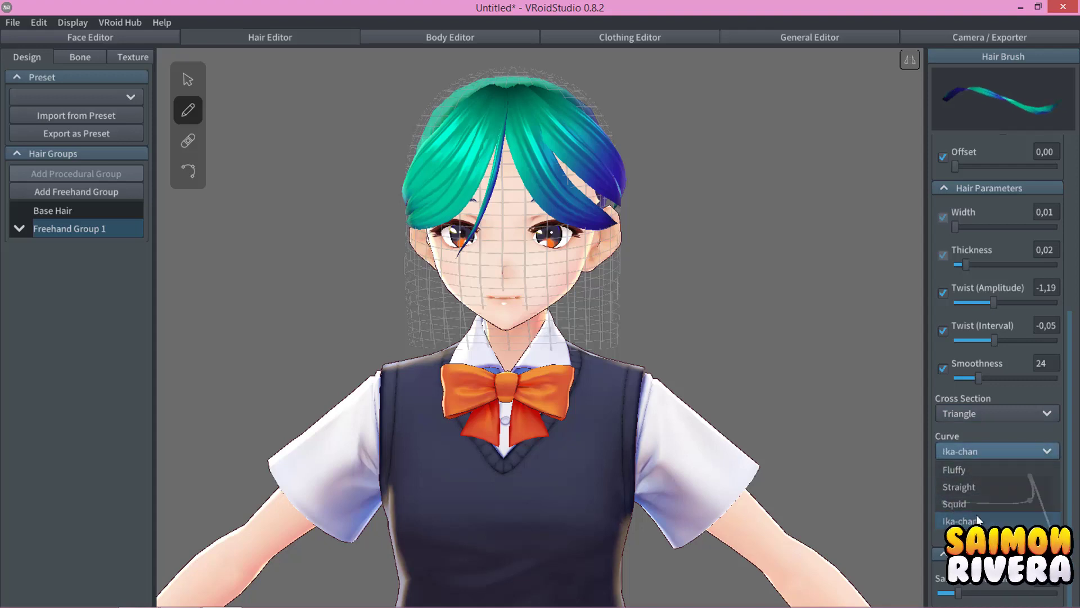
left_click(994, 457)
left_click(989, 469)
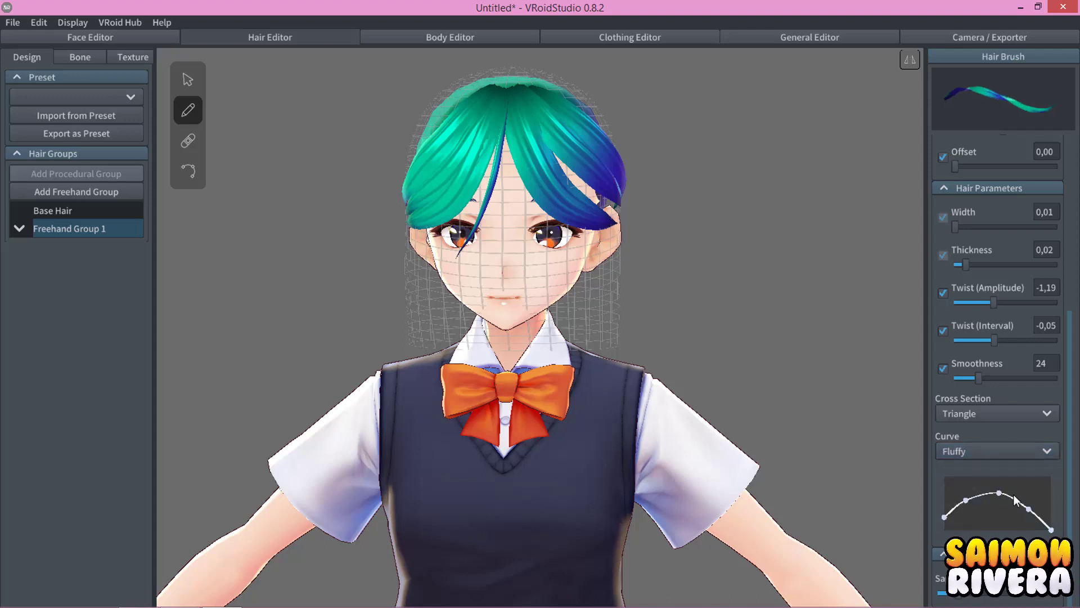
Reshape the Fluffy curve into a single arch, nudge Sampling, and discard a test strand.
left_click_drag(999, 495, 998, 505)
left_click_drag(997, 519, 1000, 490)
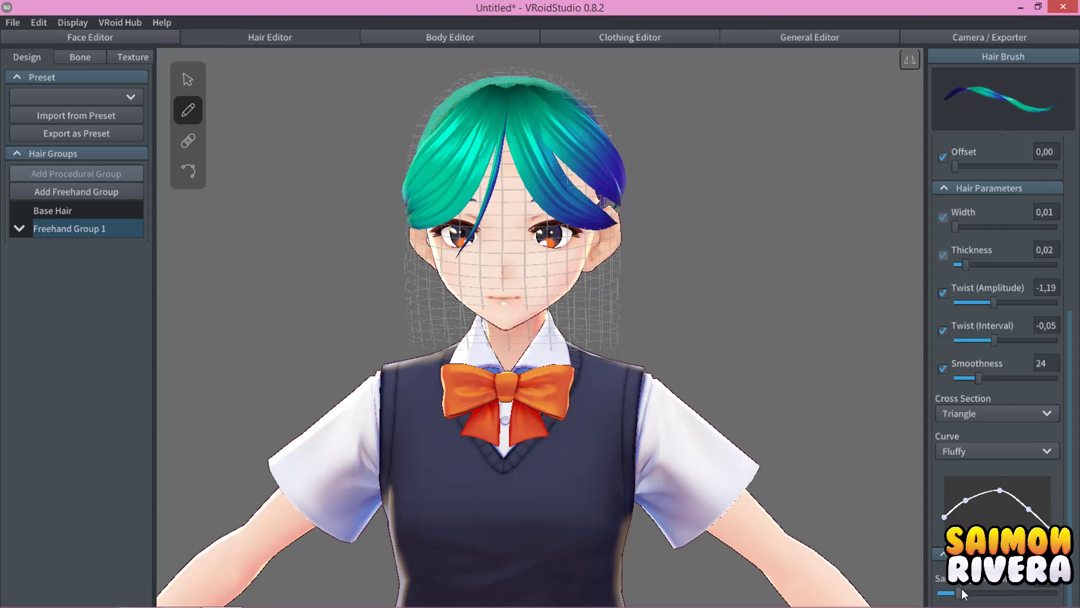
left_click(973, 593)
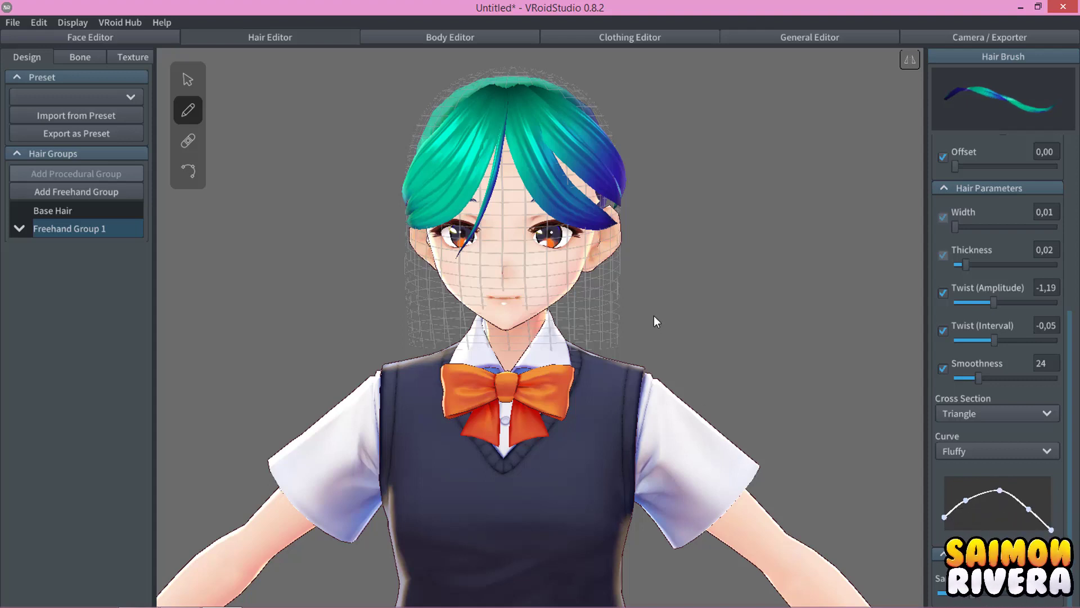
left_click_drag(528, 189, 599, 296)
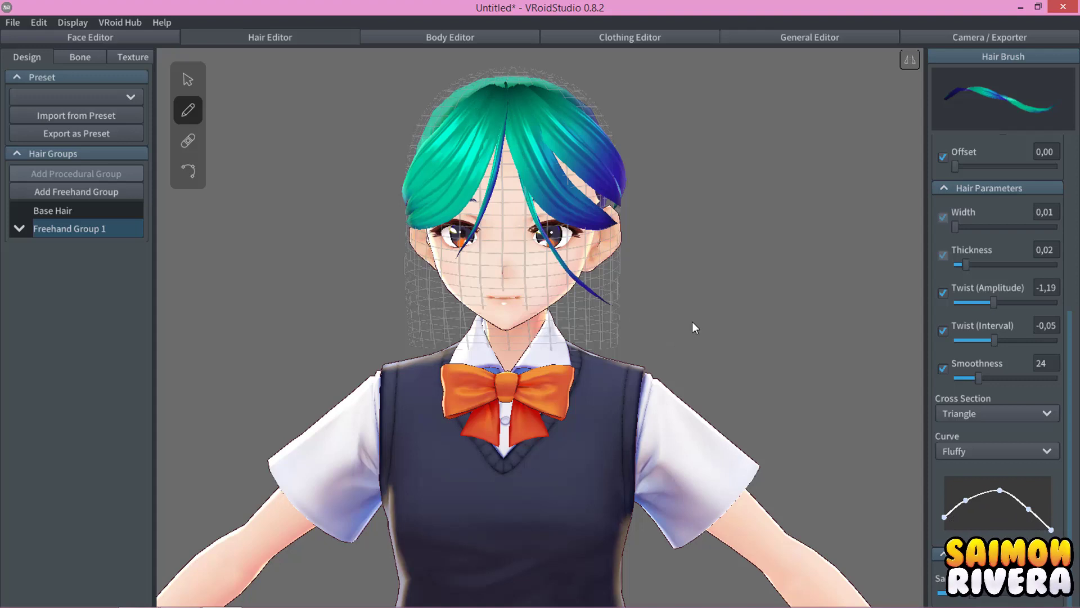
key("ctrl+z")
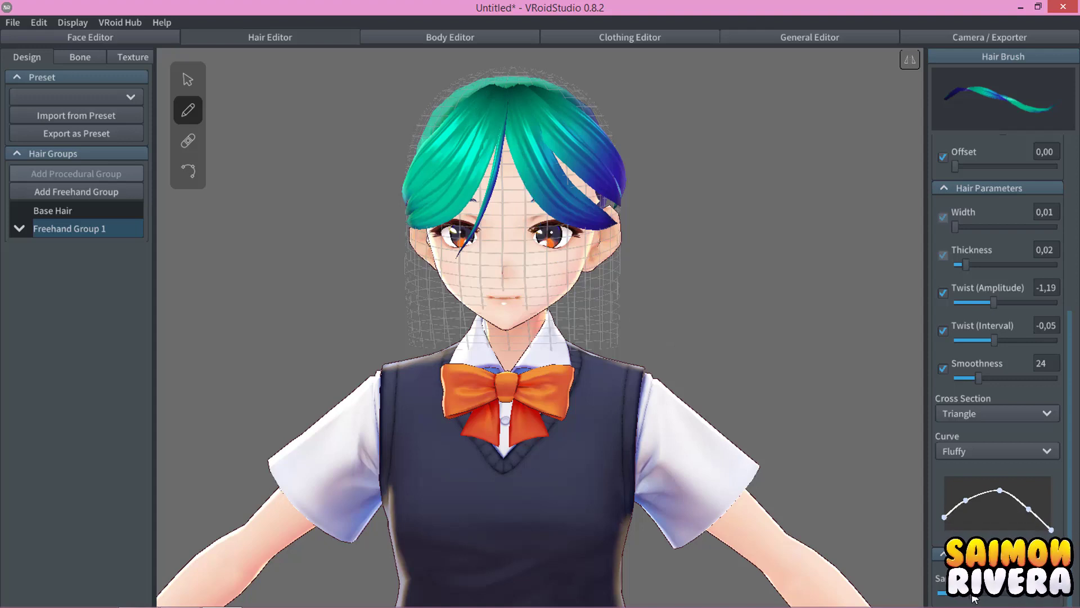
left_click_drag(973, 593, 963, 593)
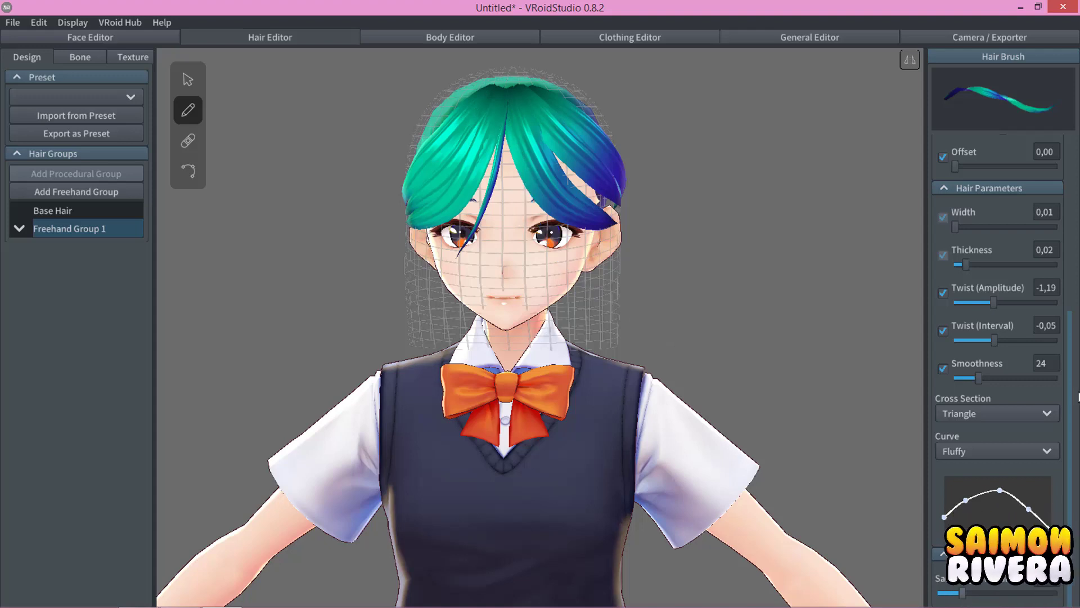
scroll(1059, 178, "up", 5)
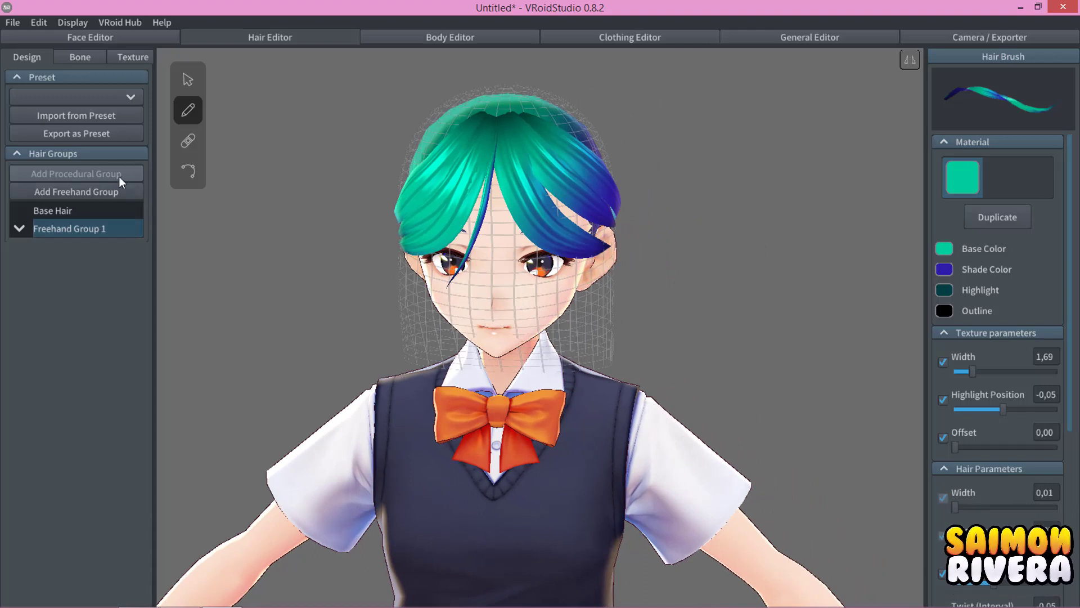
Clone Freehand Group 1, rename the copy 'Pelo 2', and make its base colour bright green.
right_click(66, 233)
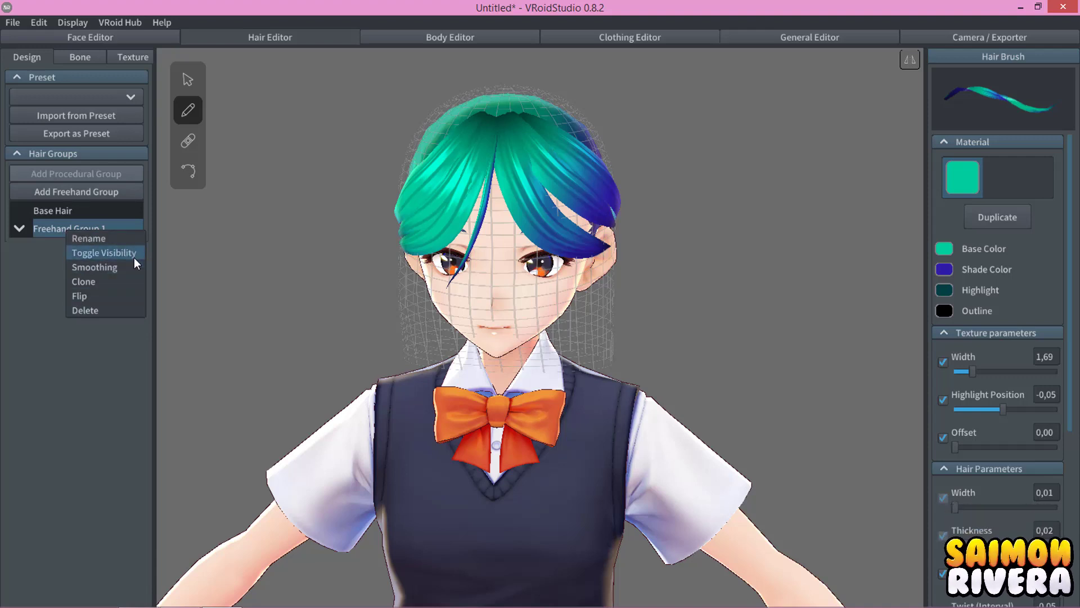
left_click(130, 282)
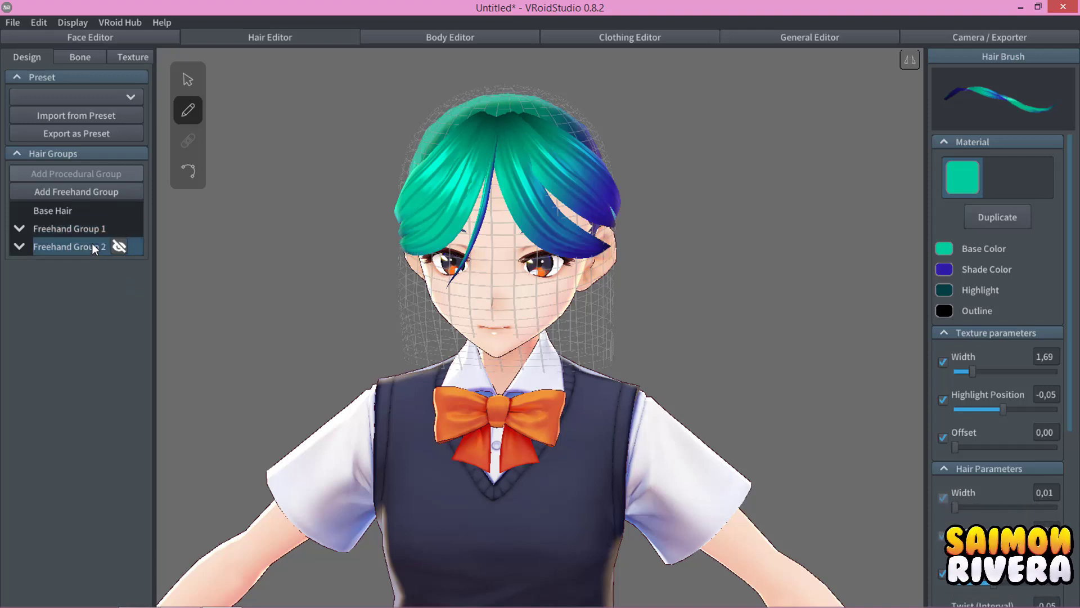
right_click(90, 246)
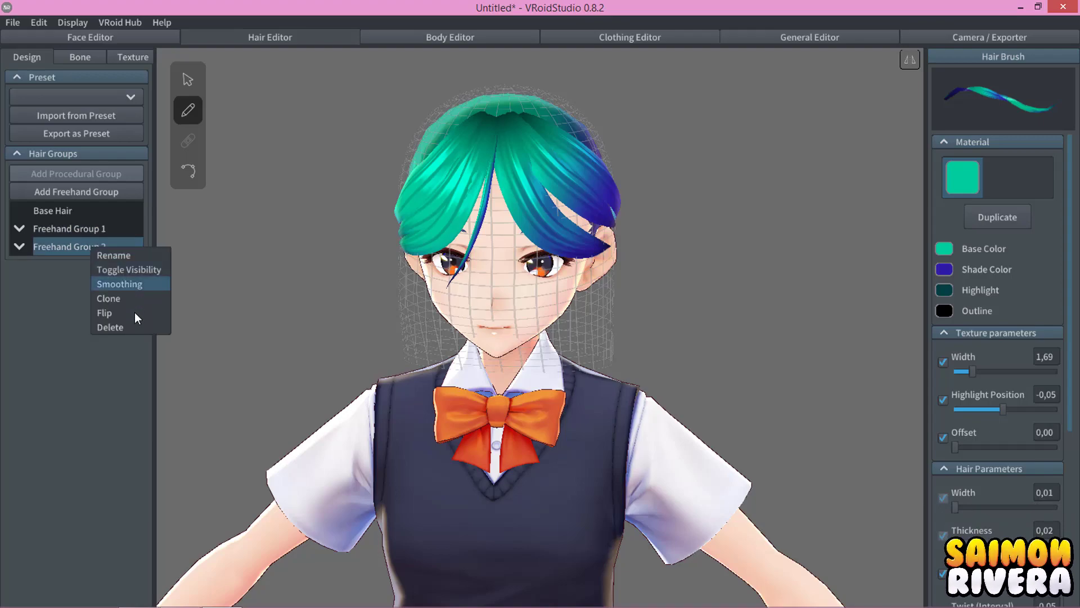
left_click(130, 252)
left_click(573, 316)
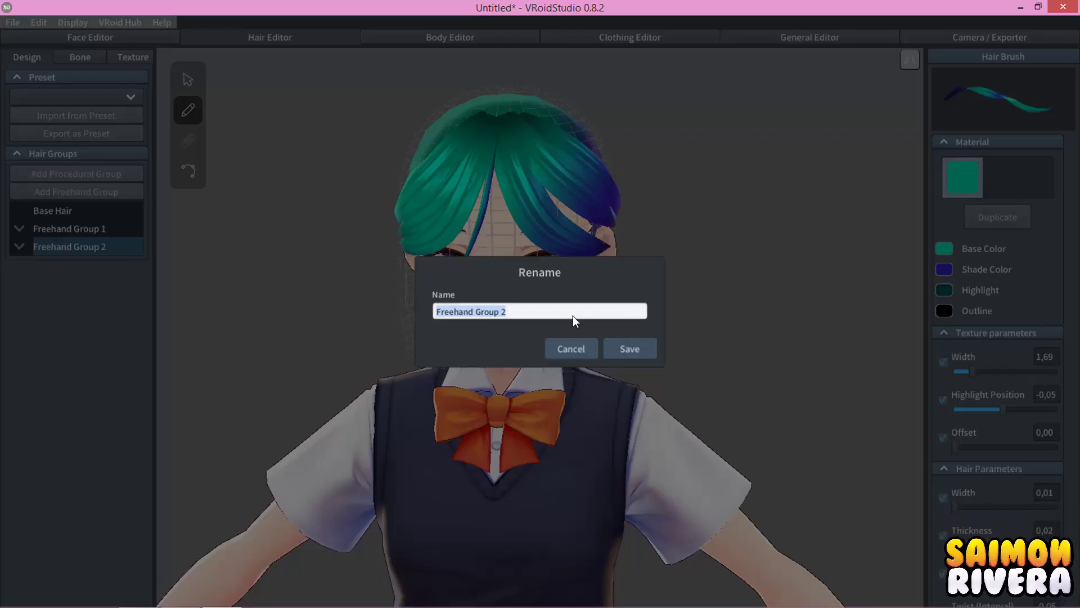
type("Pelo 2")
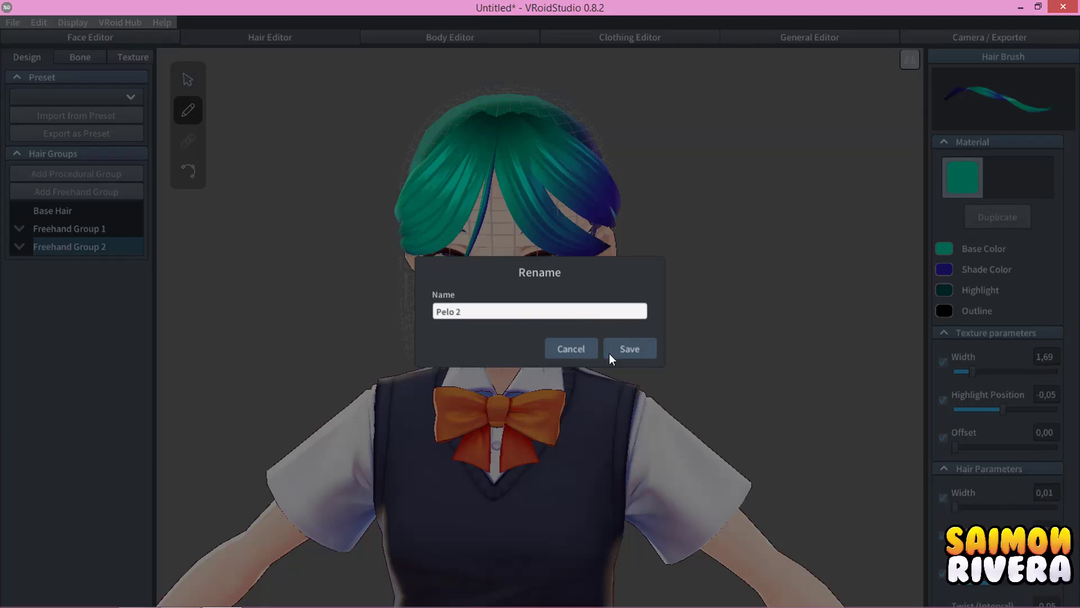
left_click(614, 351)
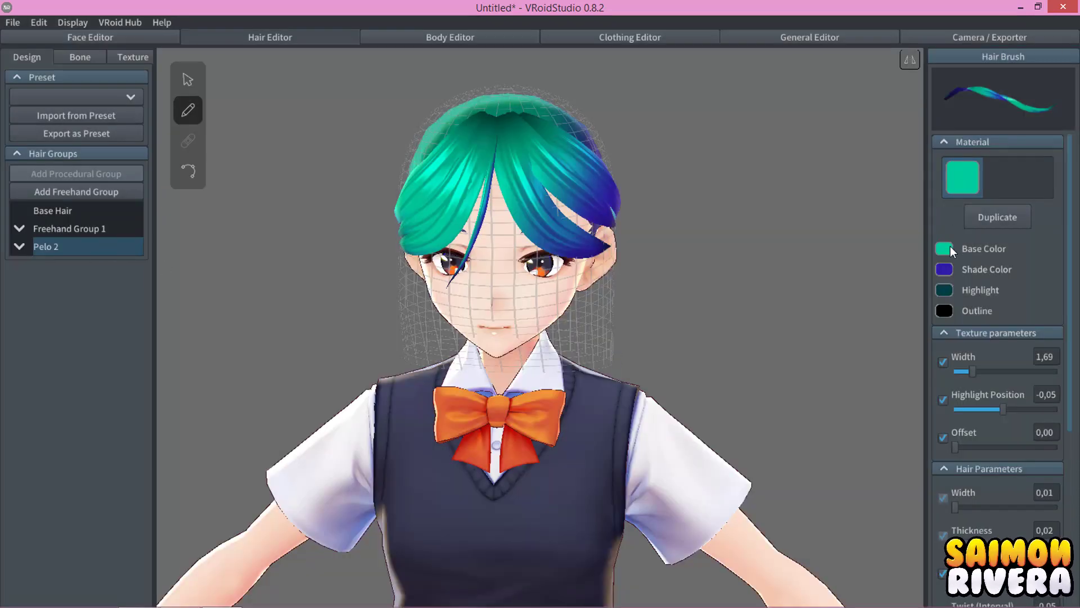
left_click(945, 248)
mouse_move(919, 315)
left_mouse_down()
mouse_move(920, 288)
mouse_move(924, 299)
left_mouse_up()
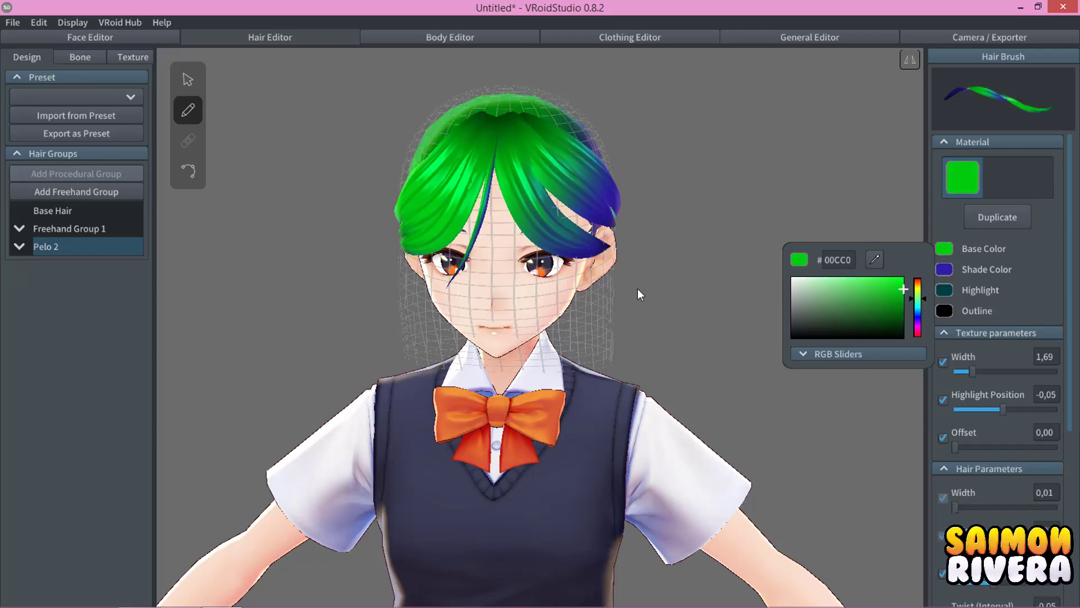
Select Freehand Group 2 and shift its hair base colour to a darker green.
left_click(694, 294)
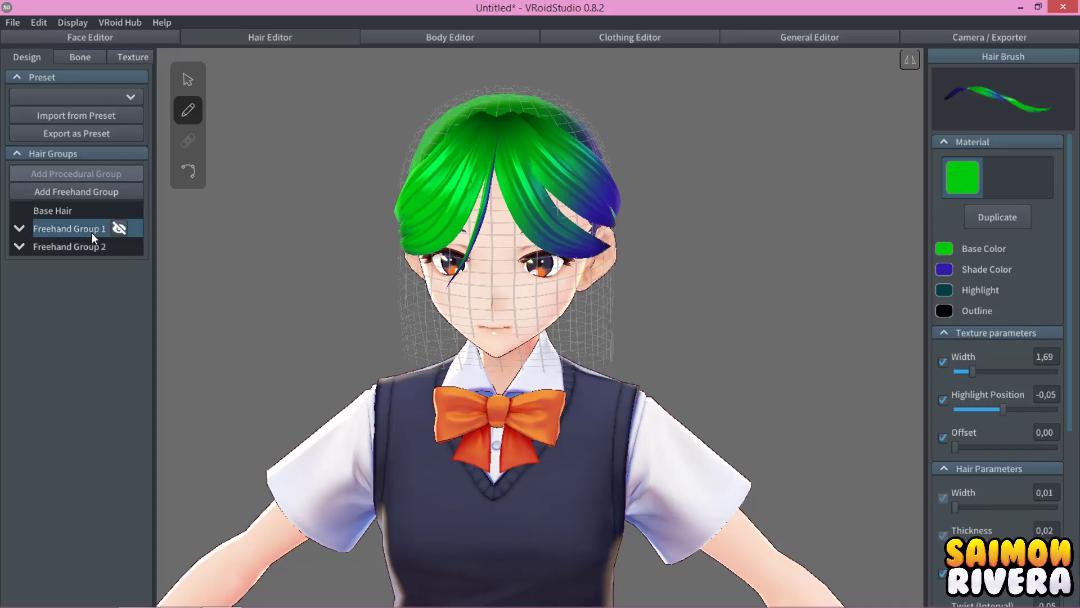
left_click(118, 247)
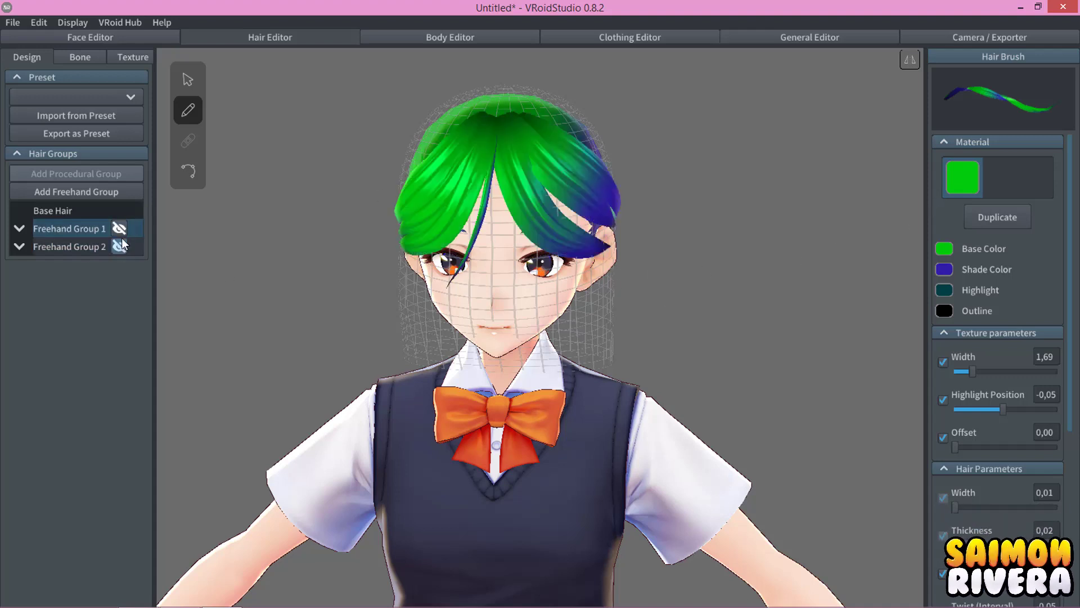
left_click(83, 245)
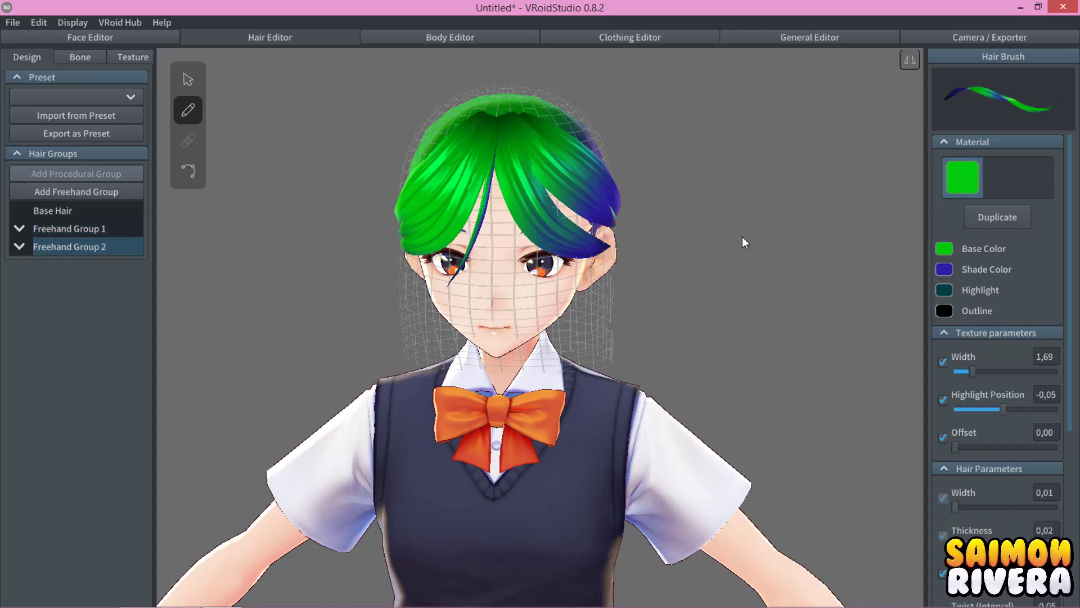
left_click(950, 250)
mouse_move(867, 290)
left_mouse_down()
mouse_move(875, 306)
mouse_move(924, 282)
left_mouse_up()
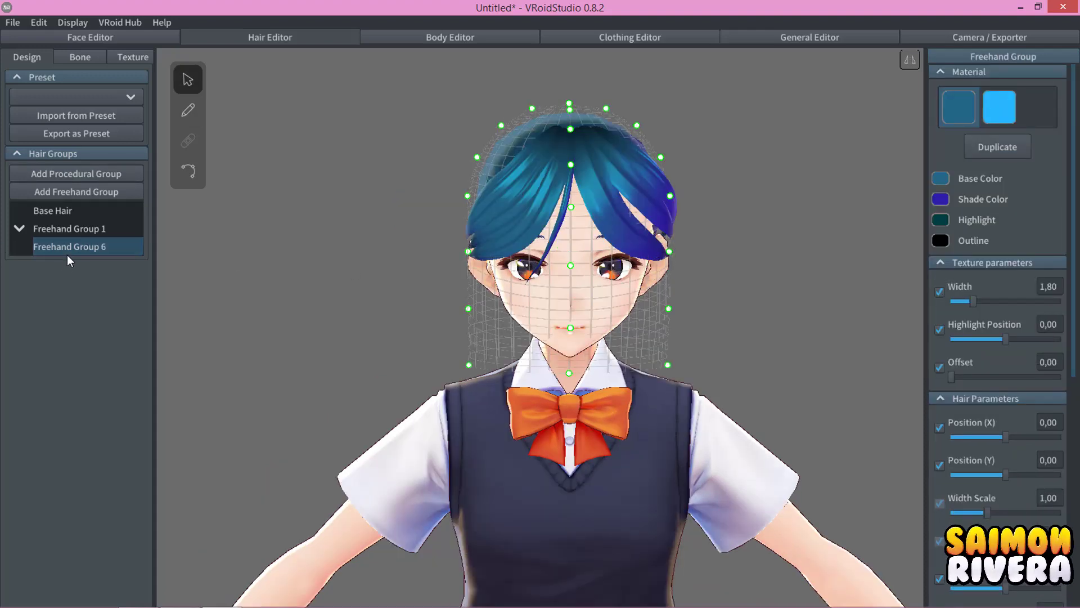
Delete Freehand Group 6, leaving Base Hair and Freehand Group 1 in the list.
right_click(69, 252)
left_click(99, 335)
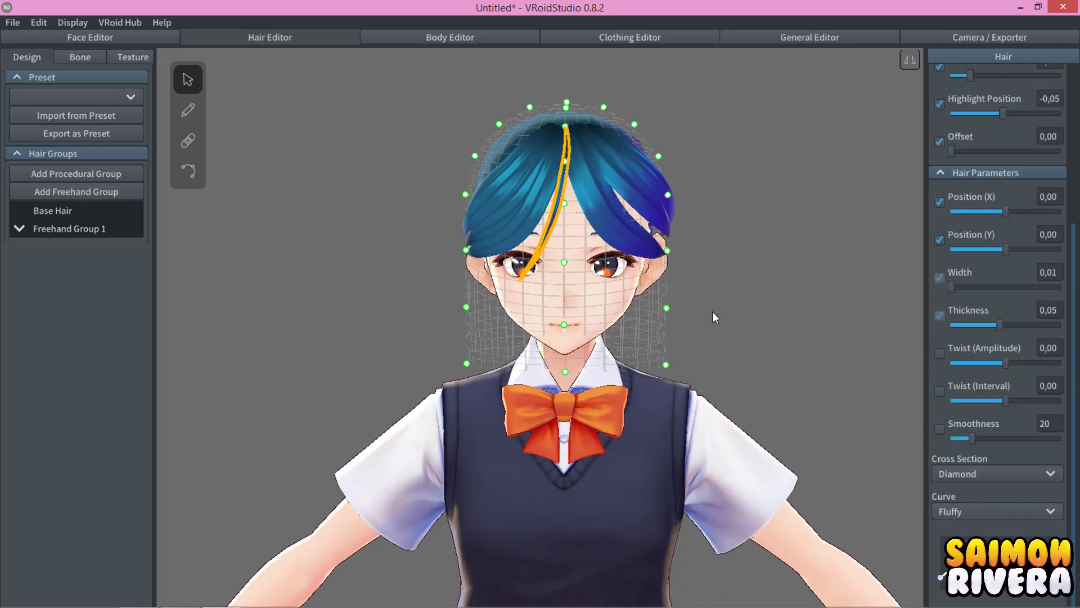
middle_click_drag(712, 311, 699, 308)
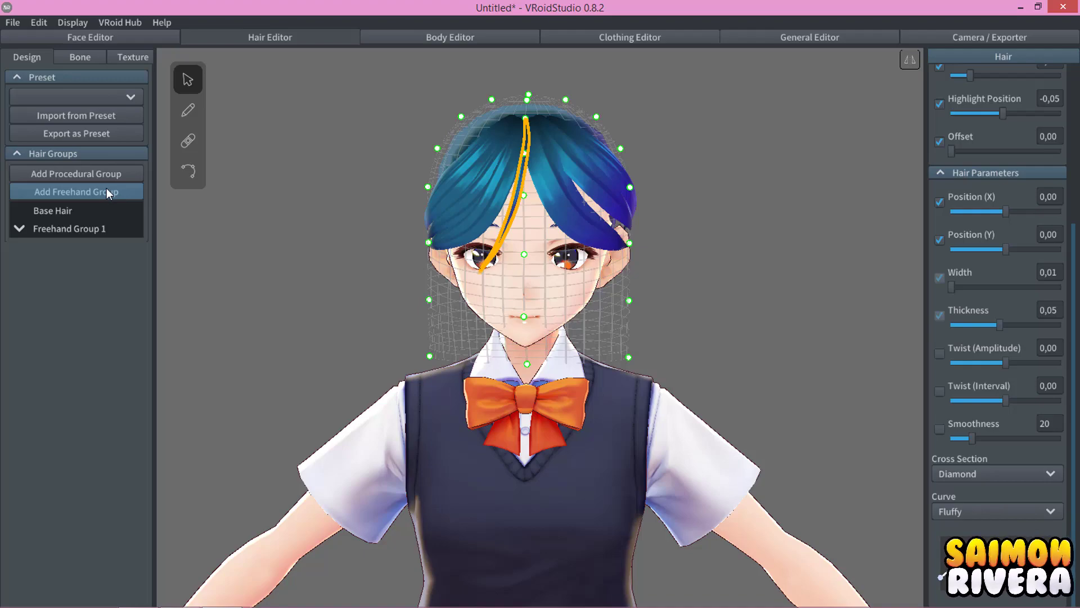
Rename Freehand Group 1 to 'Malla 1' and save the new name.
right_click(63, 234)
left_click(87, 243)
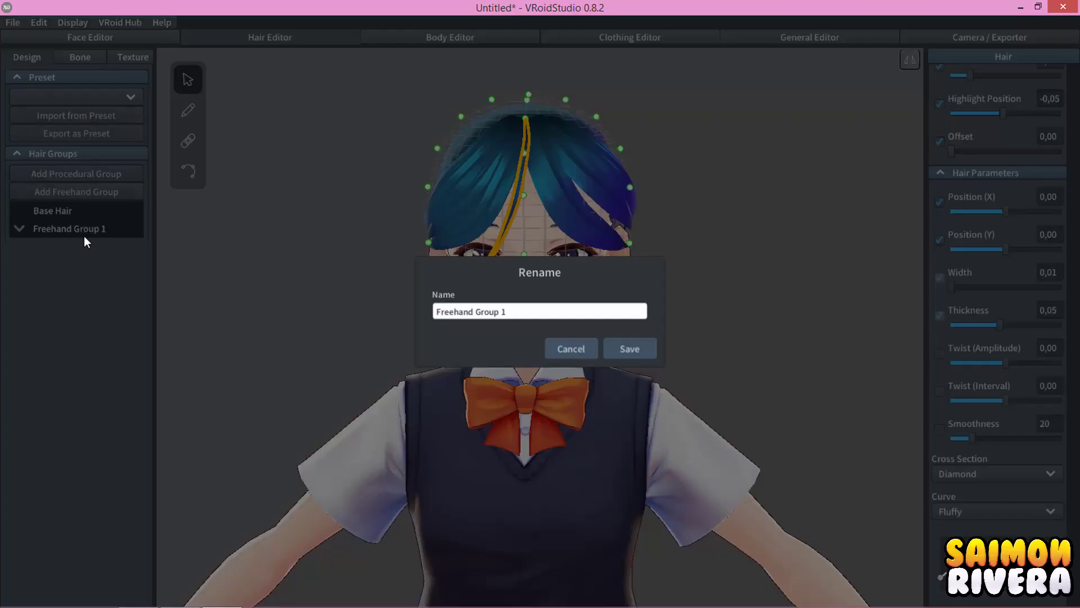
left_click(516, 311)
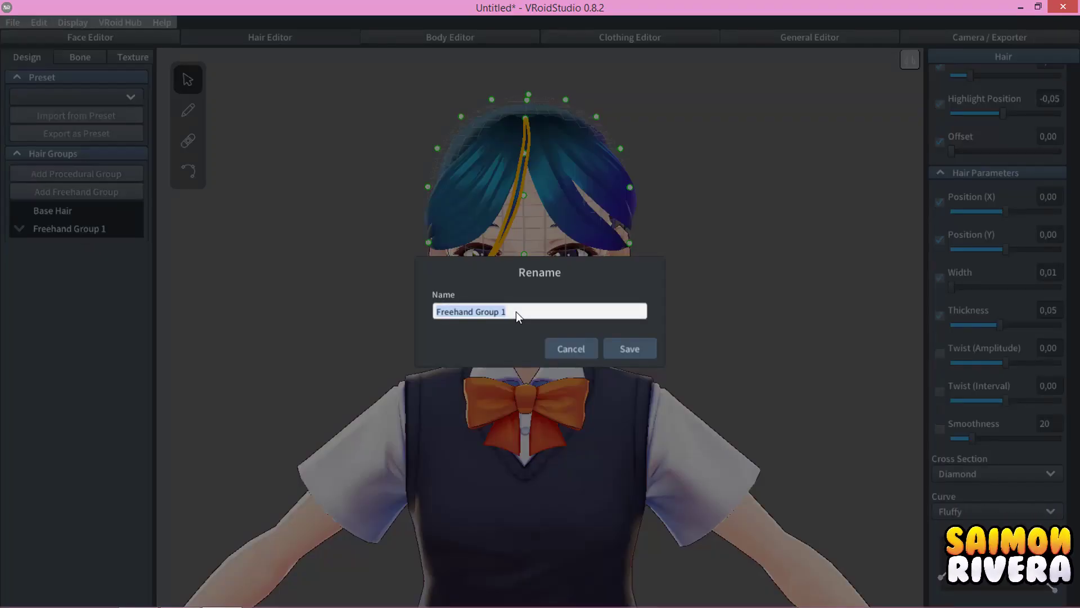
type("Malla 1")
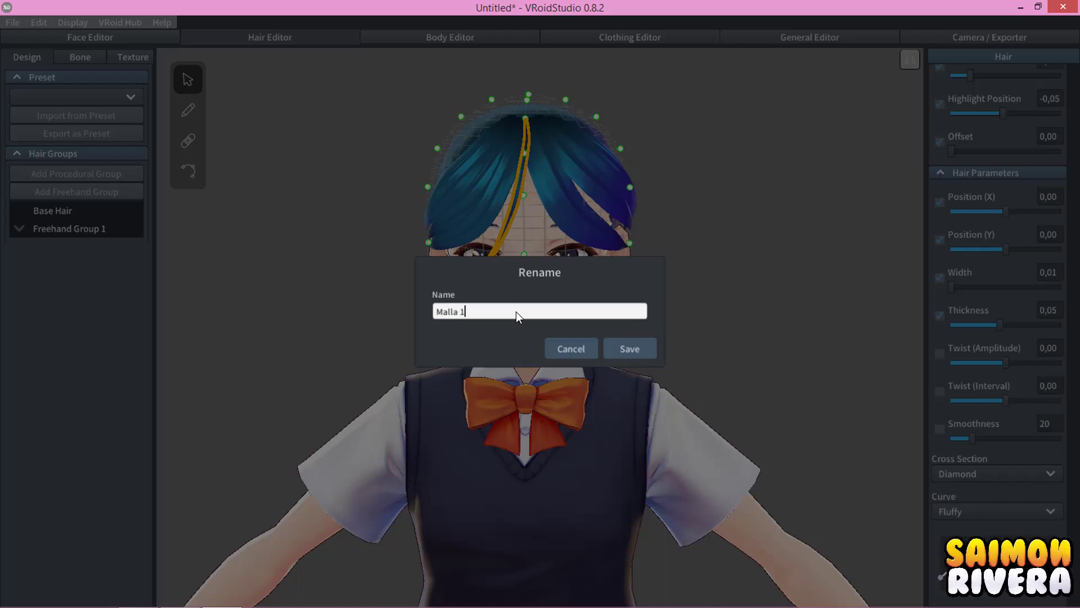
left_click(627, 342)
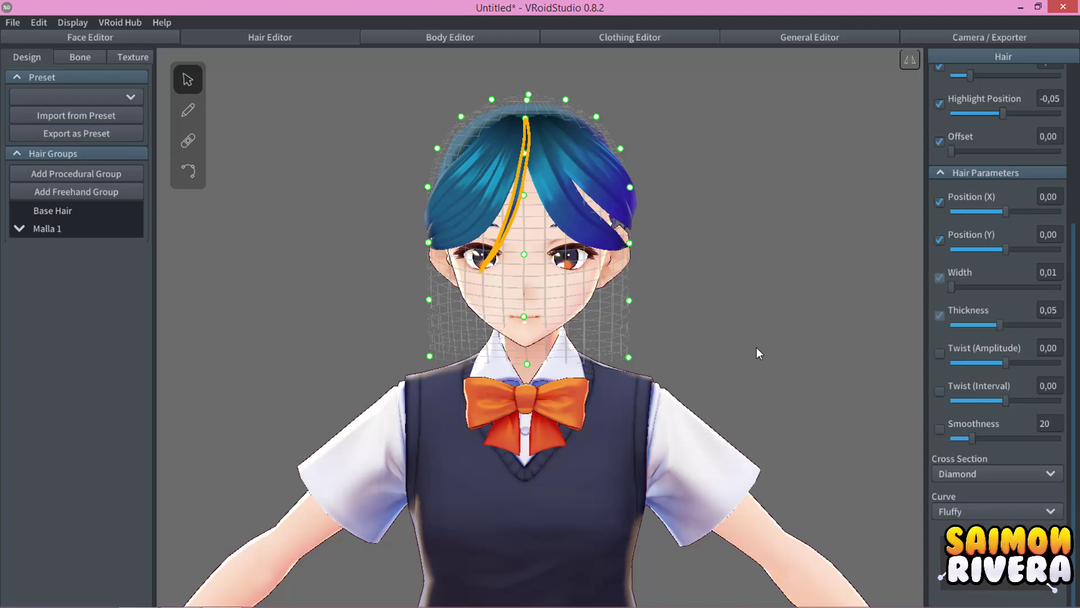
Add a new freehand group (Freehand Group 7) and rename it 'Malla 2'.
left_click(76, 190)
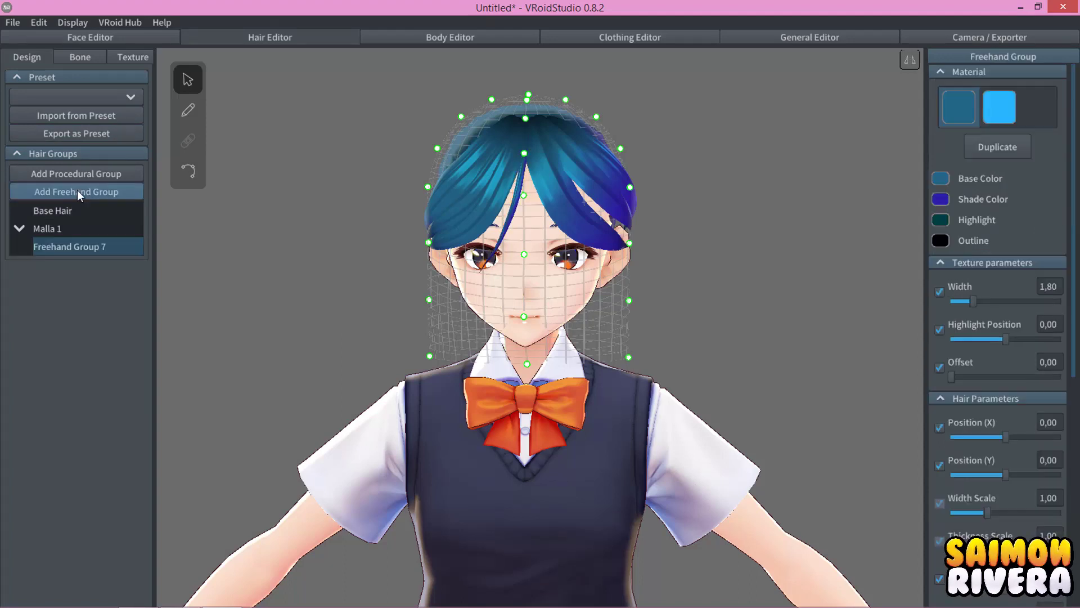
right_click(76, 248)
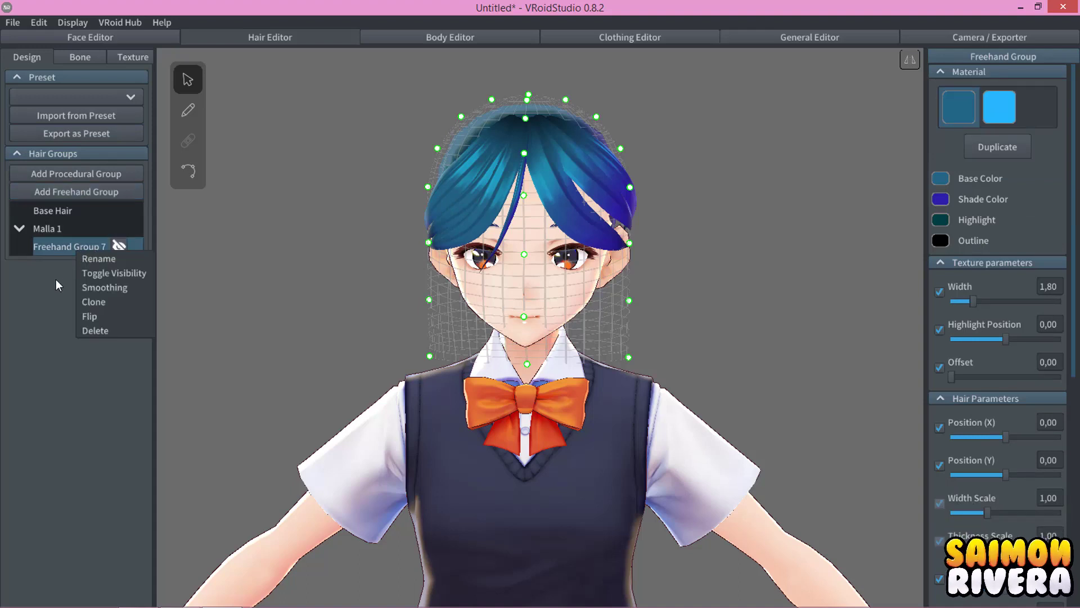
left_click(104, 253)
right_click(88, 249)
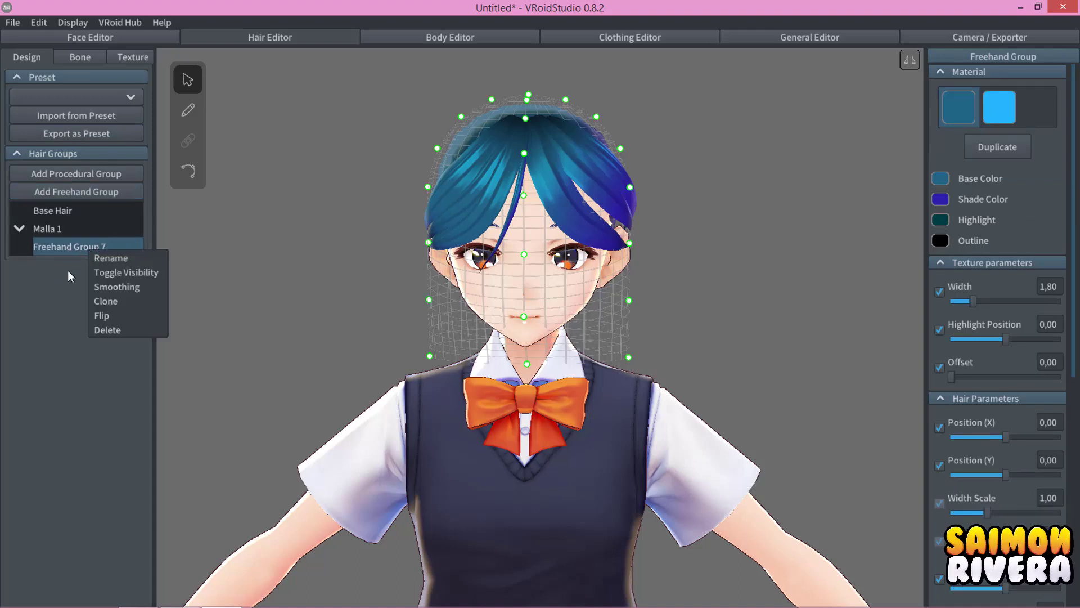
left_click(68, 270)
right_click(83, 250)
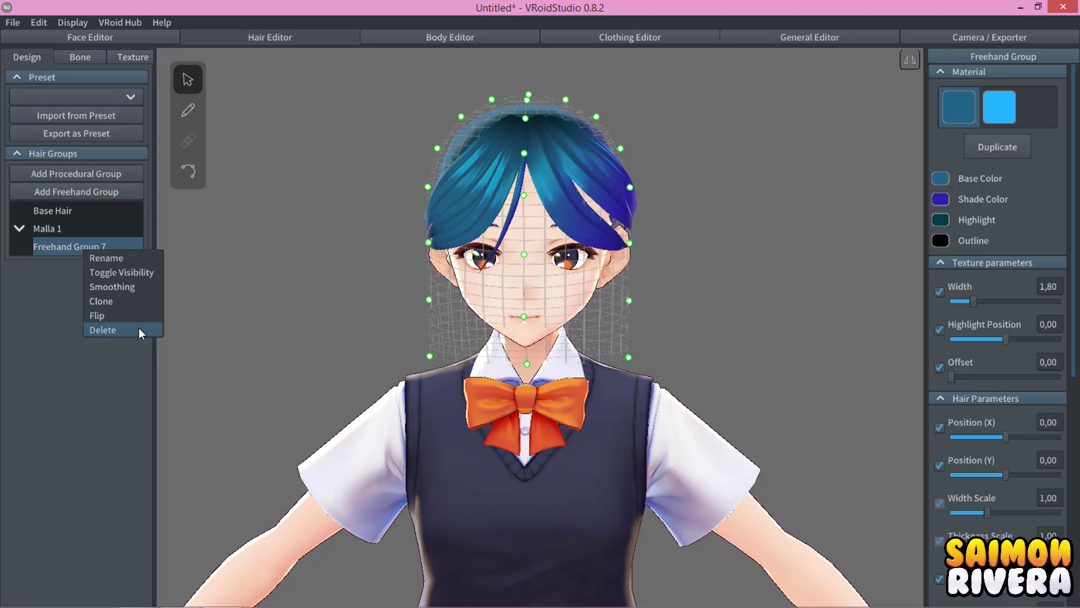
left_click(140, 260)
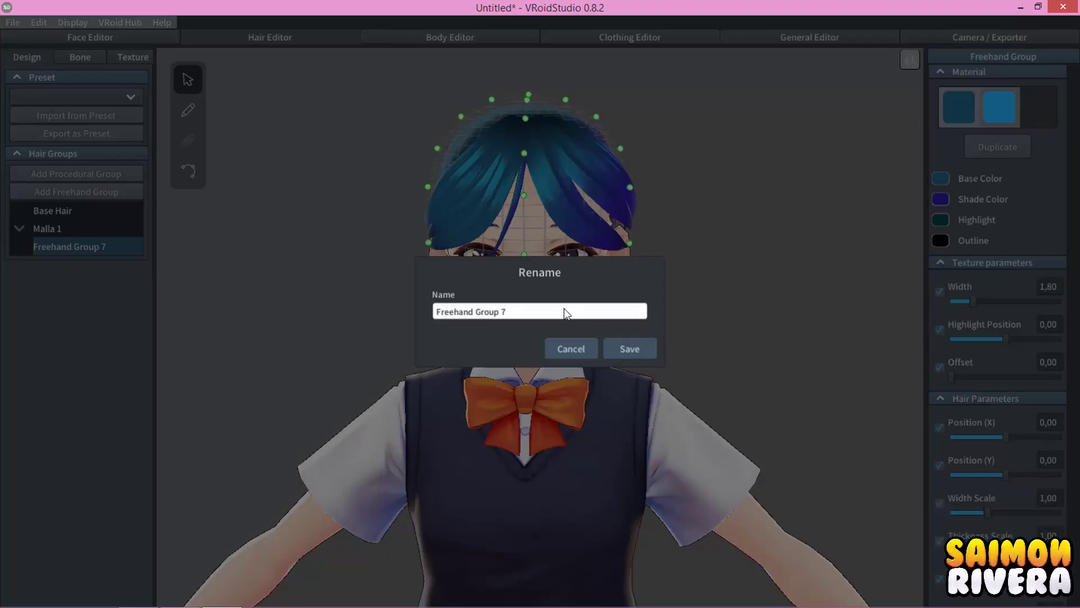
type("Malla 2")
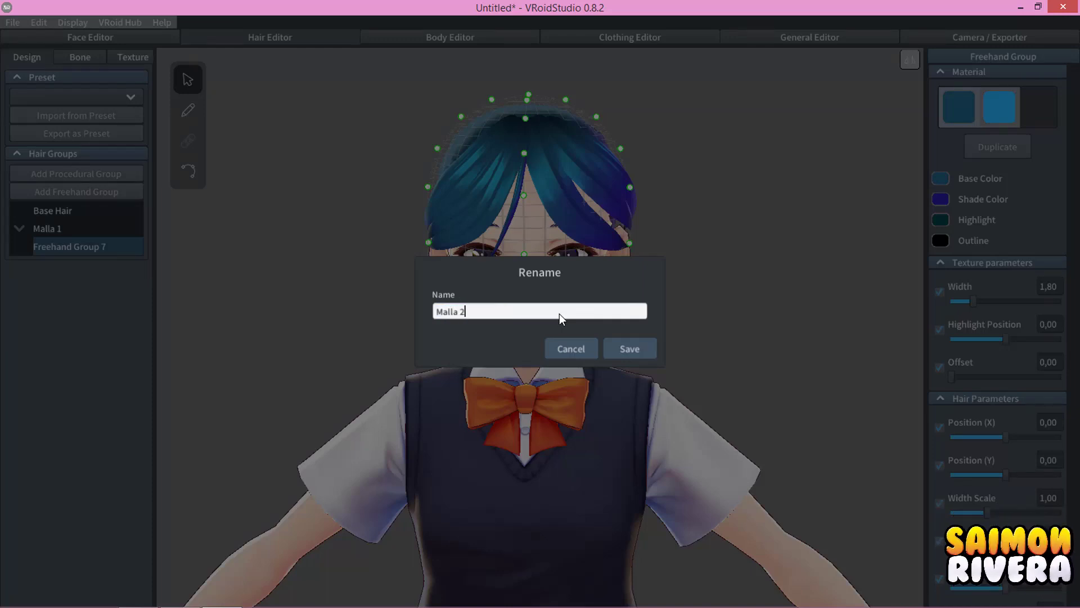
left_click(634, 353)
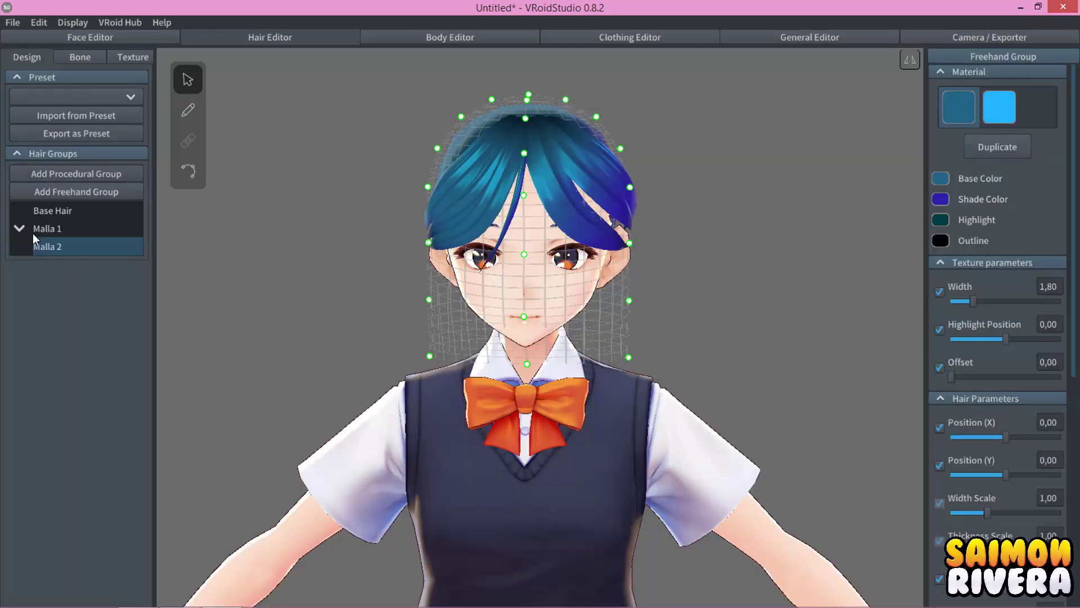
Switch between Malla 1 and Malla 2, leaving Malla 2 selected.
left_click(56, 234)
left_click(53, 247)
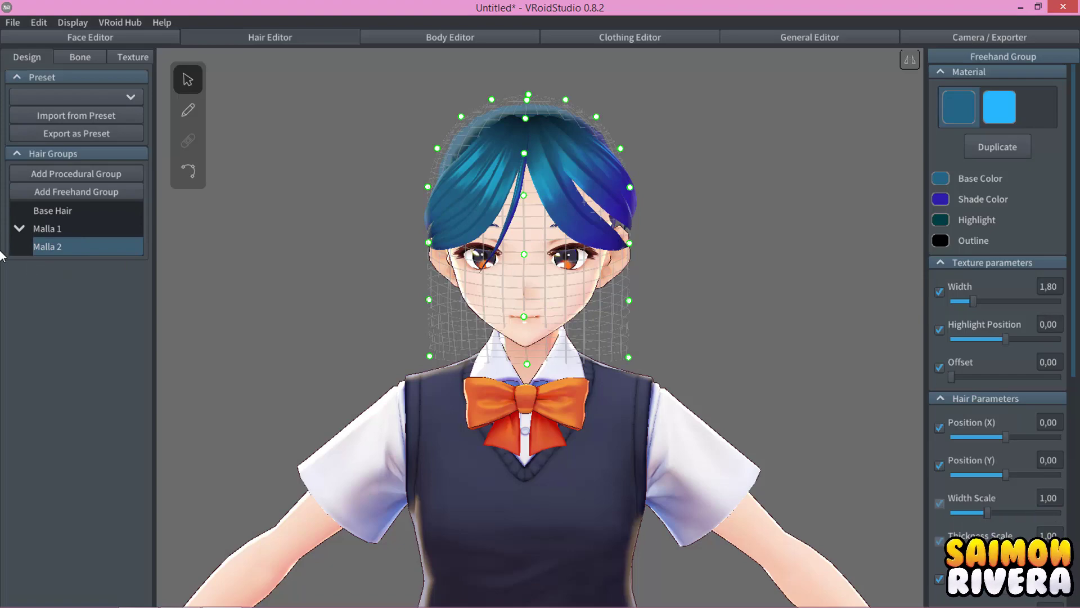
left_click(44, 230)
left_click(46, 247)
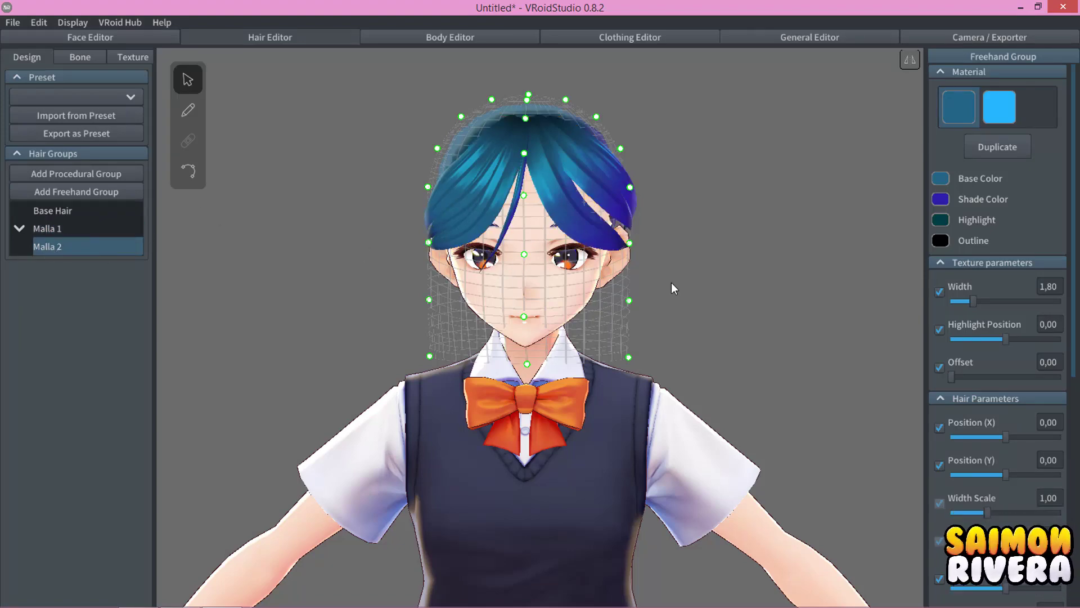
Widen Malla 2's guide mesh and pull a point past the left shoulder, undoing one move.
mouse_move(757, 356)
right_mouse_down()
mouse_move(820, 367)
mouse_move(750, 360)
mouse_move(696, 374)
right_mouse_up()
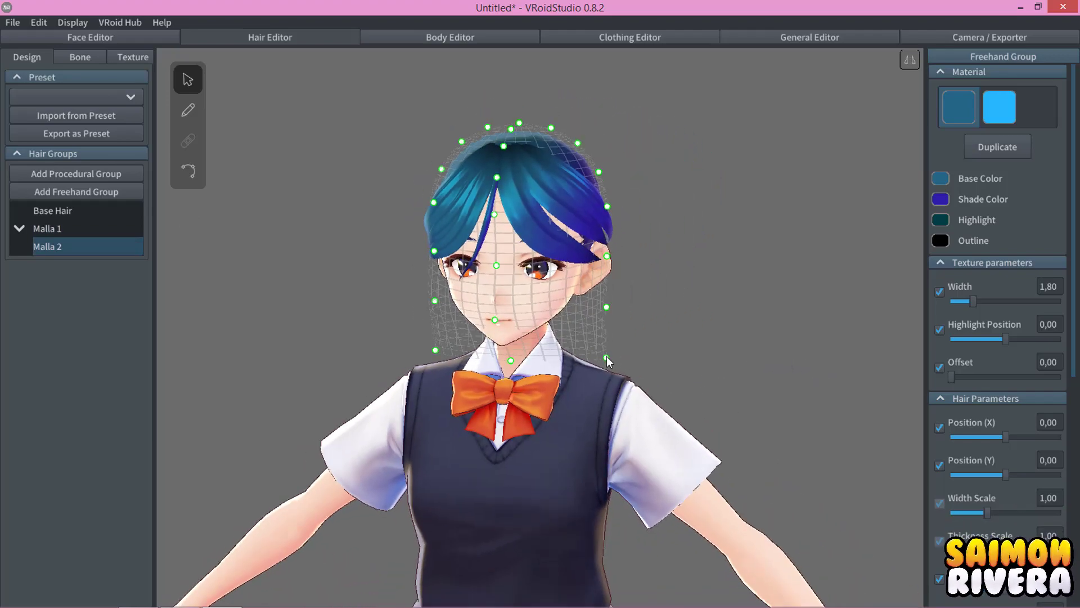
left_click_drag(607, 357, 732, 405)
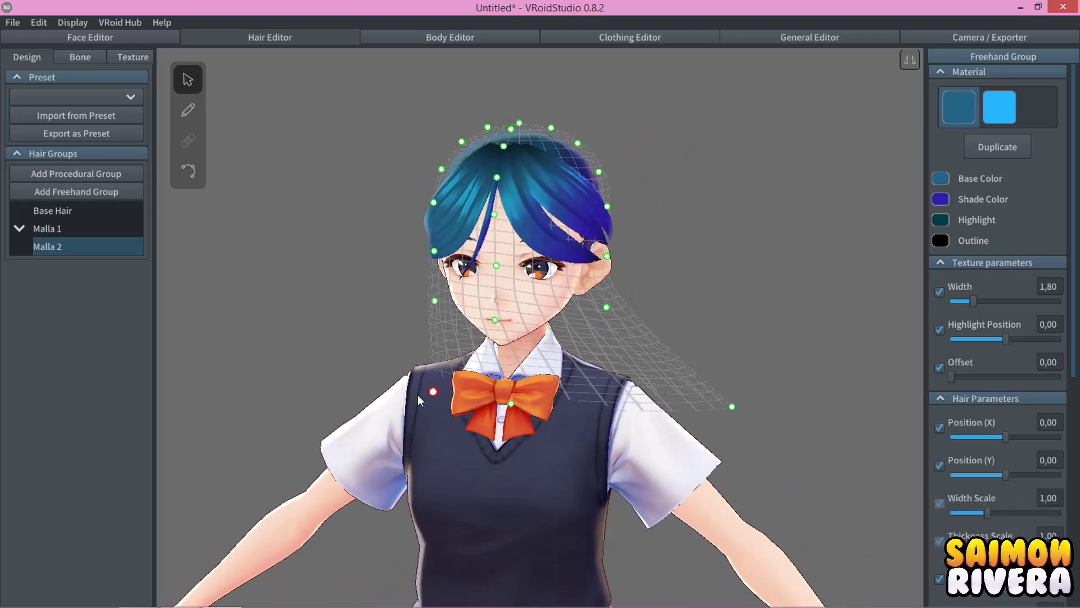
mouse_move(417, 393)
left_mouse_down()
mouse_move(302, 414)
mouse_move(291, 455)
mouse_move(301, 451)
left_mouse_up()
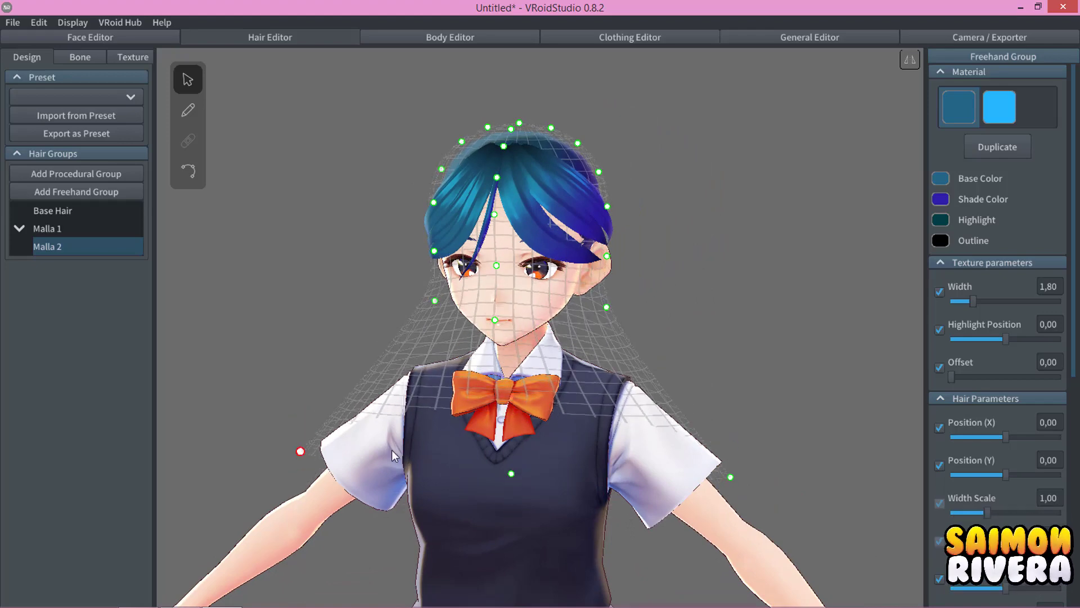
right_click_drag(392, 450, 668, 408)
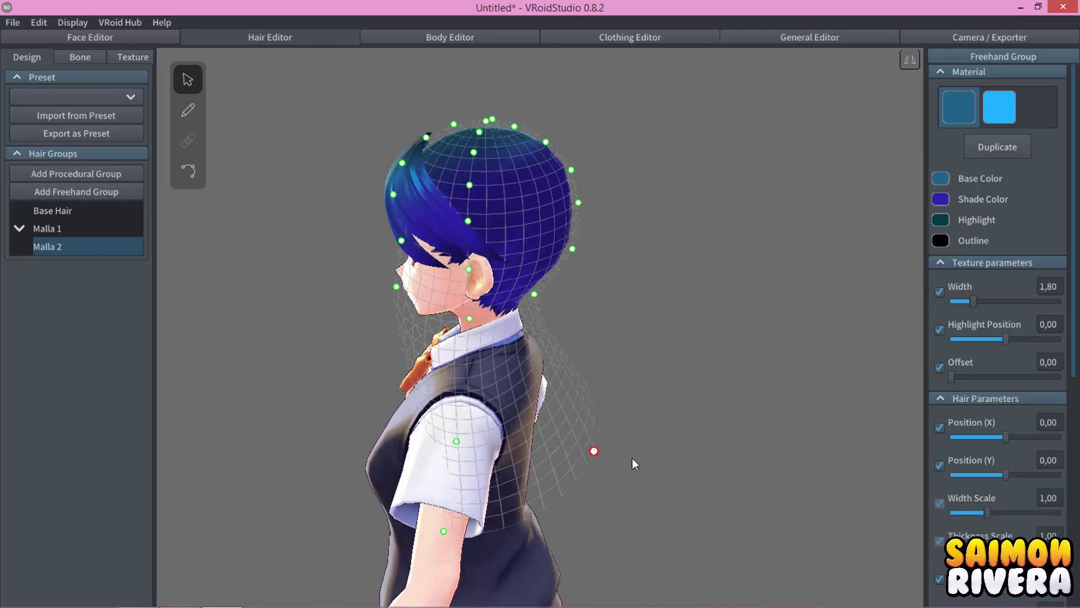
key("ctrl+z")
right_click_drag(535, 296, 566, 292)
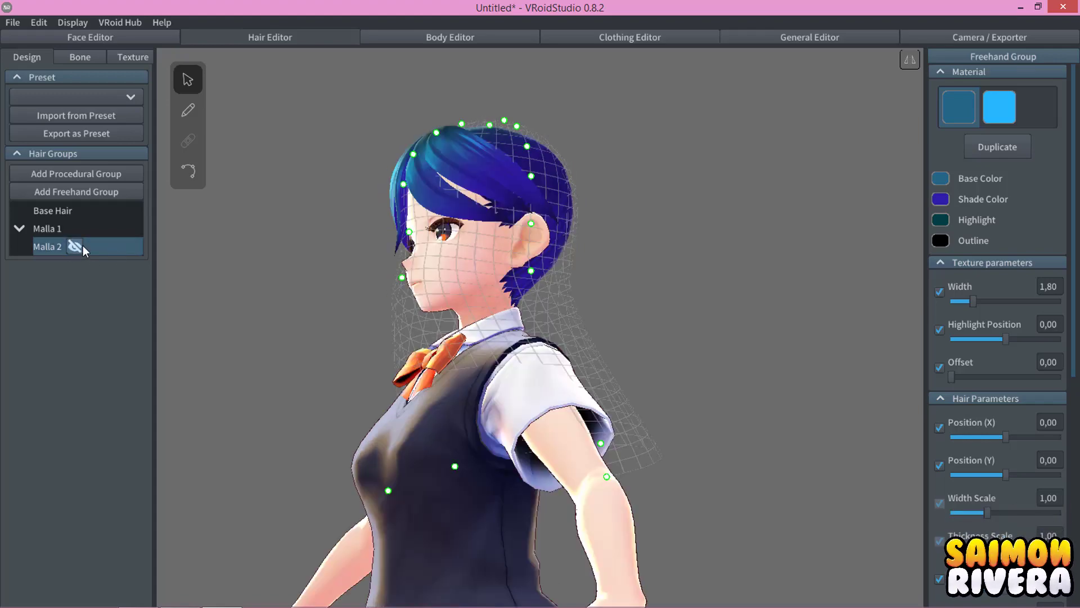
Reselect Malla 2 and pull its guide points down over the chest and back.
left_click(48, 229)
mouse_move(376, 340)
right_mouse_down()
mouse_move(402, 353)
mouse_move(550, 306)
right_mouse_up()
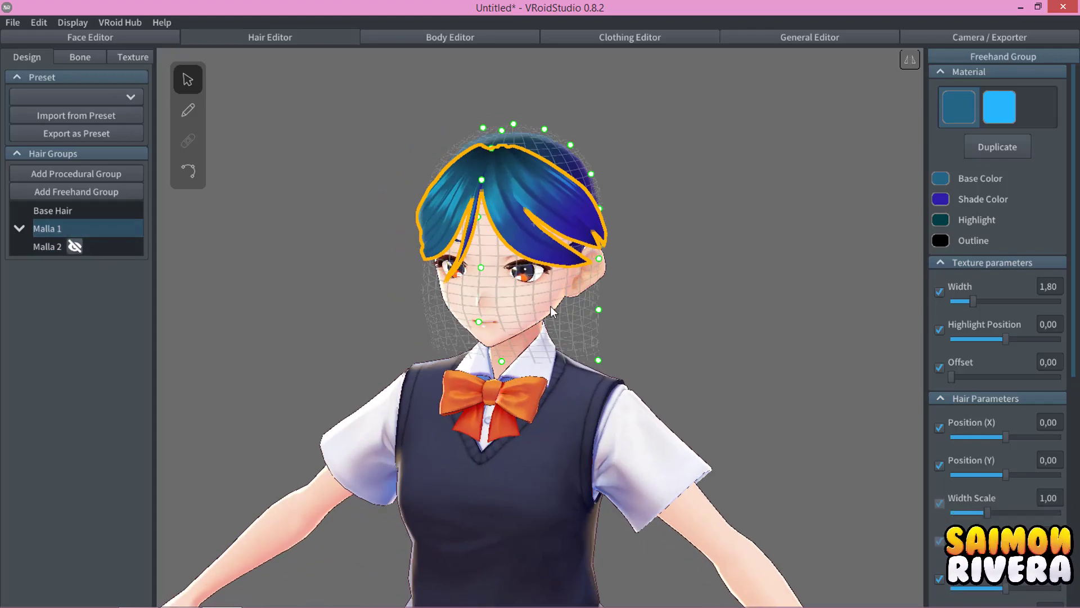
mouse_move(669, 319)
right_mouse_down()
mouse_move(742, 329)
mouse_move(583, 343)
right_mouse_up()
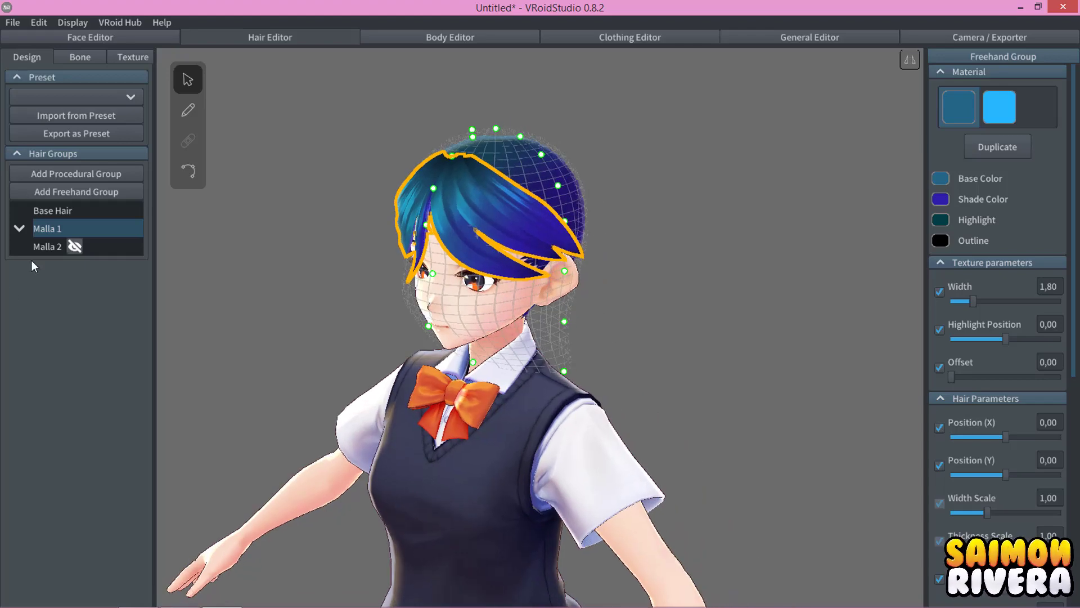
left_click(94, 248)
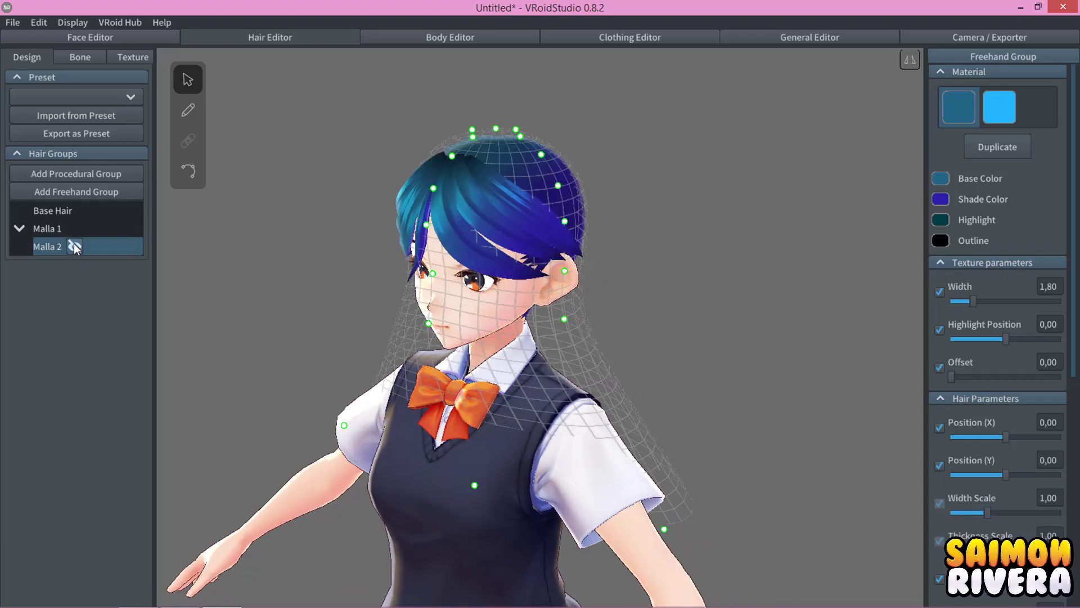
right_click_drag(770, 399, 446, 471)
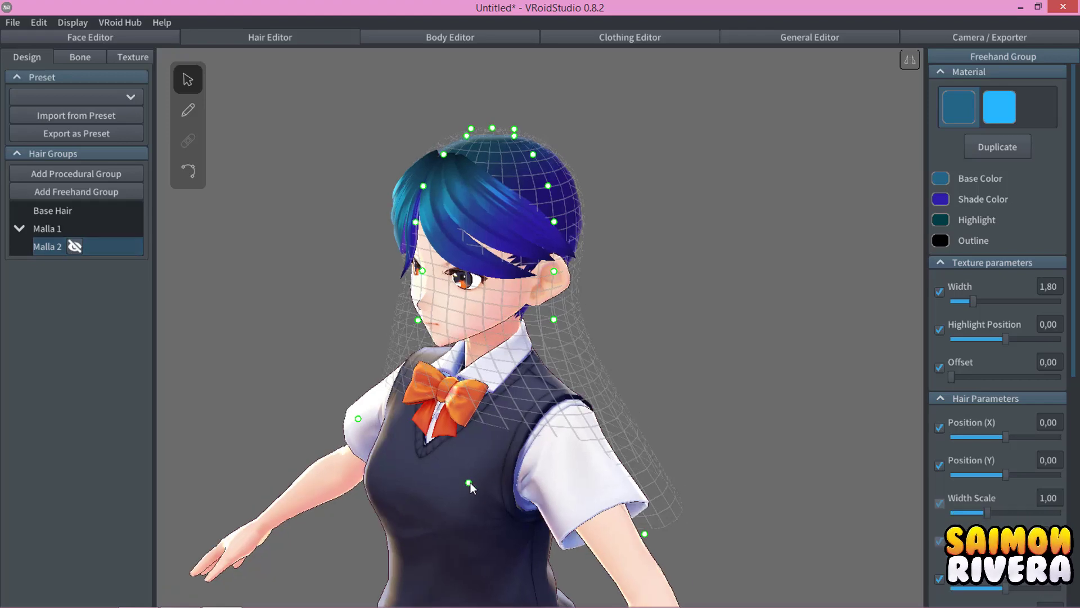
left_click_drag(469, 482, 369, 527)
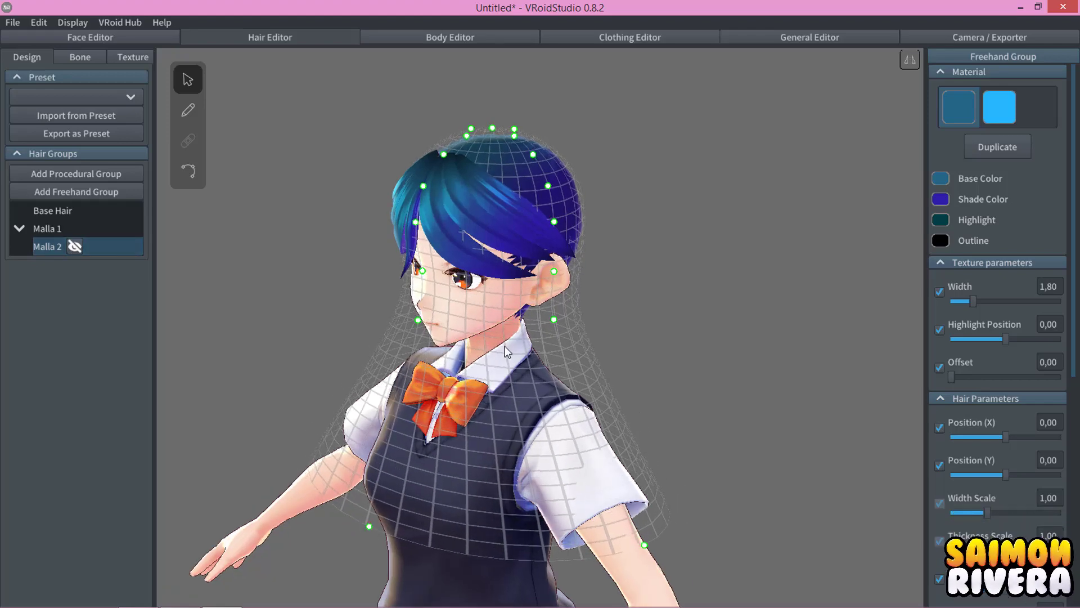
right_click_drag(681, 414, 812, 404)
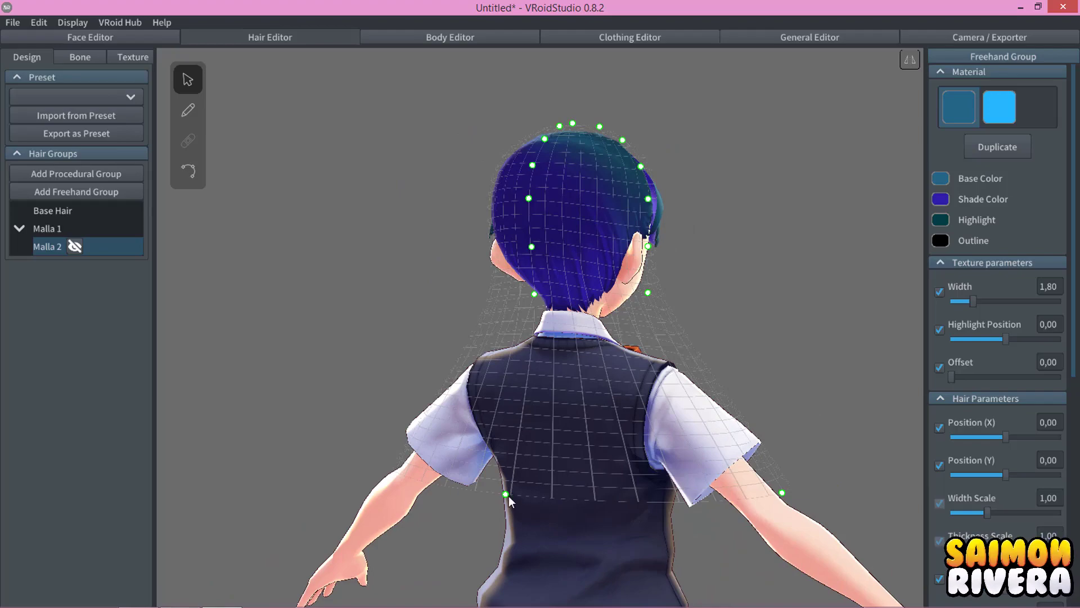
left_click_drag(506, 494, 483, 586)
mouse_move(483, 585)
right_mouse_down()
mouse_move(621, 455)
mouse_move(563, 448)
mouse_move(603, 353)
right_mouse_up()
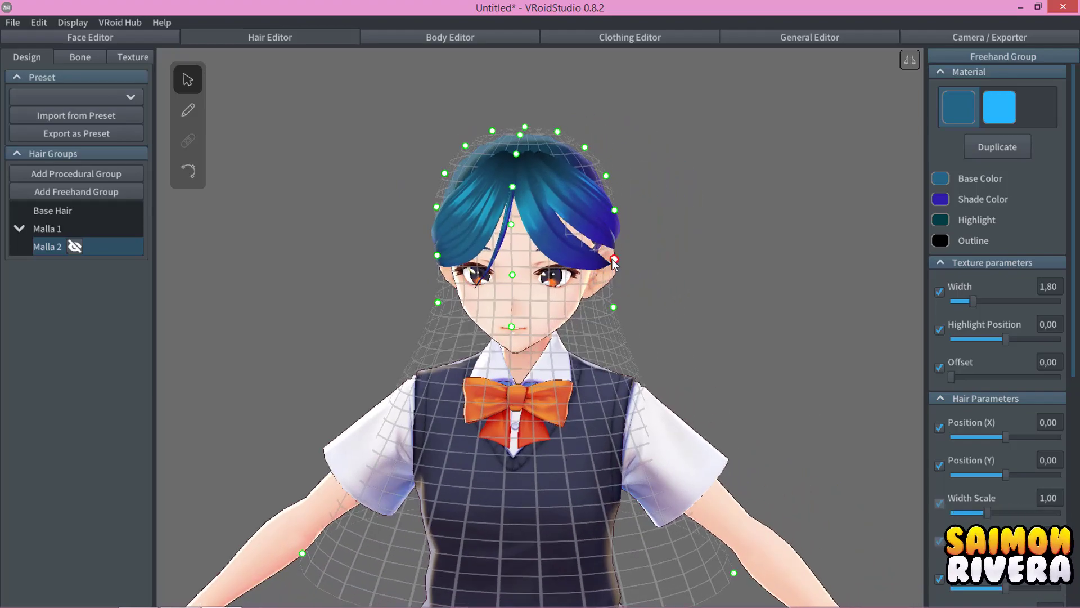
Adjust the Malla 2 guide points beside the right ear.
left_click_drag(614, 263, 624, 261)
left_click(619, 226)
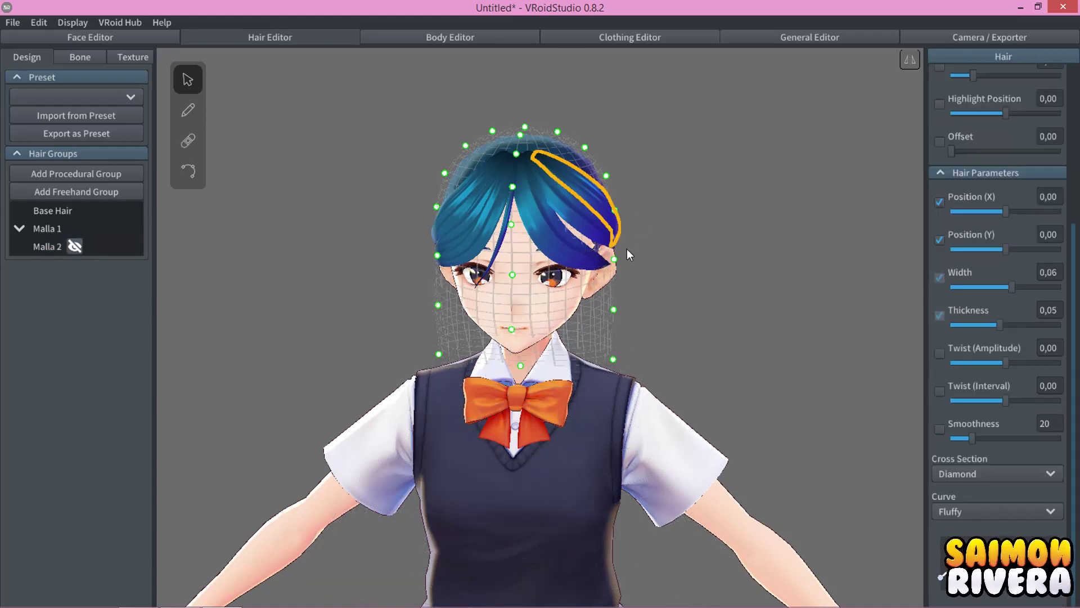
left_click(44, 248)
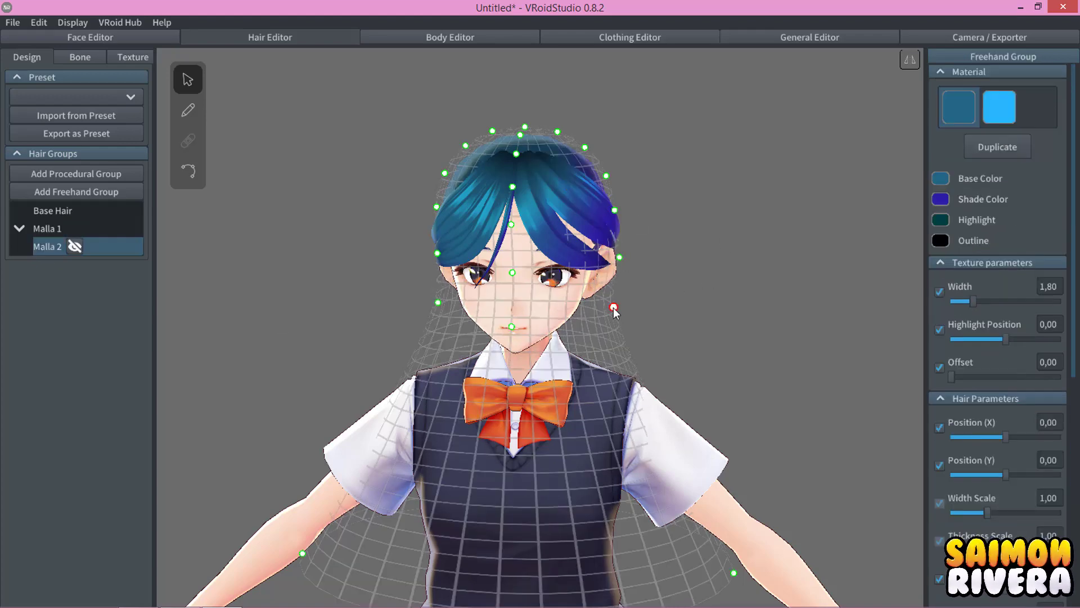
left_click_drag(614, 308, 631, 303)
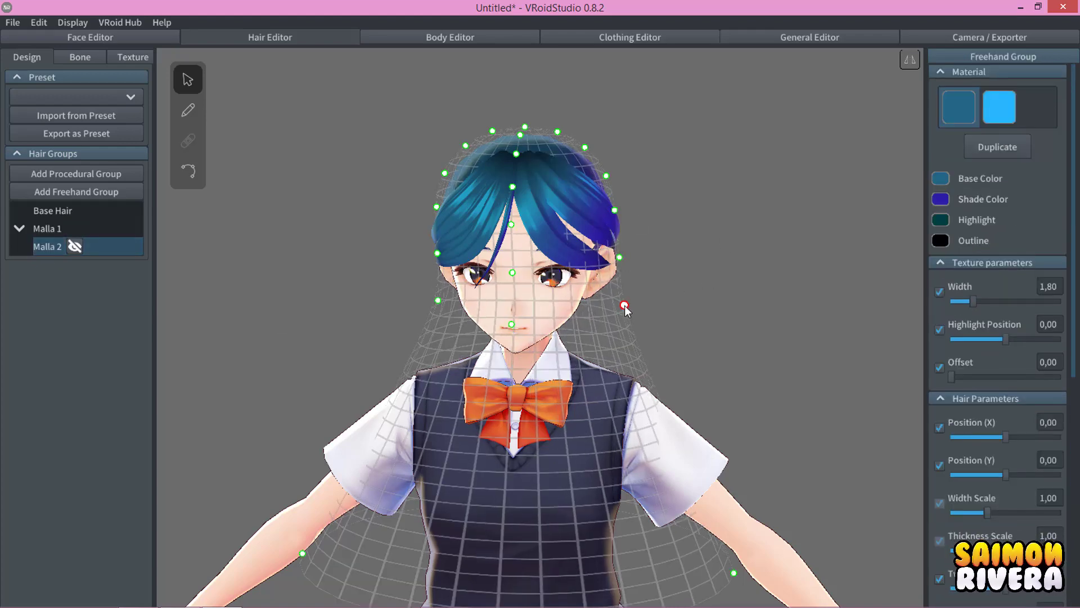
Draw a test hair strand on the head with the brush, then undo it.
left_click(187, 120)
right_click_drag(728, 296, 609, 299)
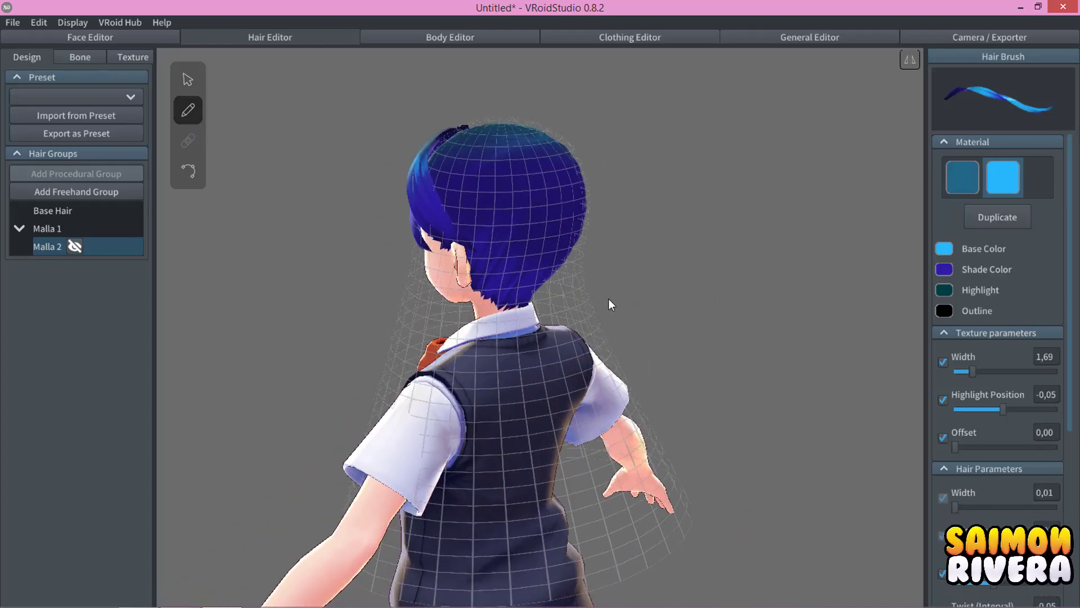
left_click_drag(556, 122, 559, 202)
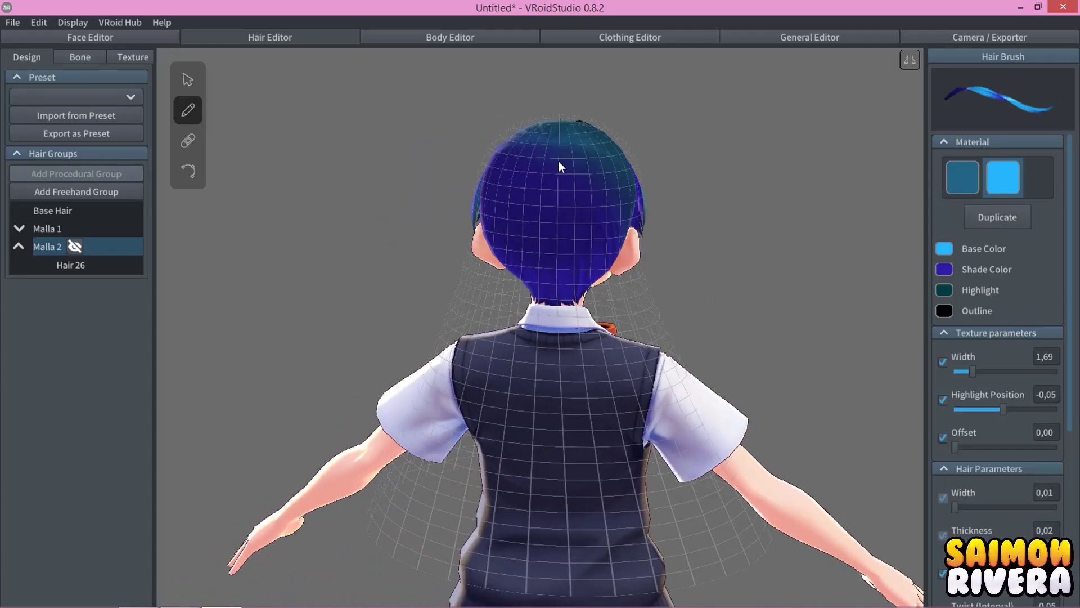
right_click_drag(714, 228, 718, 255)
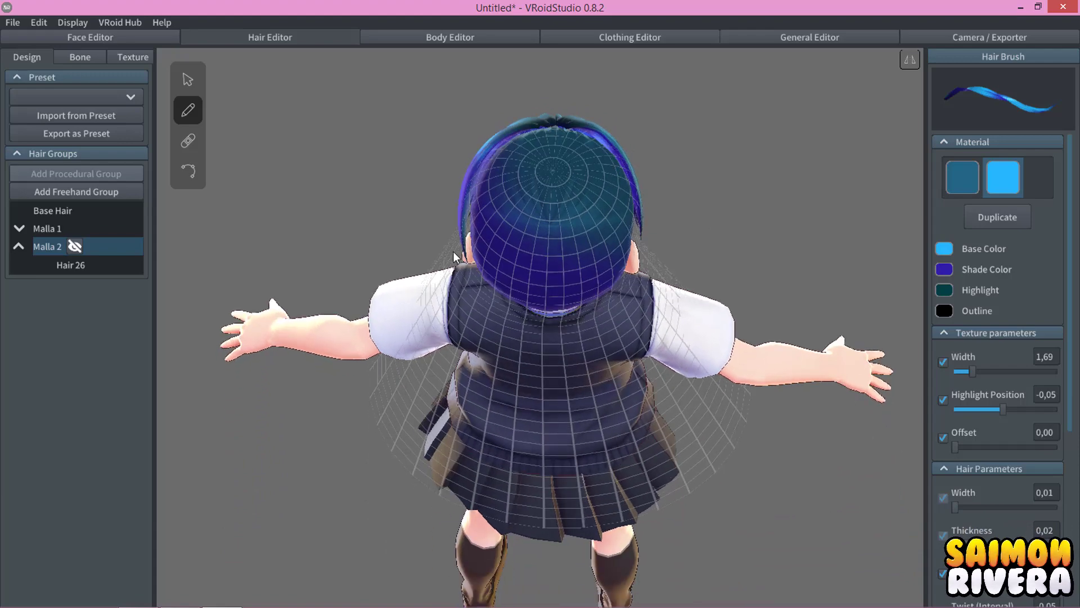
left_click(74, 246)
key("ctrl+z")
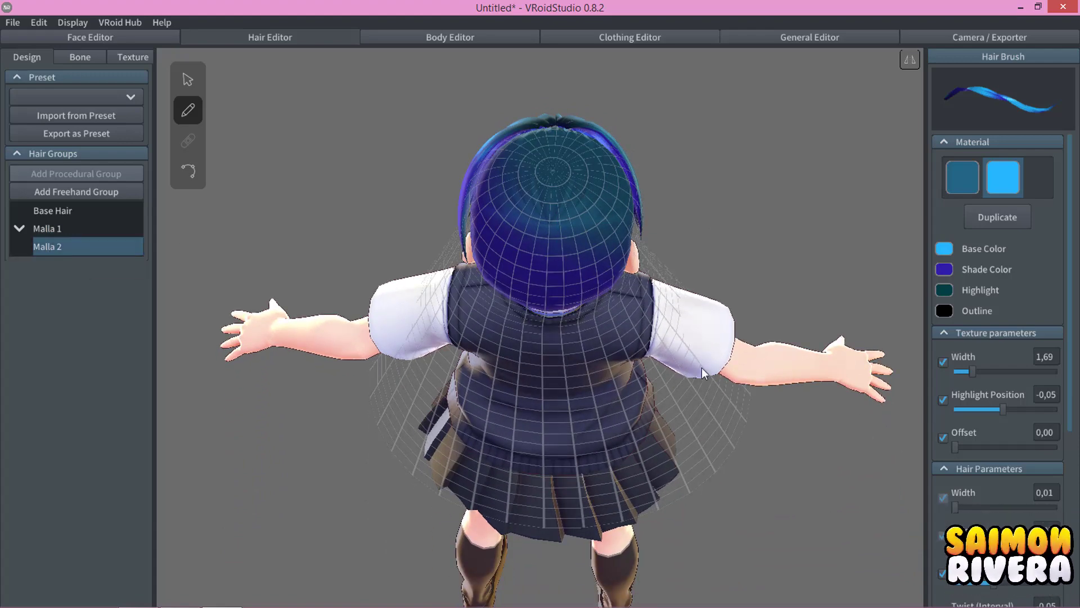
Set texture width 4,24, texture offset 0,42, smoothness 42, and fine-tune twist interval.
left_click_drag(973, 372, 1046, 372)
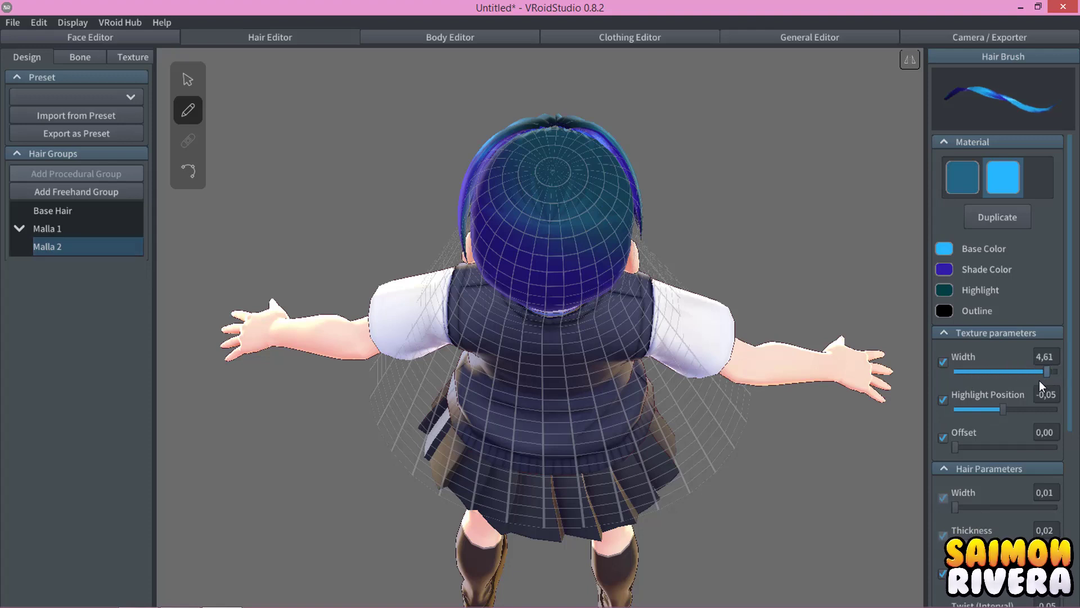
left_click(1038, 380)
left_click_drag(955, 447, 998, 453)
scroll(1007, 496, "down", 1)
scroll(1011, 515, "down", 2)
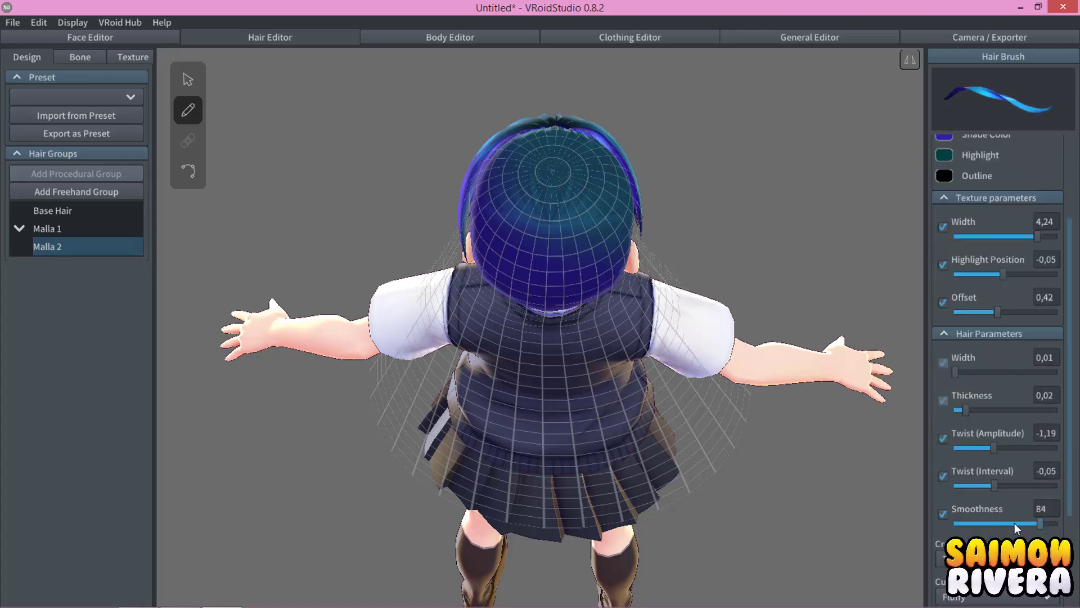
left_click_drag(1014, 522, 1001, 521)
mouse_move(1004, 485)
left_mouse_down()
mouse_move(954, 488)
mouse_move(988, 483)
mouse_move(989, 445)
left_mouse_up()
scroll(1011, 524, "down", 3)
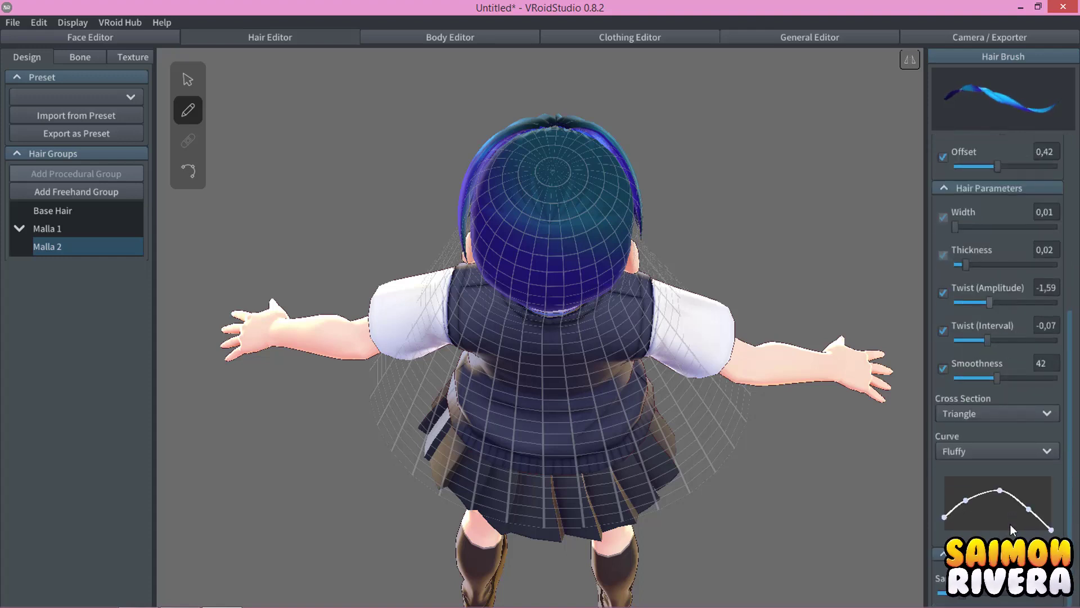
Try a Diamond cross section and Straight curve, drawing a test strand down the back.
left_click(982, 415)
left_click(981, 432)
left_click(986, 452)
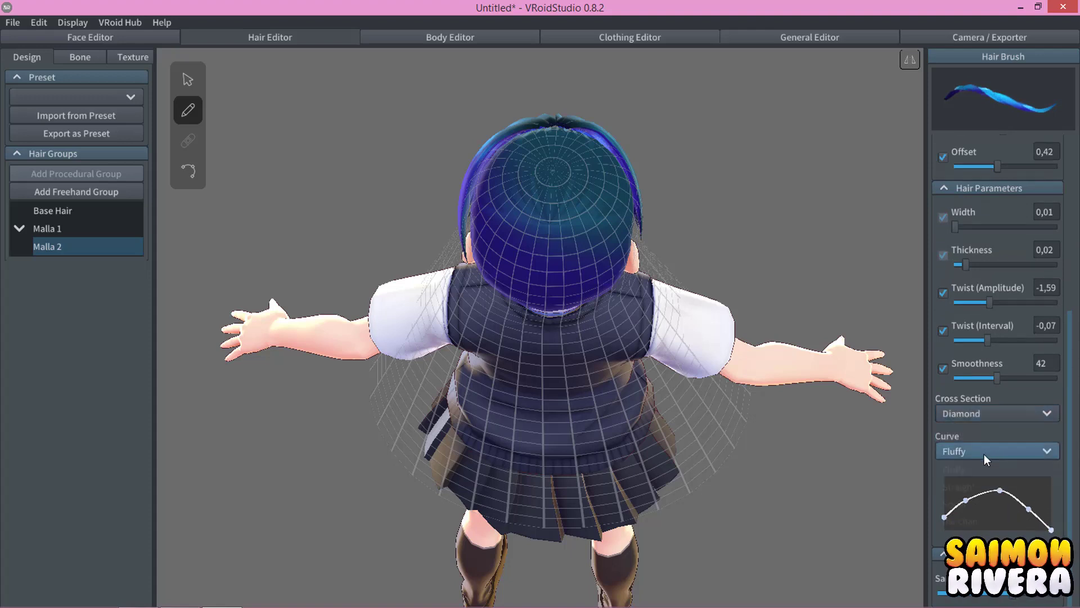
left_click(978, 470)
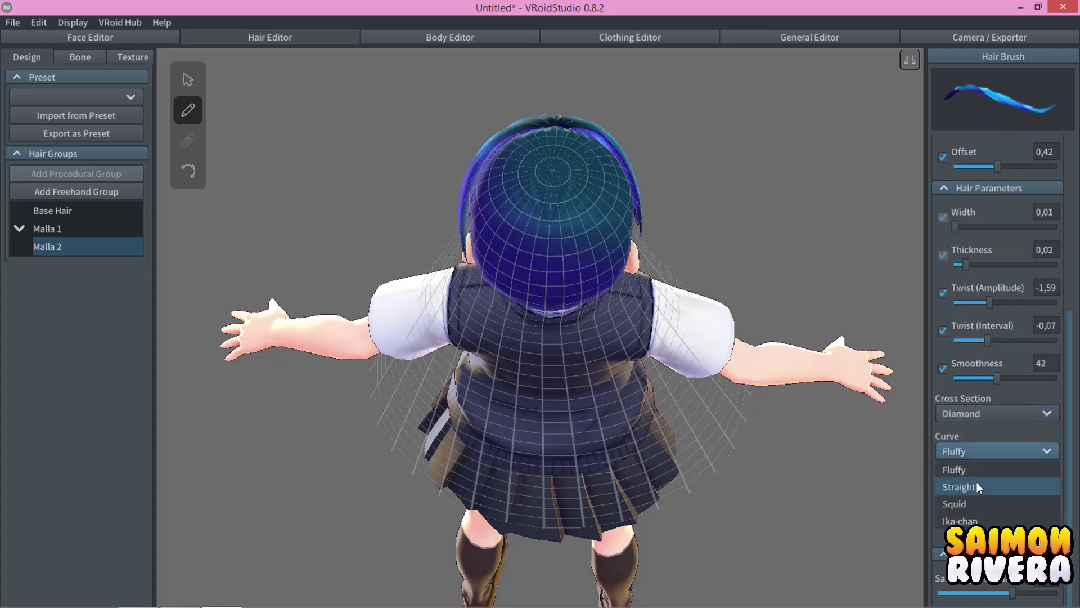
left_click(977, 487)
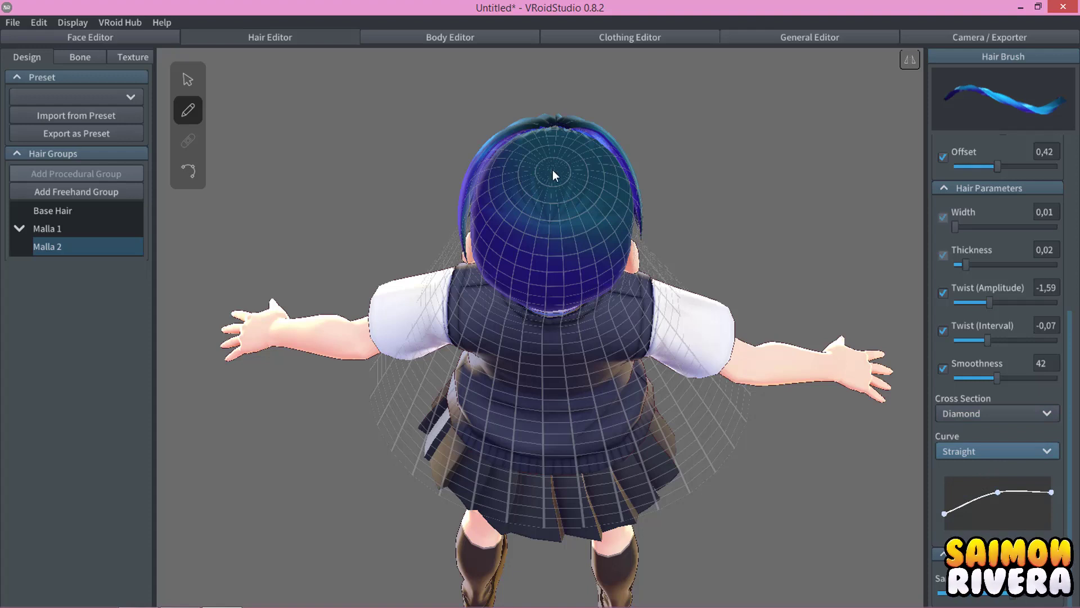
left_click_drag(553, 176, 590, 571)
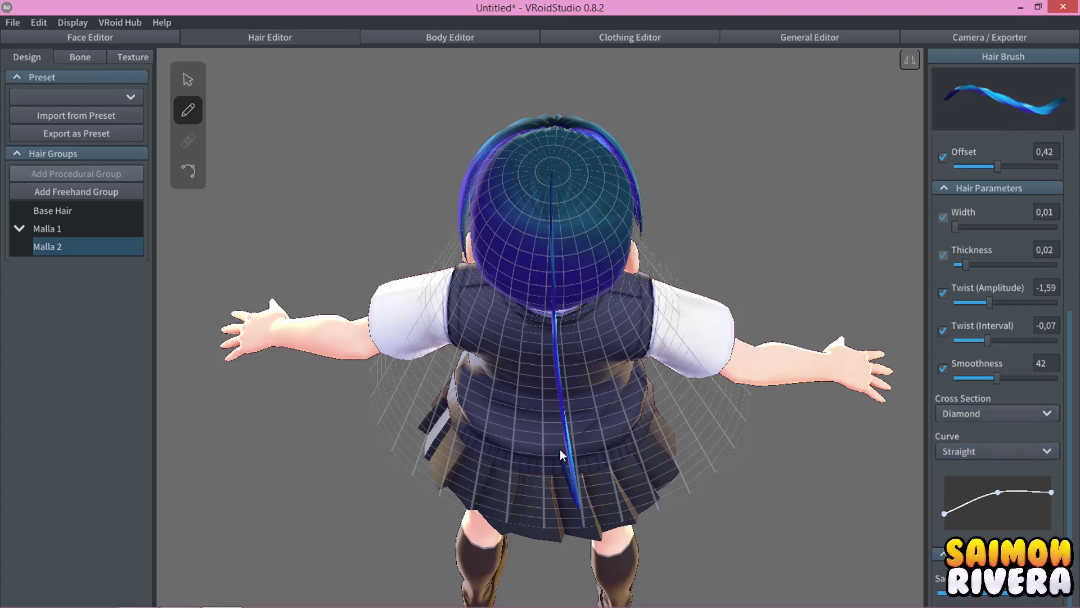
Set texture width 3,74, highlight 0,05, texture offset 0,58 and slightly wider strands.
scroll(957, 506, "up", 2)
scroll(983, 499, "up", 2)
scroll(985, 475, "up", 2)
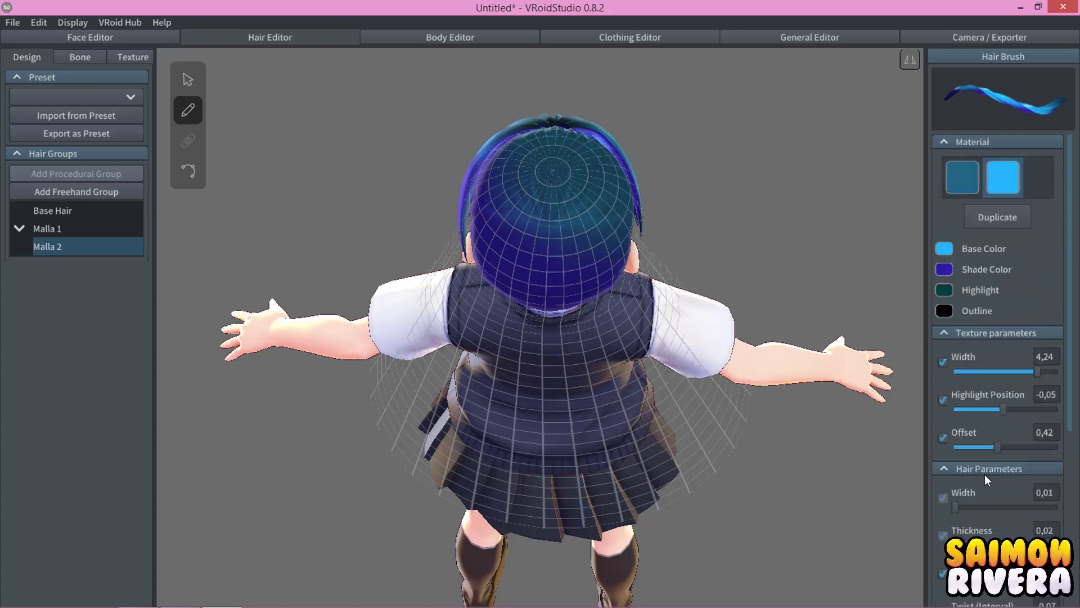
left_click_drag(1035, 371, 1023, 372)
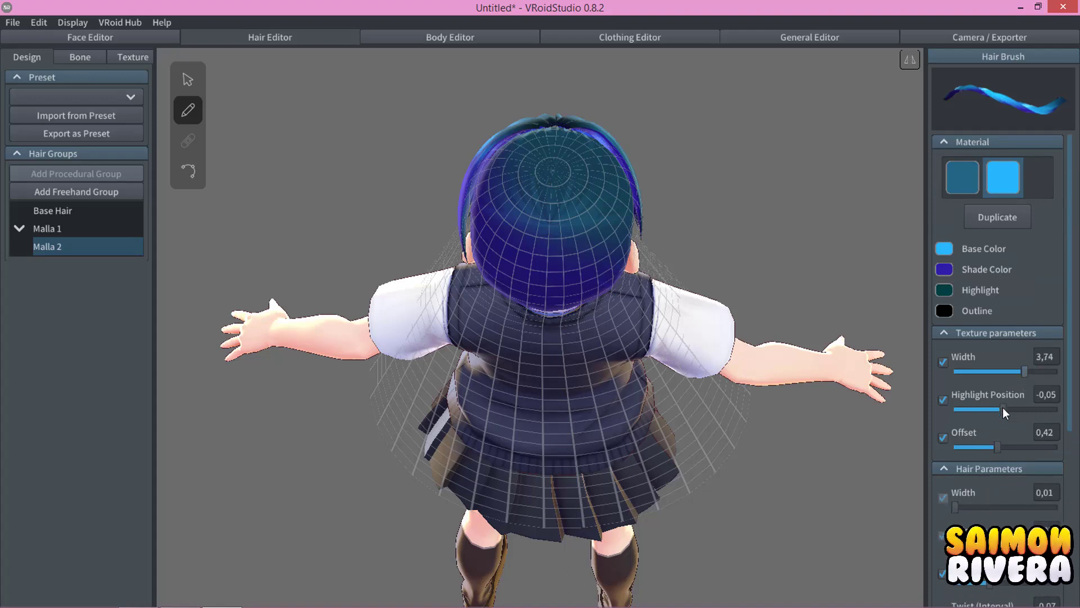
mouse_move(1002, 409)
left_mouse_down()
mouse_move(1051, 408)
mouse_move(996, 414)
mouse_move(1009, 410)
left_mouse_up()
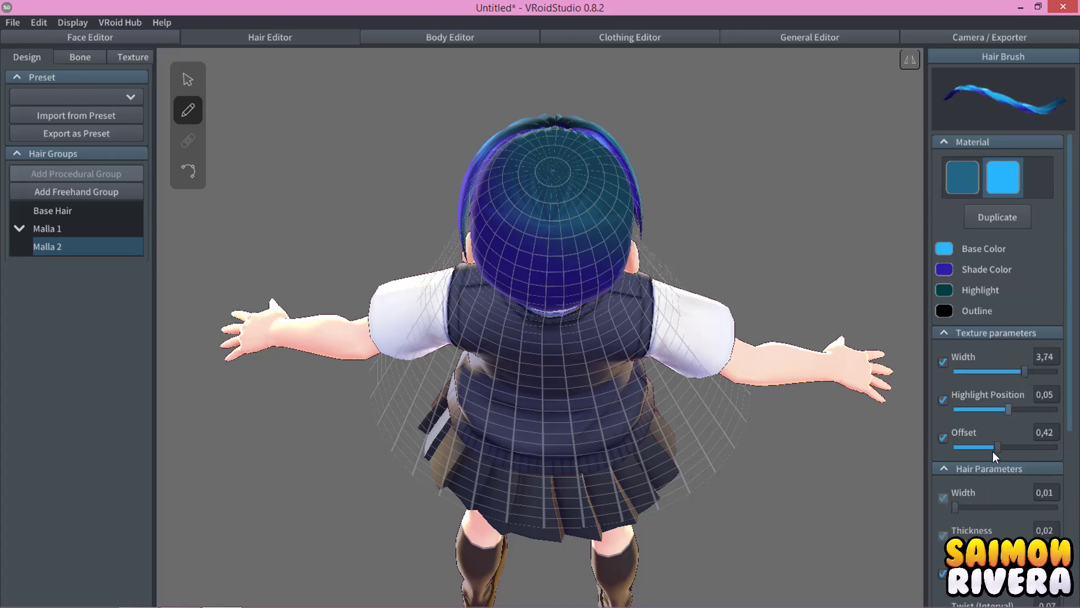
mouse_move(996, 447)
left_mouse_down()
mouse_move(1039, 446)
mouse_move(1015, 448)
left_mouse_up()
left_click_drag(956, 507, 1011, 498)
Try Triangle and Unfilled Triangle cross sections, then settle on Flat.
scroll(977, 501, "down", 2)
scroll(1017, 511, "down", 5)
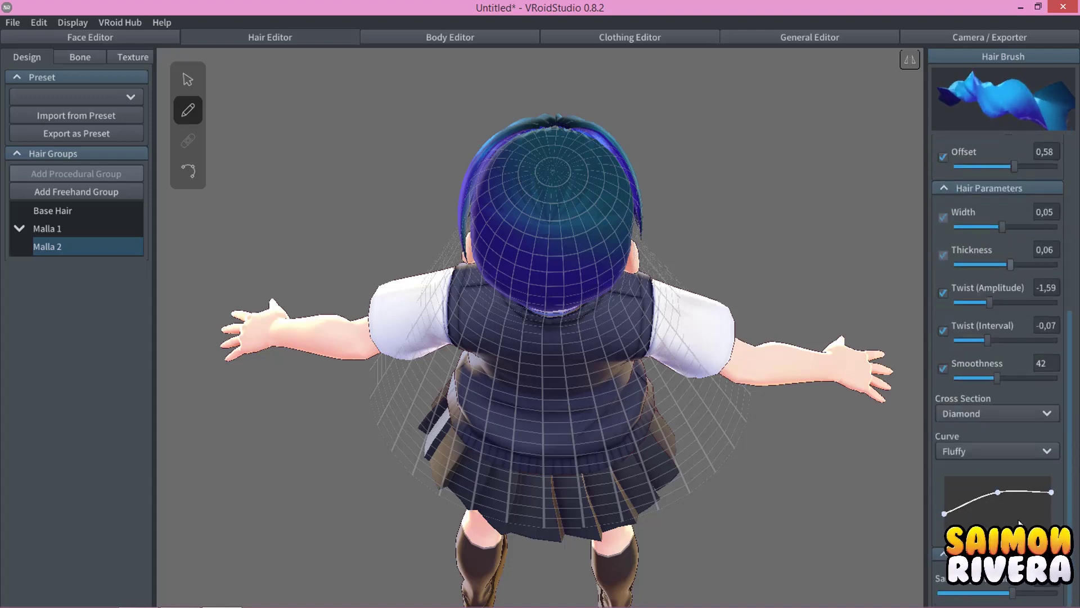
left_click(1019, 412)
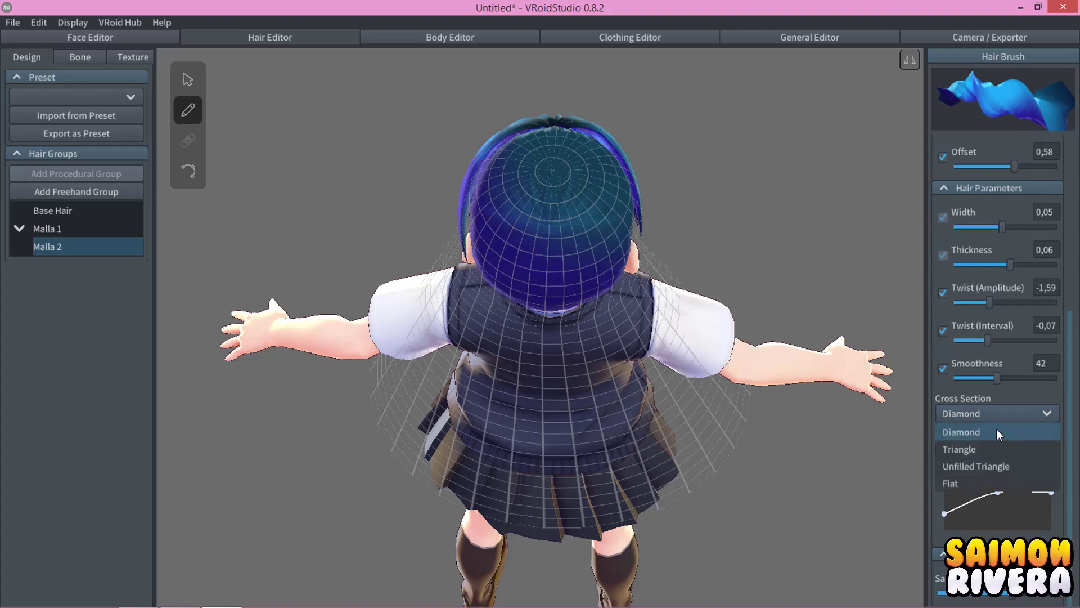
left_click(983, 448)
left_click(998, 415)
left_click(983, 465)
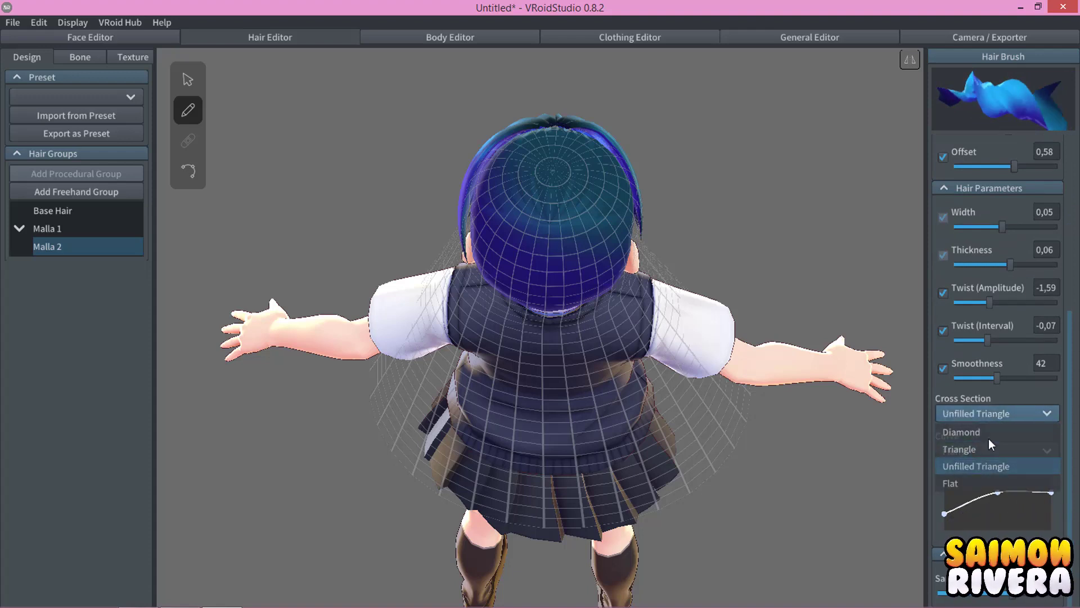
left_click(1001, 412)
left_click(961, 481)
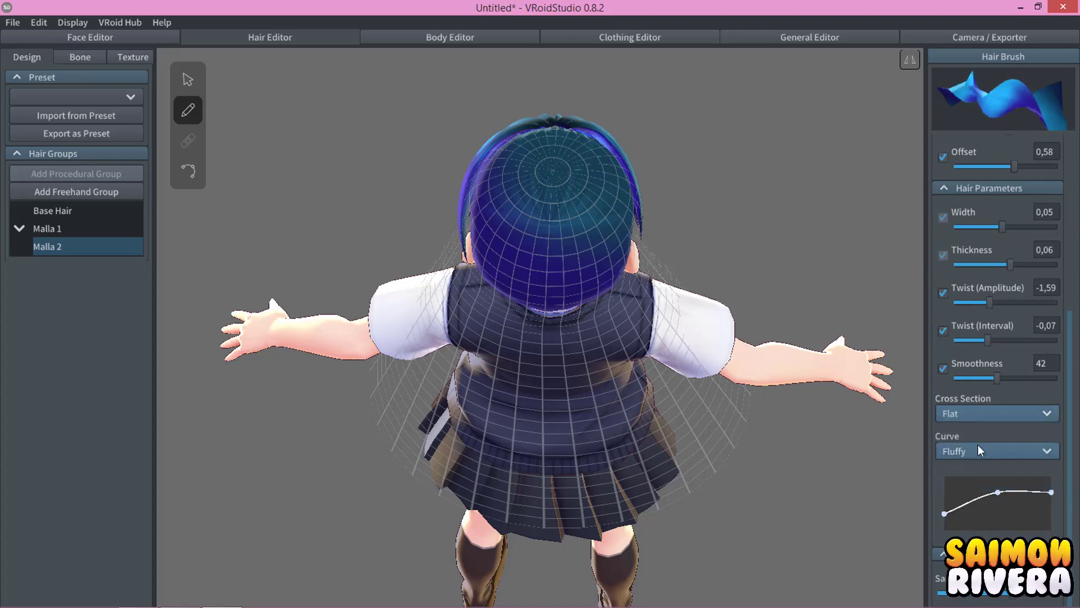
Try the Straight and Ika-chan curves, then settle on the Fluffy curve.
left_click(984, 450)
left_click(976, 485)
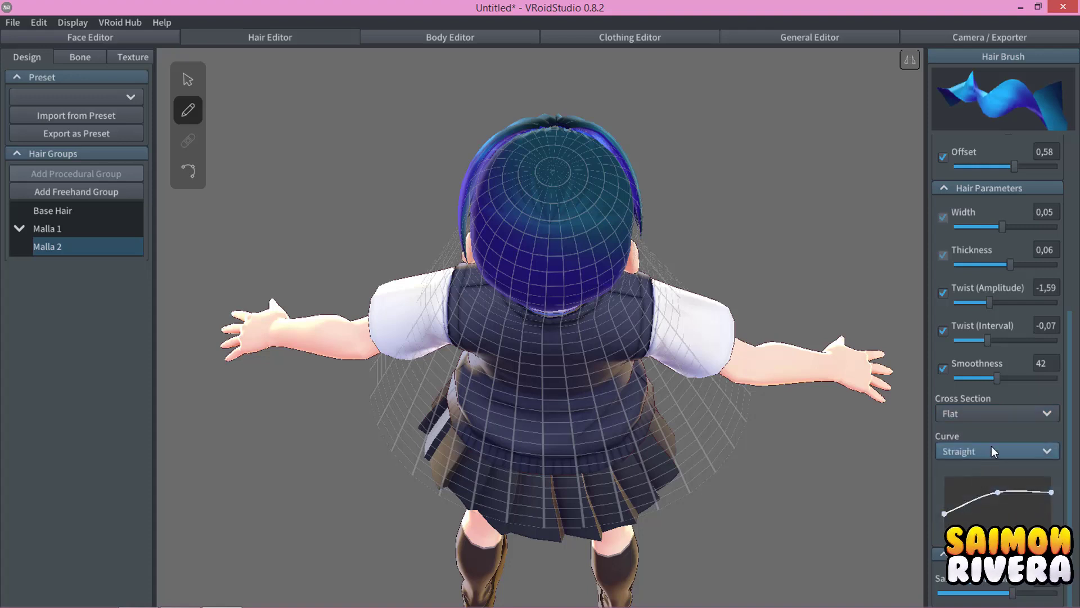
left_click(991, 451)
left_click(986, 456)
left_click(969, 518)
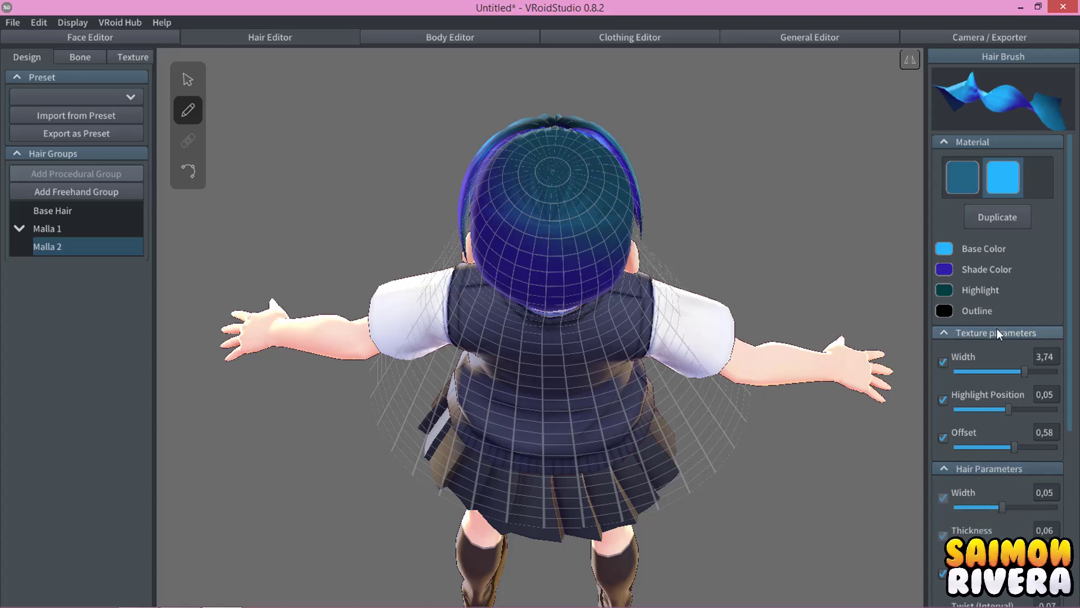
scroll(997, 329, "down", 5)
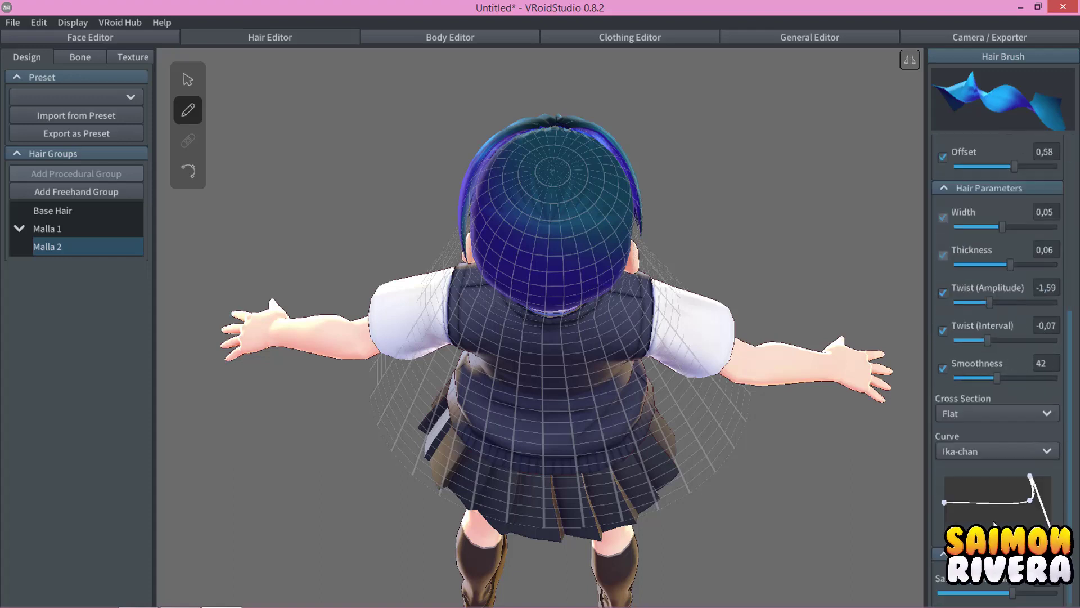
left_click(999, 454)
left_click(989, 469)
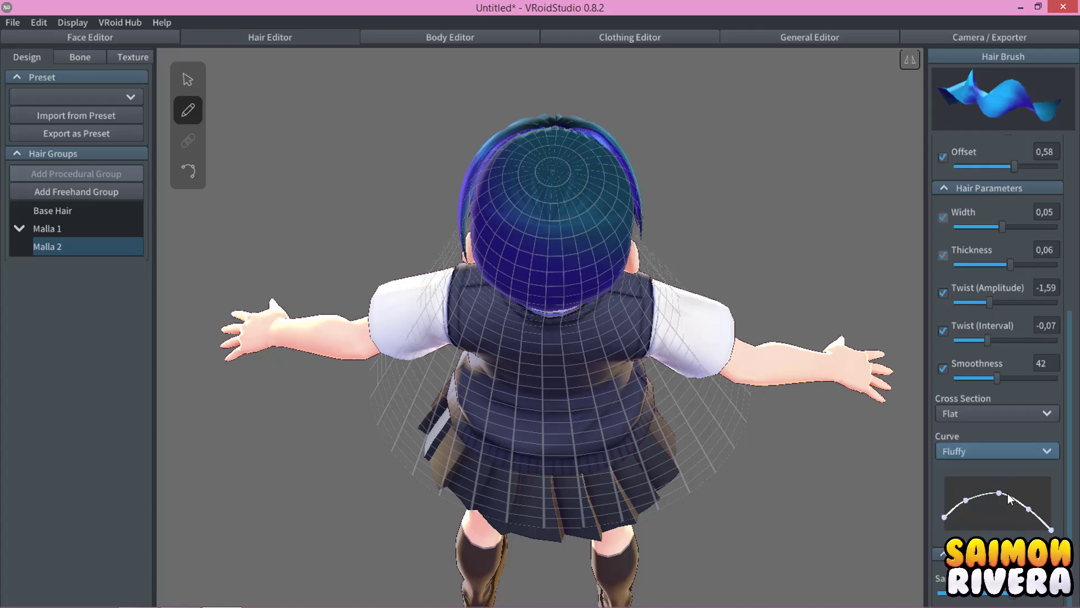
After a test strand, set twist interval -0,01, width 0,04, thickness 0,05 and minimal twist amplitude.
left_click_drag(554, 169, 588, 543)
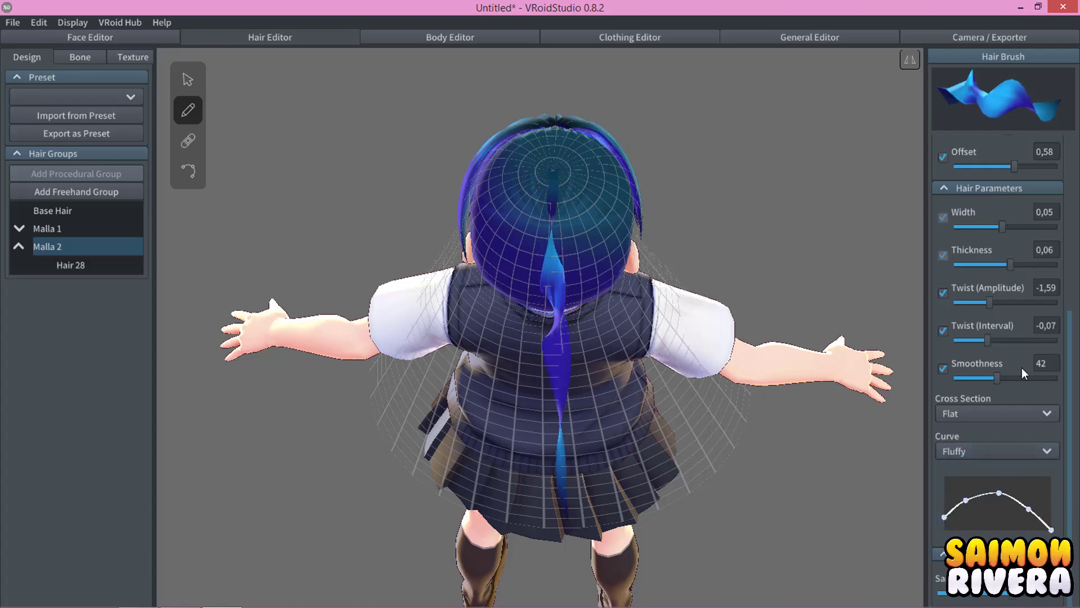
mouse_move(988, 340)
left_mouse_down()
mouse_move(1004, 341)
mouse_move(975, 366)
mouse_move(937, 367)
left_mouse_up()
scroll(973, 334, "up", 3)
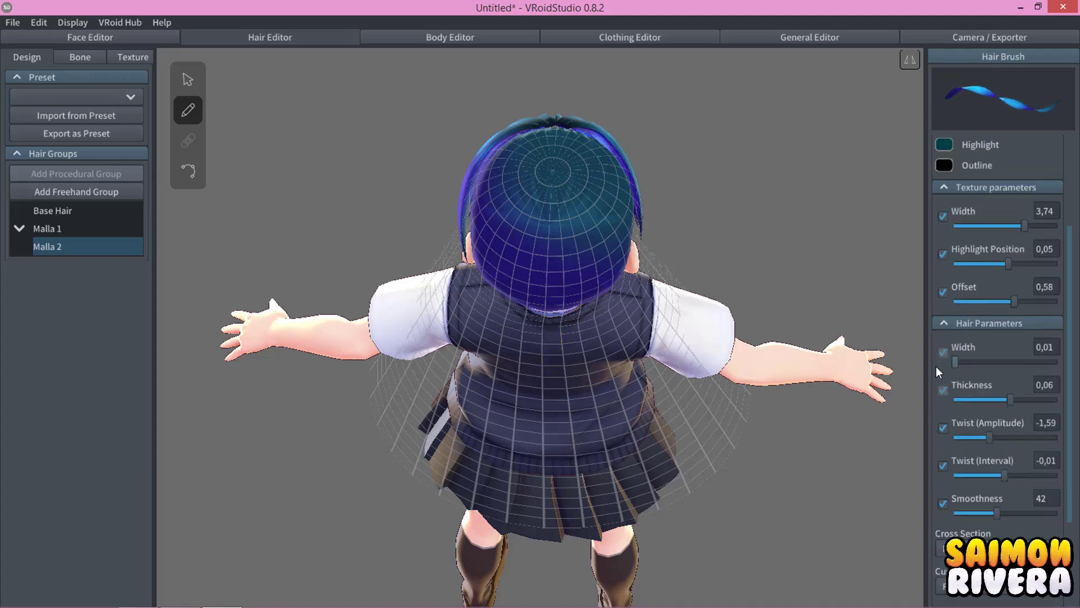
mouse_move(1010, 400)
left_mouse_down()
mouse_move(958, 407)
mouse_move(1008, 441)
left_mouse_up()
scroll(988, 501, "down", 3)
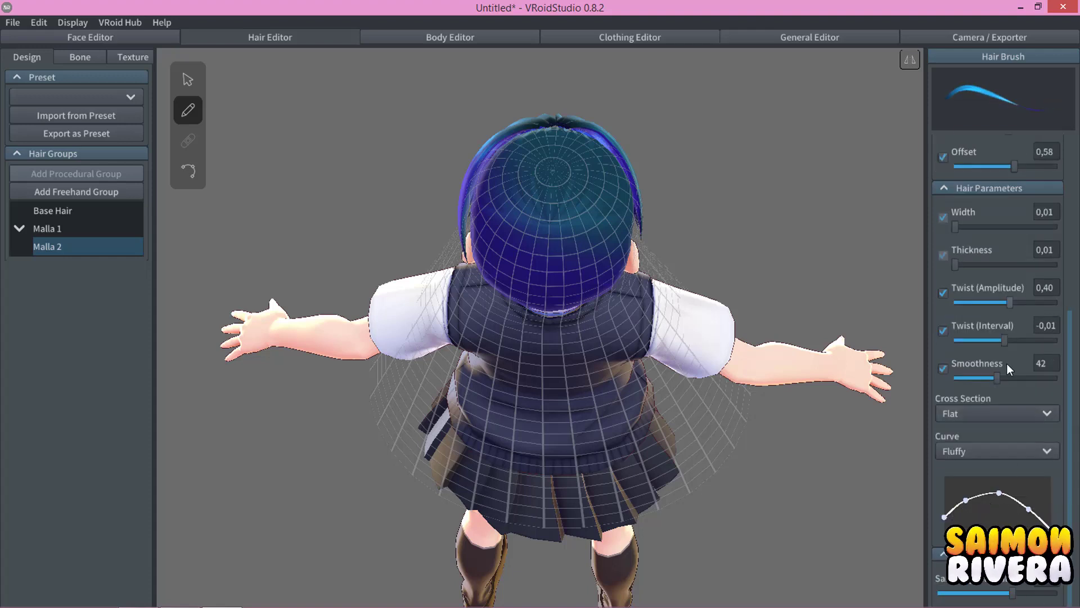
scroll(1007, 363, "up", 4)
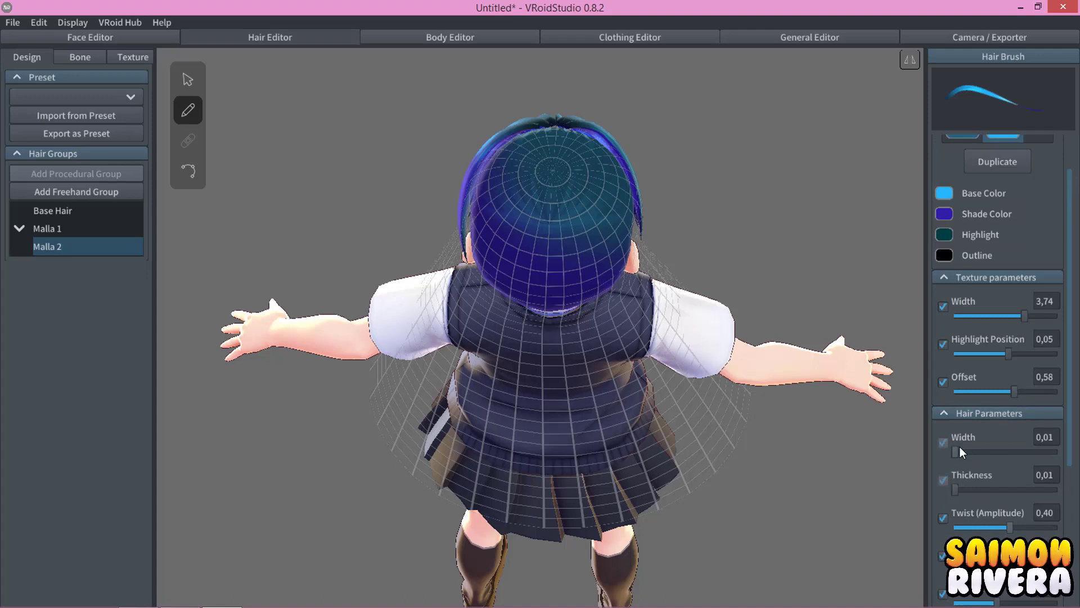
left_click_drag(957, 451, 987, 451)
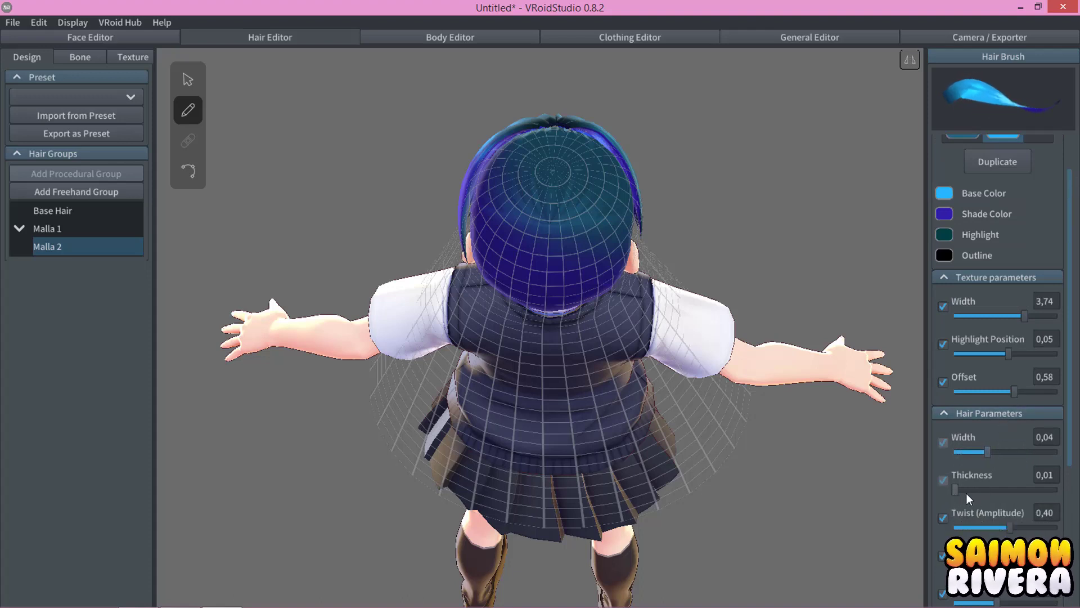
left_click_drag(967, 489, 999, 489)
left_click_drag(1010, 527, 1004, 520)
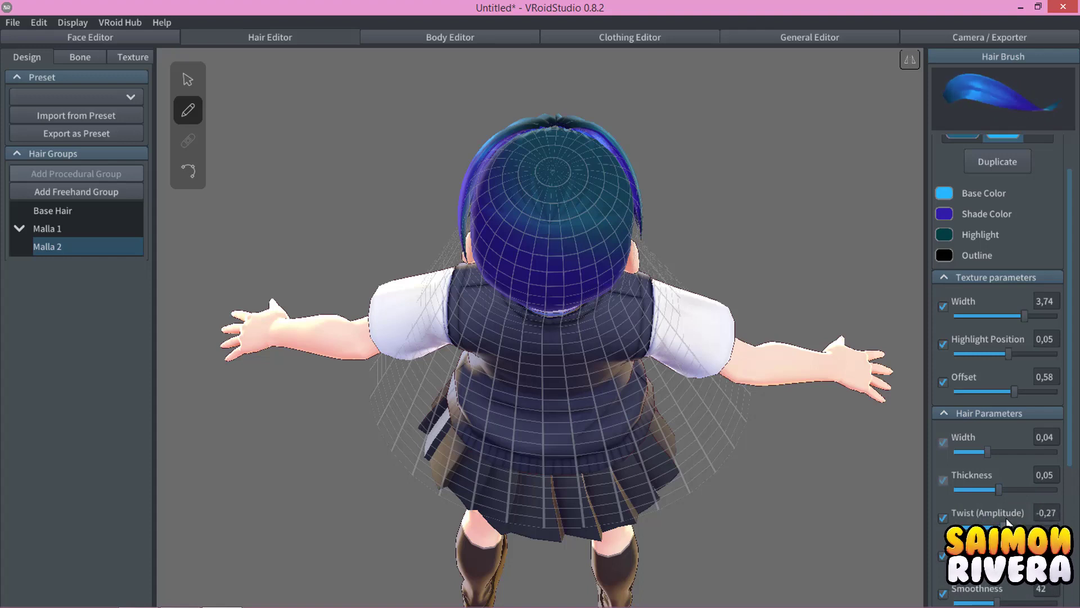
Draw long strands from crown down the back, redoing two attempts, creating Hair 32 to 39.
left_click_drag(554, 171, 579, 520)
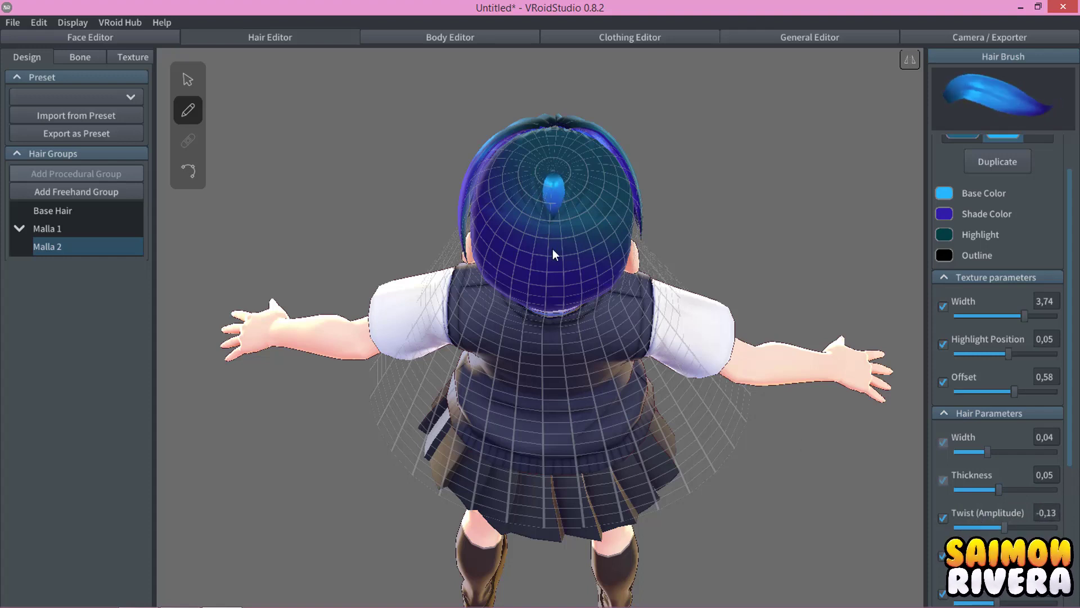
key("ctrl+z")
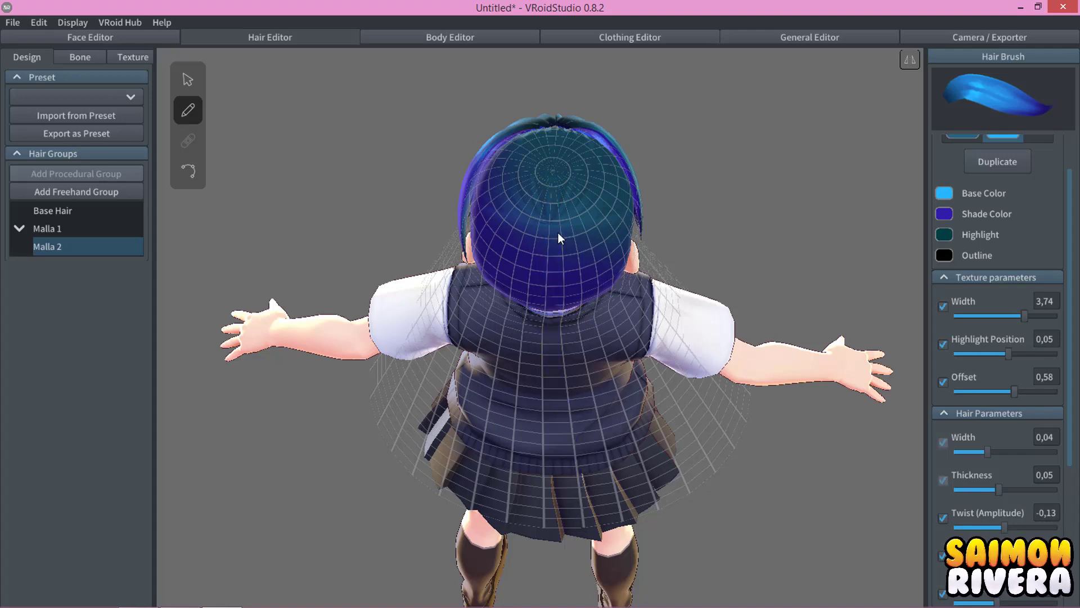
mouse_move(554, 178)
left_mouse_down()
mouse_move(542, 353)
mouse_move(562, 502)
left_mouse_up()
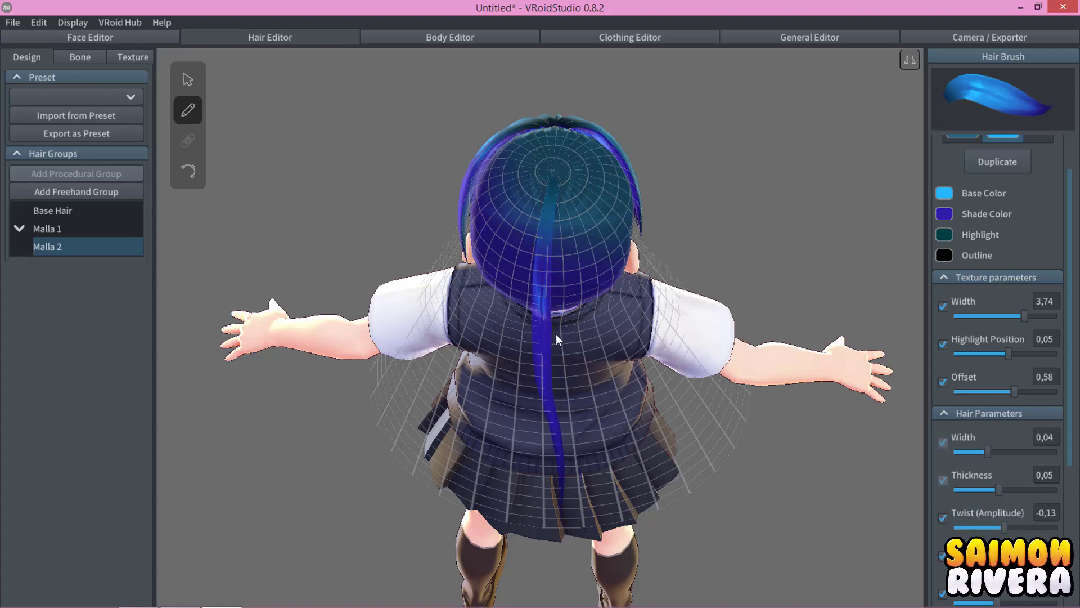
key("ctrl+z")
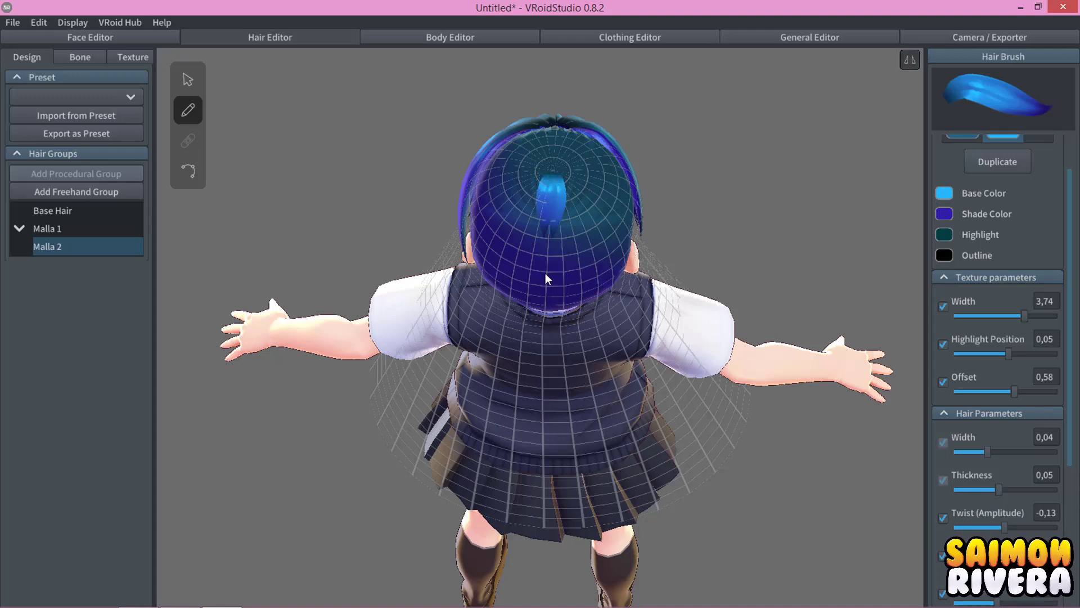
mouse_move(551, 177)
left_mouse_down()
mouse_move(567, 441)
mouse_move(517, 487)
left_mouse_up()
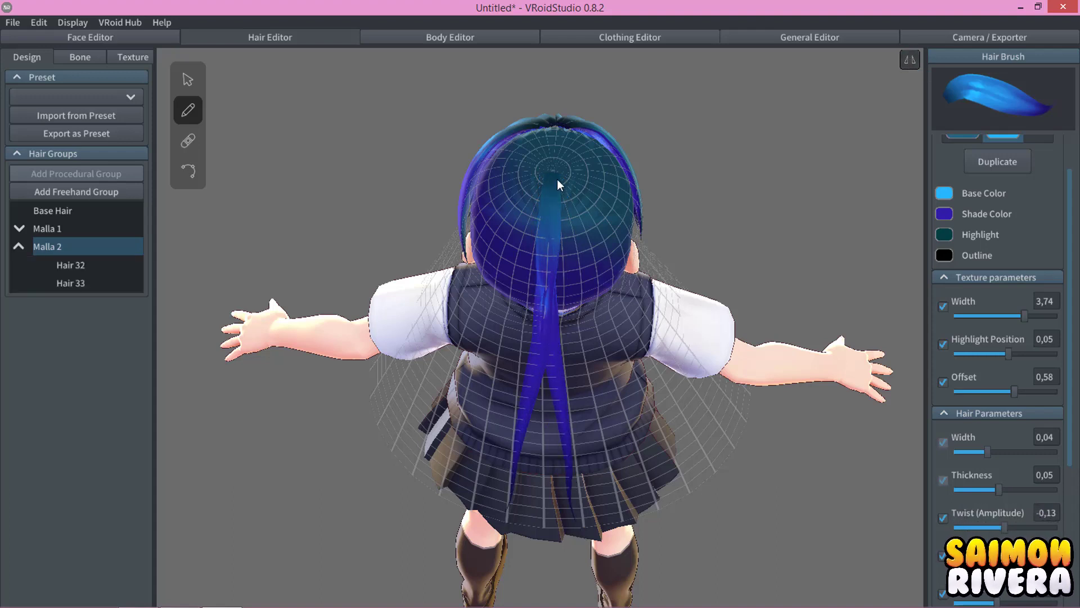
left_click_drag(556, 177, 647, 511)
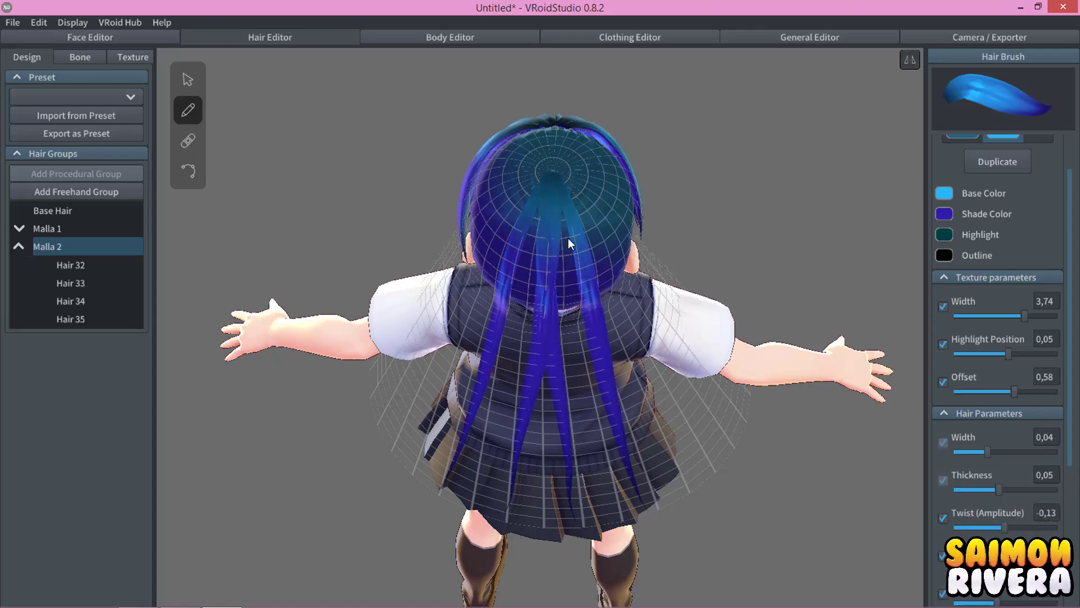
left_click_drag(556, 181, 616, 535)
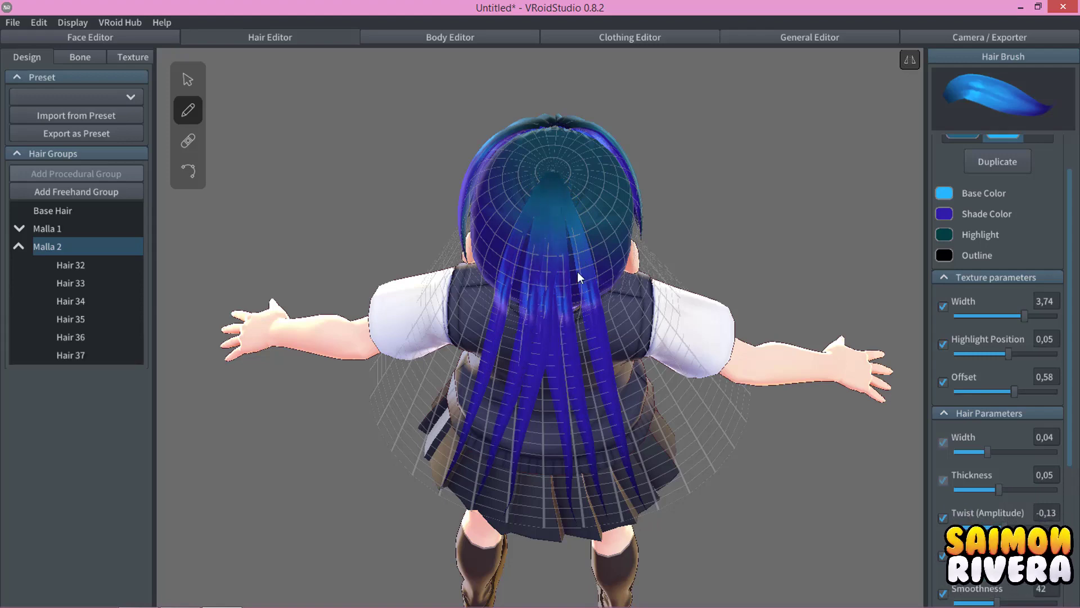
mouse_move(641, 539)
right_mouse_down()
mouse_move(678, 437)
mouse_move(690, 442)
right_mouse_up()
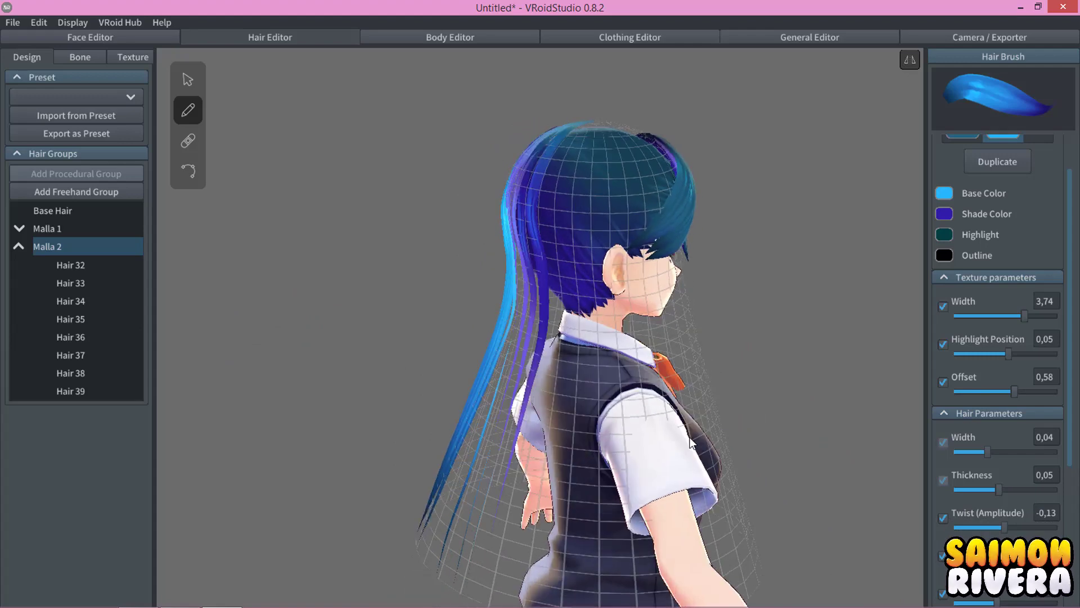
Select Hair 38 and drag its control points and tip to a better spot down the back.
left_click(188, 82)
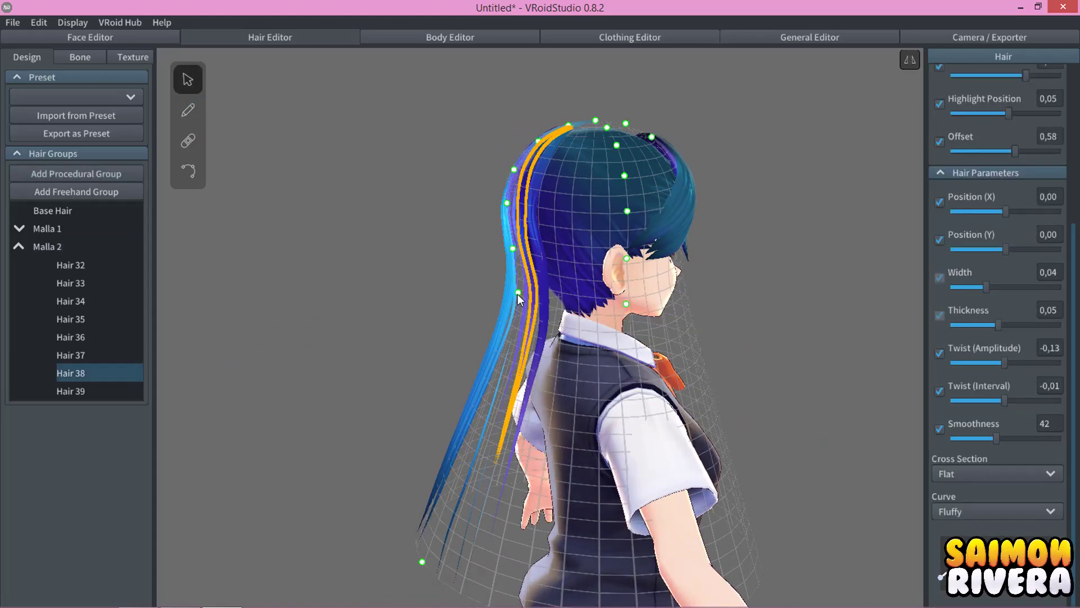
left_click_drag(518, 293, 526, 293)
left_click_drag(423, 562, 525, 567)
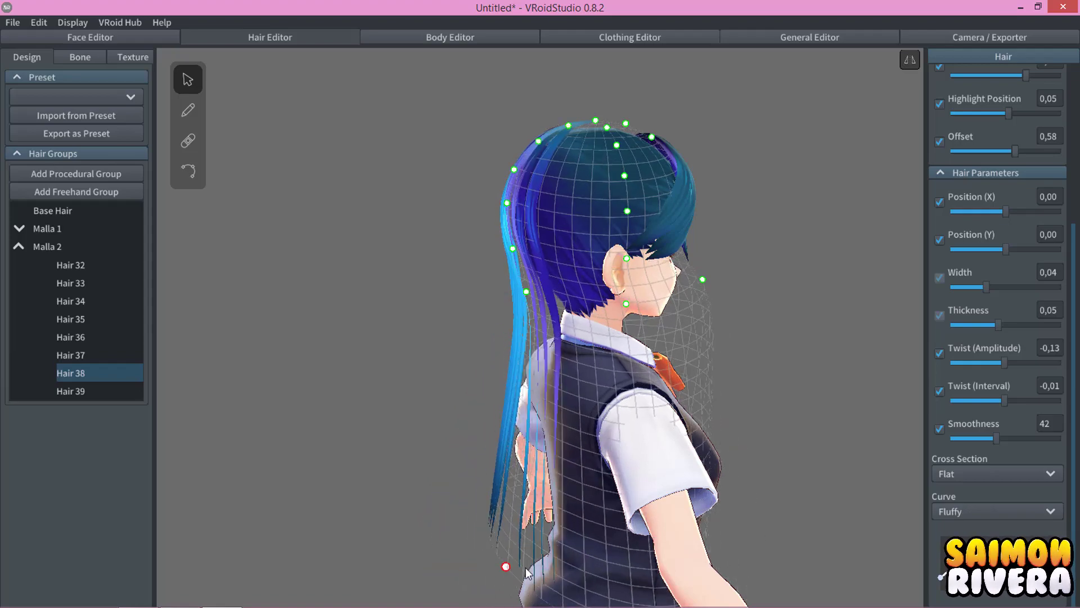
right_click_drag(619, 535, 682, 530)
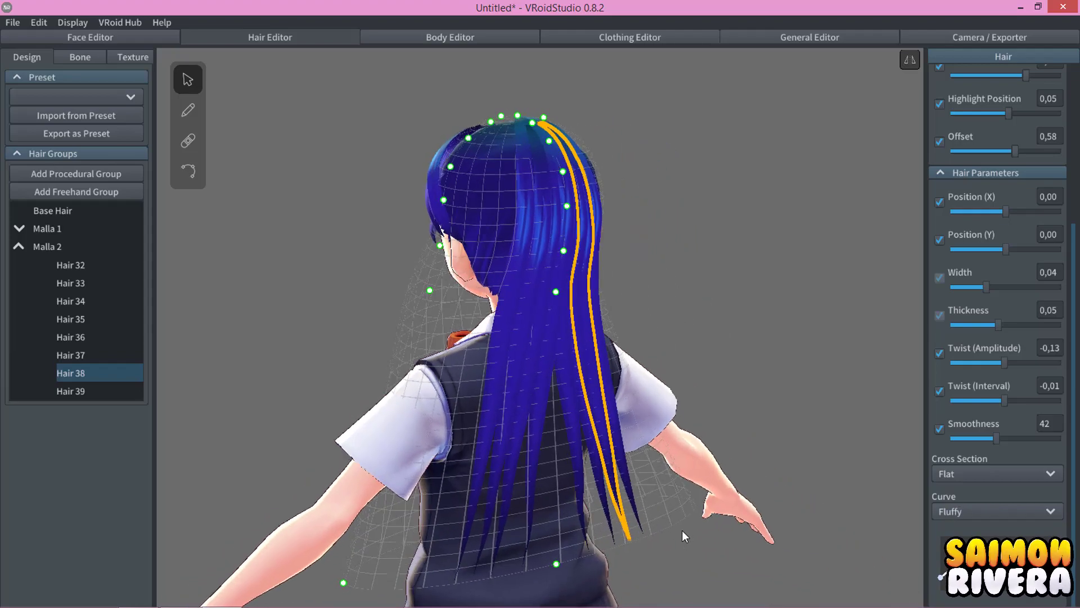
left_click_drag(343, 569, 492, 569)
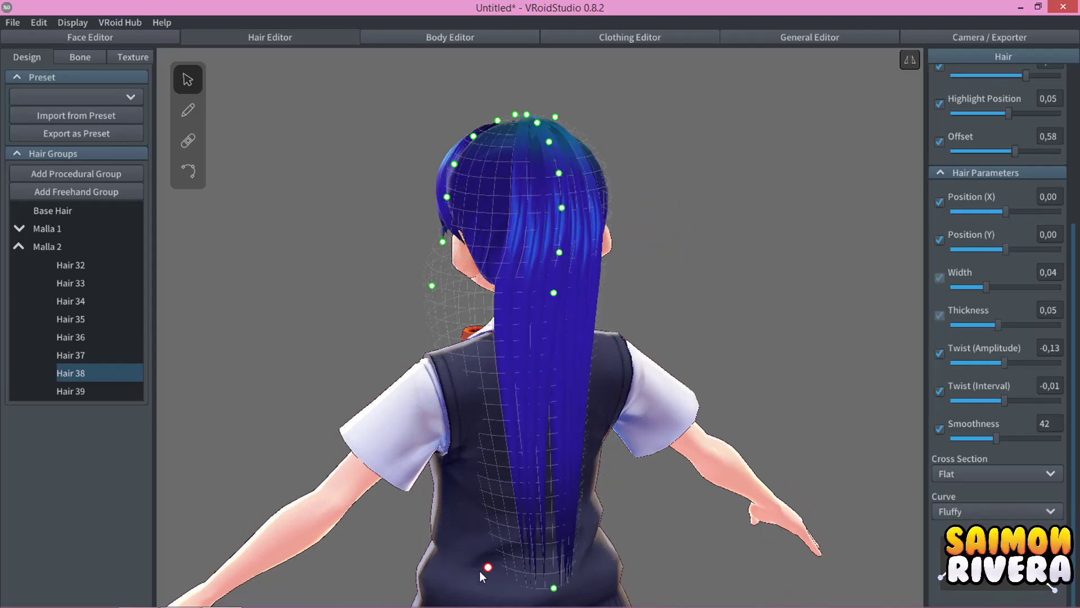
mouse_move(517, 556)
right_mouse_down()
mouse_move(644, 509)
mouse_move(531, 509)
mouse_move(442, 476)
right_mouse_up()
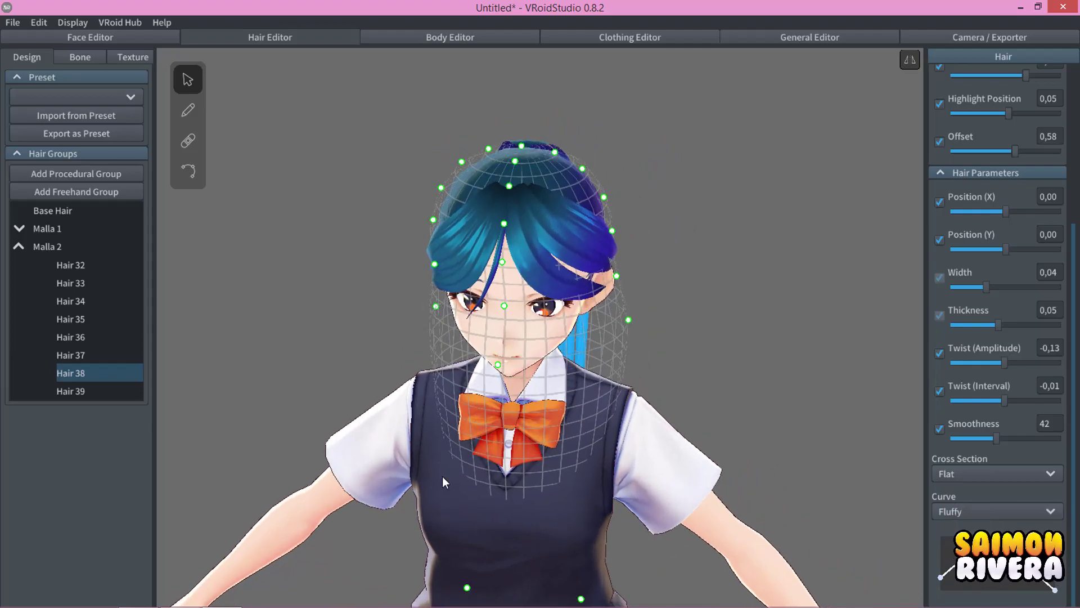
Draw three more Malla 2 strands from the crown down the side and back.
left_click(188, 110)
mouse_move(720, 235)
right_mouse_down()
mouse_move(688, 241)
mouse_move(522, 203)
right_mouse_up()
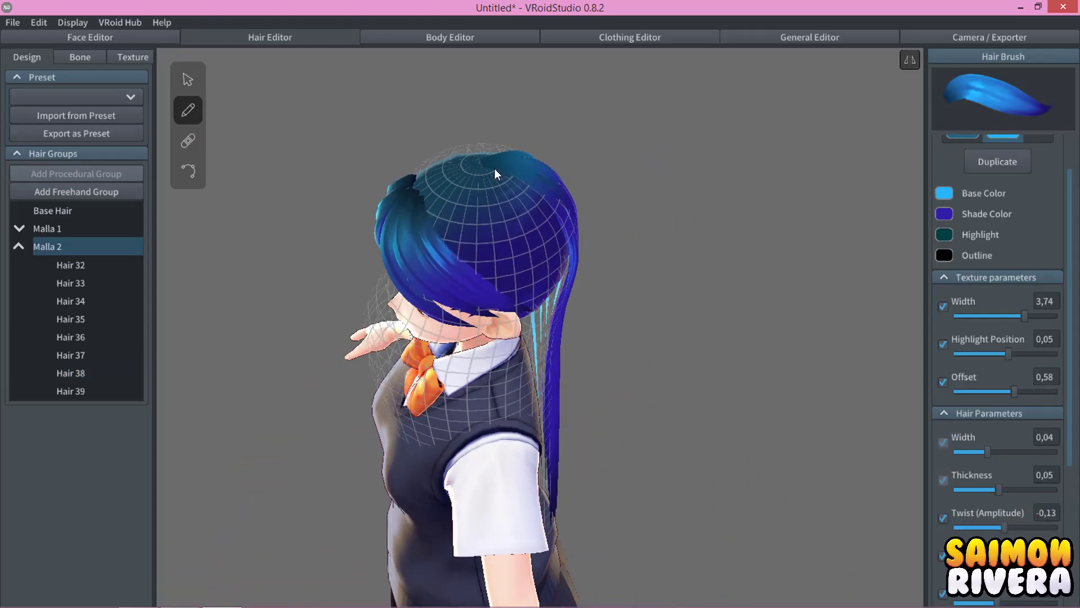
left_click_drag(494, 169, 576, 258)
mouse_move(571, 369)
right_mouse_down()
mouse_move(587, 334)
mouse_move(494, 177)
right_mouse_up()
left_click_drag(493, 276, 549, 530)
left_click_drag(513, 135, 517, 383)
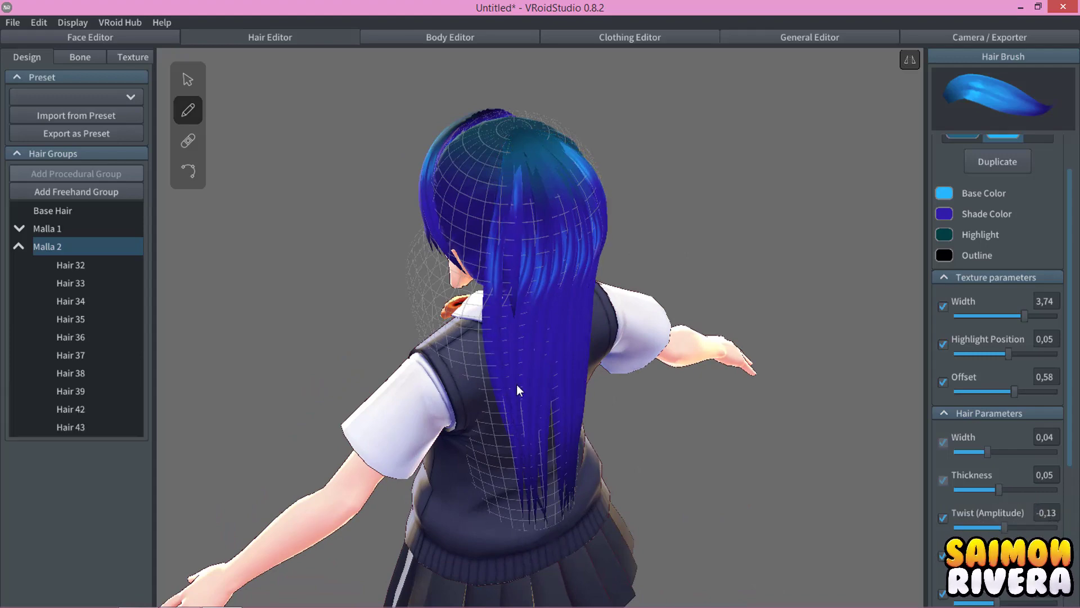
mouse_move(643, 431)
right_mouse_down()
mouse_move(611, 437)
mouse_move(599, 422)
mouse_move(567, 421)
mouse_move(677, 418)
mouse_move(634, 422)
right_mouse_up()
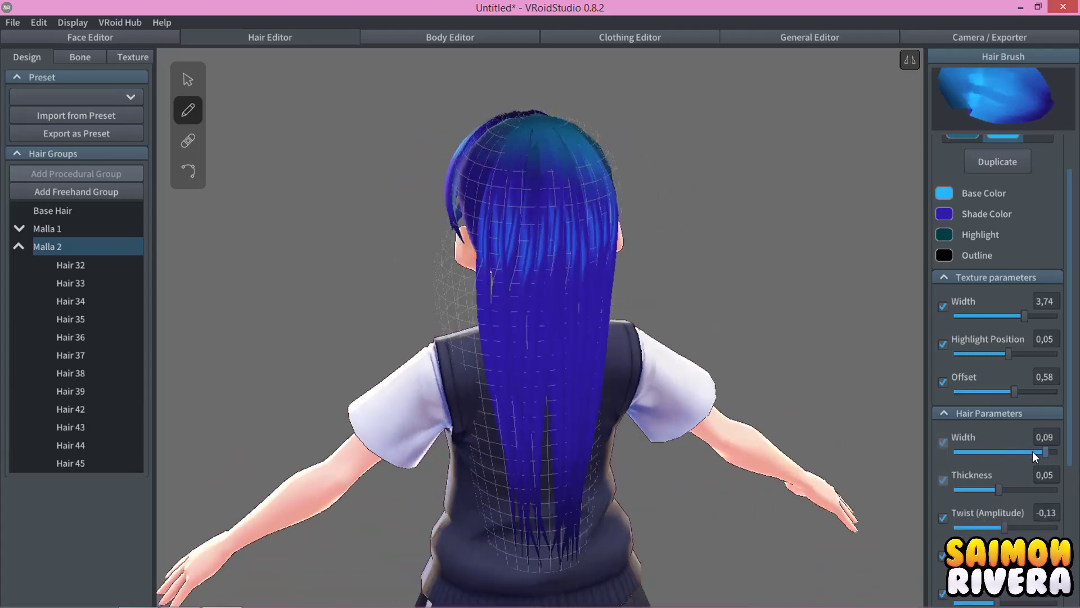
Set strand width to 0.08 and draw three wider strands down the back.
left_click(1032, 451)
right_click_drag(787, 392, 639, 244)
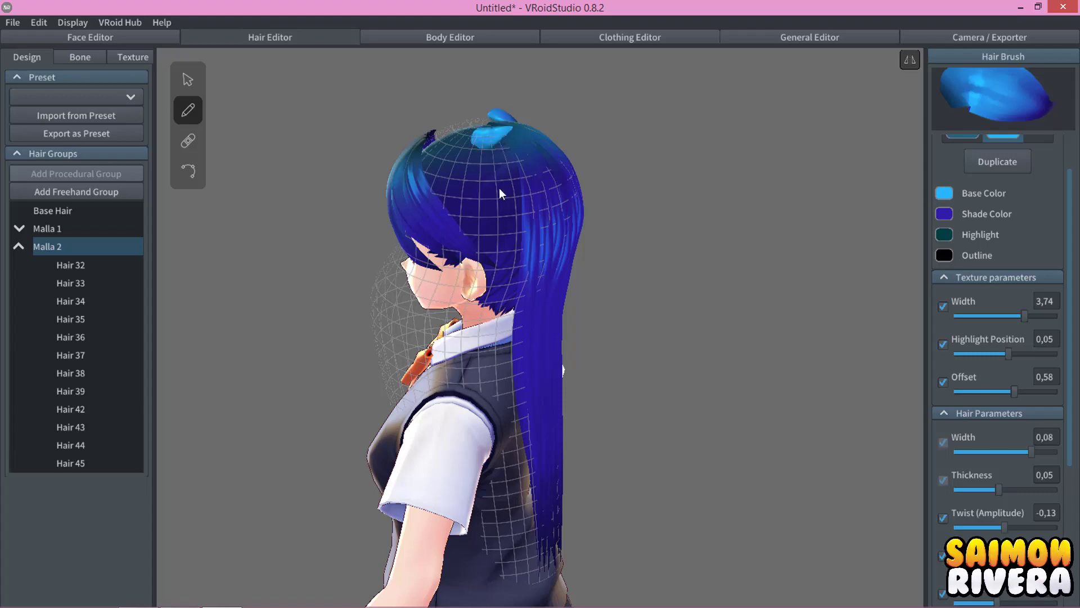
left_click_drag(525, 352, 564, 519)
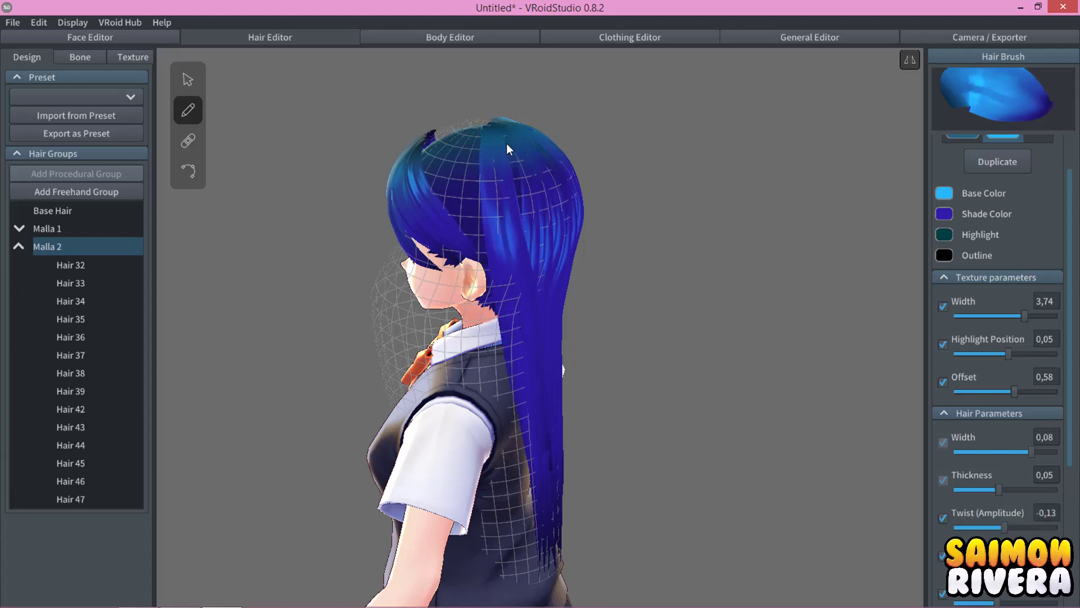
right_click_drag(634, 418, 551, 356)
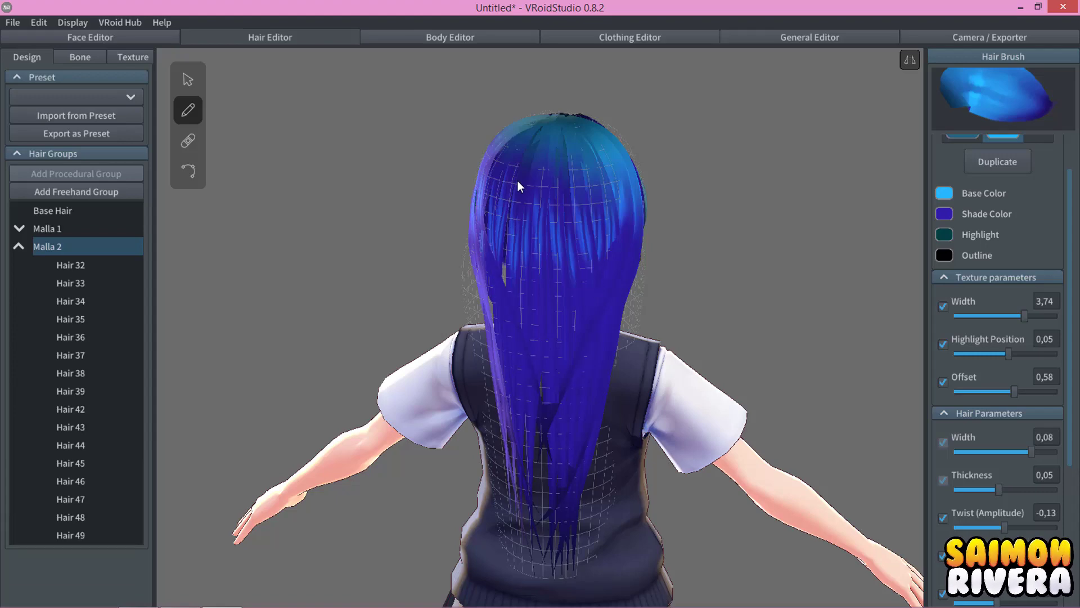
left_click_drag(544, 122, 509, 233)
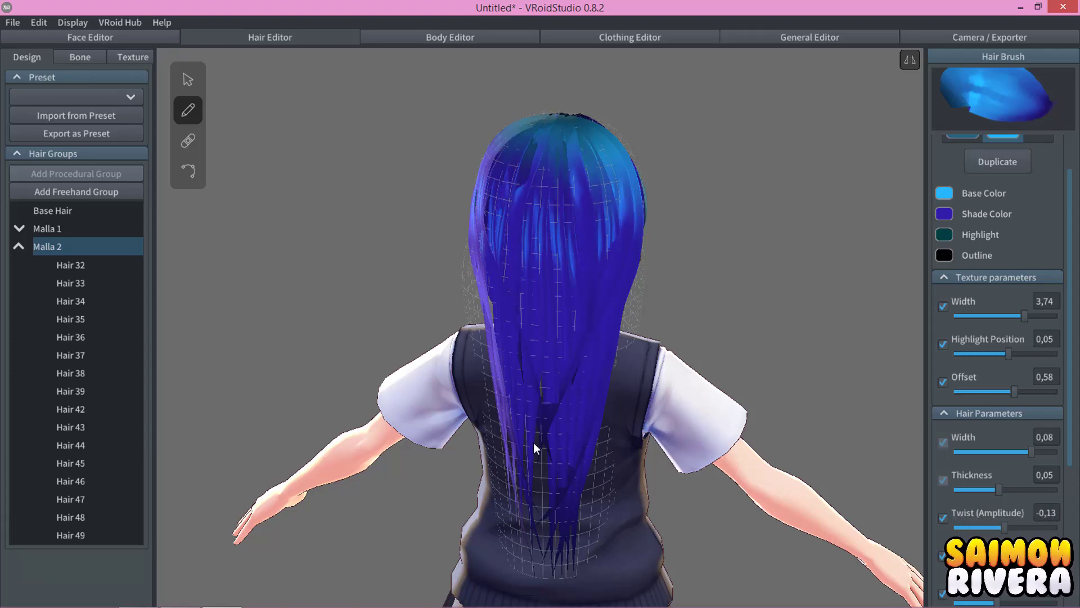
mouse_move(548, 565)
right_mouse_down()
mouse_move(637, 463)
mouse_move(545, 465)
mouse_move(594, 342)
mouse_move(474, 258)
right_mouse_up()
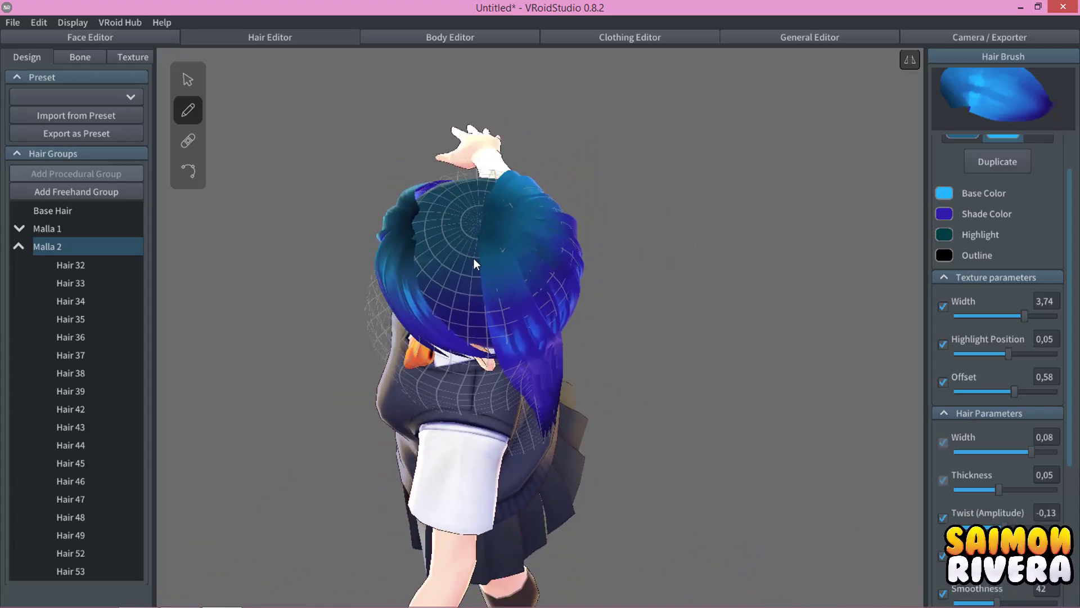
left_click_drag(478, 303, 548, 438)
right_click_drag(595, 511, 609, 413)
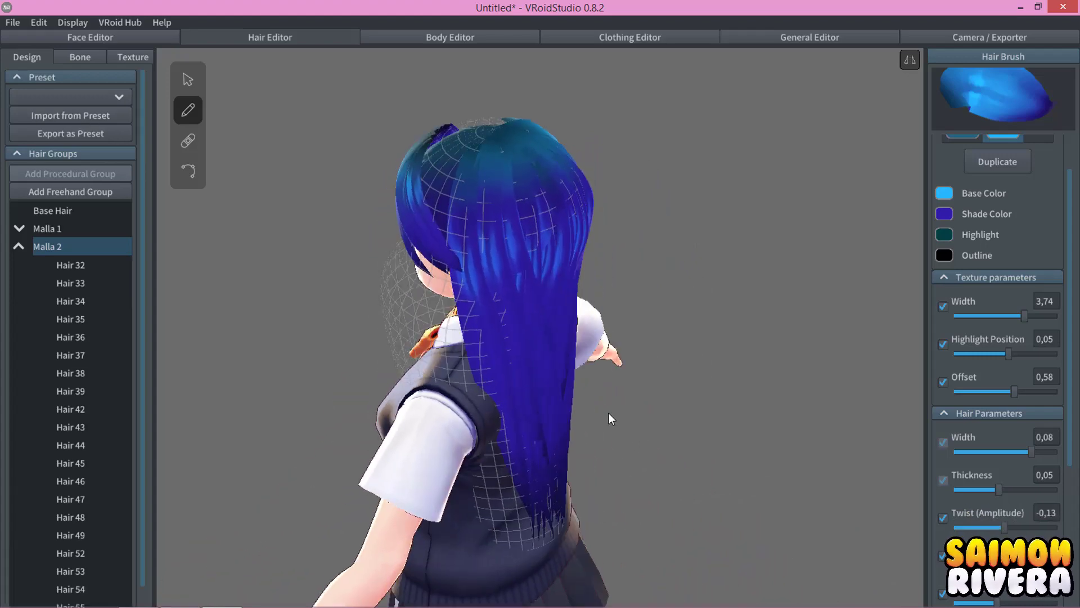
Select Hair 54 and move one of its control points to reshape it.
left_click(188, 79)
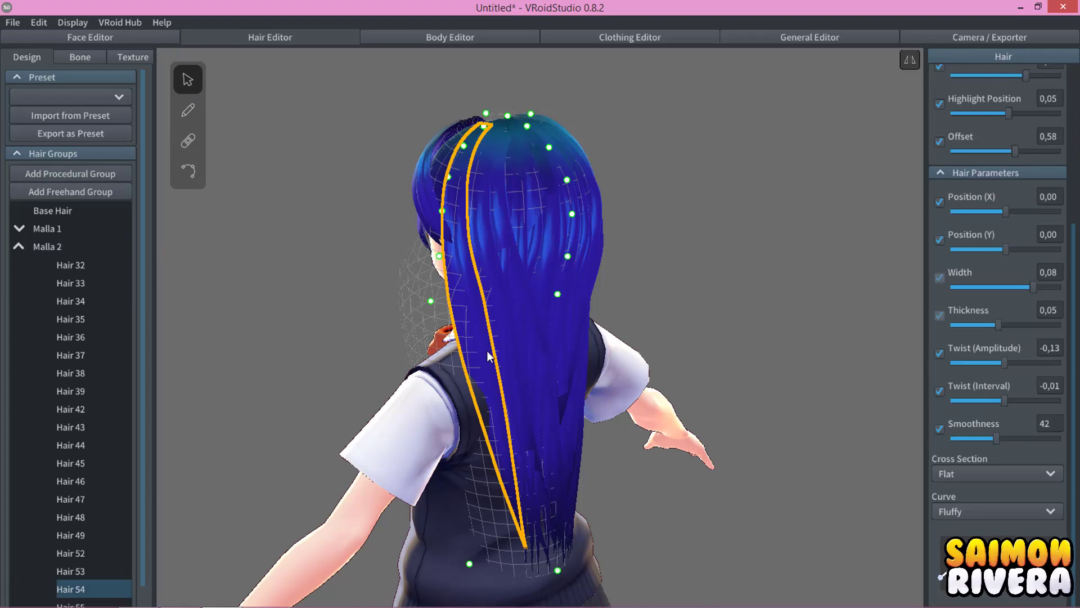
left_click_drag(558, 294, 567, 292)
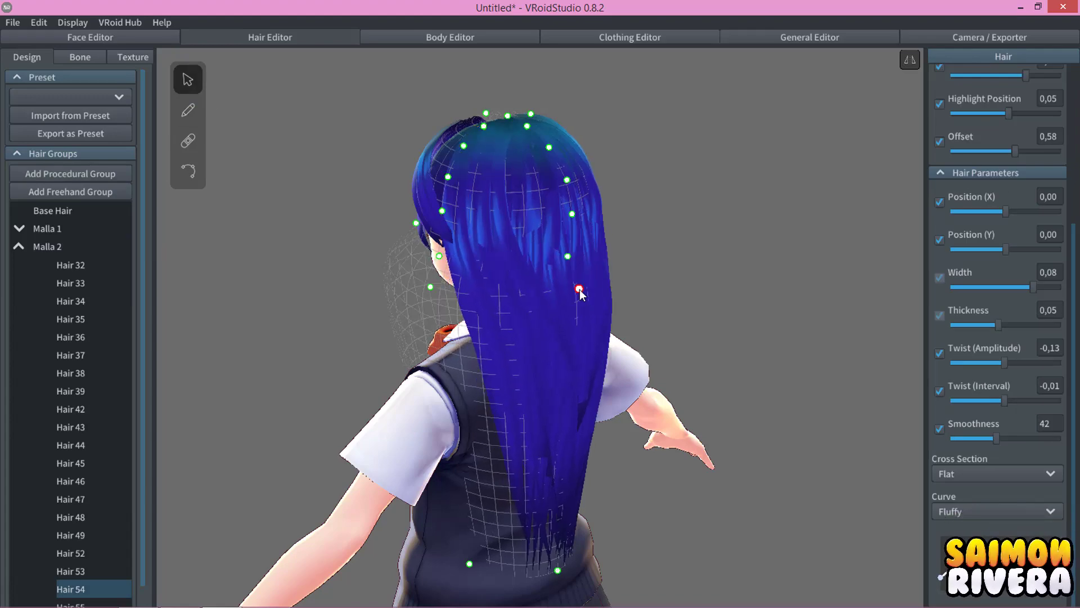
right_click_drag(711, 345, 607, 334)
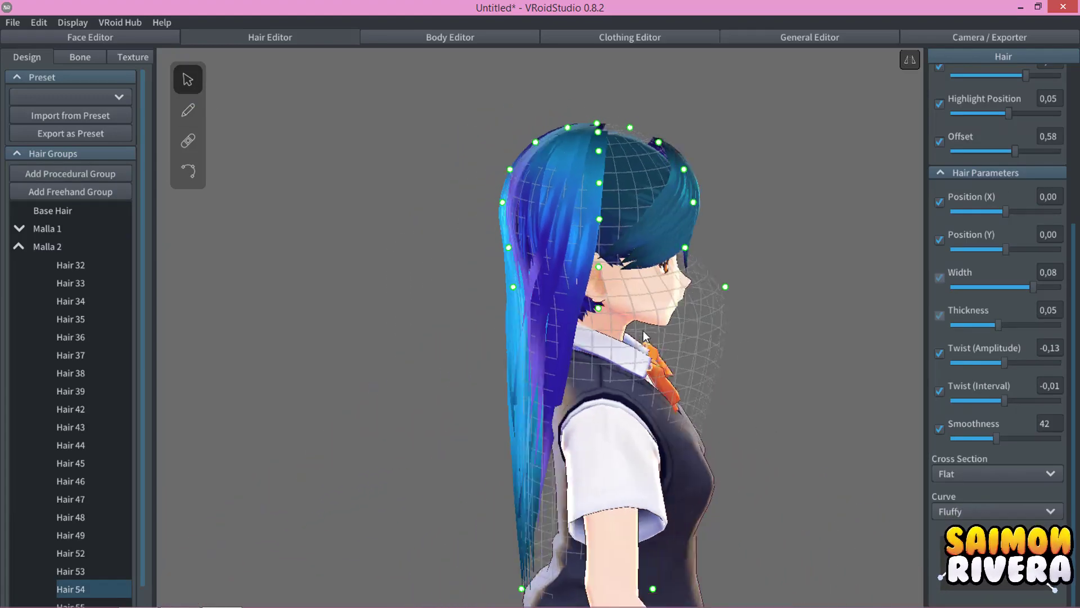
Add a new freehand hair group below Malla 2 and rename it 'Malla 3'.
right_click_drag(719, 323, 667, 316)
left_click(22, 245)
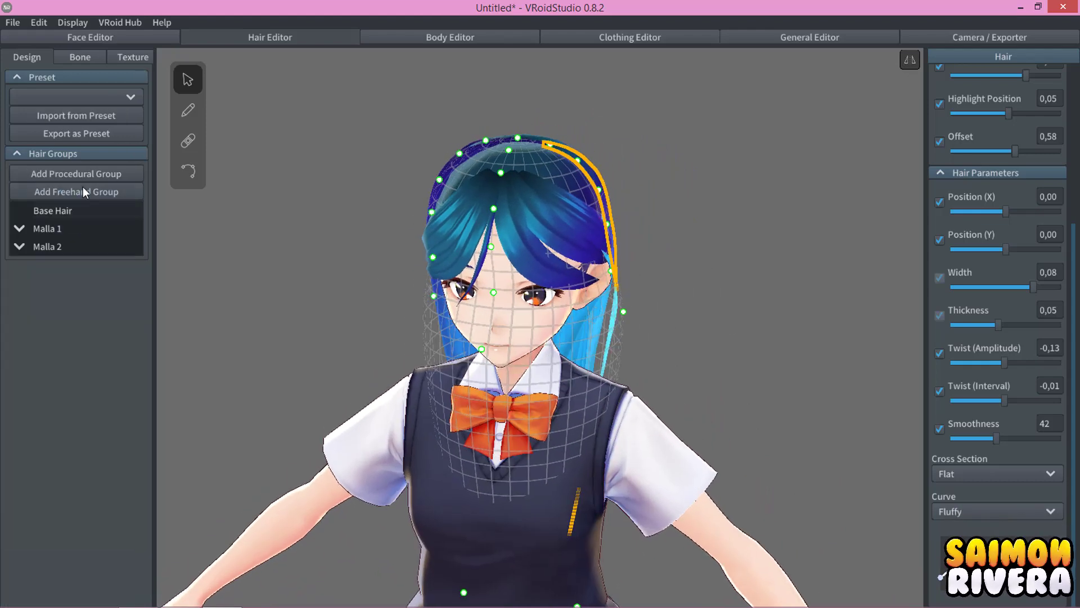
left_click(83, 189)
right_click(63, 258)
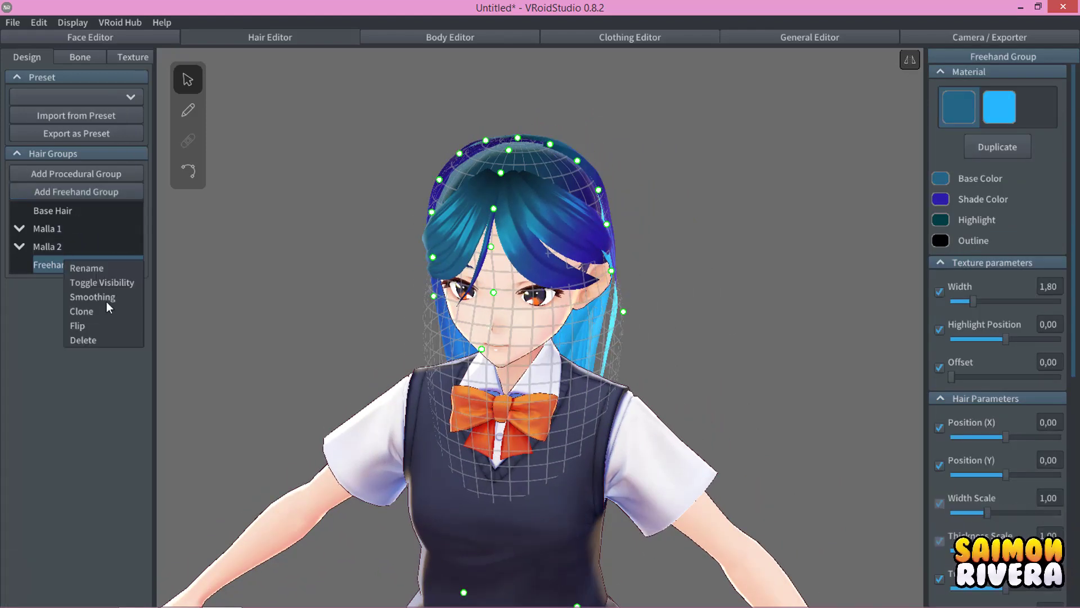
left_click(101, 265)
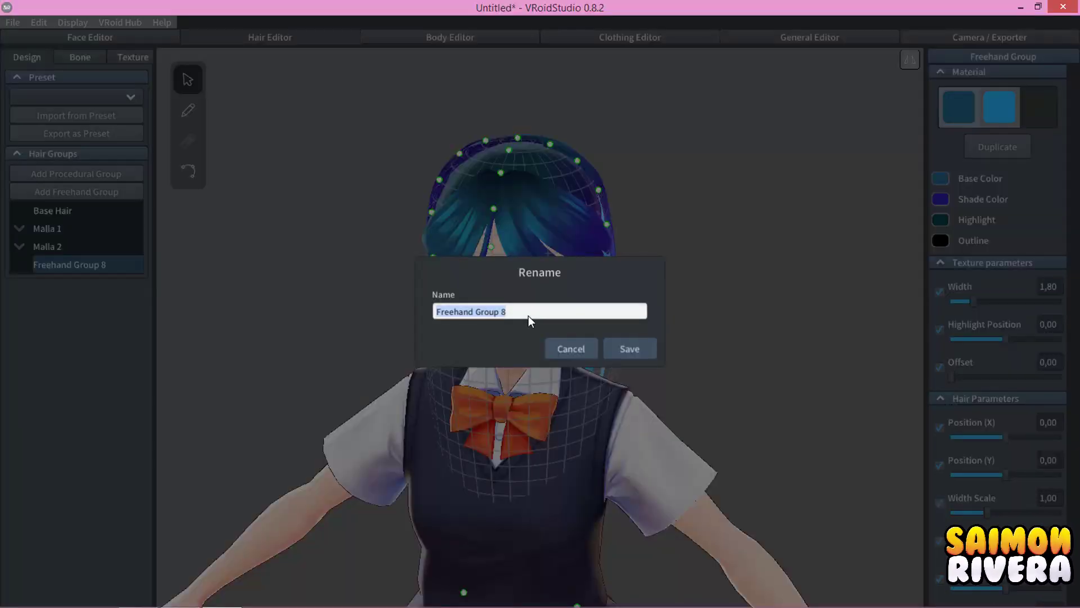
type("Malla 3")
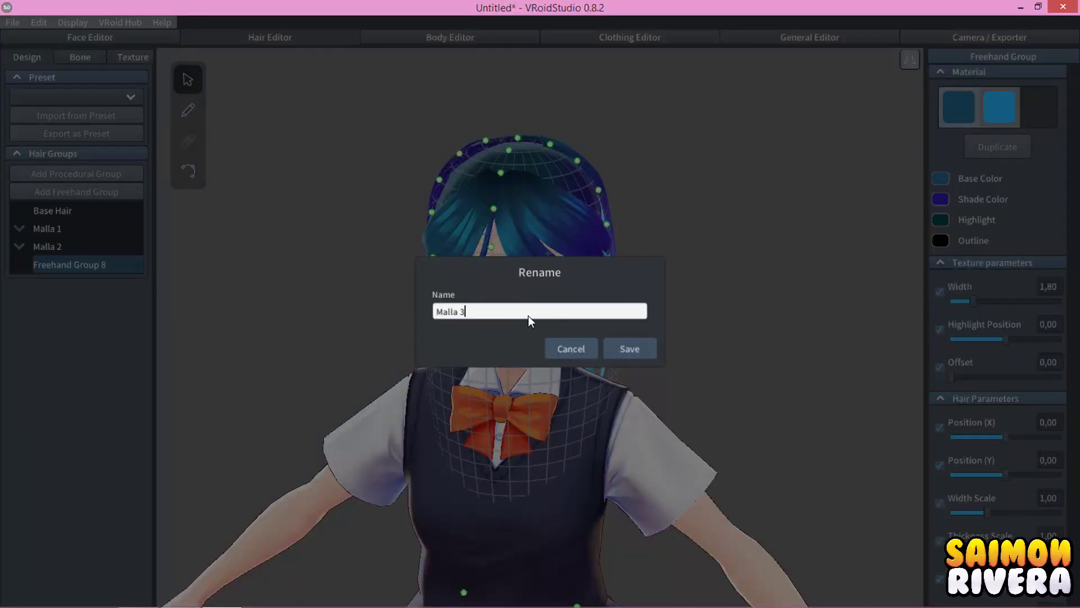
left_click(626, 345)
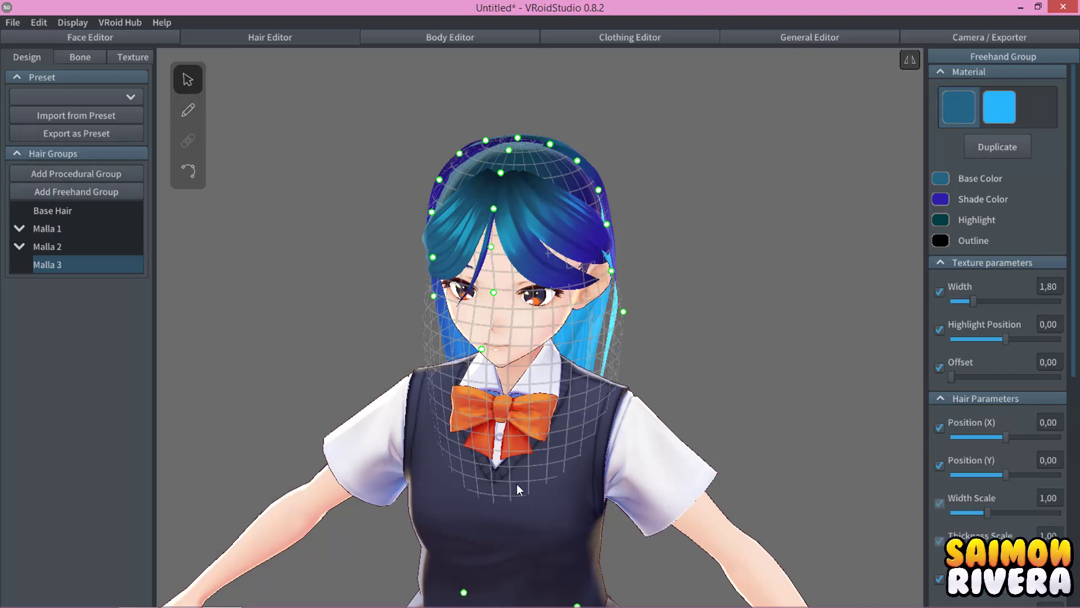
Reshape the Malla 3 guide mesh, raising its bottom to shoulder height and adjusting points around the head.
middle_click_drag(564, 566, 572, 543)
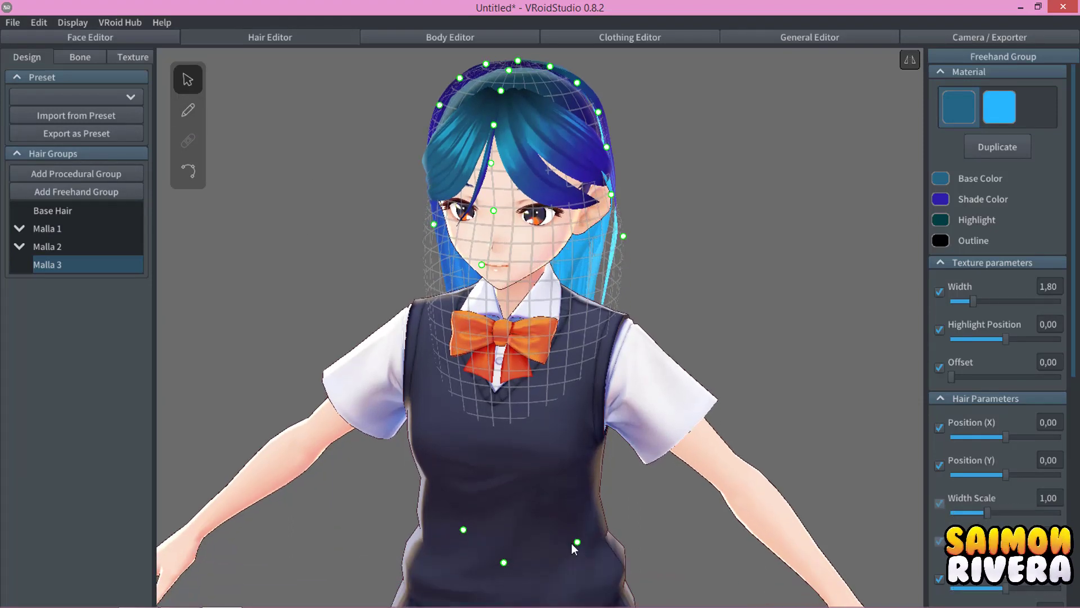
mouse_move(577, 543)
left_mouse_down()
mouse_move(606, 456)
mouse_move(633, 224)
mouse_move(669, 327)
left_mouse_up()
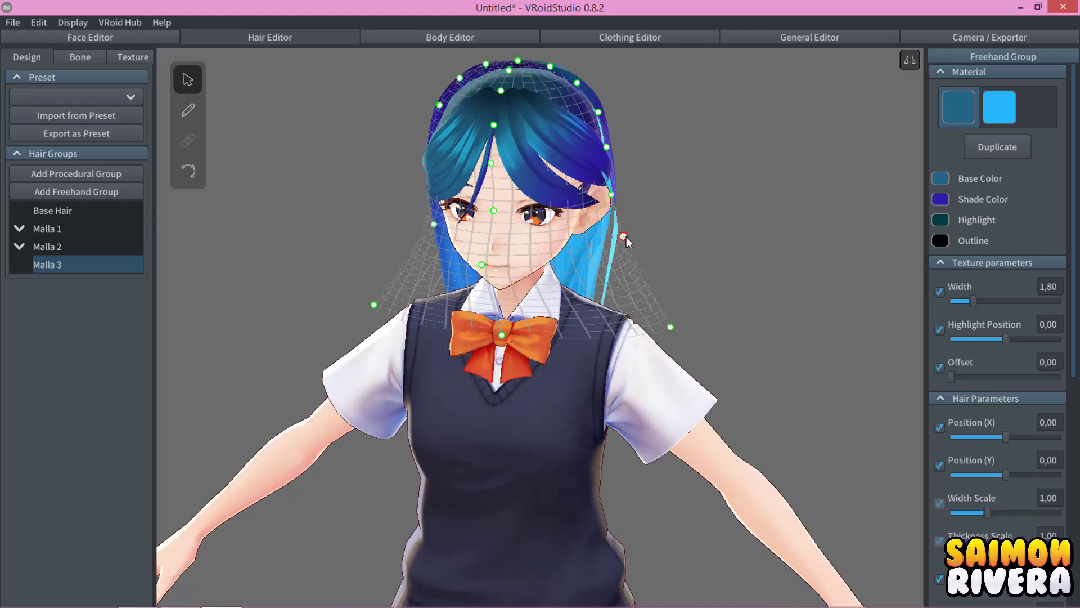
mouse_move(627, 237)
left_mouse_down()
mouse_move(651, 120)
mouse_move(654, 161)
left_mouse_up()
right_click_drag(678, 117, 629, 180)
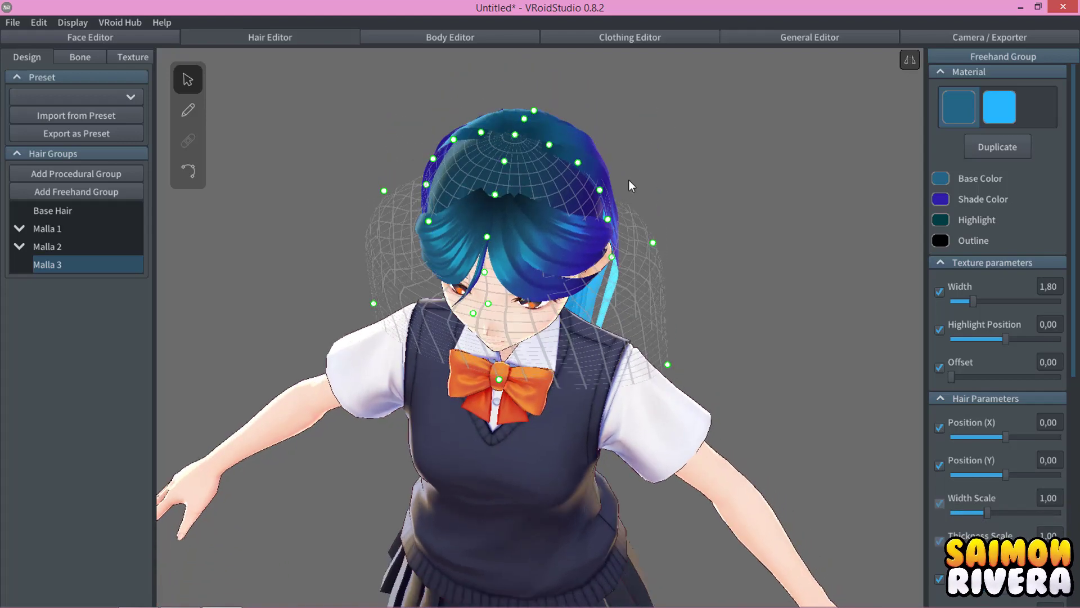
mouse_move(601, 191)
left_mouse_down()
mouse_move(606, 156)
mouse_move(583, 140)
left_mouse_up()
right_click_drag(730, 184, 620, 157)
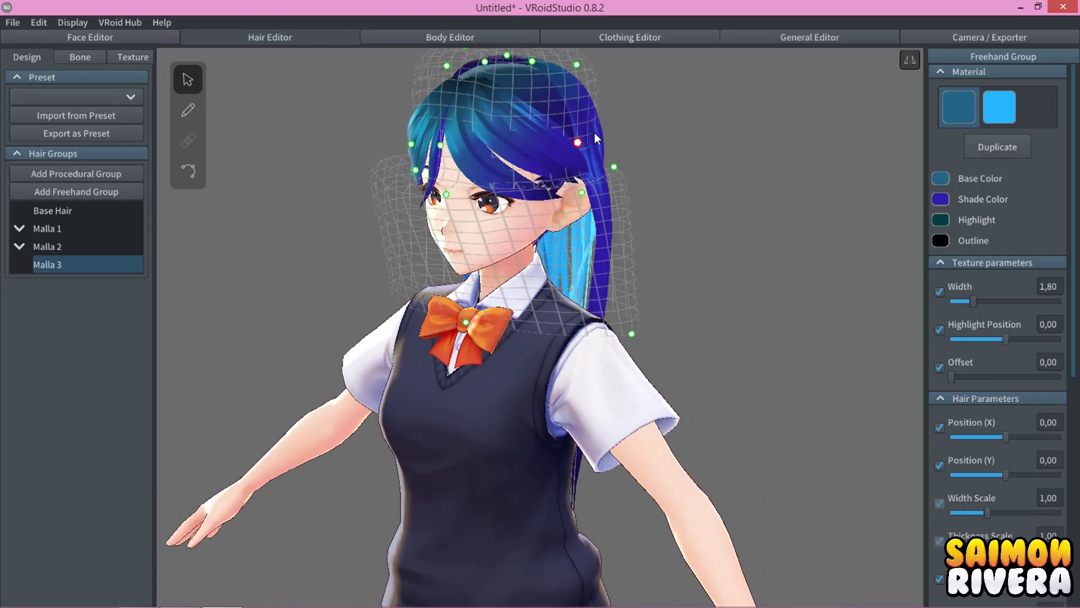
mouse_move(595, 133)
left_mouse_down()
mouse_move(624, 149)
mouse_move(618, 170)
mouse_move(624, 150)
left_mouse_up()
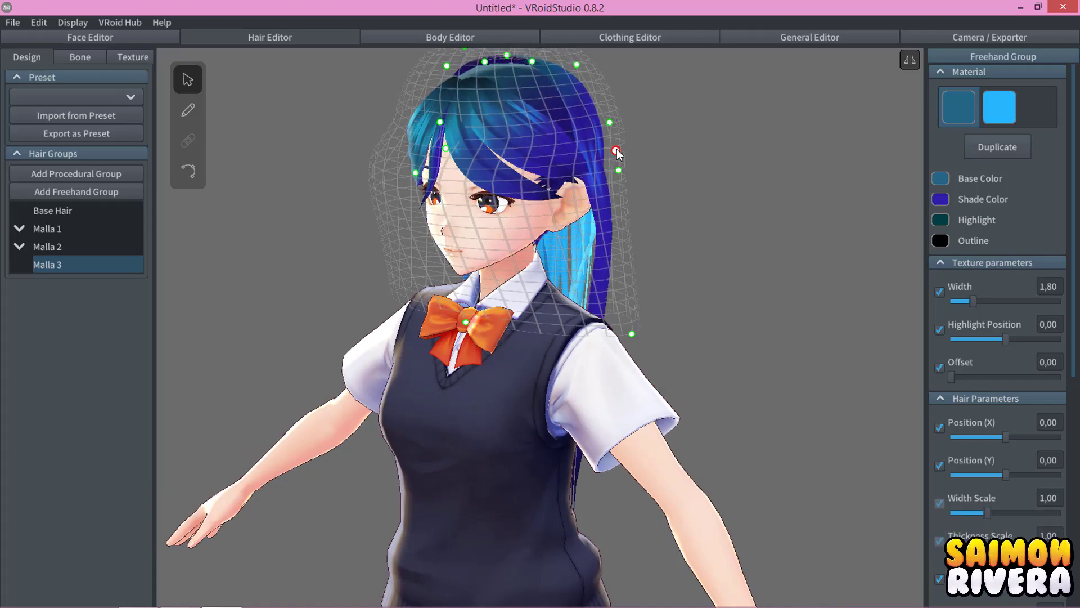
right_click_drag(617, 153, 563, 216)
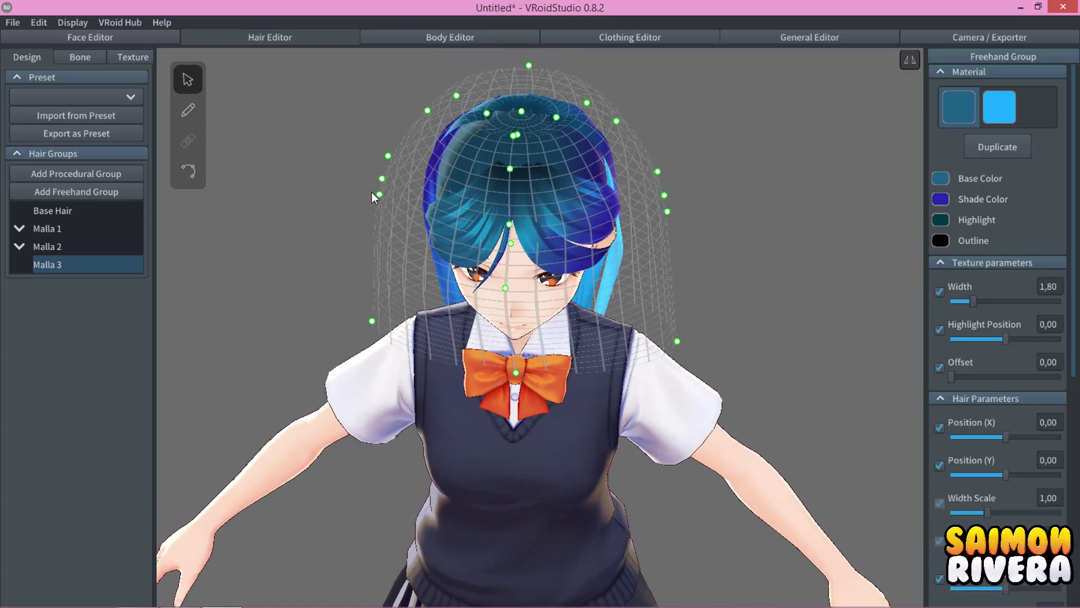
mouse_move(378, 194)
left_mouse_down()
mouse_move(404, 194)
mouse_move(409, 153)
left_mouse_up()
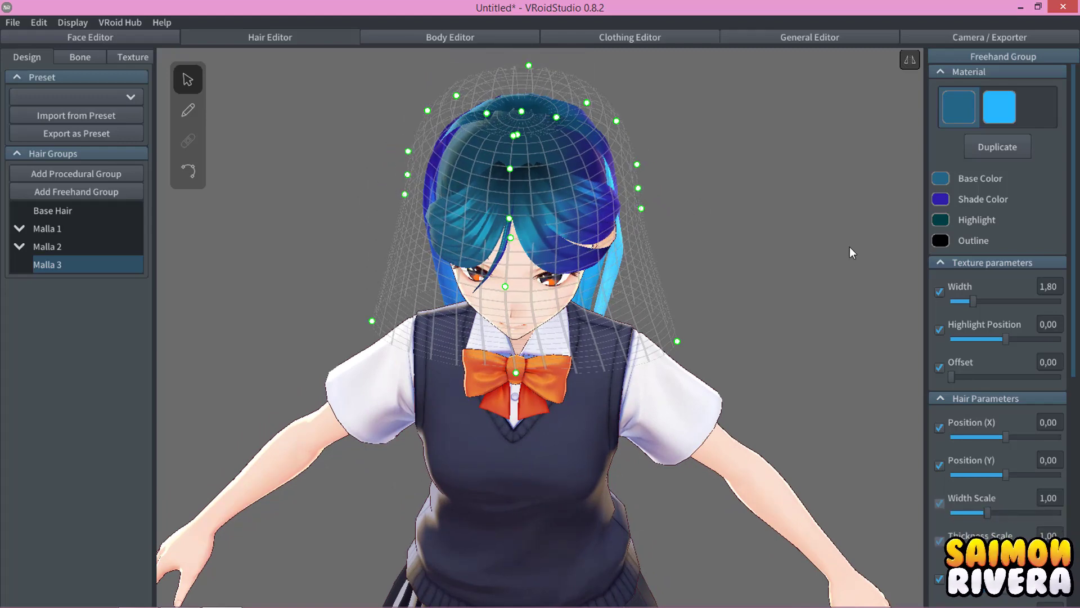
right_click_drag(850, 248, 842, 248)
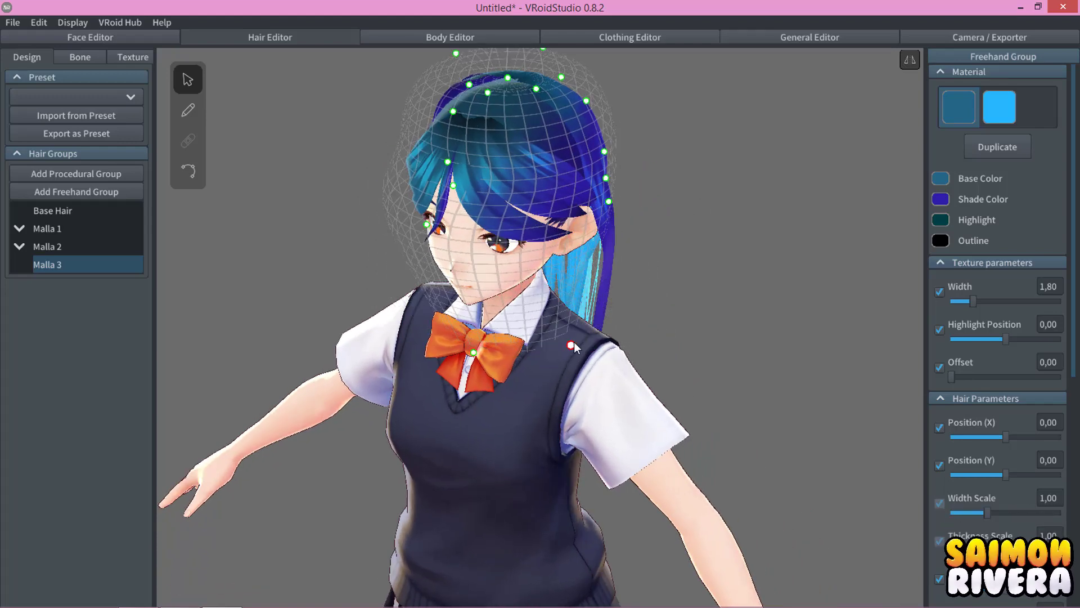
mouse_move(748, 279)
right_mouse_down()
mouse_move(744, 302)
mouse_move(749, 284)
right_mouse_up()
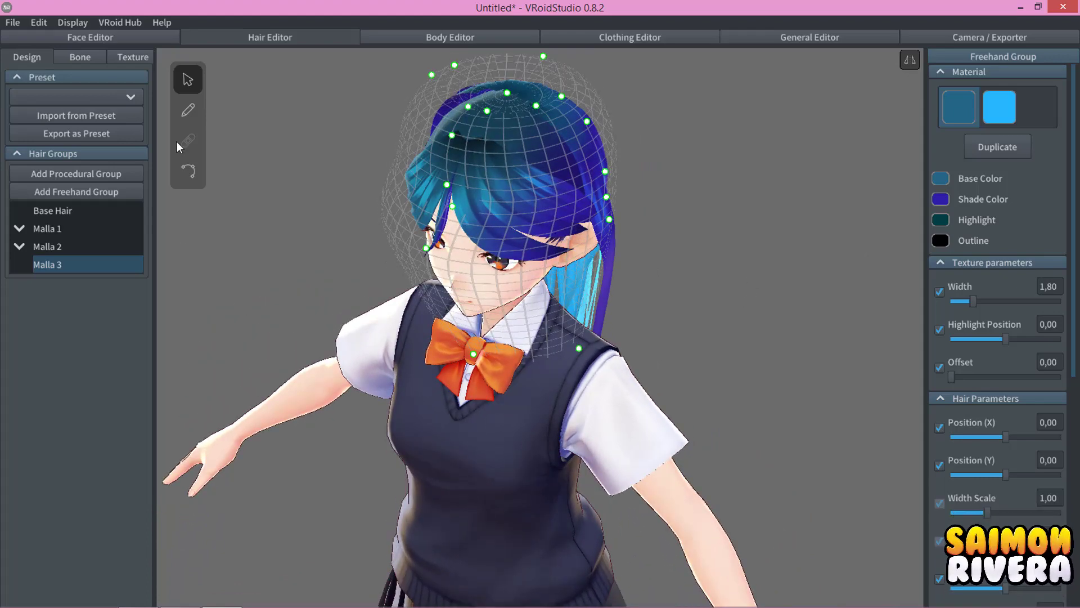
Brush six new strands, Hair 56 to Hair 61, across the crown in Malla 3.
key("b")
left_click_drag(538, 103, 608, 190)
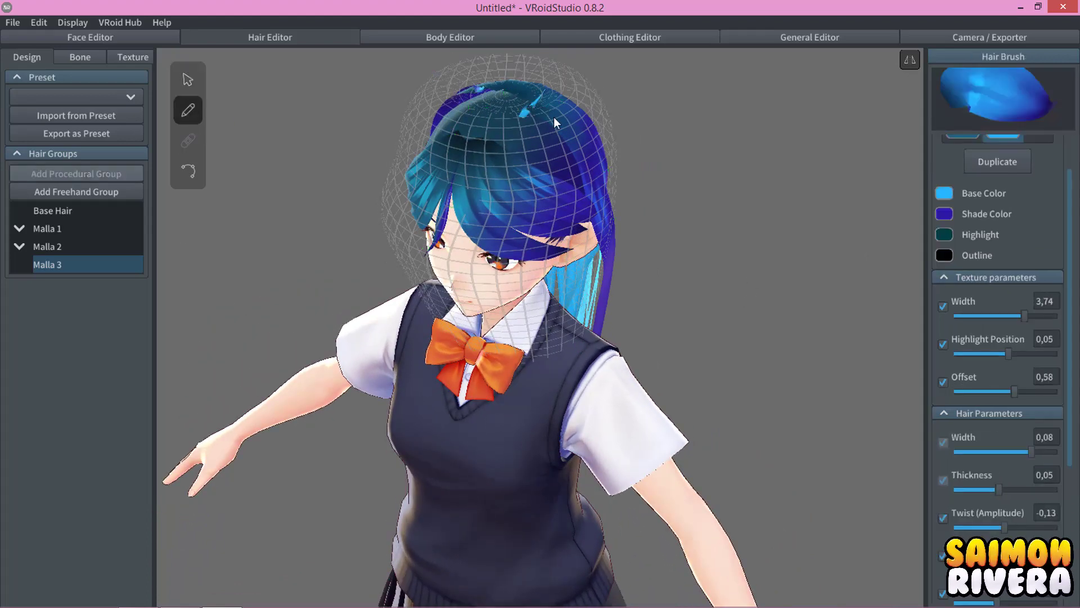
mouse_move(616, 298)
right_mouse_down()
mouse_move(632, 249)
mouse_move(418, 261)
right_mouse_up()
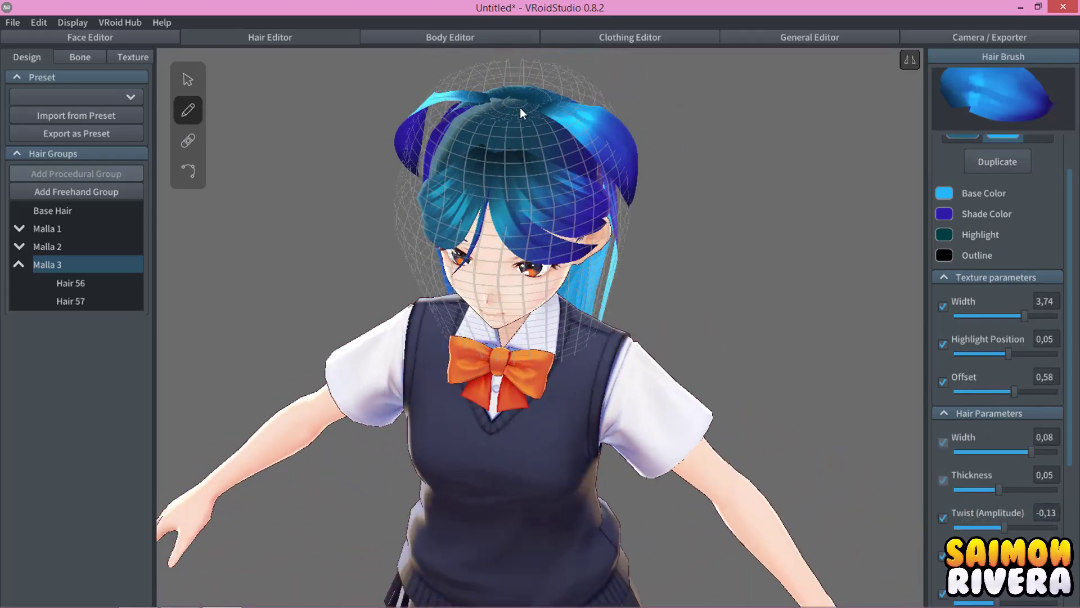
mouse_move(525, 109)
left_mouse_down()
mouse_move(583, 145)
mouse_move(661, 270)
left_mouse_up()
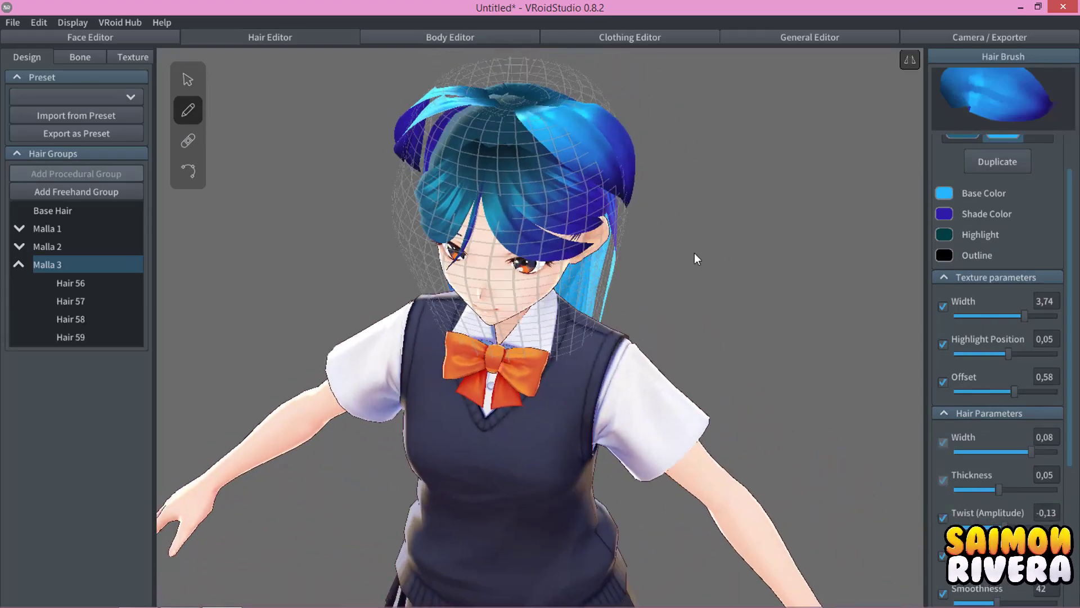
mouse_move(695, 252)
right_mouse_down()
mouse_move(606, 265)
mouse_move(549, 245)
right_mouse_up()
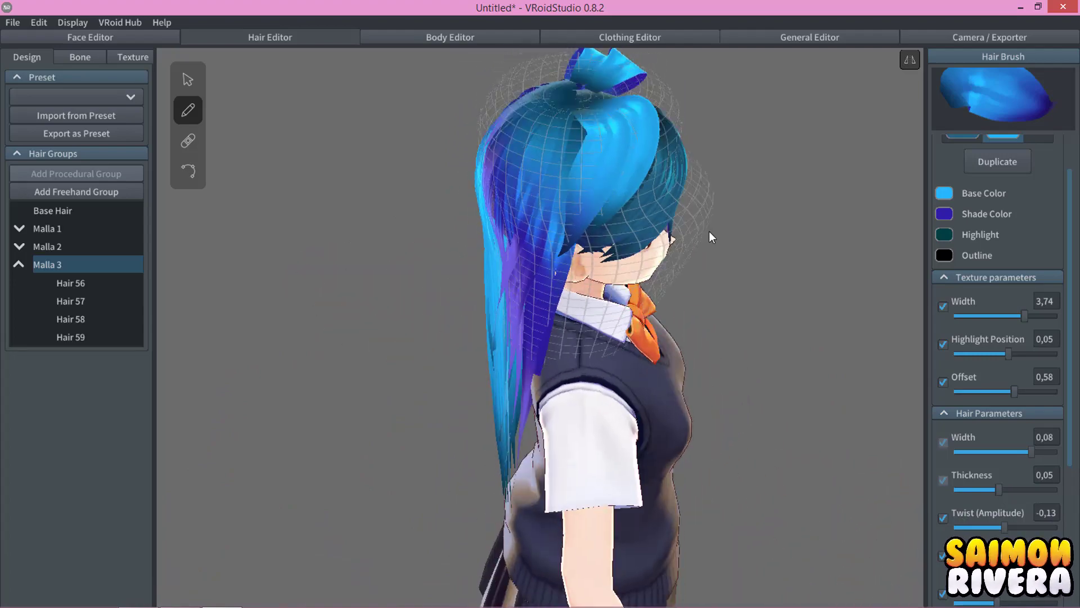
right_click_drag(709, 231, 583, 184)
left_click_drag(562, 302, 565, 332)
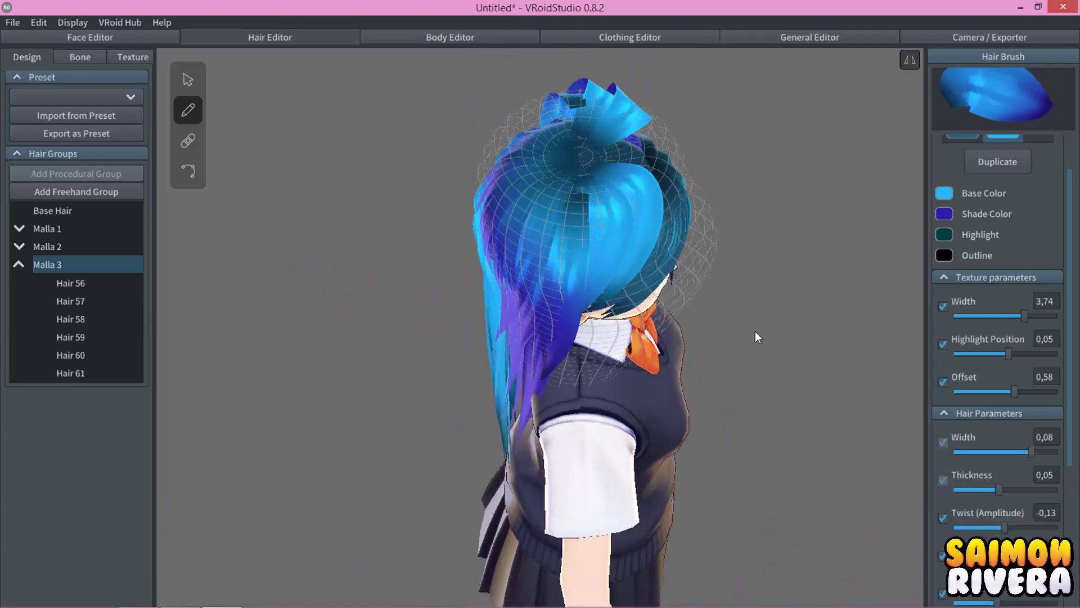
right_click_drag(755, 331, 647, 315)
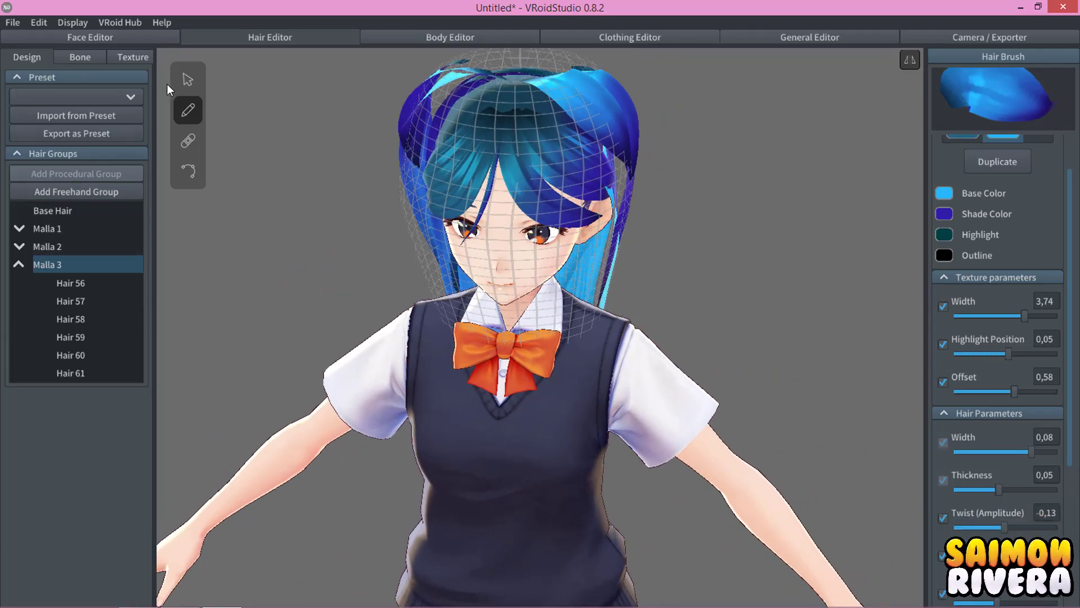
left_click(188, 79)
Reshape Hair 56 and the bangs strand by dragging control points, undoing one bad move.
left_click(626, 141)
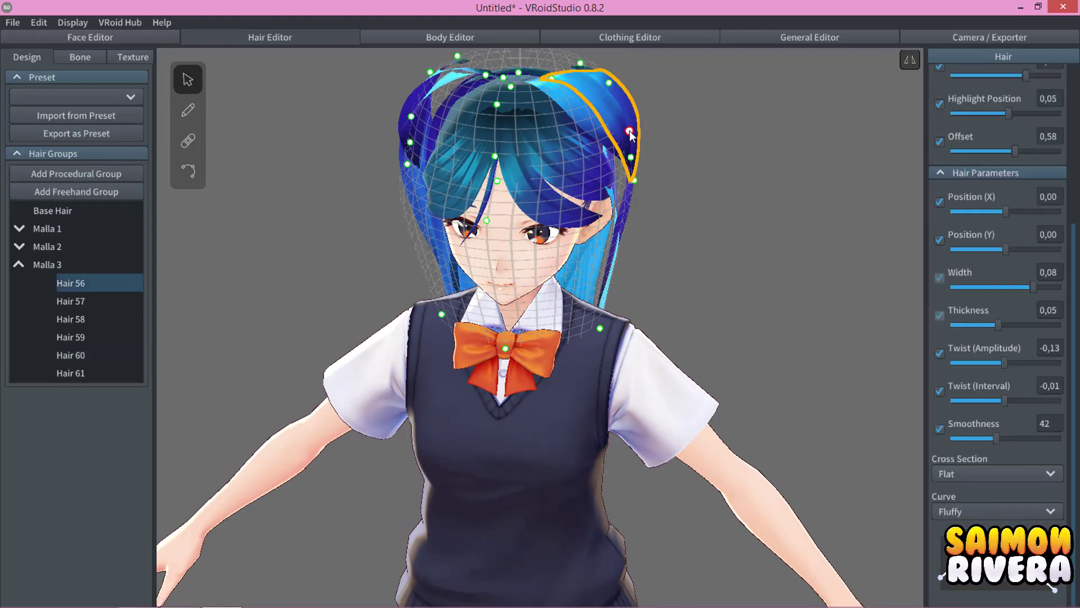
mouse_move(630, 131)
left_mouse_down()
mouse_move(610, 139)
mouse_move(623, 167)
left_mouse_up()
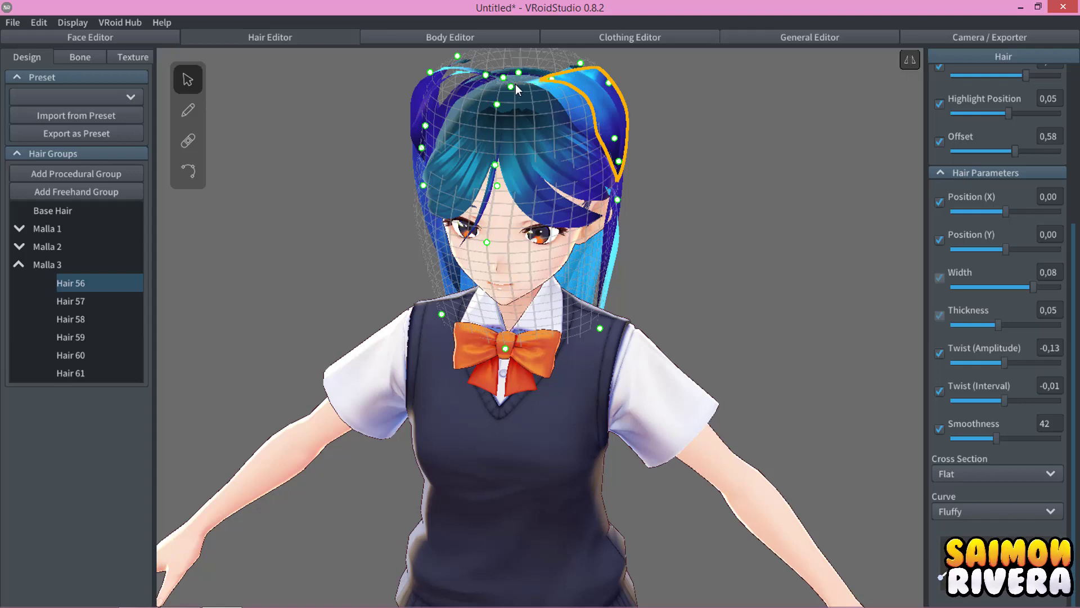
left_click_drag(513, 98, 519, 77)
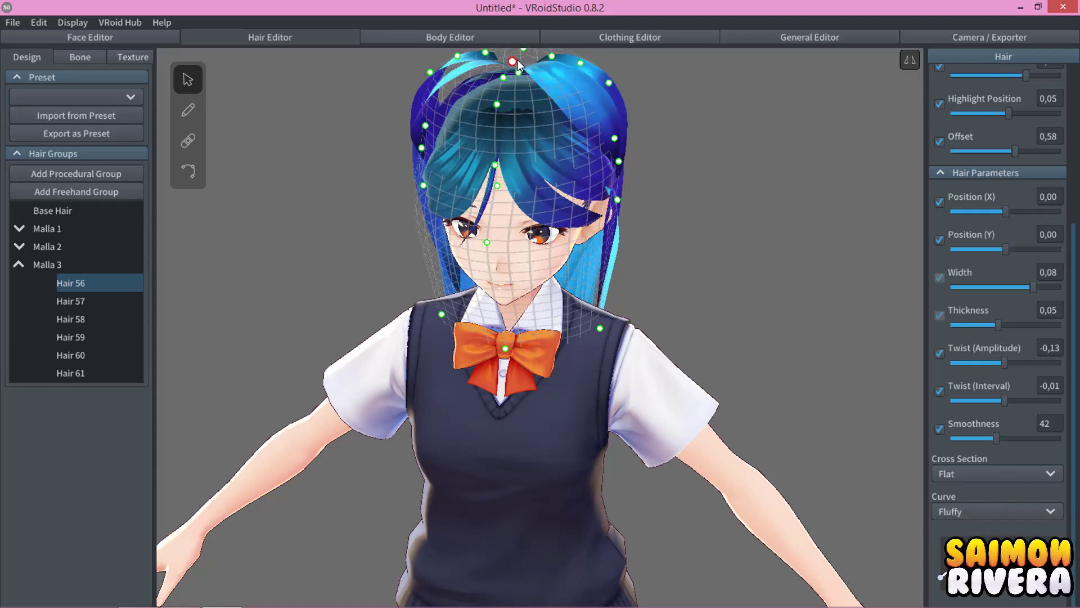
key("ctrl+z")
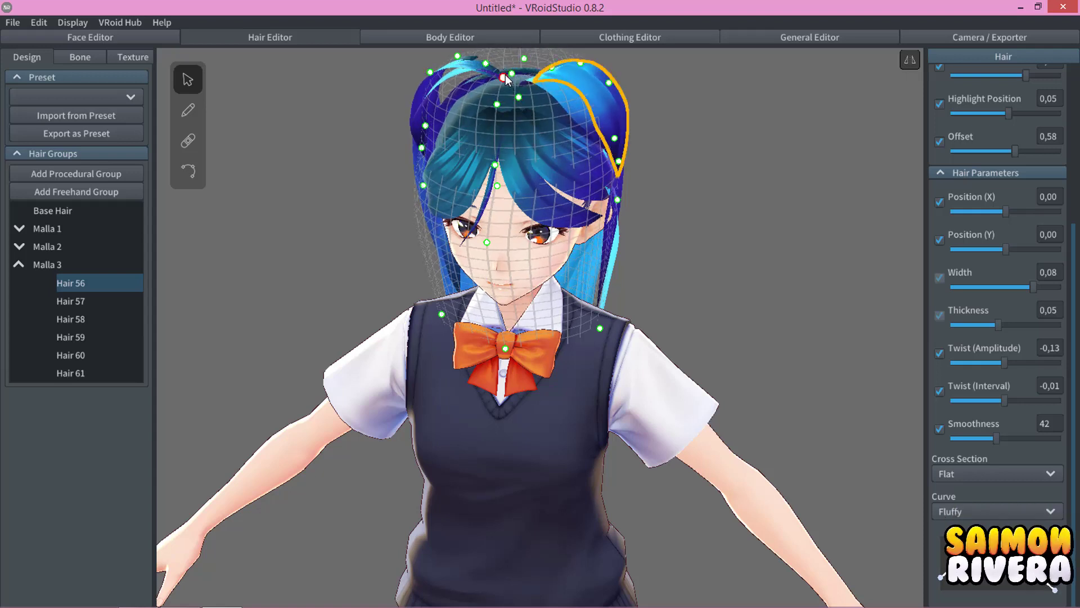
left_click_drag(506, 79, 507, 105)
left_click_drag(427, 128, 440, 143)
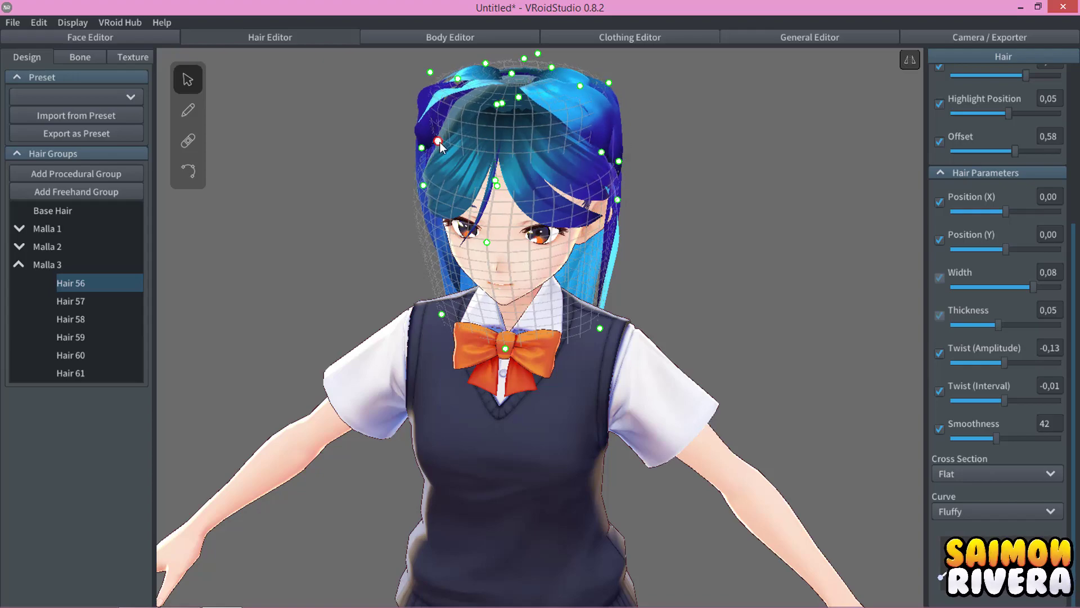
mouse_move(448, 146)
right_mouse_down()
mouse_move(480, 204)
mouse_move(565, 147)
right_mouse_up()
left_click_drag(570, 152, 562, 153)
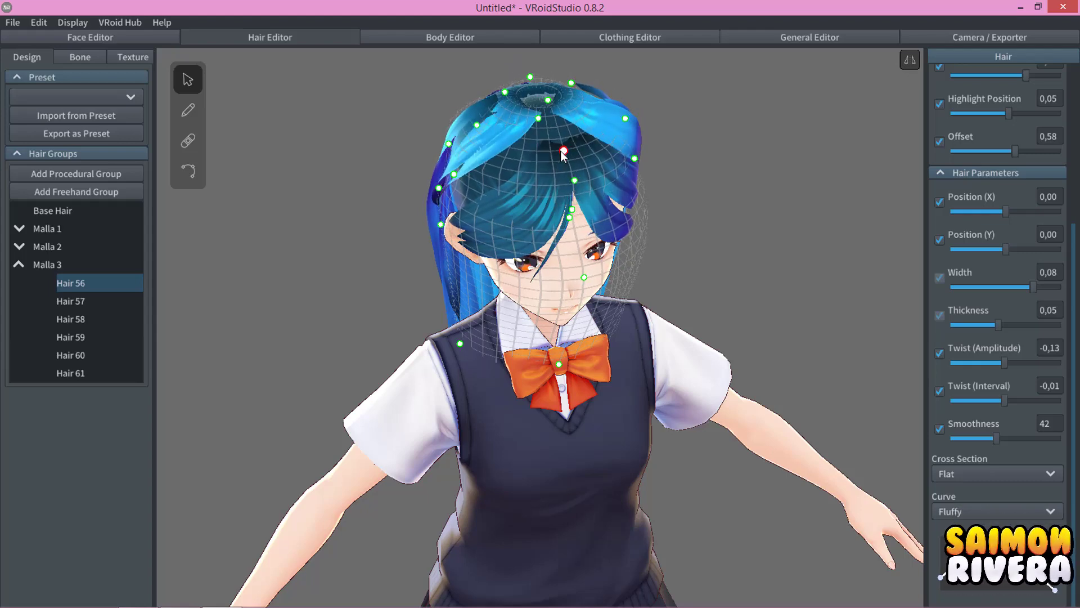
left_click_drag(457, 206, 450, 202)
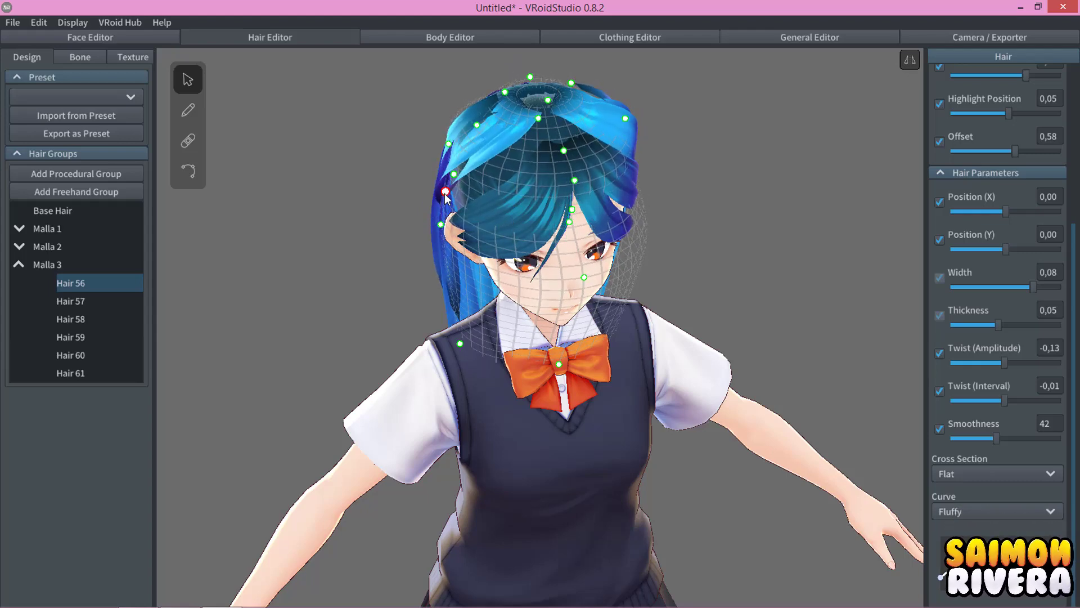
right_click_drag(720, 282, 711, 274)
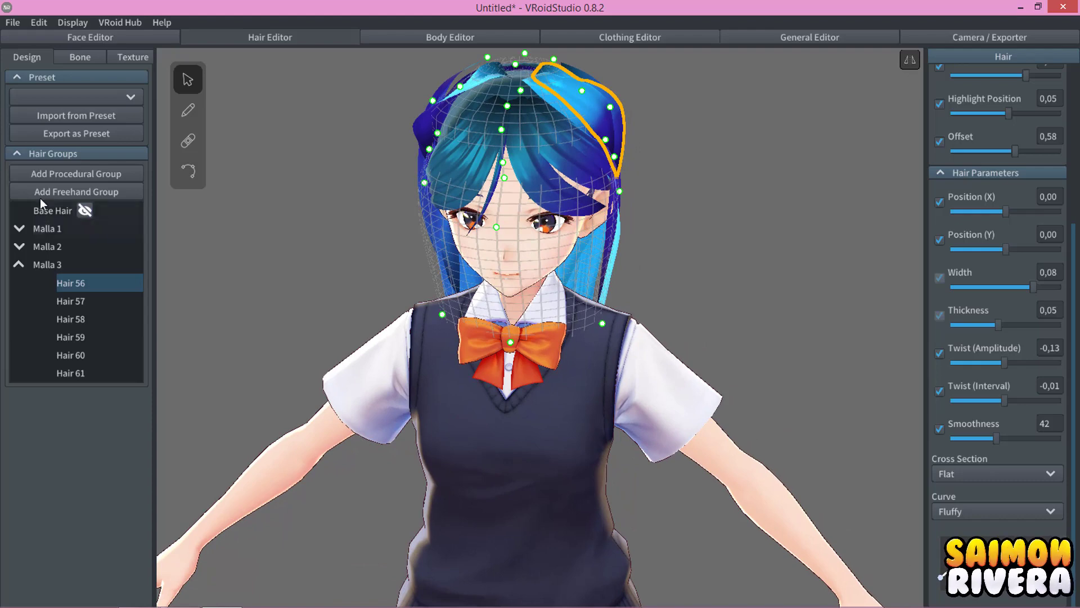
Collapse the Malla 3 strand list and make Malla 1 the active hair group.
left_click(49, 215)
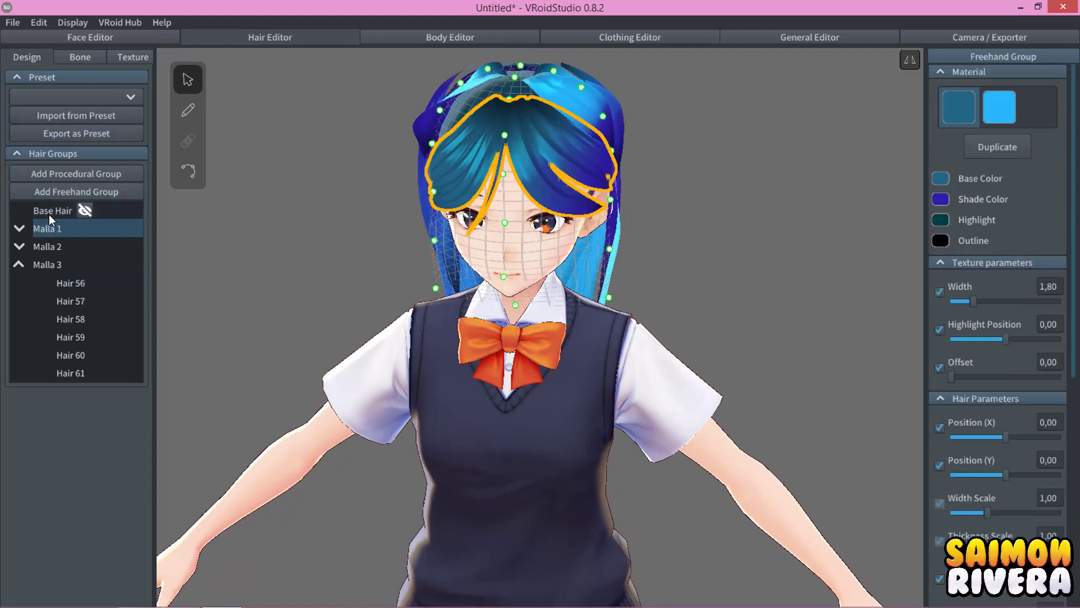
right_click_drag(578, 228, 2, 260)
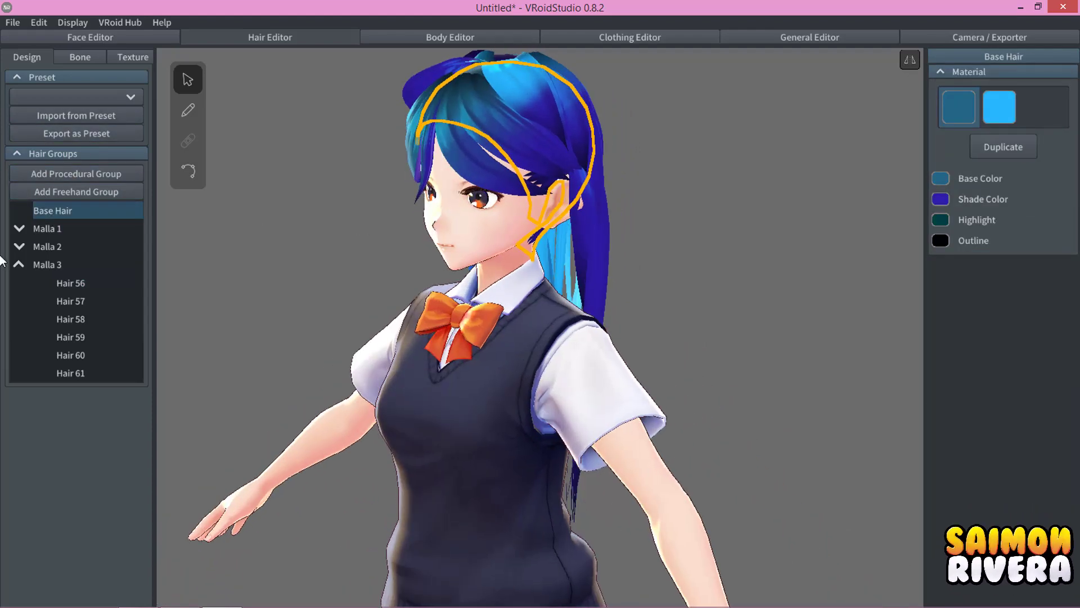
left_click(19, 264)
mouse_move(52, 211)
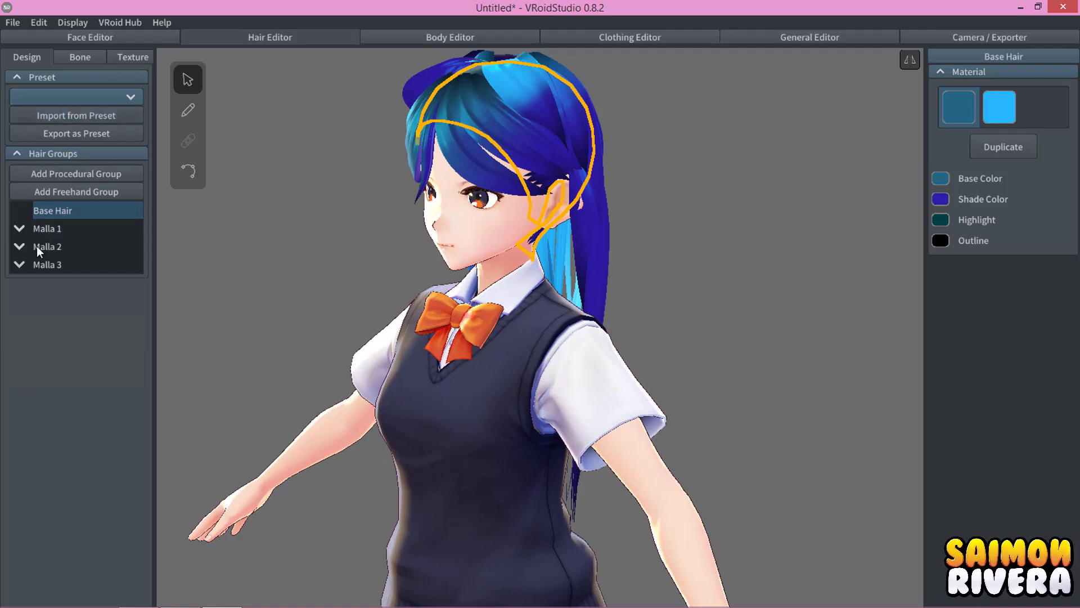
left_click(182, 111)
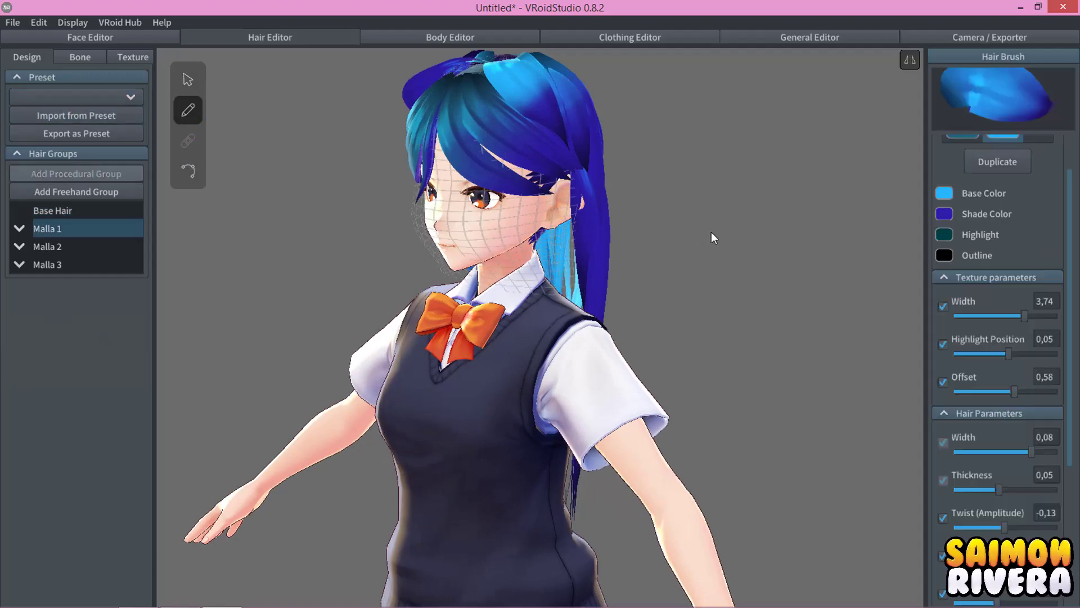
mouse_move(711, 232)
right_mouse_down()
mouse_move(789, 212)
mouse_move(882, 250)
mouse_move(991, 211)
mouse_move(665, 241)
mouse_move(749, 226)
mouse_move(728, 236)
right_mouse_up()
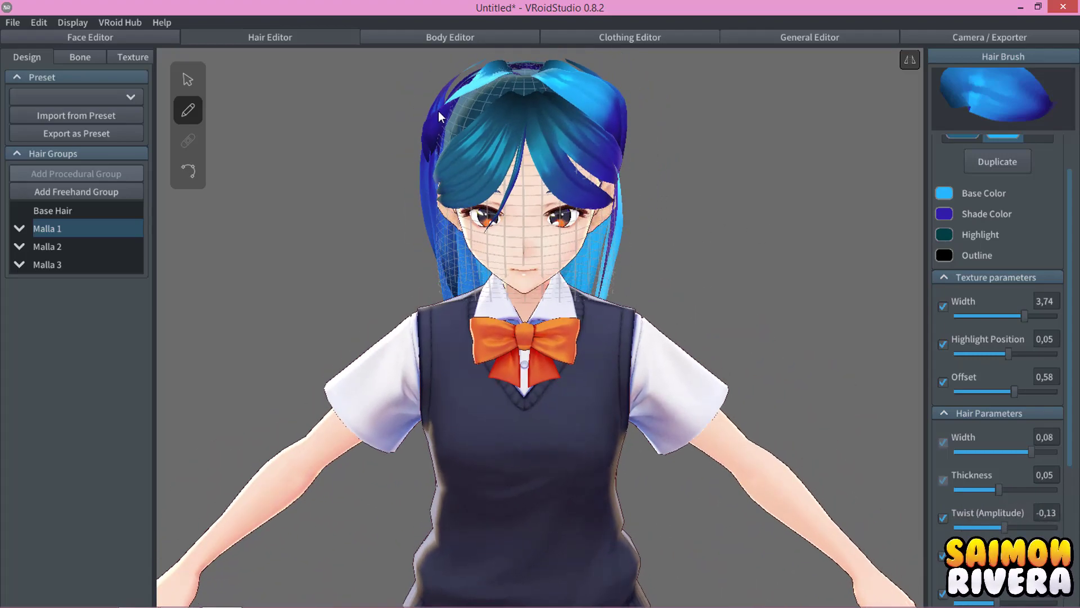
Switch to the Body Editor and zoom out to view the full body.
left_click(454, 39)
scroll(567, 173, "down", 3)
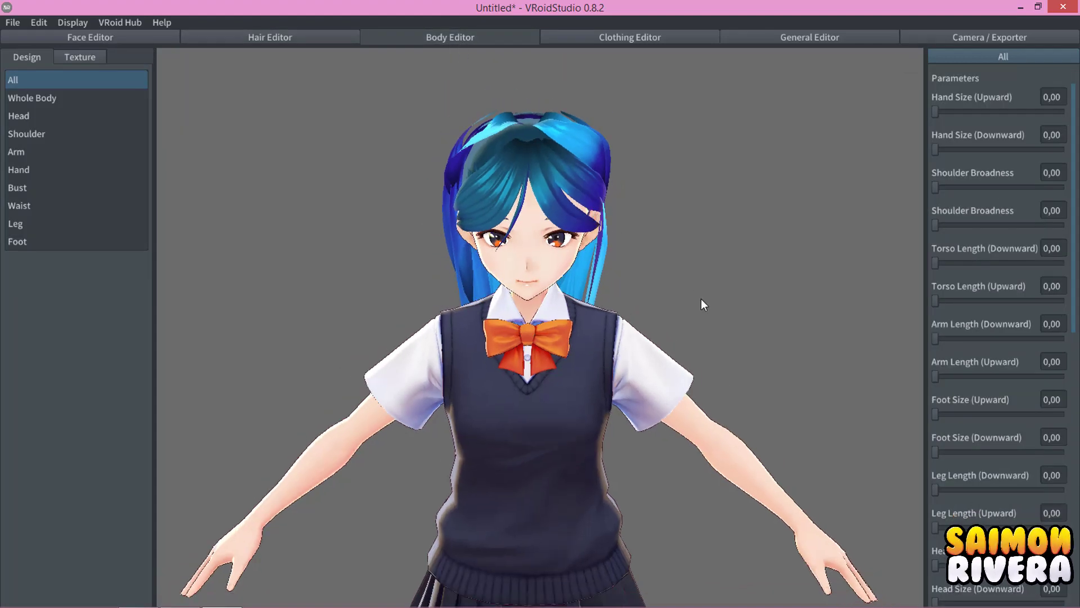
mouse_move(701, 298)
right_mouse_down()
mouse_move(690, 252)
mouse_move(635, 265)
mouse_move(711, 265)
right_mouse_up()
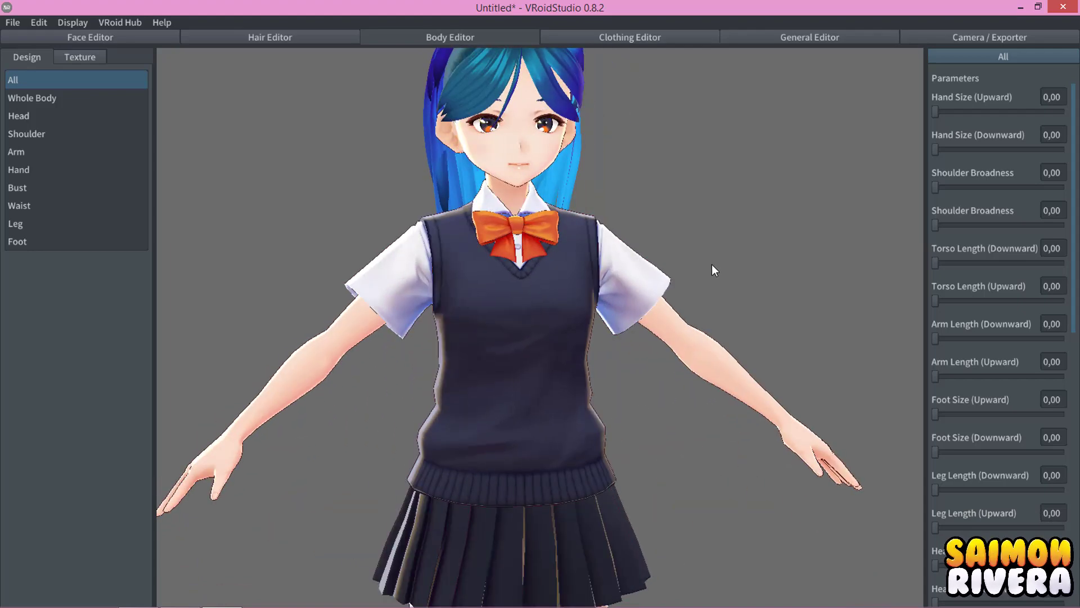
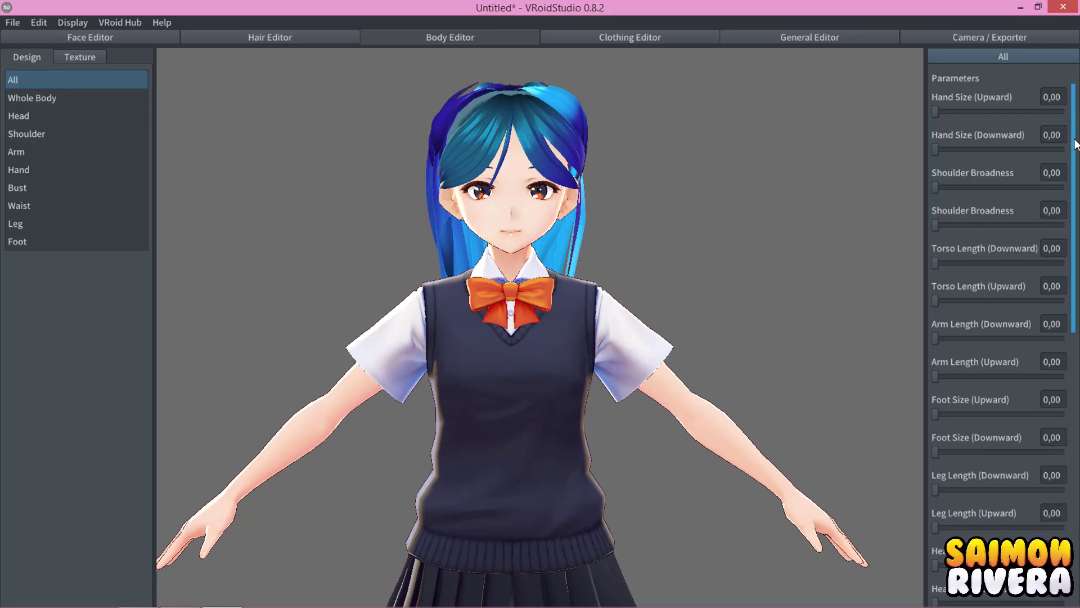
Preview a shorter avatar with the body height sliders, then restore normal height.
left_click_drag(1075, 107, 1077, 485)
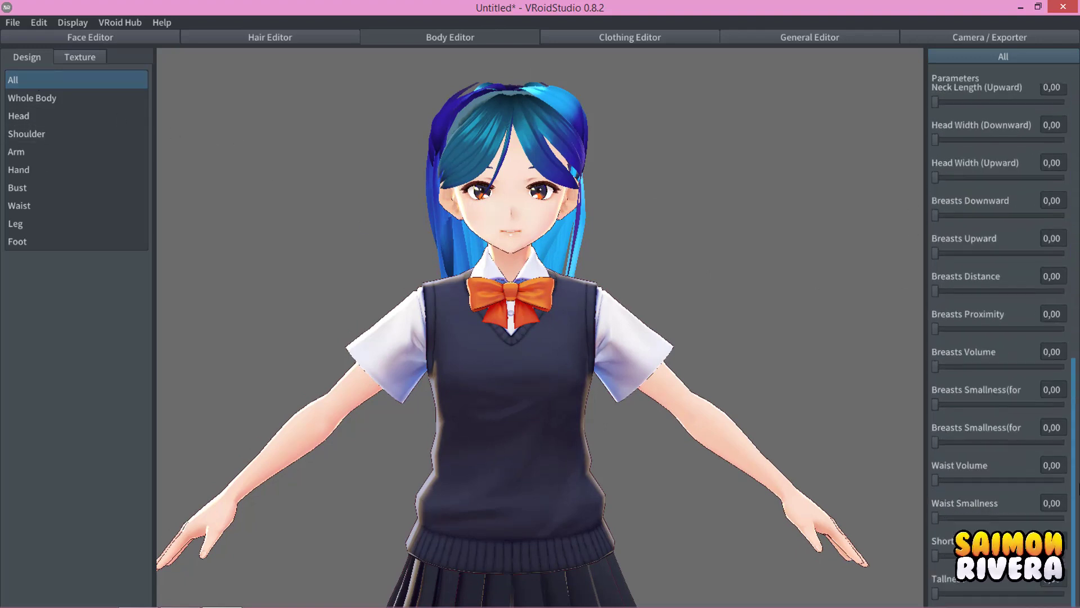
left_click(45, 100)
mouse_move(936, 111)
left_mouse_down()
mouse_move(1008, 111)
mouse_move(901, 127)
left_mouse_up()
scroll(755, 259, "down", 2)
scroll(720, 345, "down", 2)
scroll(738, 352, "down", 1)
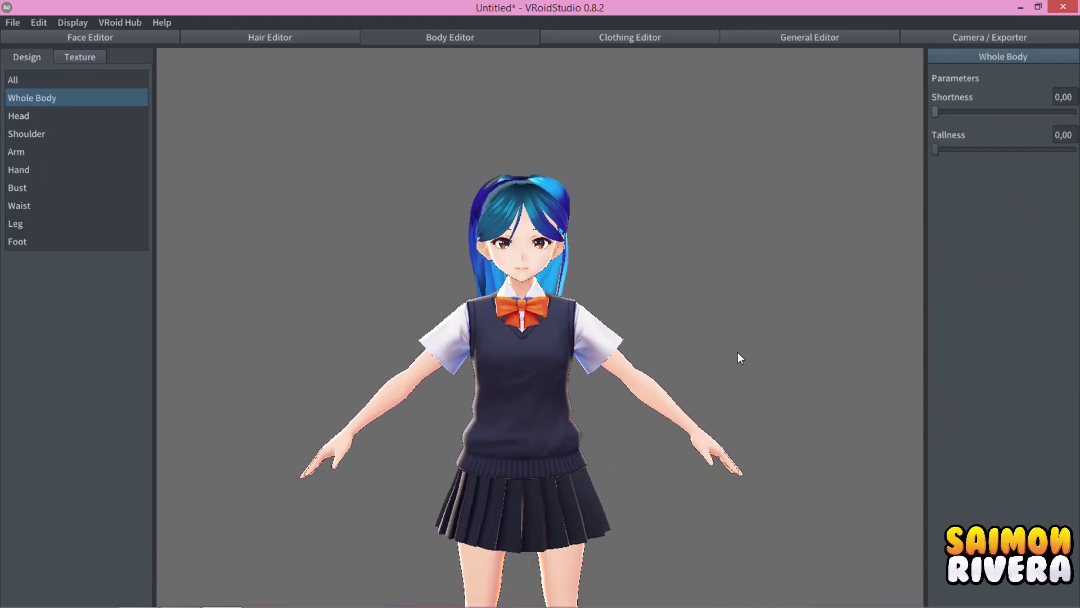
scroll(717, 259, "down", 2)
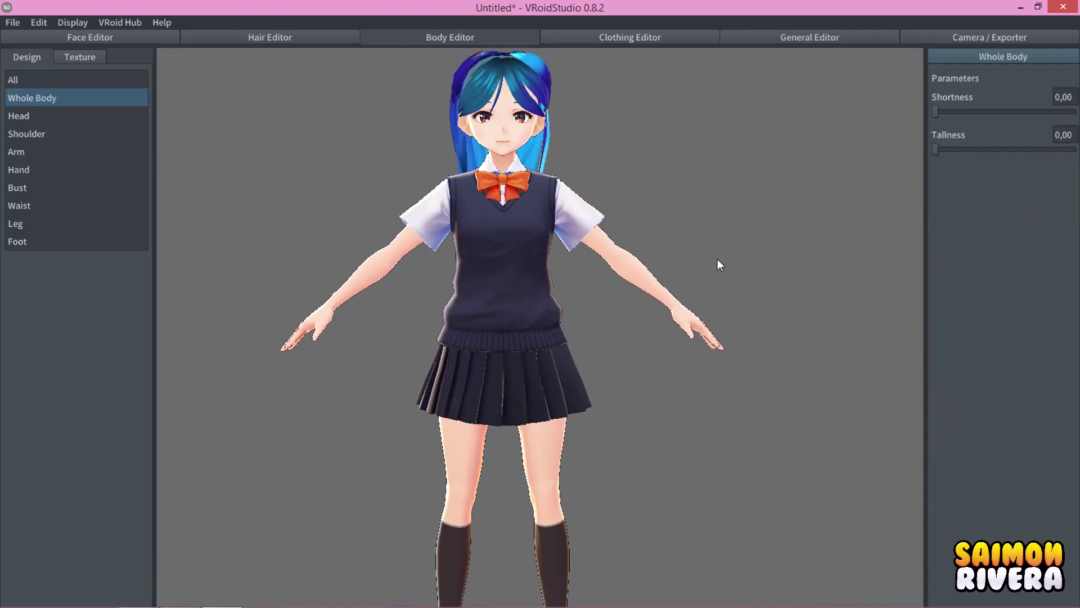
scroll(717, 259, "down", 2)
scroll(708, 298, "down", 1)
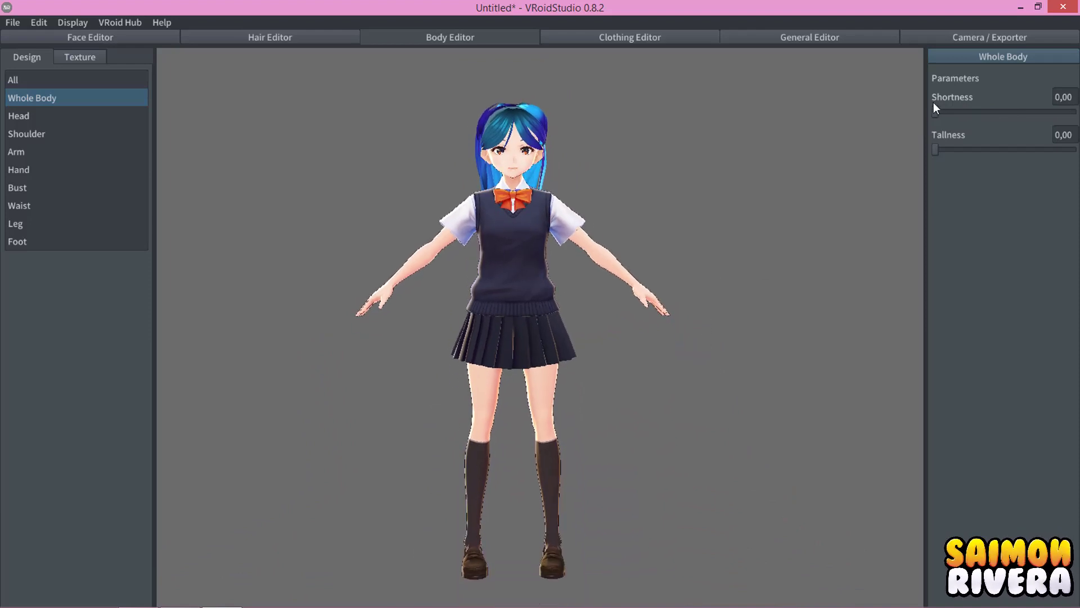
mouse_move(950, 116)
left_mouse_down()
mouse_move(1068, 112)
mouse_move(880, 124)
mouse_move(1025, 112)
mouse_move(897, 144)
mouse_move(1075, 149)
mouse_move(985, 153)
left_mouse_up()
Test larger head, longer neck and wider head sliders, resetting each afterwards.
left_click(36, 115)
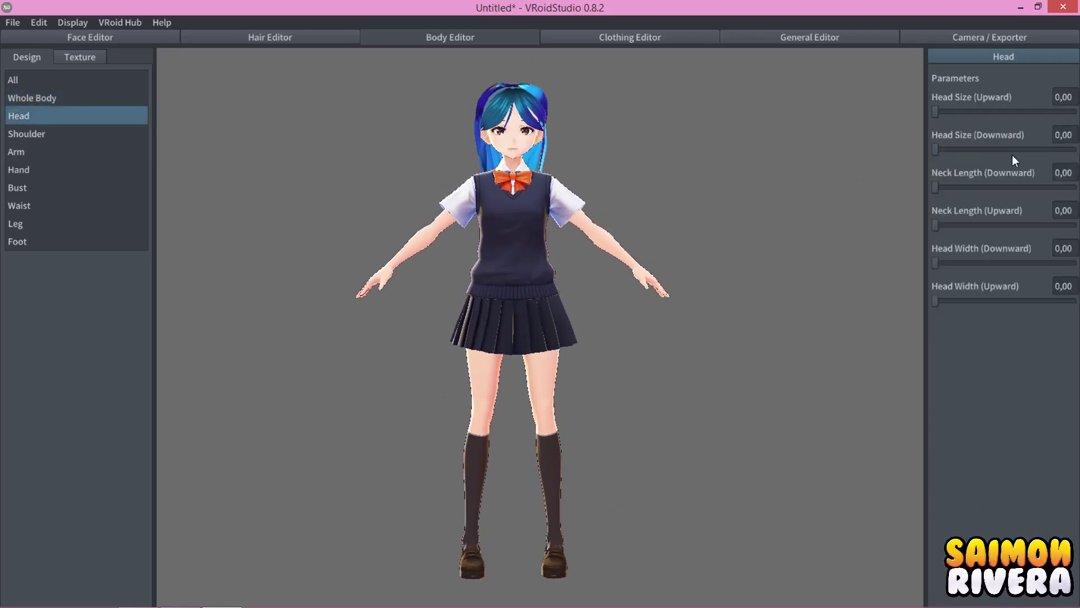
mouse_move(937, 111)
left_mouse_down()
mouse_move(1075, 111)
mouse_move(831, 106)
left_mouse_up()
mouse_move(936, 148)
left_mouse_down()
mouse_move(1075, 147)
mouse_move(880, 149)
left_mouse_up()
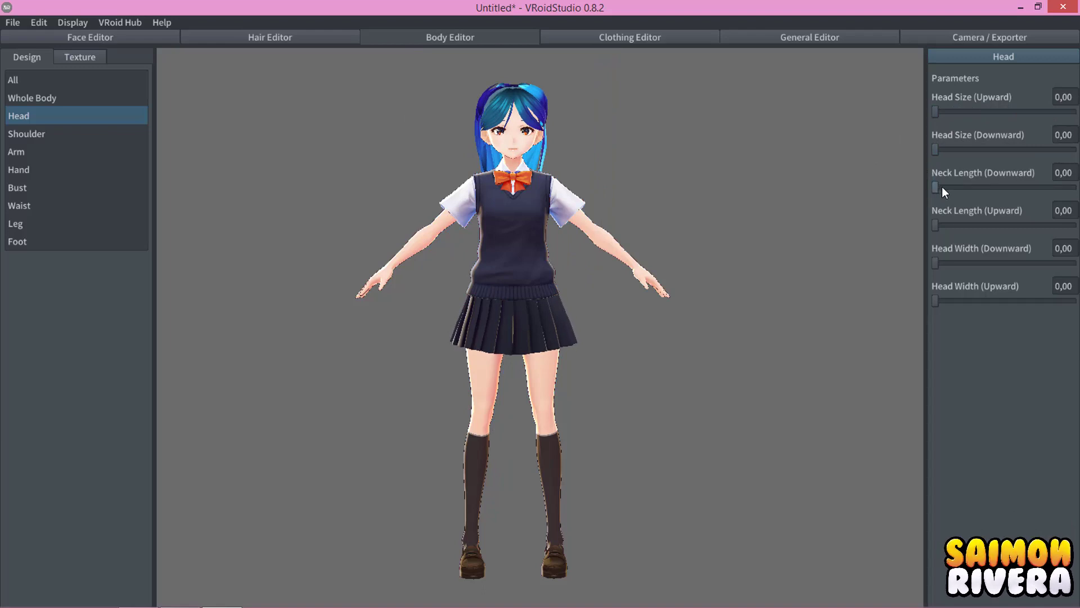
mouse_move(942, 187)
left_mouse_down()
mouse_move(1075, 187)
mouse_move(785, 191)
left_mouse_up()
mouse_move(938, 225)
left_mouse_down()
mouse_move(1075, 225)
mouse_move(749, 229)
left_mouse_up()
mouse_move(938, 263)
left_mouse_down()
mouse_move(1075, 262)
mouse_move(741, 263)
left_mouse_up()
mouse_move(935, 300)
left_mouse_down()
mouse_move(1074, 300)
mouse_move(794, 297)
left_mouse_up()
Try broader shoulders, longer arms and larger hands, resetting each afterwards.
left_click(34, 134)
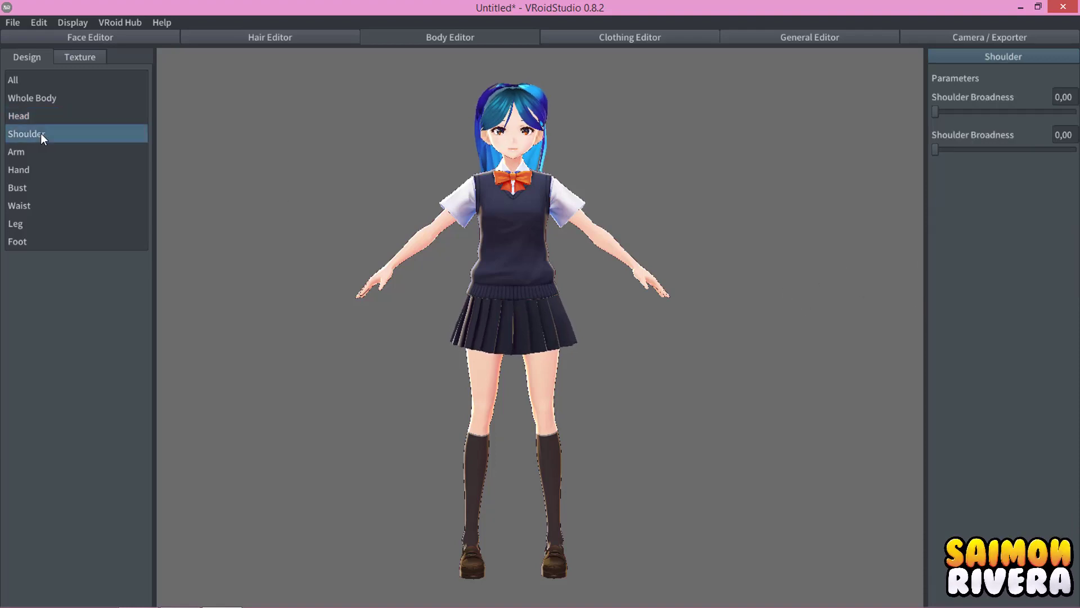
mouse_move(935, 112)
left_mouse_down()
mouse_move(1075, 112)
mouse_move(913, 147)
mouse_move(1075, 149)
mouse_move(805, 144)
left_mouse_up()
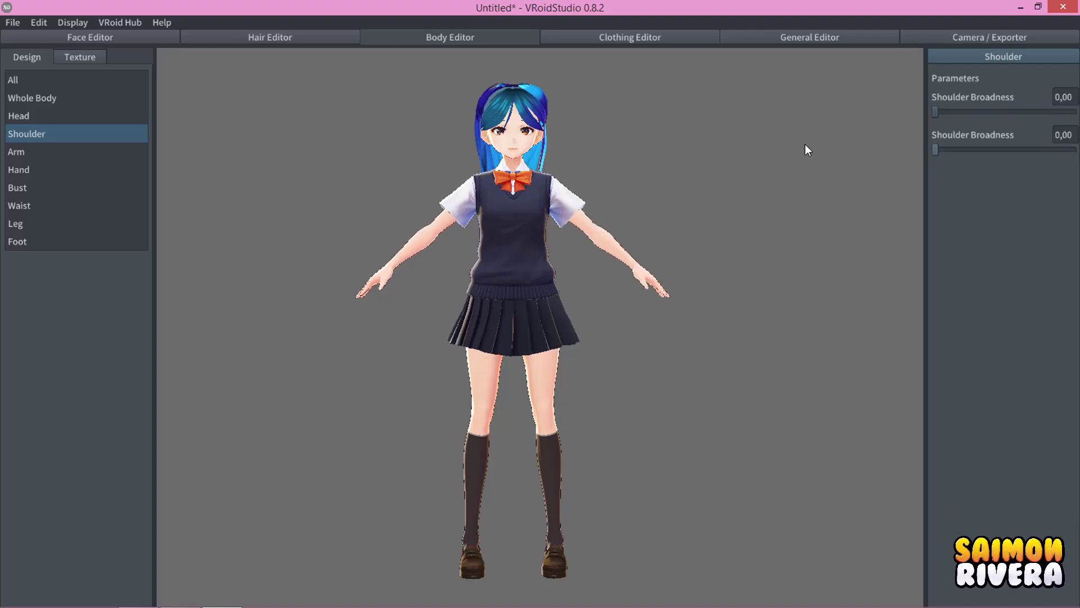
left_click(13, 152)
mouse_move(935, 111)
left_mouse_down()
mouse_move(1074, 111)
mouse_move(751, 109)
left_mouse_up()
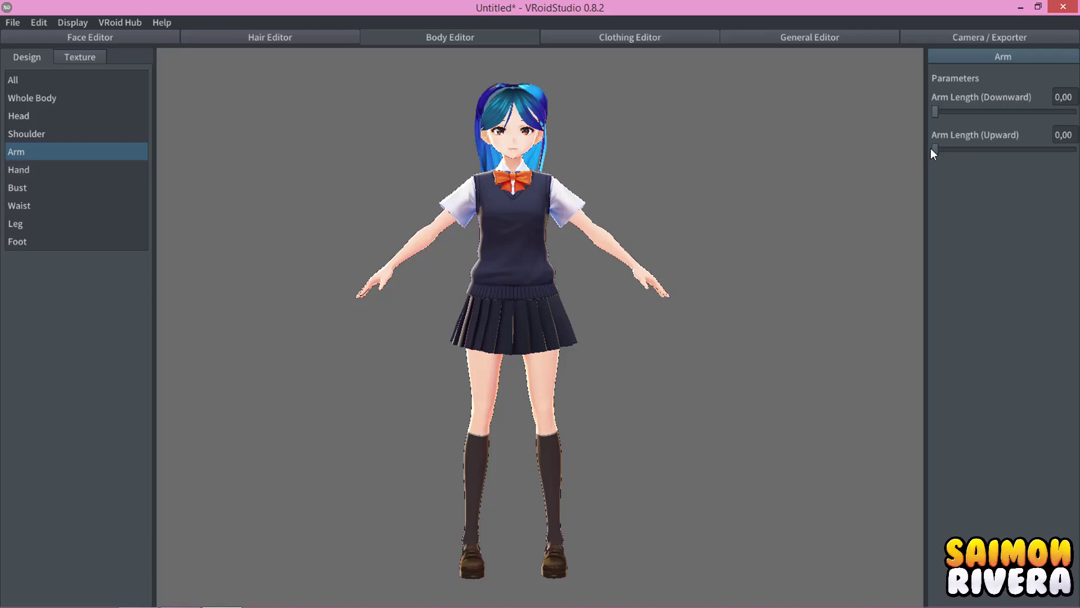
mouse_move(934, 148)
left_mouse_down()
mouse_move(1075, 149)
mouse_move(761, 152)
left_mouse_up()
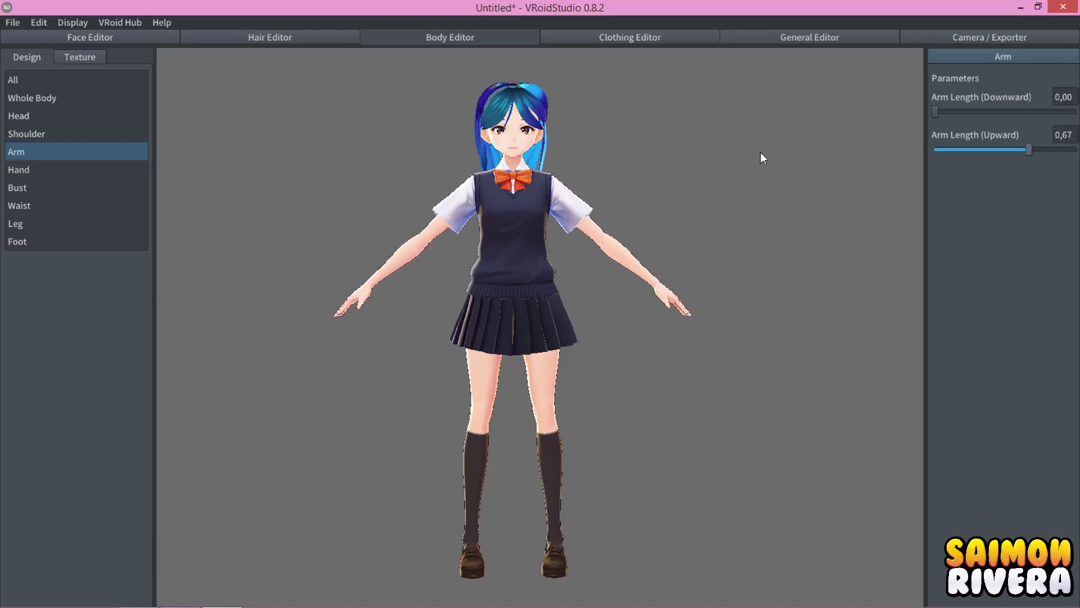
left_click(60, 170)
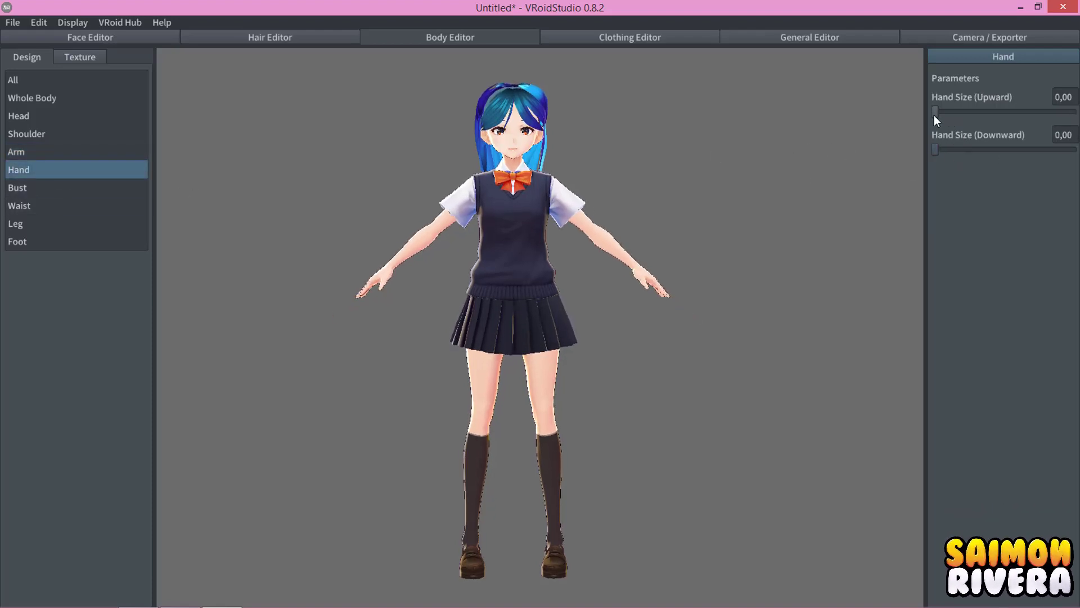
mouse_move(934, 116)
left_mouse_down()
mouse_move(1074, 113)
mouse_move(775, 105)
left_mouse_up()
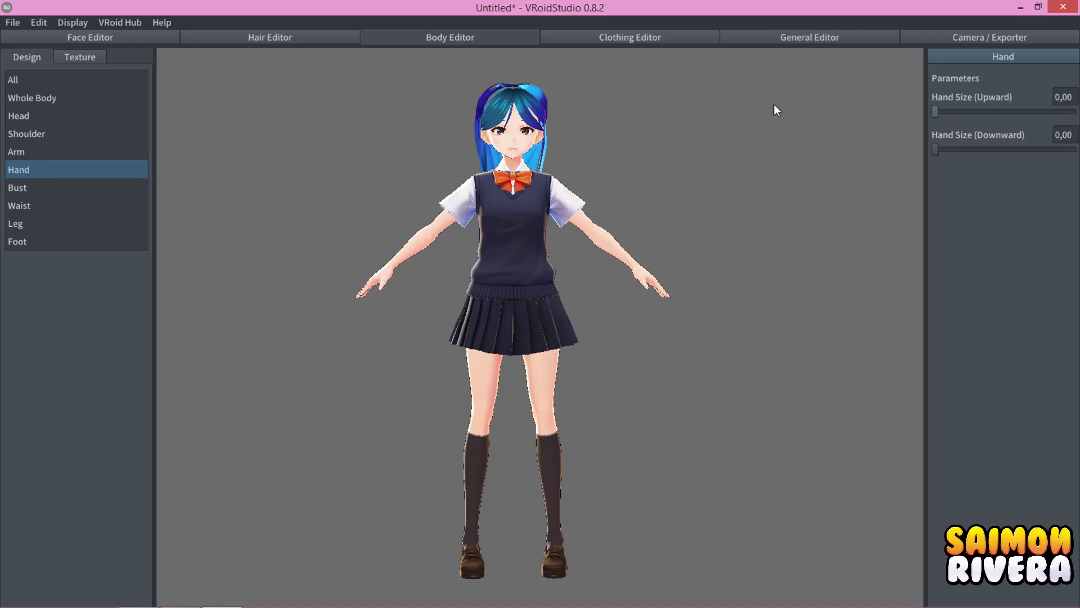
mouse_move(939, 149)
left_mouse_down()
mouse_move(1075, 149)
mouse_move(833, 155)
left_mouse_up()
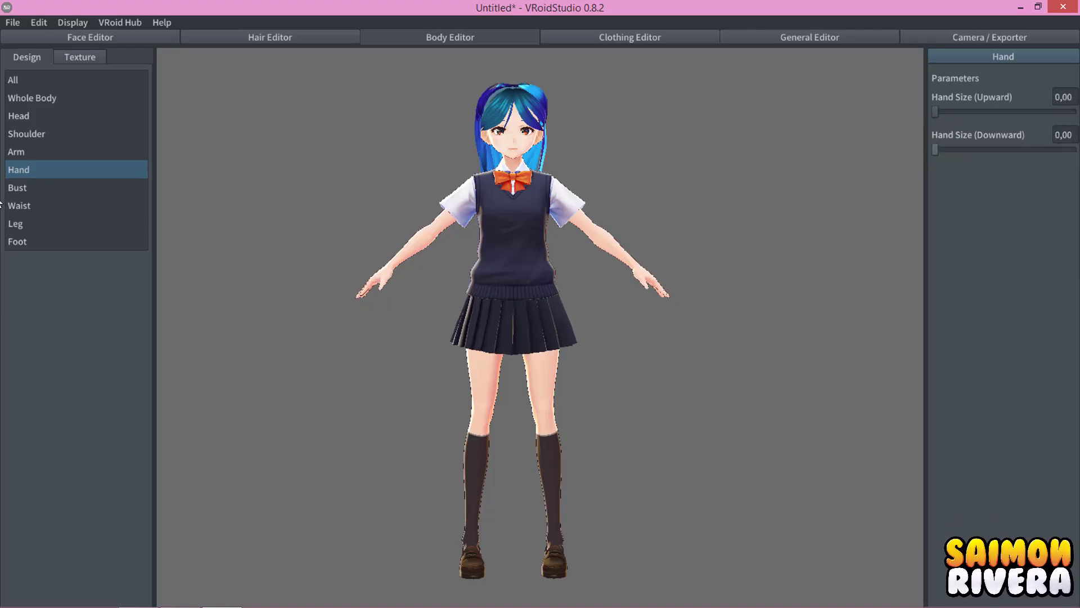
Set bust Downward 0.47, Upward 0.46, Distance 0.29, Proximity 0.13, Volume 0.37.
left_click(37, 189)
mouse_move(937, 111)
left_mouse_down()
mouse_move(1075, 111)
mouse_move(776, 106)
mouse_move(1075, 108)
mouse_move(833, 109)
mouse_move(1074, 108)
mouse_move(818, 97)
mouse_move(1075, 108)
mouse_move(1001, 112)
left_mouse_up()
mouse_move(937, 151)
left_mouse_down()
mouse_move(1072, 149)
mouse_move(933, 149)
mouse_move(999, 149)
left_mouse_up()
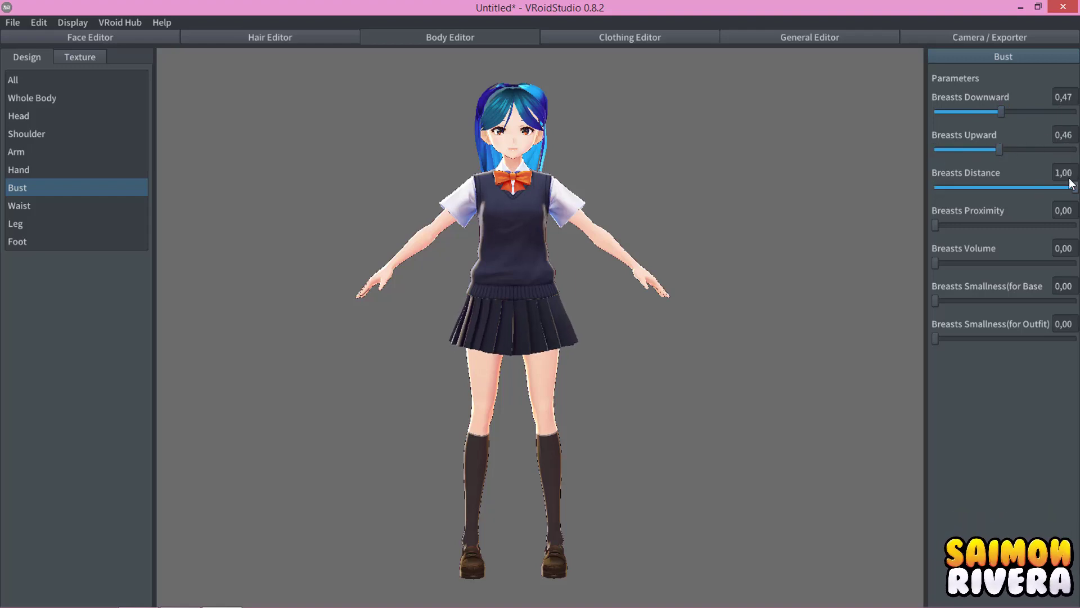
mouse_move(936, 187)
left_mouse_down()
mouse_move(1059, 178)
mouse_move(977, 187)
left_mouse_up()
mouse_move(936, 222)
left_mouse_down()
mouse_move(963, 221)
mouse_move(952, 224)
left_mouse_up()
right_click_drag(664, 302, 686, 302)
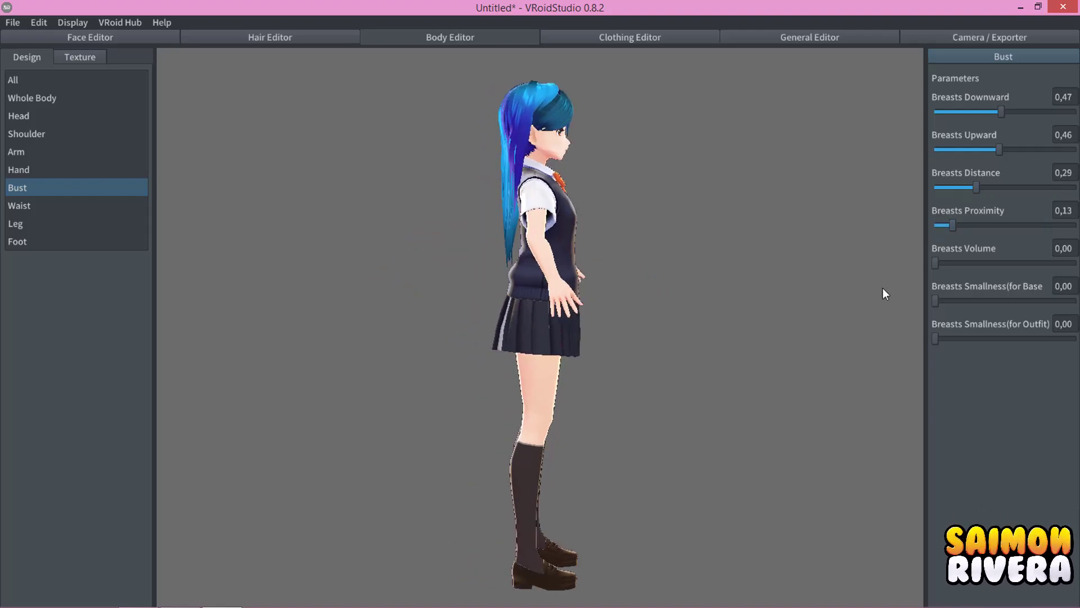
mouse_move(935, 262)
left_mouse_down()
mouse_move(1075, 263)
mouse_move(922, 266)
mouse_move(1076, 263)
mouse_move(982, 272)
left_mouse_up()
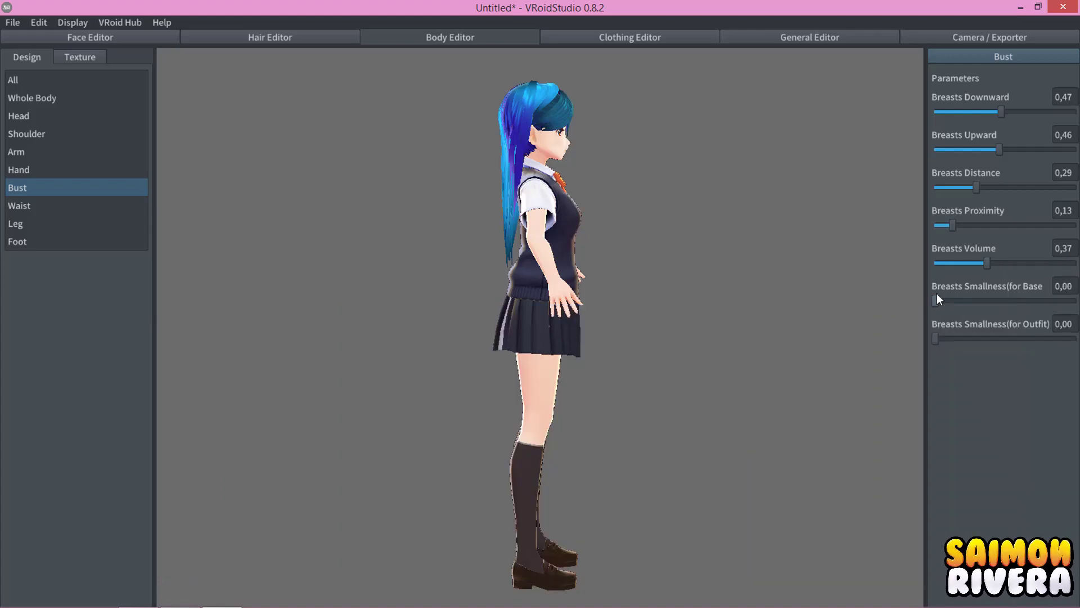
left_click_drag(1046, 333, 904, 336)
right_click_drag(698, 324, 633, 327)
Test torso, waist, leg length and foot size sliders, leaving Foot Size at 0,00.
left_click(40, 212)
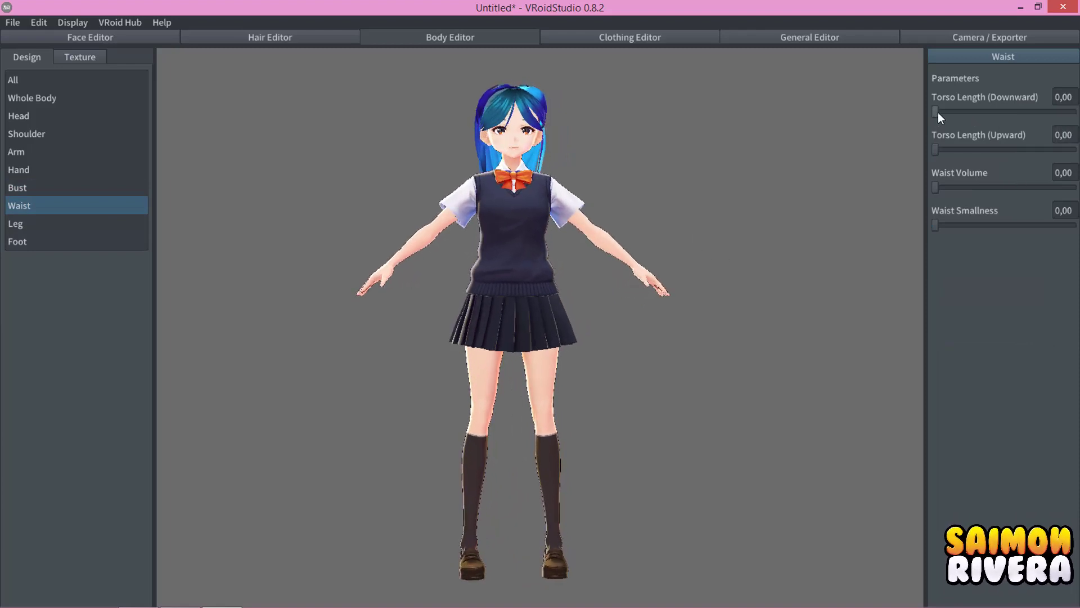
mouse_move(936, 112)
left_mouse_down()
mouse_move(1037, 113)
mouse_move(903, 150)
mouse_move(1049, 151)
mouse_move(927, 161)
mouse_move(1072, 189)
mouse_move(823, 191)
mouse_move(1011, 191)
mouse_move(931, 194)
mouse_move(1075, 225)
left_mouse_up()
left_click_drag(949, 226, 586, 224)
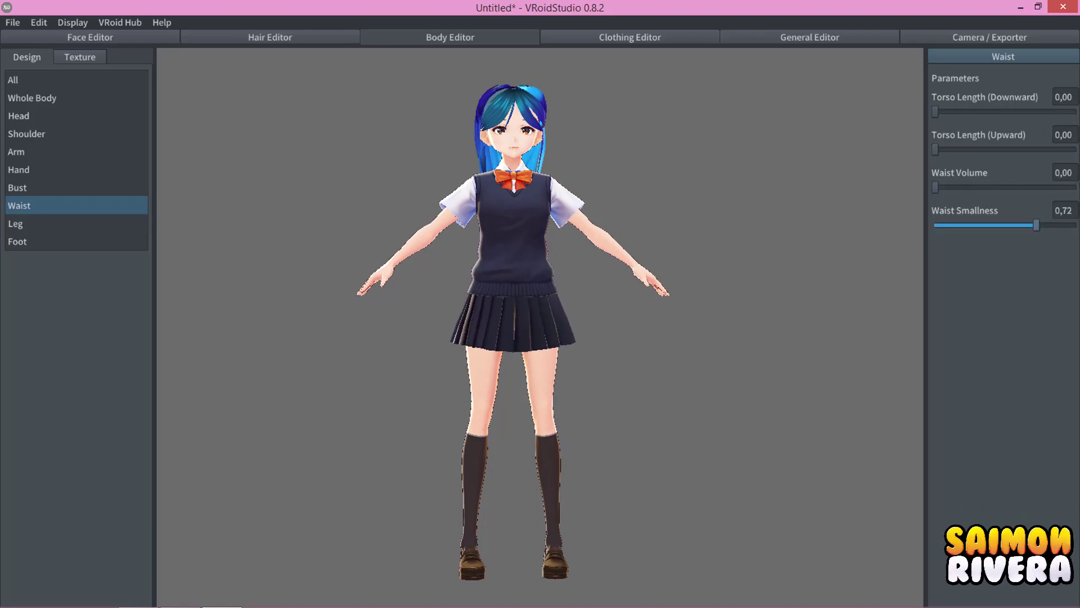
left_click(71, 225)
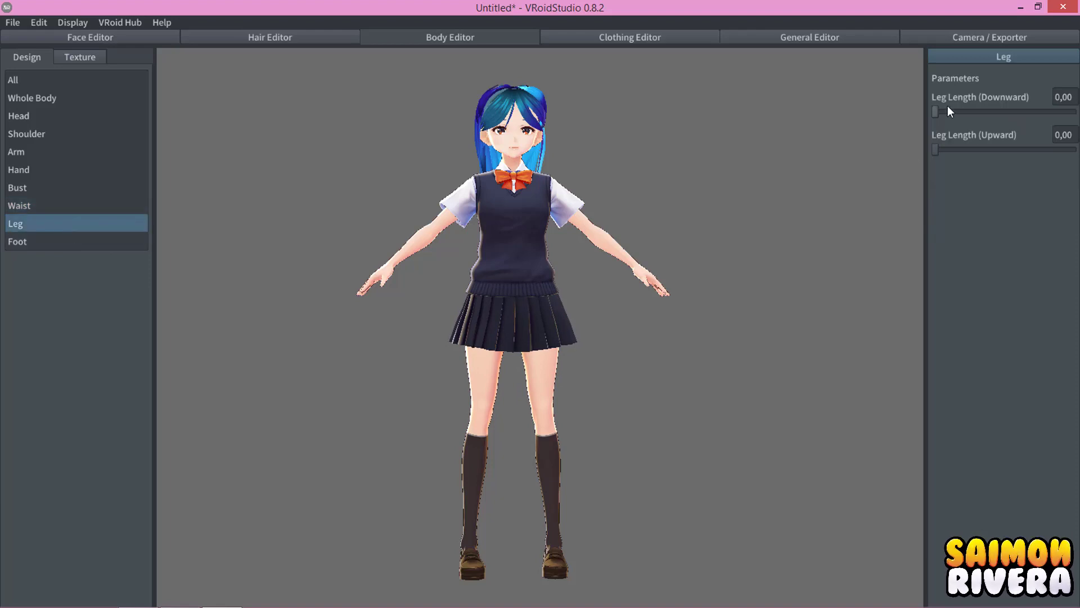
mouse_move(950, 111)
left_mouse_down()
mouse_move(1072, 112)
mouse_move(906, 142)
mouse_move(1059, 149)
left_mouse_up()
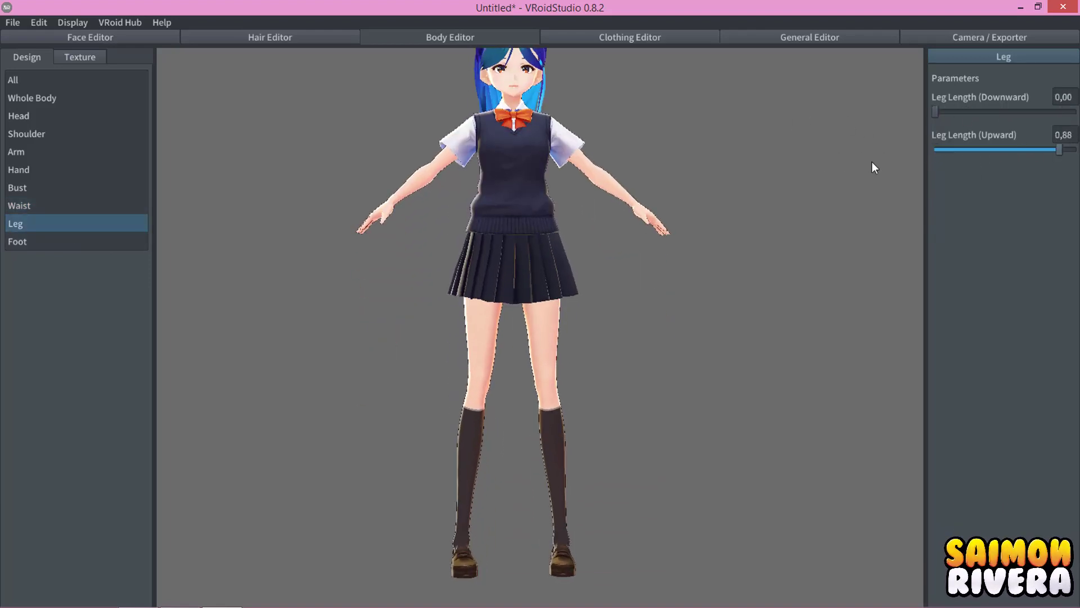
left_click_drag(872, 168, 787, 174)
left_click(83, 241)
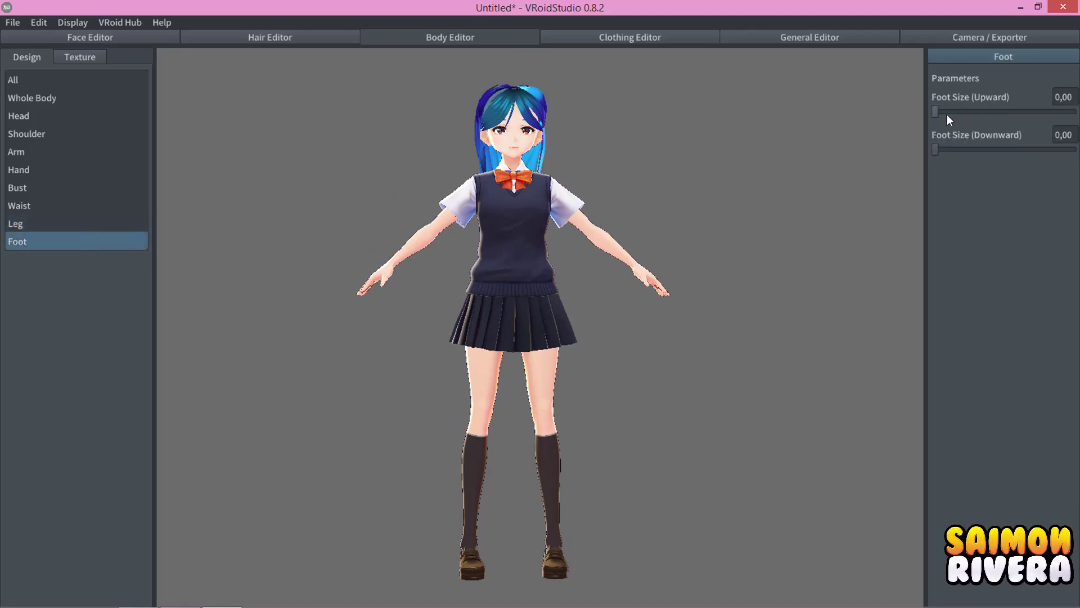
mouse_move(947, 114)
left_mouse_down()
mouse_move(1002, 113)
mouse_move(885, 125)
mouse_move(1072, 112)
mouse_move(600, 231)
left_mouse_up()
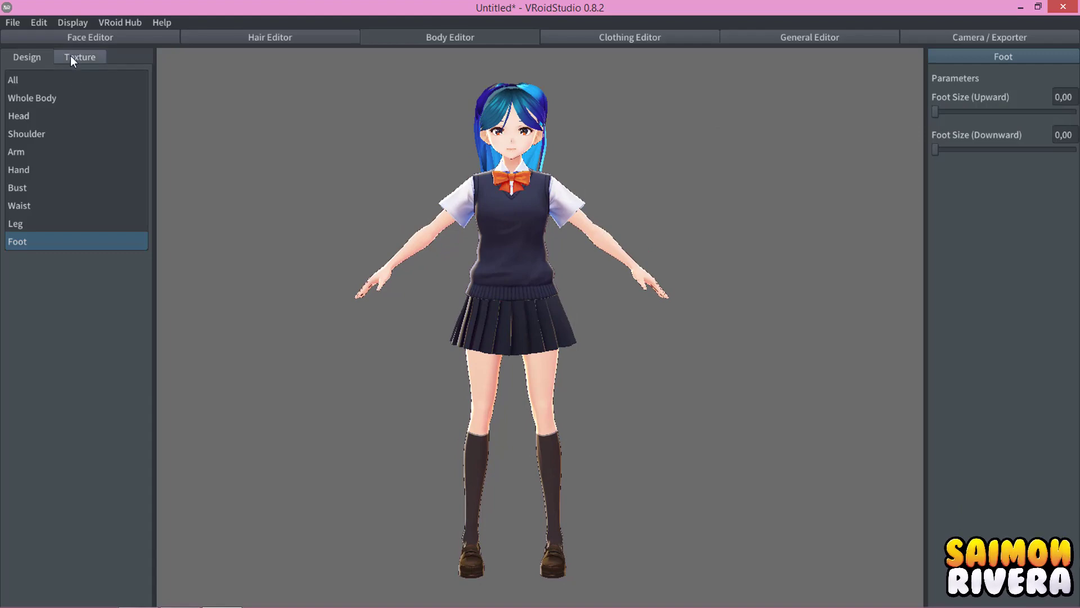
mouse_move(824, 339)
right_mouse_down()
mouse_move(704, 336)
mouse_move(808, 328)
mouse_move(828, 349)
mouse_move(790, 363)
mouse_move(844, 346)
right_mouse_up()
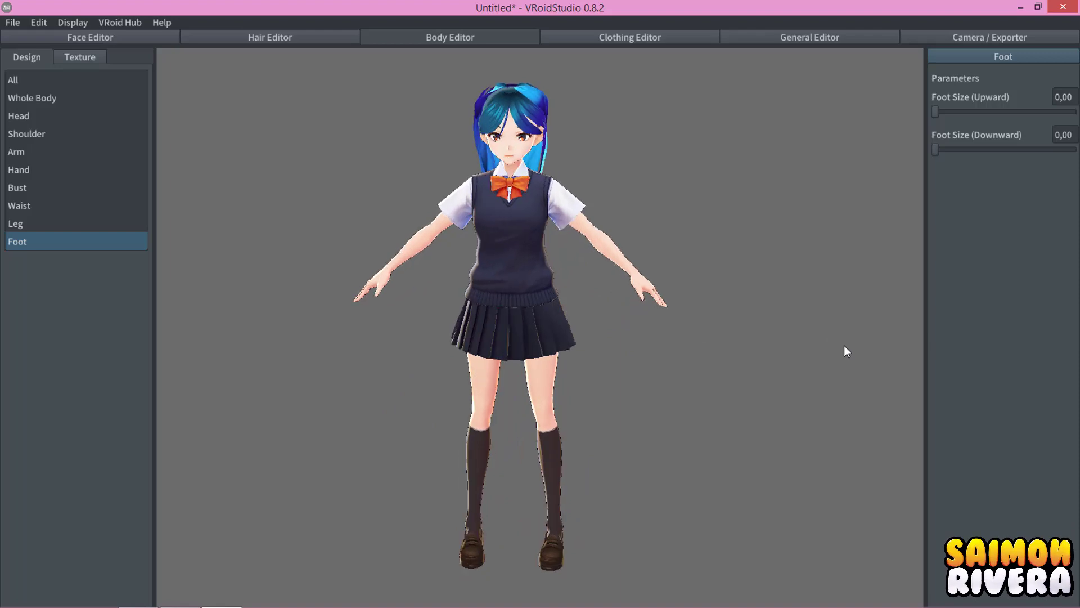
Try the Uniform (Skirt), Onepiece and Uniform (Pants) outfit presets in the Clothing Editor.
left_click(663, 42)
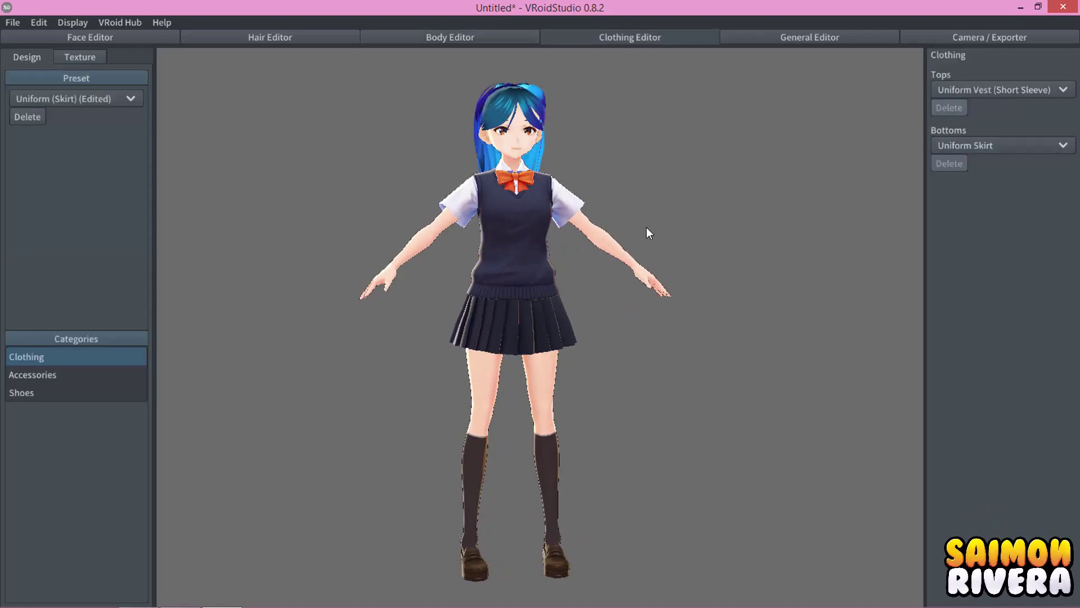
left_click(75, 104)
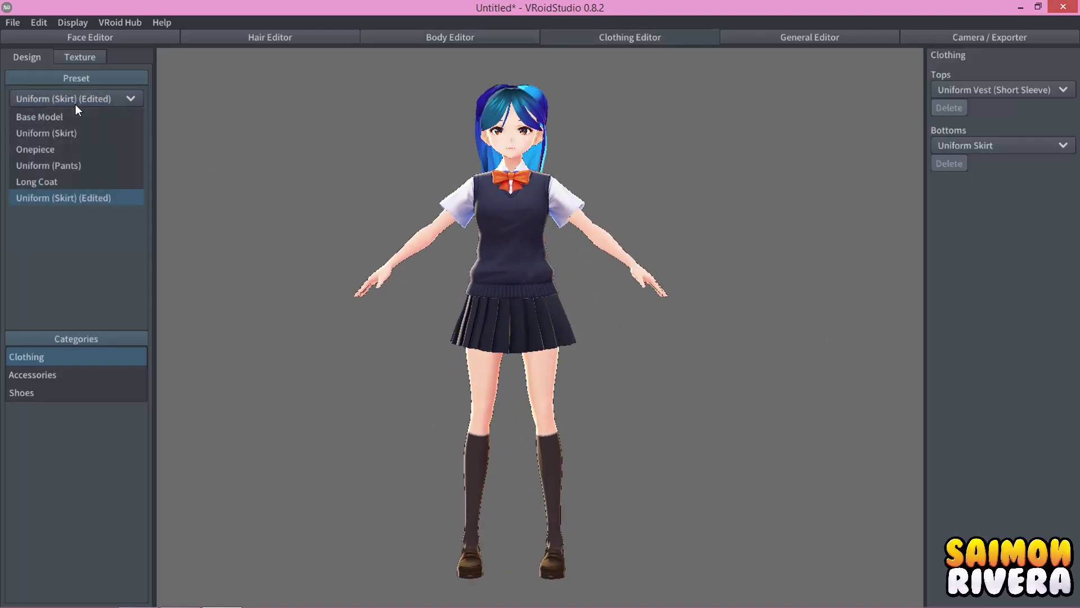
left_click(114, 135)
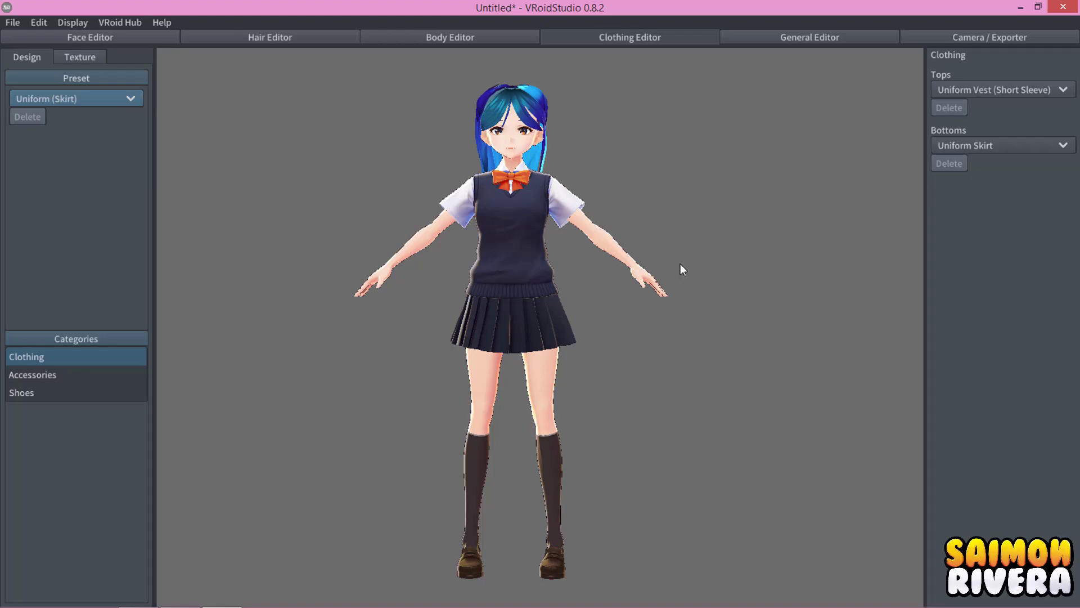
left_click(77, 100)
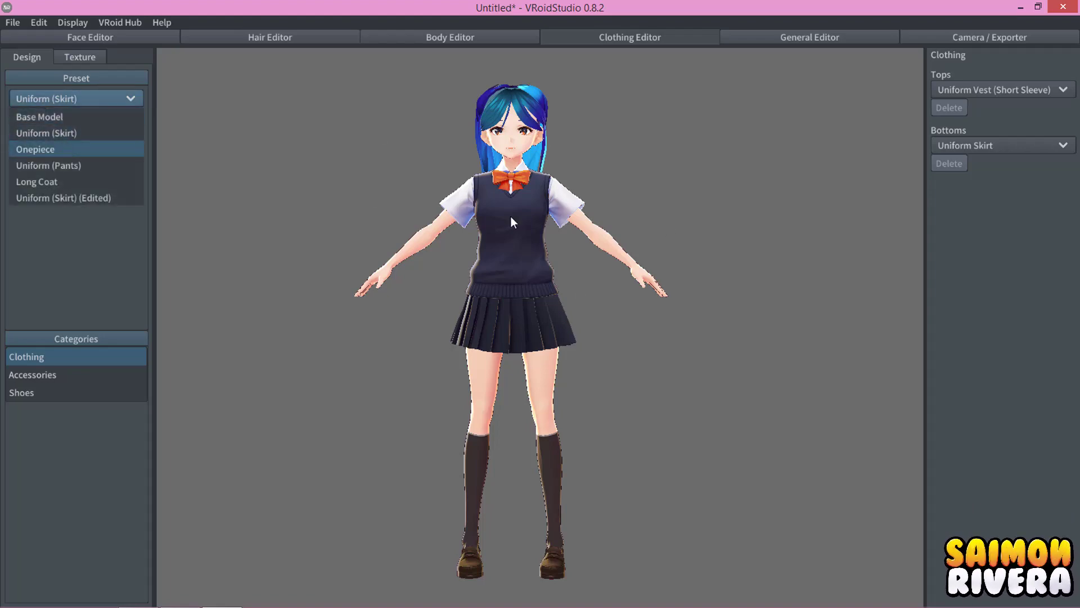
left_click(93, 149)
mouse_move(579, 315)
left_mouse_down()
mouse_move(789, 324)
mouse_move(563, 319)
mouse_move(557, 377)
mouse_move(687, 306)
mouse_move(825, 314)
left_mouse_up()
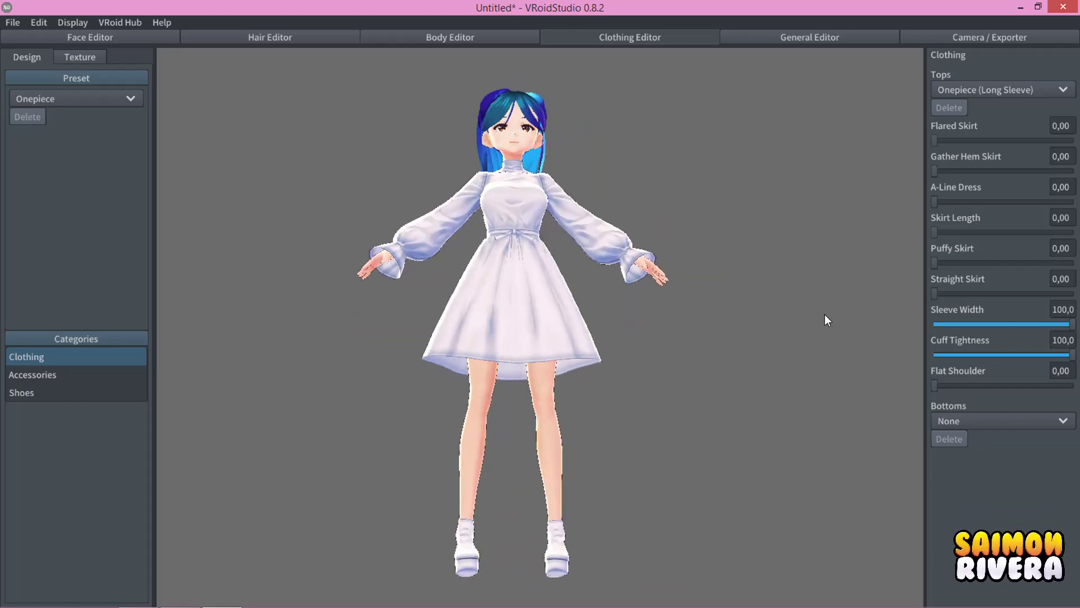
left_click(64, 97)
left_click(55, 166)
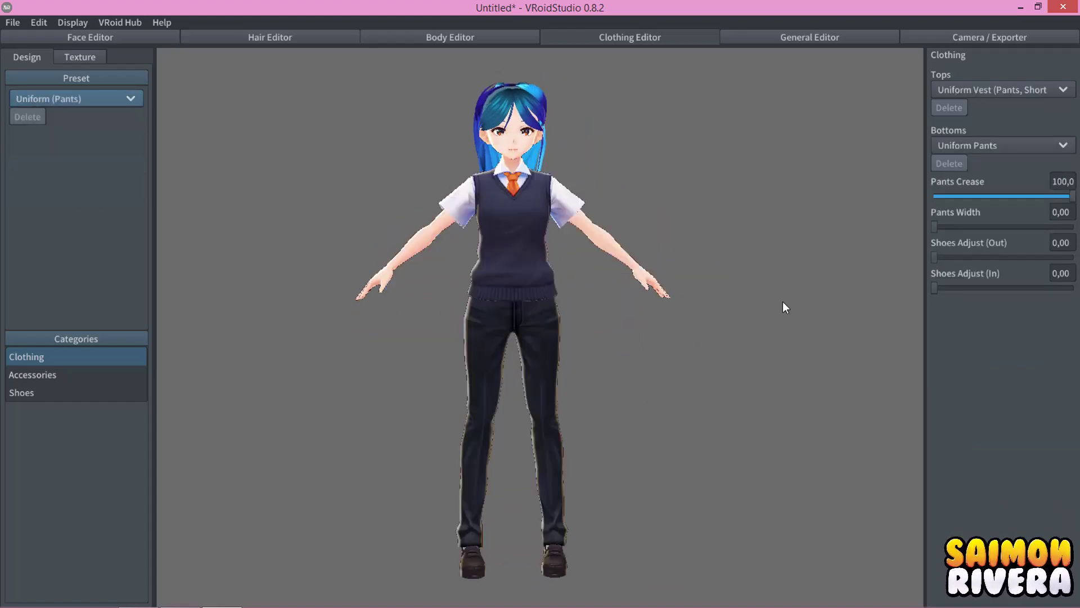
mouse_move(767, 302)
left_mouse_down()
mouse_move(712, 306)
mouse_move(607, 289)
mouse_move(520, 309)
left_mouse_up()
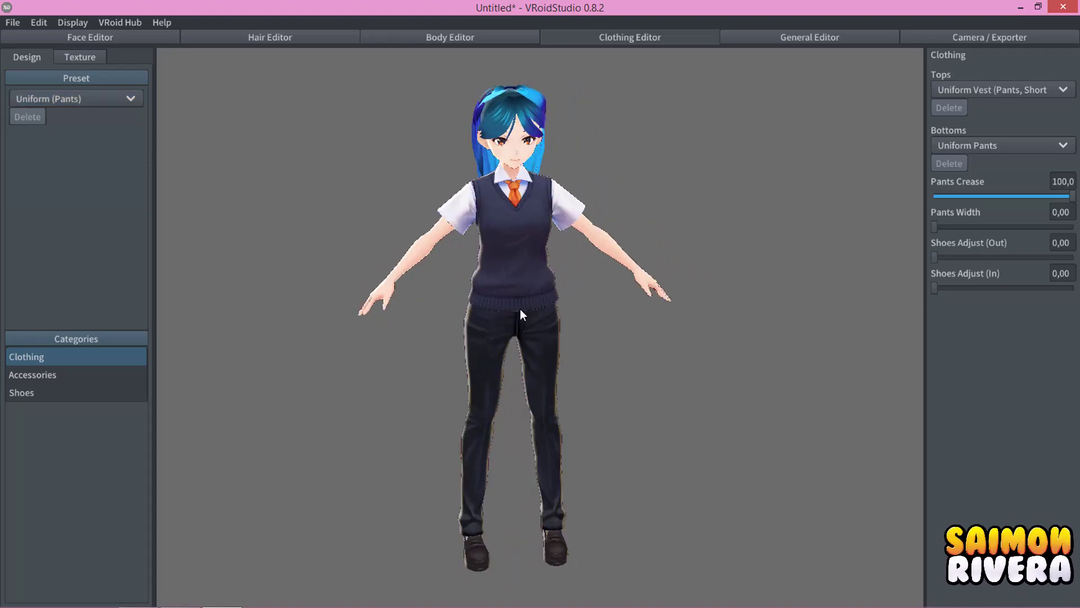
Try the Long Coat preset, then settle on Uniform (Skirt) (Edited).
left_click(54, 97)
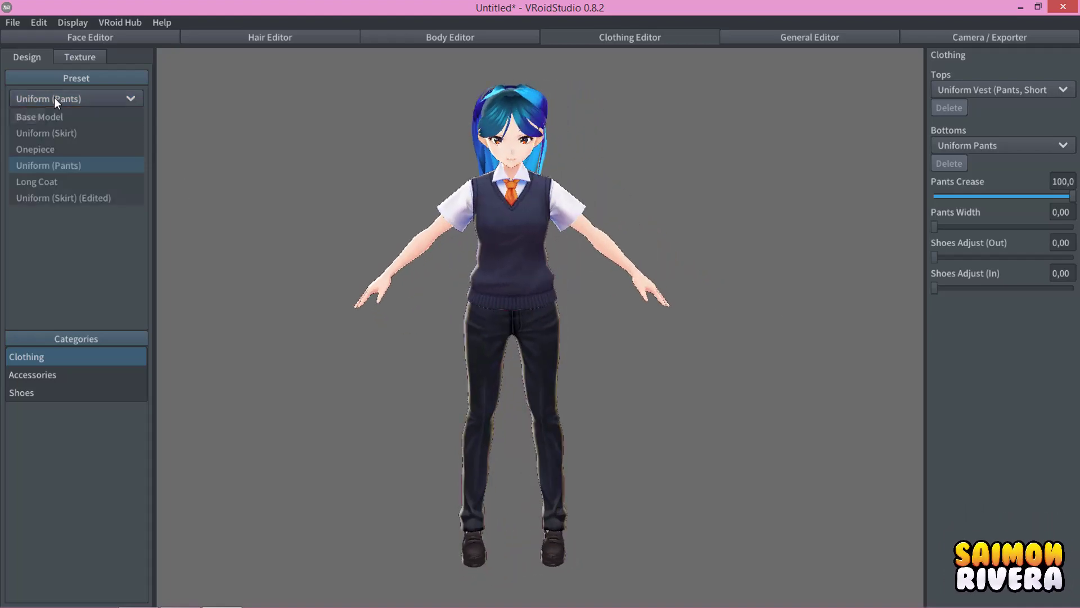
left_click(60, 181)
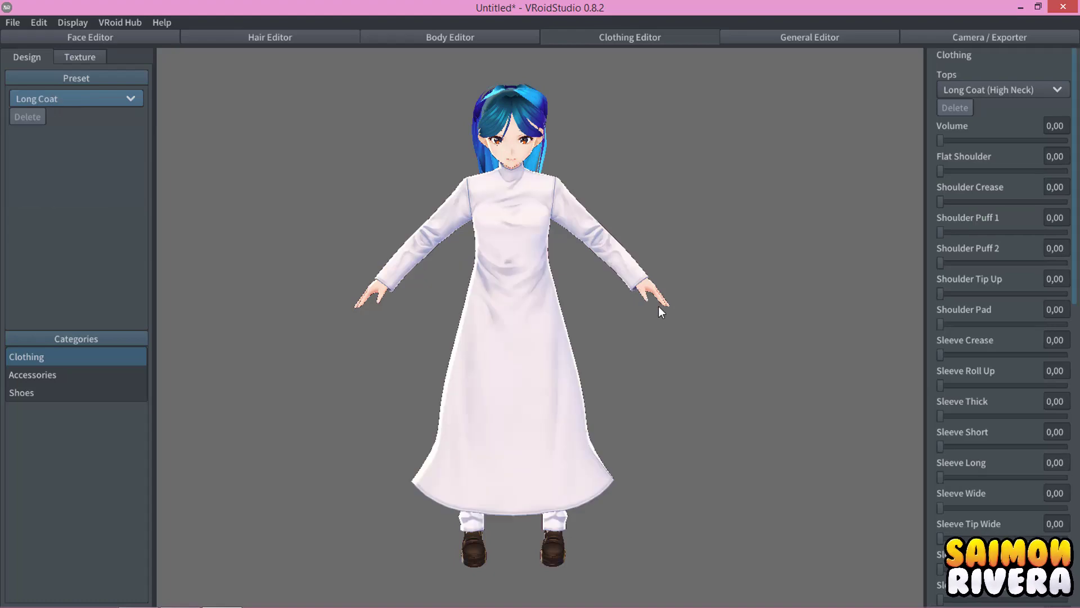
mouse_move(710, 317)
left_mouse_down()
mouse_move(639, 299)
mouse_move(488, 311)
mouse_move(491, 282)
mouse_move(763, 315)
mouse_move(855, 310)
mouse_move(727, 311)
mouse_move(709, 291)
mouse_move(721, 239)
mouse_move(690, 271)
mouse_move(708, 305)
left_mouse_up()
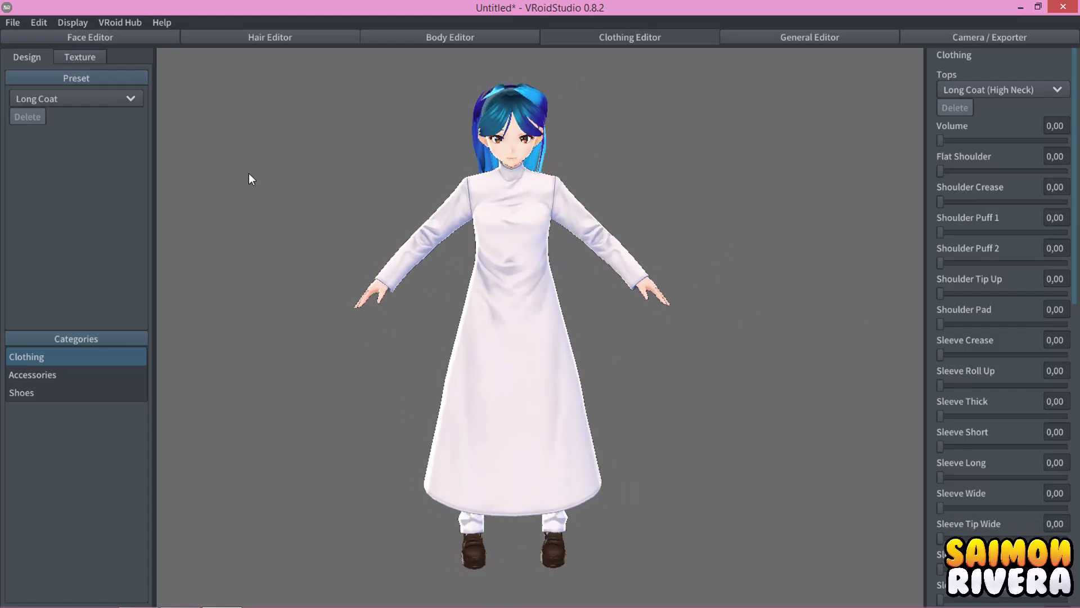
left_click(101, 100)
left_click(83, 198)
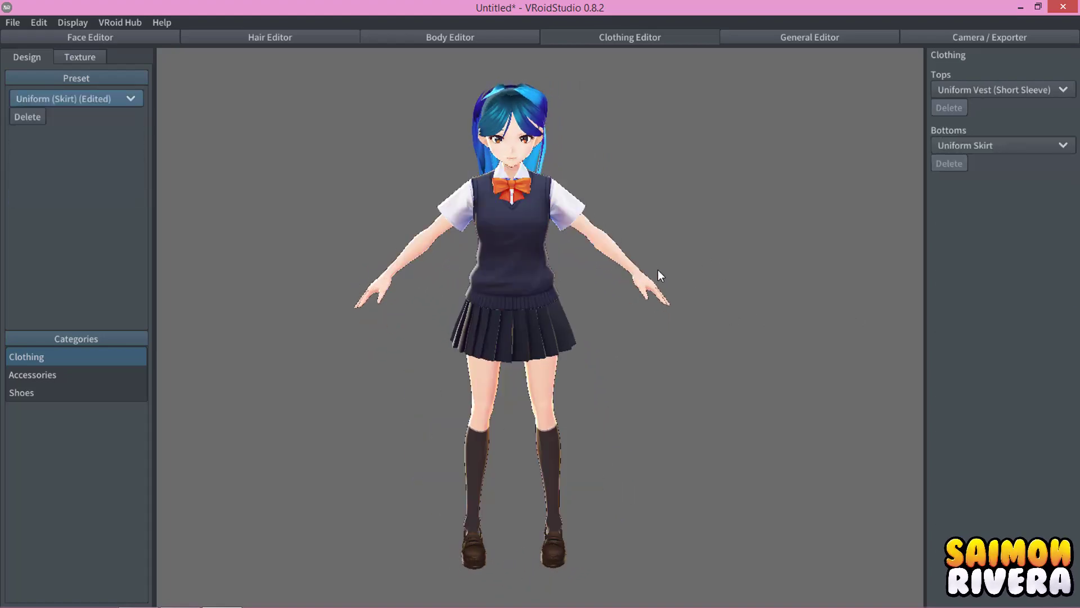
mouse_move(657, 269)
left_mouse_down()
mouse_move(466, 268)
mouse_move(643, 272)
left_mouse_up()
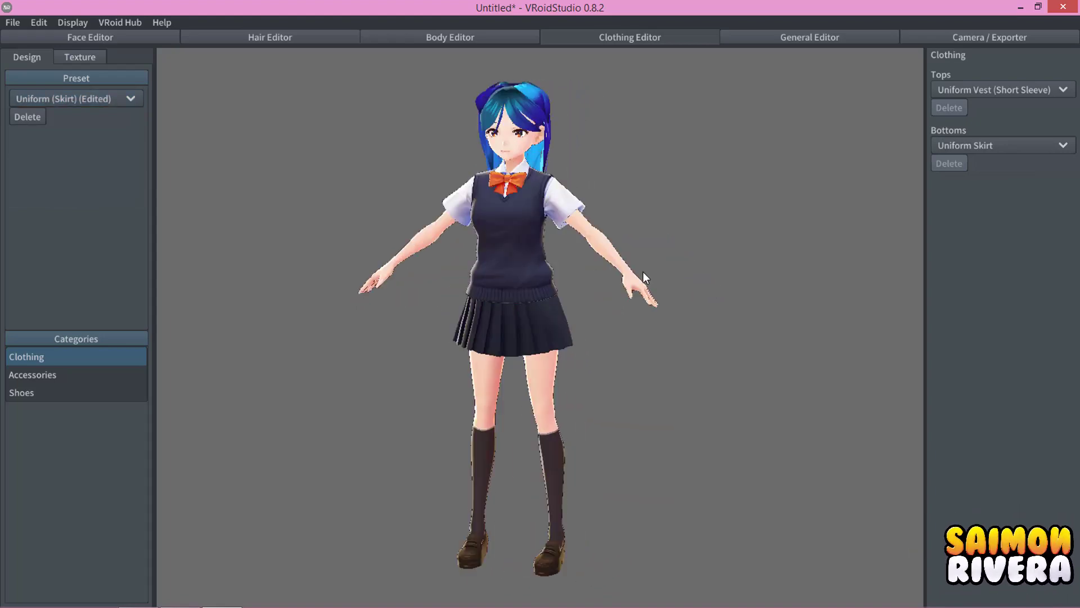
left_click(106, 100)
left_click(83, 131)
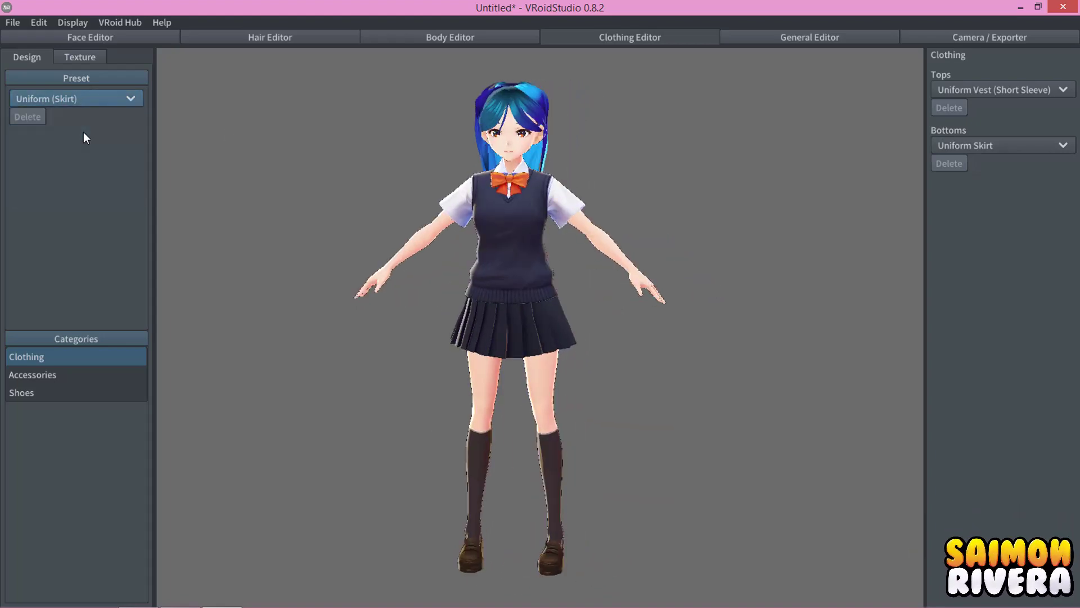
left_click(87, 101)
left_click(86, 200)
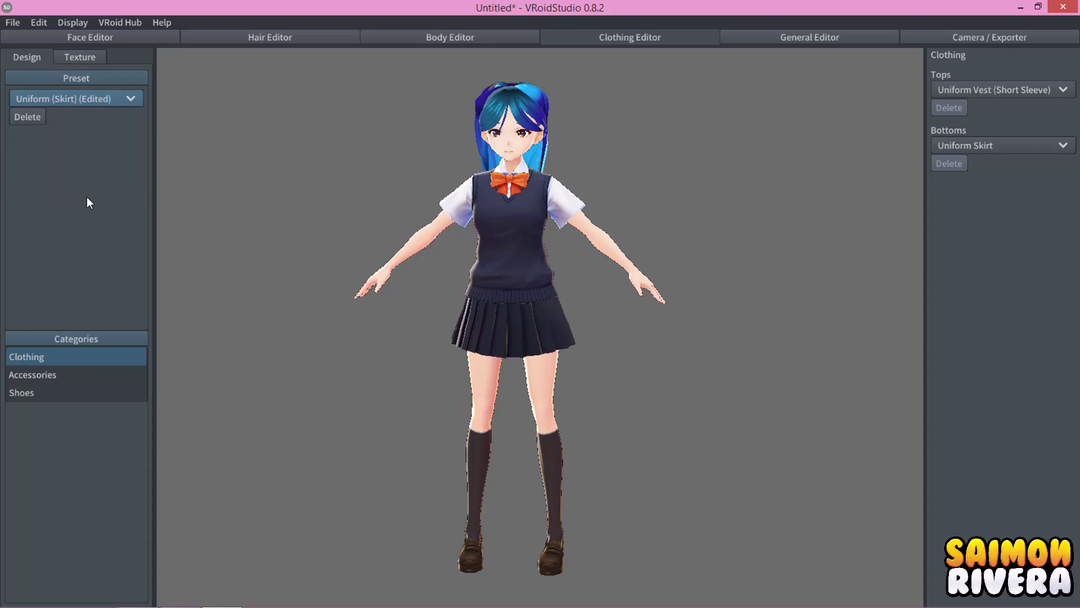
Browse the head, face and hand accessory options.
left_click(76, 380)
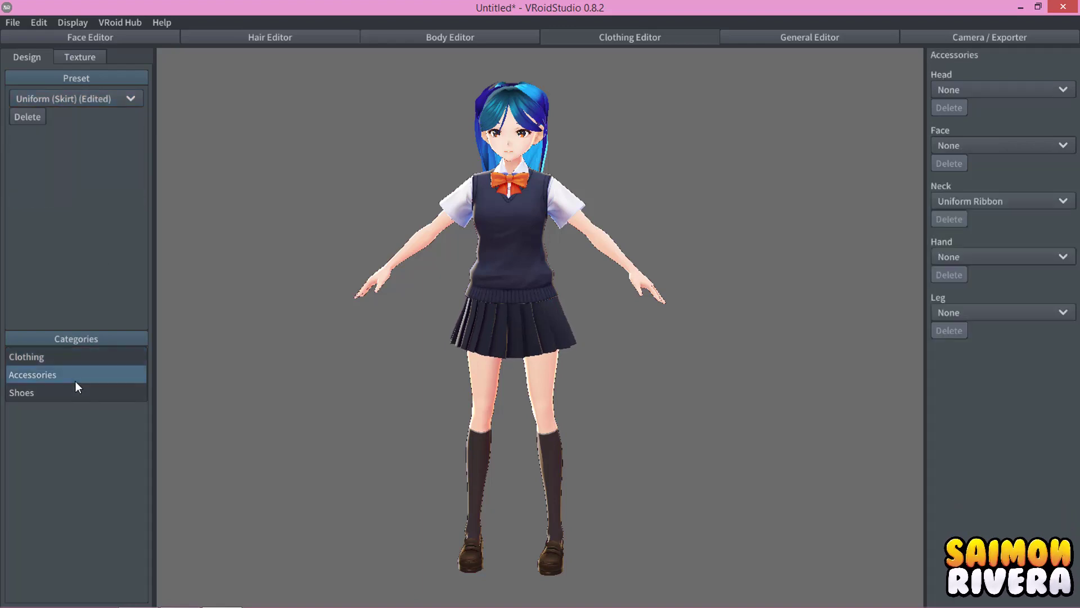
left_click(1023, 94)
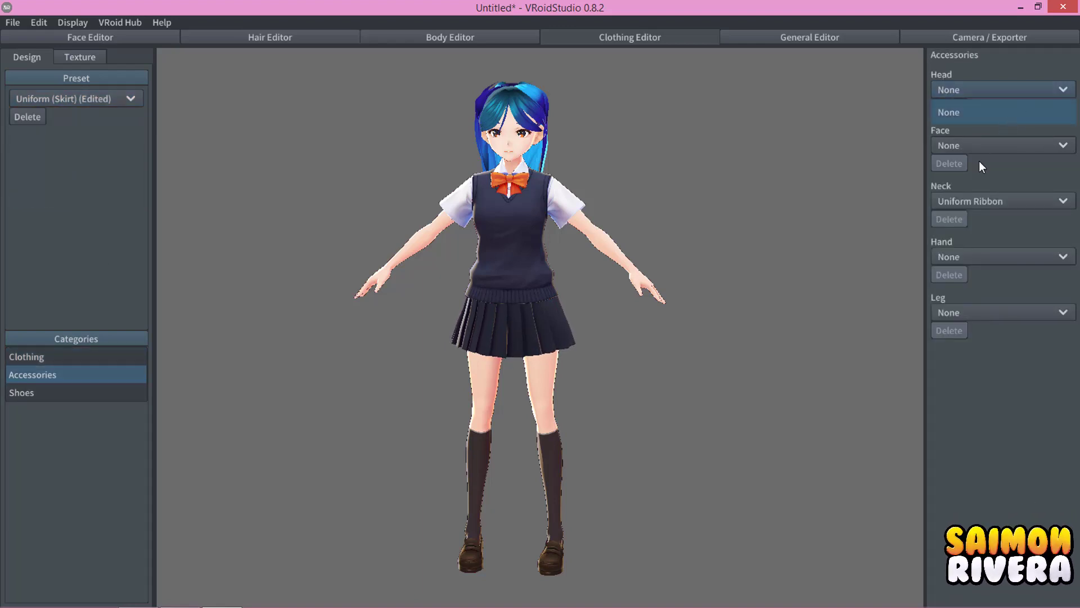
left_click(989, 146)
left_click(956, 169)
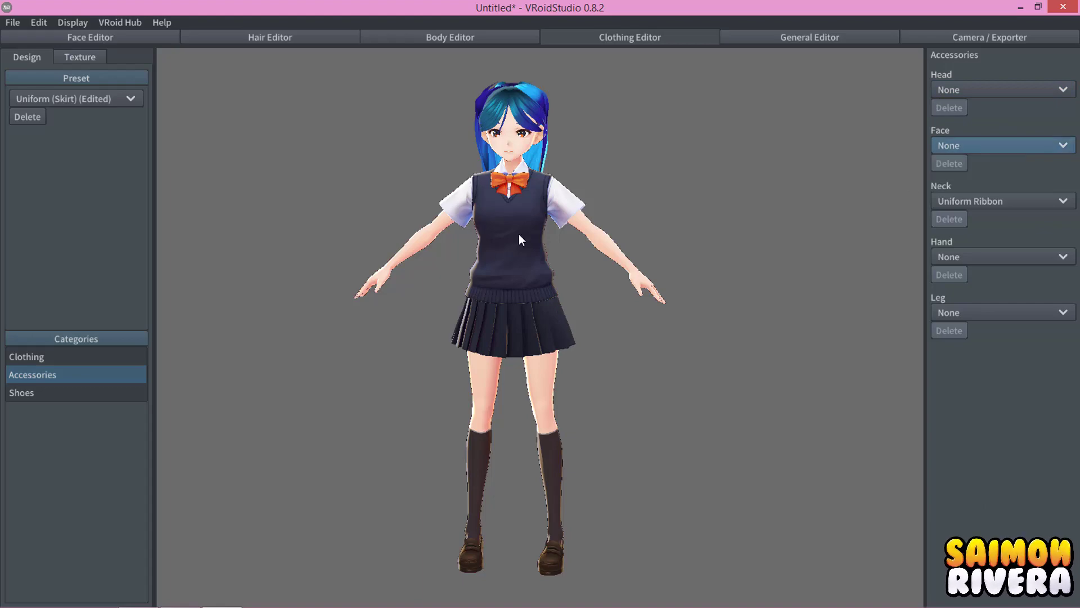
mouse_move(519, 234)
right_mouse_down()
mouse_move(745, 258)
mouse_move(591, 262)
right_mouse_up()
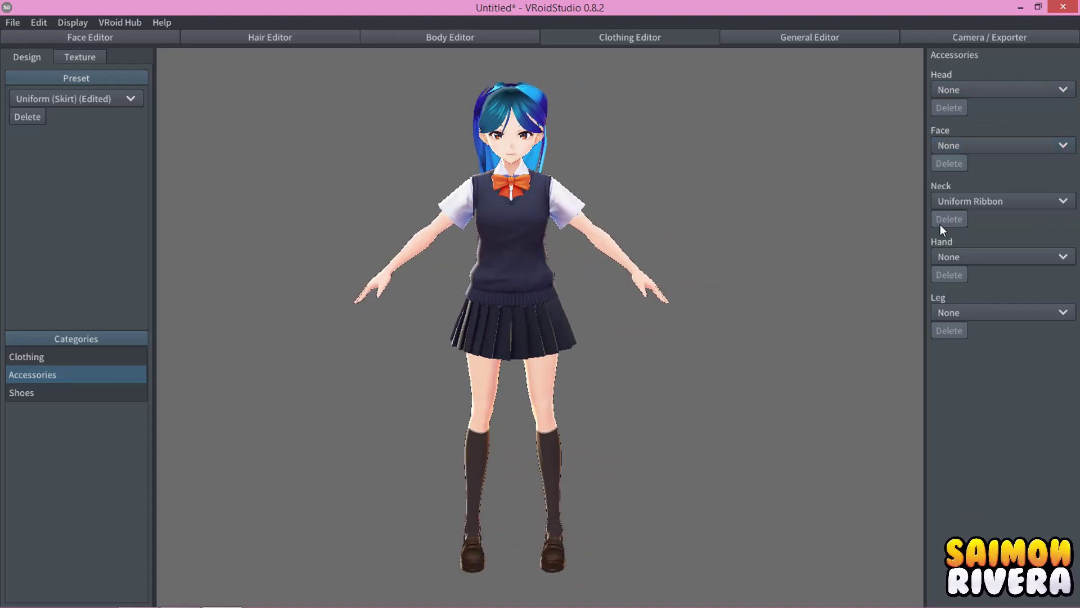
left_click(996, 257)
left_click(994, 315)
Try the Bare Foot (Angled), Bare Foot (Flat) and Socks (Angled) foot types.
left_click(17, 392)
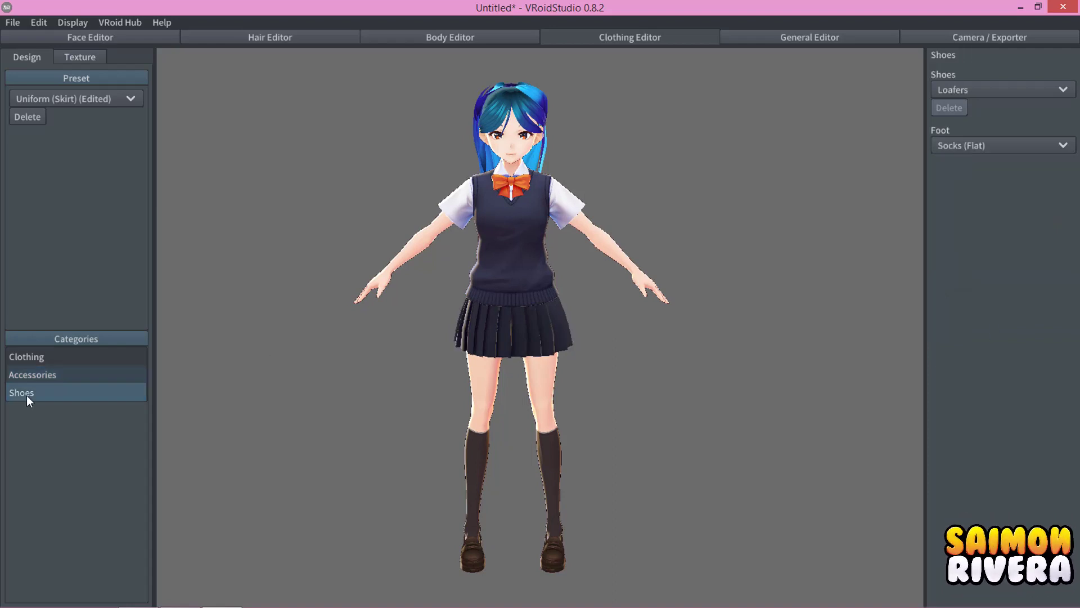
left_click(971, 146)
left_click(974, 201)
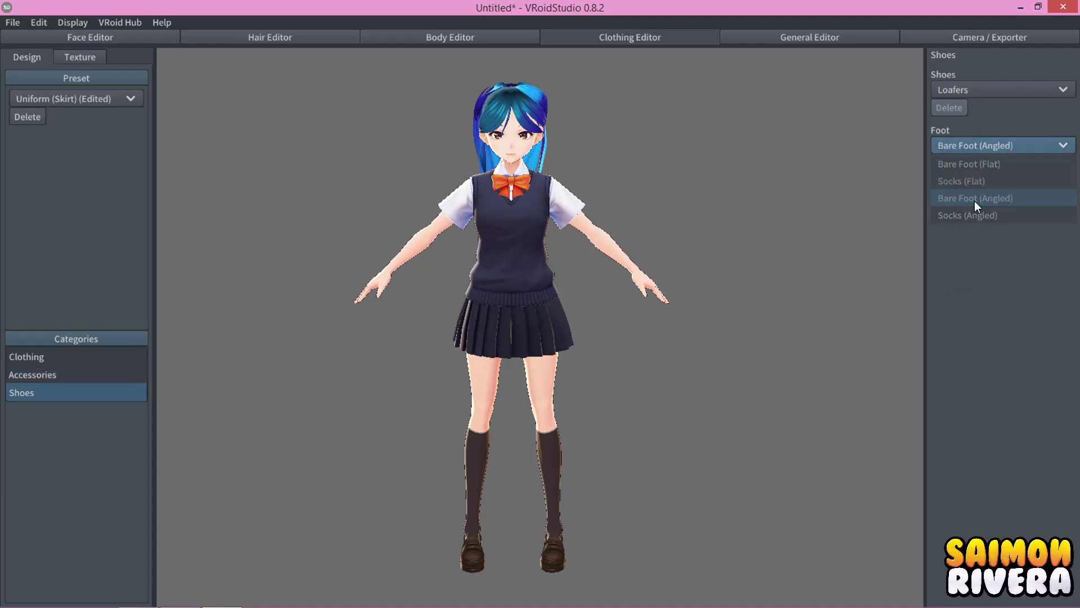
left_click(984, 146)
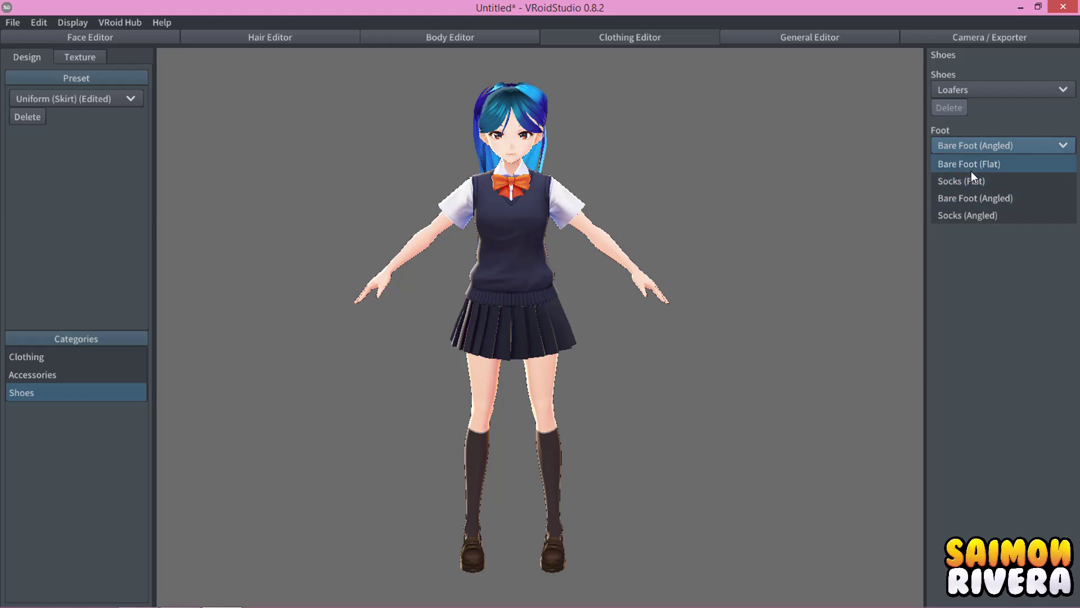
left_click(971, 170)
left_click(981, 144)
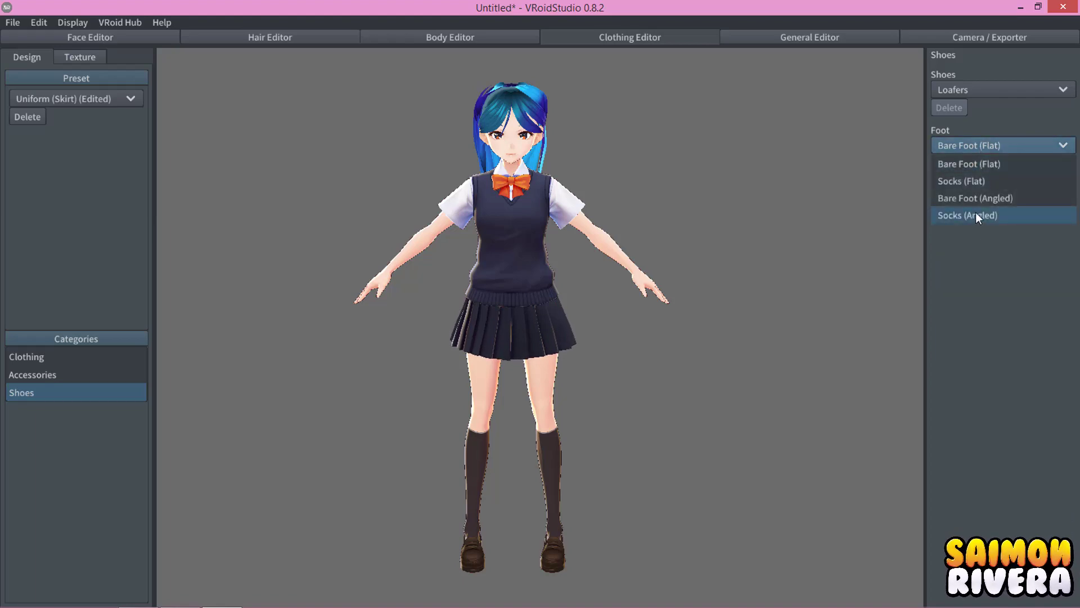
left_click(975, 214)
mouse_move(670, 377)
right_mouse_down()
mouse_move(583, 401)
mouse_move(819, 355)
mouse_move(943, 369)
right_mouse_up()
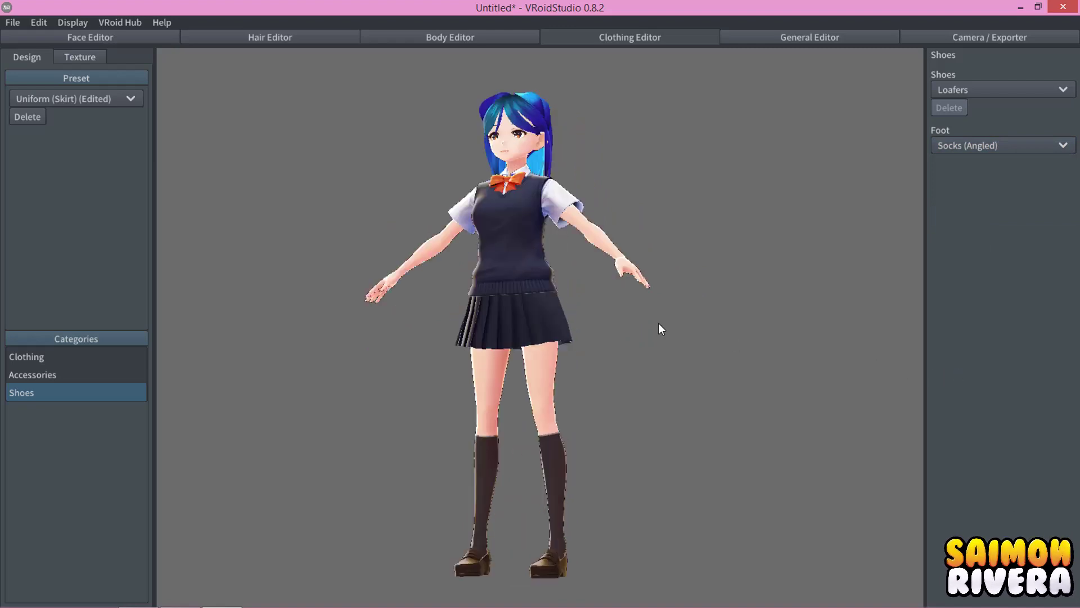
right_click_drag(658, 324, 675, 328)
Reset the outfit to Base Model, then apply the Uniform (Skirt) preset.
left_click(70, 104)
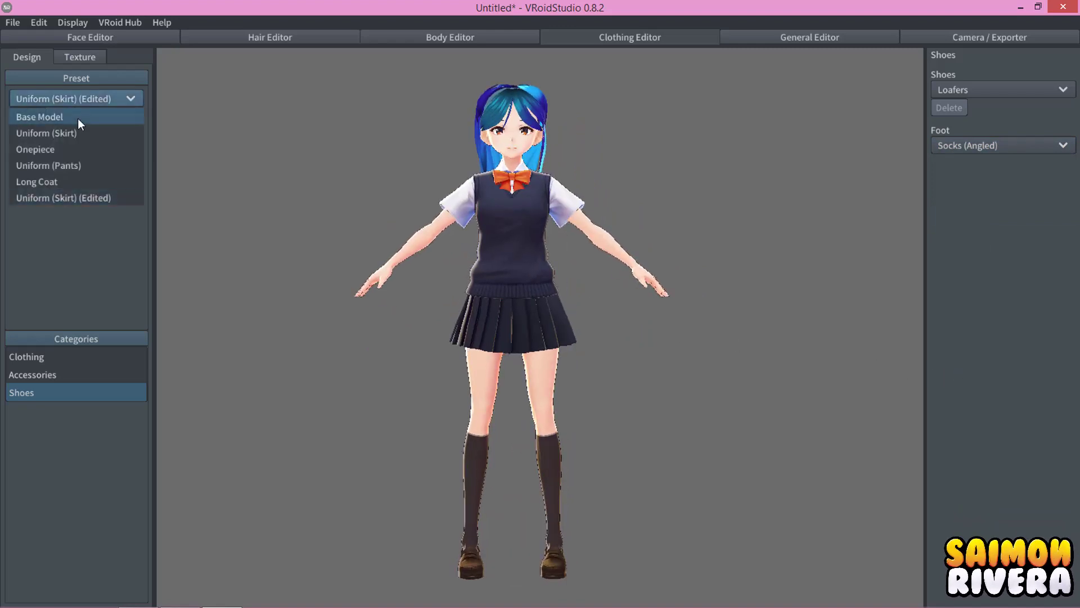
left_click(78, 119)
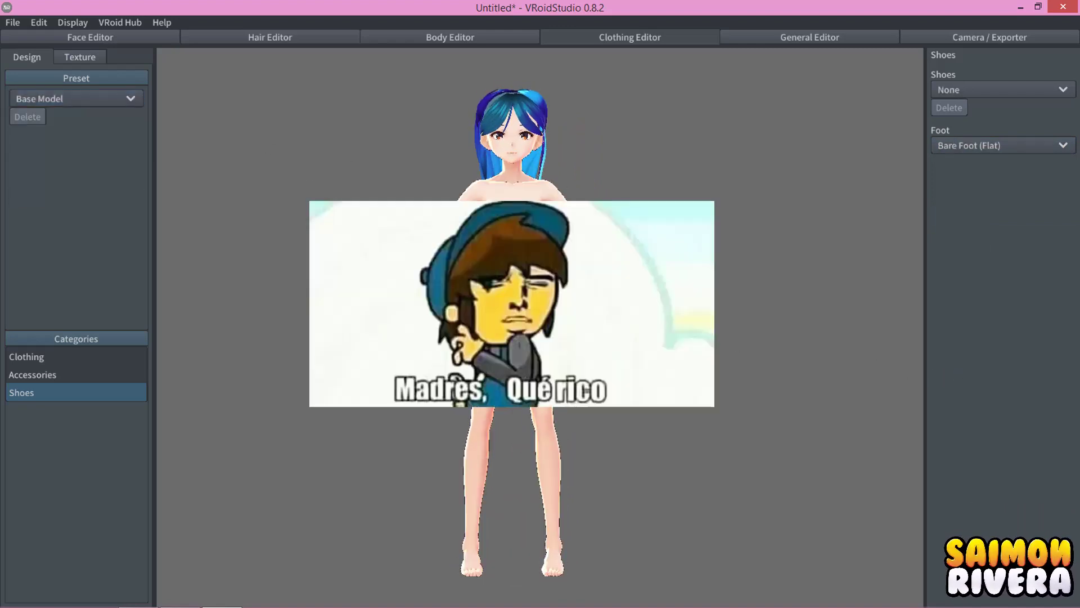
left_click(127, 99)
left_click(96, 133)
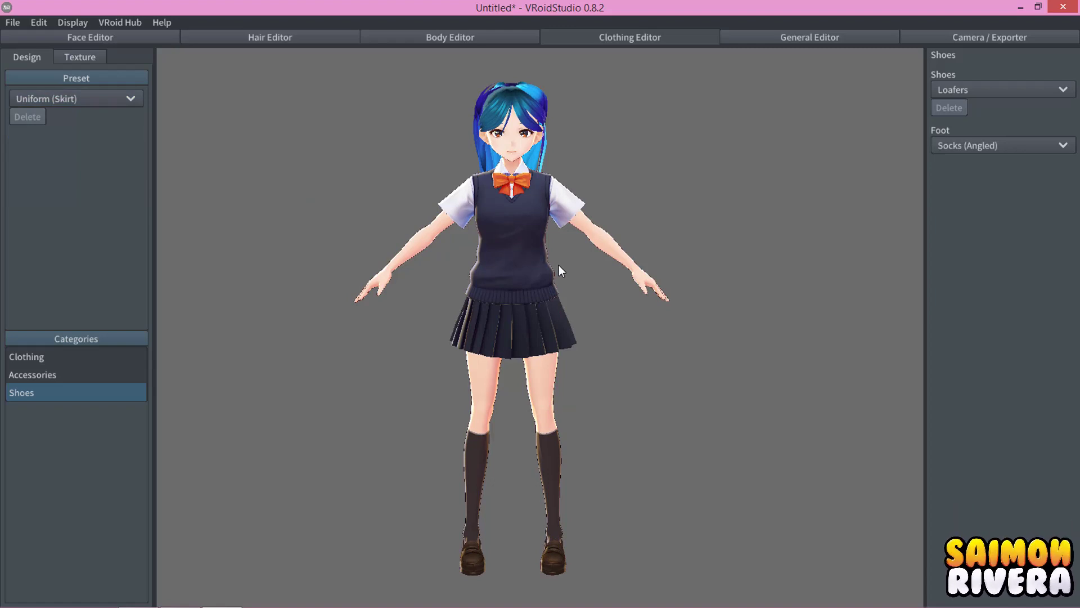
Try Shoes (Onepiece), Sneaker and Basketball Shoes on the avatar.
left_click(989, 87)
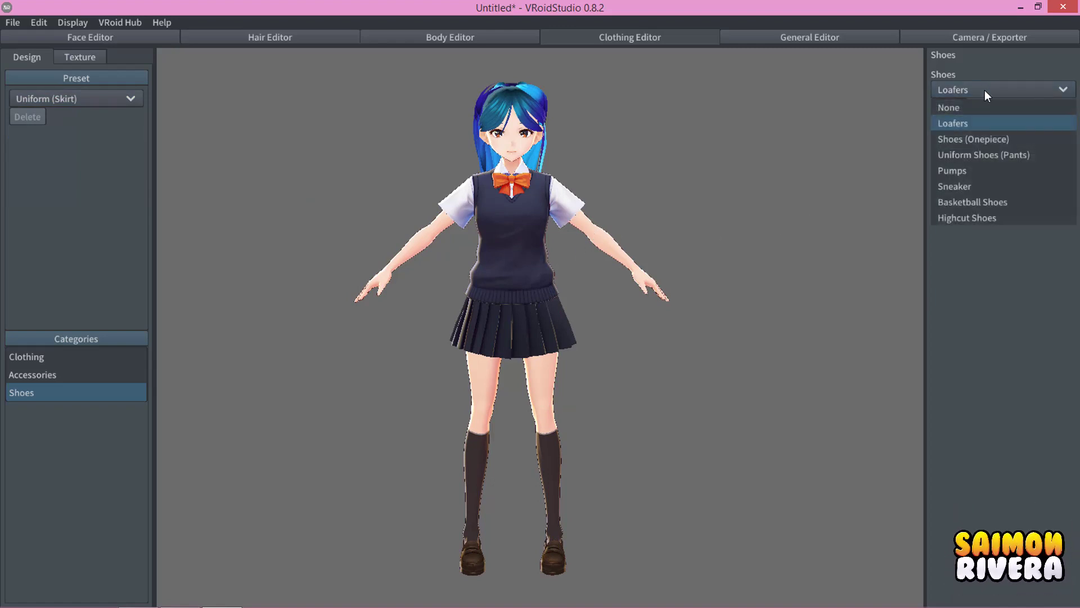
left_click(973, 141)
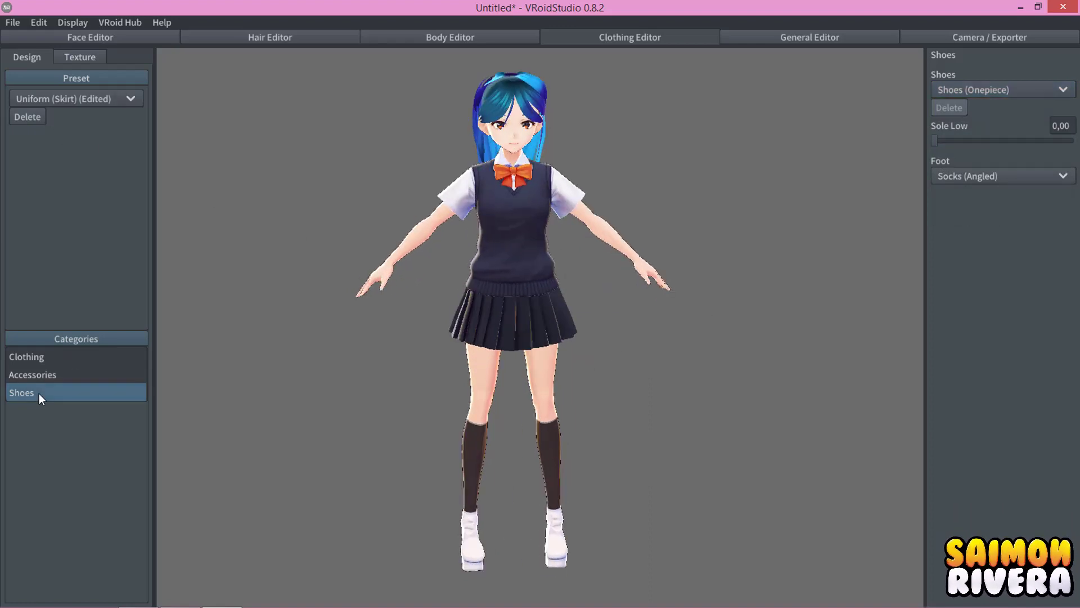
left_click(964, 91)
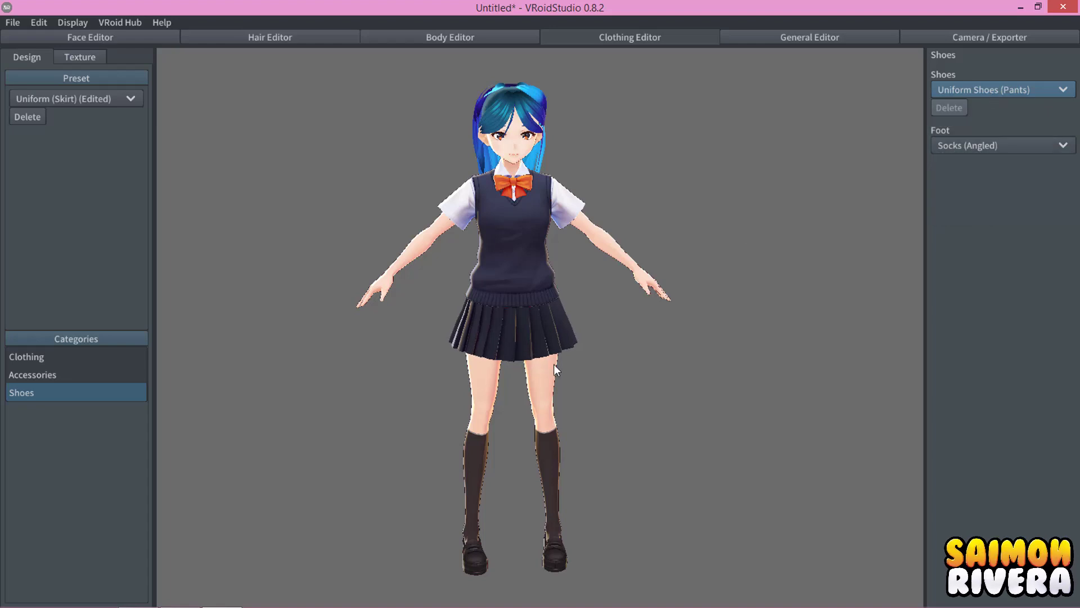
mouse_move(554, 363)
right_mouse_down()
mouse_move(515, 371)
mouse_move(555, 386)
right_mouse_up()
scroll(552, 384, "up", 2)
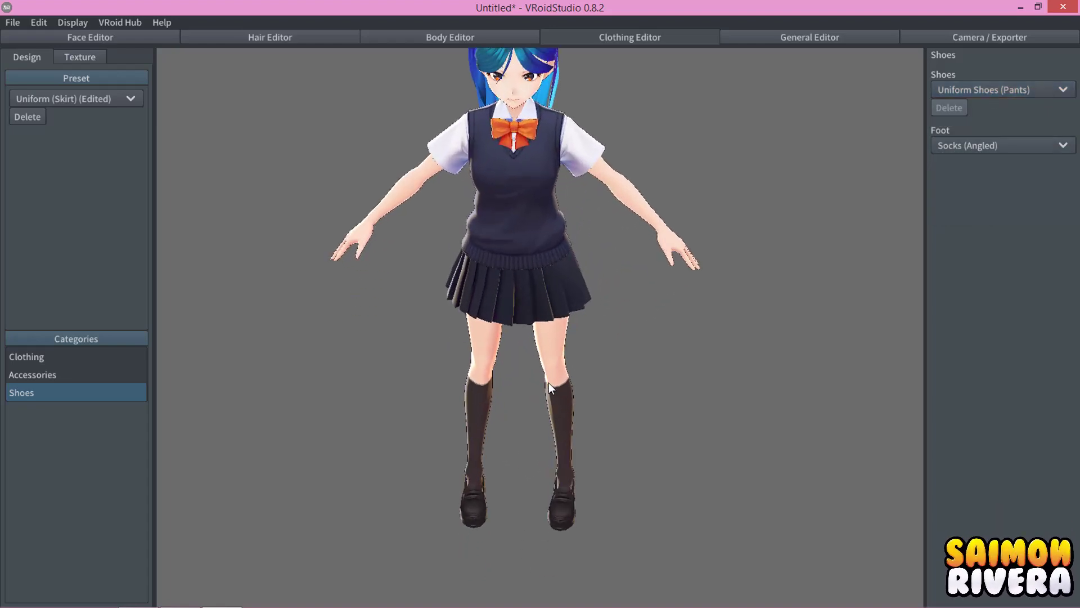
left_click(971, 86)
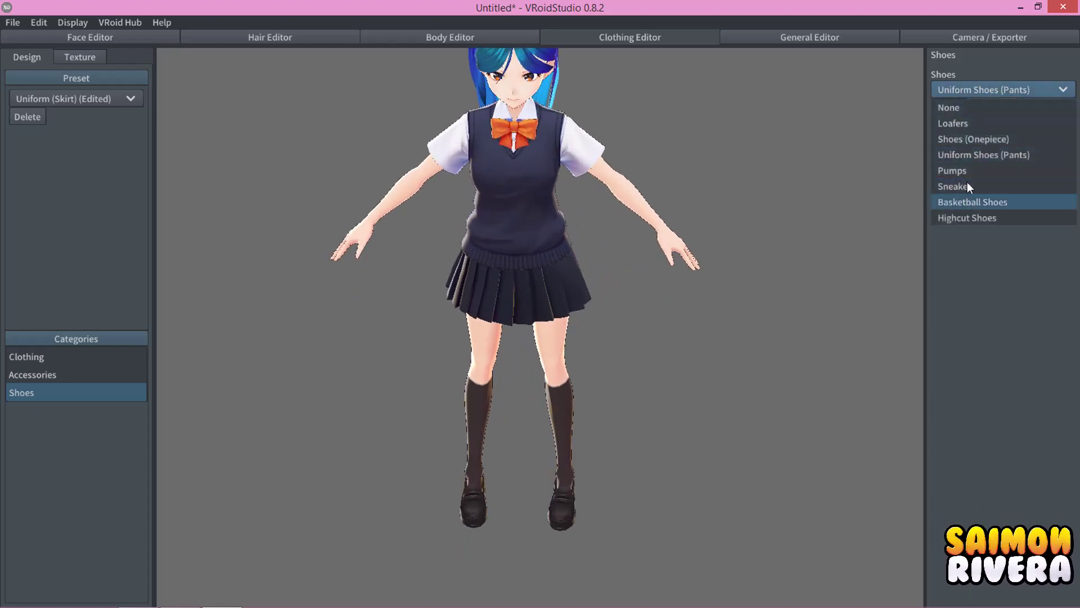
left_click(967, 182)
left_click(981, 88)
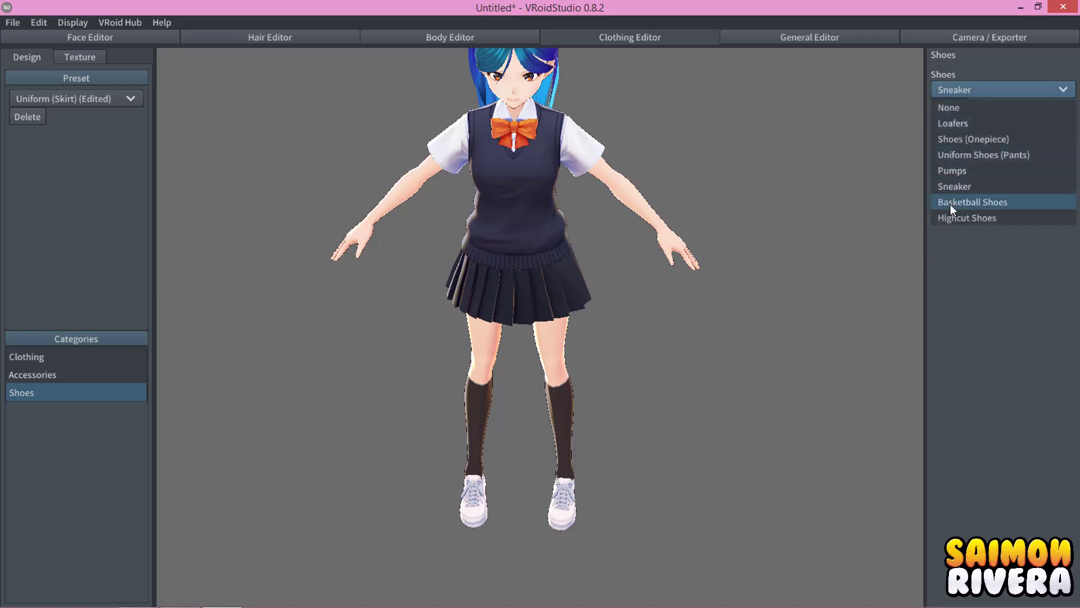
left_click(951, 204)
left_click(994, 89)
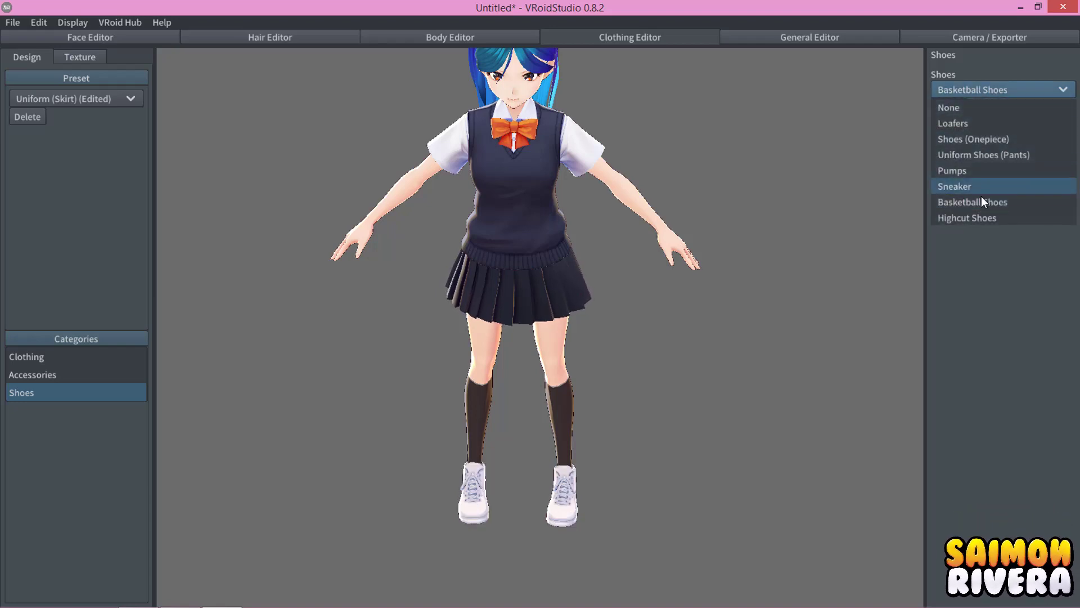
left_click(975, 225)
Try Highcut Shoes with maximum Sole High, and set feet to Bare Foot (Flat).
left_click(990, 90)
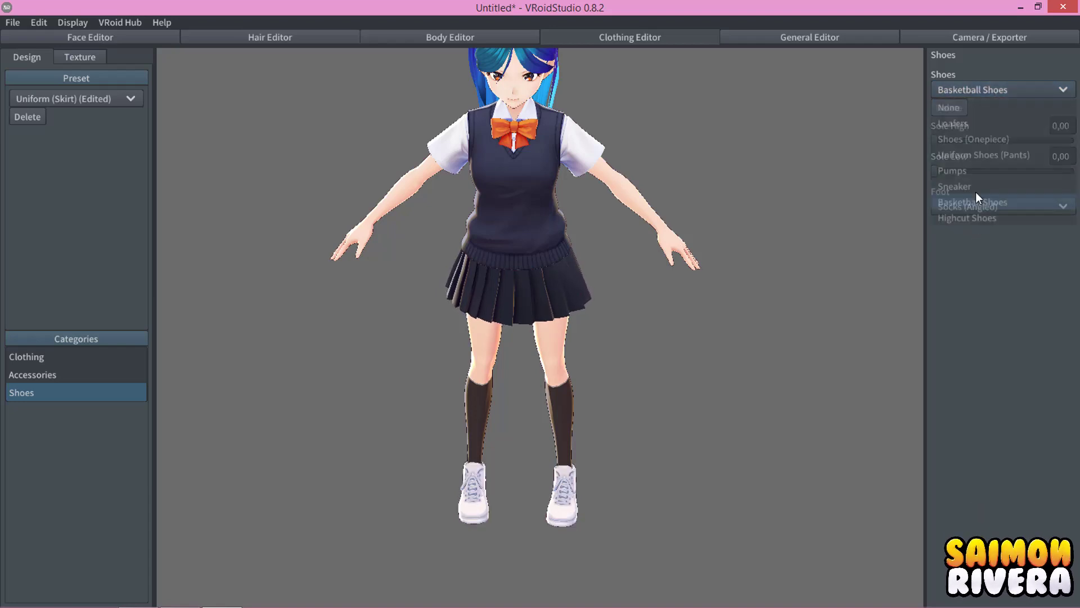
left_click(969, 217)
mouse_move(616, 323)
right_mouse_down()
mouse_move(553, 306)
mouse_move(745, 299)
mouse_move(639, 316)
mouse_move(760, 306)
mouse_move(616, 309)
right_mouse_up()
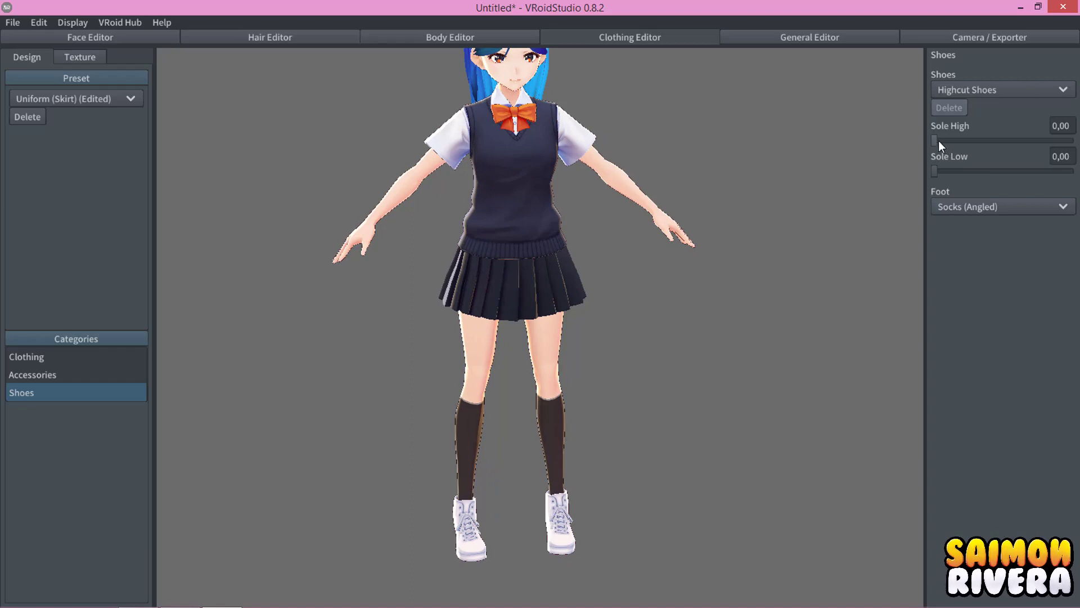
left_click(939, 141)
mouse_move(937, 140)
left_mouse_down()
mouse_move(1013, 142)
mouse_move(923, 144)
mouse_move(1073, 141)
mouse_move(934, 141)
mouse_move(1002, 170)
mouse_move(850, 180)
mouse_move(1075, 170)
mouse_move(934, 170)
left_mouse_up()
left_click(972, 212)
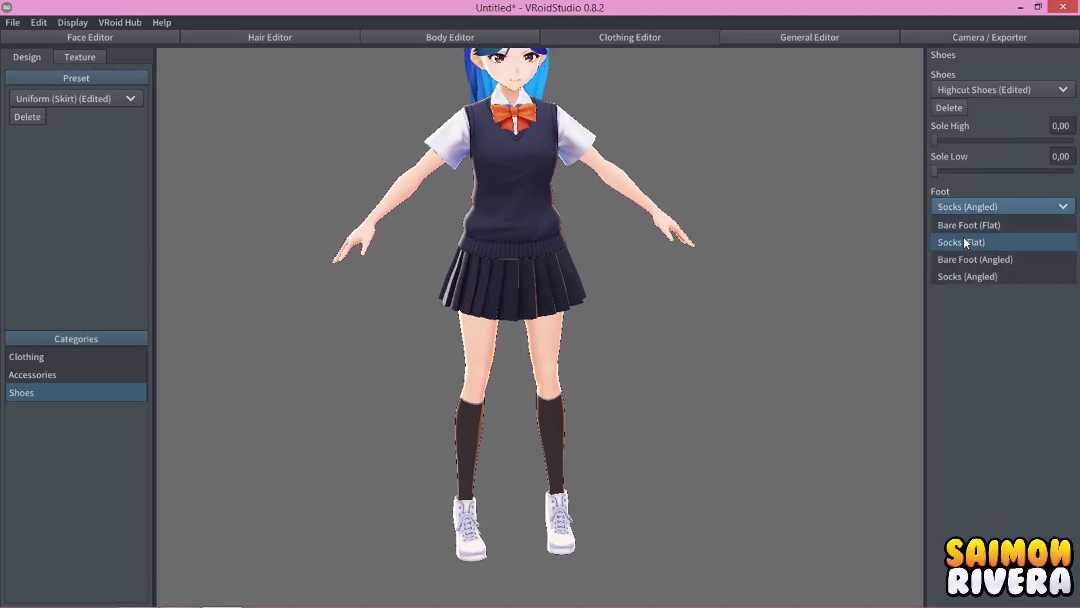
left_click(963, 225)
Remove the shoes, try Shoes (Onepiece), then choose Uniform Shoes (Pants).
left_click(977, 93)
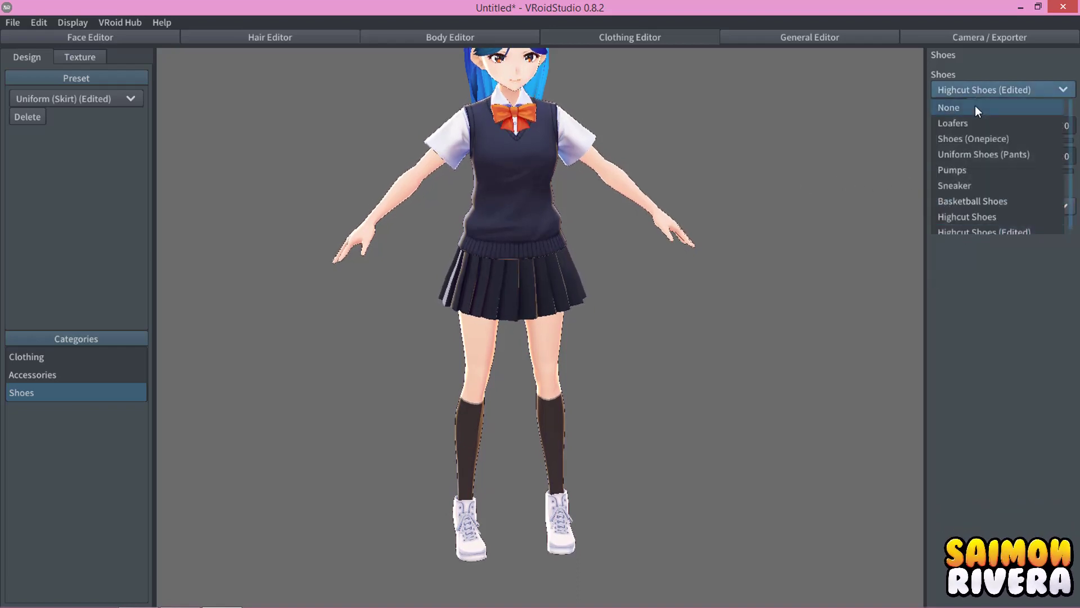
left_click(982, 96)
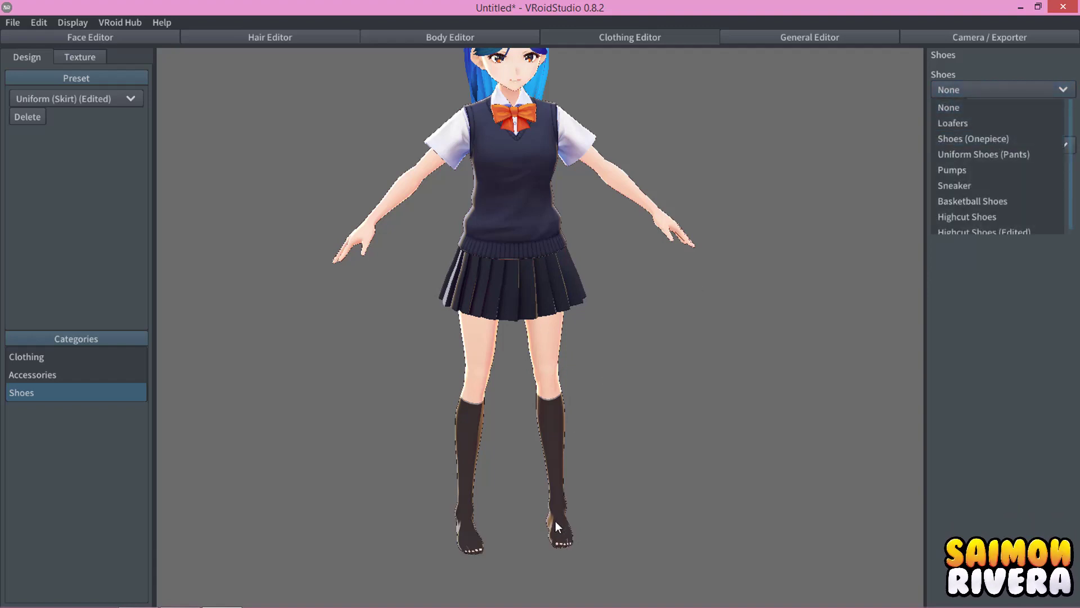
left_click(907, 112)
left_click(971, 94)
left_click(964, 139)
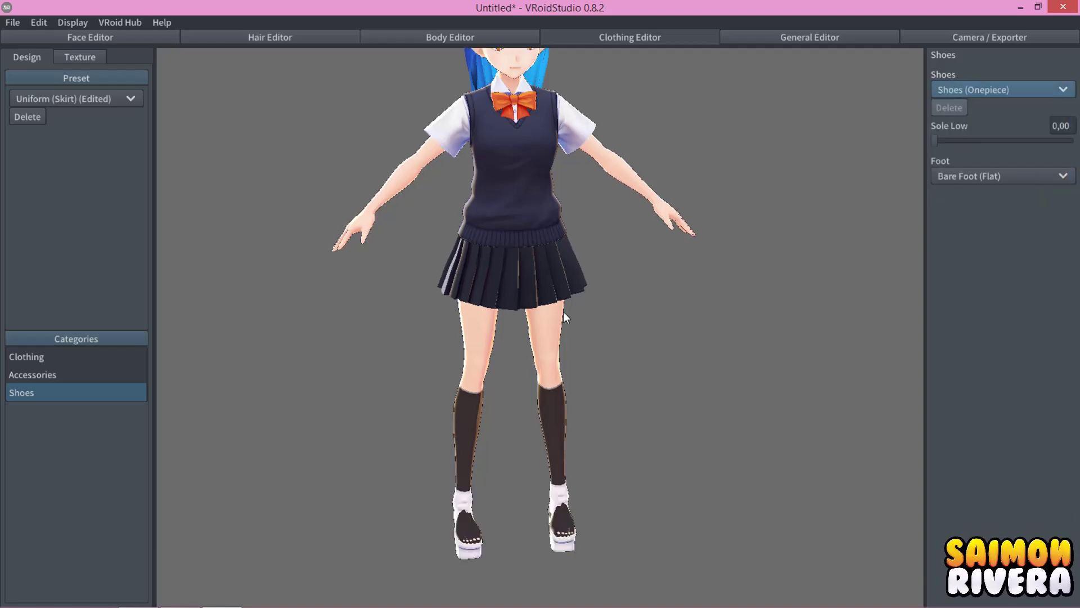
left_click(1005, 95)
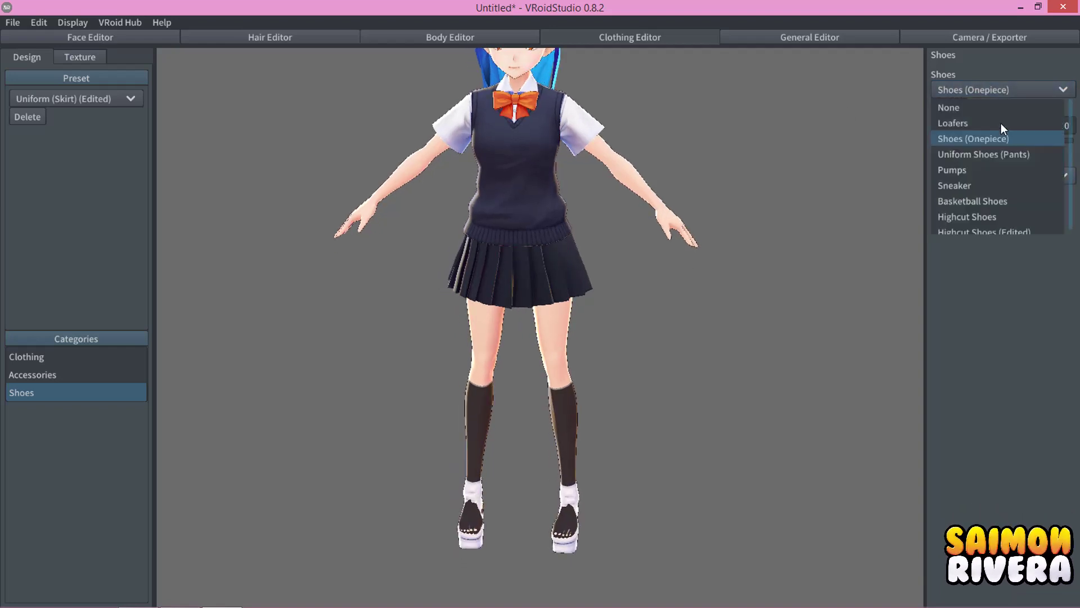
left_click(976, 155)
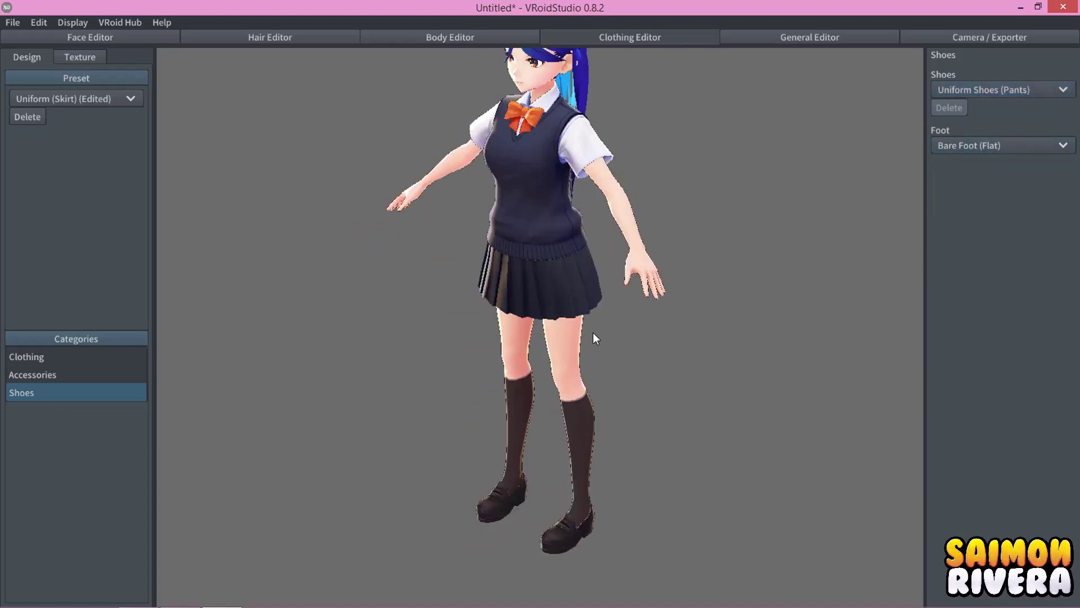
left_click(95, 99)
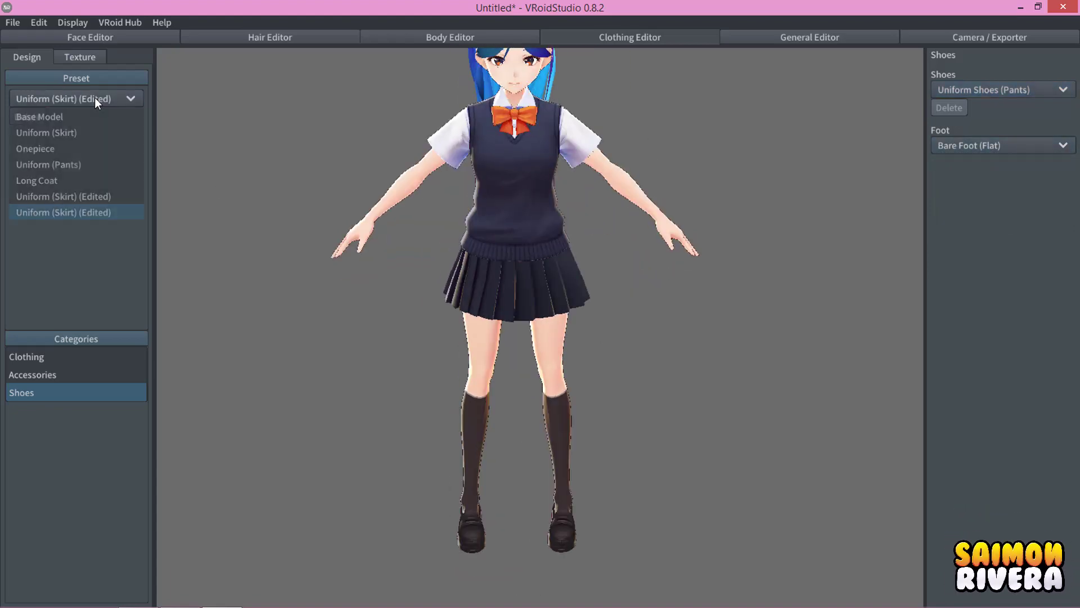
Try Pumps and Sneaker shoes, then reapply Uniform (Skirt) so the avatar wears Loafers.
left_click(56, 133)
left_click(1018, 83)
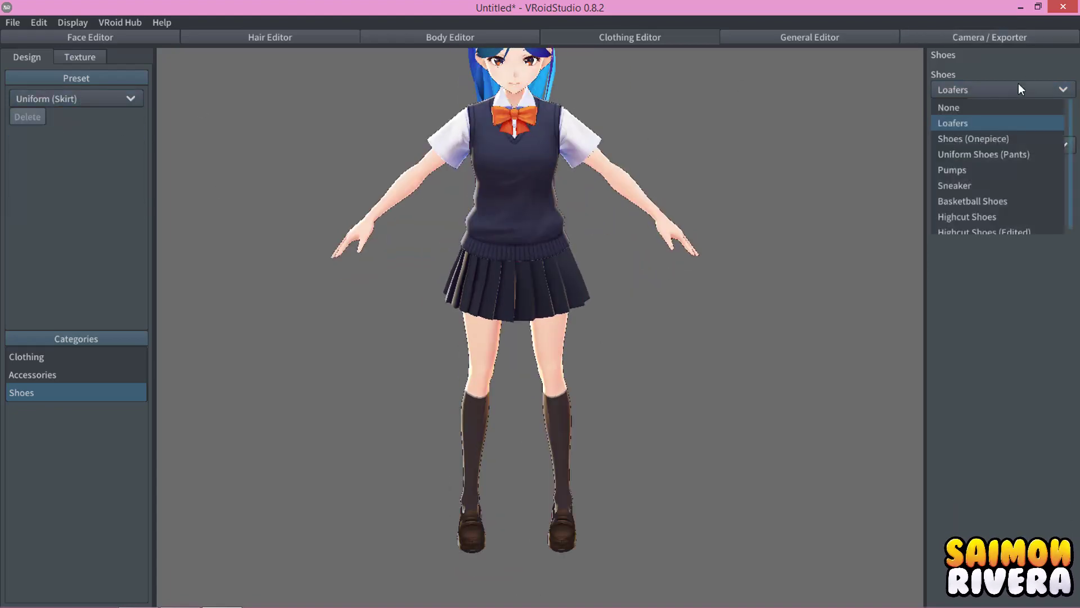
left_click(969, 169)
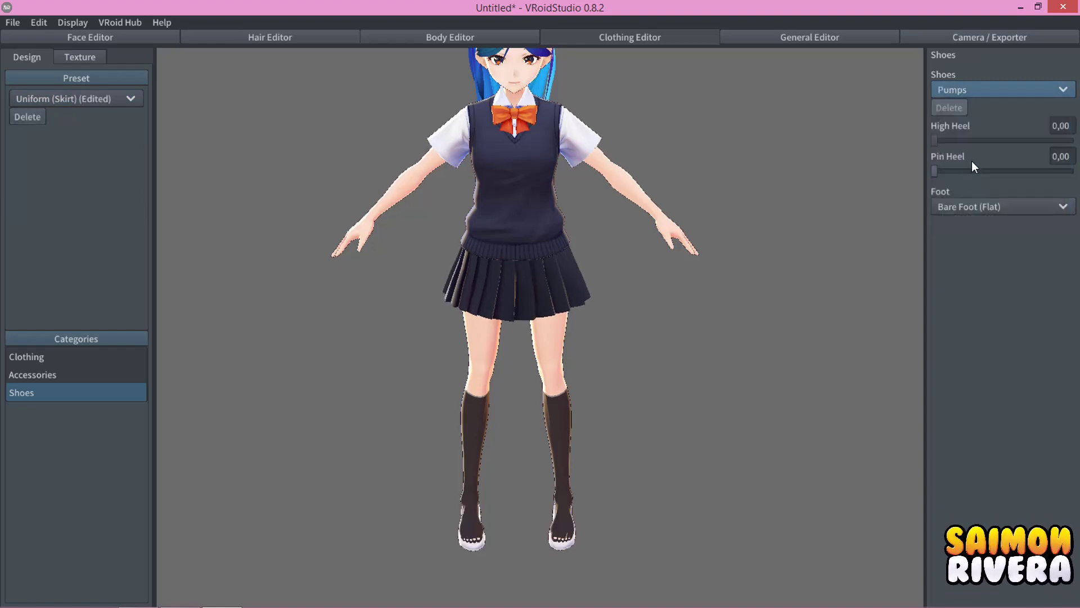
left_click(993, 88)
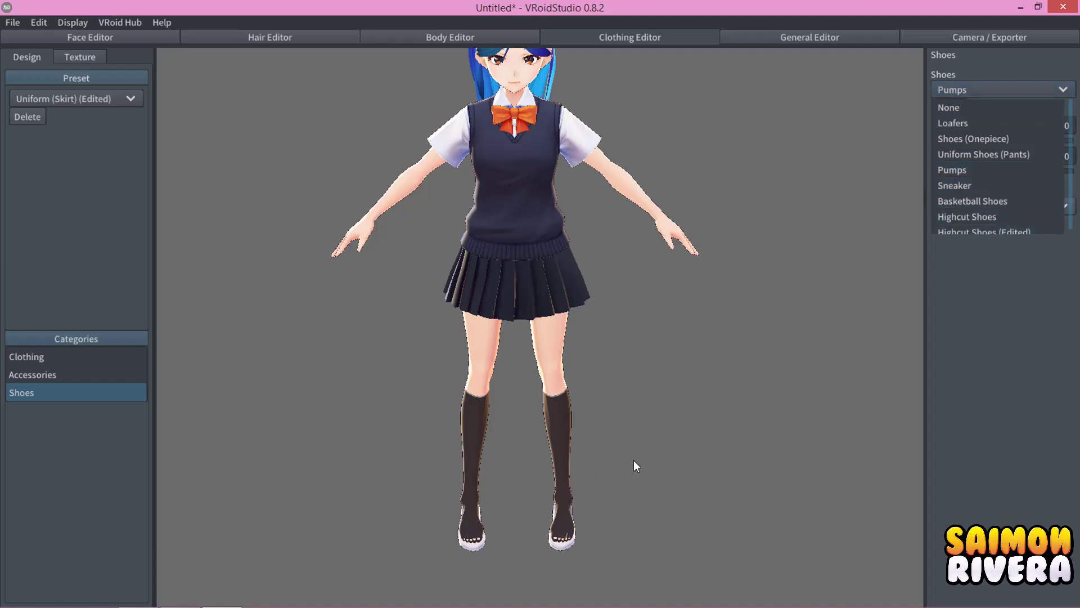
left_click(997, 189)
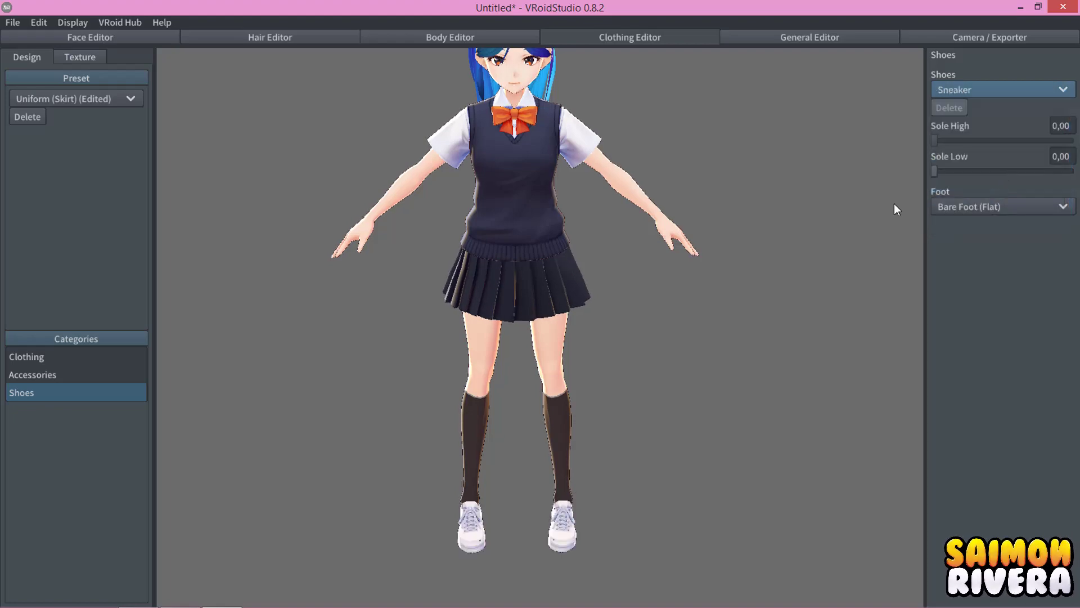
mouse_move(893, 204)
right_mouse_down()
mouse_move(534, 335)
mouse_move(434, 328)
right_mouse_up()
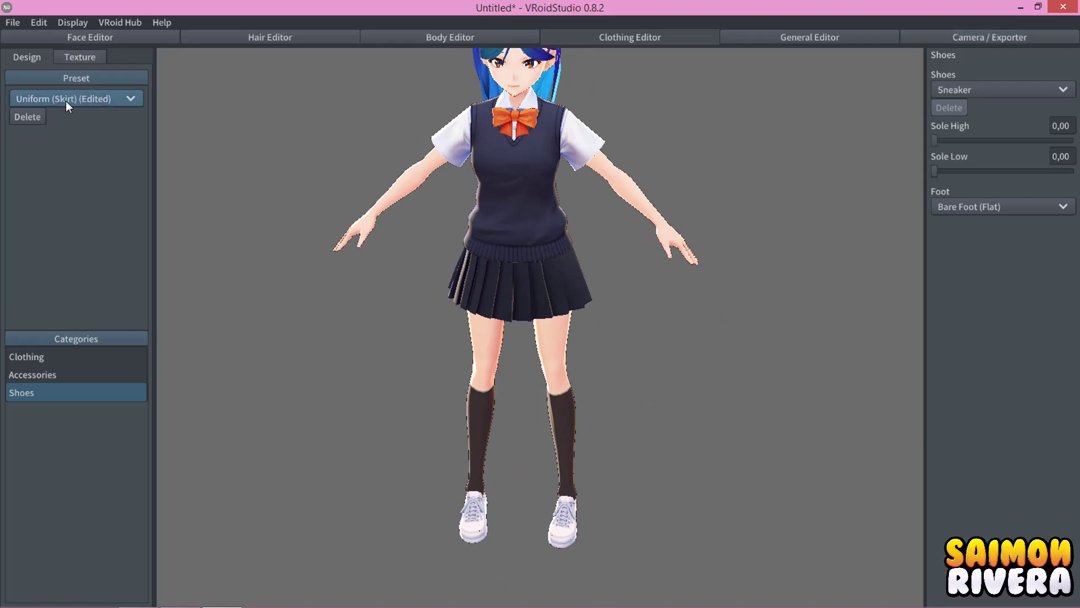
left_click(93, 98)
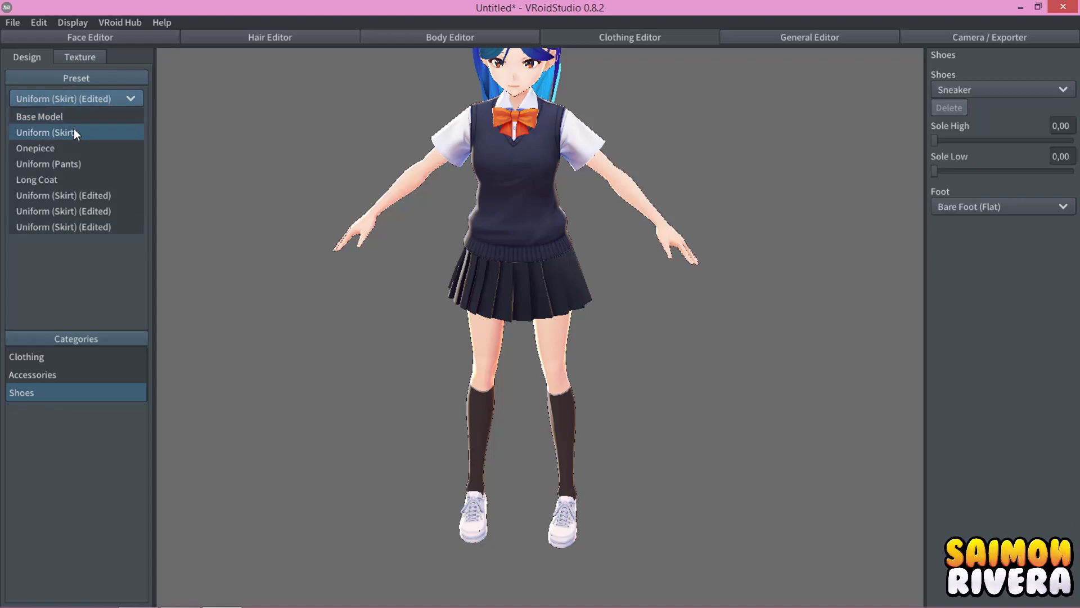
left_click(73, 129)
right_click_drag(738, 241, 489, 224)
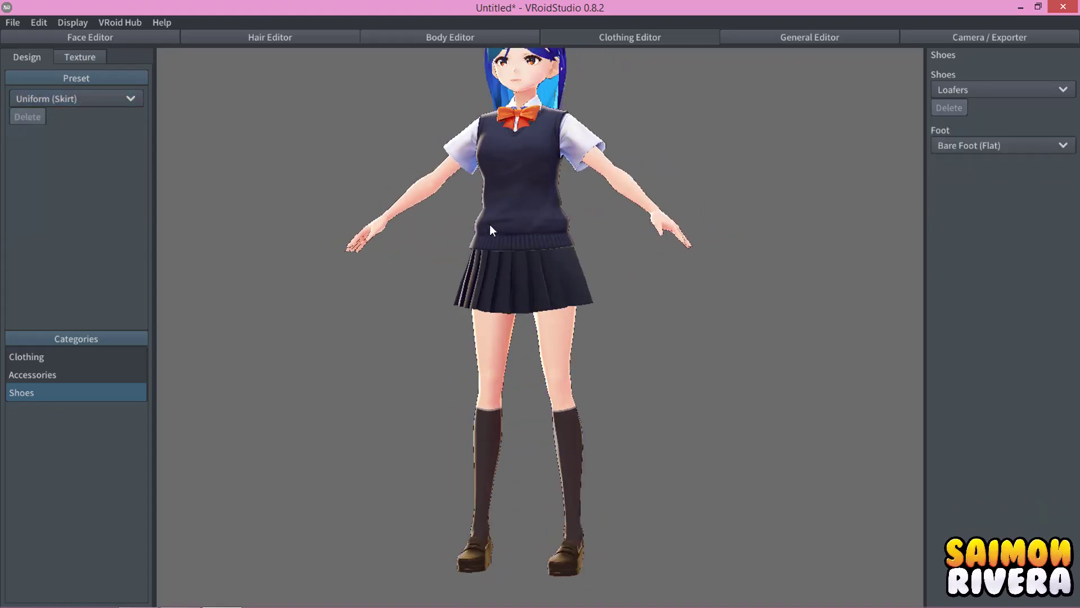
Raise the hair outline width to 0,25 and zoom in on the character's head.
left_click(822, 37)
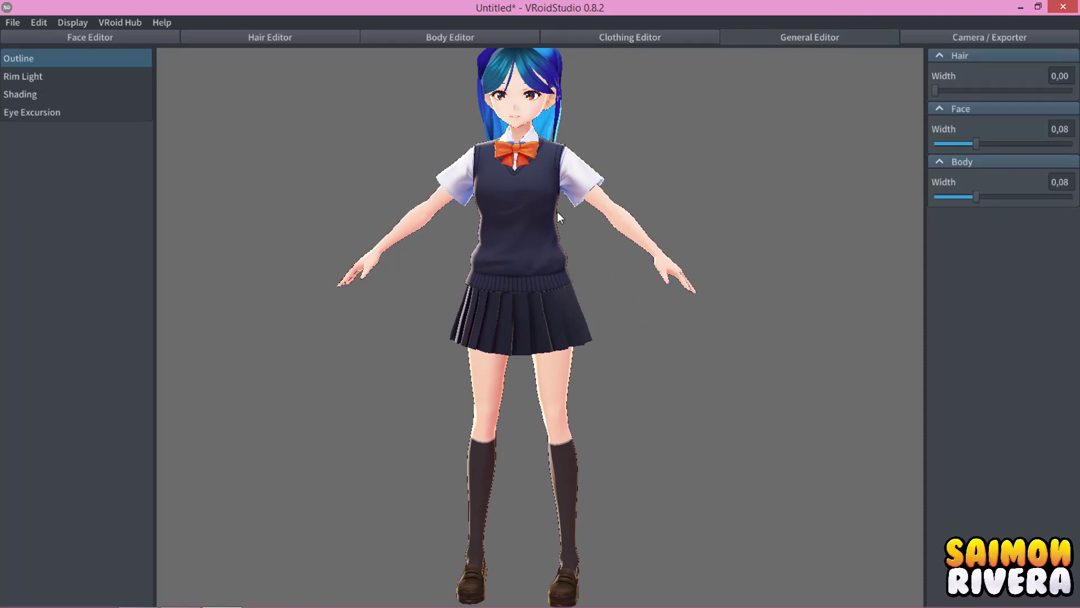
right_click_drag(557, 211, 565, 218)
left_click_drag(936, 91, 1072, 91)
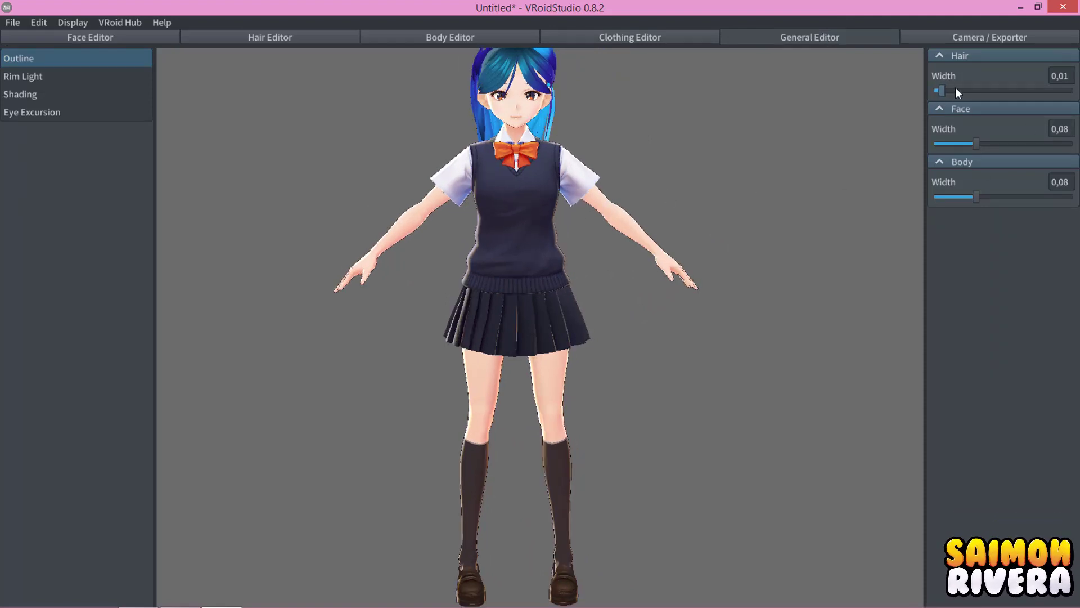
mouse_move(488, 128)
right_mouse_down()
mouse_move(489, 183)
mouse_move(486, 167)
right_mouse_up()
middle_click_drag(509, 171, 513, 270)
scroll(513, 266, "up", 3)
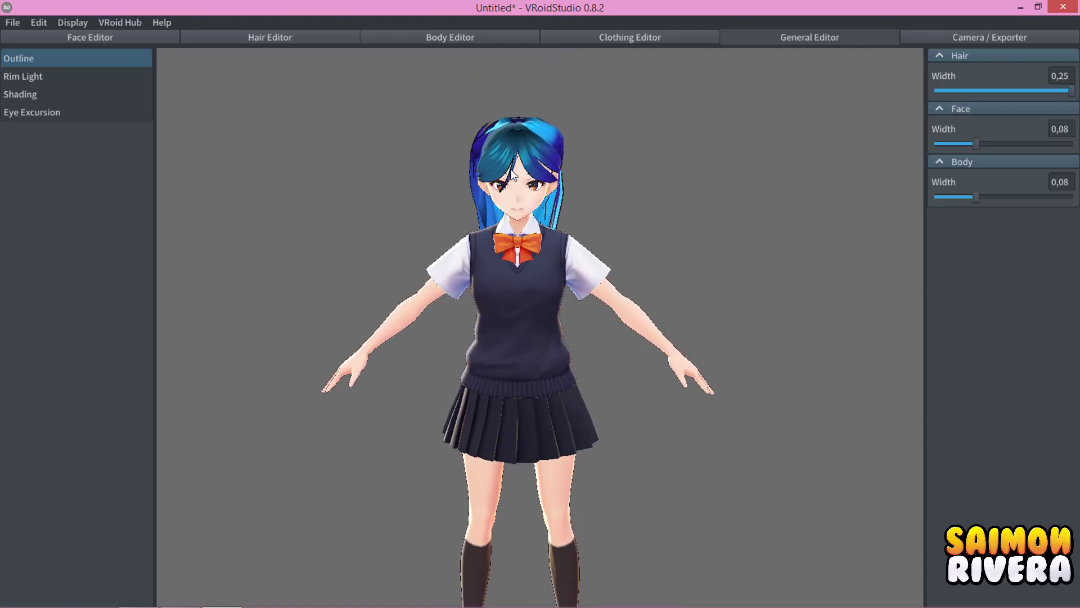
middle_click_drag(515, 174, 539, 289)
scroll(545, 270, "up", 2)
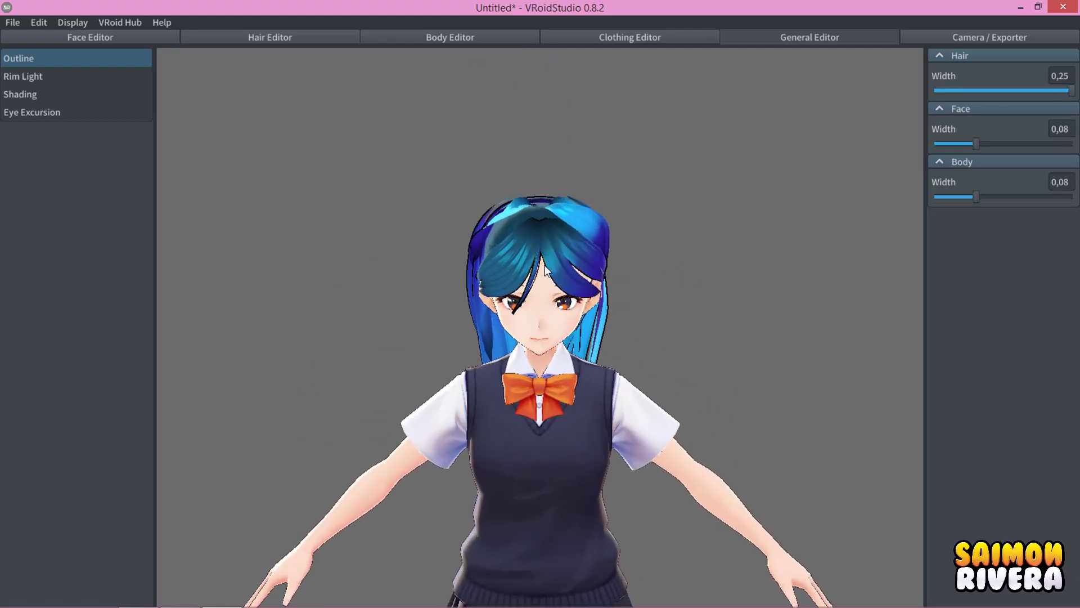
scroll(545, 270, "up", 2)
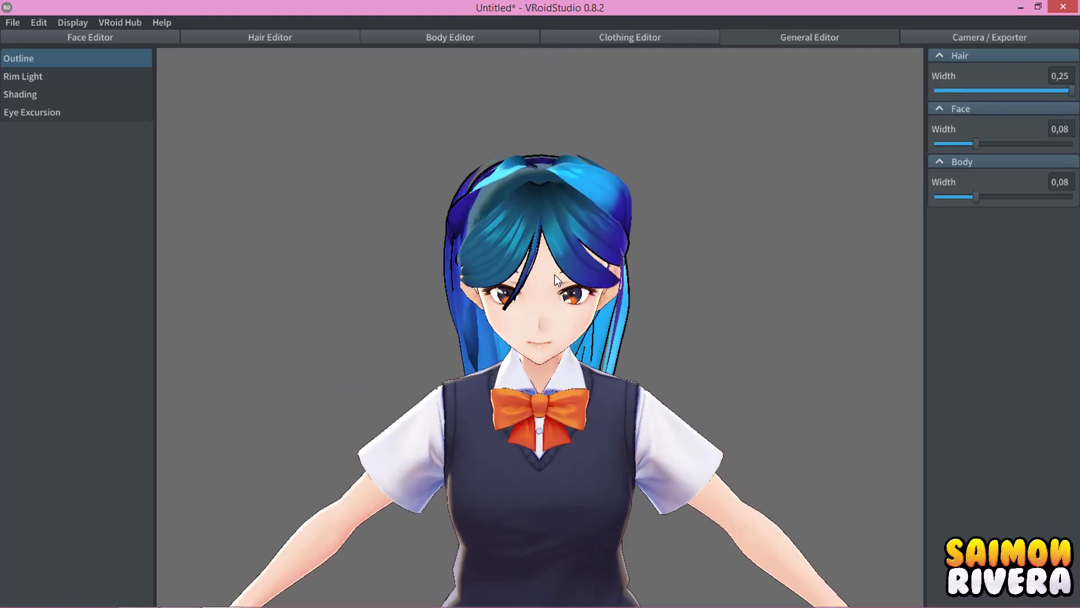
scroll(594, 292, "up", 2)
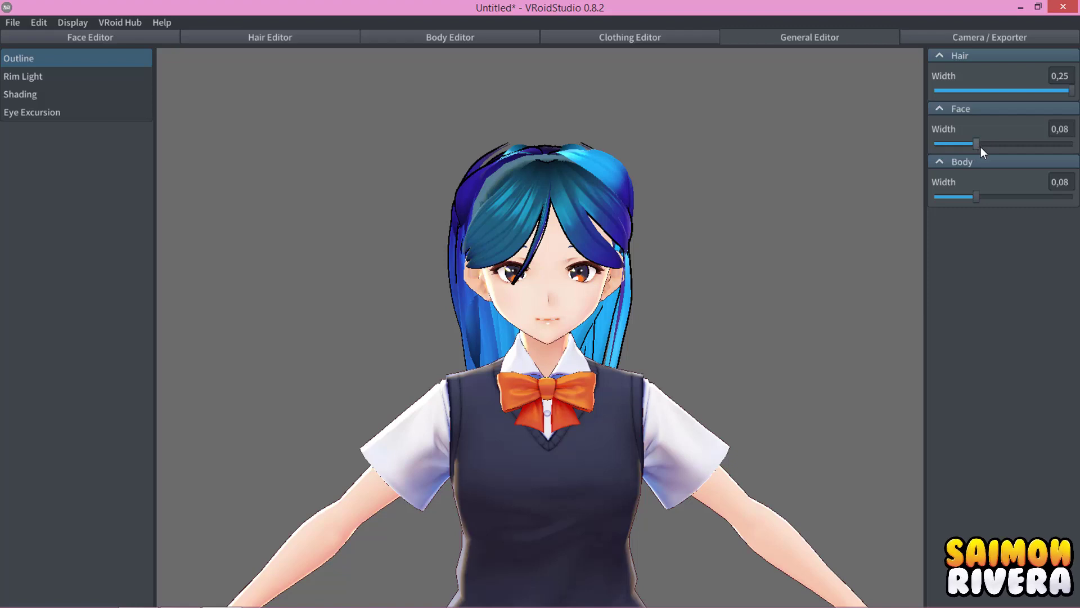
Set face and body outline widths to 0,25, keeping hair at 0,25.
left_click_drag(978, 143, 1052, 144)
left_click(936, 144)
mouse_move(1071, 90)
left_mouse_down()
mouse_move(949, 90)
mouse_move(1072, 90)
left_mouse_up()
left_click_drag(938, 143, 1072, 143)
left_click_drag(976, 197, 1072, 197)
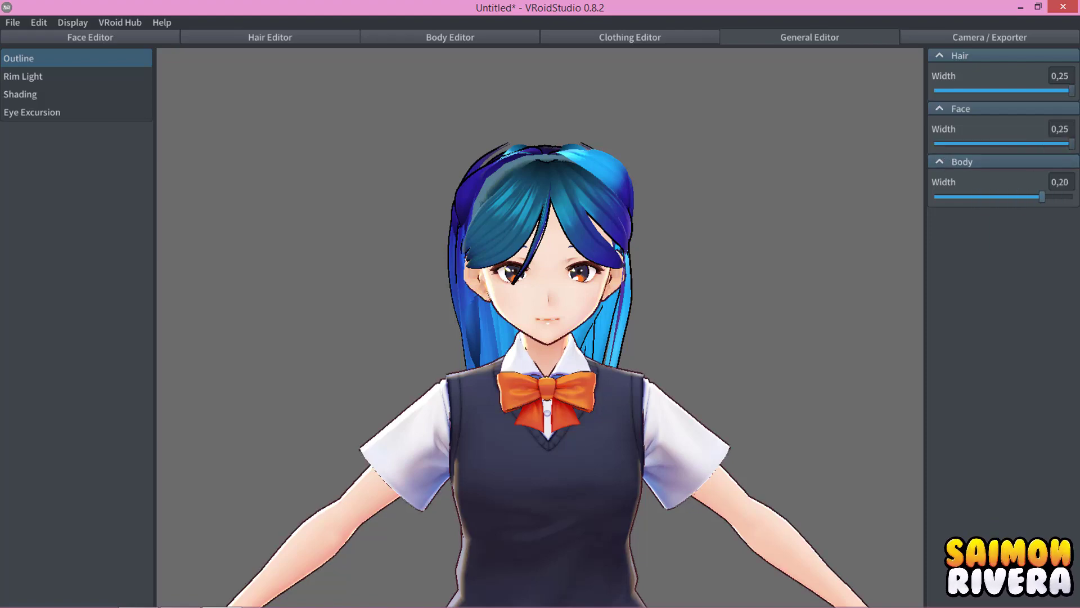
mouse_move(732, 314)
right_mouse_down()
mouse_move(479, 324)
mouse_move(458, 311)
mouse_move(469, 291)
mouse_move(521, 312)
mouse_move(639, 325)
mouse_move(713, 298)
mouse_move(725, 325)
mouse_move(643, 328)
mouse_move(709, 309)
right_mouse_up()
scroll(721, 304, "up", 2)
middle_click_drag(721, 302, 704, 306)
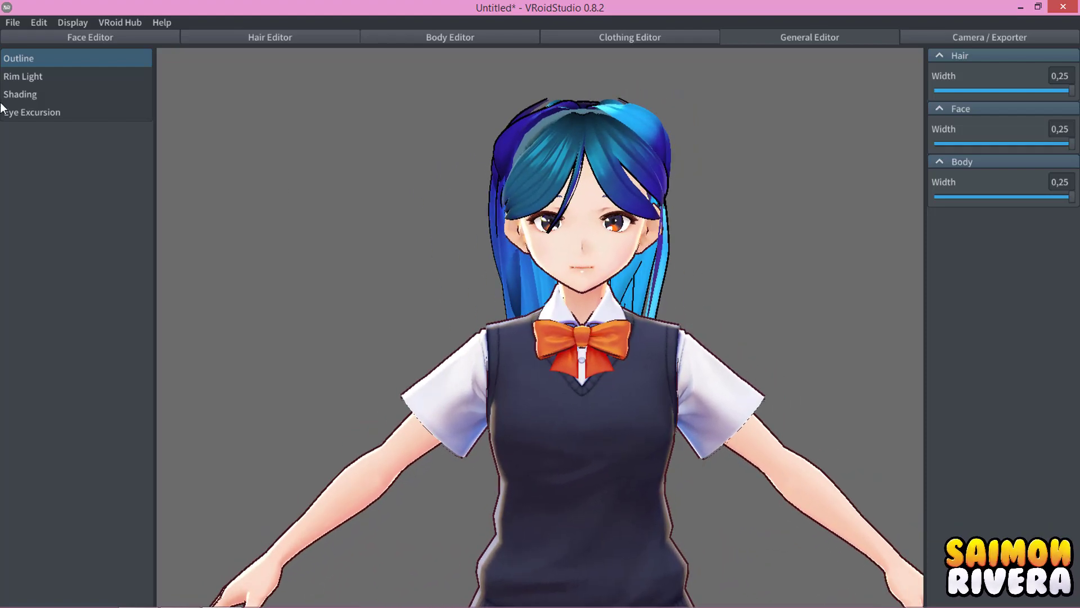
Set hair rim light strength to 54,11 with compression 0,00, and max out body rim light.
left_click(26, 77)
mouse_move(967, 90)
left_mouse_down()
mouse_move(1063, 88)
mouse_move(961, 92)
mouse_move(999, 125)
mouse_move(938, 130)
mouse_move(997, 134)
mouse_move(990, 139)
left_mouse_up()
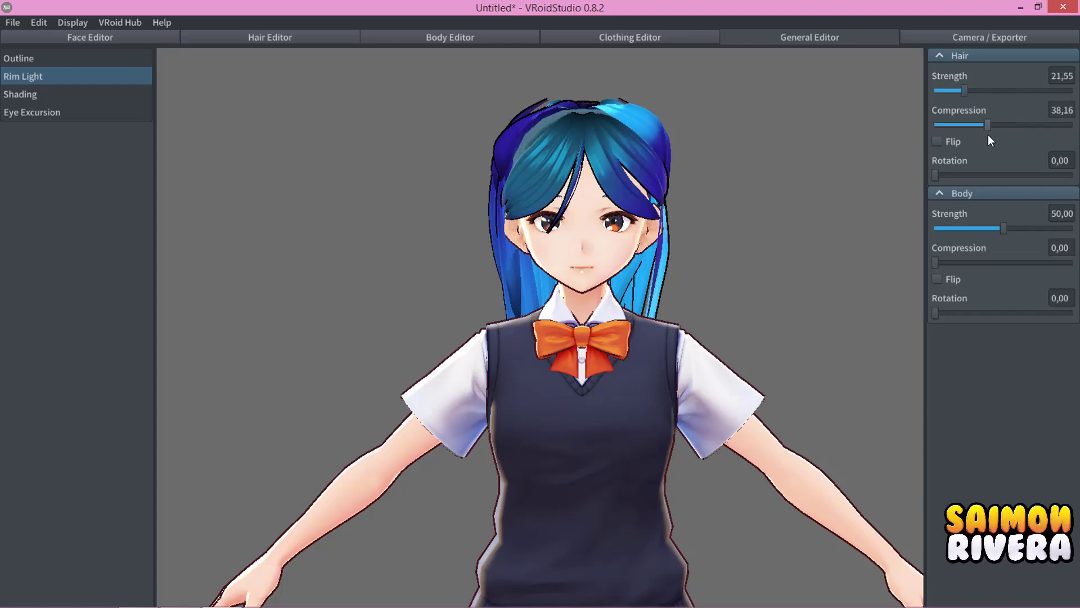
left_click(941, 142)
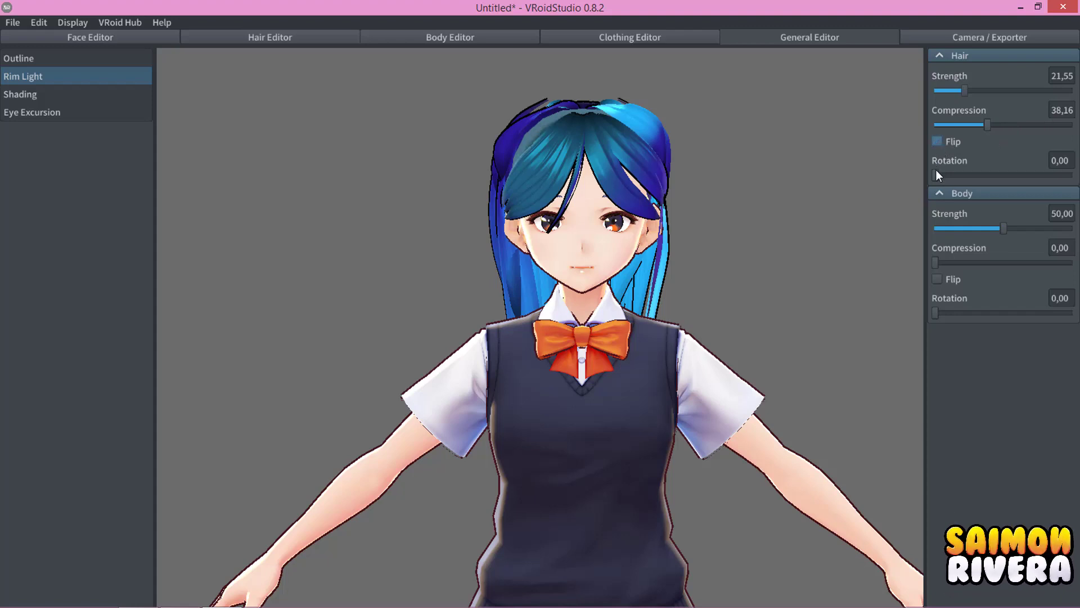
mouse_move(936, 174)
left_mouse_down()
mouse_move(1049, 174)
mouse_move(936, 180)
left_mouse_up()
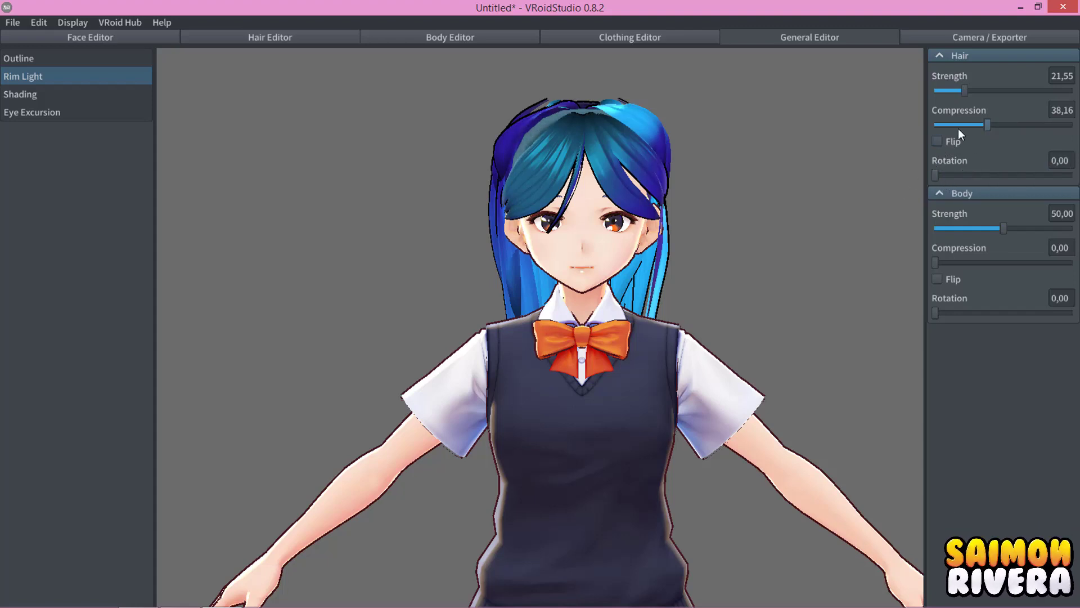
left_click_drag(960, 129, 935, 125)
mouse_move(966, 91)
left_mouse_down()
mouse_move(1033, 85)
mouse_move(1008, 93)
left_mouse_up()
left_click_drag(999, 228, 1038, 232)
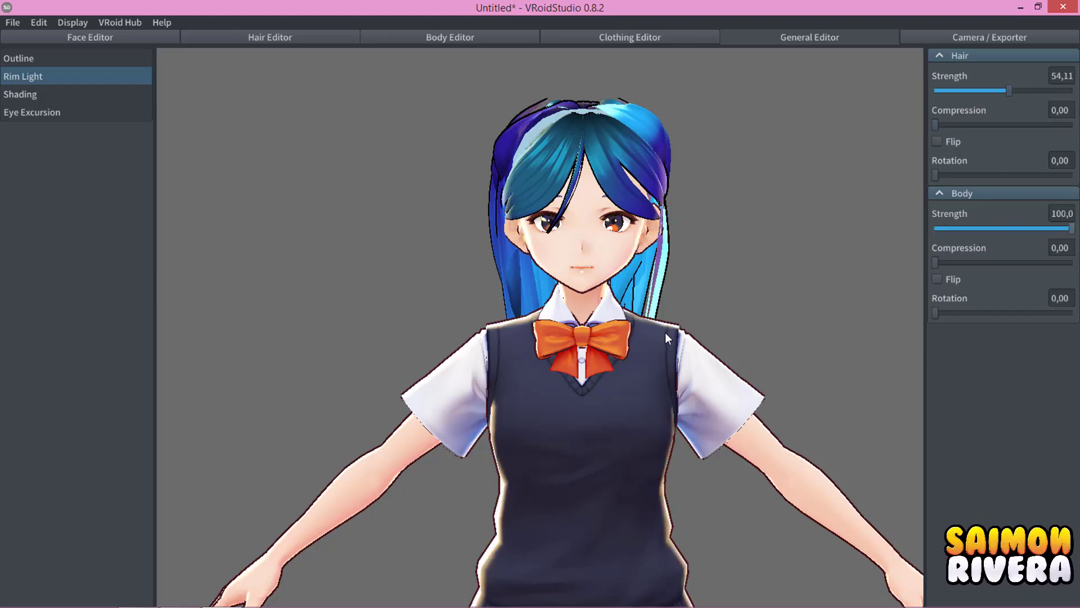
Set shading to Hair Shade Width -0,37, Hardness 0,08 and Face Shade Width 0,70.
scroll(699, 393, "down", 2)
middle_click_drag(700, 393, 646, 240)
scroll(646, 240, "down", 2)
mouse_move(718, 306)
right_mouse_down()
mouse_move(630, 315)
mouse_move(627, 333)
mouse_move(721, 304)
right_mouse_up()
middle_click_drag(596, 234, 662, 332)
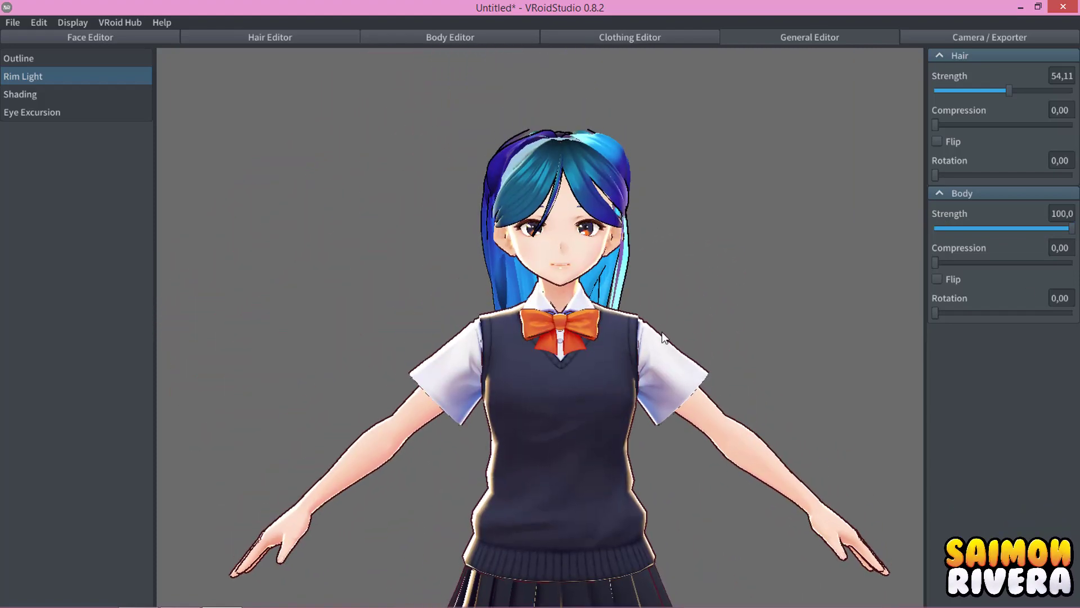
mouse_move(937, 263)
left_mouse_down()
mouse_move(1054, 264)
mouse_move(913, 268)
left_mouse_up()
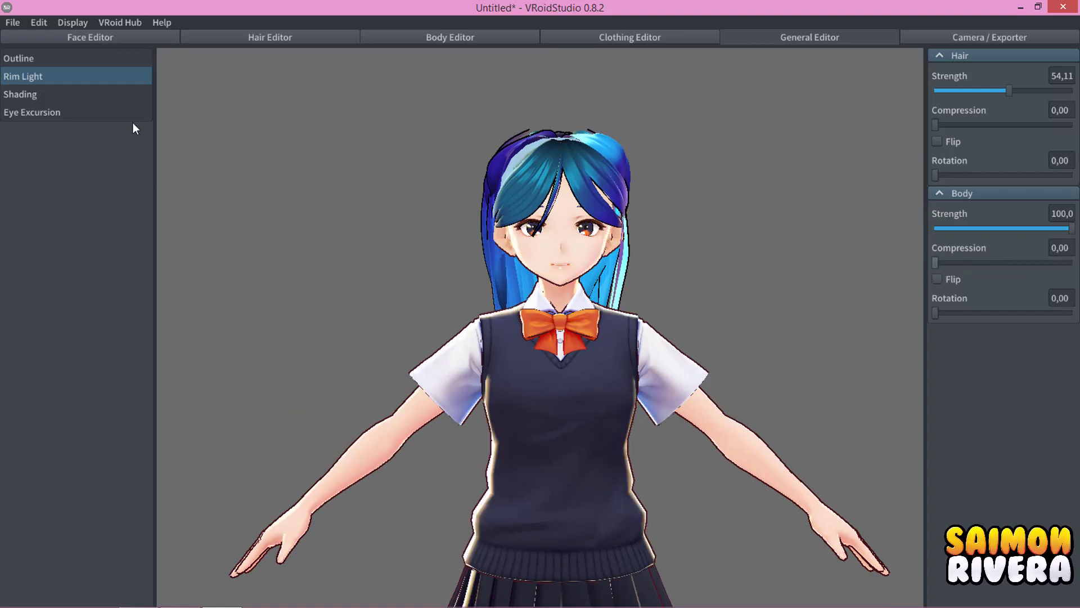
left_click(22, 97)
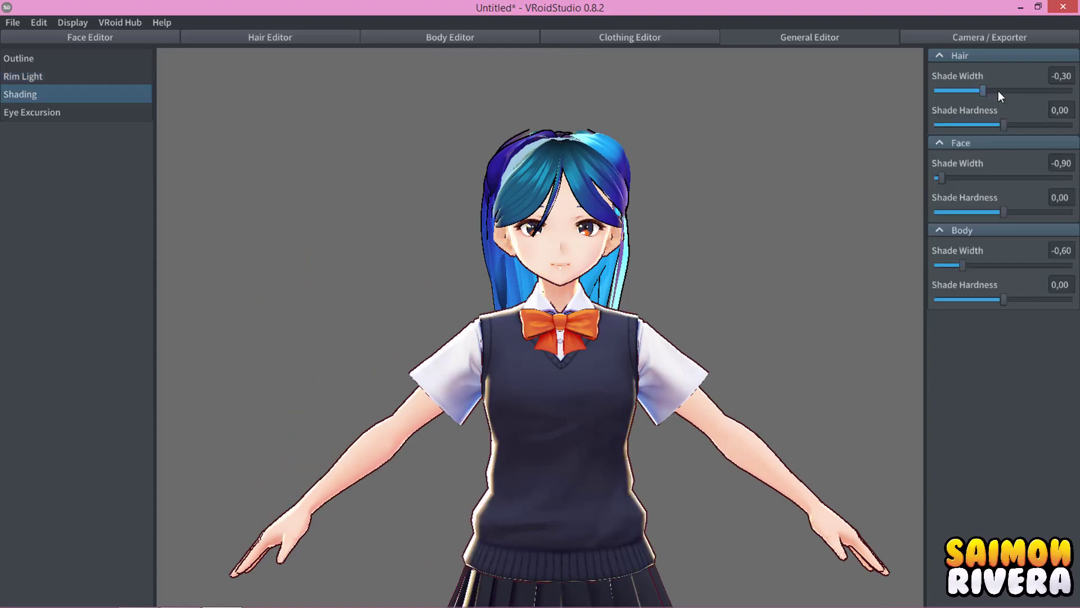
mouse_move(983, 91)
left_mouse_down()
mouse_move(1072, 91)
mouse_move(978, 91)
mouse_move(1039, 125)
mouse_move(1009, 125)
left_mouse_up()
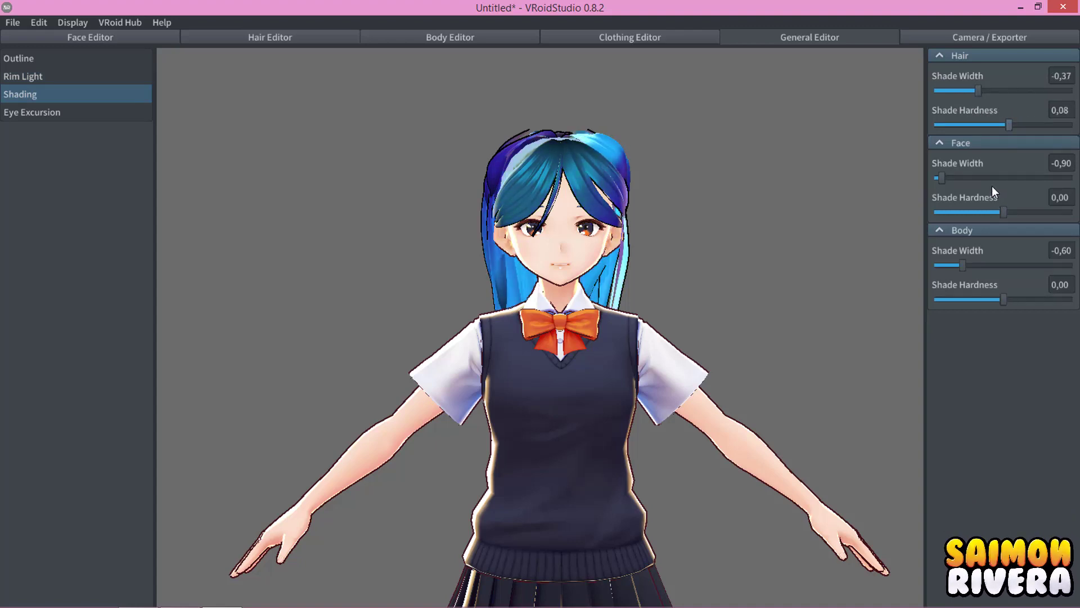
left_click_drag(938, 178, 902, 193)
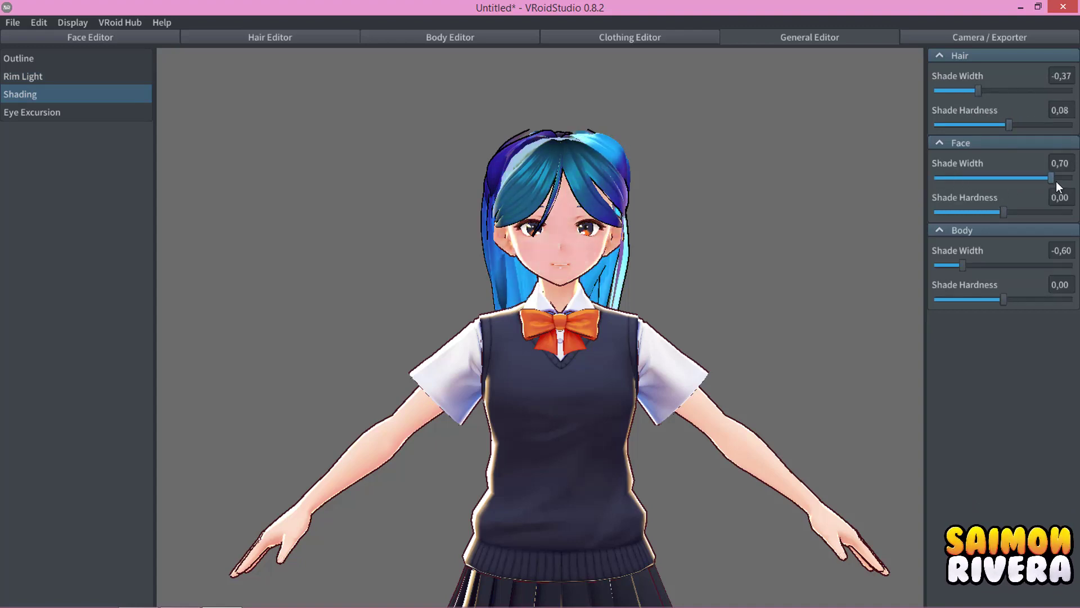
Set eye excursion to Inner 17,35, Outer 18,43, Upper 9,27 and Lower 17,74.
left_click(46, 117)
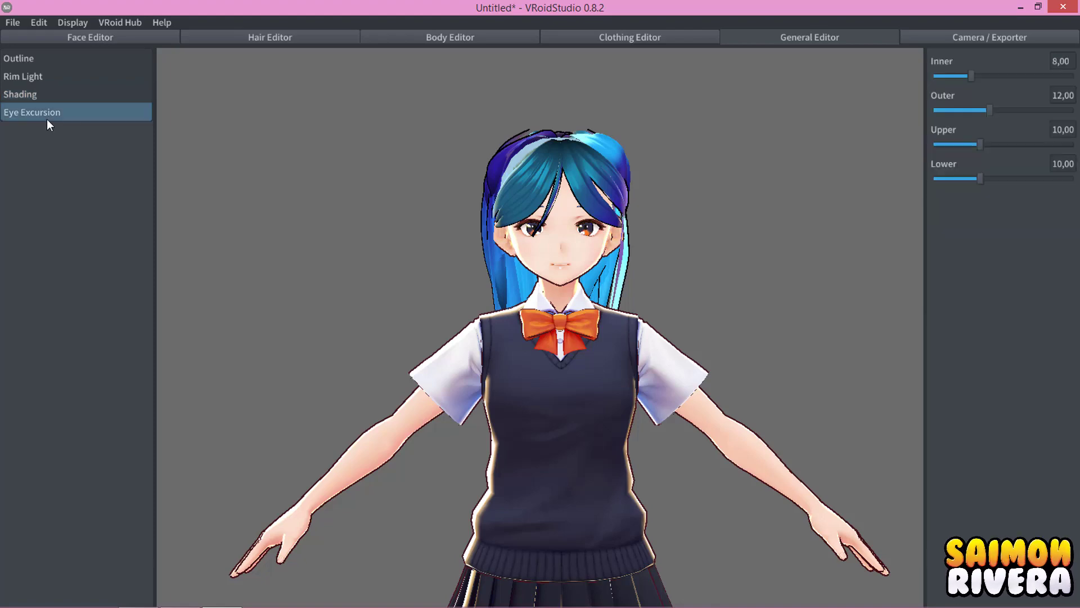
scroll(635, 203, "up", 3)
middle_click_drag(582, 182, 579, 314)
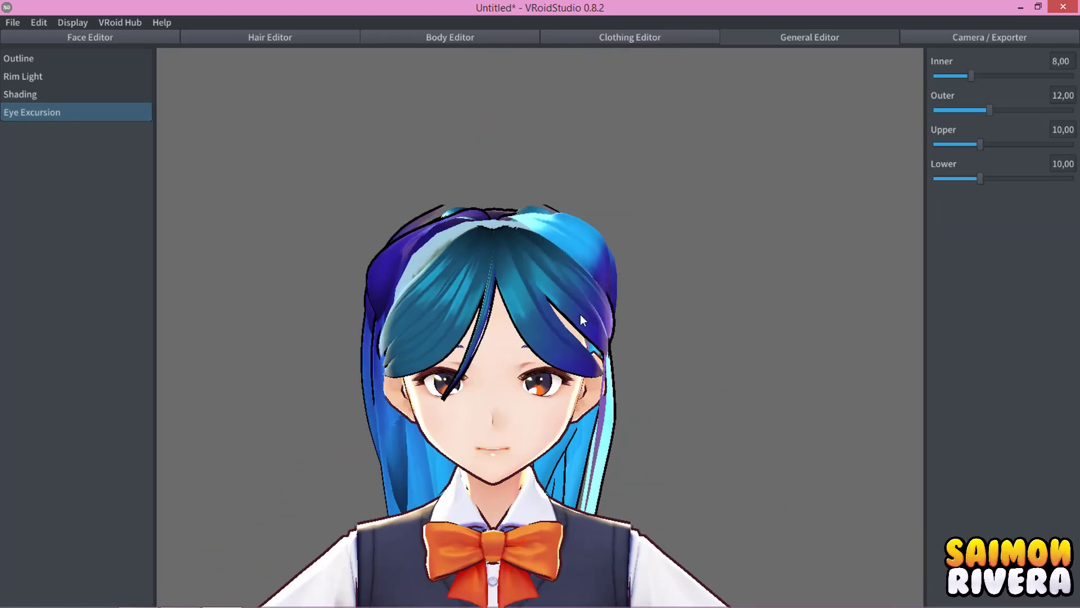
scroll(566, 359, "up", 3)
left_click_drag(971, 75, 1041, 76)
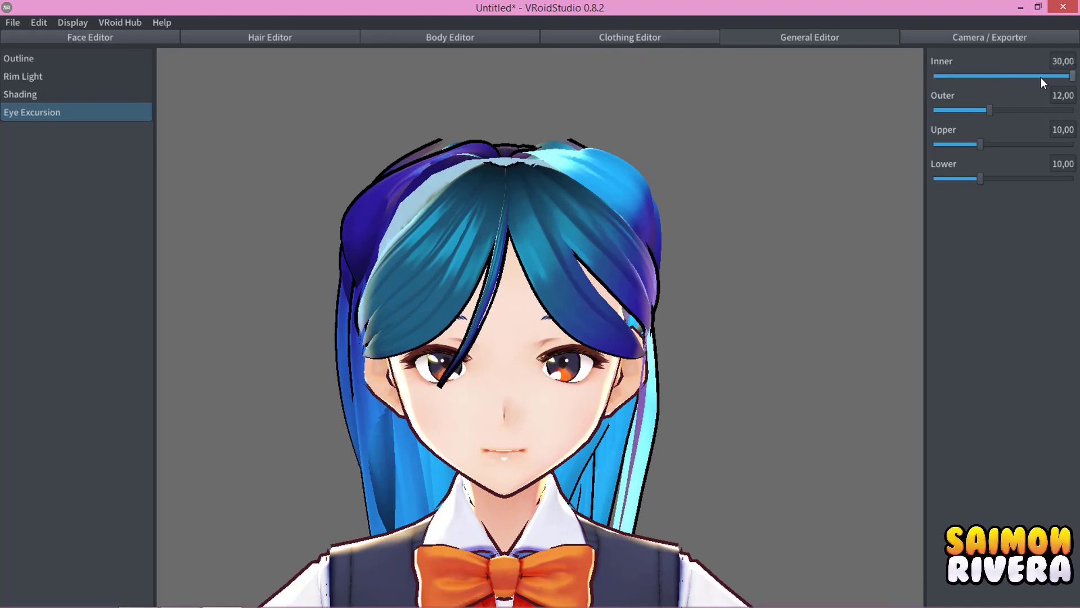
mouse_move(991, 106)
left_mouse_down()
mouse_move(1040, 110)
mouse_move(931, 110)
mouse_move(1021, 109)
left_mouse_up()
mouse_move(983, 144)
left_mouse_down()
mouse_move(1024, 144)
mouse_move(935, 144)
left_mouse_up()
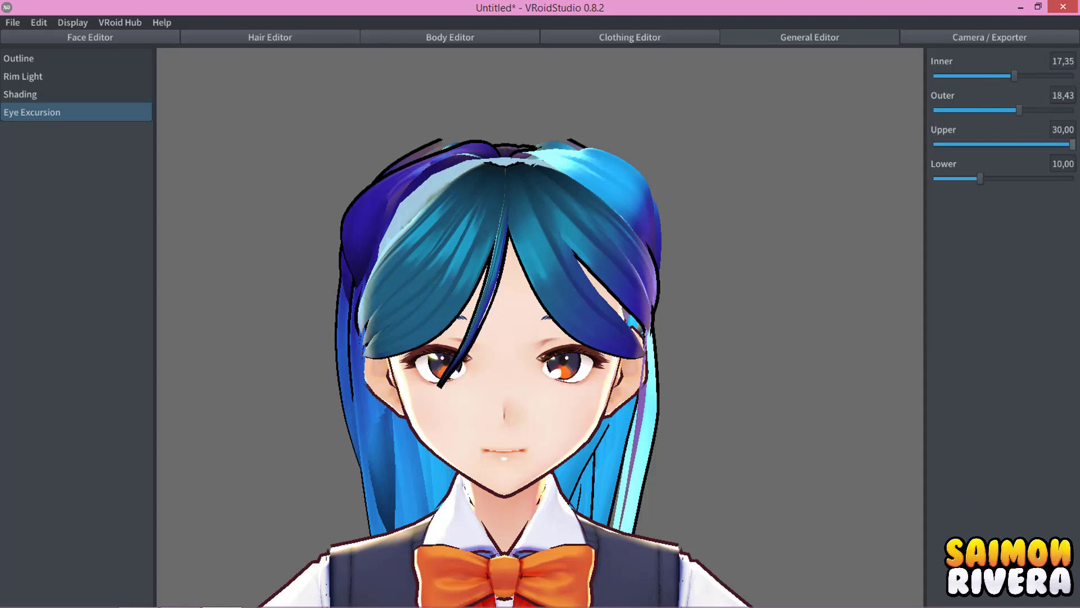
left_click(976, 144)
mouse_move(980, 178)
left_mouse_down()
mouse_move(920, 177)
mouse_move(1041, 179)
mouse_move(1016, 179)
left_mouse_up()
Frame the full figure down to the shoes and switch to the Camera / Exporter workspace.
scroll(559, 231, "down", 3)
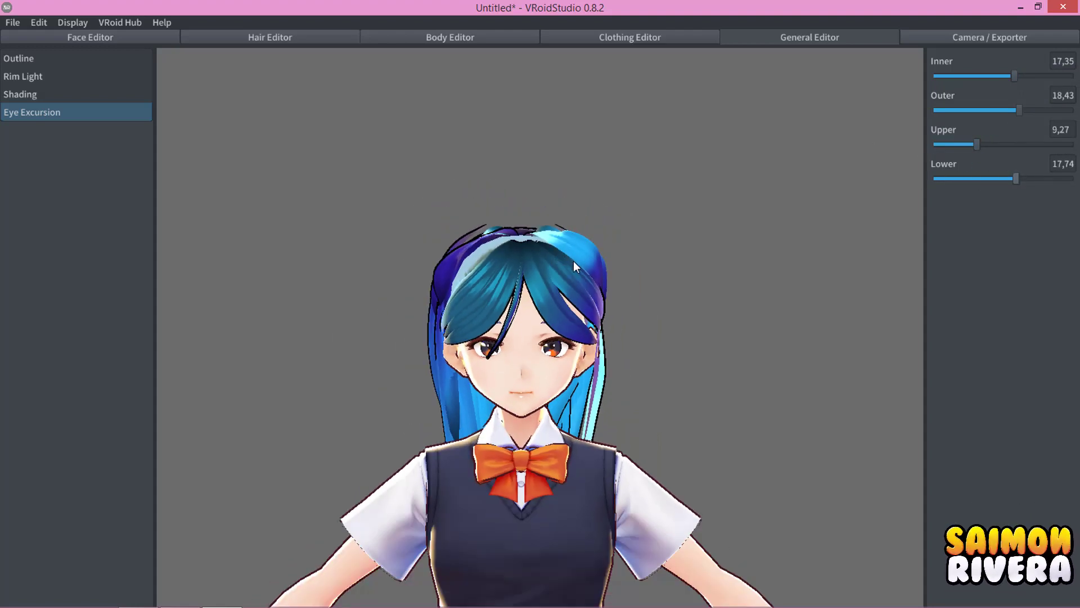
scroll(596, 293, "down", 3)
scroll(592, 315, "down", 2)
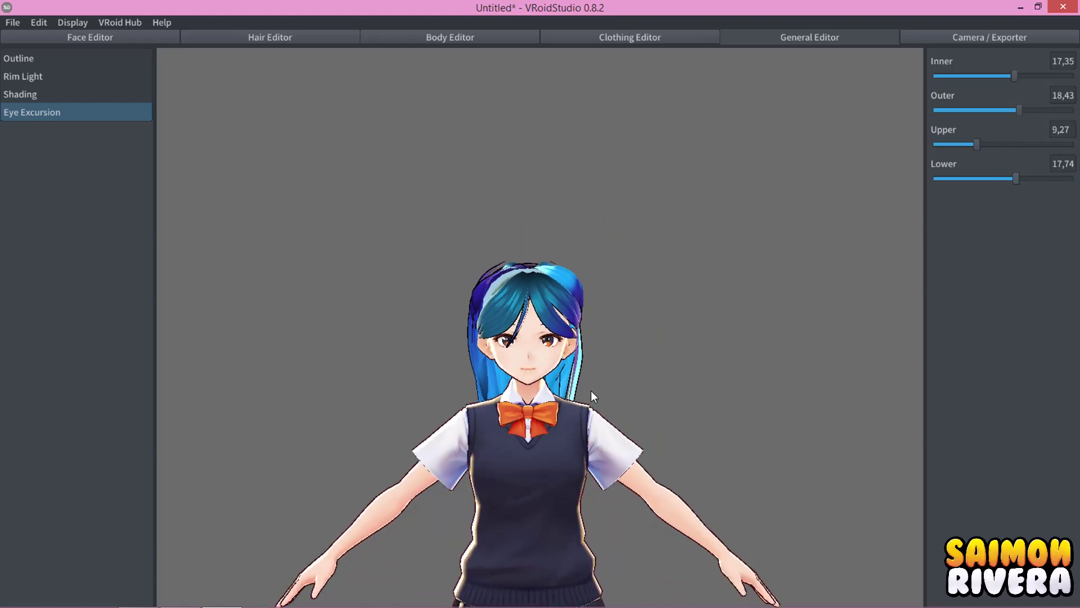
middle_click_drag(591, 390, 583, 224)
scroll(583, 222, "down", 2)
scroll(601, 309, "down", 1)
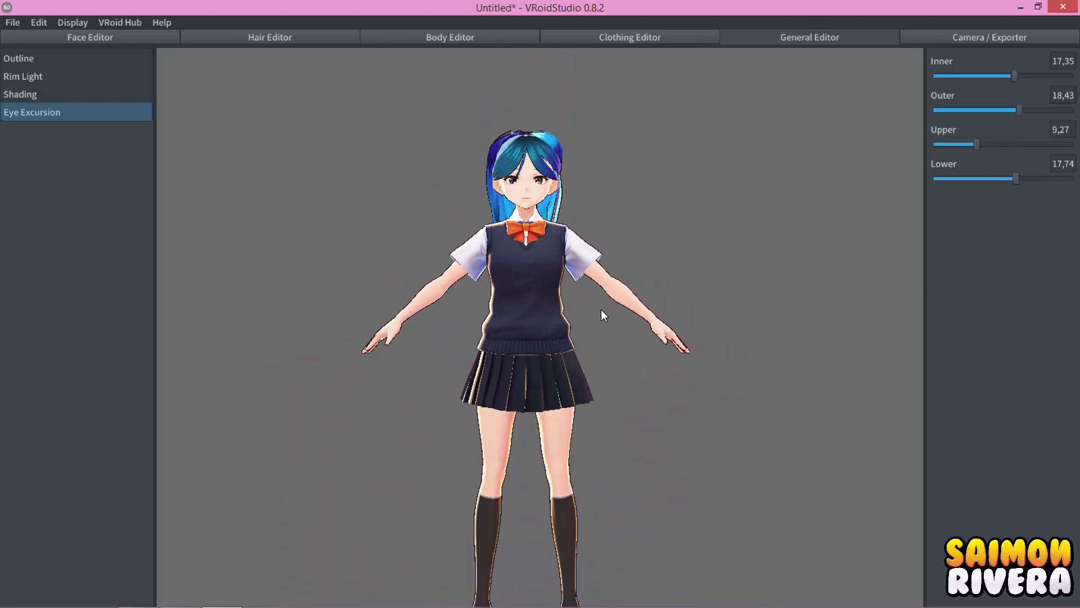
middle_click_drag(601, 309, 606, 258)
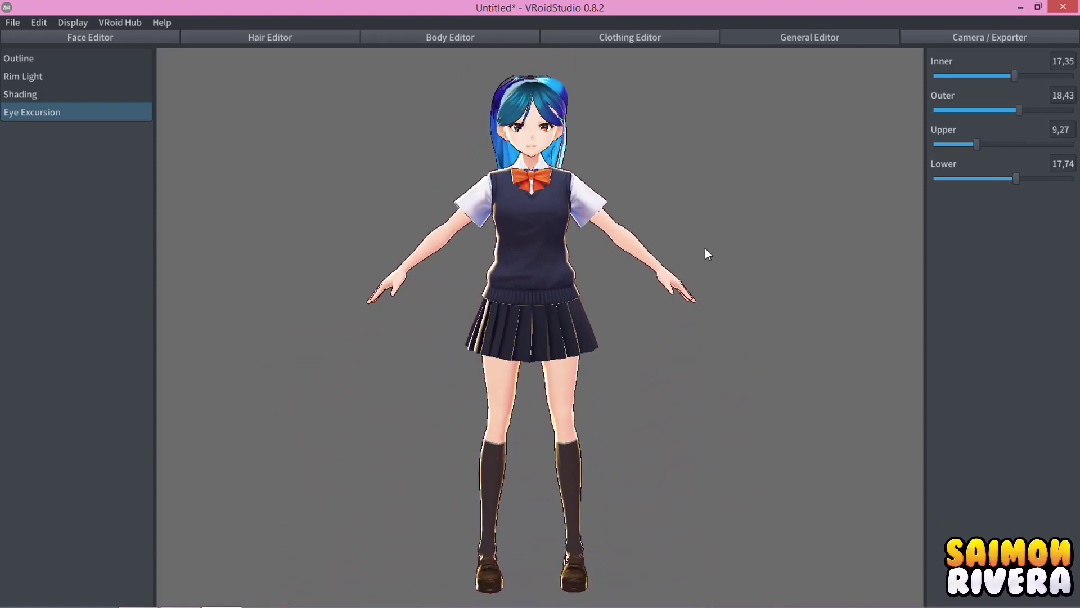
left_click(964, 42)
middle_click_drag(559, 397, 556, 201)
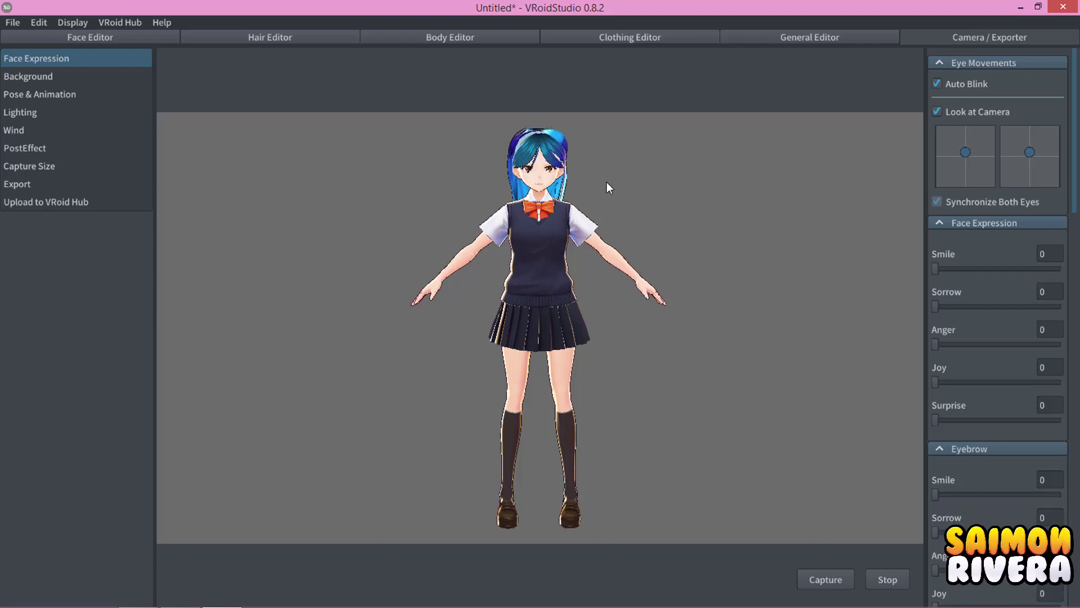
Zoom in on the face and preview smile, sad, joy and surprised expressions, resetting each.
scroll(606, 181, "up", 2)
middle_click_drag(603, 181, 602, 380)
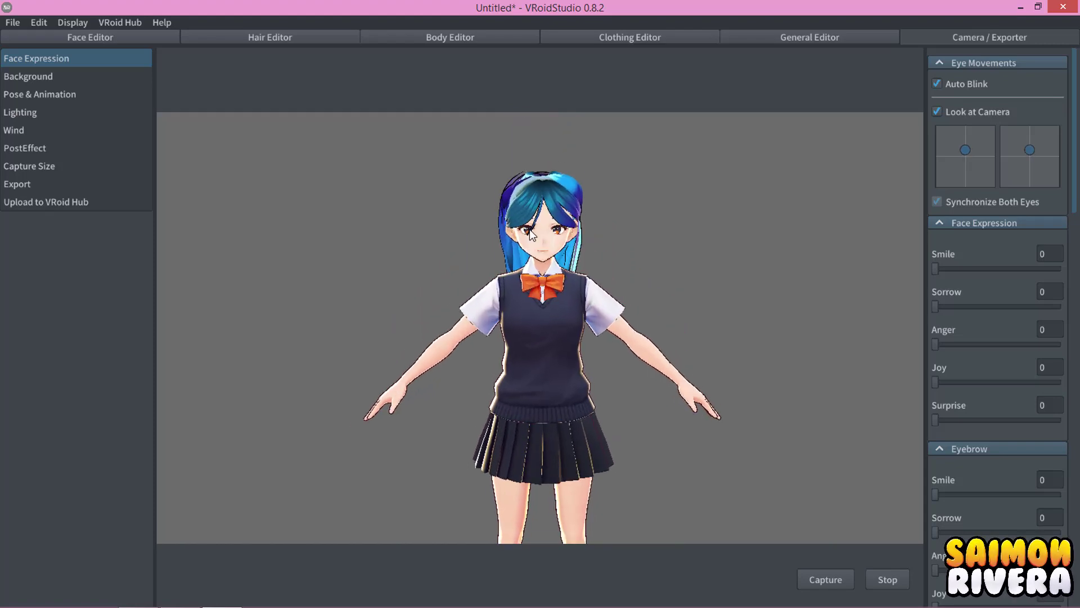
scroll(538, 235, "up", 2)
scroll(559, 211, "up", 2)
scroll(557, 290, "up", 2)
scroll(557, 290, "up", 3)
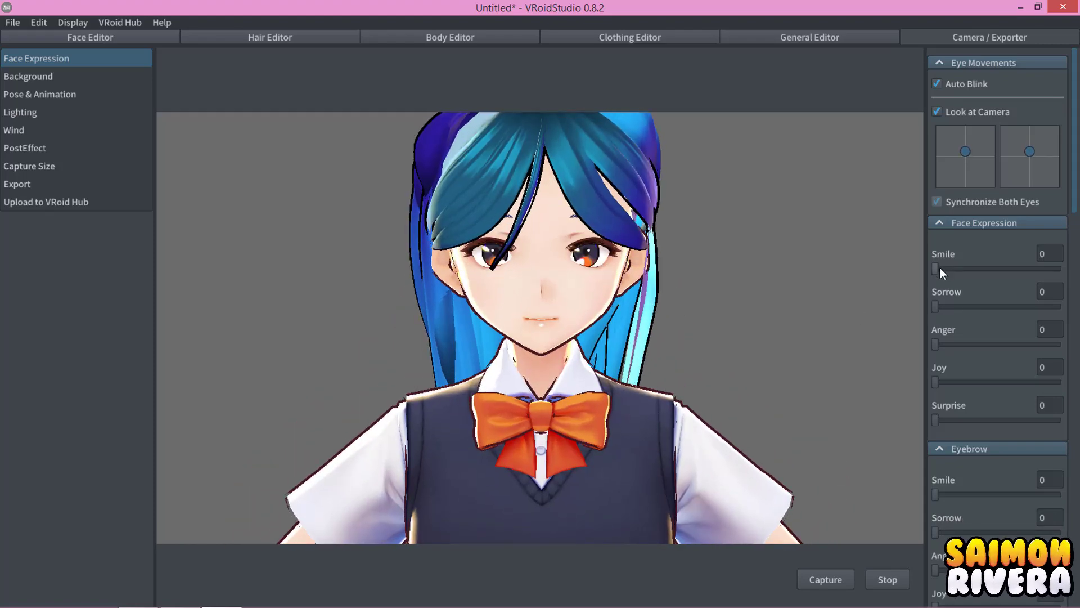
mouse_move(941, 268)
left_mouse_down()
mouse_move(1063, 268)
mouse_move(935, 268)
left_mouse_up()
left_click_drag(937, 306, 1063, 309)
mouse_move(997, 314)
left_mouse_down()
mouse_move(935, 307)
mouse_move(1064, 307)
mouse_move(907, 329)
mouse_move(1064, 344)
mouse_move(938, 344)
left_mouse_up()
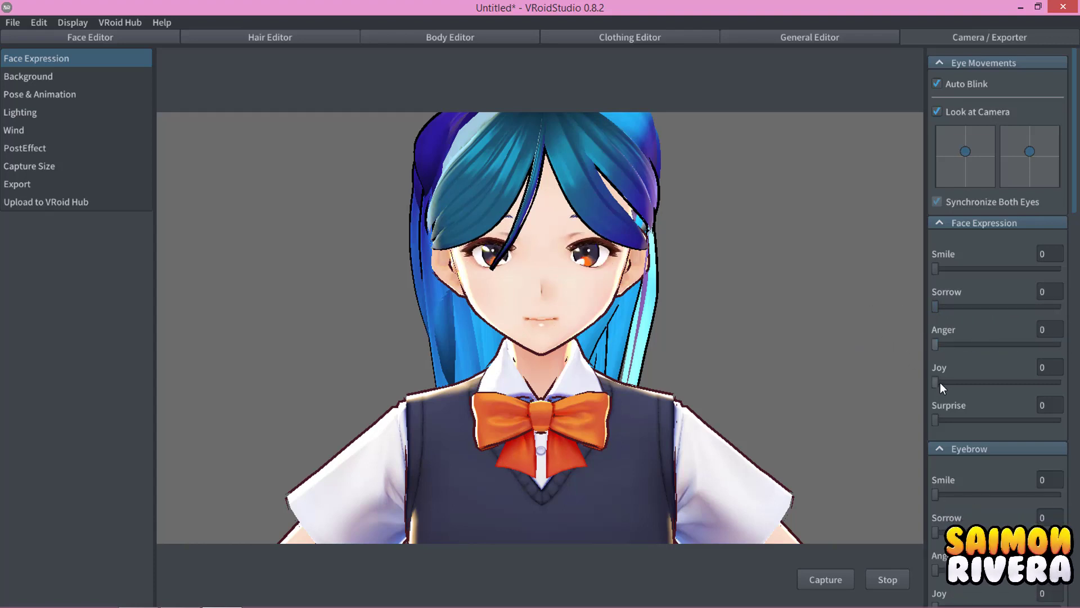
mouse_move(935, 382)
left_mouse_down()
mouse_move(1063, 382)
mouse_move(873, 377)
left_mouse_up()
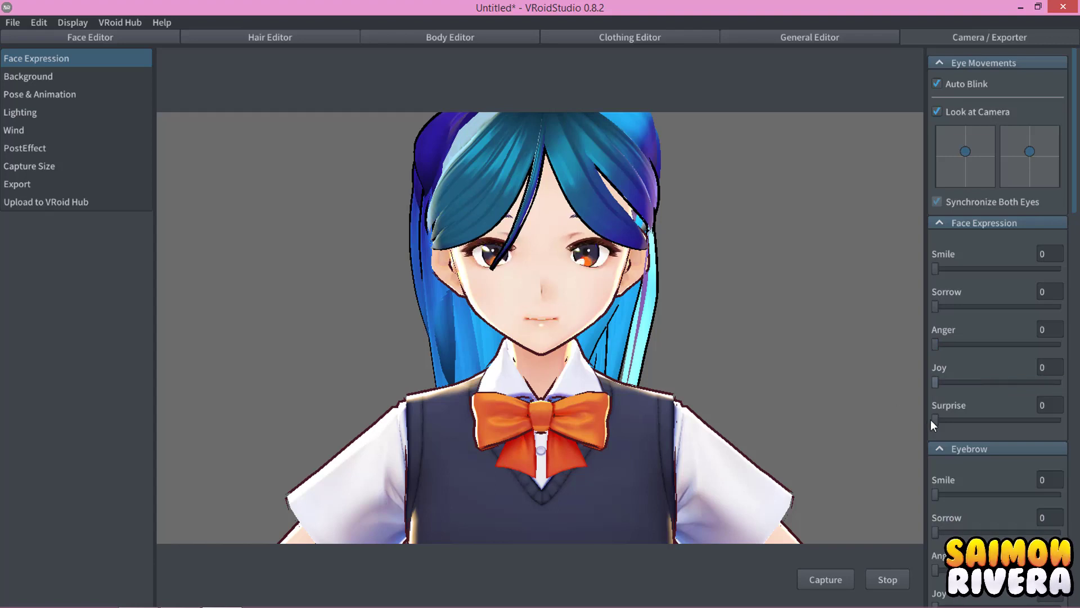
mouse_move(934, 420)
left_mouse_down()
mouse_move(1064, 419)
mouse_move(935, 420)
left_mouse_up()
Preview eyebrow expressions, reset eyebrow smile to zero, and partially close both eyes.
scroll(950, 466, "down", 3)
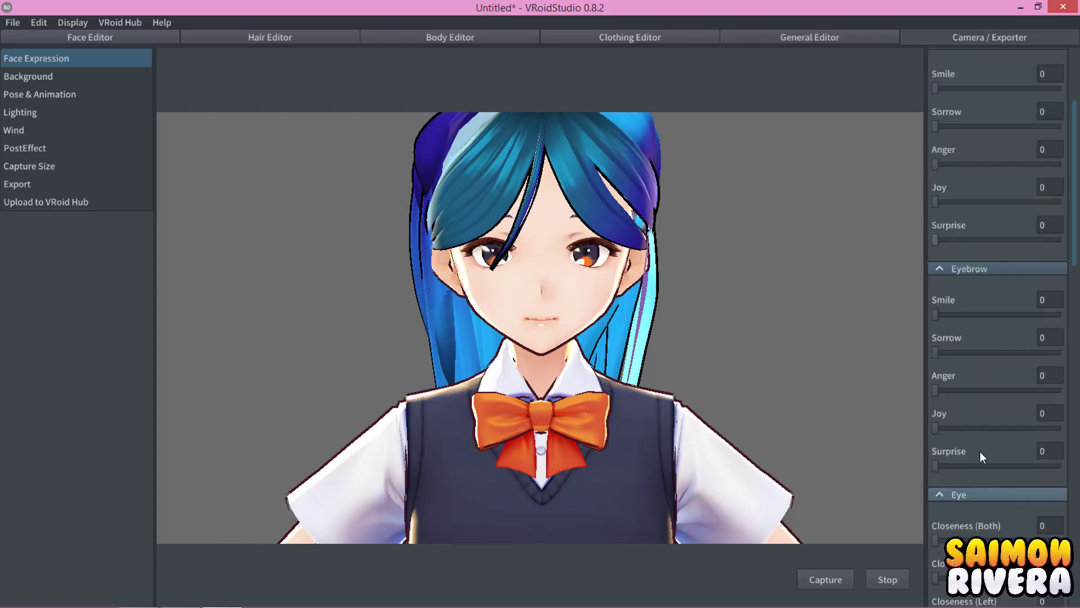
mouse_move(936, 314)
left_mouse_down()
mouse_move(1008, 314)
mouse_move(916, 320)
mouse_move(1001, 324)
mouse_move(897, 333)
mouse_move(966, 334)
left_mouse_up()
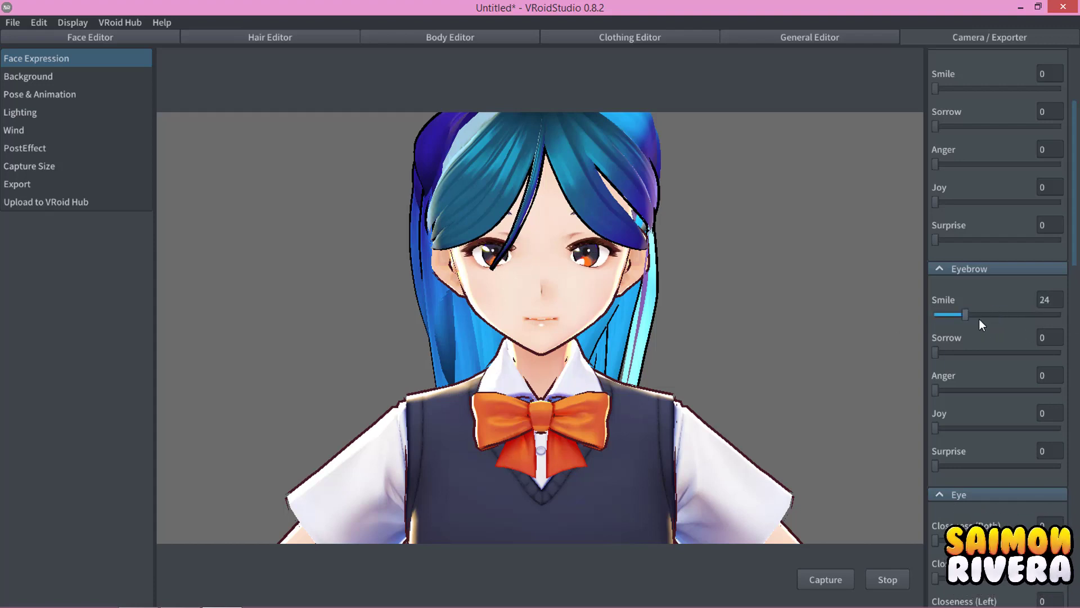
scroll(979, 318, "up", 3)
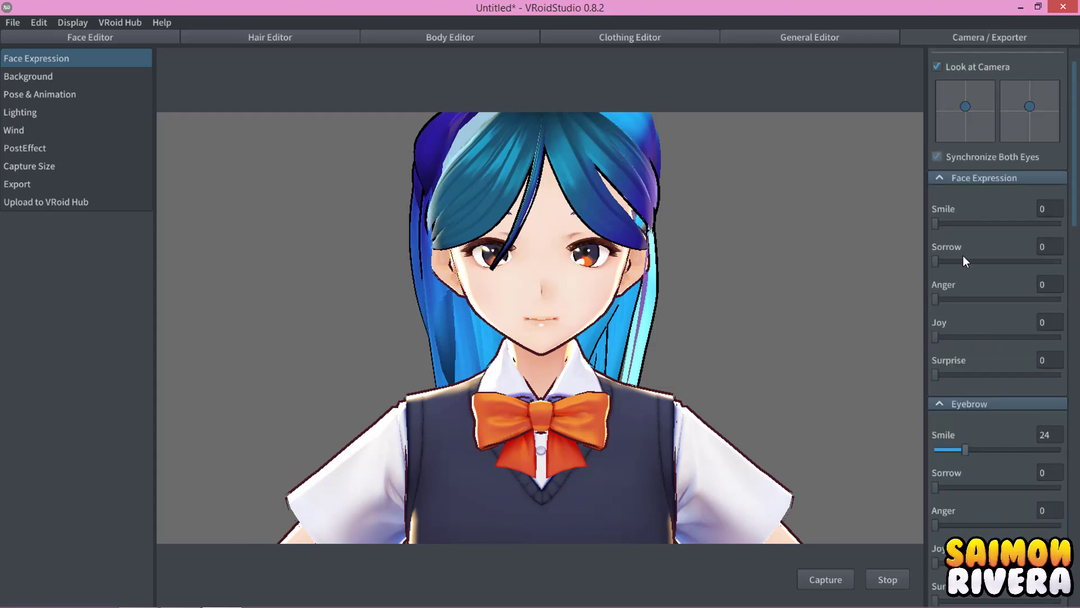
left_click_drag(965, 449, 924, 432)
mouse_move(936, 224)
left_mouse_down()
mouse_move(1058, 224)
mouse_move(933, 225)
left_mouse_up()
scroll(1012, 448, "down", 4)
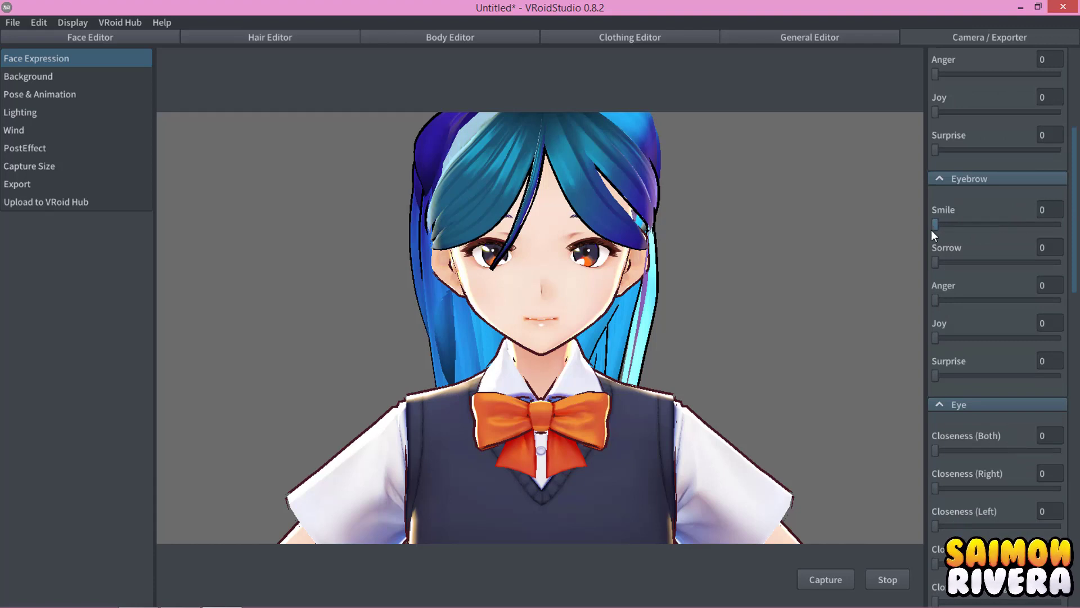
left_click_drag(1069, 268, 930, 265)
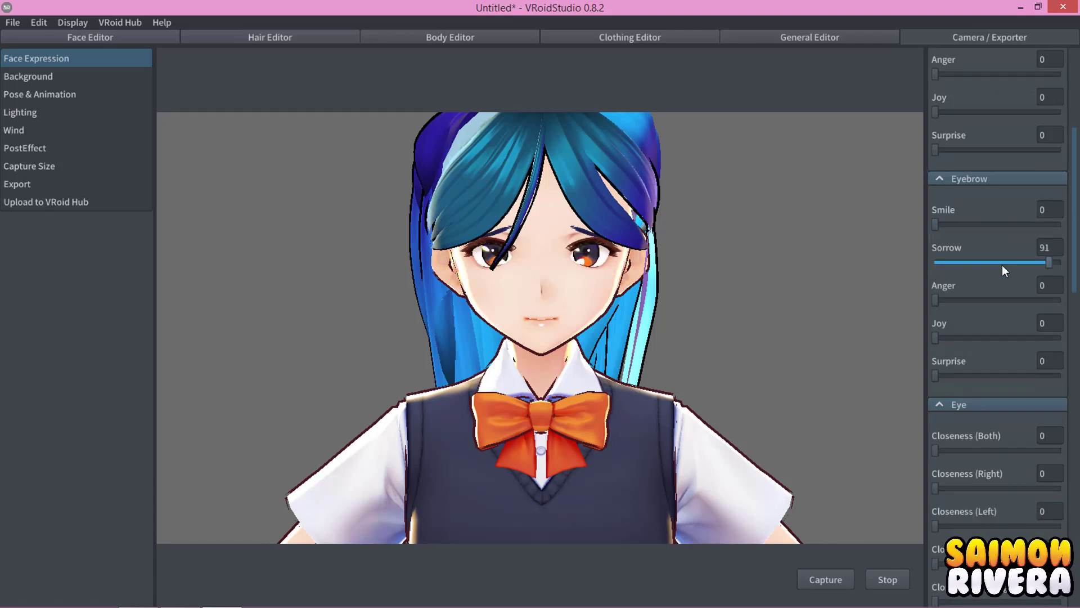
scroll(994, 413, "down", 2)
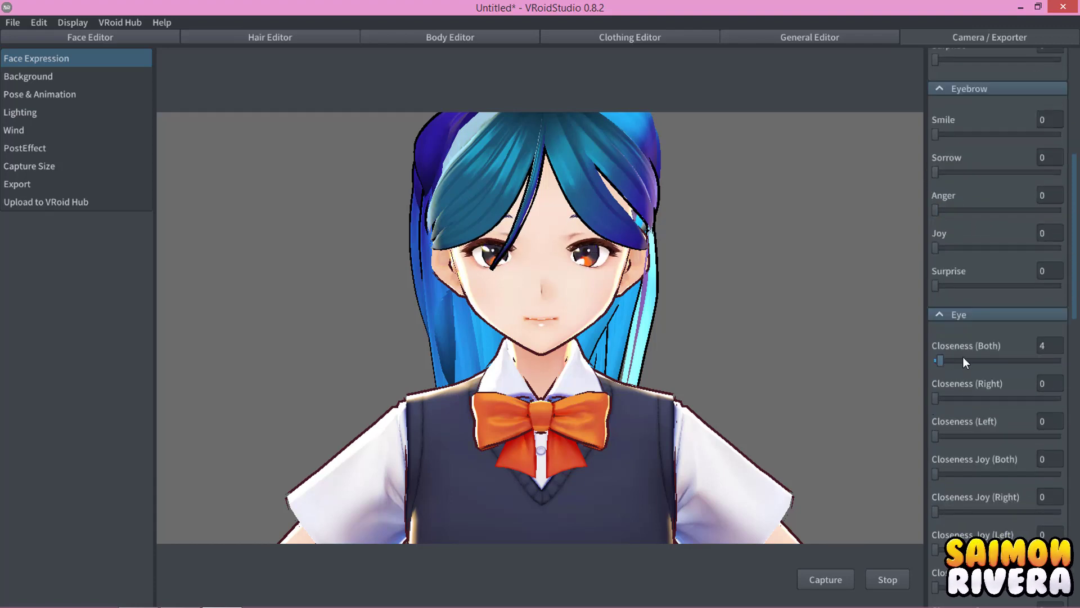
mouse_move(935, 360)
left_mouse_down()
mouse_move(1043, 358)
mouse_move(936, 360)
left_mouse_up()
Preview the default, closed, Up and Down mouth shapes, resetting mouth closeness to zero.
scroll(1039, 435, "down", 10)
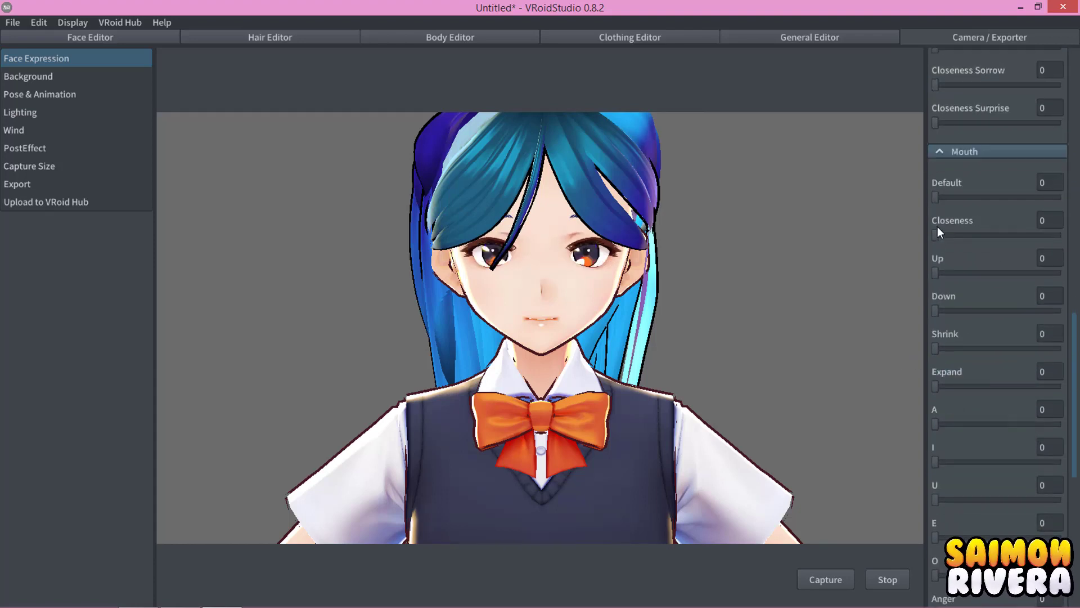
mouse_move(937, 197)
left_mouse_down()
mouse_move(1040, 198)
mouse_move(915, 197)
left_mouse_up()
left_click_drag(985, 239, 898, 245)
scroll(515, 338, "up", 5)
left_click(938, 235)
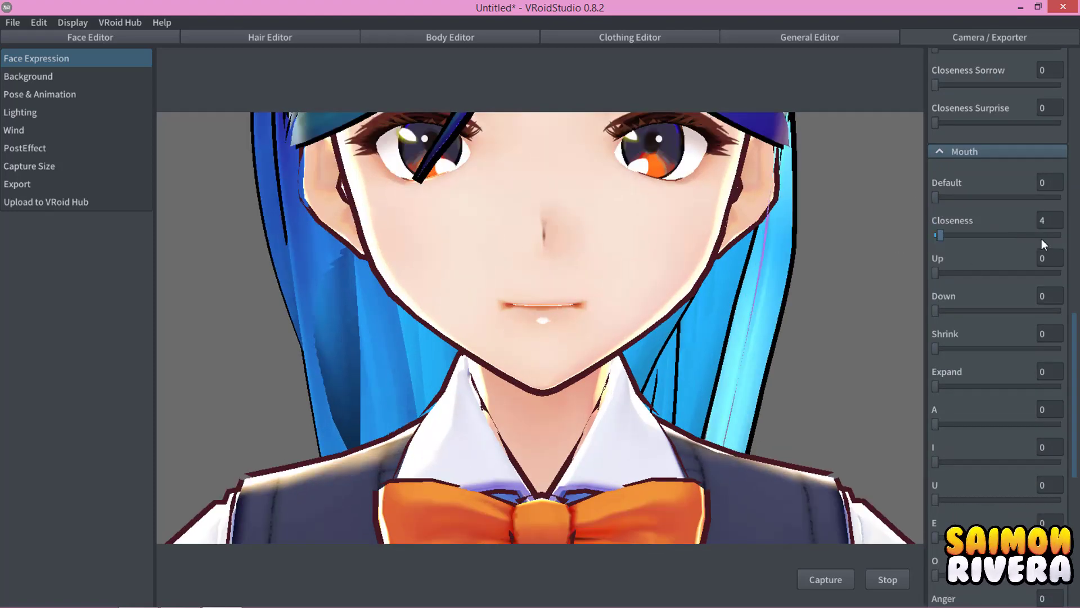
left_click_drag(1041, 238, 887, 242)
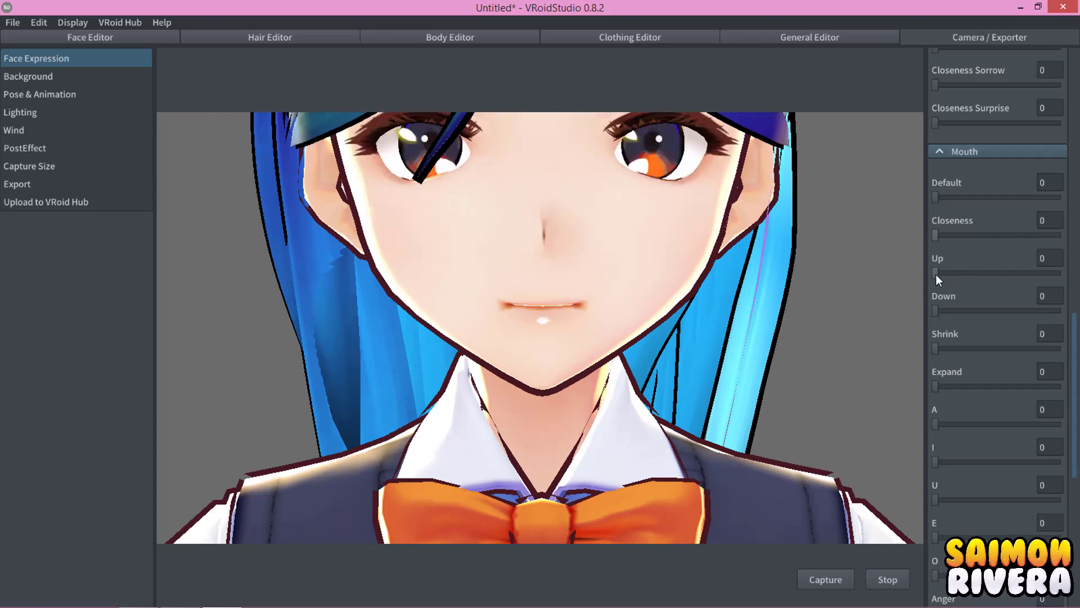
mouse_move(936, 274)
left_mouse_down()
mouse_move(1028, 271)
mouse_move(870, 272)
left_mouse_up()
mouse_move(941, 312)
left_mouse_down()
mouse_move(1022, 310)
mouse_move(907, 303)
mouse_move(1060, 312)
mouse_move(836, 313)
mouse_move(1060, 313)
mouse_move(900, 316)
left_mouse_up()
Preview the angry, smiling, joy and sorrow mouth expressions.
scroll(968, 336, "down", 5)
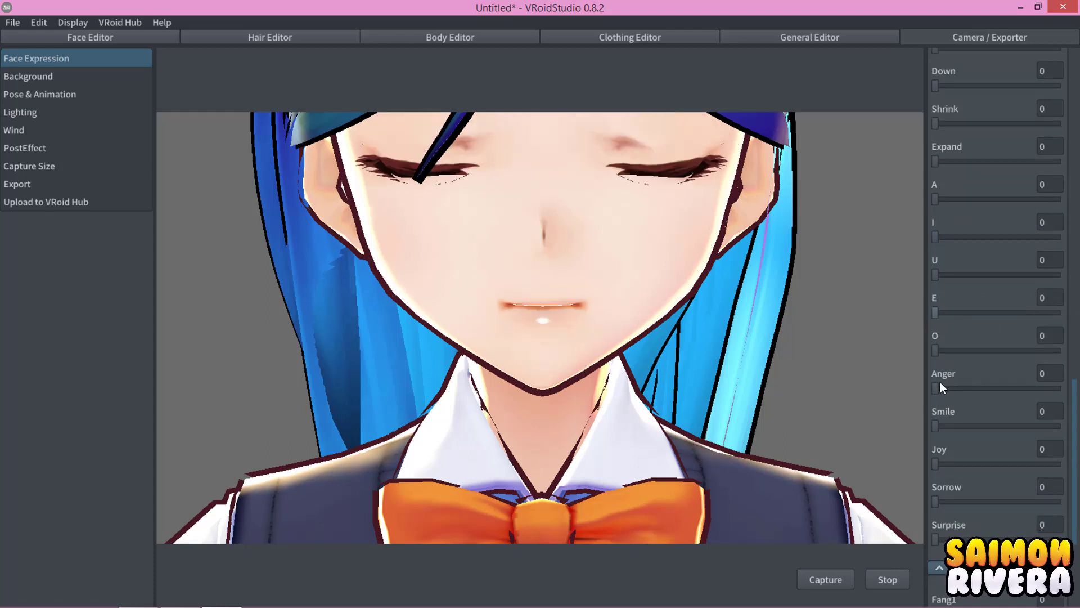
left_click_drag(941, 387, 1060, 389)
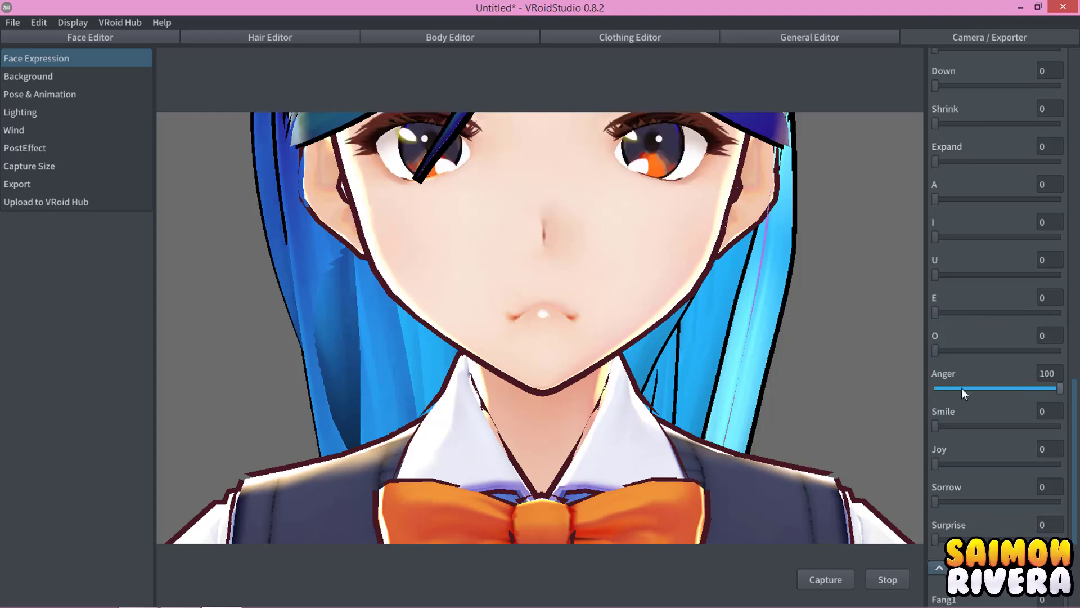
mouse_move(963, 389)
left_mouse_down()
mouse_move(925, 406)
mouse_move(999, 427)
mouse_move(928, 426)
left_mouse_up()
mouse_move(935, 463)
left_mouse_down()
mouse_move(1060, 463)
mouse_move(914, 458)
left_mouse_up()
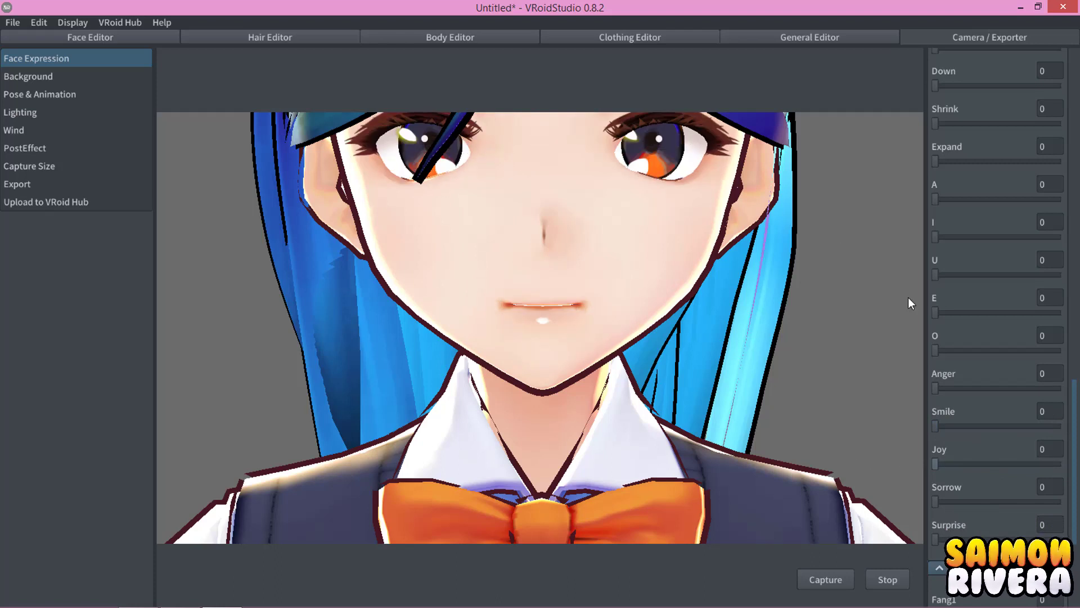
mouse_move(935, 501)
left_mouse_down()
mouse_move(1060, 501)
mouse_move(923, 496)
left_mouse_up()
Preview the Fang1 tooth variants and leave Fang2 at 9.
scroll(1008, 501, "down", 1)
scroll(979, 472, "down", 4)
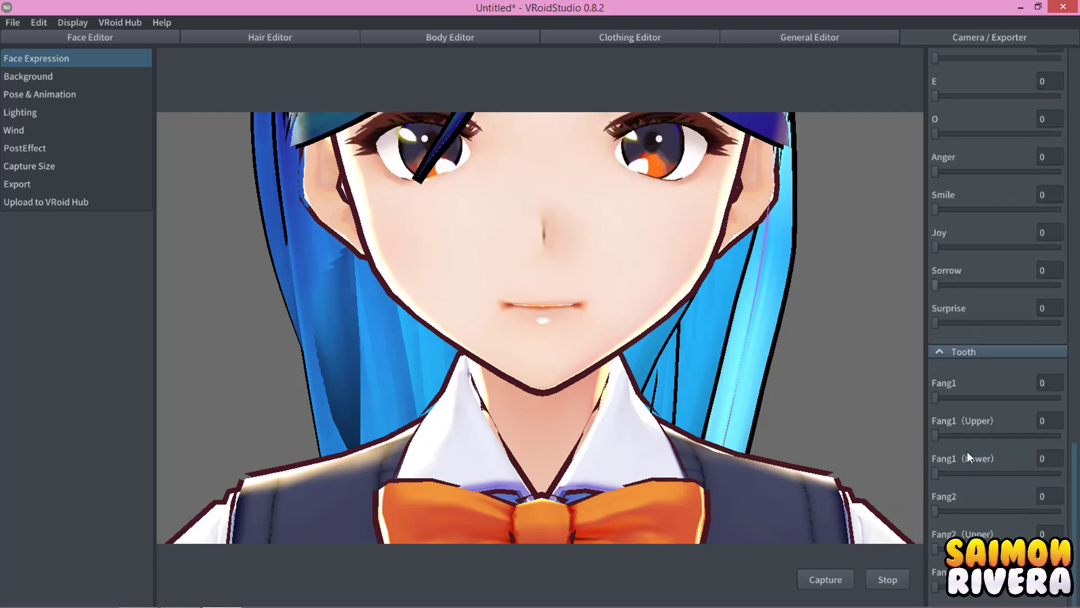
mouse_move(937, 399)
left_mouse_down()
mouse_move(1061, 399)
mouse_move(880, 396)
left_mouse_up()
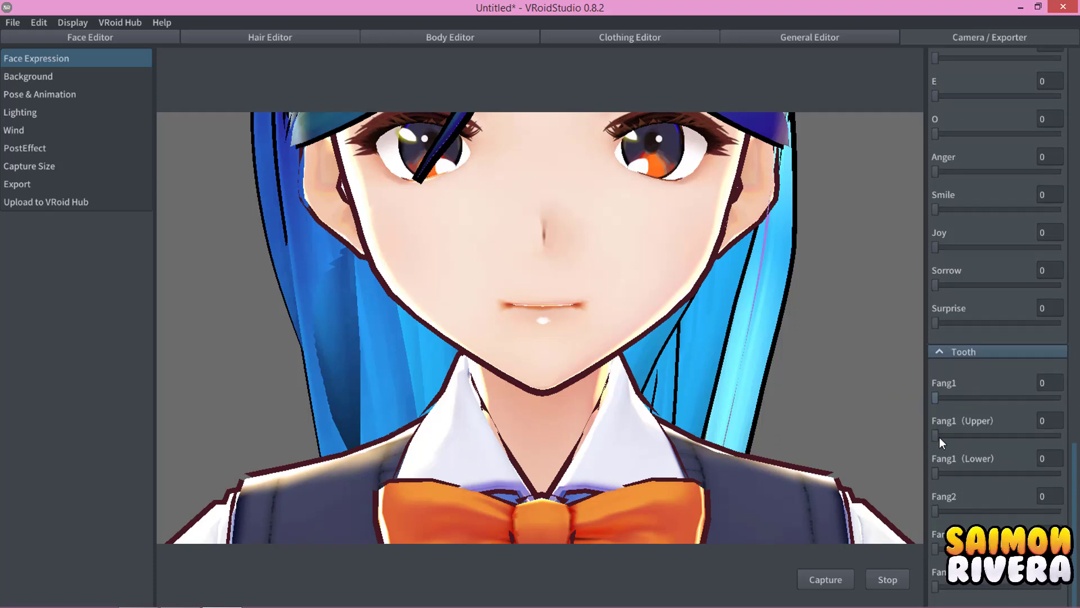
mouse_move(940, 437)
left_mouse_down()
mouse_move(1061, 435)
mouse_move(943, 468)
mouse_move(1061, 473)
left_mouse_up()
left_click_drag(1061, 473, 884, 480)
mouse_move(936, 511)
left_mouse_down()
mouse_move(1060, 511)
mouse_move(946, 511)
left_mouse_up()
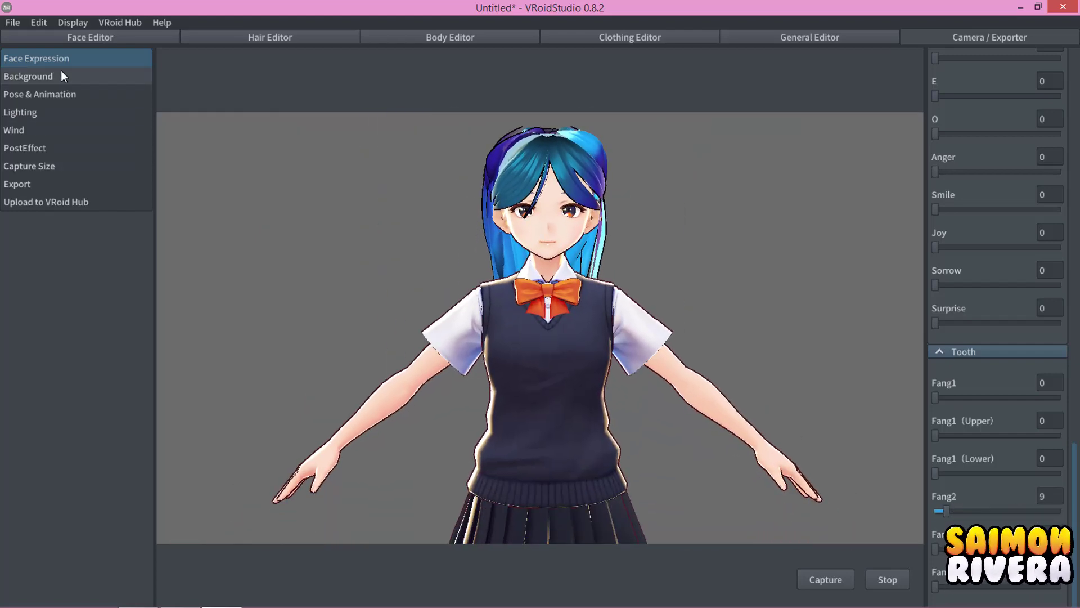
Darken the viewport background and preview the Standby 0, 1 and 2 animations.
left_click(44, 77)
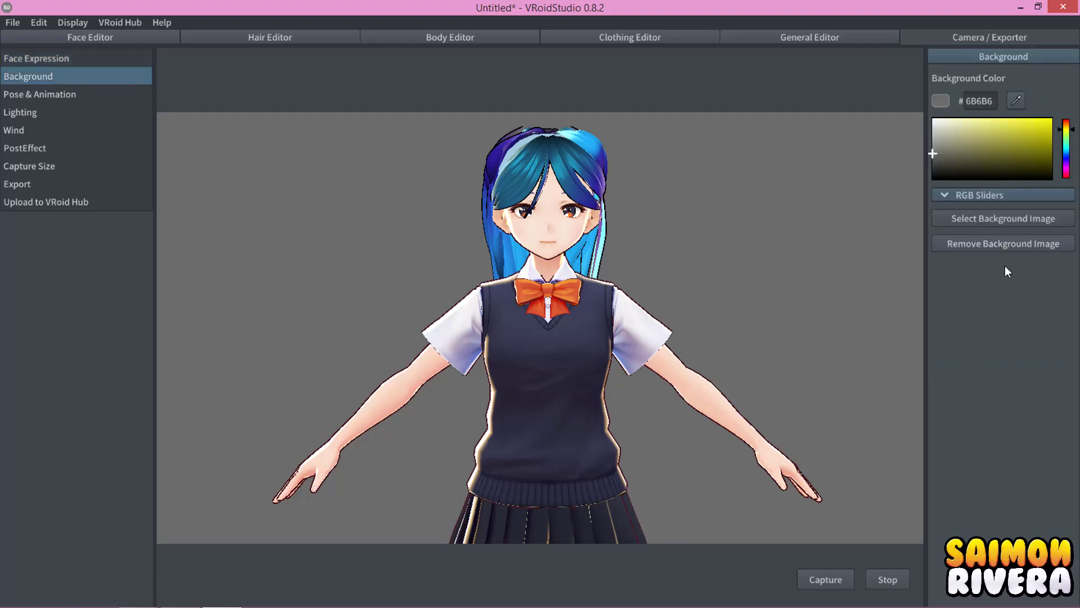
left_click_drag(944, 148, 935, 159)
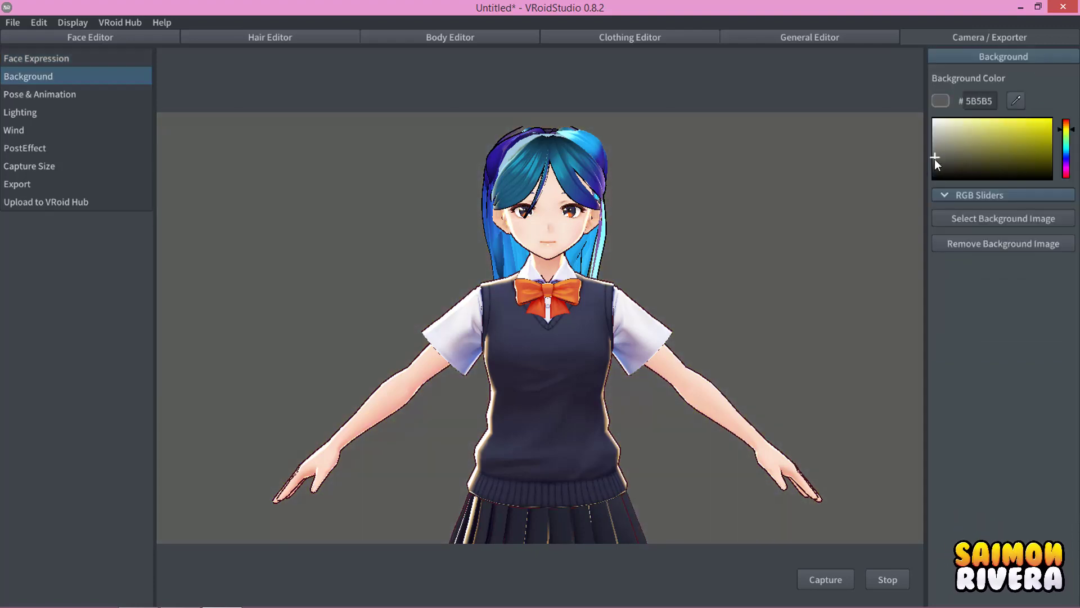
left_click(38, 97)
scroll(574, 343, "down", 3)
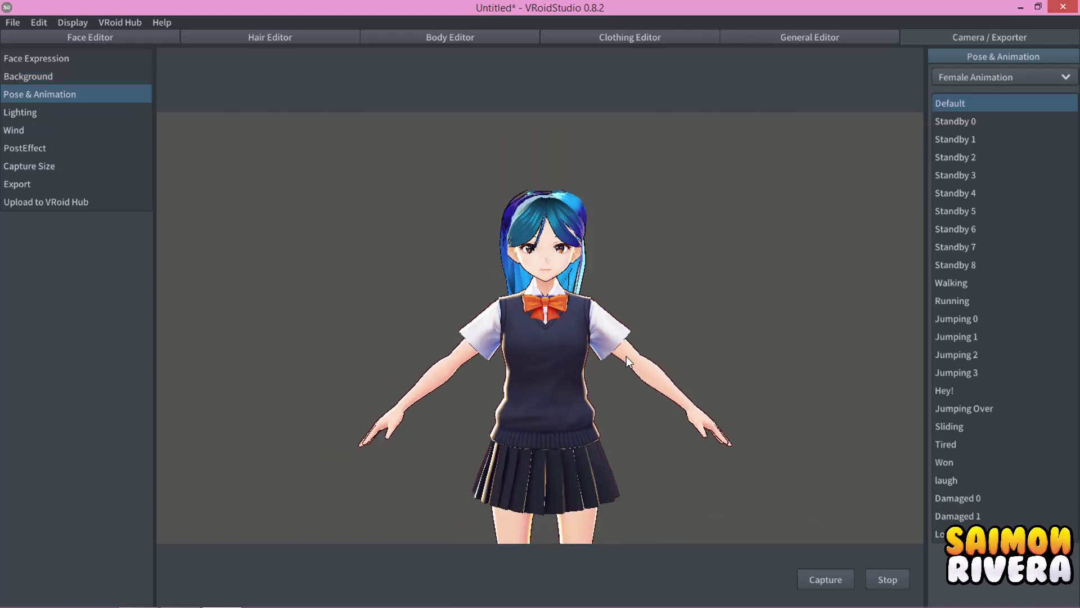
scroll(620, 315, "down", 1)
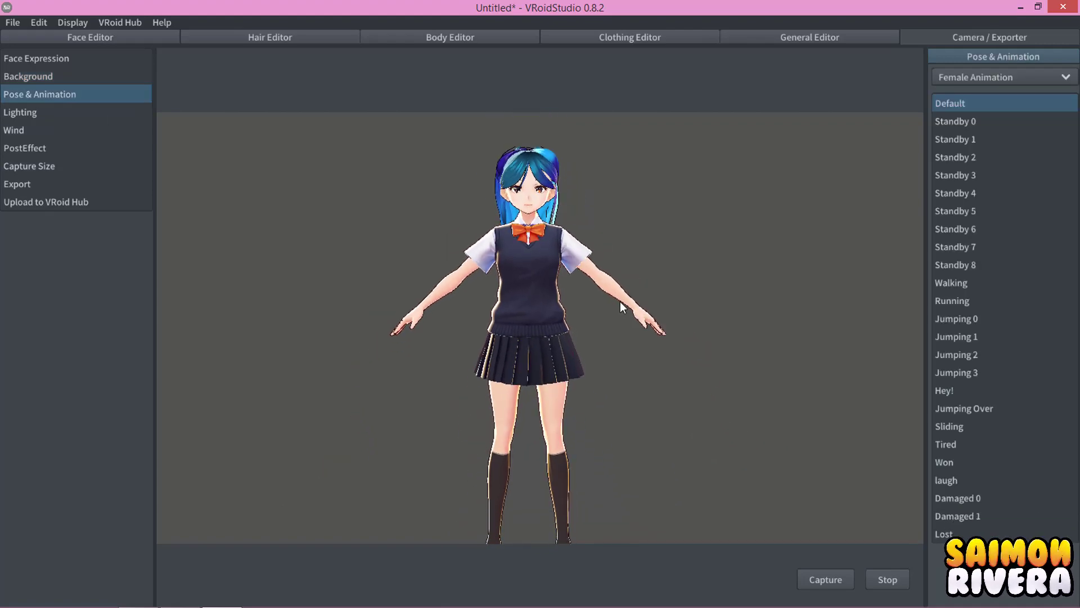
middle_click_drag(622, 304, 641, 272)
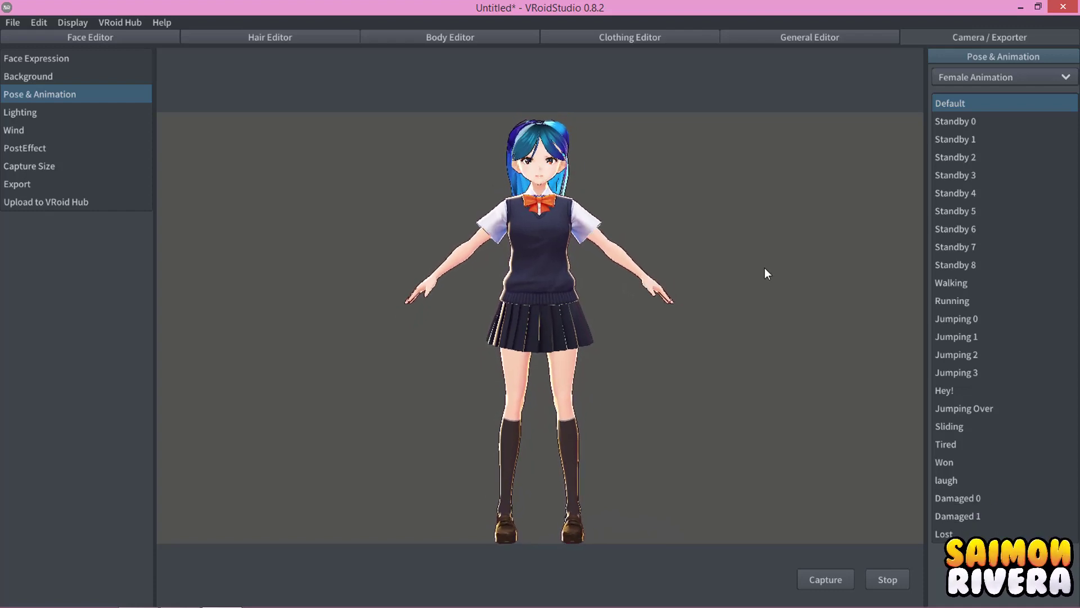
left_click(959, 129)
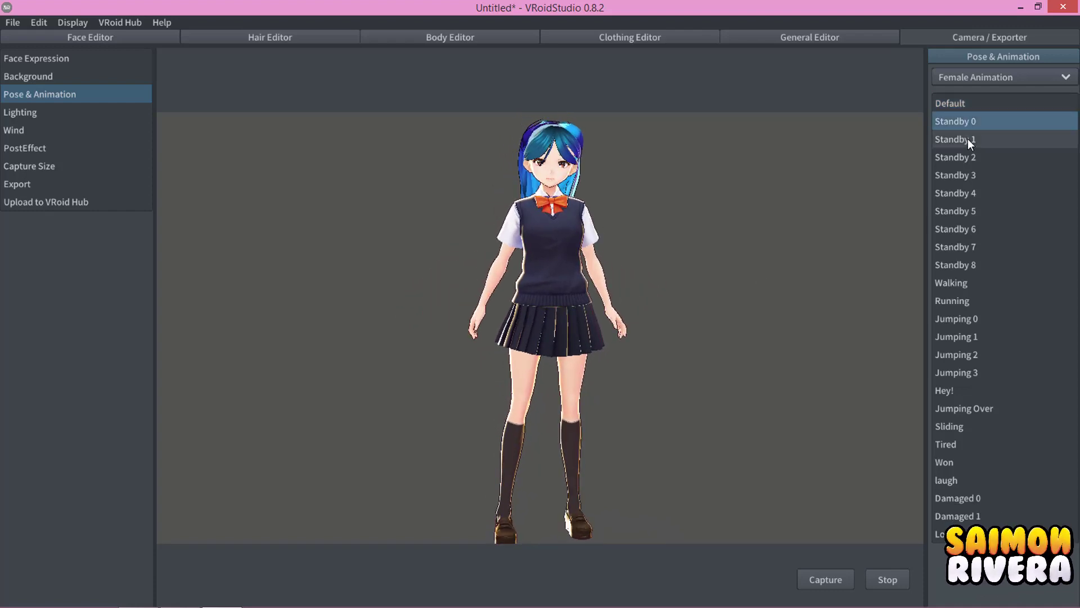
left_click(968, 140)
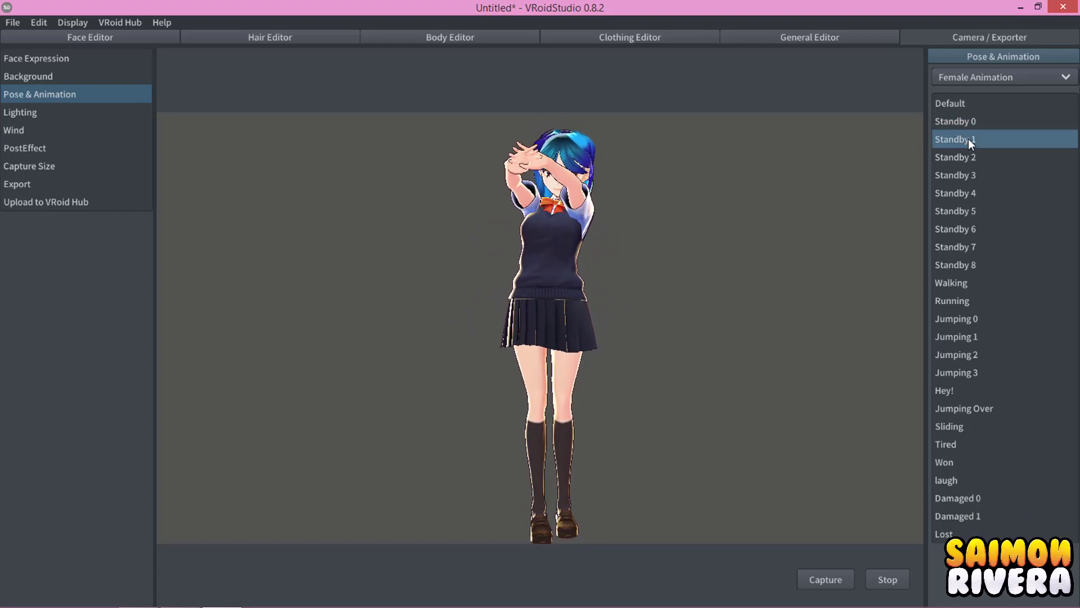
left_click(965, 163)
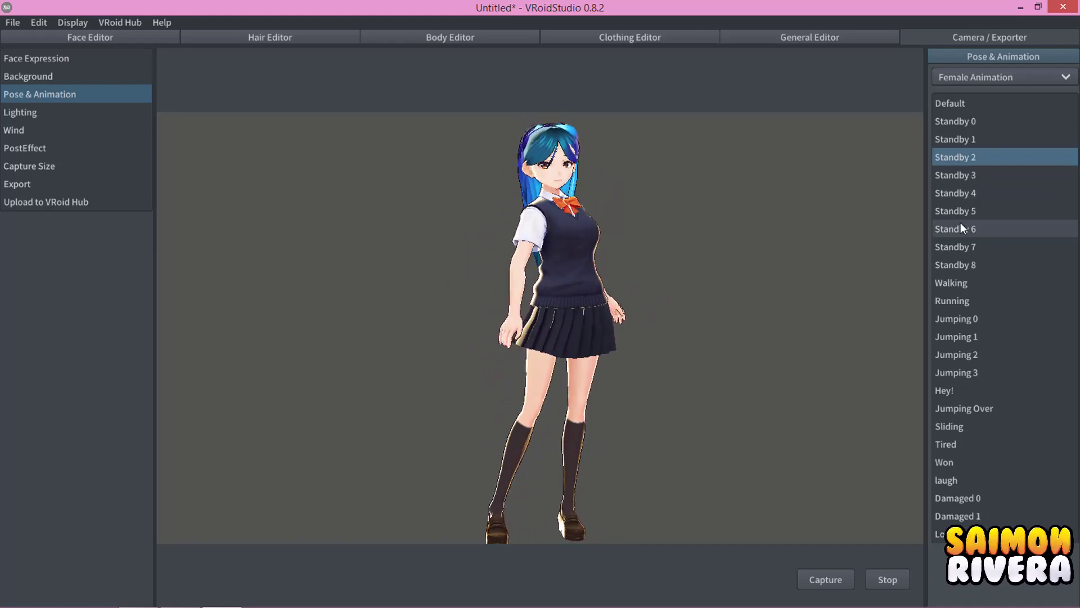
Preview the Walking and Running animations, orbiting to see the avatar from the side.
left_click(951, 281)
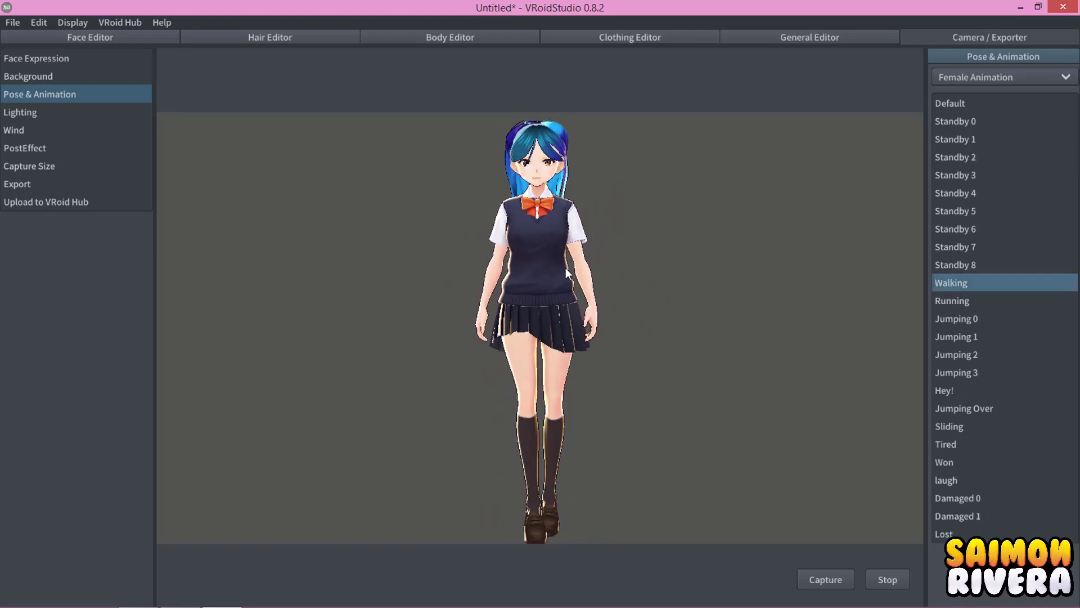
mouse_move(741, 329)
right_mouse_down()
mouse_move(694, 337)
mouse_move(838, 331)
mouse_move(742, 332)
right_mouse_up()
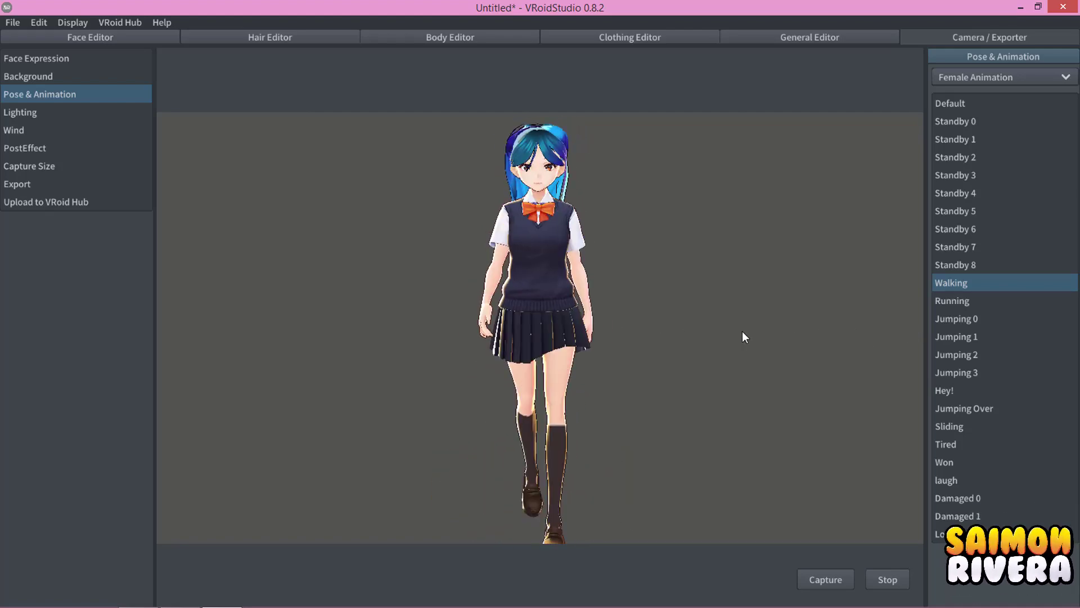
left_click(957, 301)
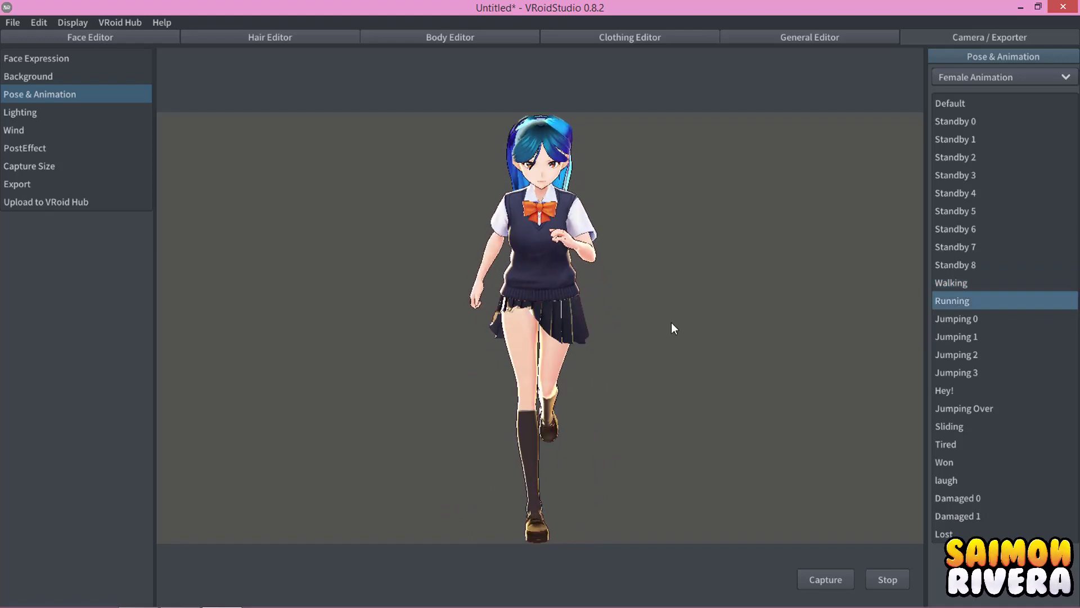
right_click_drag(681, 325, 442, 319)
Preview the Jumping 0-3, Hey! and Jumping Over animations.
left_click(946, 319)
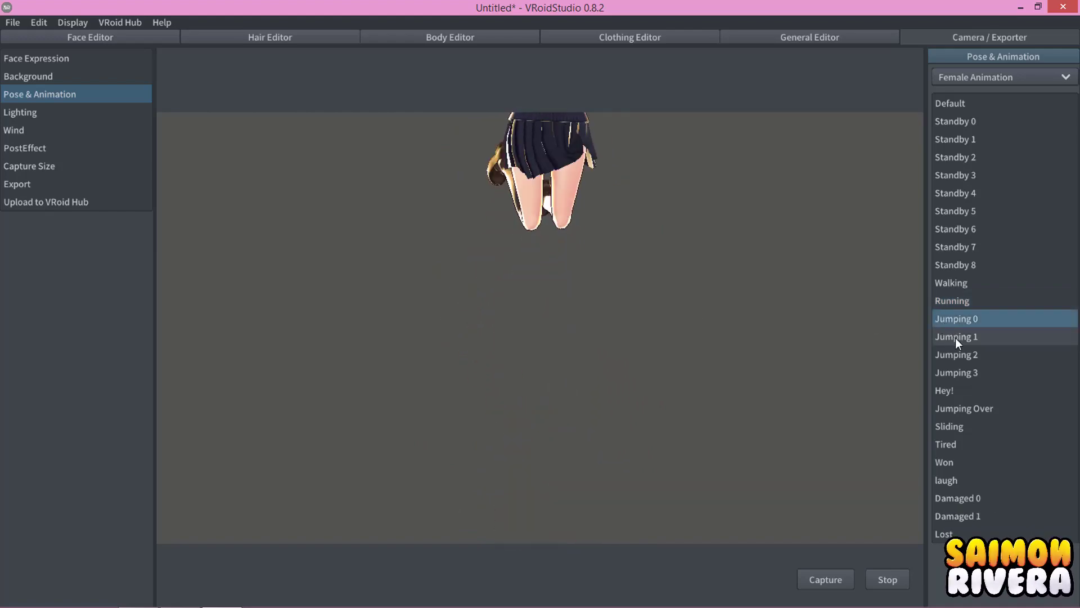
left_click(956, 337)
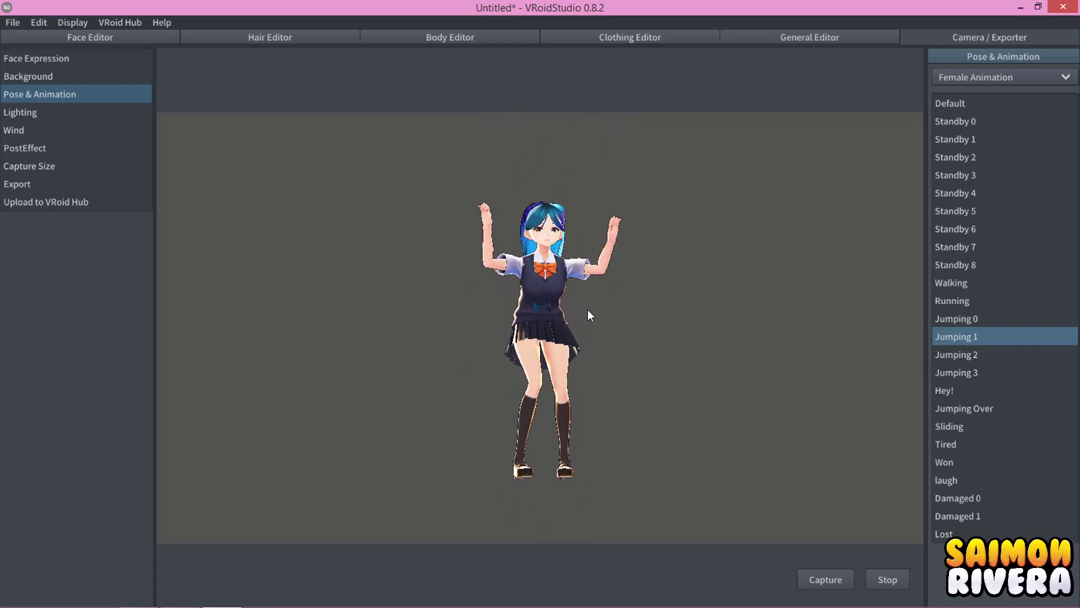
left_click(962, 358)
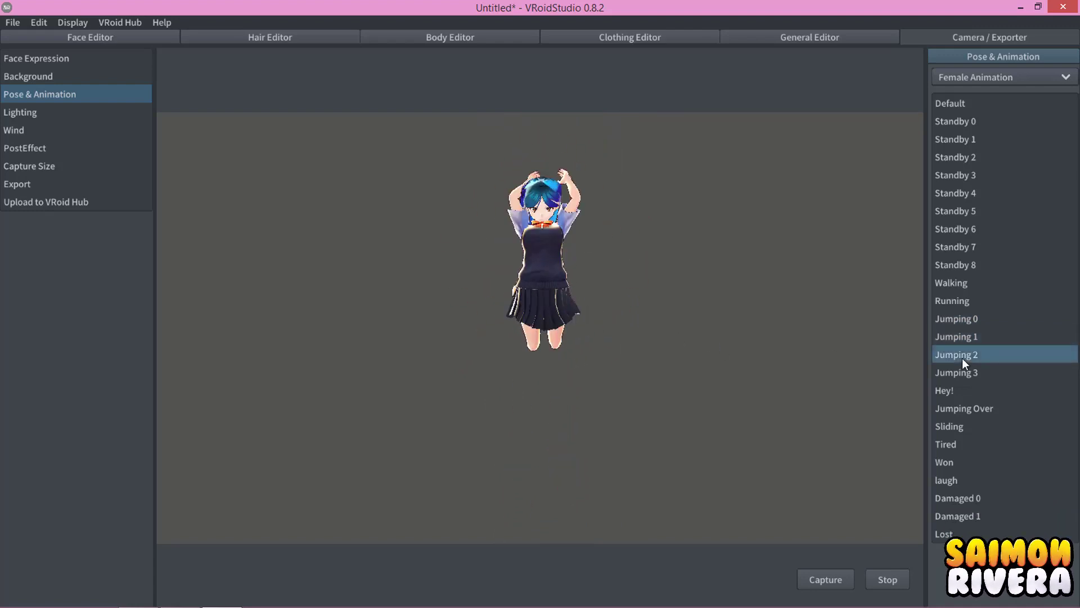
left_click(969, 372)
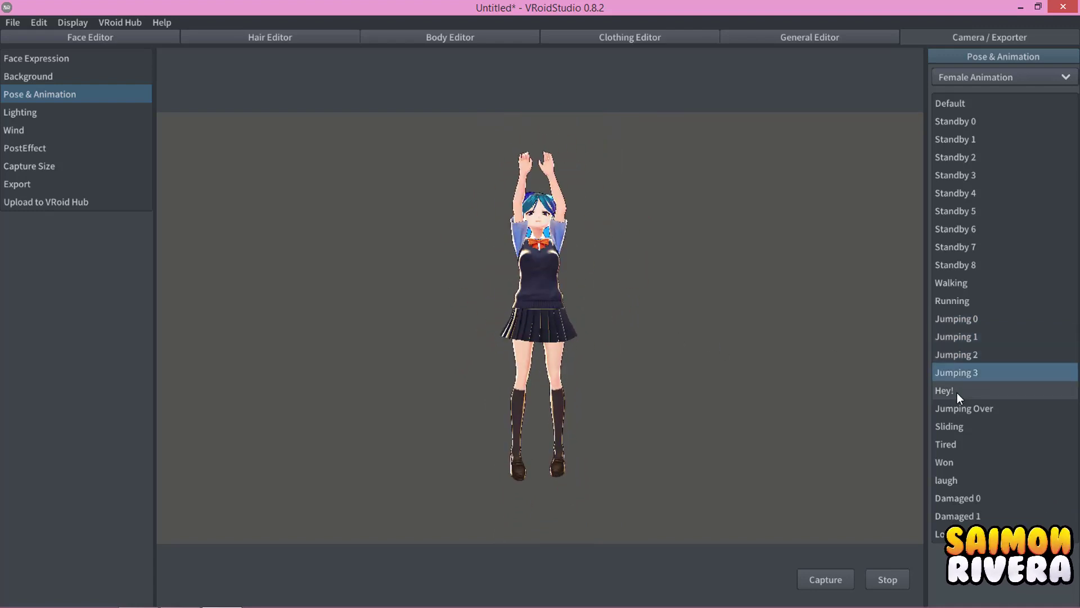
left_click(957, 392)
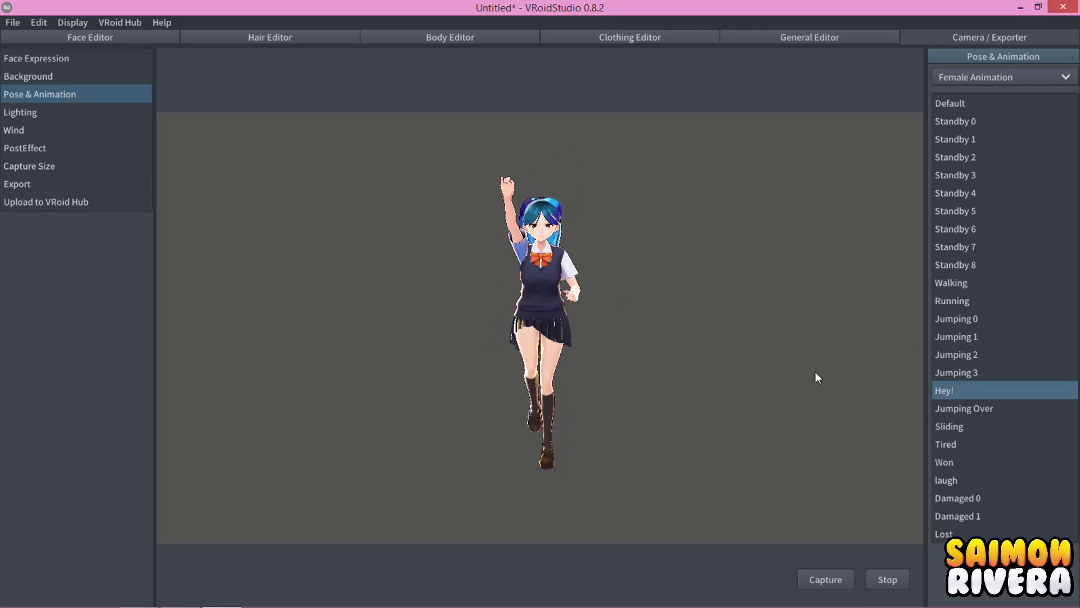
left_click(971, 405)
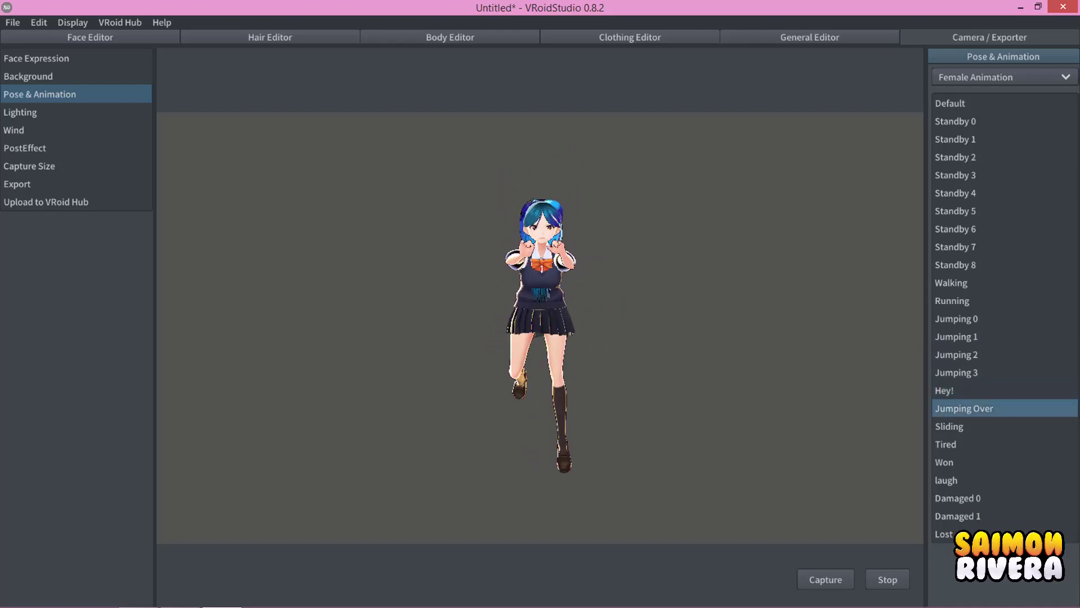
Preview the Sliding, Tired, Won, laugh, Damaged 0, Damaged 1 and Lost animations.
left_click(972, 428)
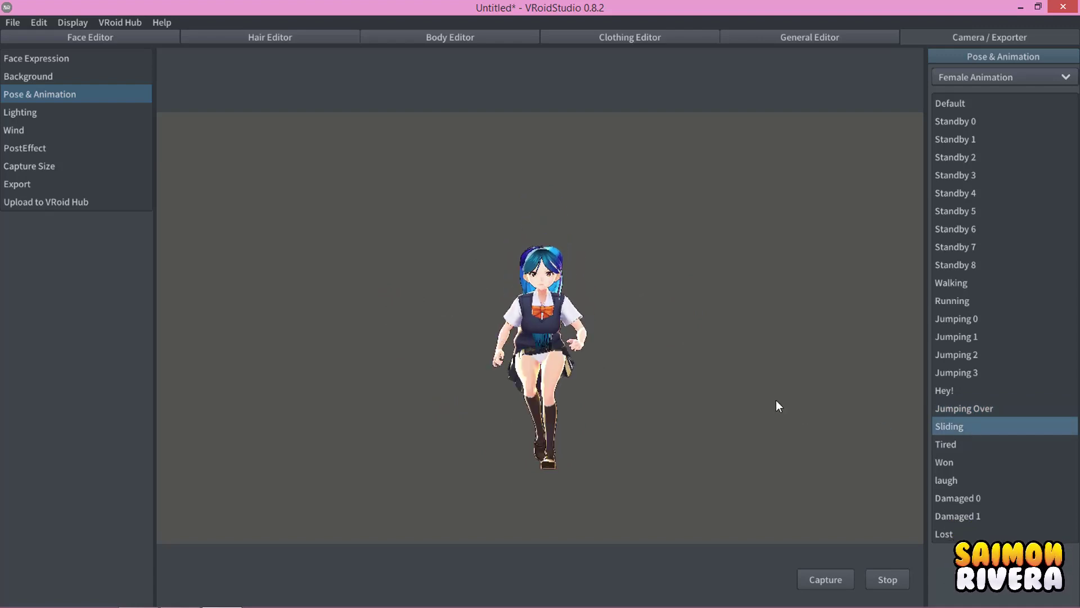
left_click(964, 442)
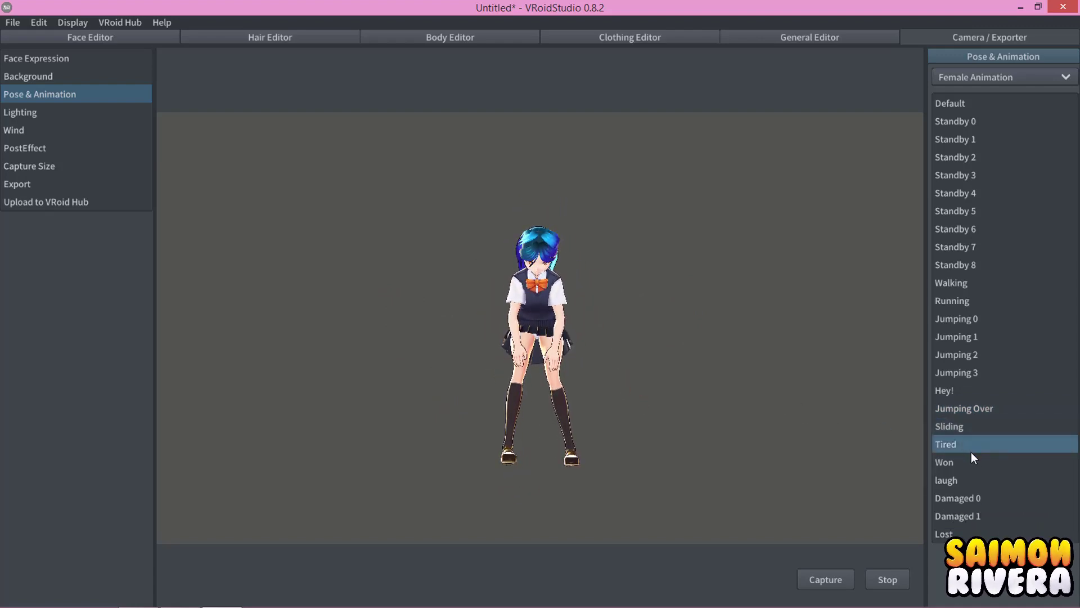
left_click(975, 459)
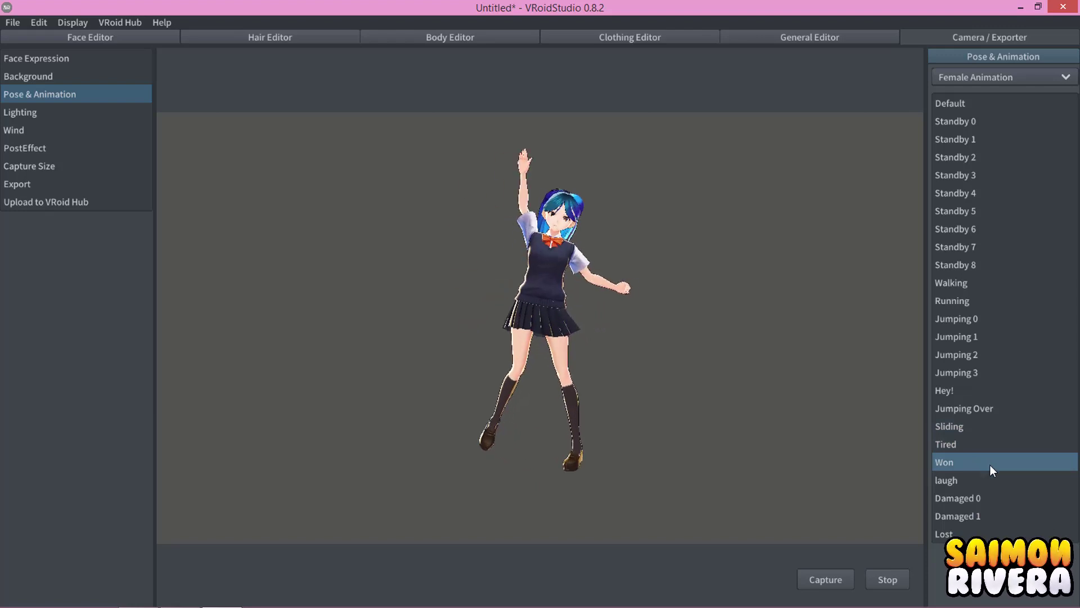
left_click(968, 478)
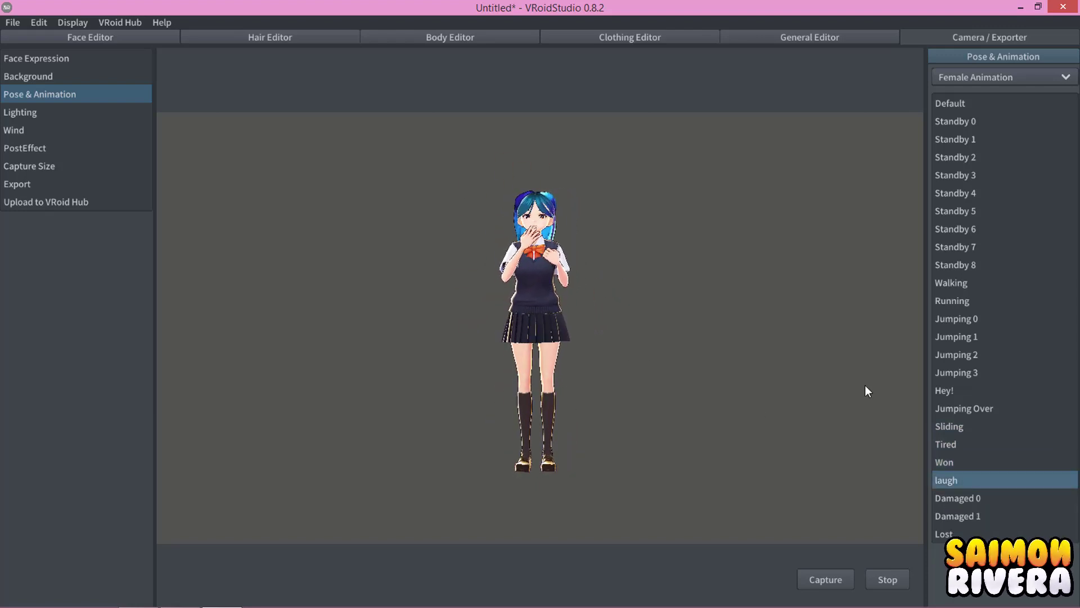
left_click(992, 502)
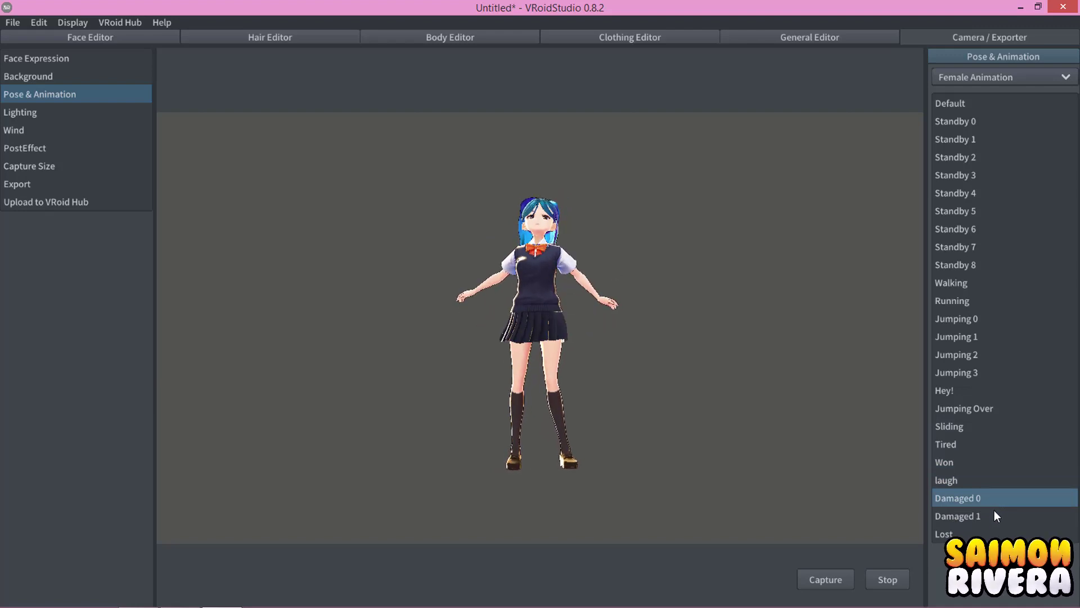
left_click(994, 510)
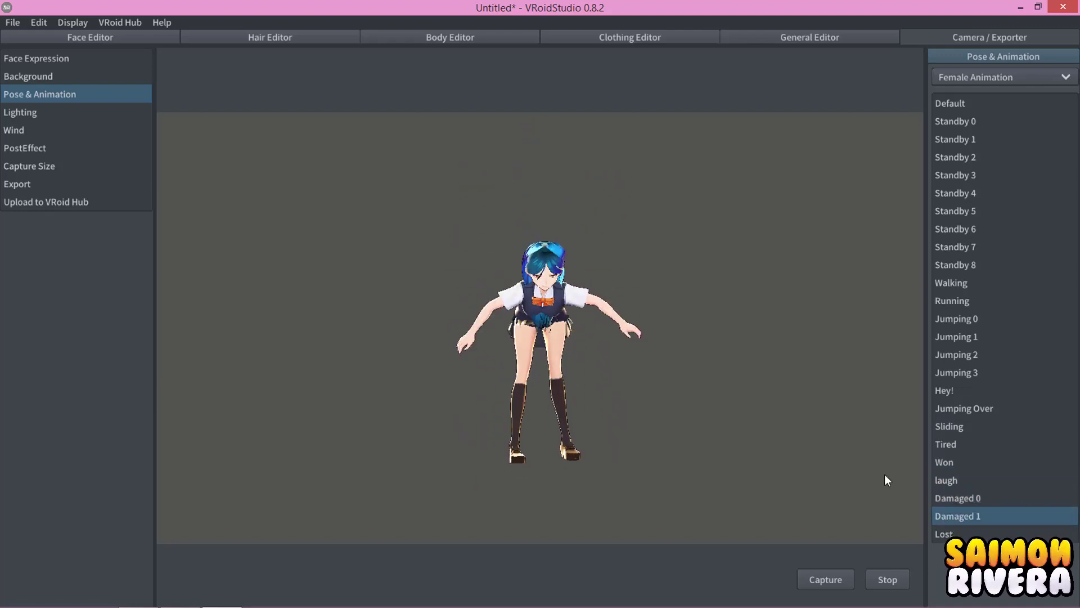
left_click(957, 534)
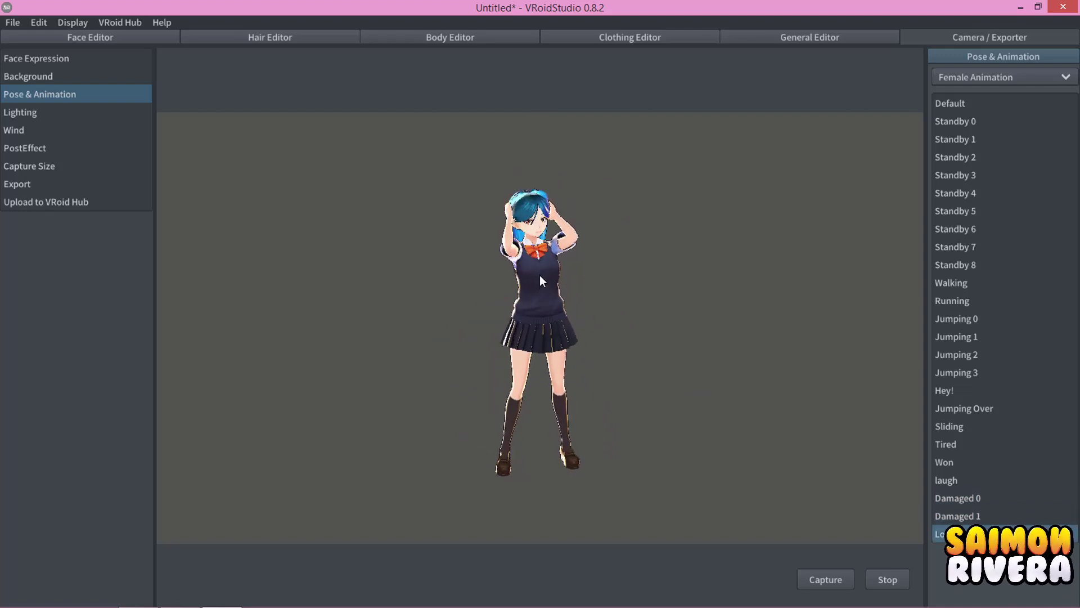
left_click(28, 116)
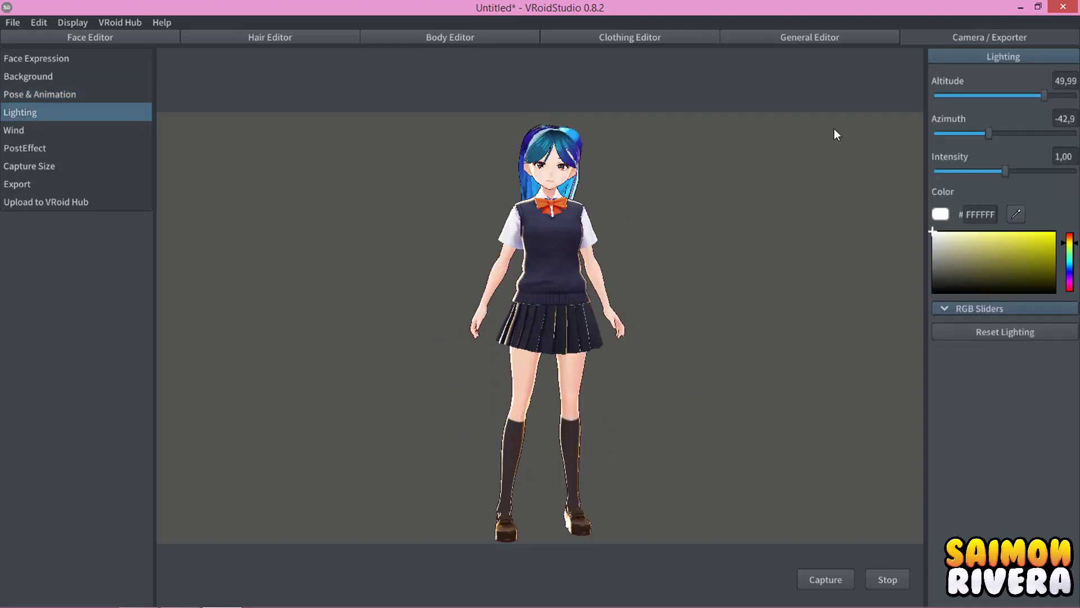
Lower the light's altitude to -1,94 and adjust its azimuth.
left_click(1003, 97)
left_click_drag(989, 133, 1000, 133)
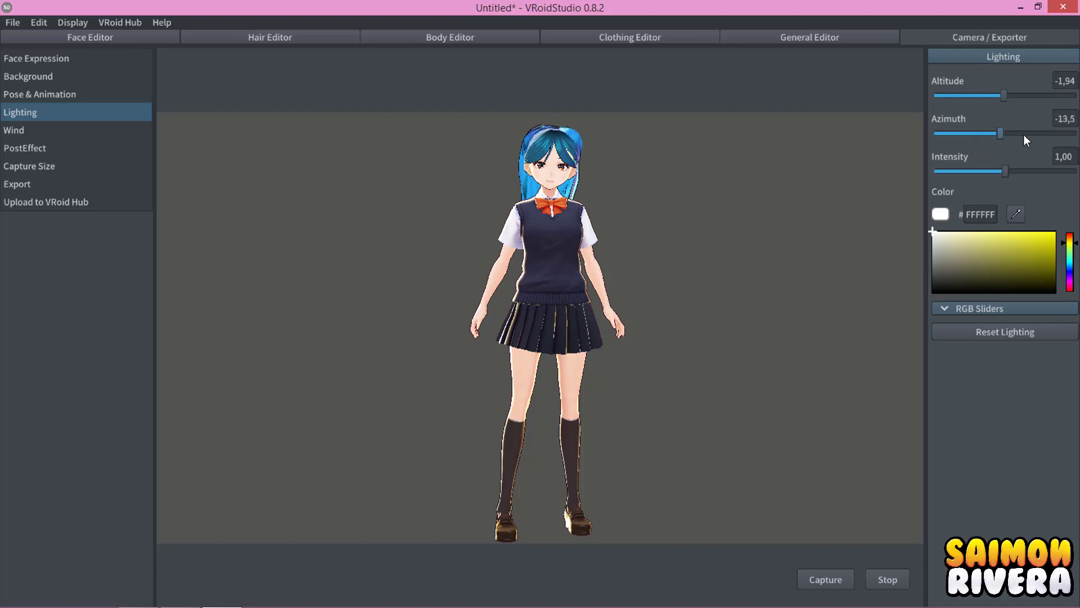
left_click(973, 134)
Try several wind directions, ending at X 0,06 and Y -0,45.
left_click(41, 132)
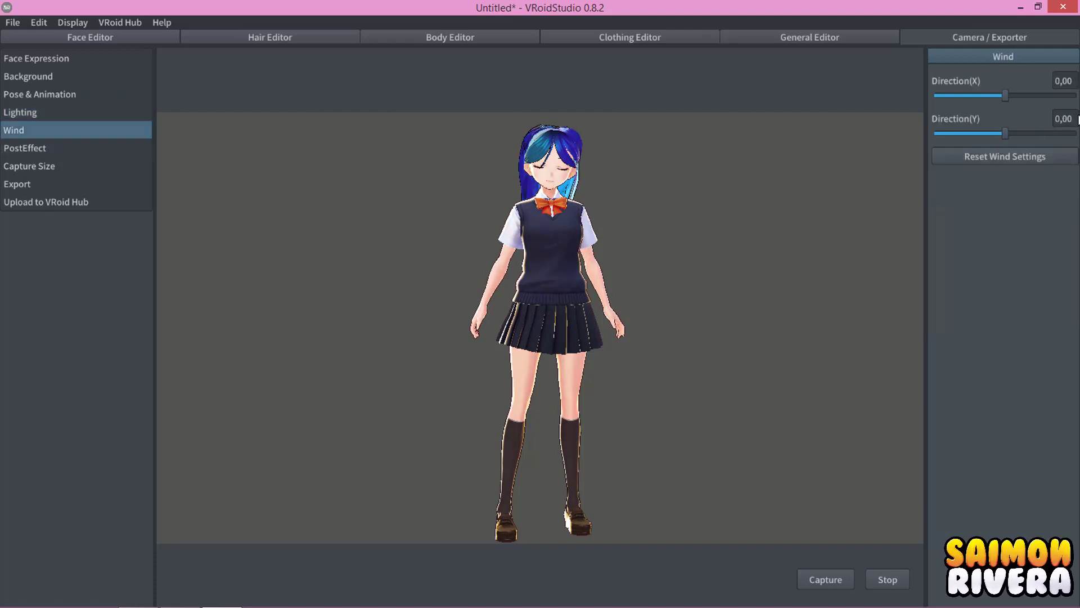
mouse_move(1009, 96)
left_mouse_down()
mouse_move(1038, 96)
mouse_move(1018, 96)
left_mouse_up()
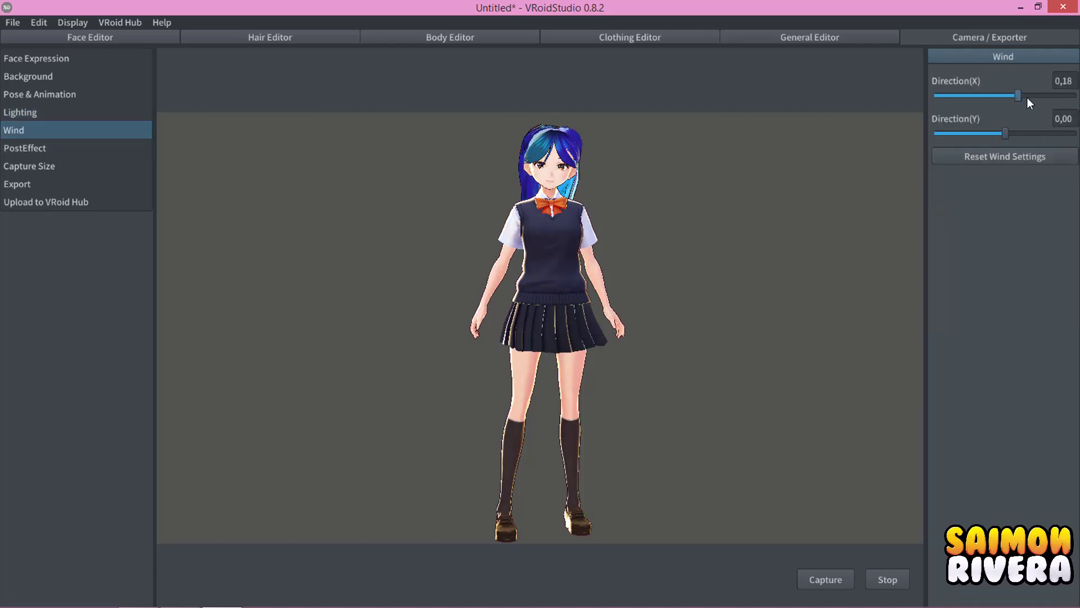
left_click(1027, 97)
mouse_move(674, 304)
right_mouse_down()
mouse_move(595, 301)
mouse_move(664, 302)
right_mouse_up()
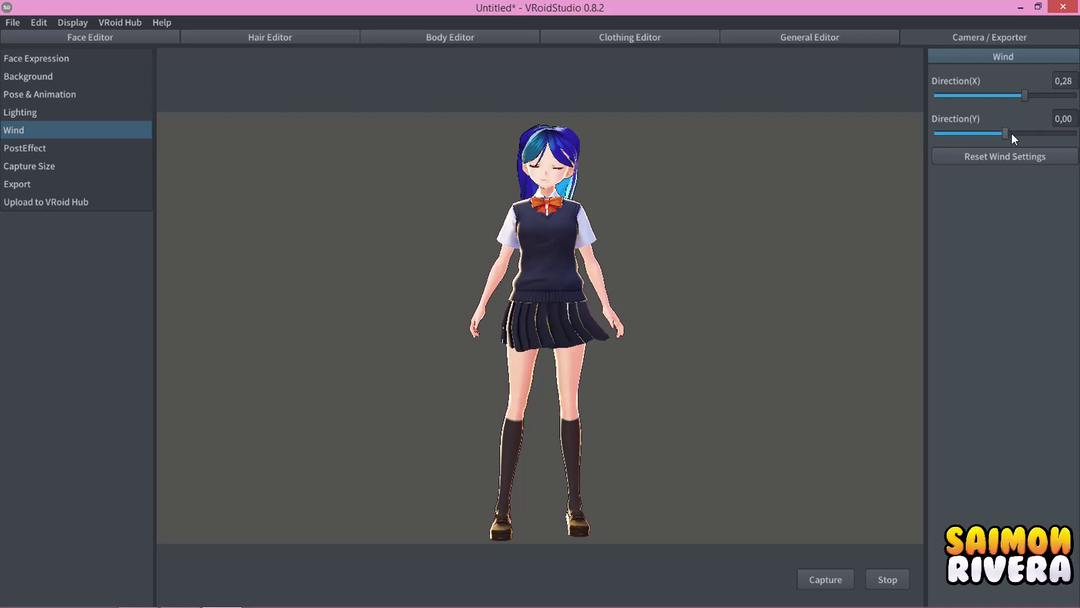
left_click_drag(1006, 133, 978, 133)
mouse_move(1022, 95)
left_mouse_down()
mouse_move(954, 93)
mouse_move(1007, 95)
left_mouse_up()
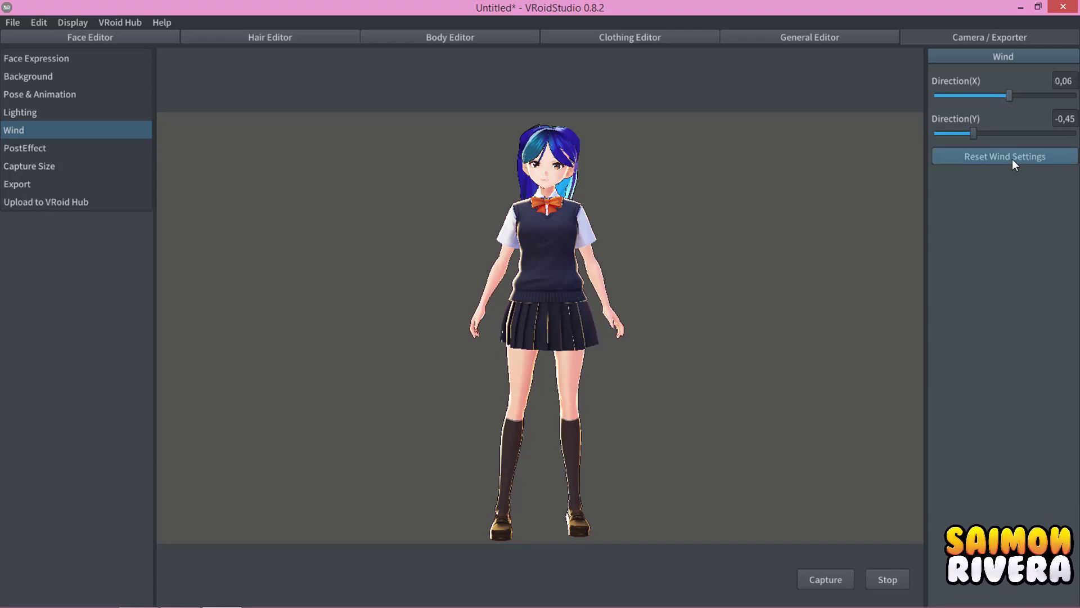
Toggle the PostEffect Antialiasing options to show its Low/High quality choices.
left_click(51, 151)
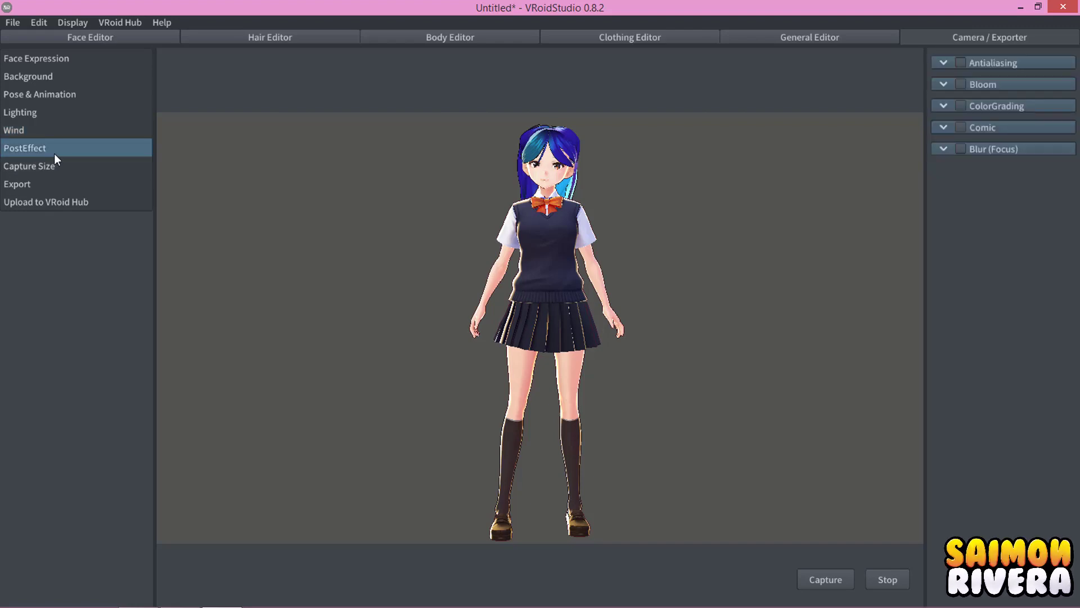
left_click(965, 67)
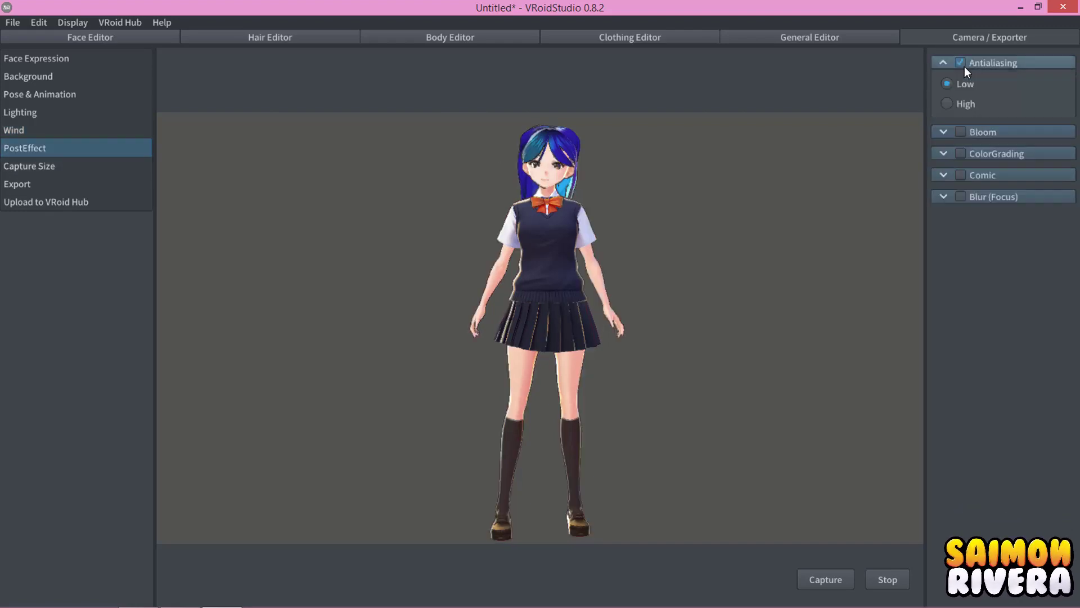
left_click(964, 65)
left_click(964, 65)
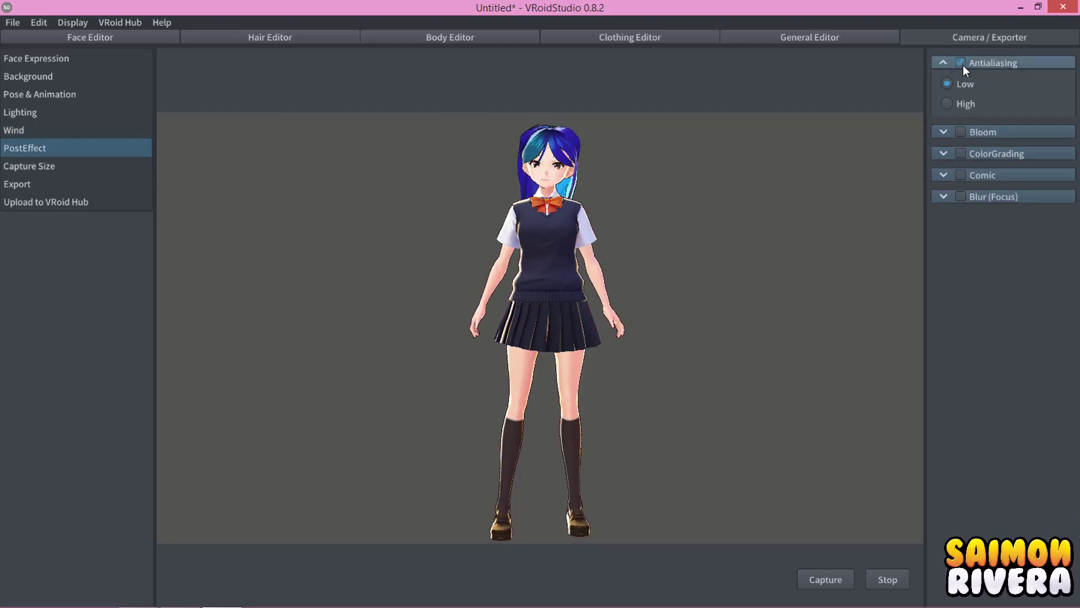
left_click(963, 66)
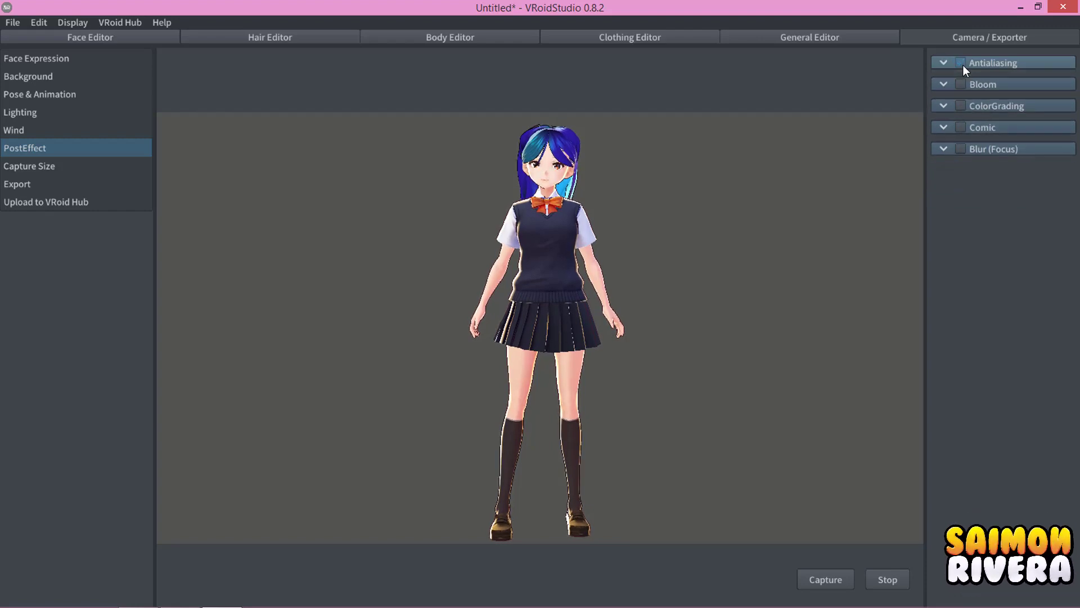
Preview Bloom intensity and ColorGrading temperature, then turn both effects off.
left_click(964, 86)
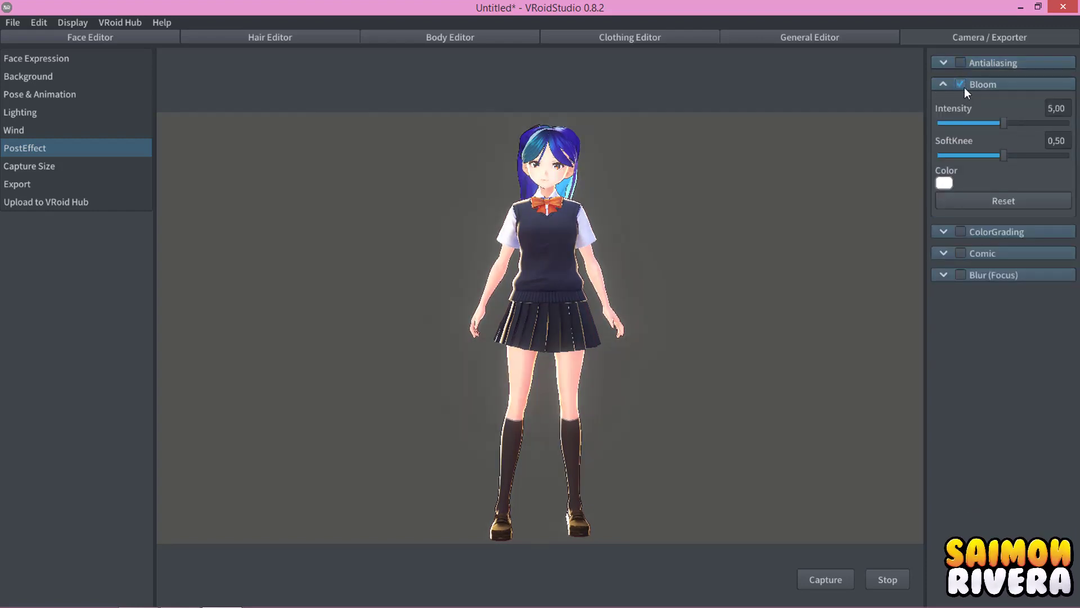
mouse_move(1004, 123)
left_mouse_down()
mouse_move(1069, 122)
mouse_move(992, 122)
left_mouse_up()
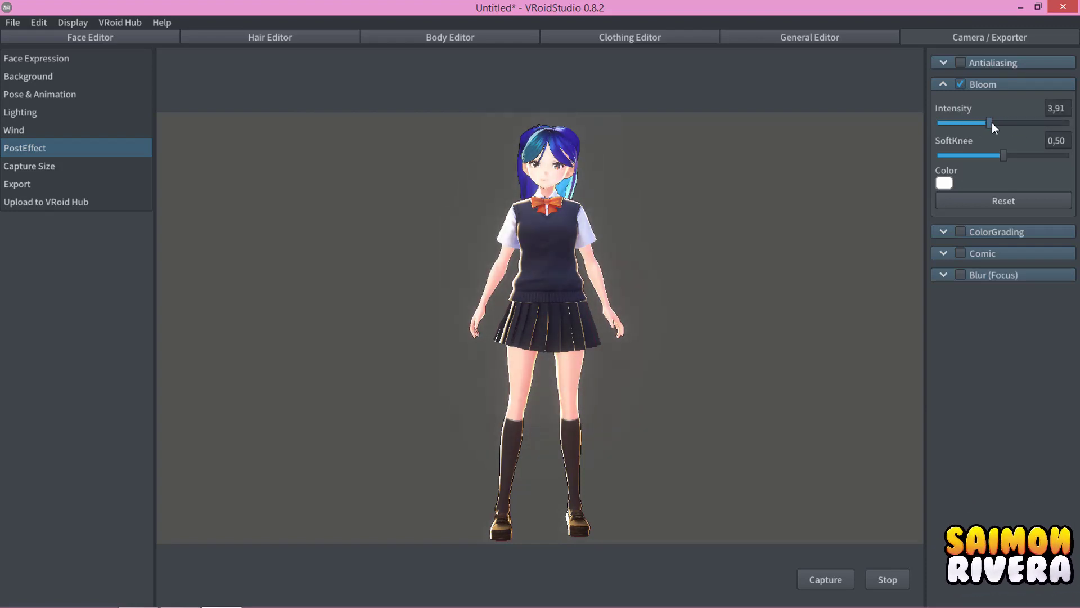
left_click(962, 84)
left_click(960, 106)
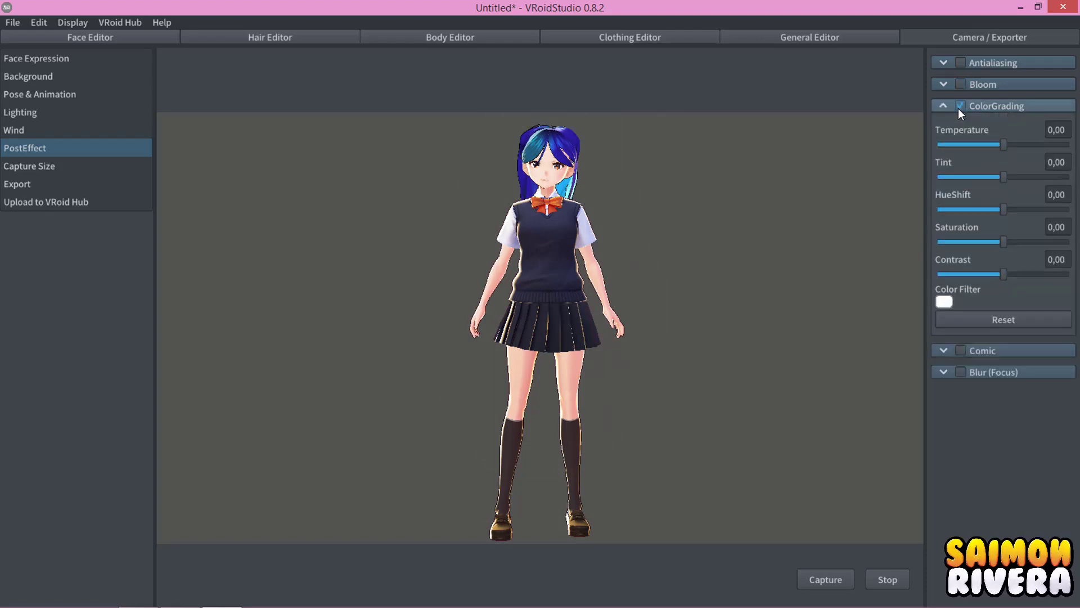
mouse_move(1008, 147)
left_mouse_down()
mouse_move(983, 146)
mouse_move(1002, 145)
left_mouse_up()
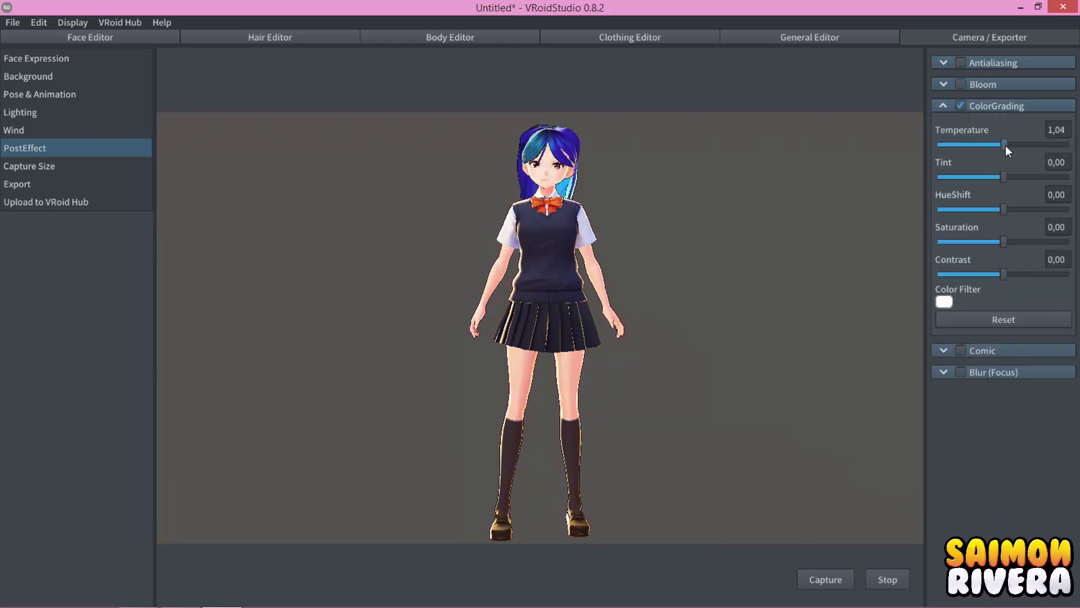
left_click(961, 106)
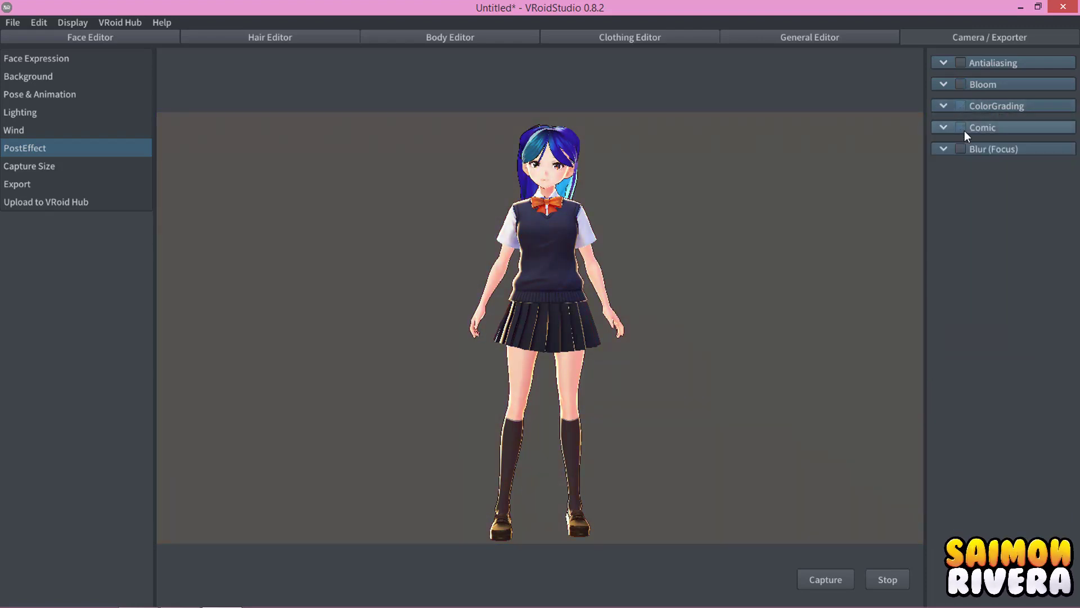
Try the Comic effect's colour ratio, thresholds, strip density and oil sliders, then turn it off.
left_click(962, 131)
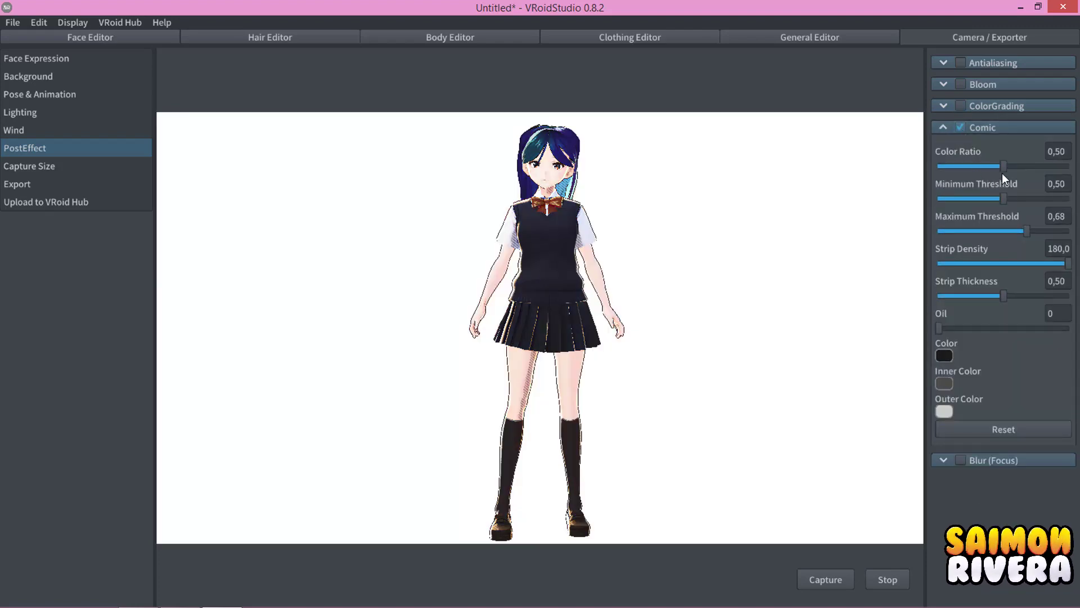
mouse_move(1005, 167)
left_mouse_down()
mouse_move(1063, 166)
mouse_move(957, 171)
mouse_move(1068, 166)
mouse_move(971, 168)
left_mouse_up()
mouse_move(1005, 199)
left_mouse_down()
mouse_move(939, 199)
mouse_move(1026, 199)
left_mouse_up()
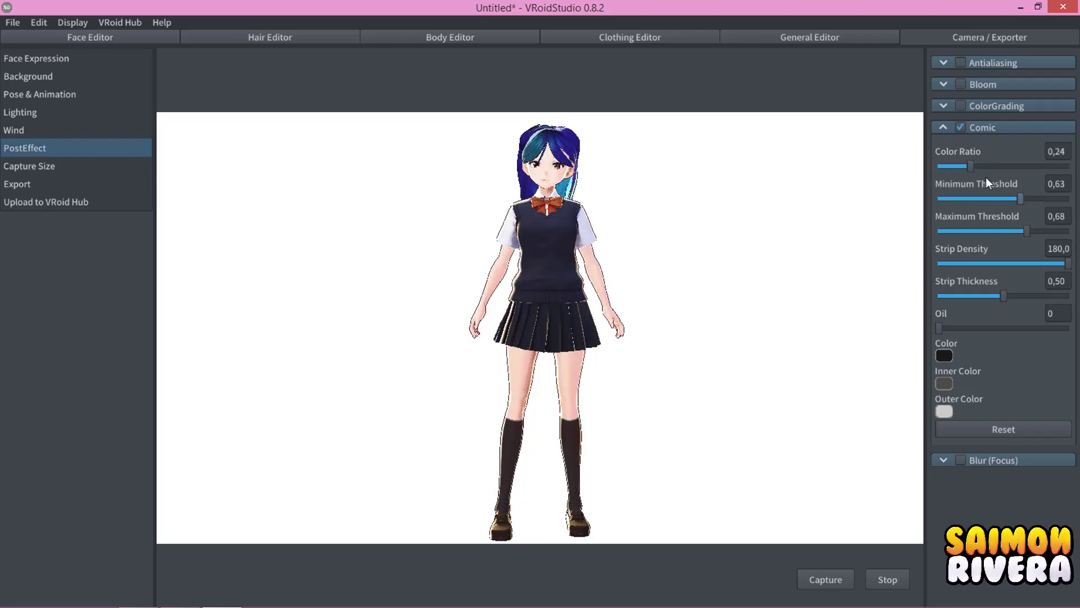
left_click_drag(972, 168, 1009, 167)
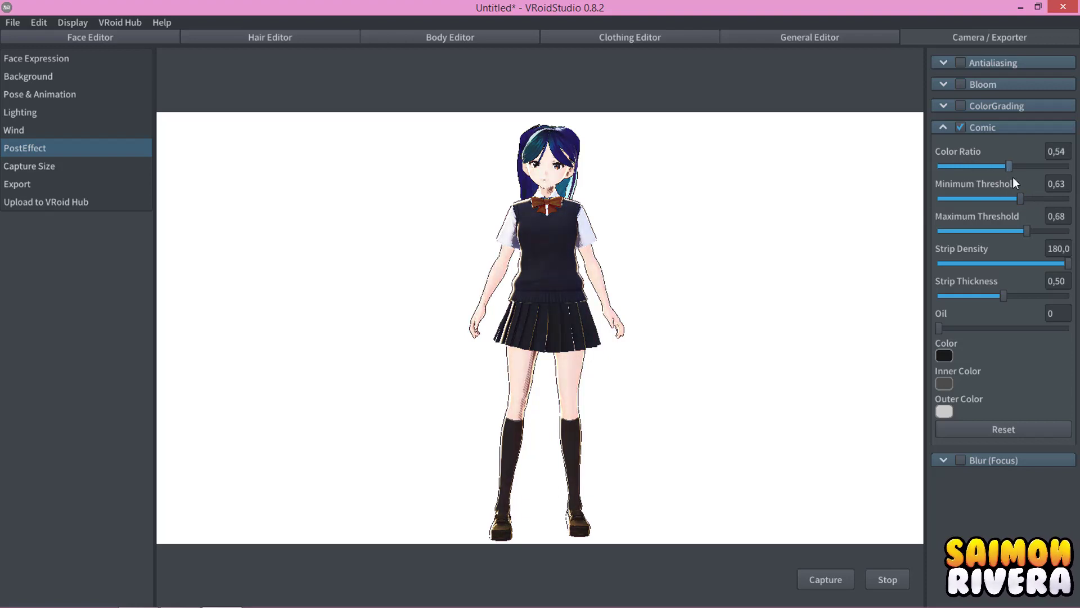
left_click_drag(1026, 230, 983, 231)
left_click(1007, 228)
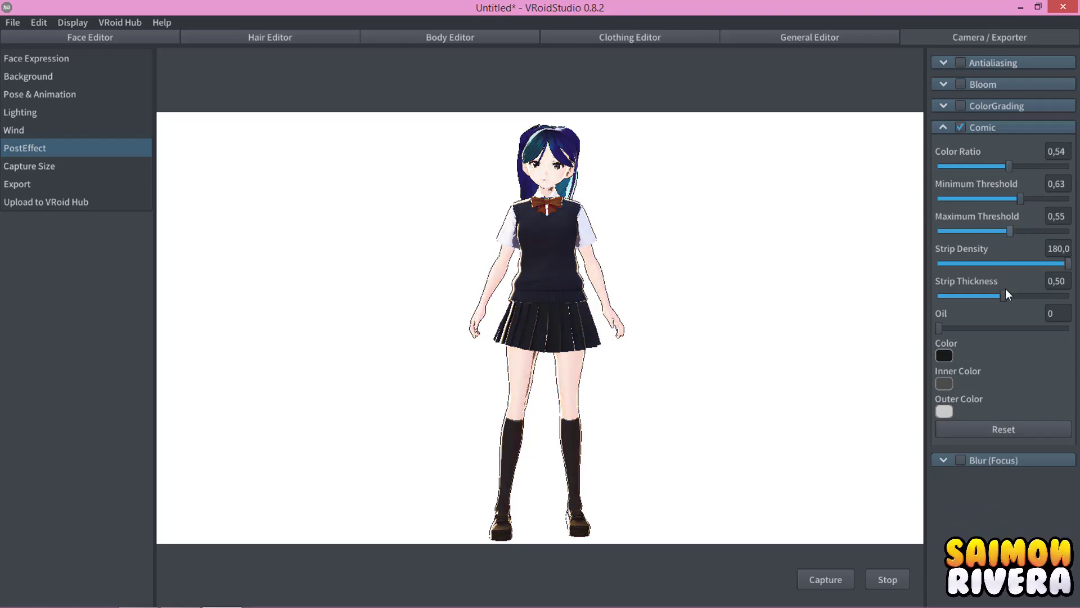
mouse_move(1068, 263)
left_mouse_down()
mouse_move(973, 262)
mouse_move(1050, 263)
mouse_move(1011, 263)
left_mouse_up()
mouse_move(940, 329)
left_mouse_down()
mouse_move(1047, 330)
mouse_move(829, 330)
left_mouse_up()
left_click(962, 128)
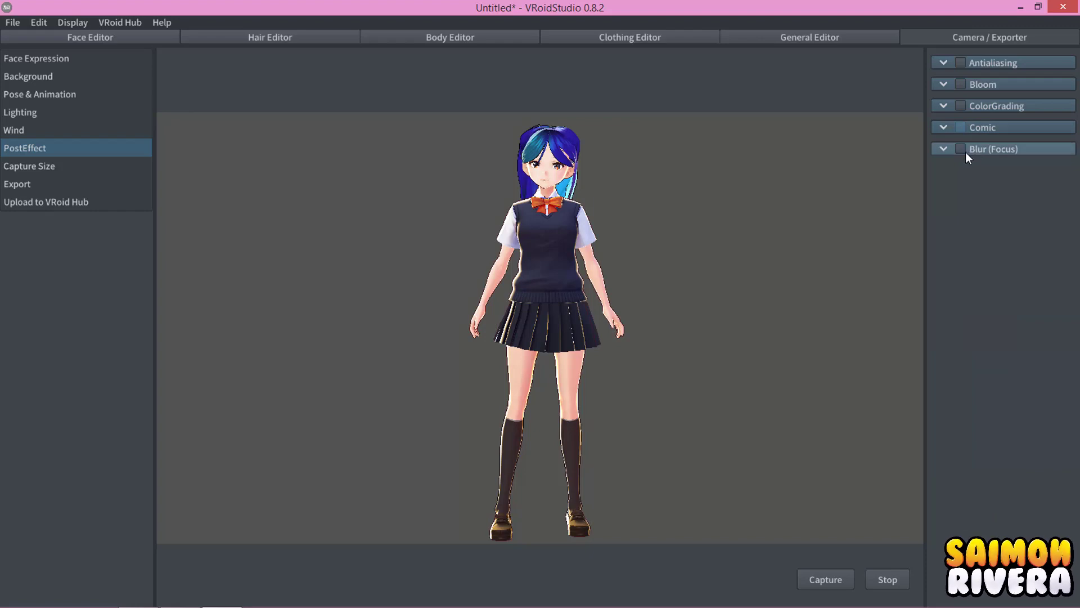
Preview Blur (Focus) at intensity 0,80, then turn it off.
left_click(964, 151)
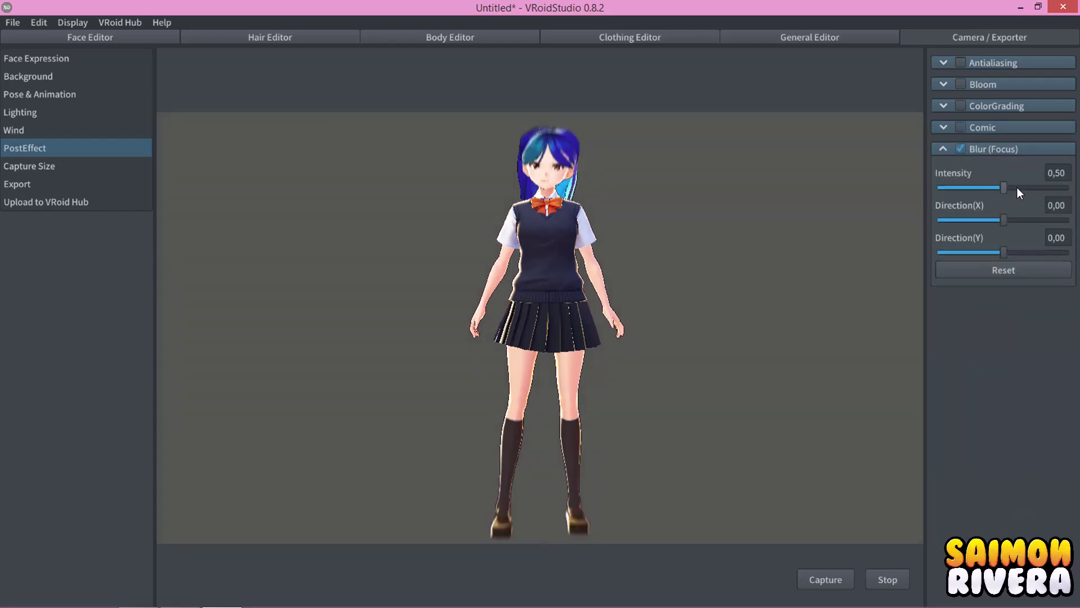
left_click_drag(1017, 188, 1042, 188)
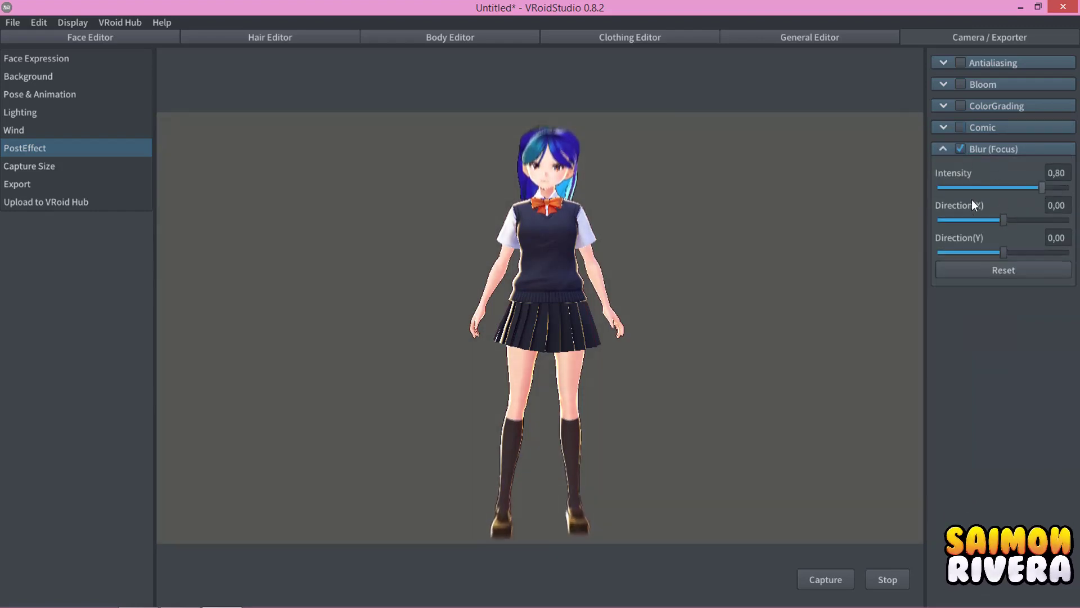
left_click(963, 149)
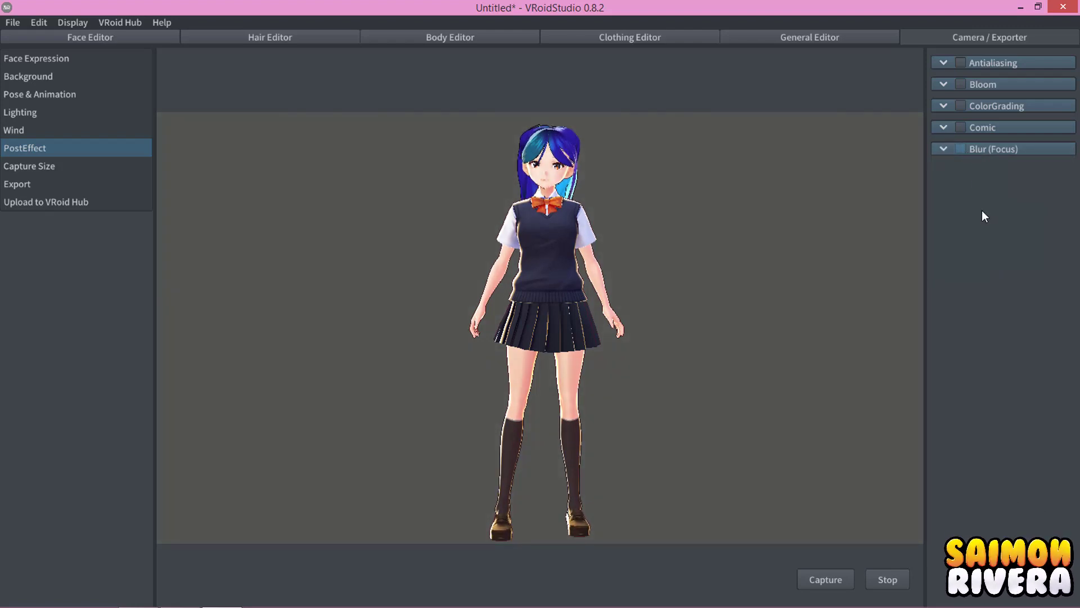
left_click(73, 171)
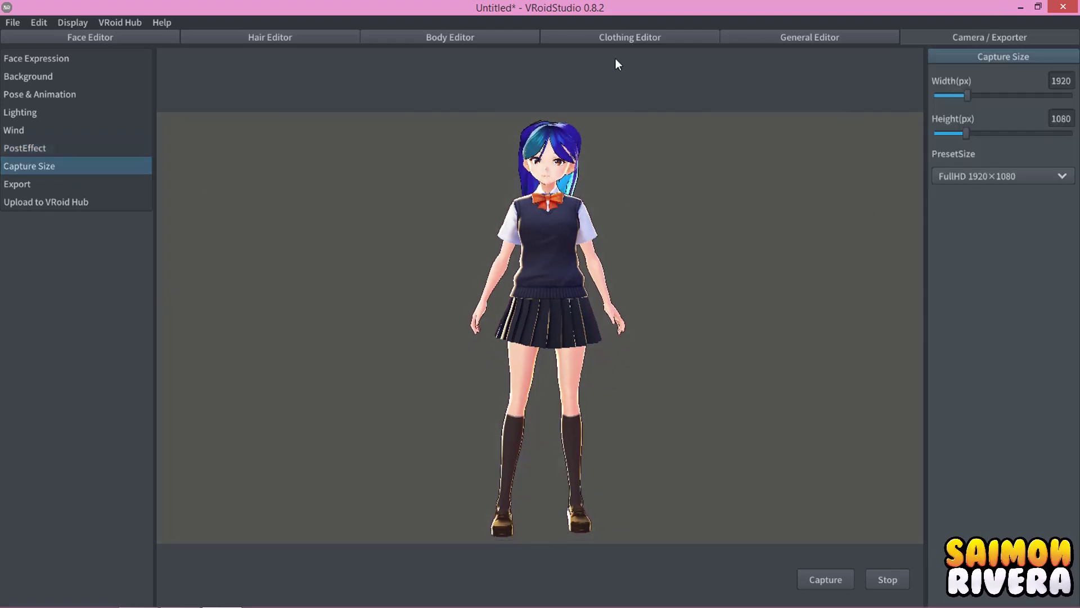
Preview standby poses, leave the avatar on Standby 8, and return to Capture Size 1920×1080.
left_click(70, 64)
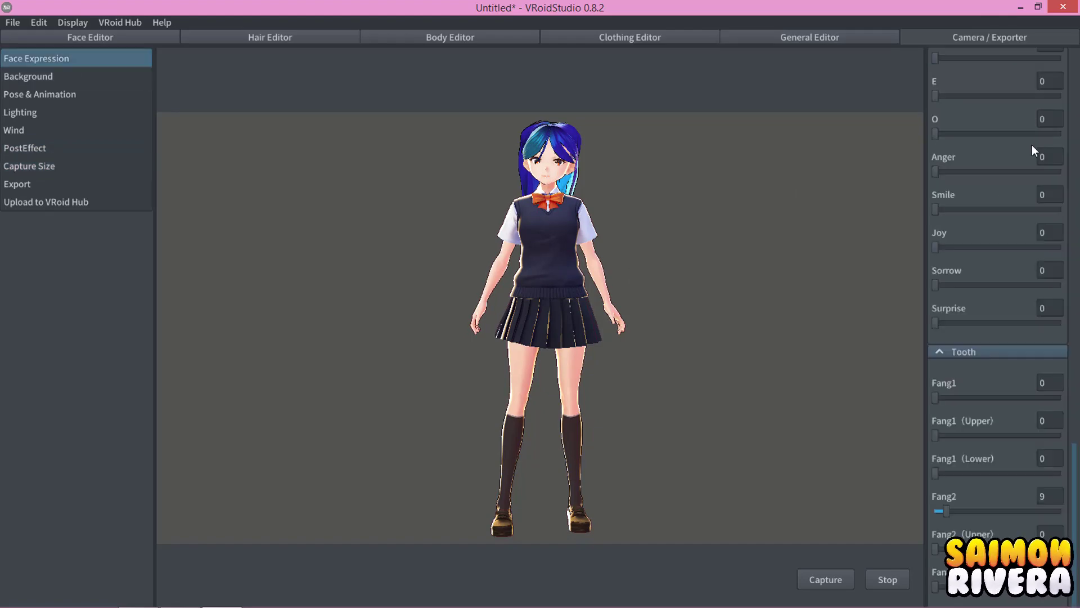
left_click(32, 94)
left_click(949, 194)
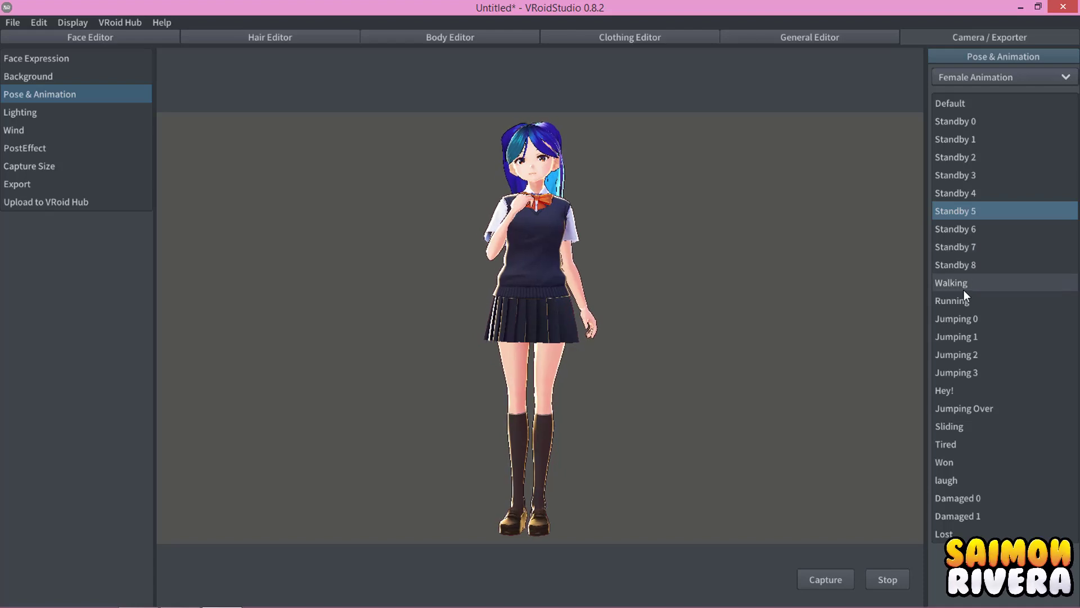
left_click(961, 270)
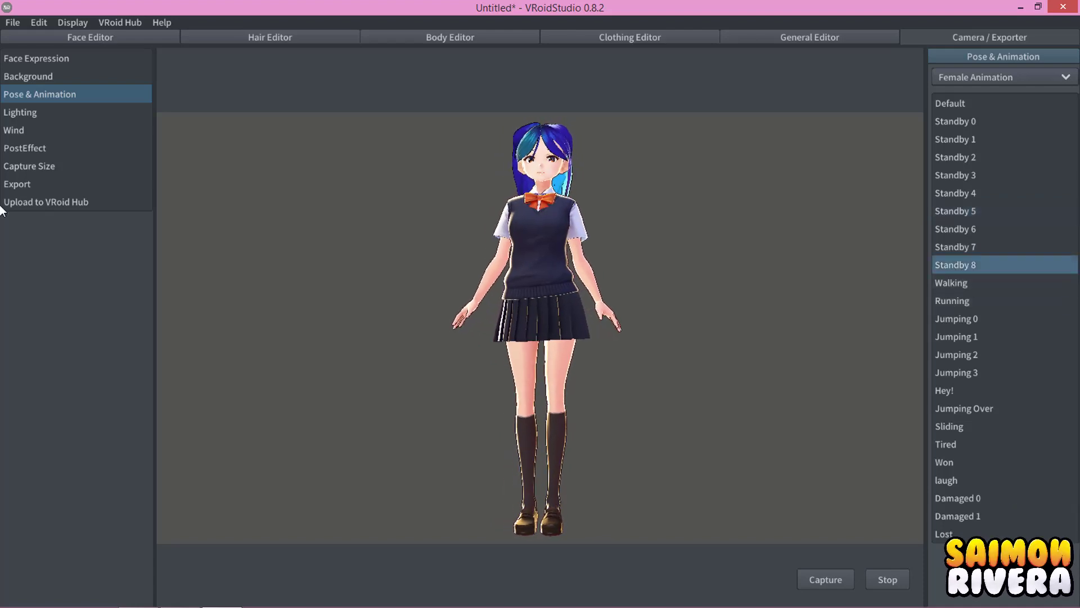
left_click(50, 166)
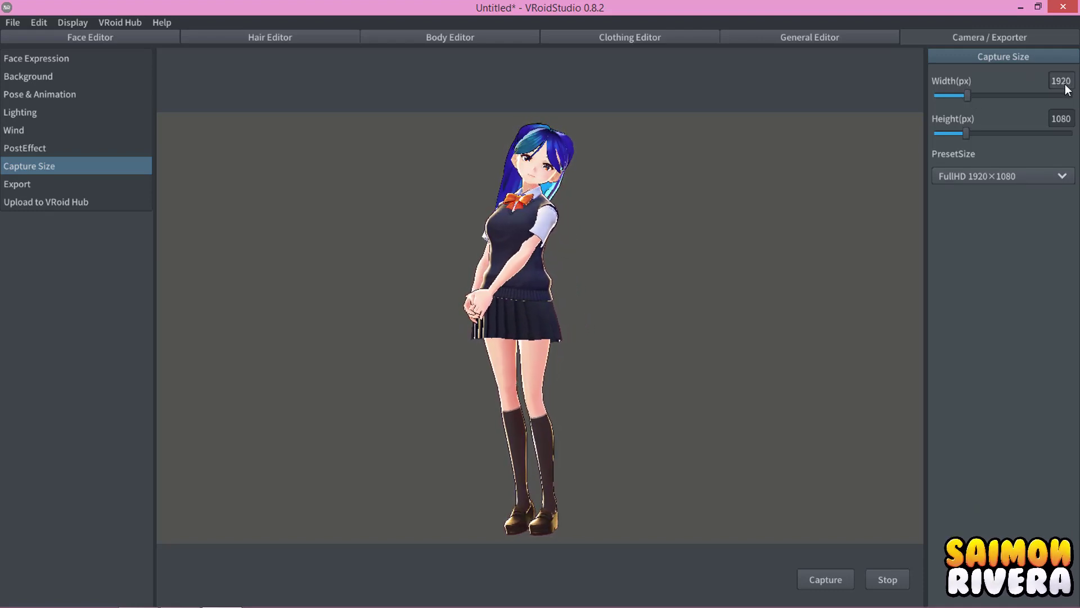
Keep the FullHD 1920×1080 preset capture size and pause the idle animation mid-pose.
left_click(977, 178)
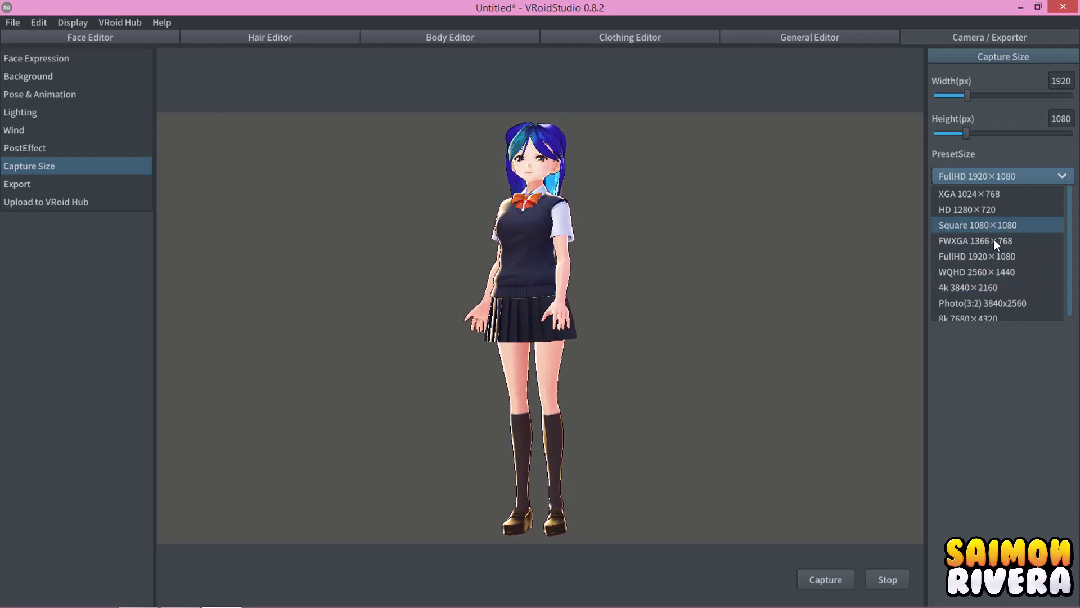
left_click(1024, 345)
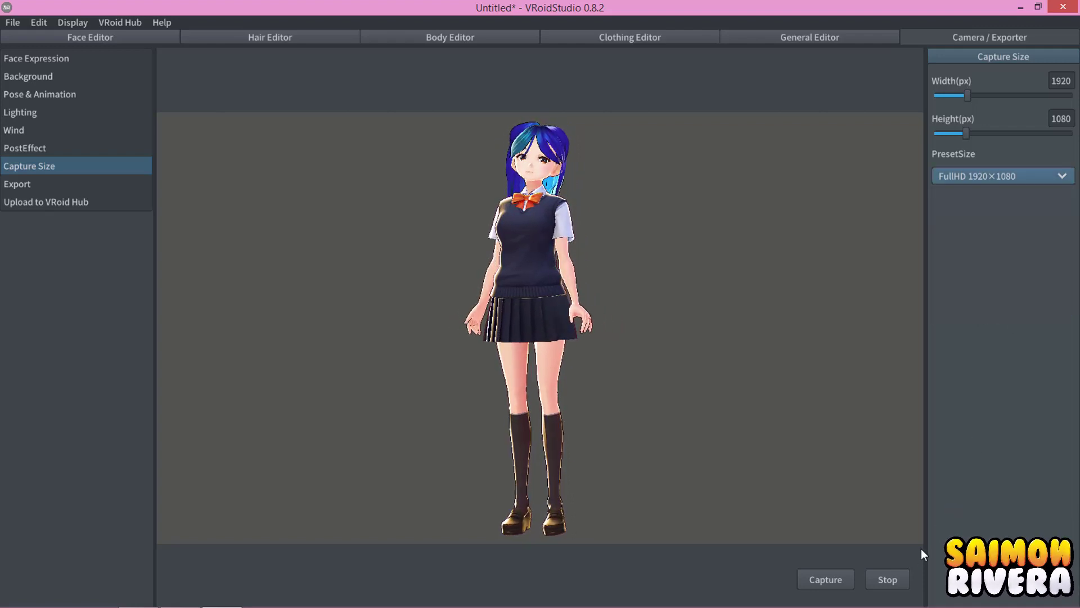
left_click(893, 585)
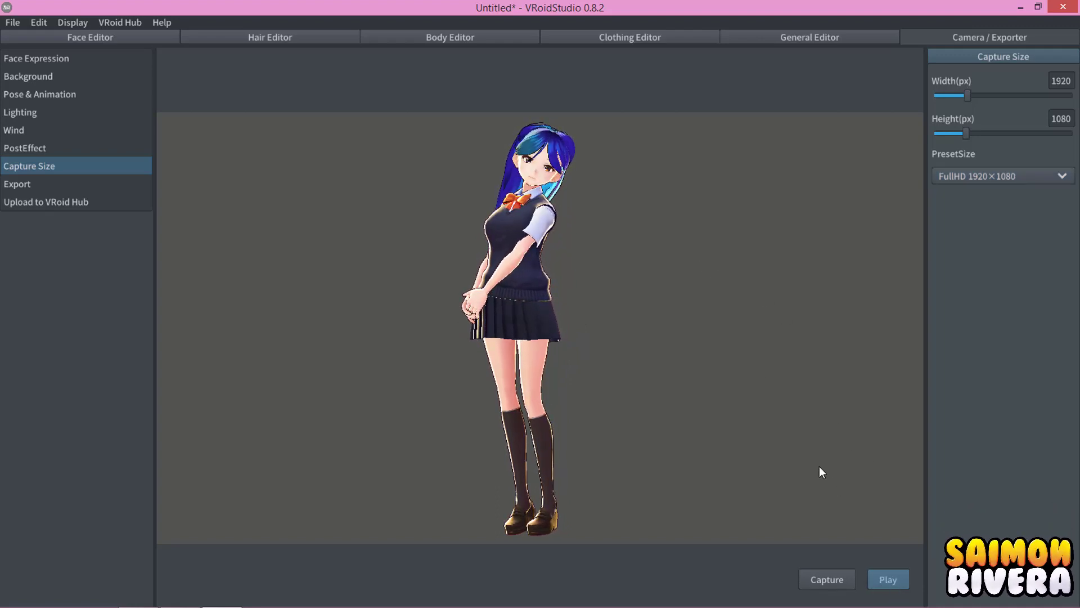
Save the paused pose as PNG snapshot 'Captura 1', resume the animation, and open Export settings.
left_click(846, 581)
left_click_drag(495, 83, 567, 153)
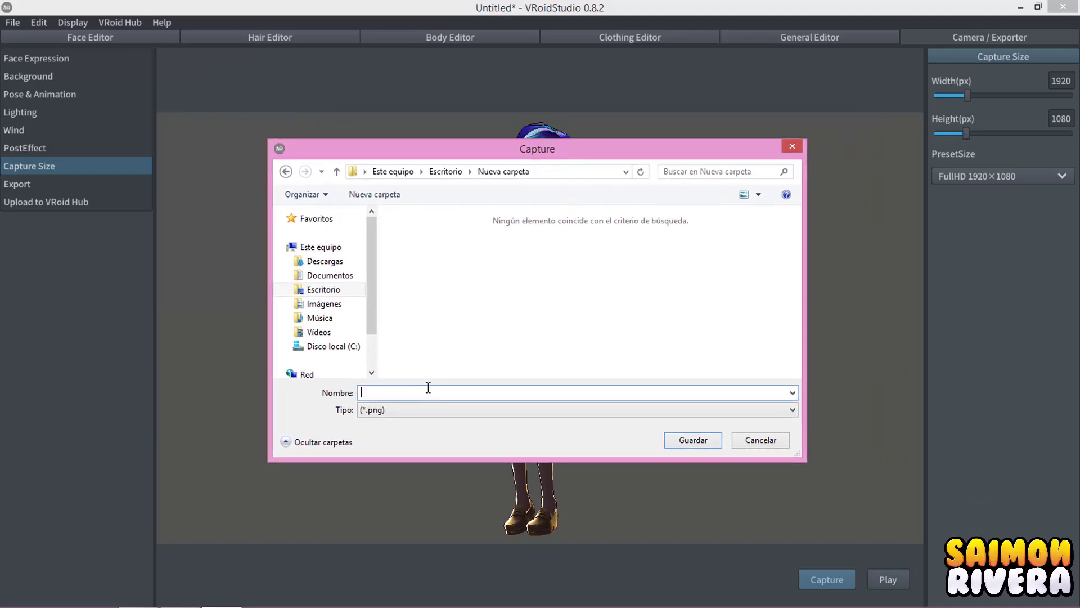
left_click(692, 414)
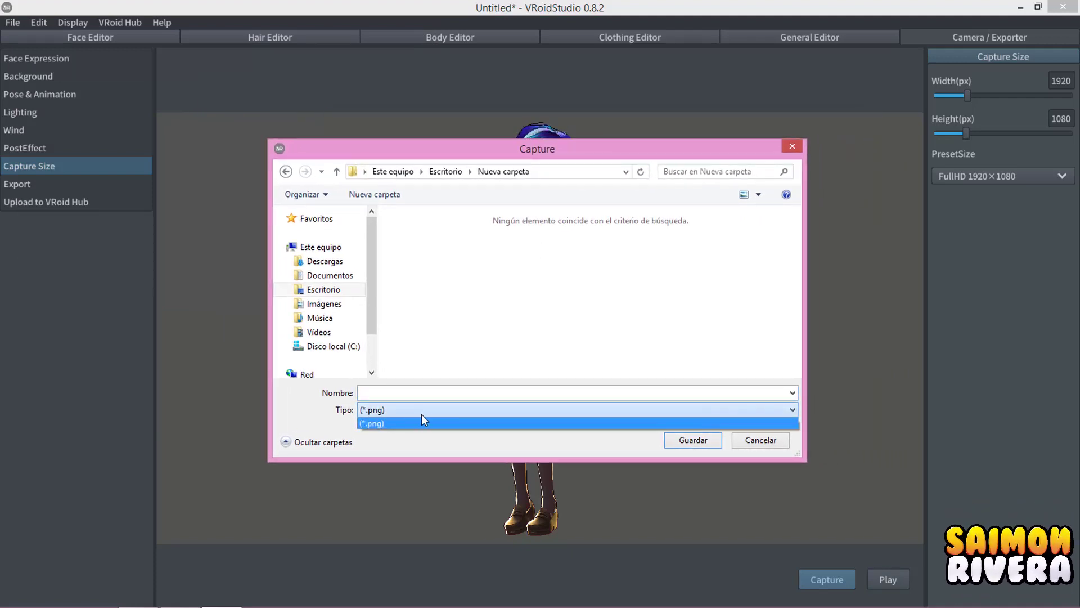
left_click(371, 425)
left_click(535, 388)
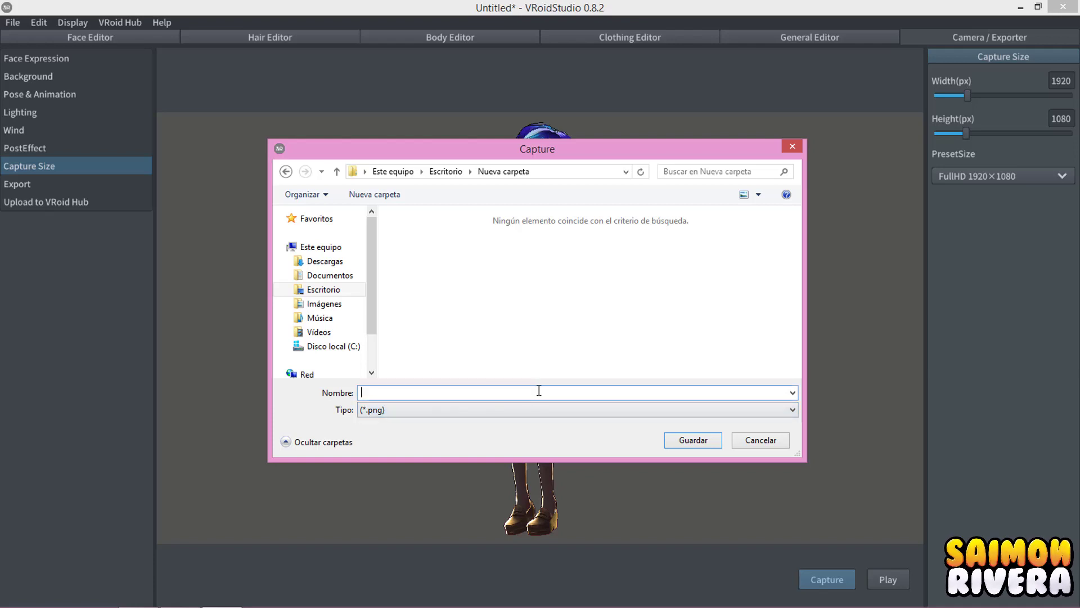
type("Captur")
type(" 1")
left_click(677, 442)
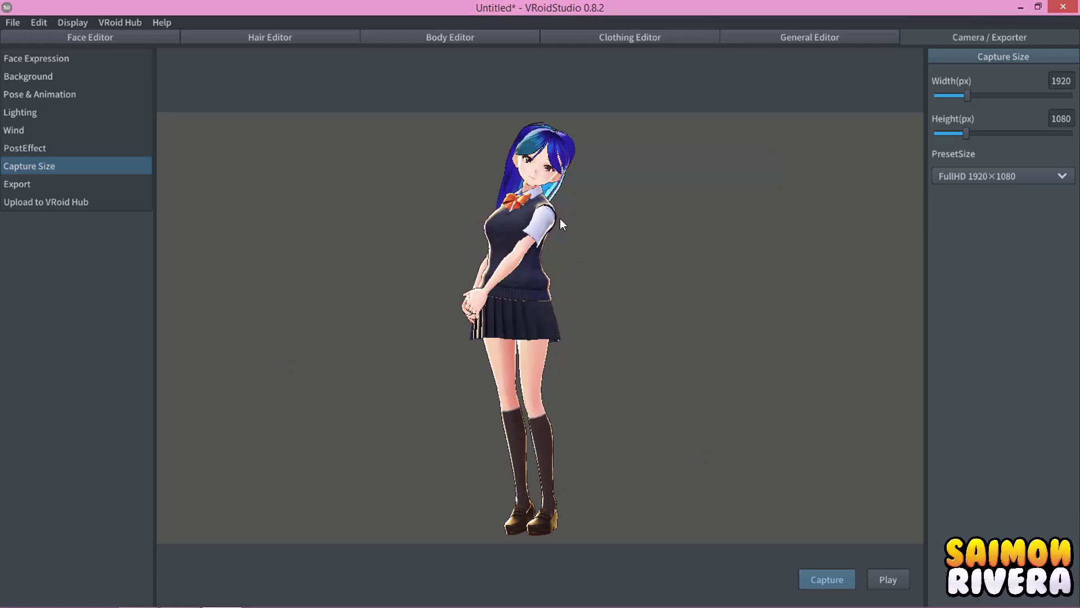
left_click(895, 581)
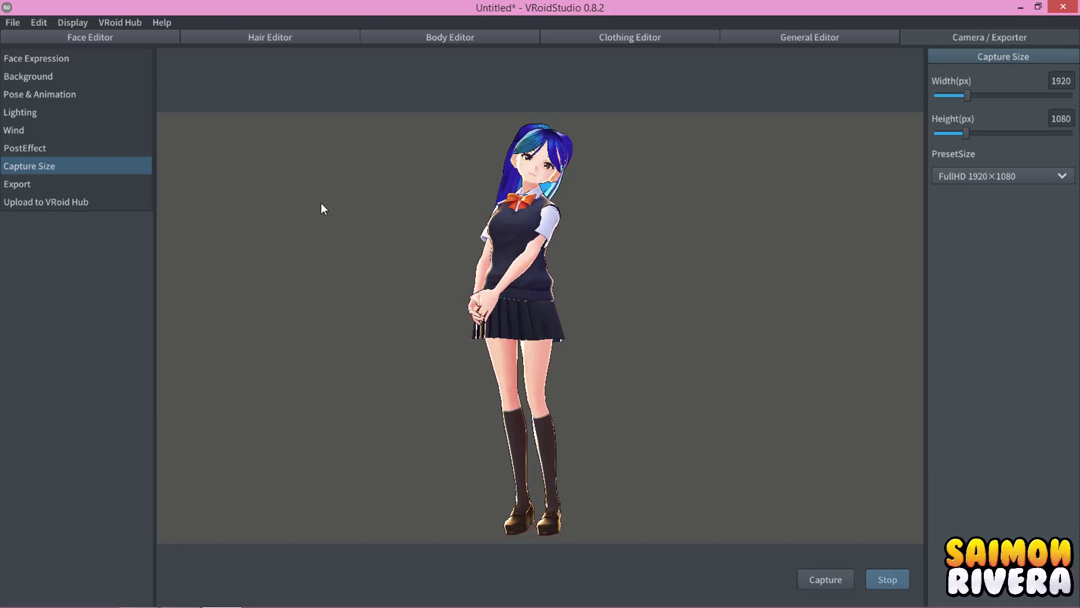
left_click(15, 185)
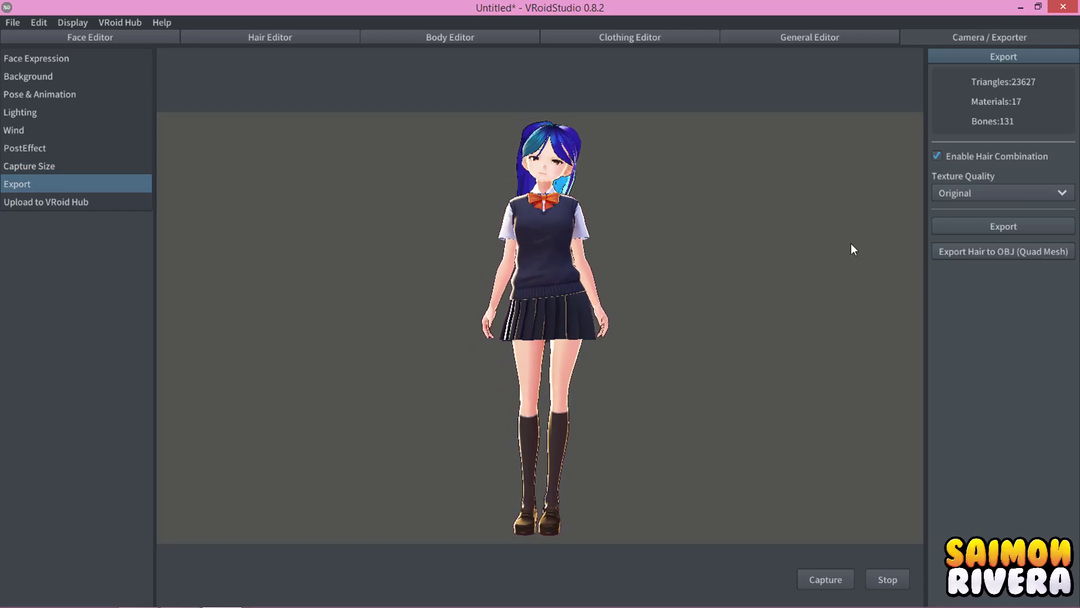
Keep Original texture quality and bring up the VRM export settings dialog.
left_click(996, 190)
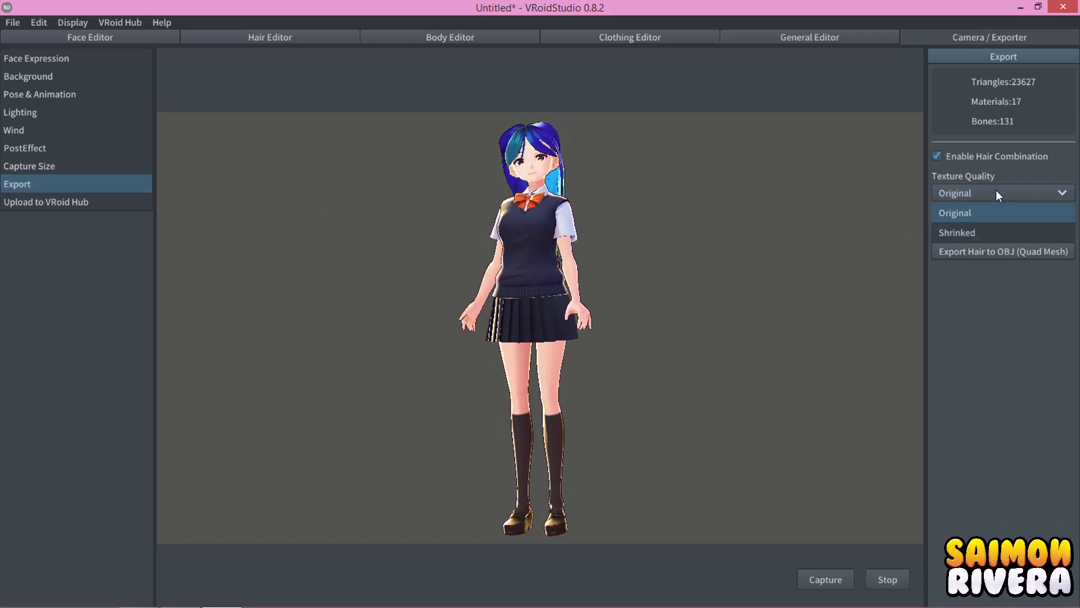
left_click(996, 190)
left_click(989, 225)
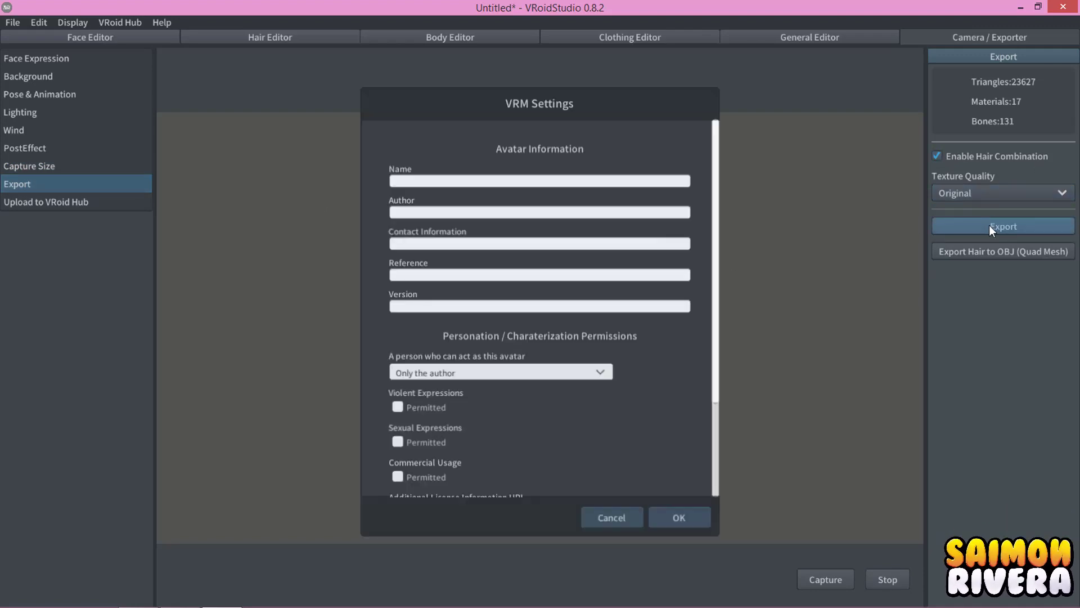
mouse_move(718, 206)
left_mouse_down()
mouse_move(712, 356)
mouse_move(717, 93)
left_mouse_up()
scroll(714, 220, "down", 3)
scroll(713, 222, "up", 3)
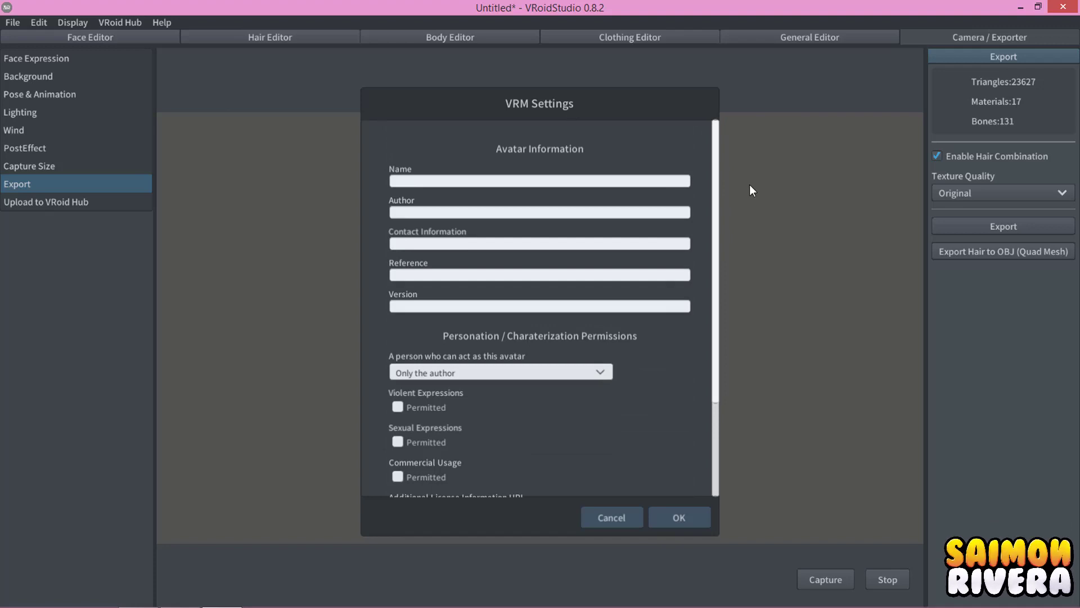
left_click_drag(716, 188, 703, 373)
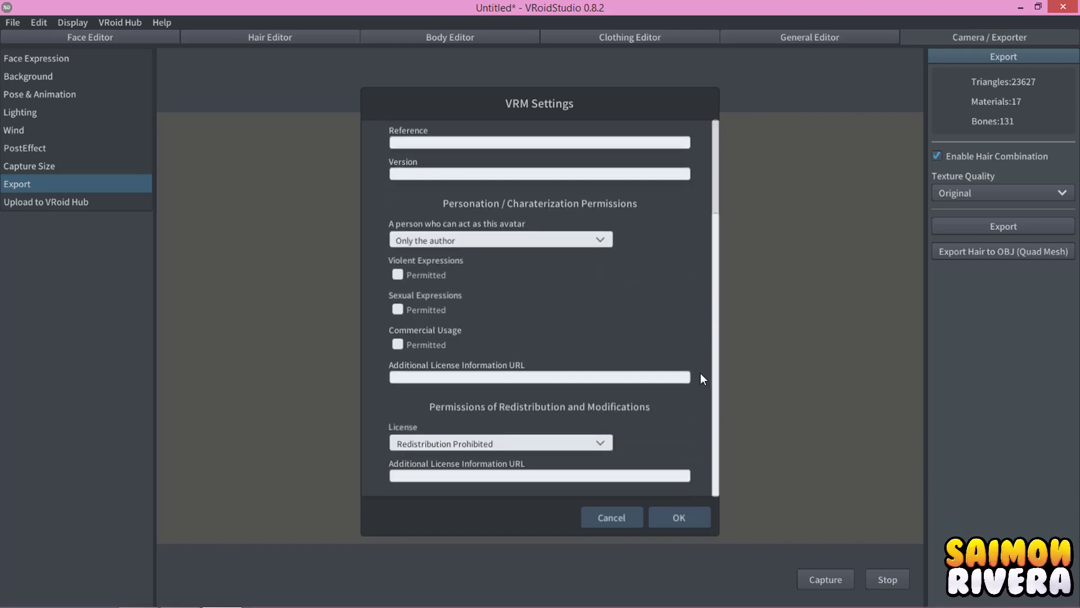
Inspect the 'A person who can act' (Only the author) and License lists, then cancel unchanged.
left_click(456, 239)
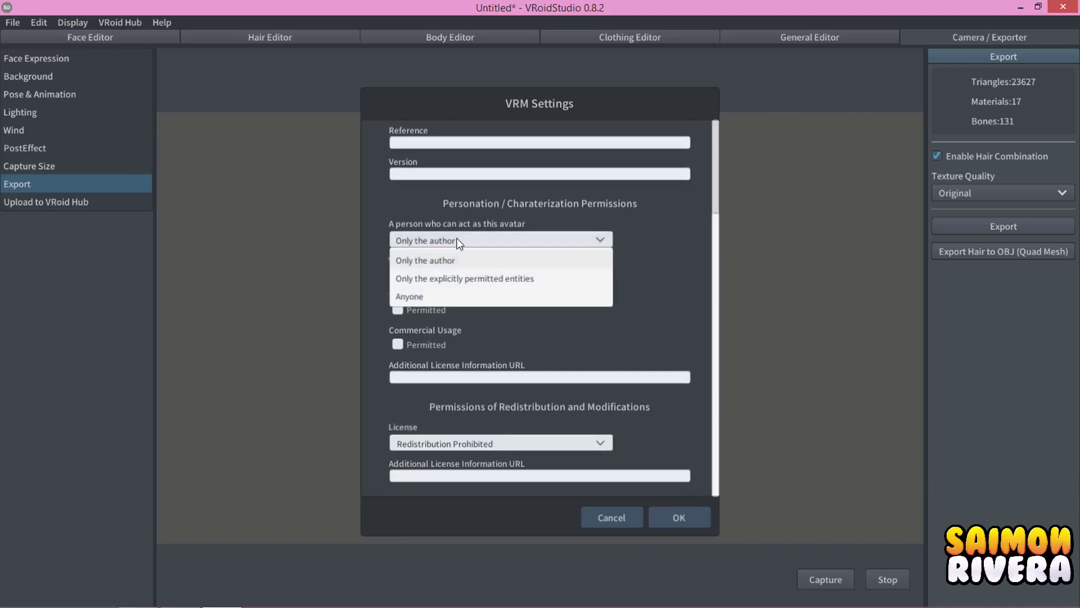
left_click(457, 242)
left_click(509, 445)
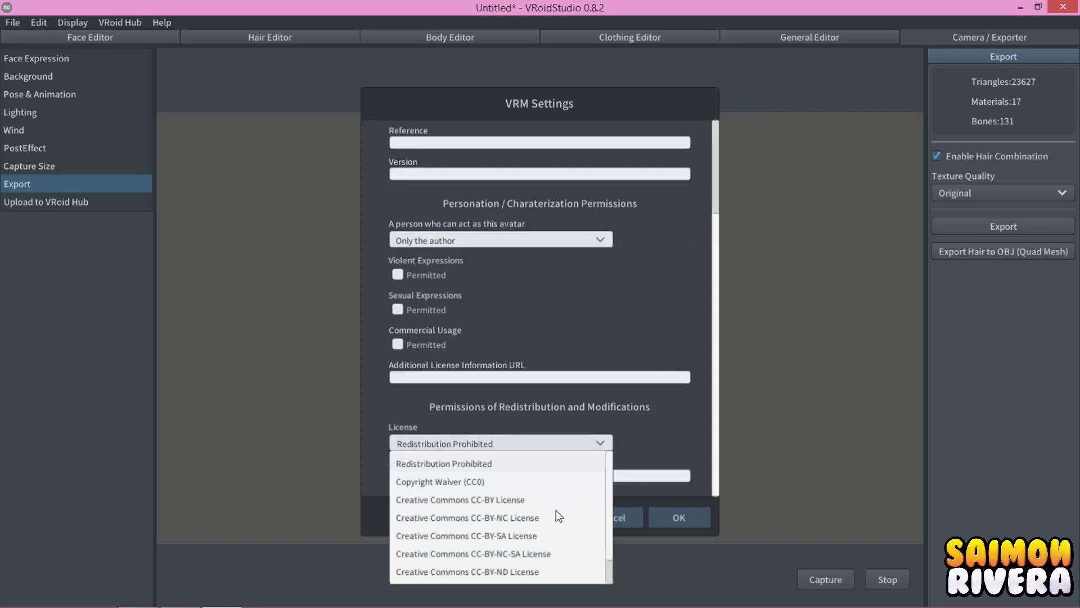
scroll(561, 517, "down", 1)
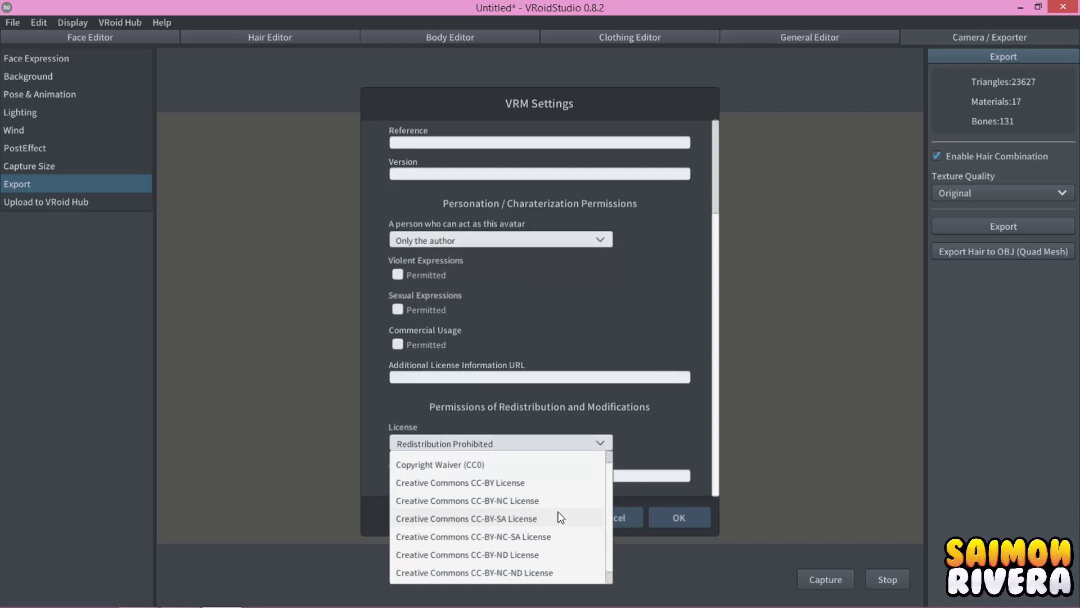
scroll(561, 518, "down", 1)
left_click(611, 368)
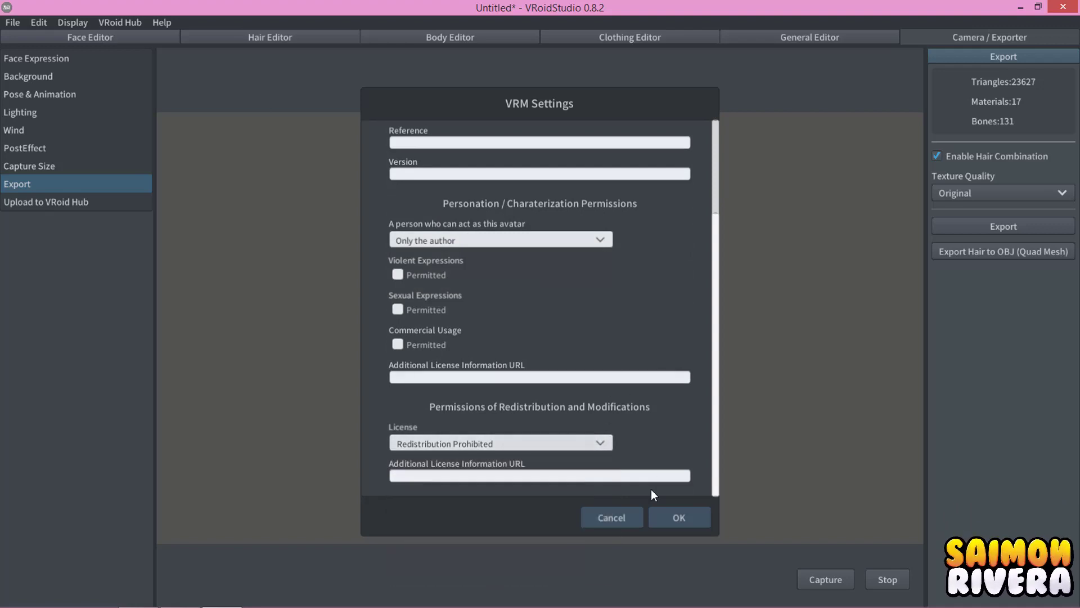
left_click(616, 516)
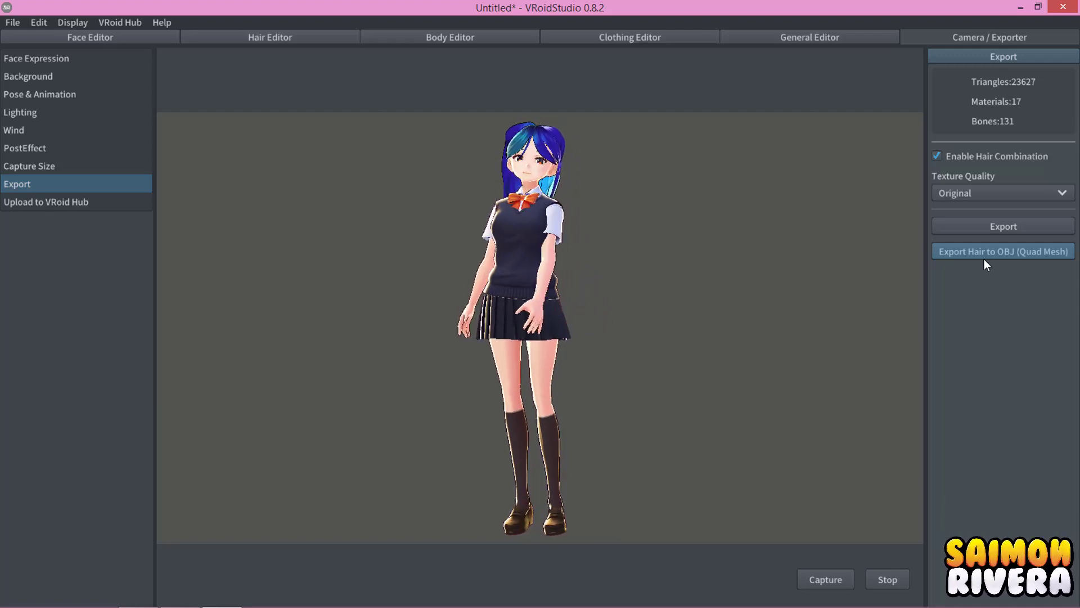
Open the Upload to VRoid Hub section, which asks to connect the app first.
left_click(79, 204)
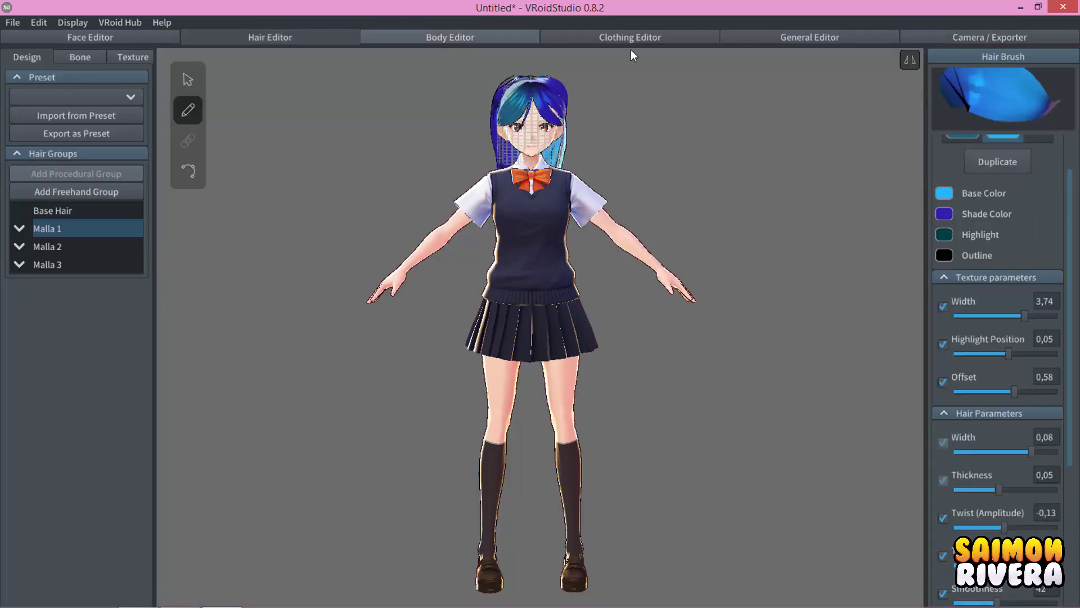
In the Clothing Editor, use File > Save As with Avatar Name 'Personaje de prueba'.
left_click(628, 43)
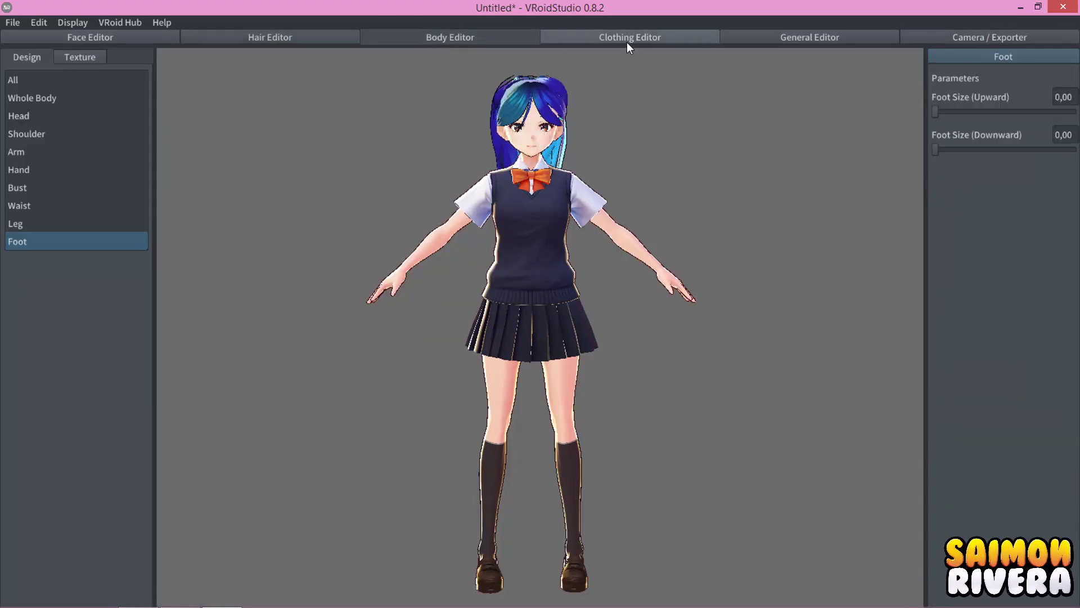
mouse_move(698, 229)
right_mouse_down()
mouse_move(659, 237)
mouse_move(841, 230)
mouse_move(815, 246)
mouse_move(627, 232)
mouse_move(735, 229)
right_mouse_up()
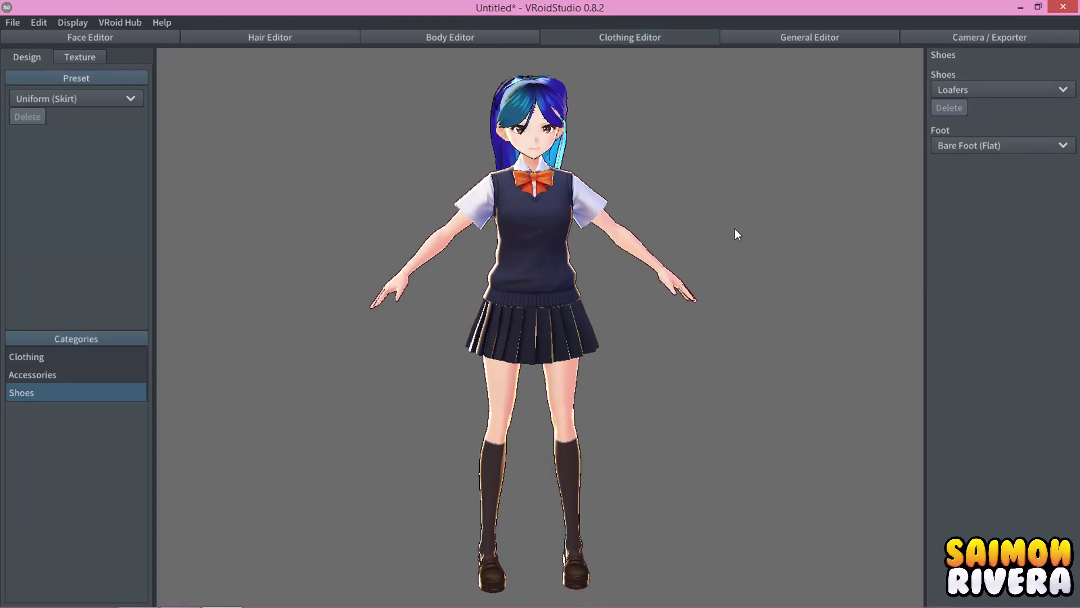
left_click(11, 23)
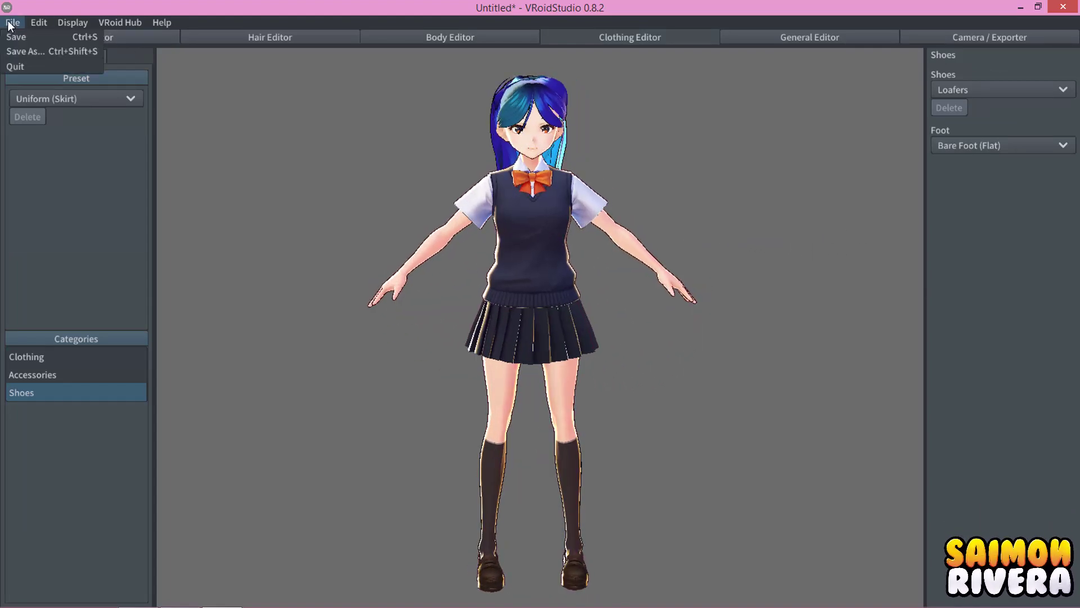
left_click(54, 53)
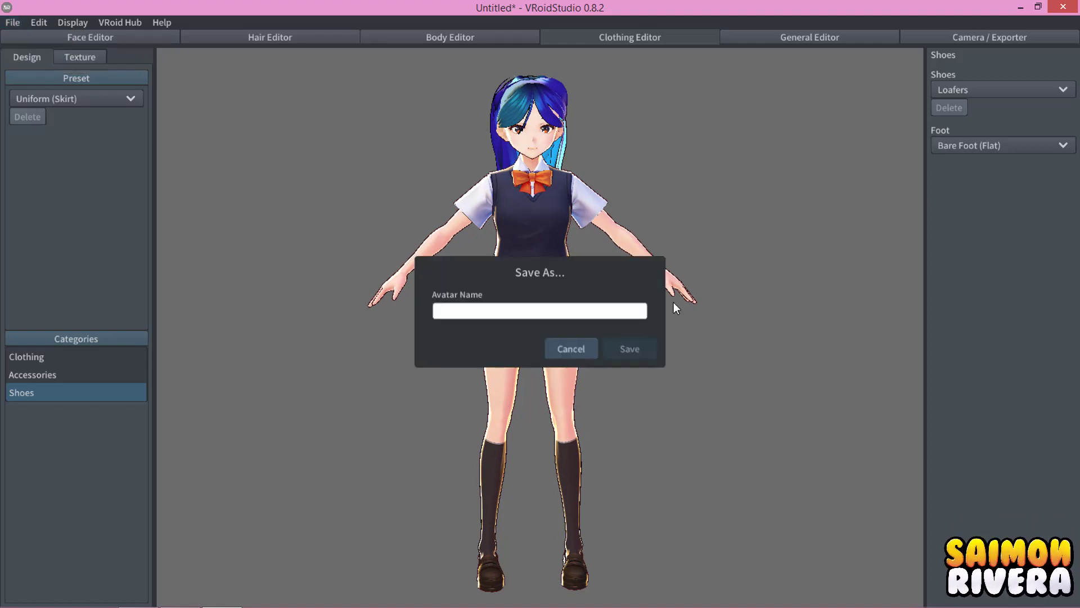
left_click(512, 315)
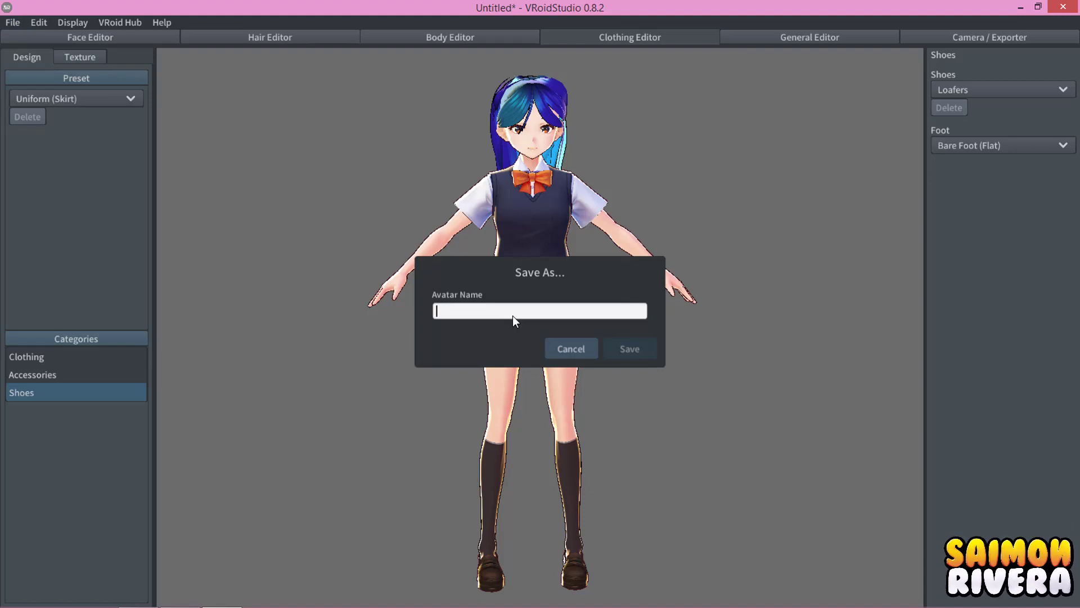
type("Personaje de prueba")
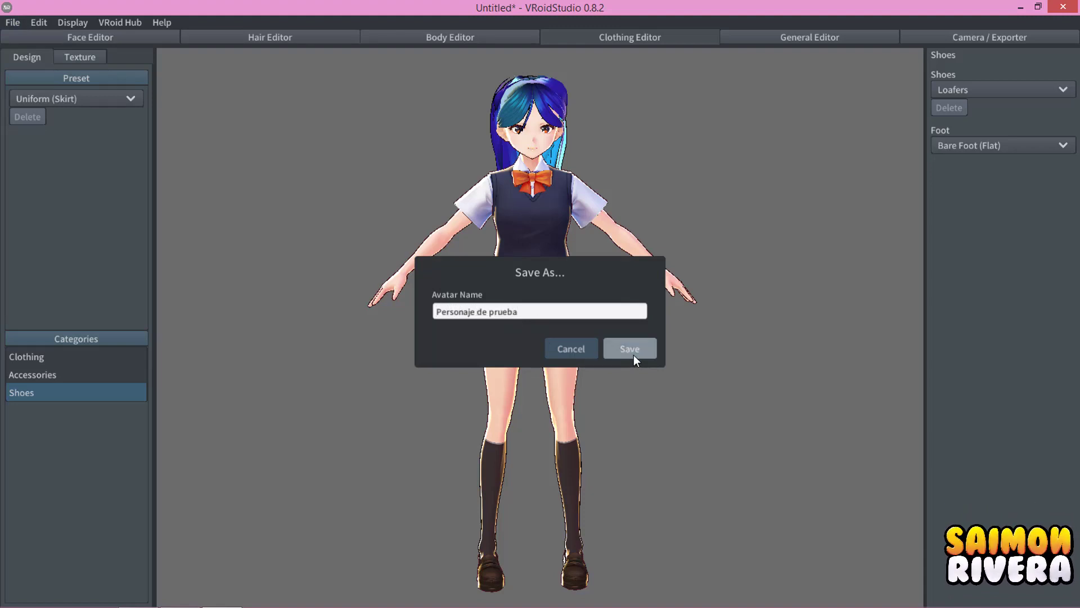
left_click(633, 355)
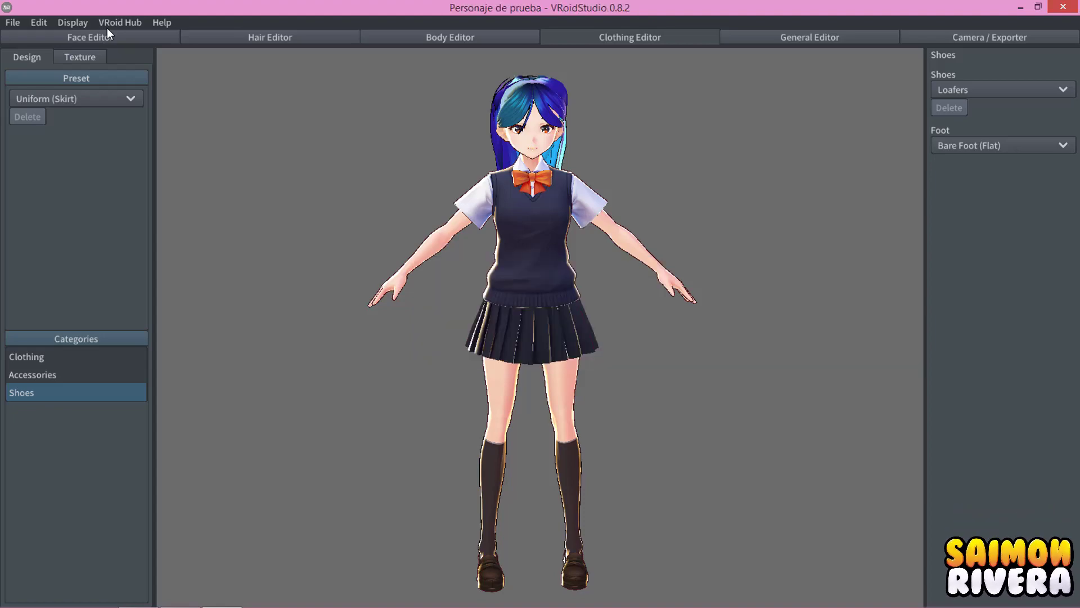
mouse_move(458, 301)
right_mouse_down()
mouse_move(412, 296)
mouse_move(559, 293)
mouse_move(597, 262)
mouse_move(755, 266)
mouse_move(588, 269)
mouse_move(580, 260)
right_mouse_up()
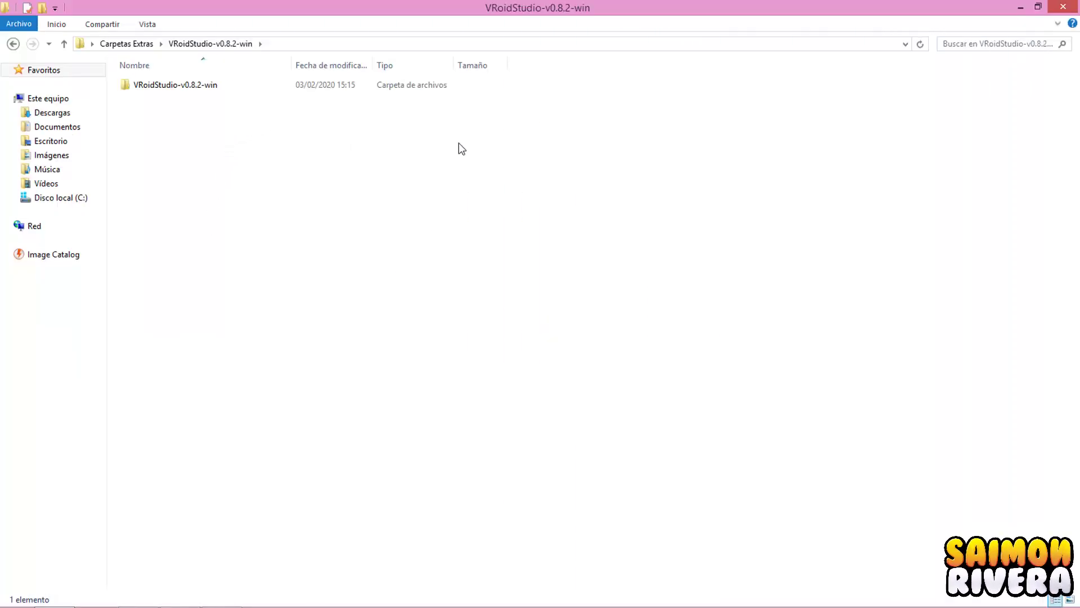
Open the VRoidStudio-v0.8.2-win folder in Large icons view and enter VRoidStudio_Data.
right_click(458, 143)
left_click(414, 183)
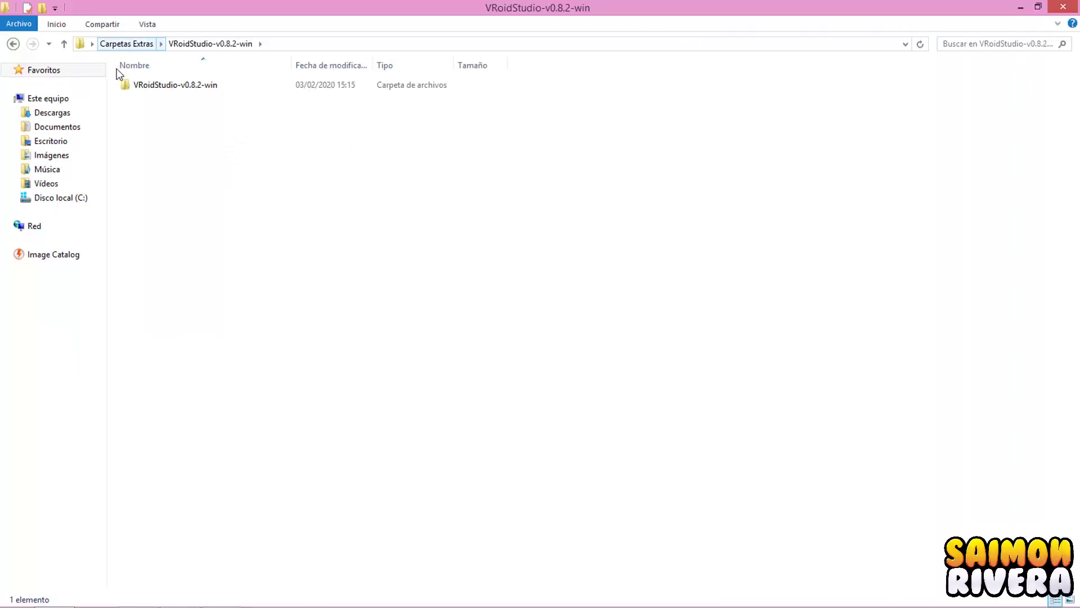
double_click(169, 85)
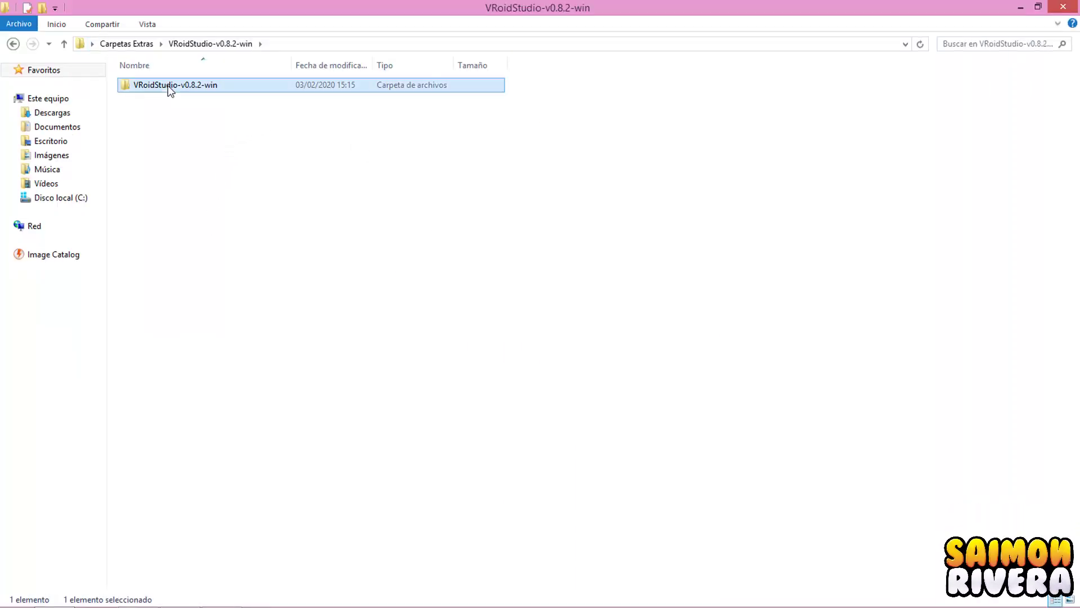
right_click(369, 285)
left_click(560, 306)
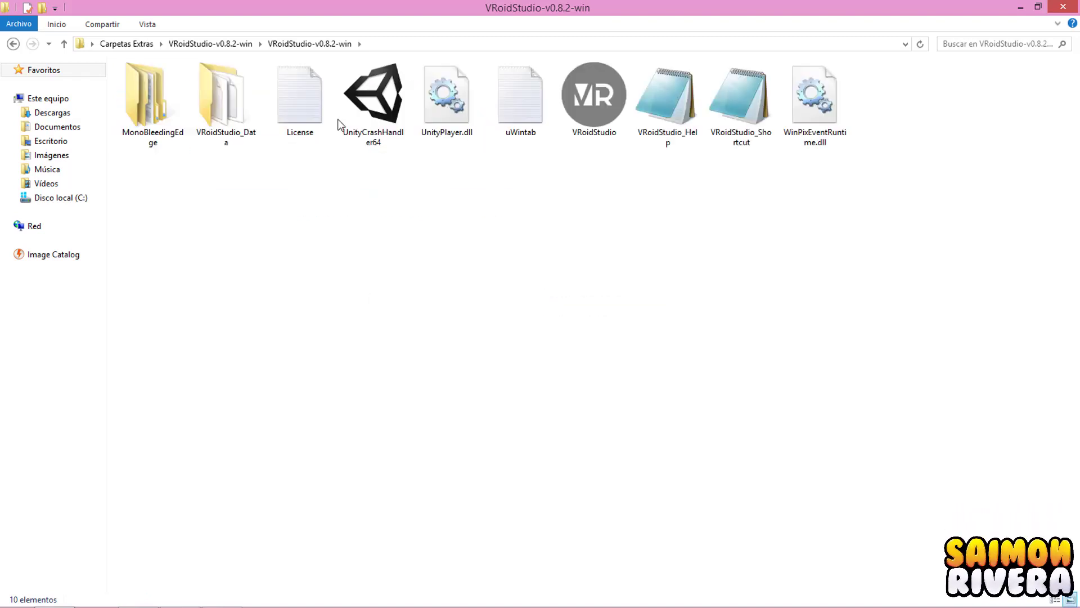
double_click(246, 122)
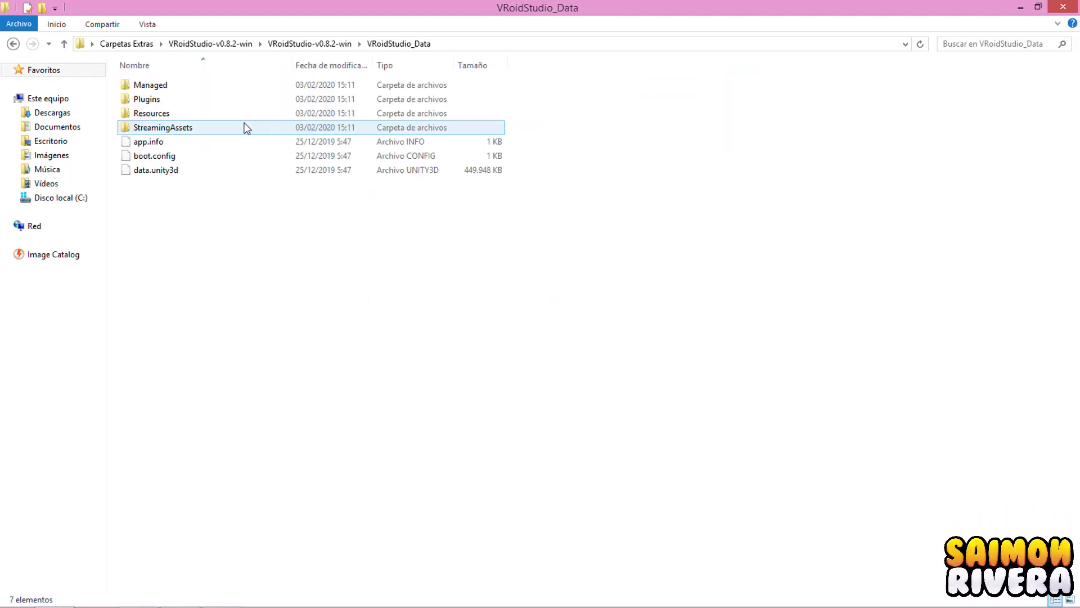
Browse the Managed, MonoBleedingEdge, etc and EmbedRuntime folders, backing out of each.
double_click(235, 90)
key("alt+Left")
key("alt+Left")
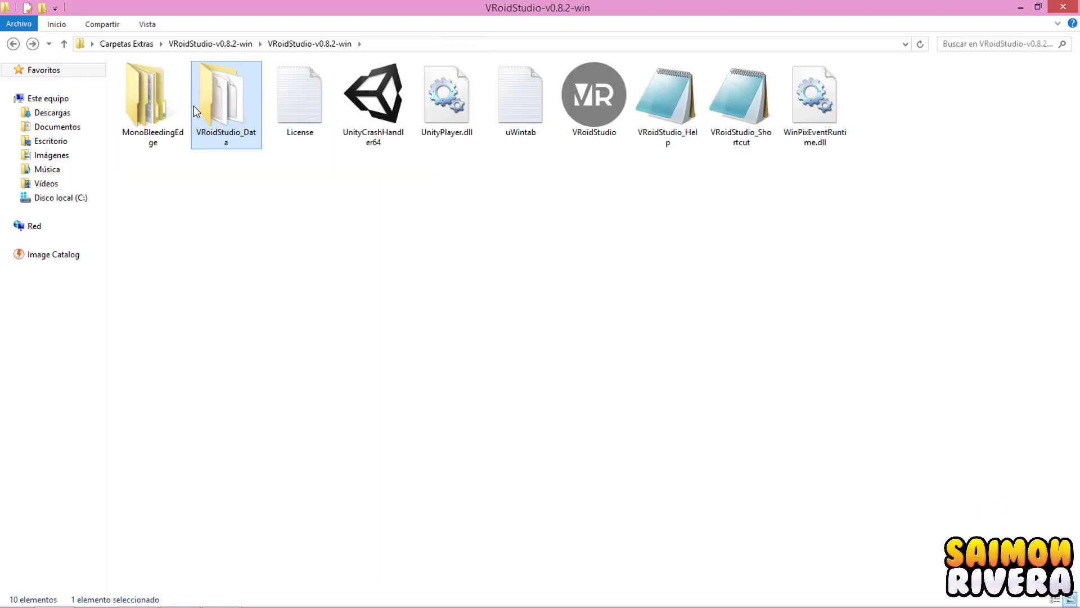
double_click(160, 107)
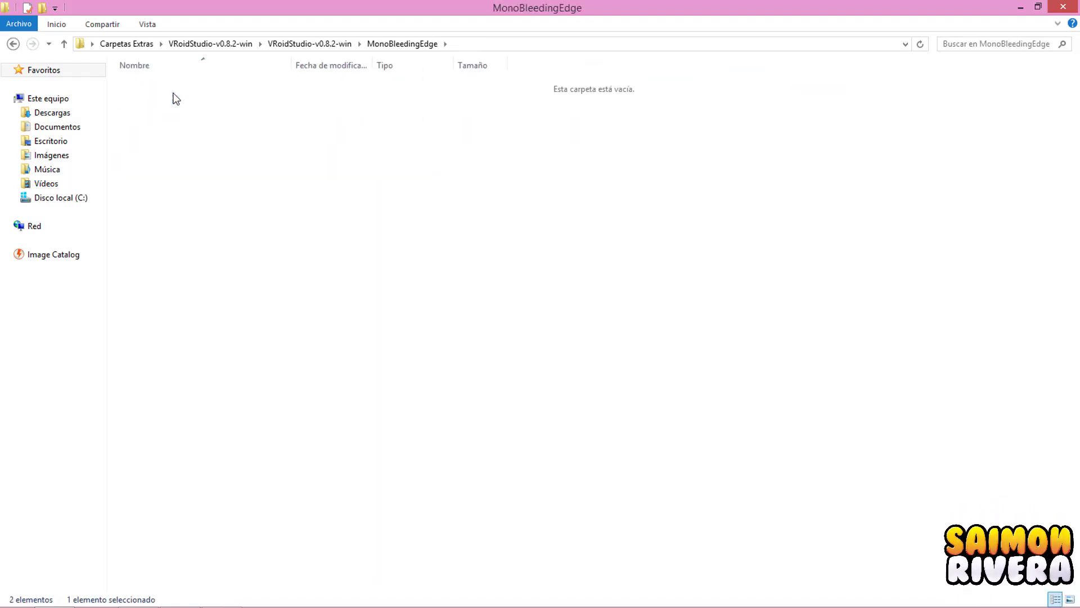
double_click(179, 87)
key("alt+Left")
key("alt+Left")
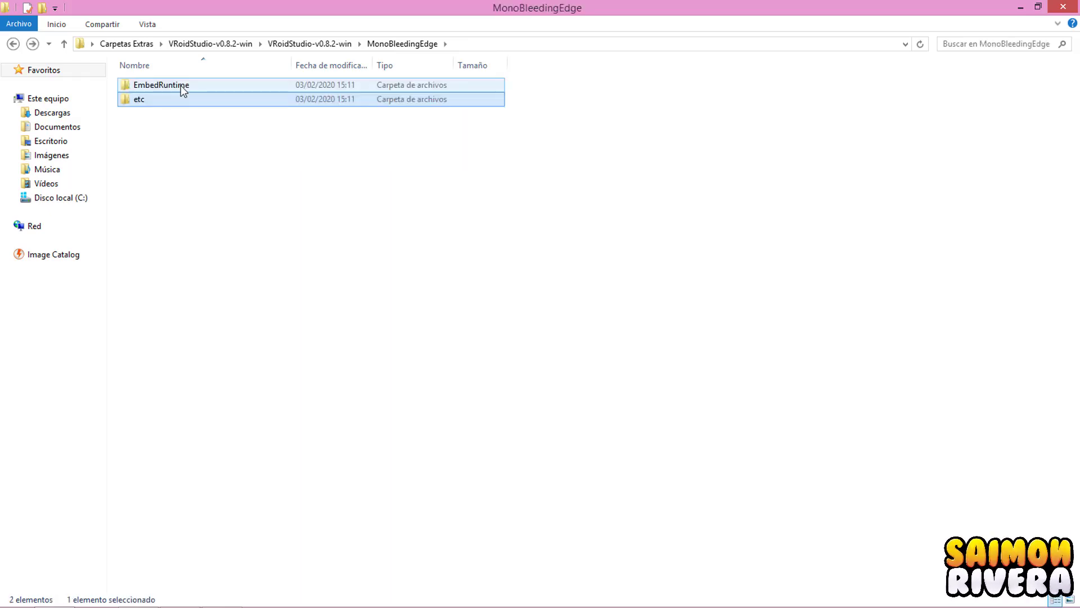
double_click(184, 91)
Look through VRoidStudio_Data's Plugins, Managed and Resources subfolders, returning each time.
key("alt+Left")
key("alt+Left")
double_click(229, 101)
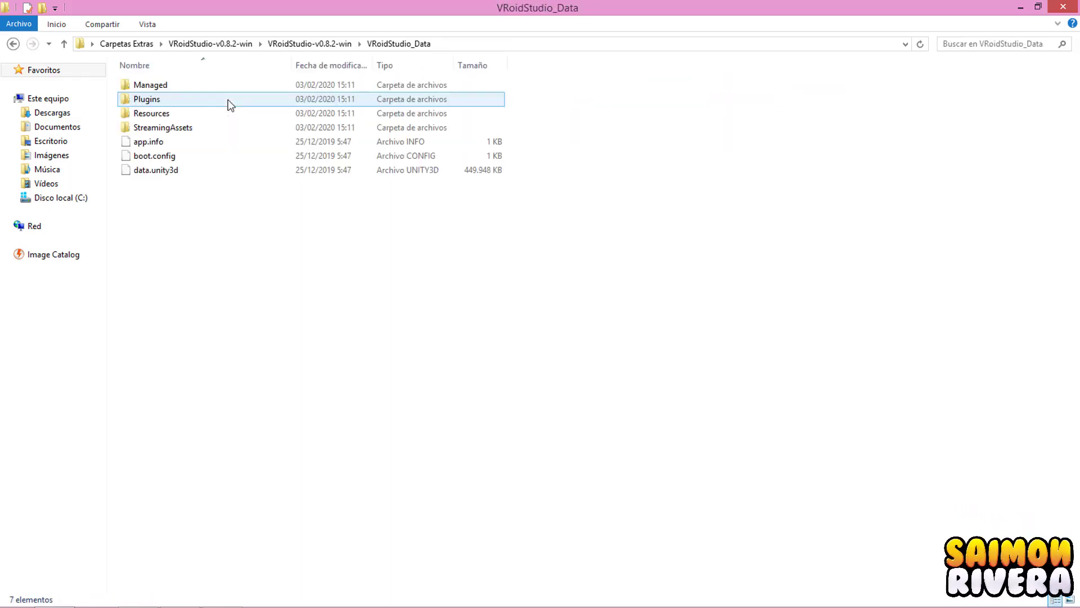
double_click(225, 100)
key("alt+Left")
double_click(226, 87)
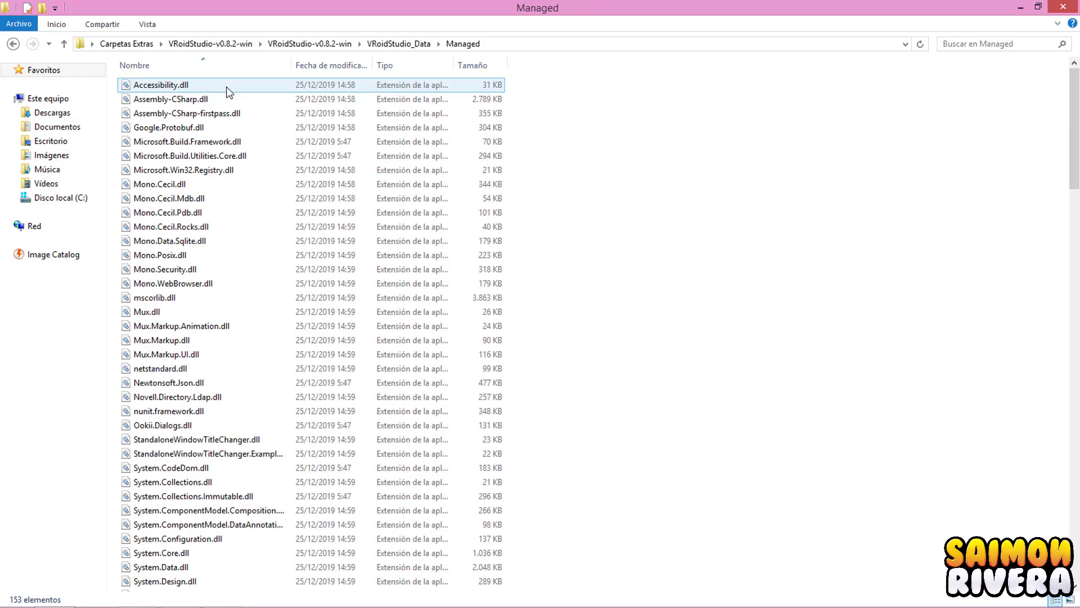
key("alt+Left")
double_click(209, 104)
key("alt+Left")
double_click(194, 113)
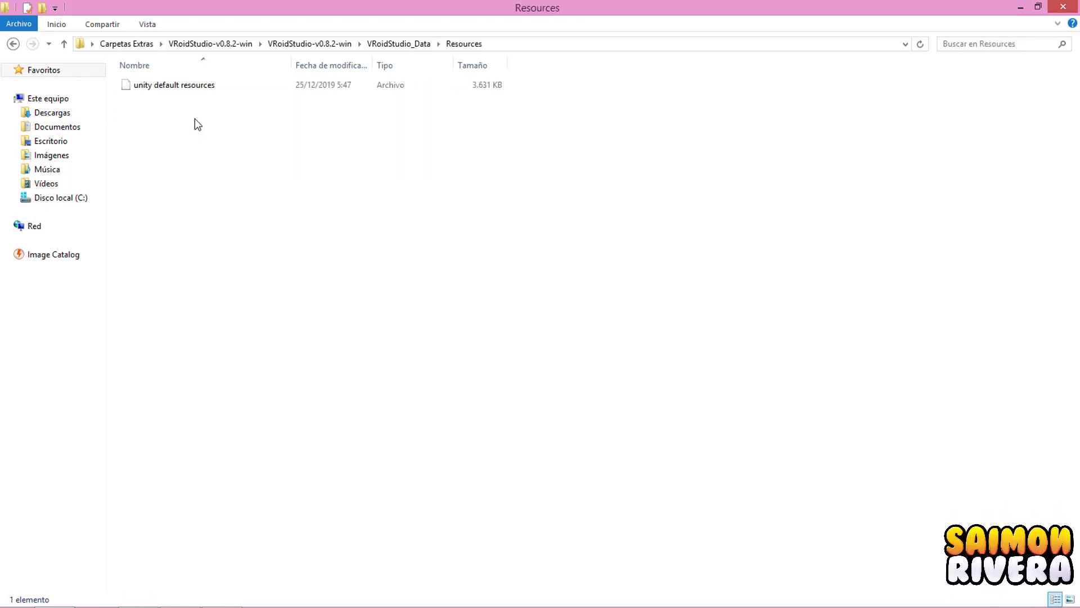
key("alt+Left")
left_click(182, 138)
View the StreamingAssets Samples .vroid files, then Resources and Plugins, ending in VRoidStudio_Data.
double_click(184, 128)
double_click(193, 89)
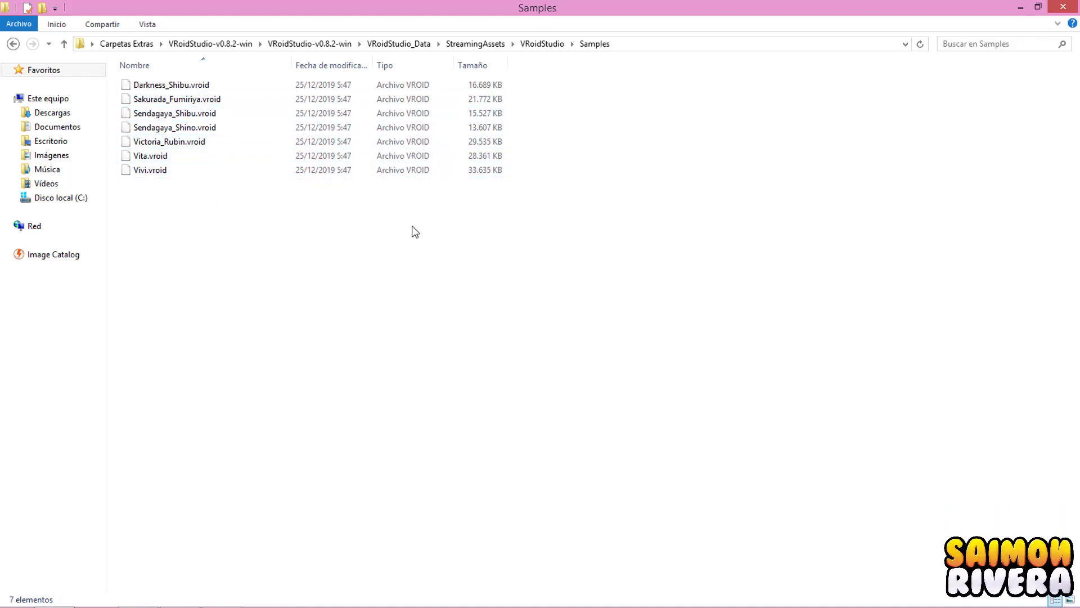
key("BackSpace")
key("BackSpace")
key("BackSpace")
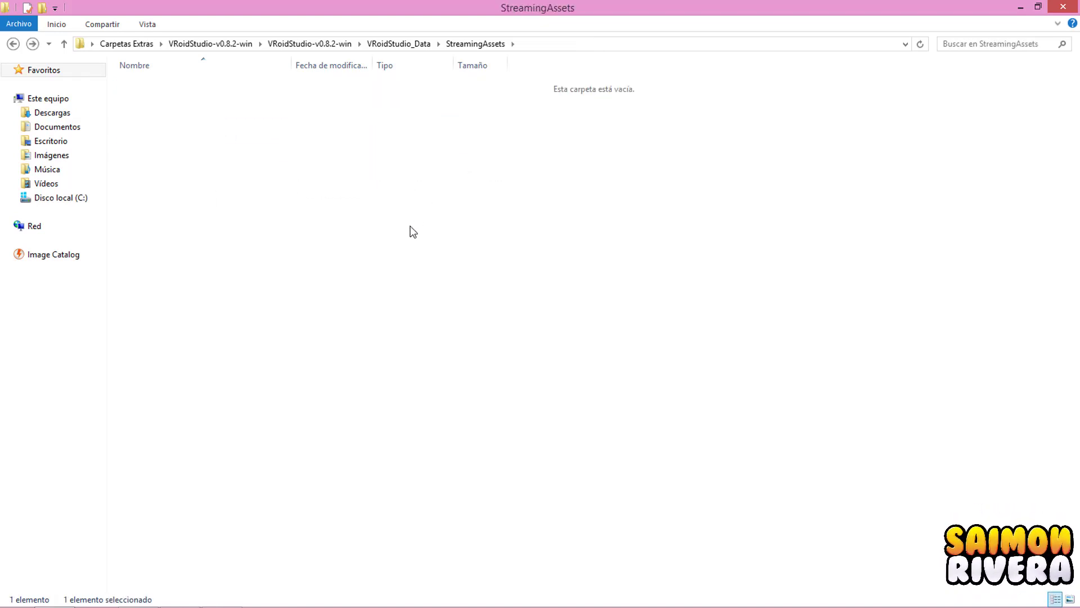
double_click(192, 112)
key("BackSpace")
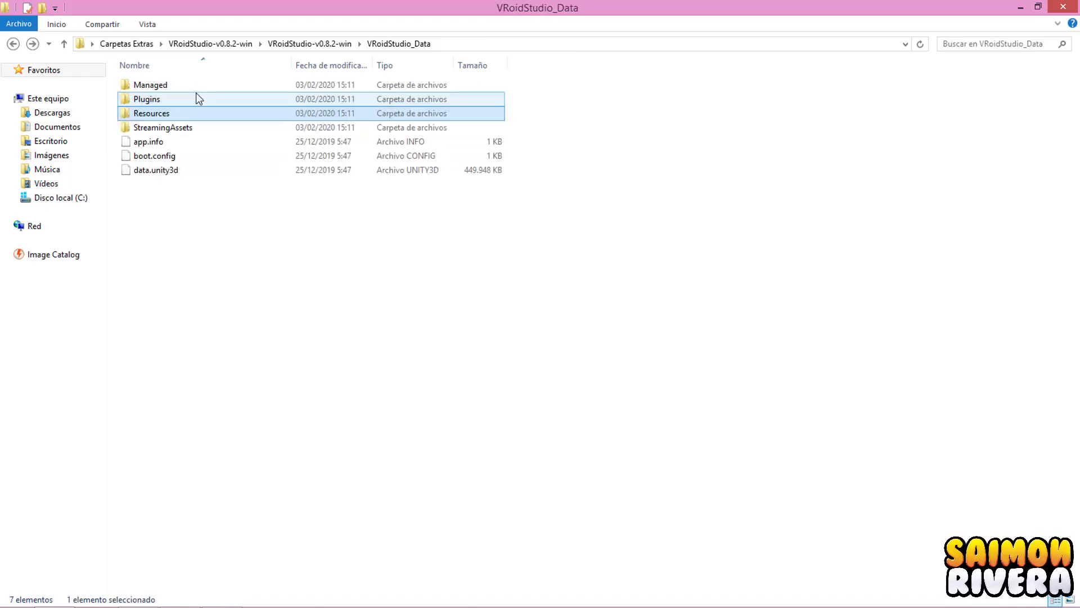
double_click(197, 99)
key("BackSpace")
key("BackSpace")
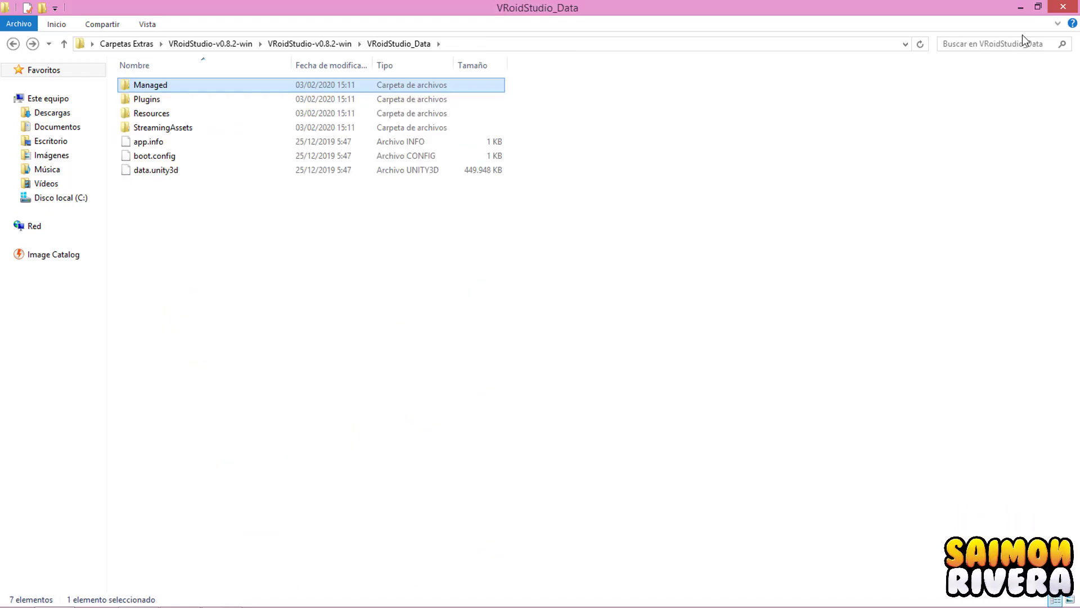
left_click(998, 43)
type("personaje")
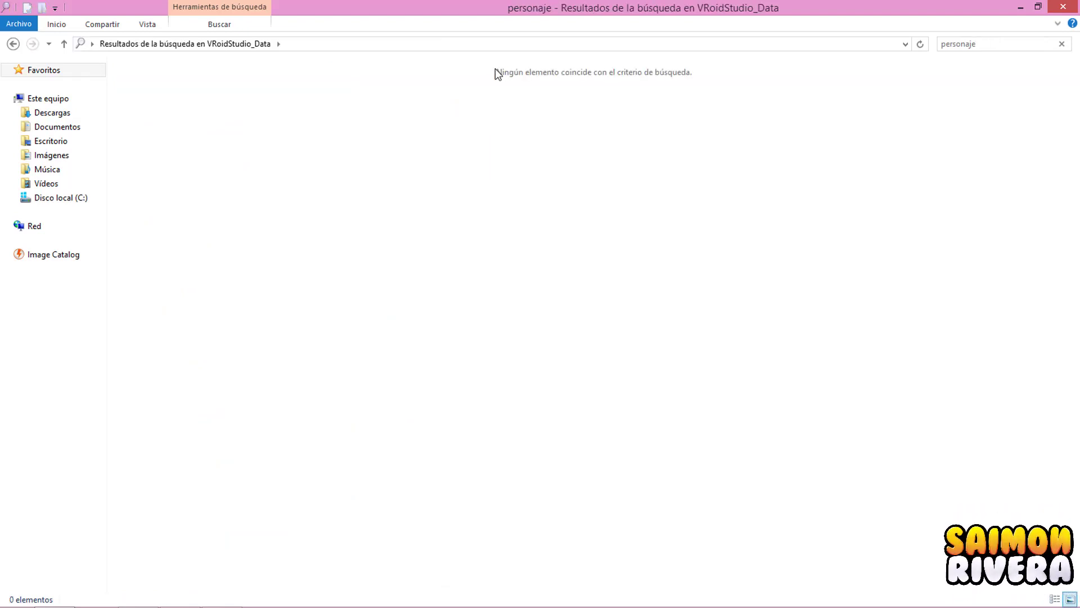
left_click(13, 43)
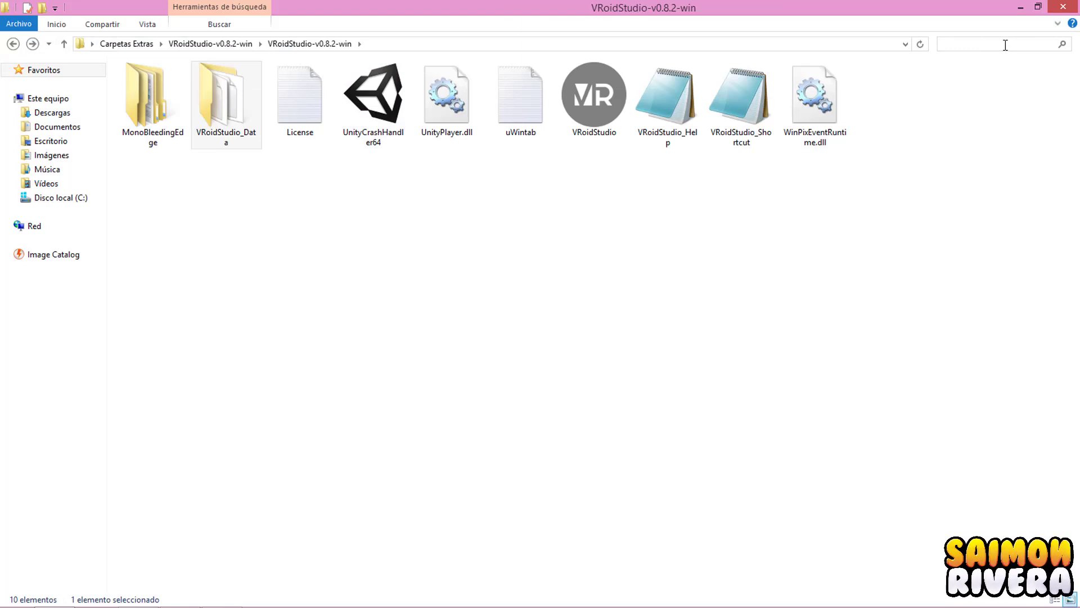
type("personaje")
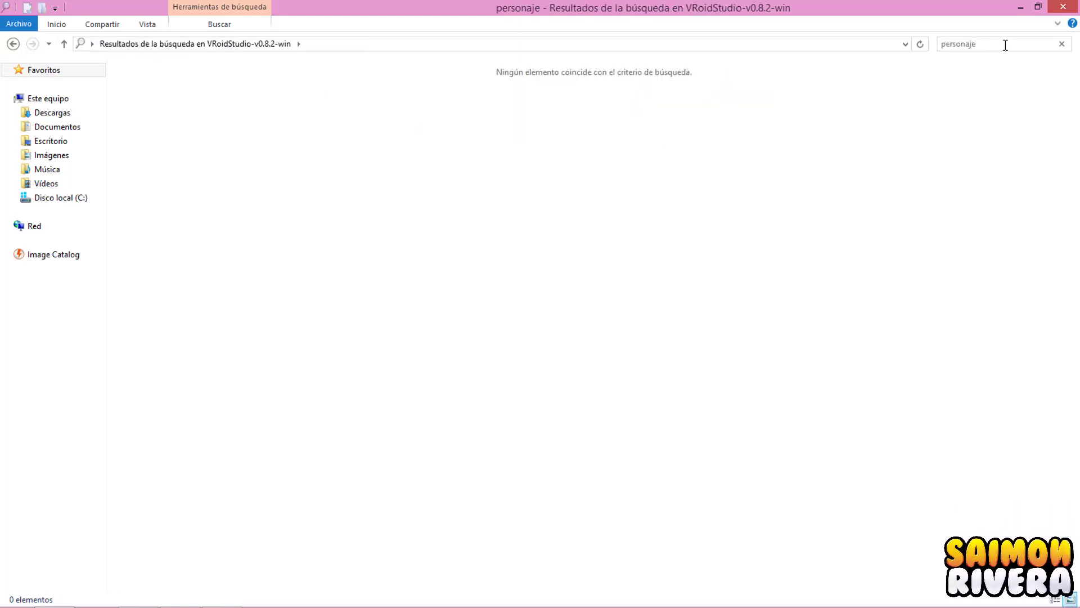
left_click(13, 43)
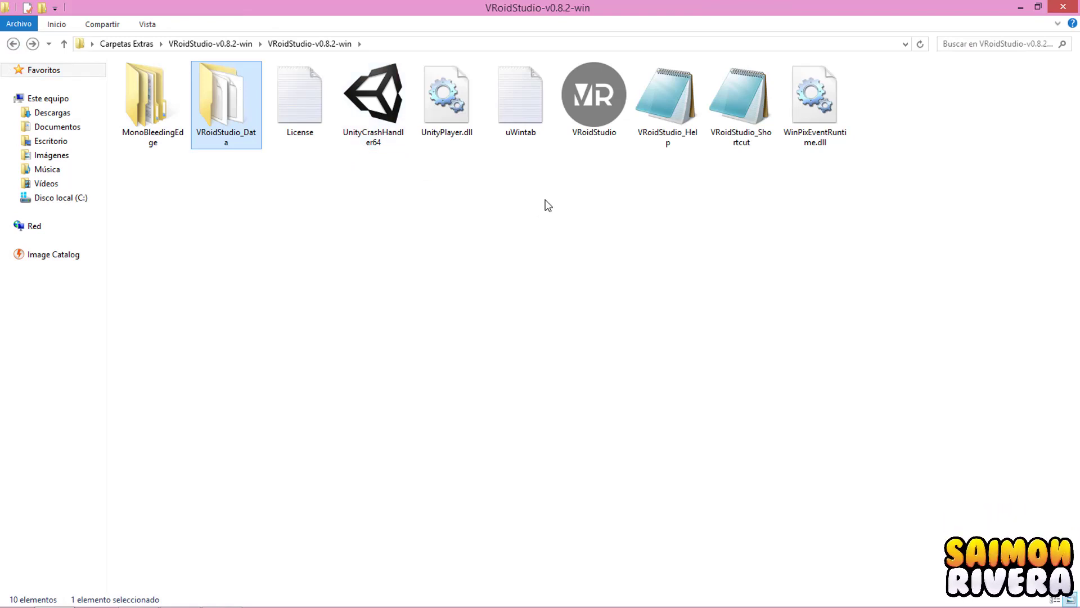
double_click(185, 132)
double_click(202, 101)
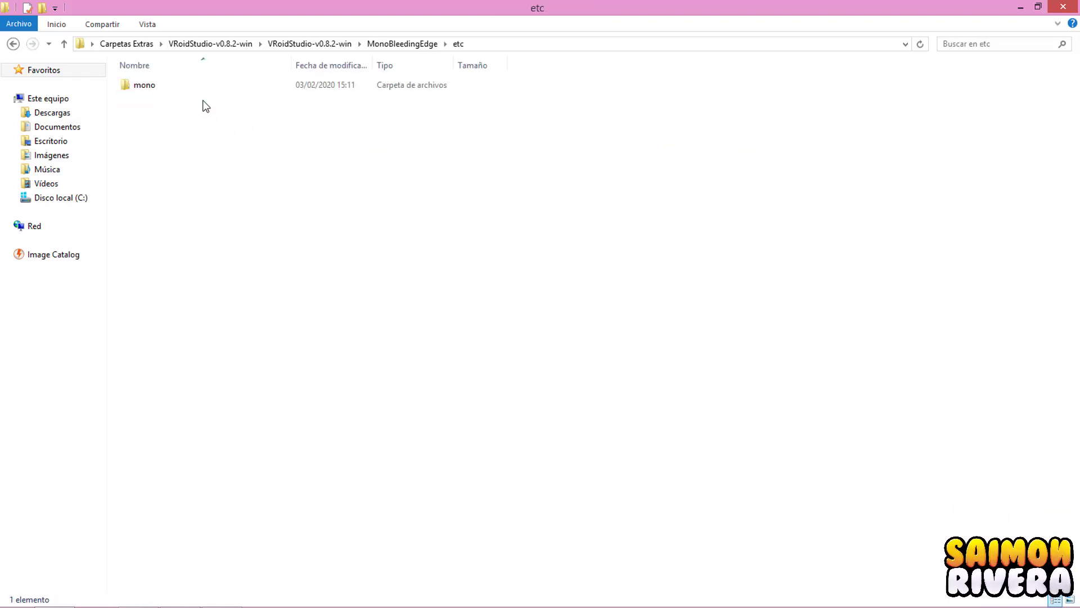
double_click(206, 87)
key("BackSpace")
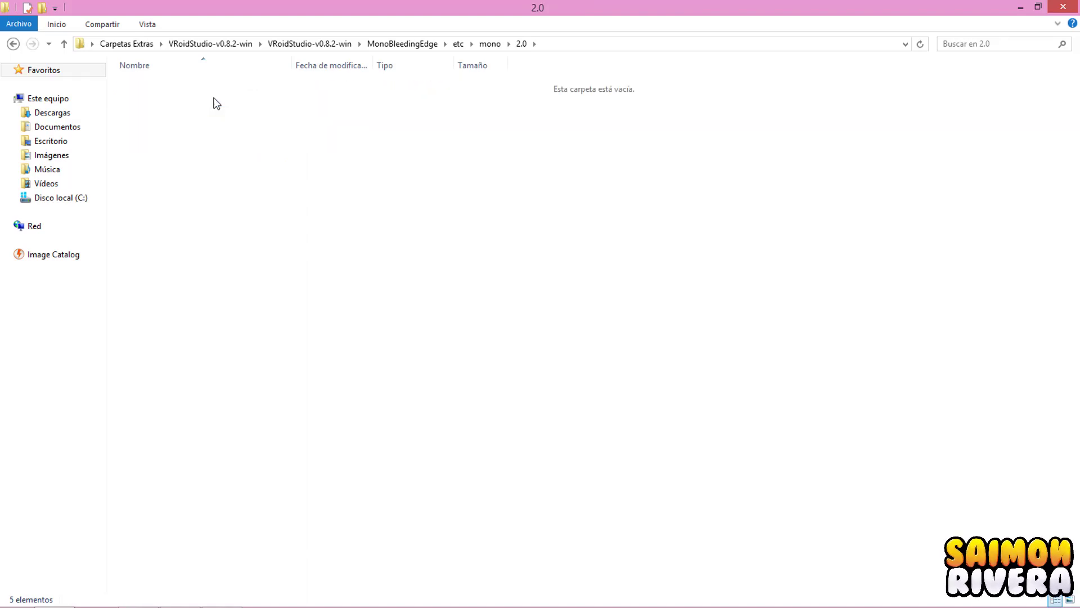
double_click(213, 101)
key("BackSpace")
double_click(210, 112)
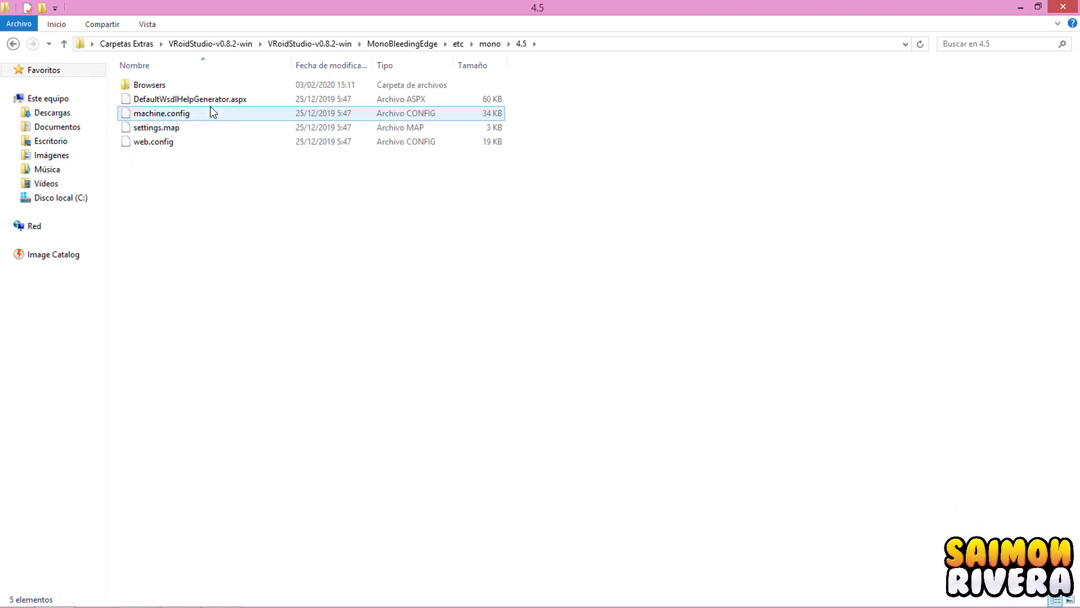
key("BackSpace")
key("BackSpace")
key("BackSpace")
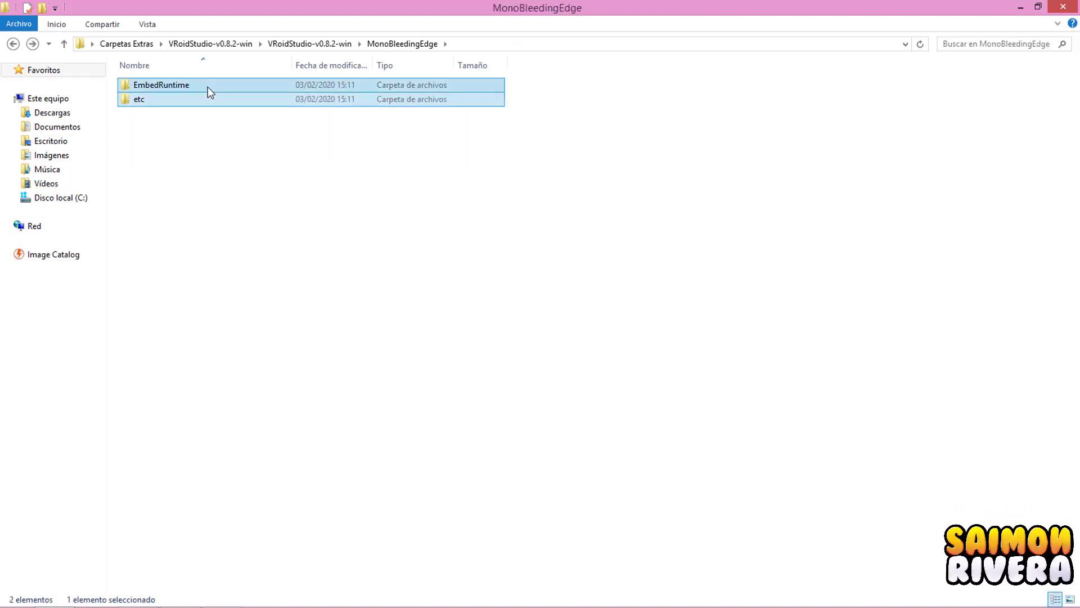
double_click(208, 86)
key("BackSpace")
key("BackSpace")
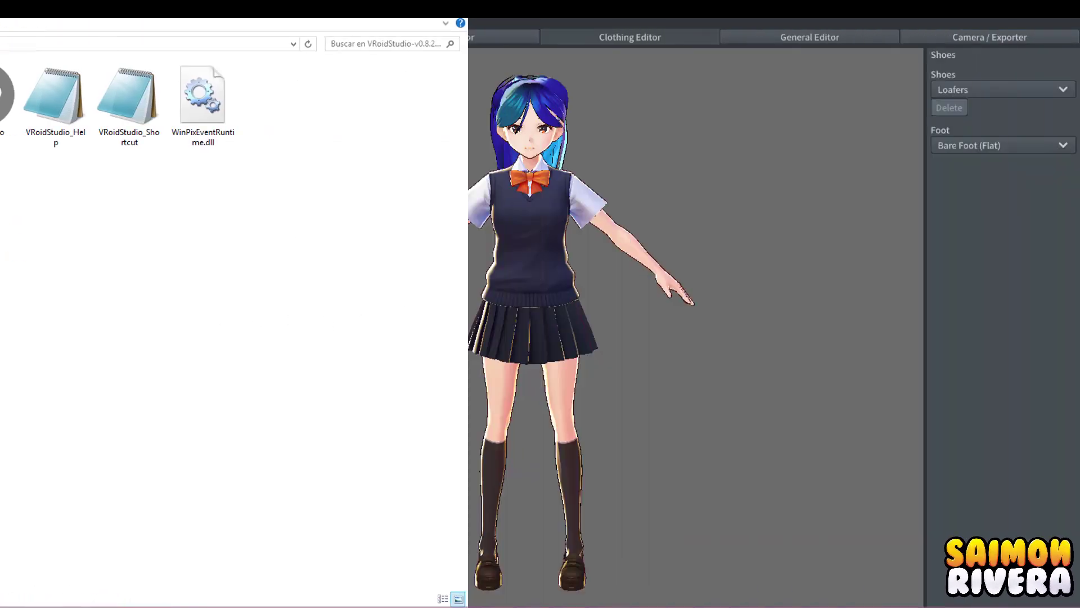
left_click(18, 25)
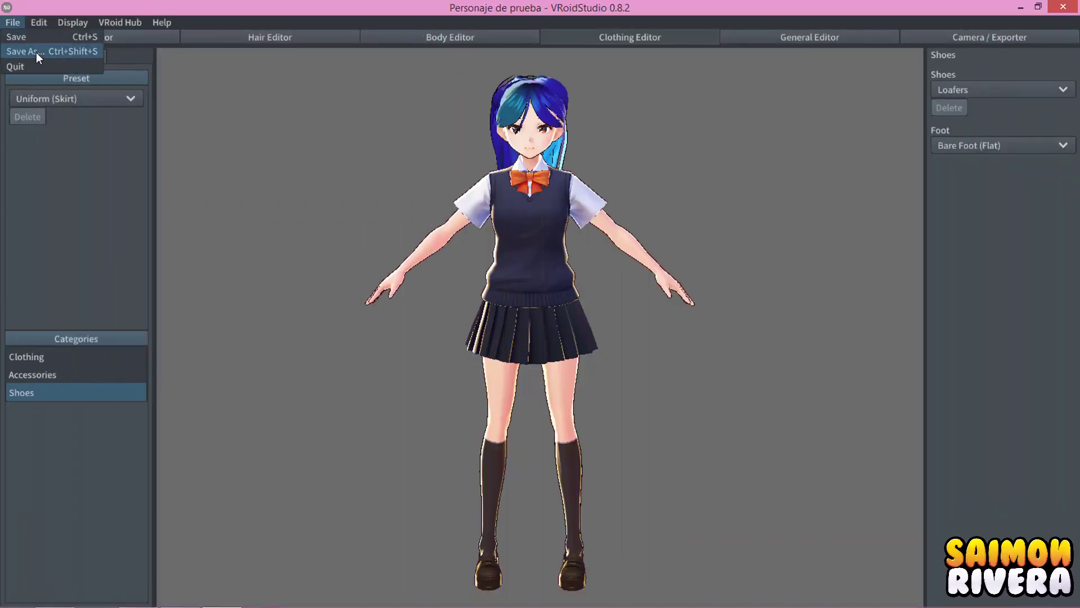
left_click(36, 52)
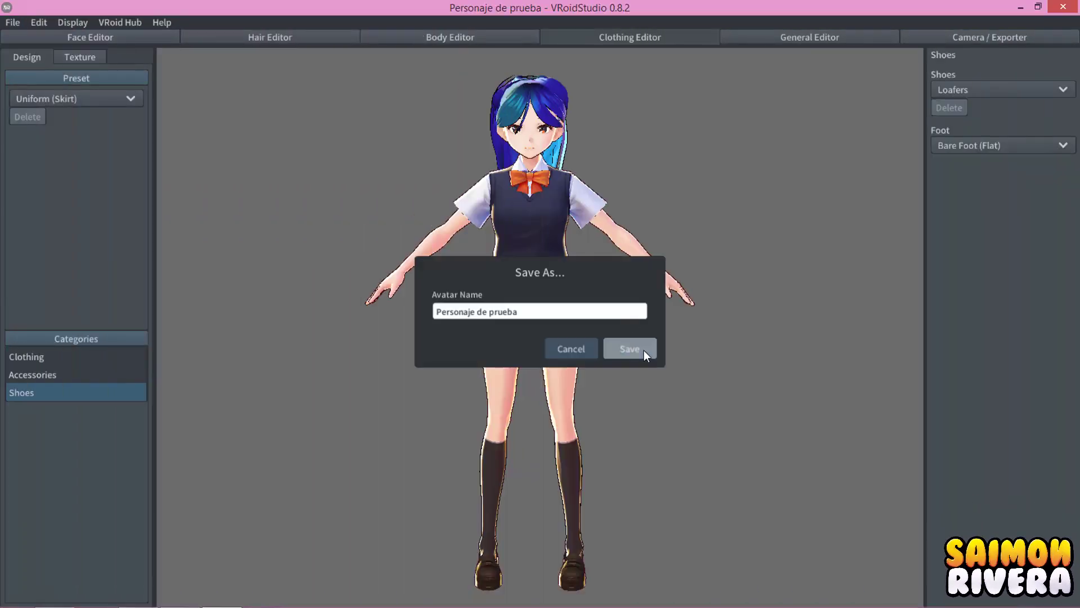
left_click(447, 311)
left_click(576, 350)
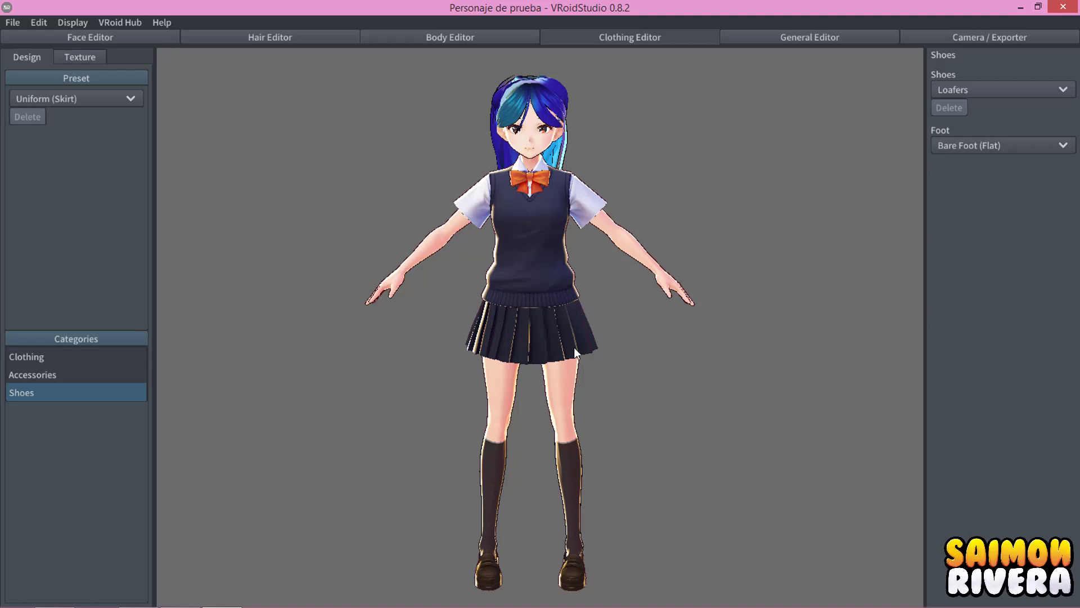
left_click(32, 24)
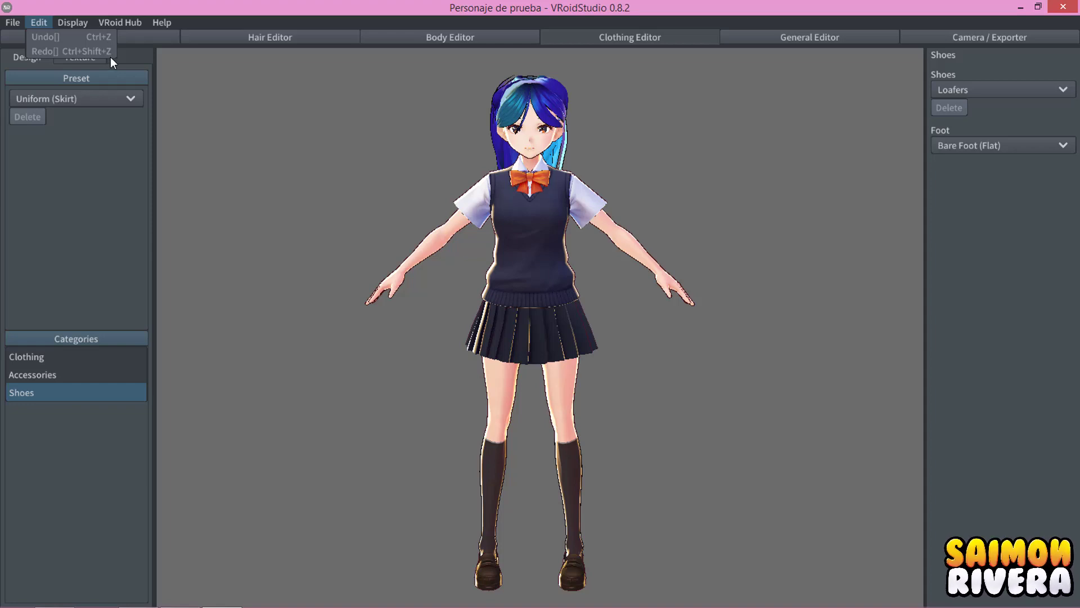
left_click(73, 24)
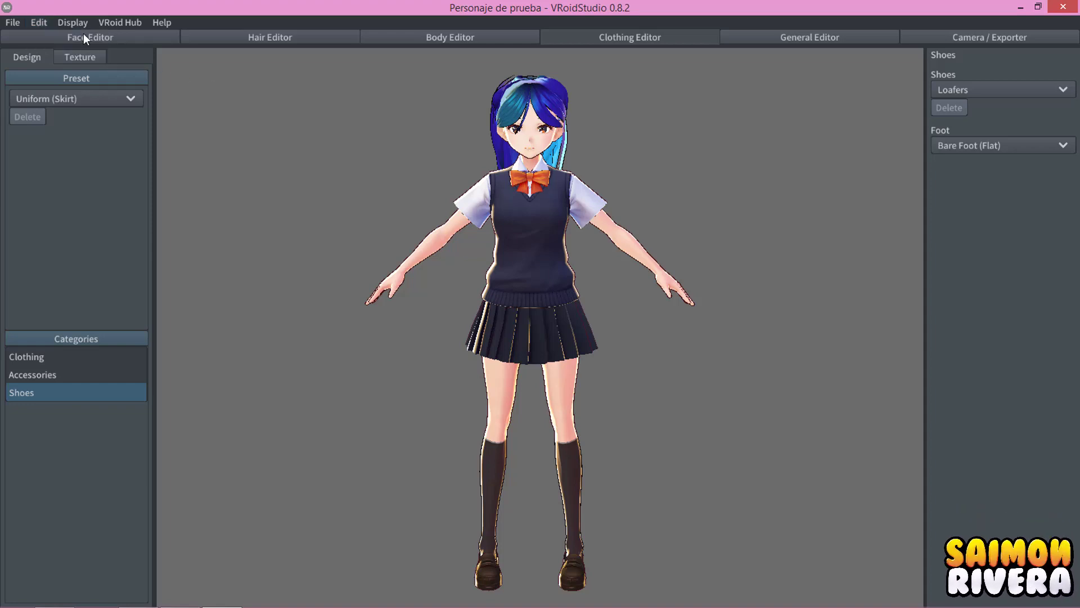
left_click(107, 38)
left_click(82, 37)
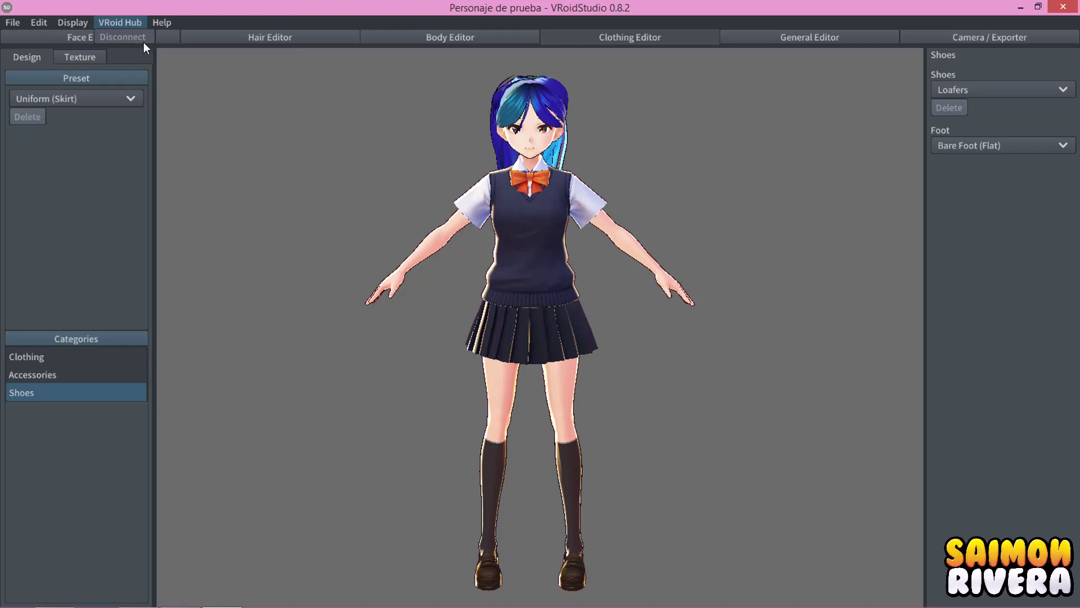
left_click(147, 40)
left_click(131, 21)
left_click(163, 25)
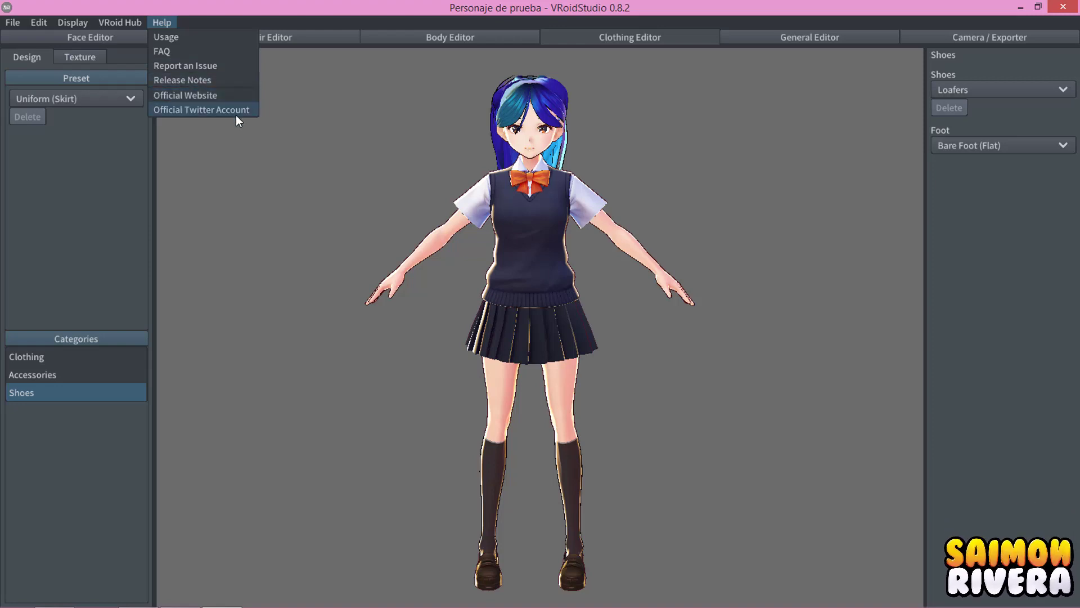
left_click(333, 174)
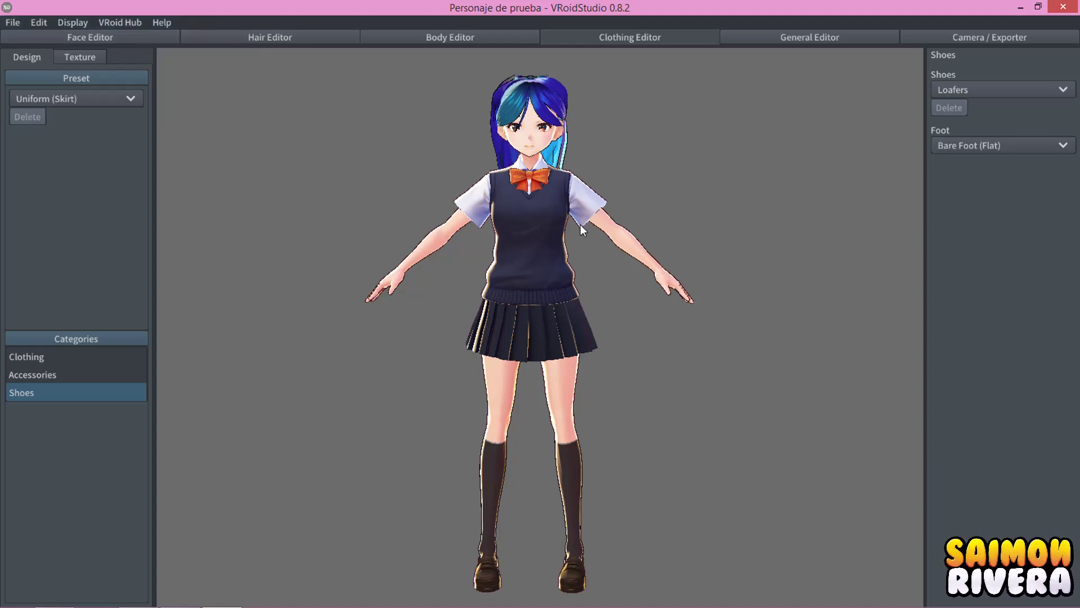
right_click_drag(580, 223, 588, 217)
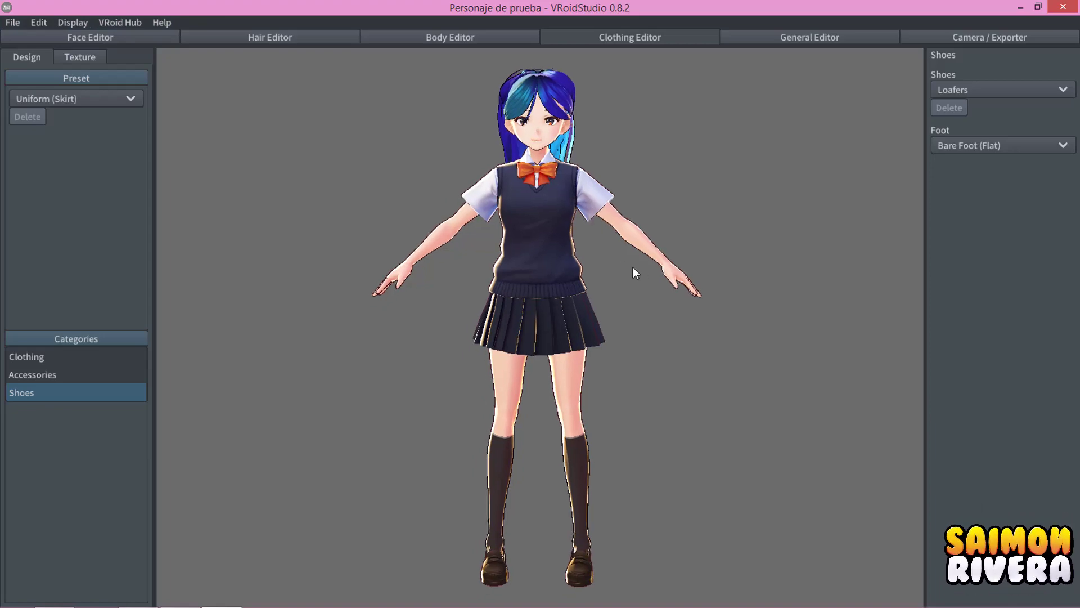
mouse_move(633, 266)
right_mouse_down()
mouse_move(495, 265)
mouse_move(735, 285)
mouse_move(637, 274)
mouse_move(552, 242)
right_mouse_up()
left_click(12, 21)
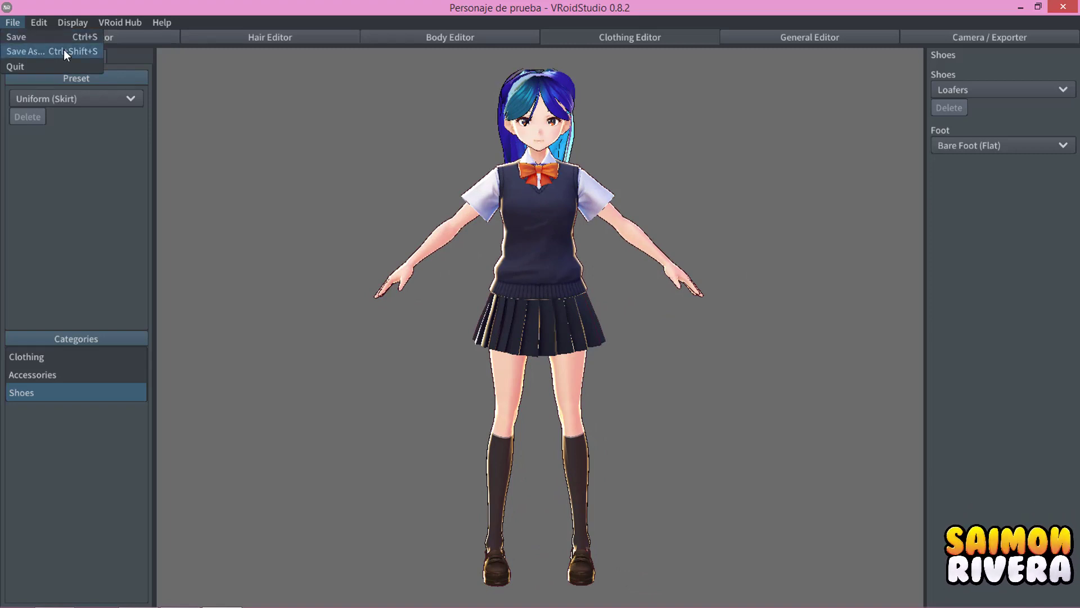
left_click(658, 243)
right_click_drag(657, 245, 666, 245)
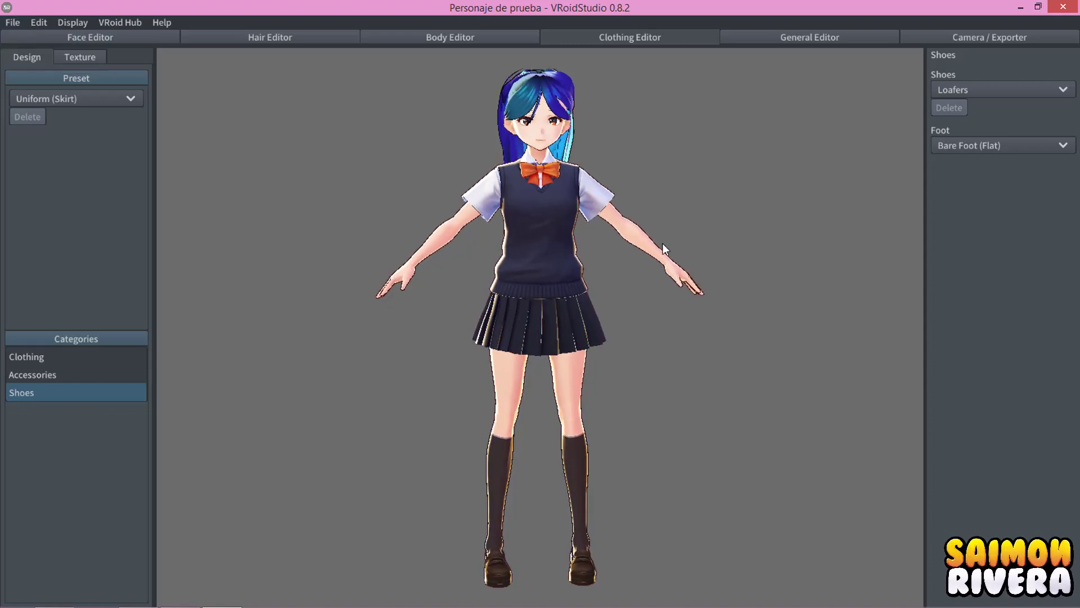
left_click(15, 23)
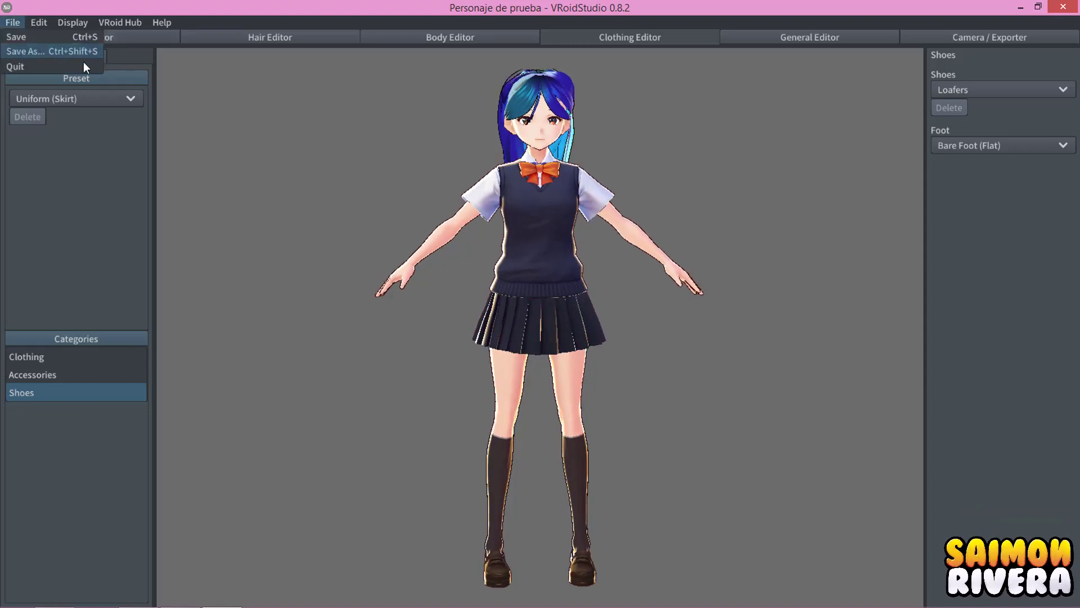
left_click(654, 154)
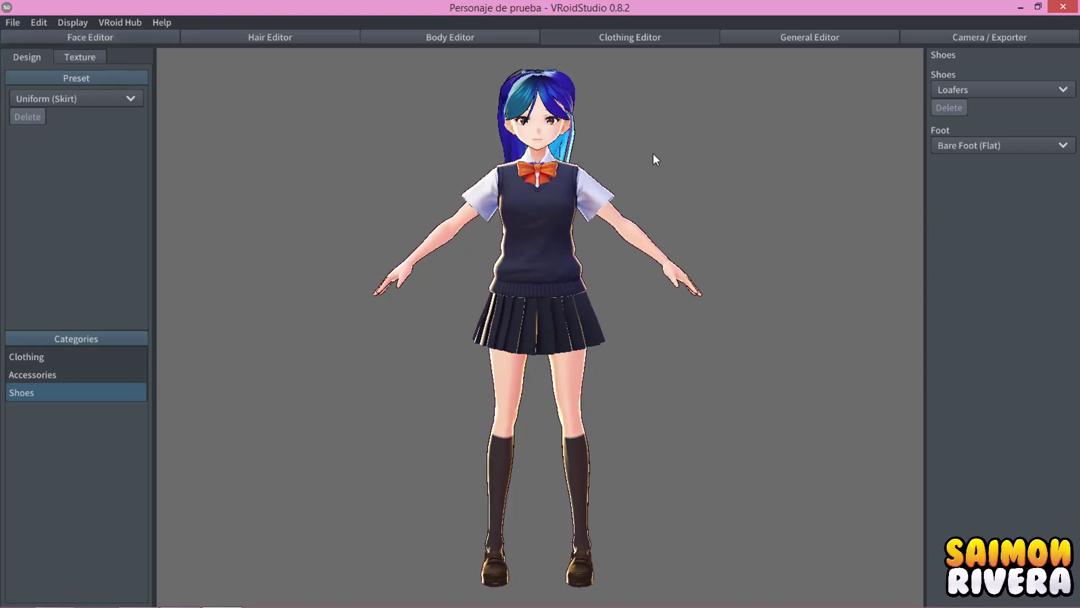
left_click(979, 34)
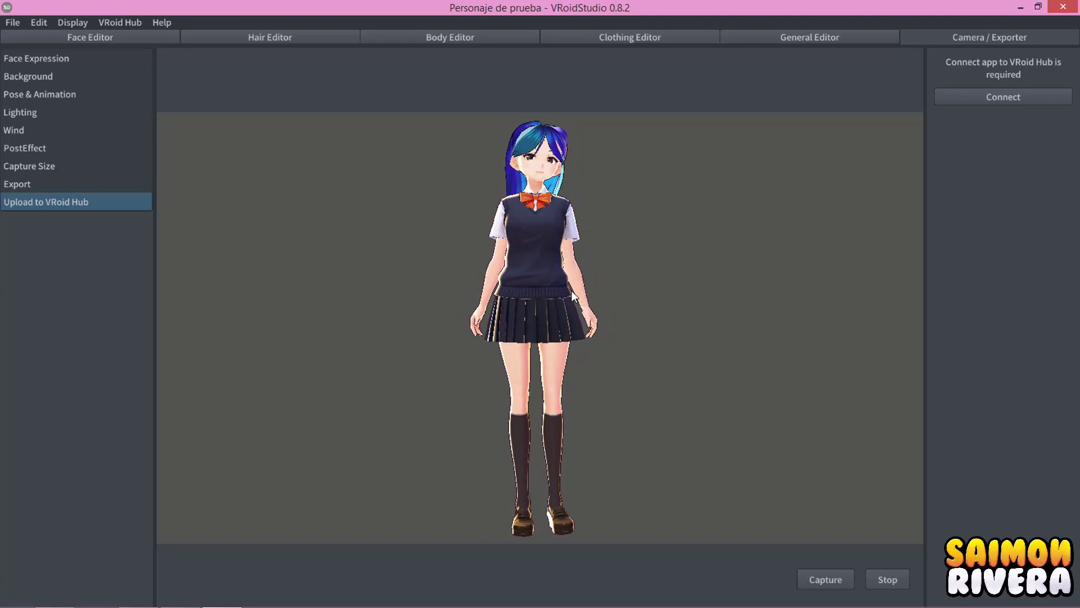
Glance at VRoid Hub options, then preview Jumping 0 and settle on Standby 0 in Pose & Animation.
left_click(132, 23)
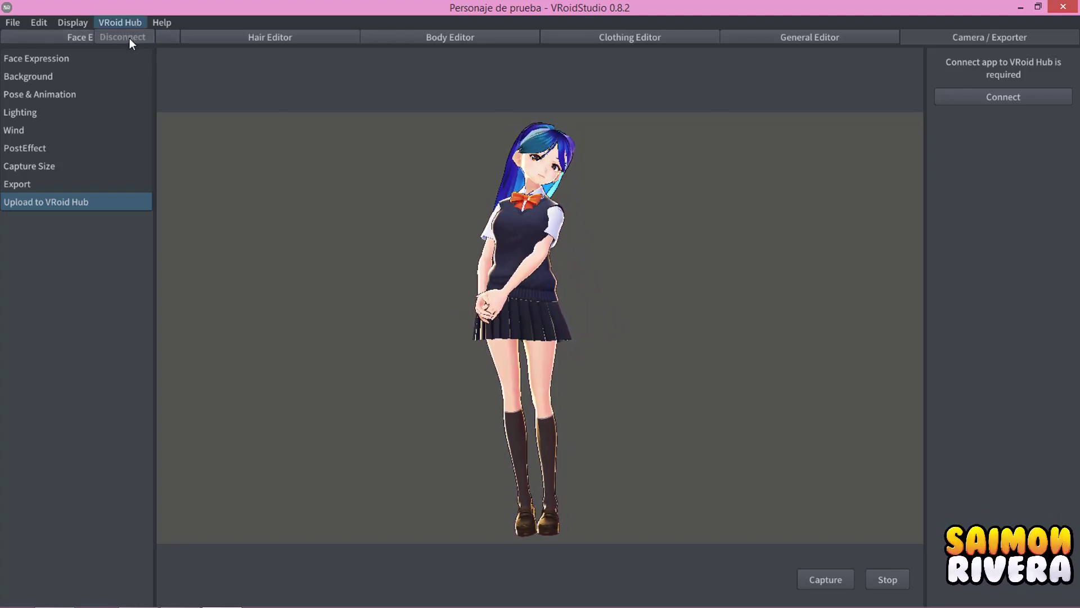
left_click(995, 96)
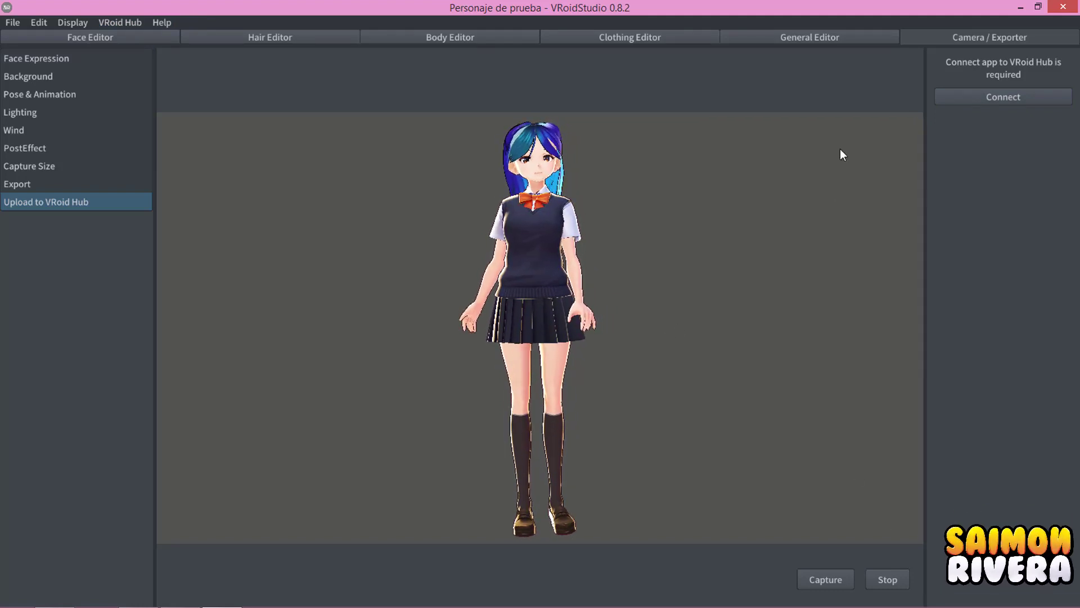
left_click(73, 97)
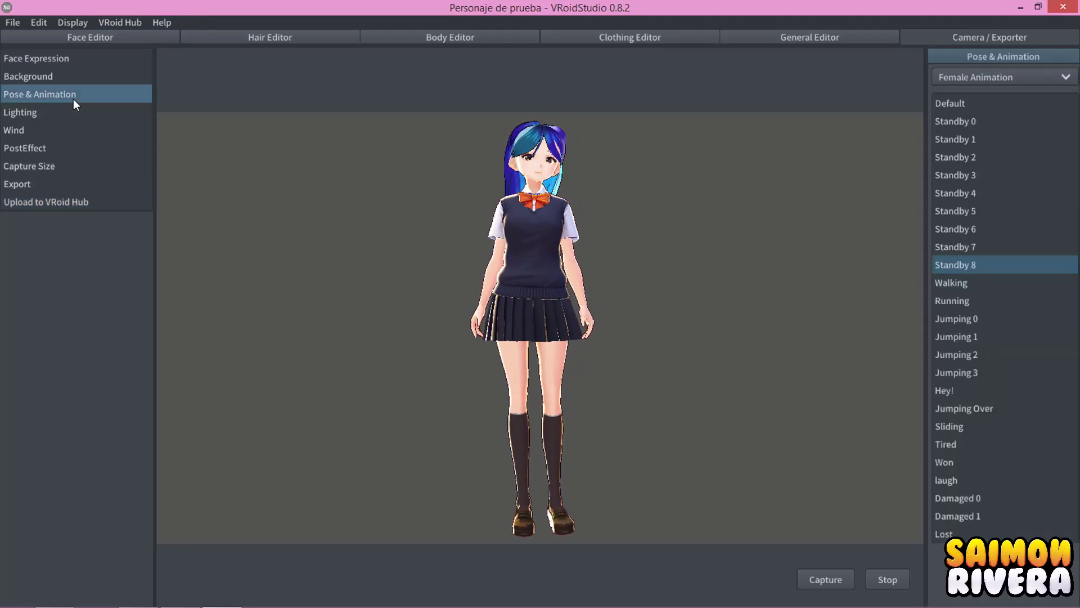
left_click(963, 317)
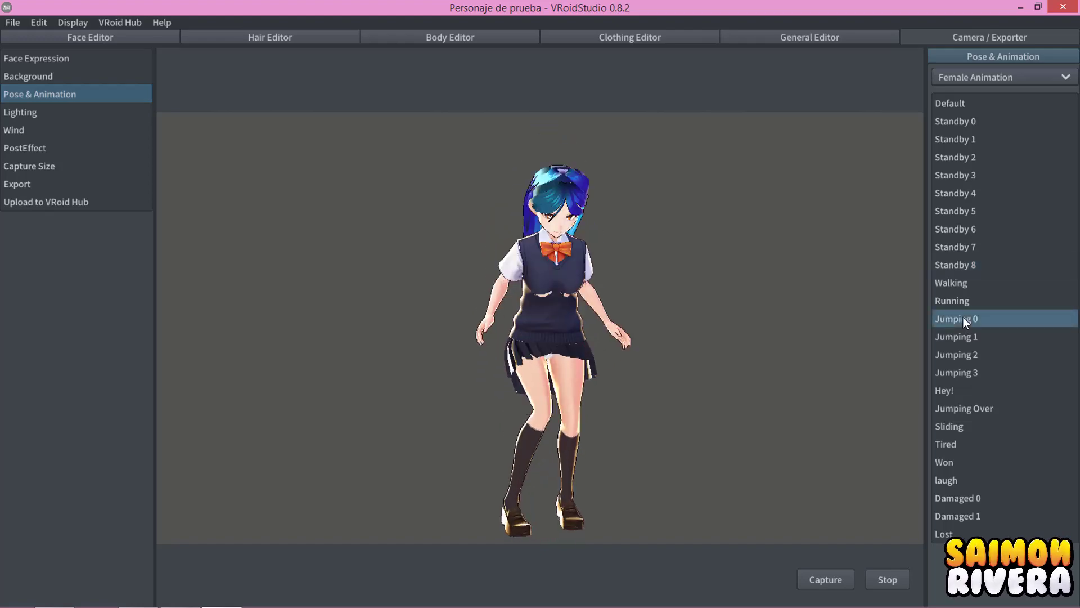
left_click(963, 123)
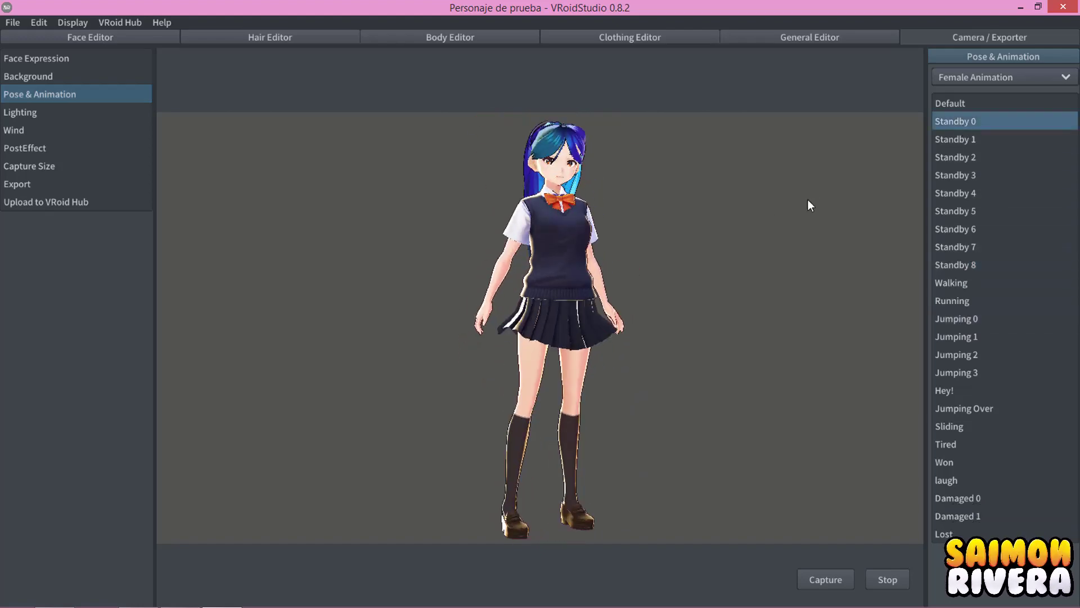
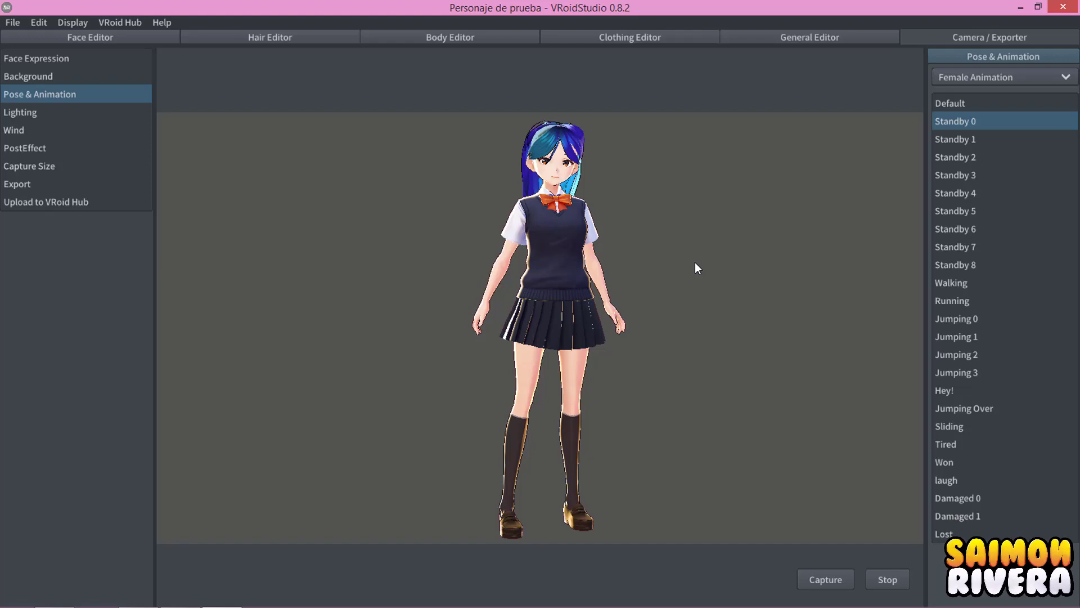
Orbit around the character and open the Pose & Animation set dropdown listing Female and Male Animation.
mouse_move(694, 262)
right_mouse_down()
mouse_move(651, 290)
mouse_move(386, 292)
mouse_move(466, 292)
mouse_move(448, 291)
right_mouse_up()
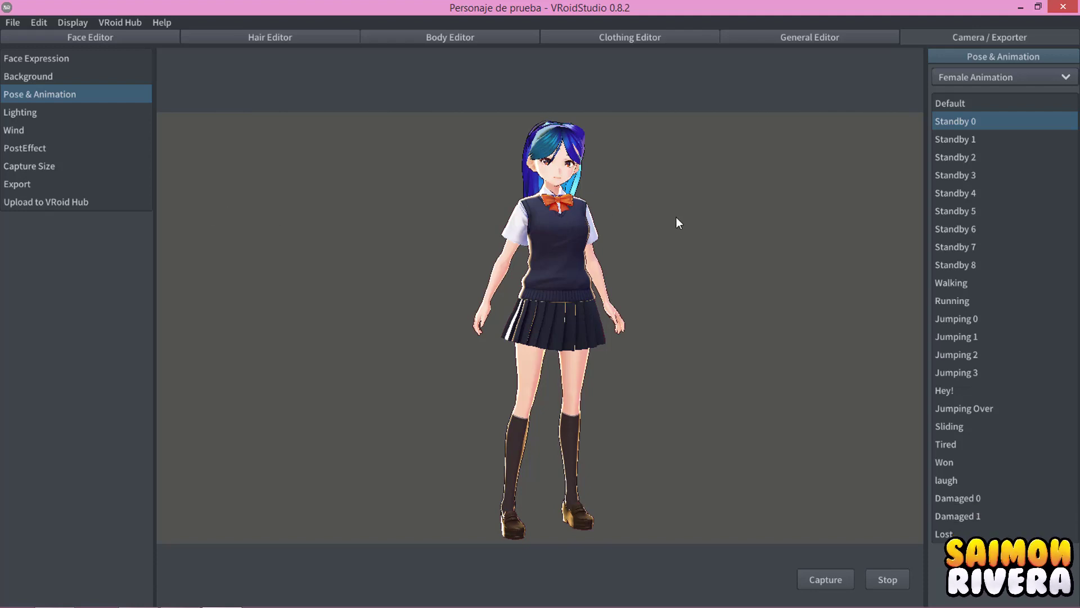
left_click(999, 74)
left_click(1000, 74)
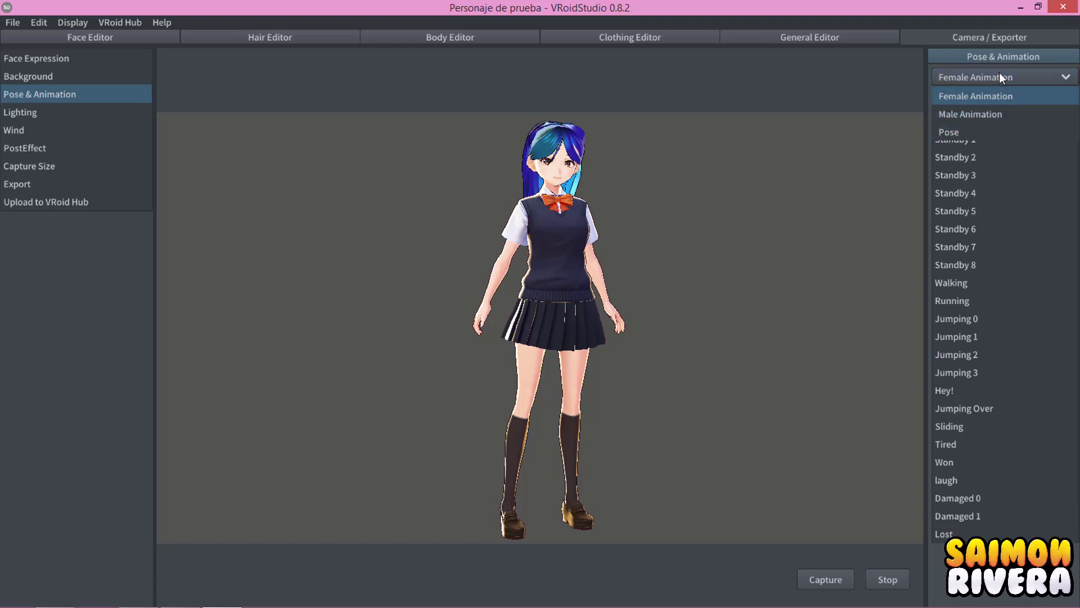
left_click(1000, 77)
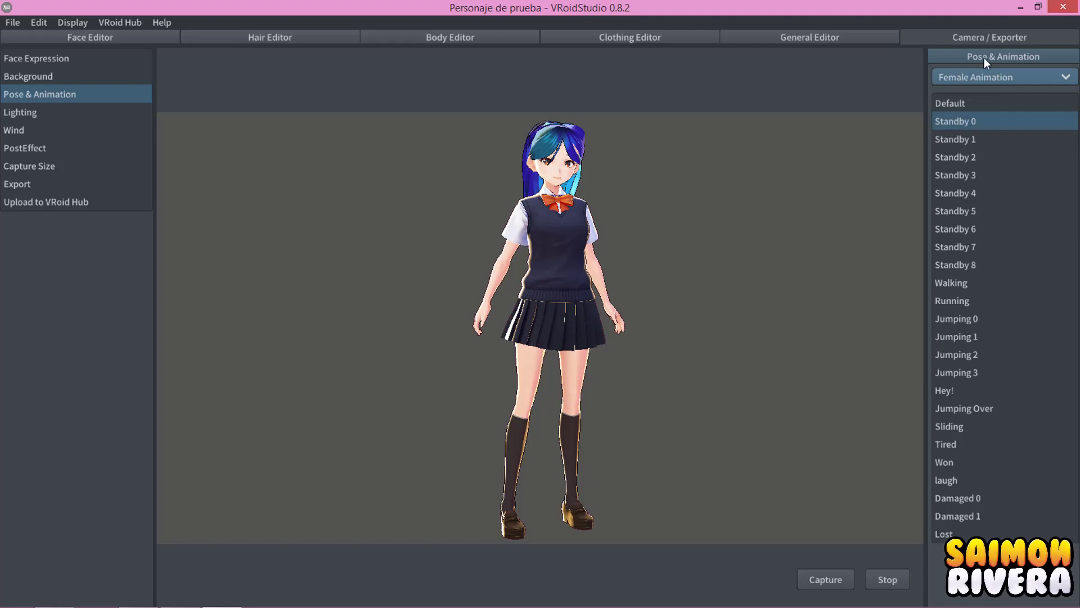
left_click(992, 71)
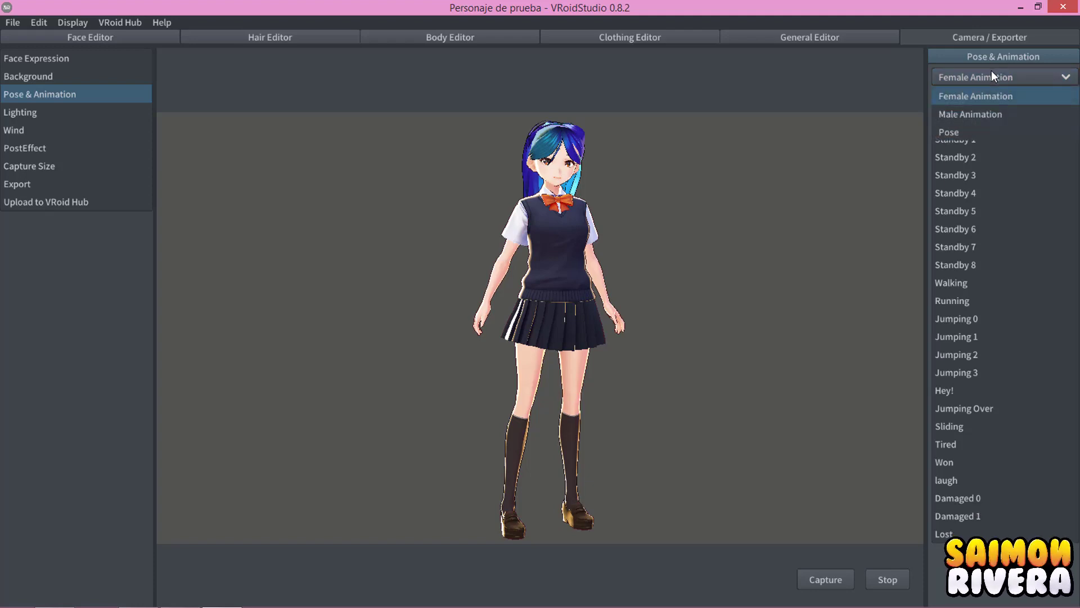
left_click(992, 72)
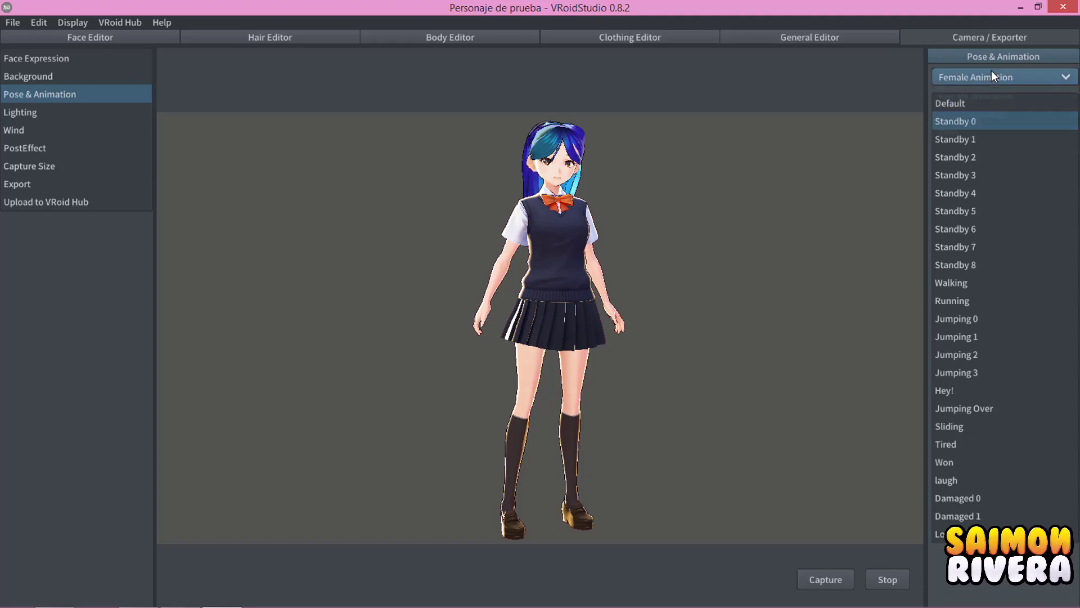
left_click(992, 70)
Choose Male Animation and preview its Standby 0 and Walking moves.
left_click(968, 118)
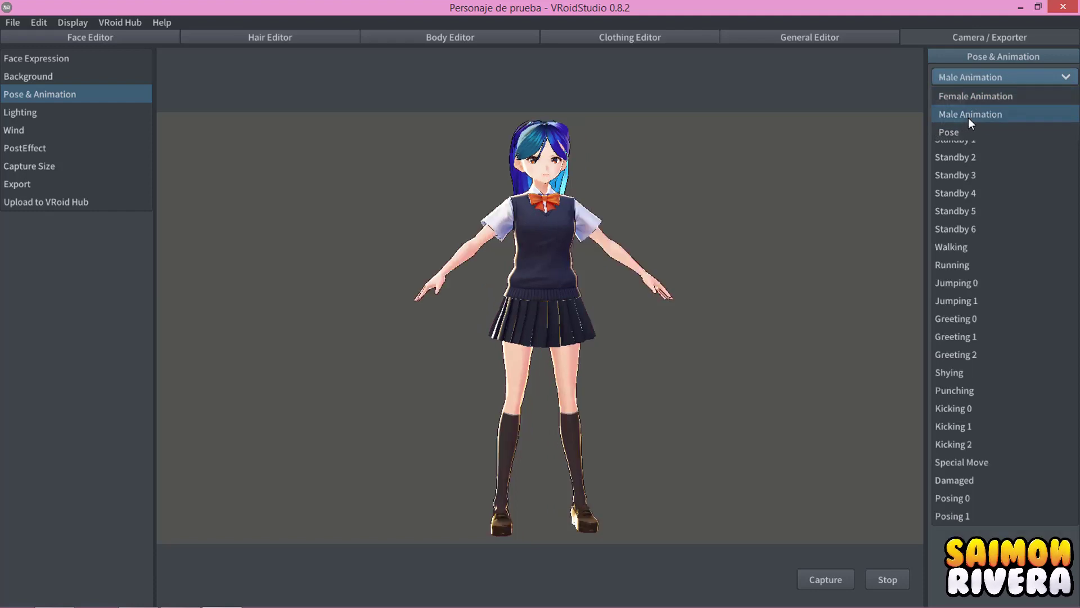
left_click(961, 126)
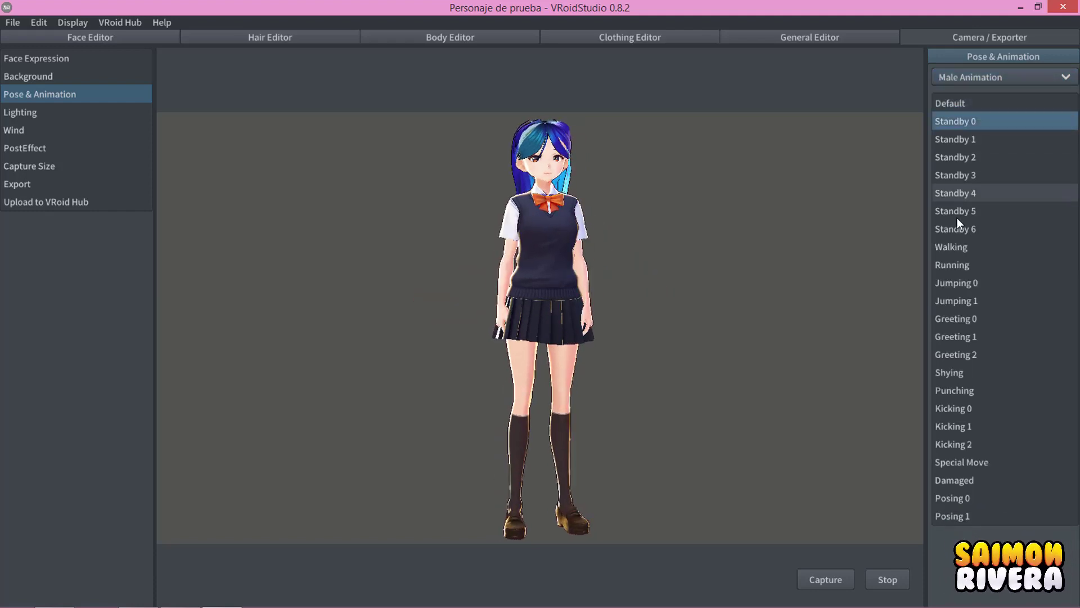
left_click(960, 252)
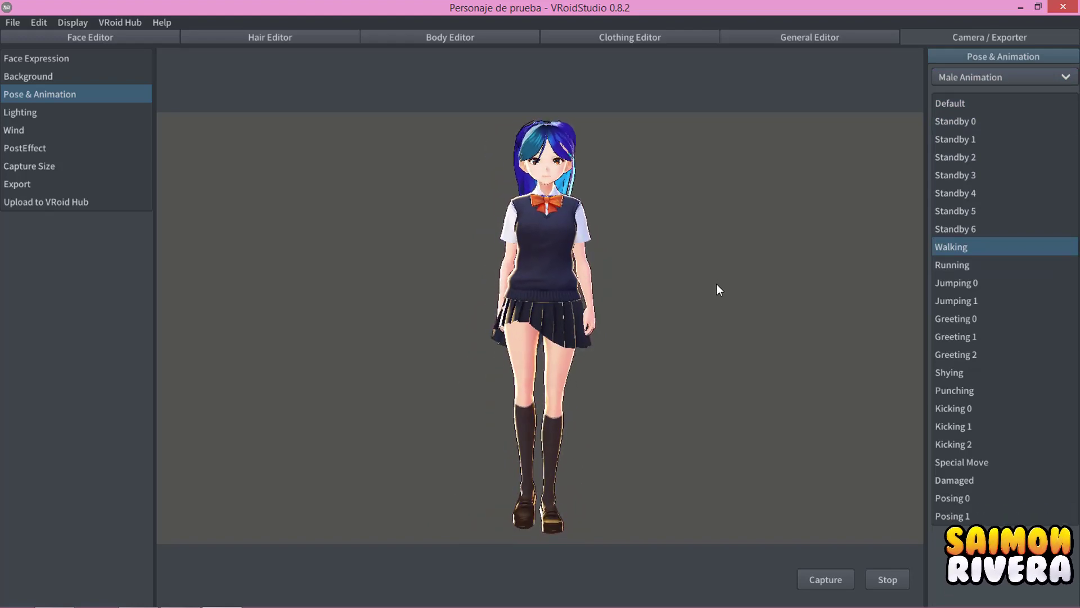
Switch to Female Animation and preview its Walking and Running moves.
left_click(967, 83)
left_click(972, 96)
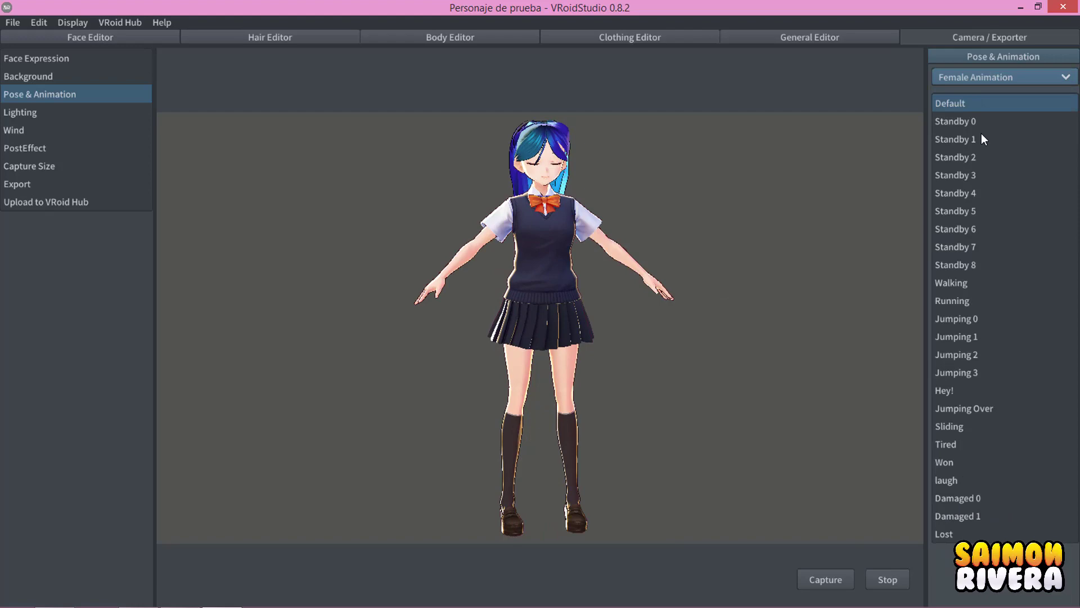
left_click(976, 281)
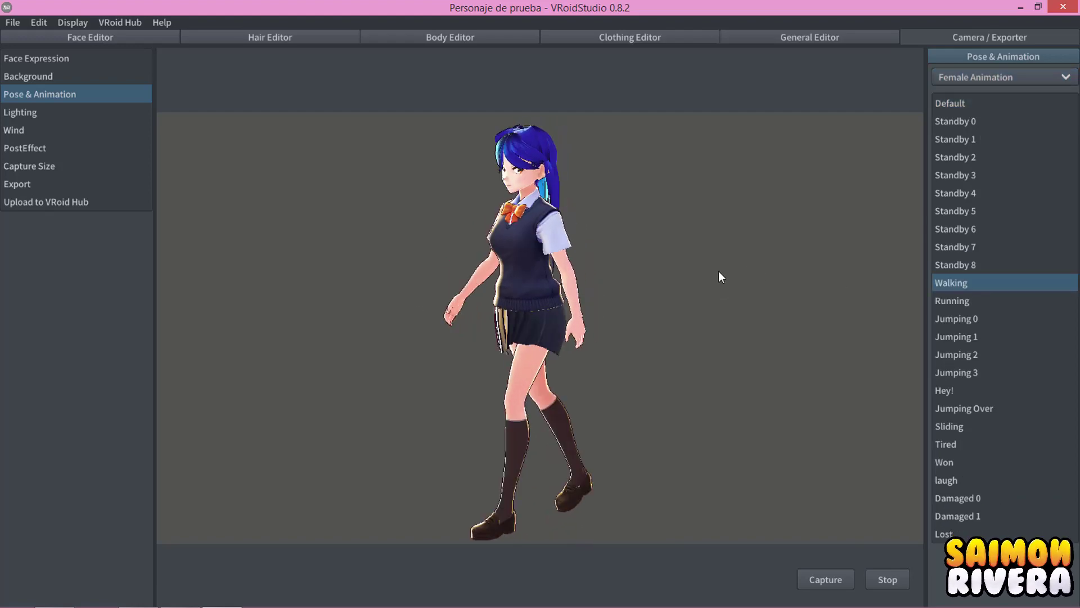
mouse_move(718, 271)
left_mouse_down()
mouse_move(755, 269)
mouse_move(694, 269)
mouse_move(758, 271)
left_mouse_up()
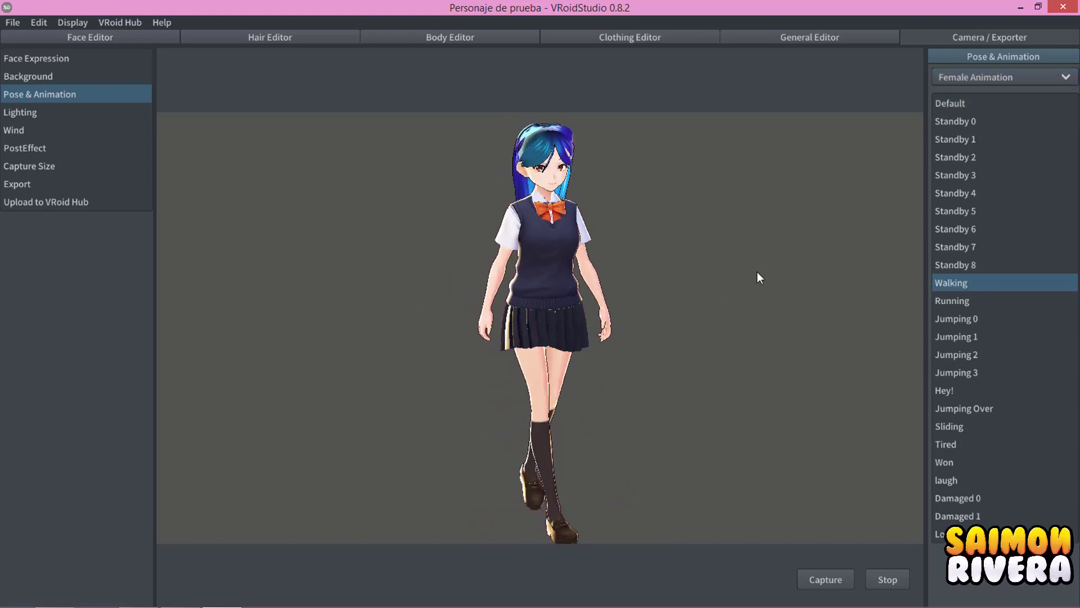
left_click(957, 301)
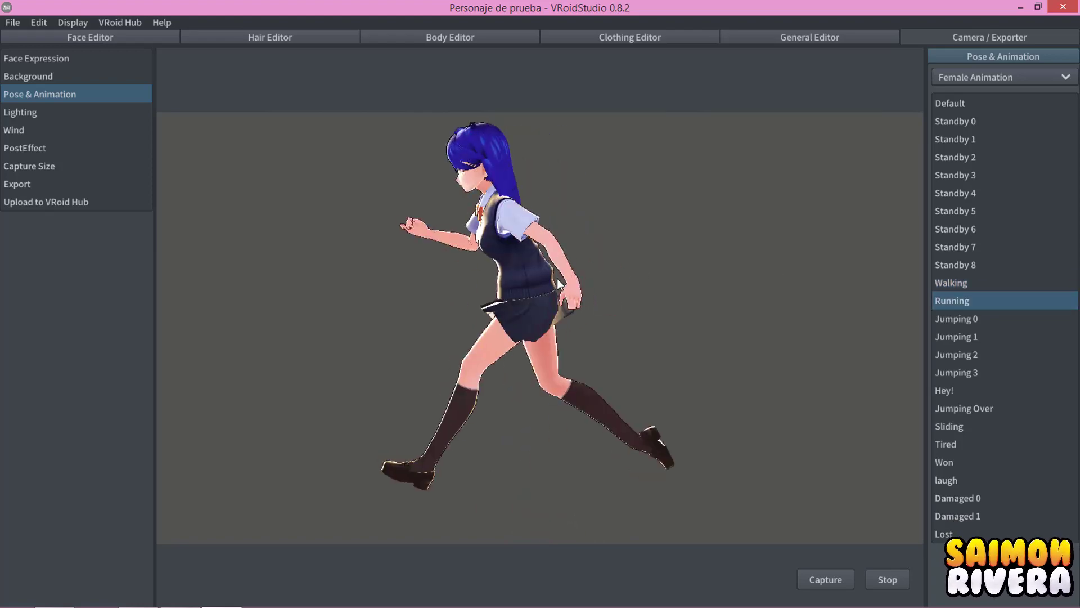
Return to Male Animation and preview Running from the front.
left_click(962, 82)
left_click(962, 113)
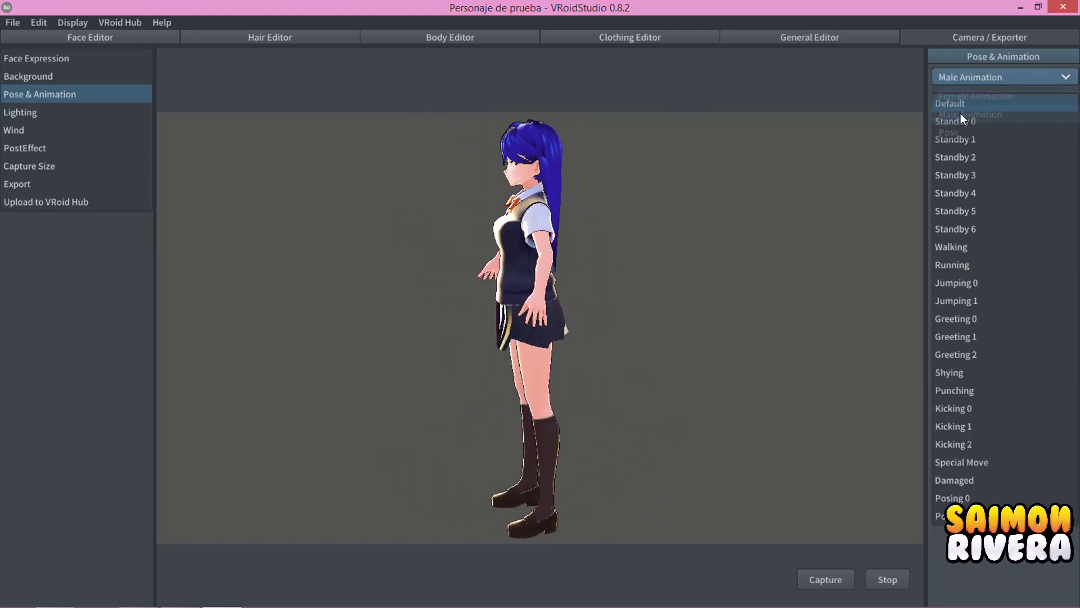
left_click(969, 265)
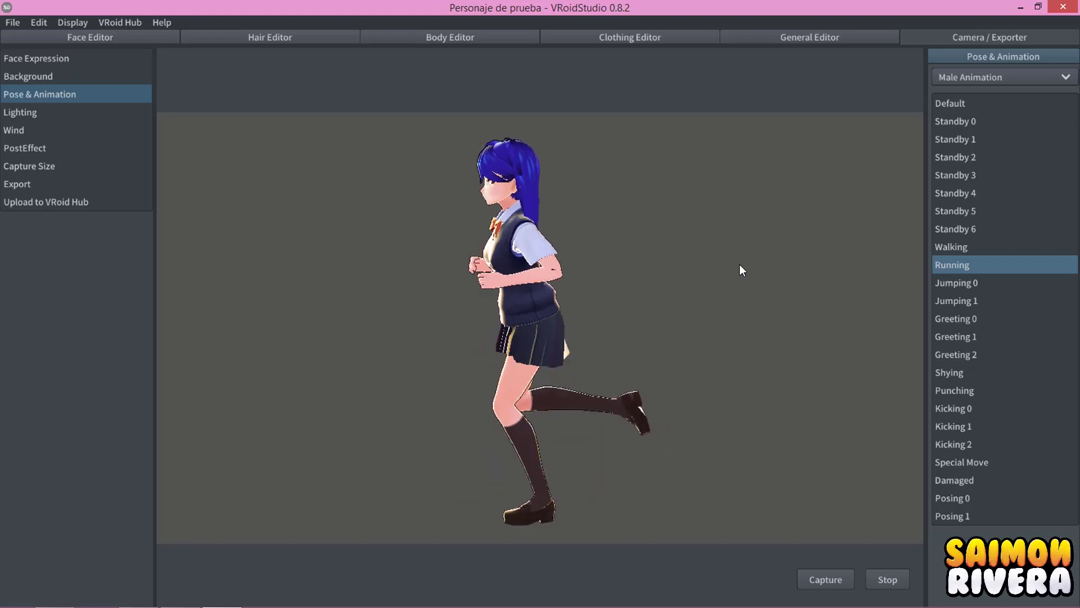
mouse_move(745, 268)
right_mouse_down()
mouse_move(651, 302)
mouse_move(799, 298)
mouse_move(653, 302)
right_mouse_up()
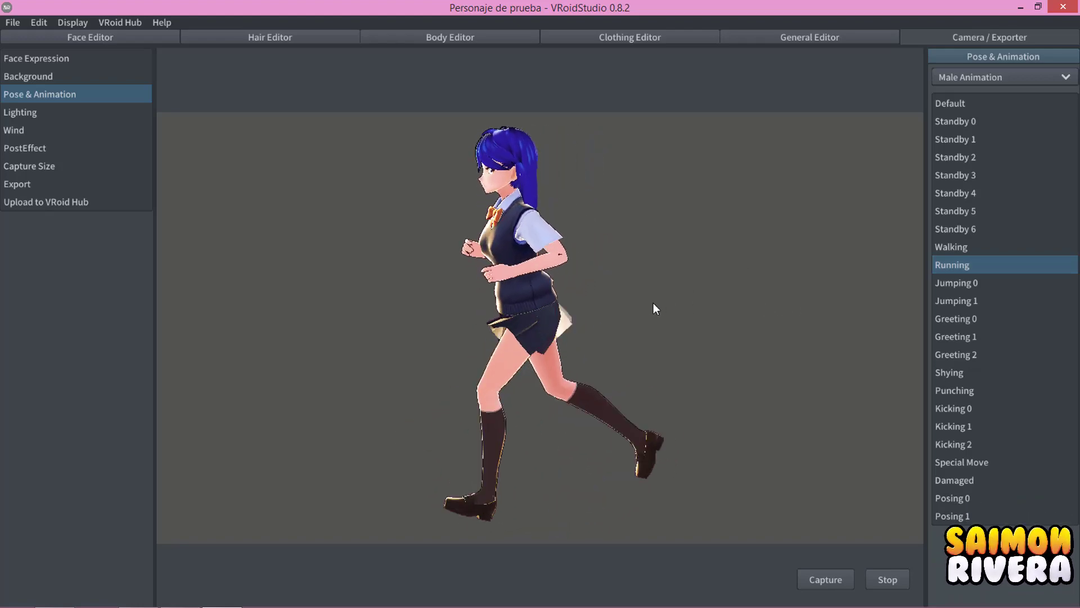
Preview the male Shying, Jumping 0, Greeting 0 and Greeting 1 animations.
left_click(963, 371)
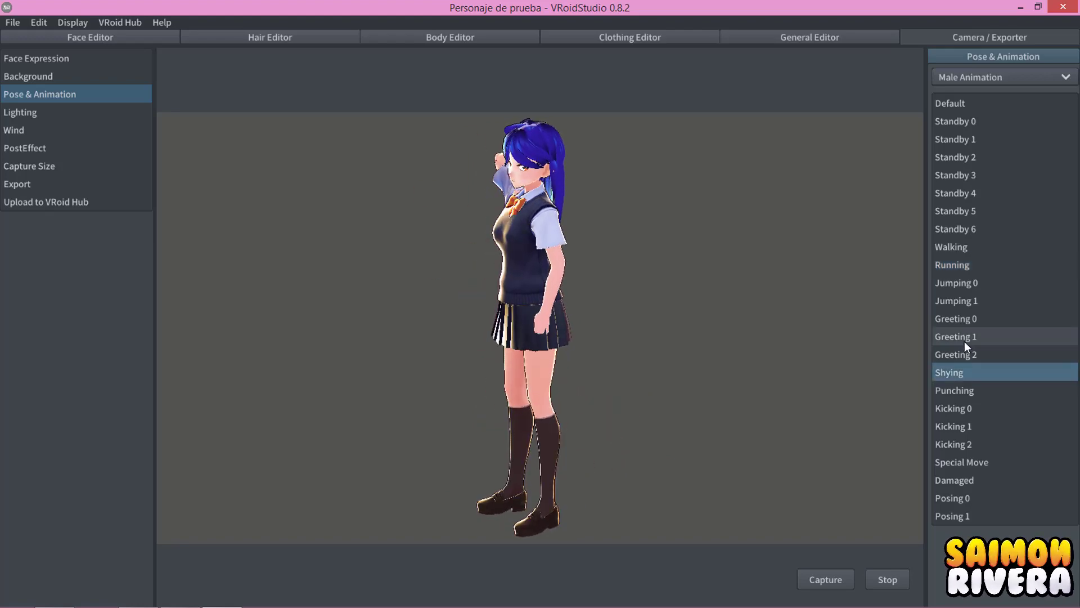
right_click_drag(562, 316, 610, 306)
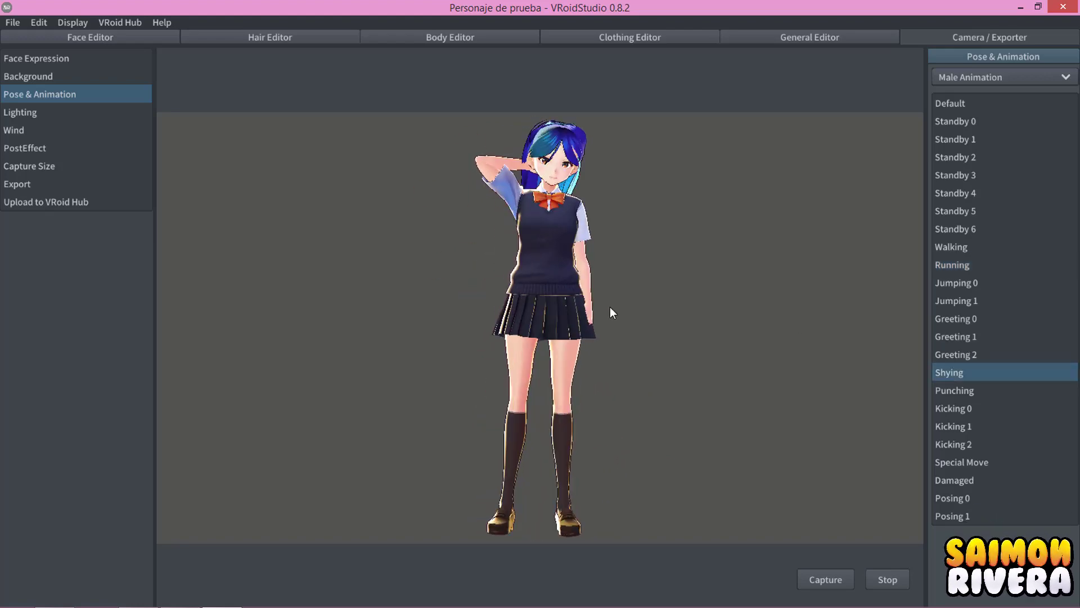
left_click(960, 285)
left_click(954, 315)
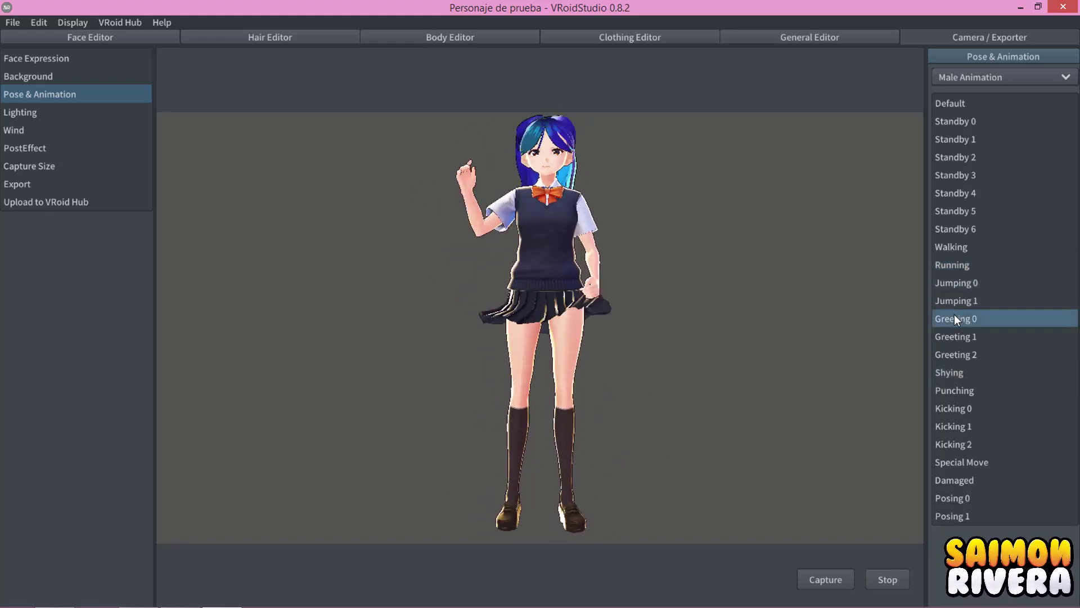
left_click(969, 339)
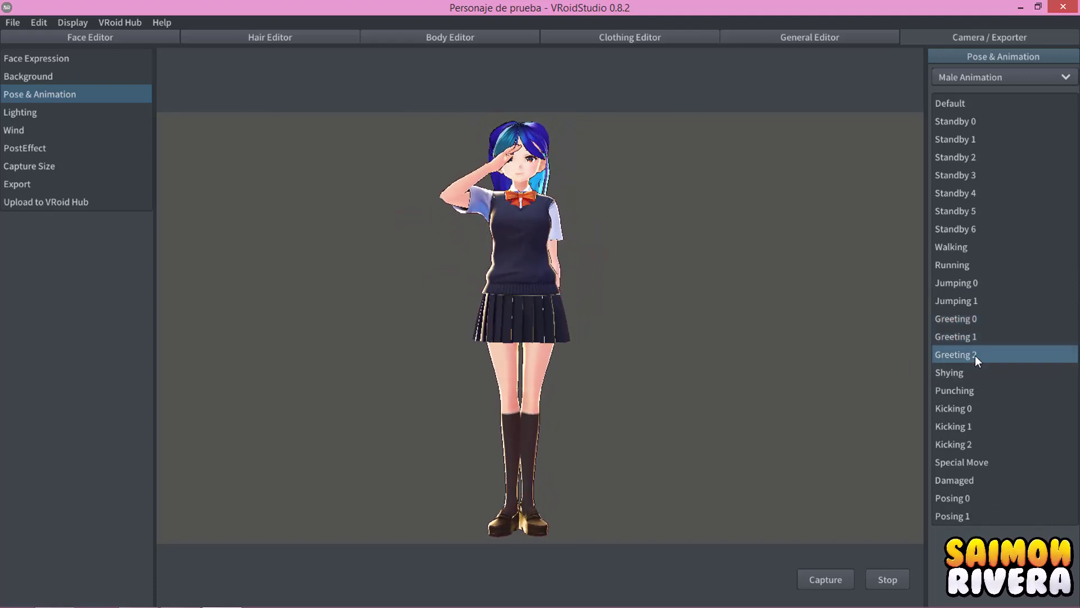
left_click(995, 74)
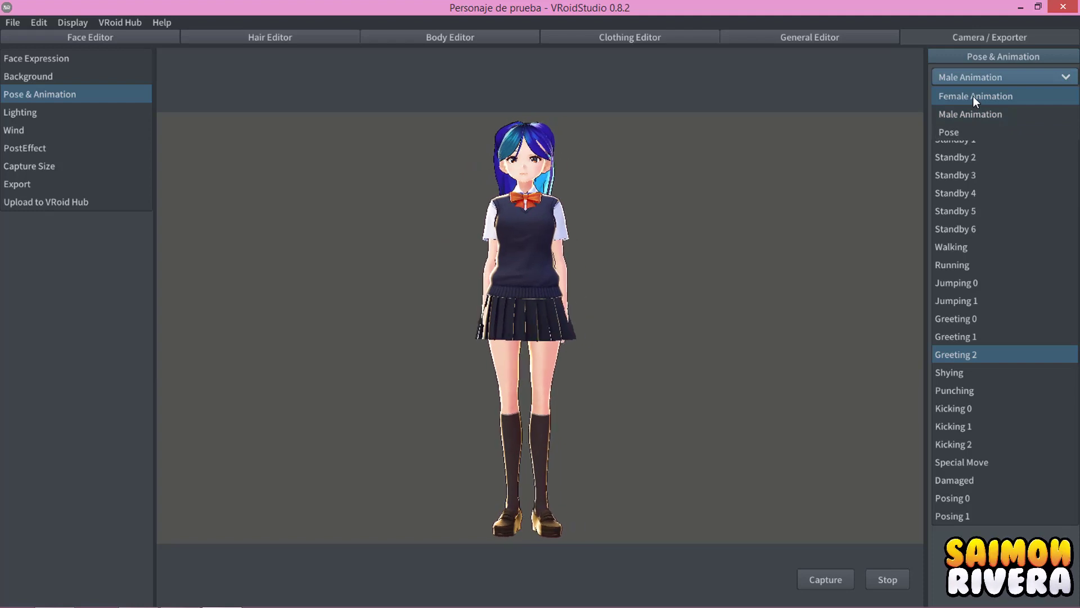
Toggle back to Male Animation and preview Punching, Kicking 0 and Kicking 1.
left_click(976, 97)
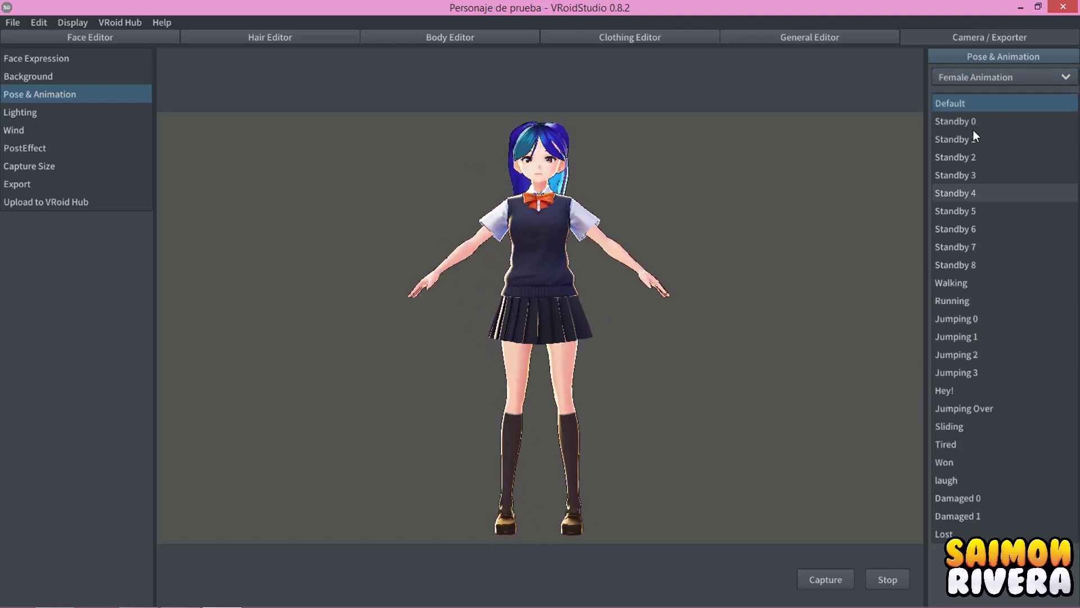
left_click(964, 75)
left_click(964, 113)
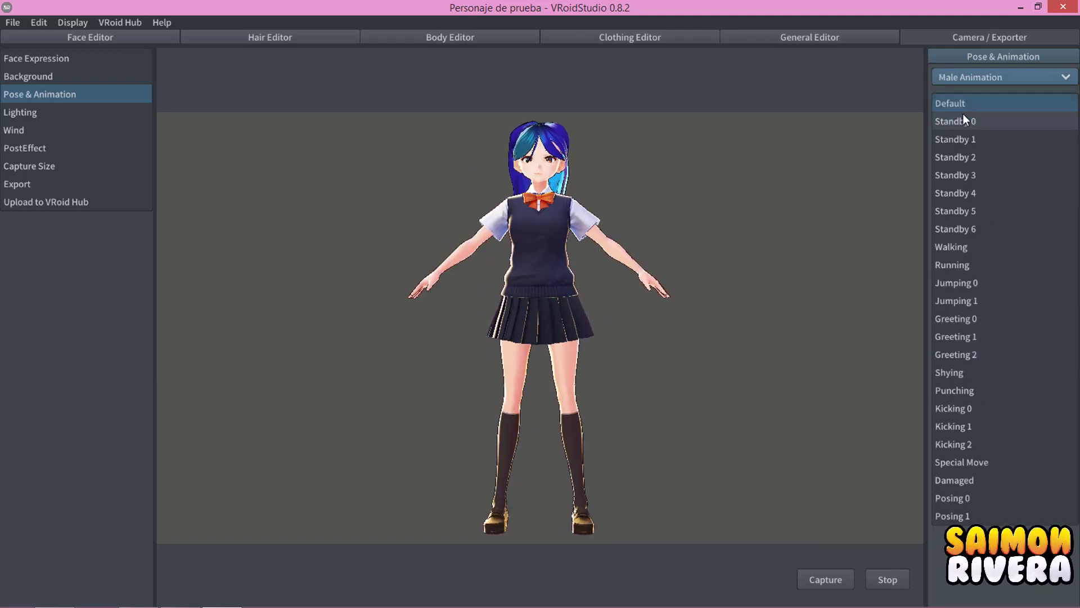
left_click(986, 393)
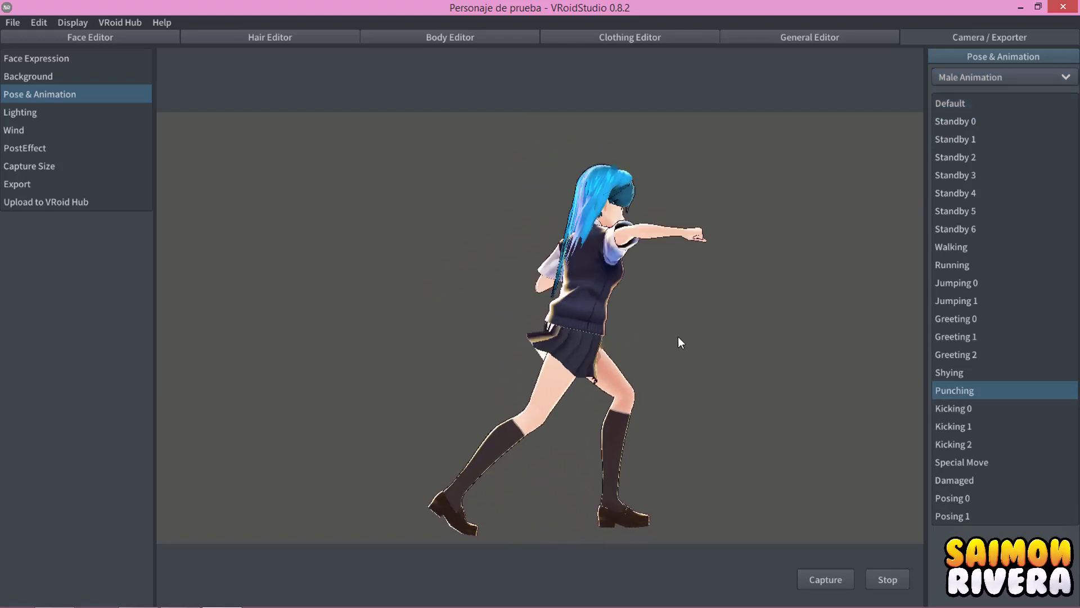
left_click(955, 405)
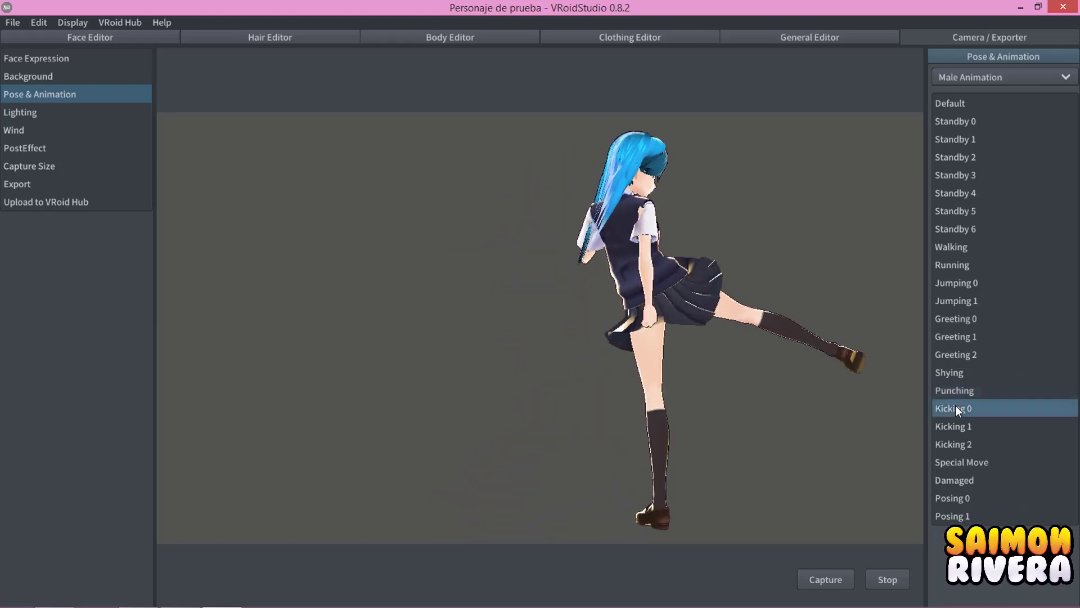
left_click(957, 421)
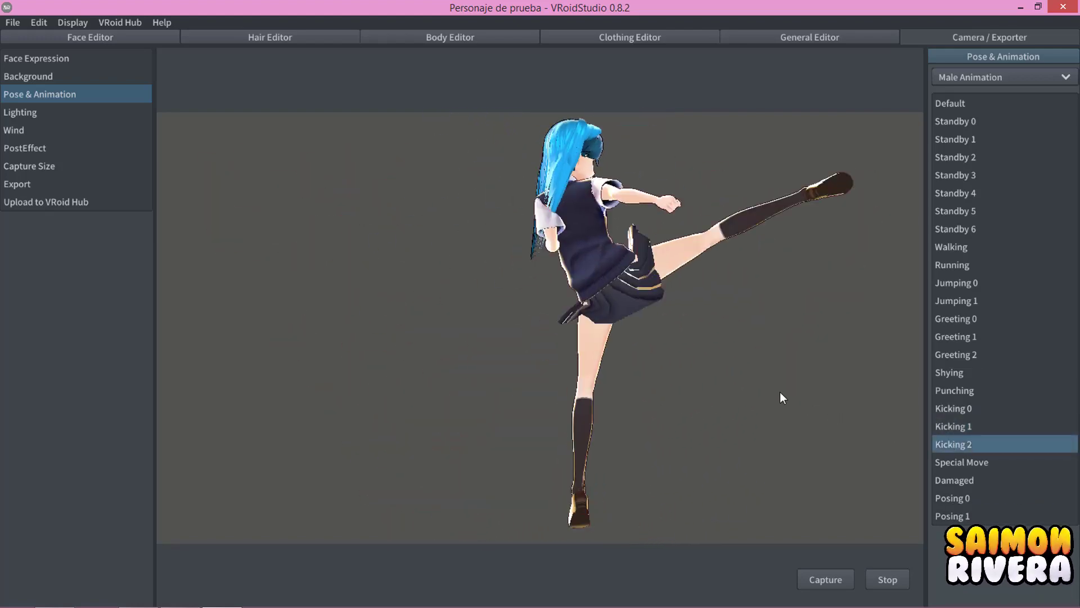
Preview the Special Move, Damaged, Posing 0 and Posing 1 animations.
left_click(971, 462)
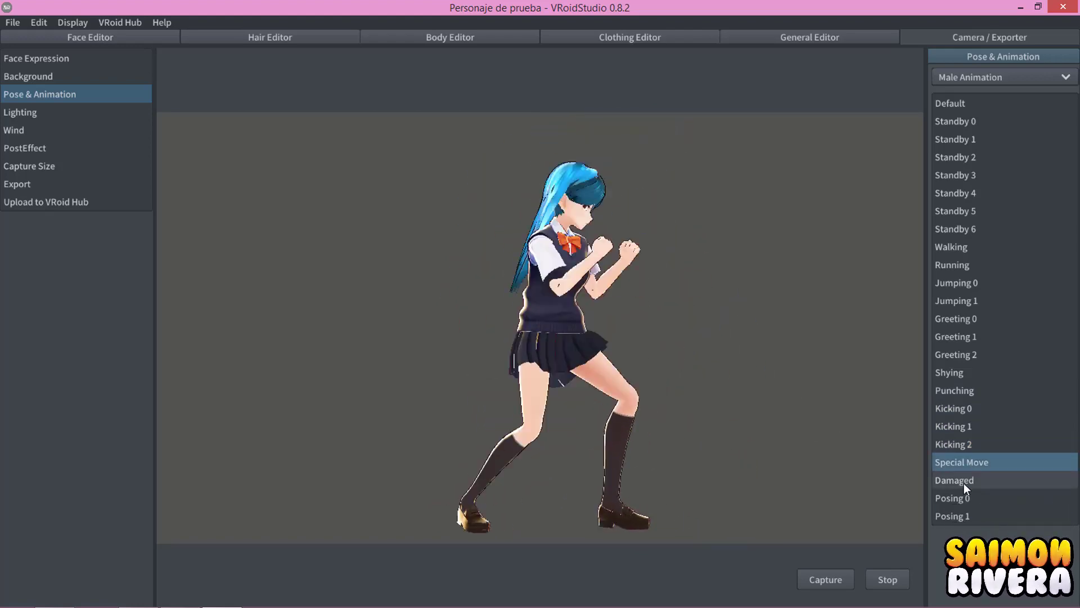
left_click(982, 483)
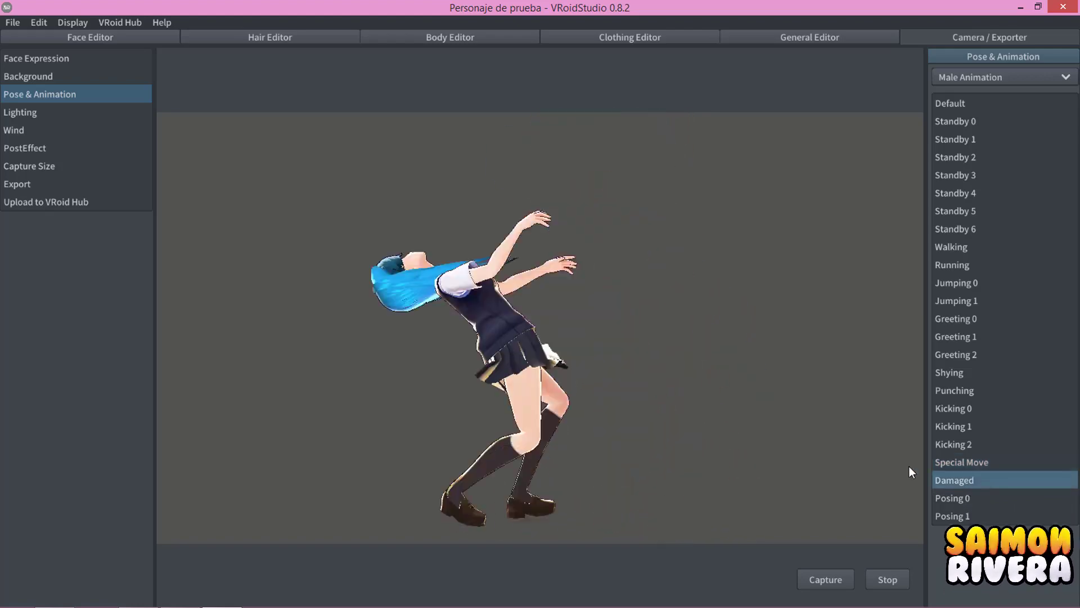
left_click(988, 498)
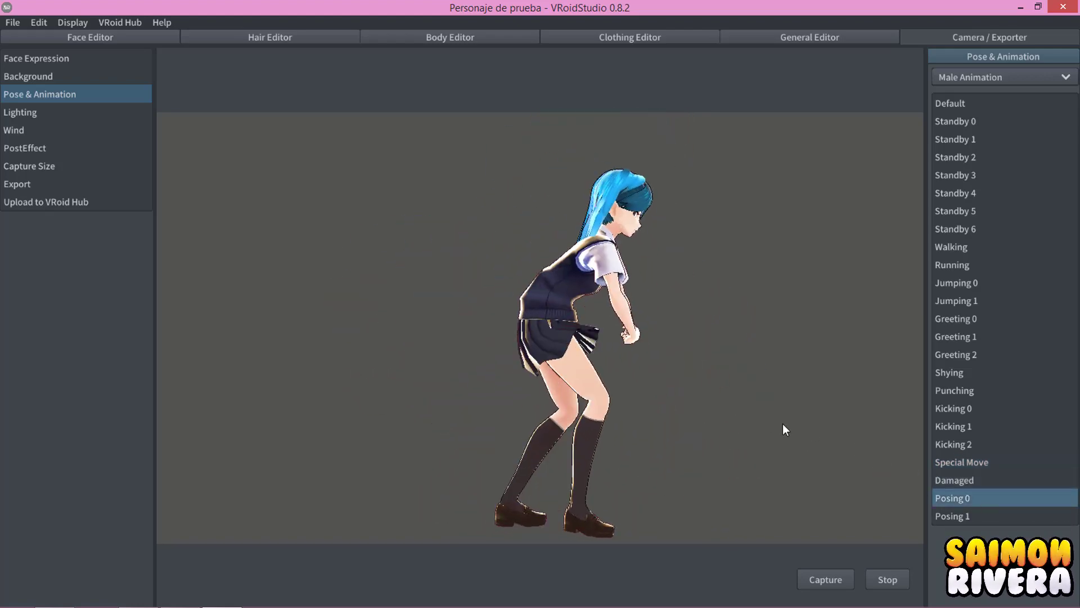
left_click(976, 515)
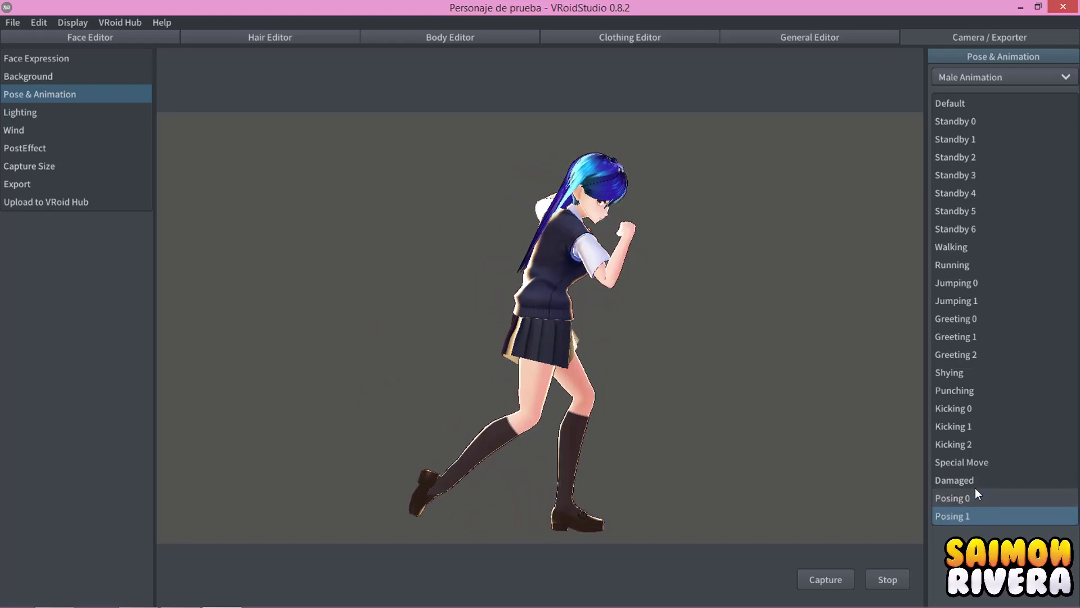
Preview Shying and Standby 0, then switch the dropdown to Pose mode.
left_click(971, 374)
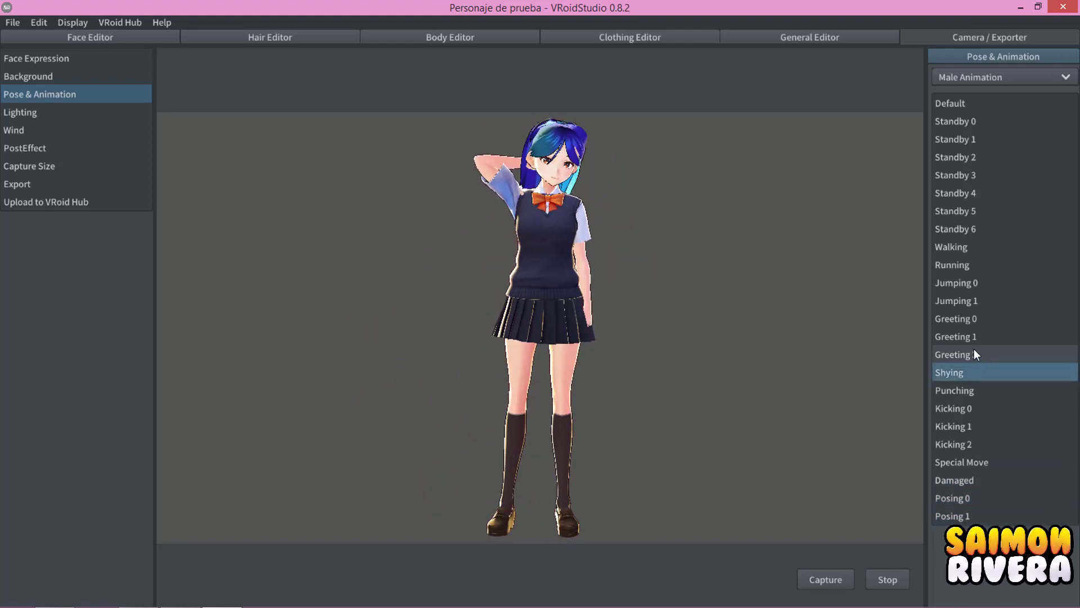
left_click(955, 121)
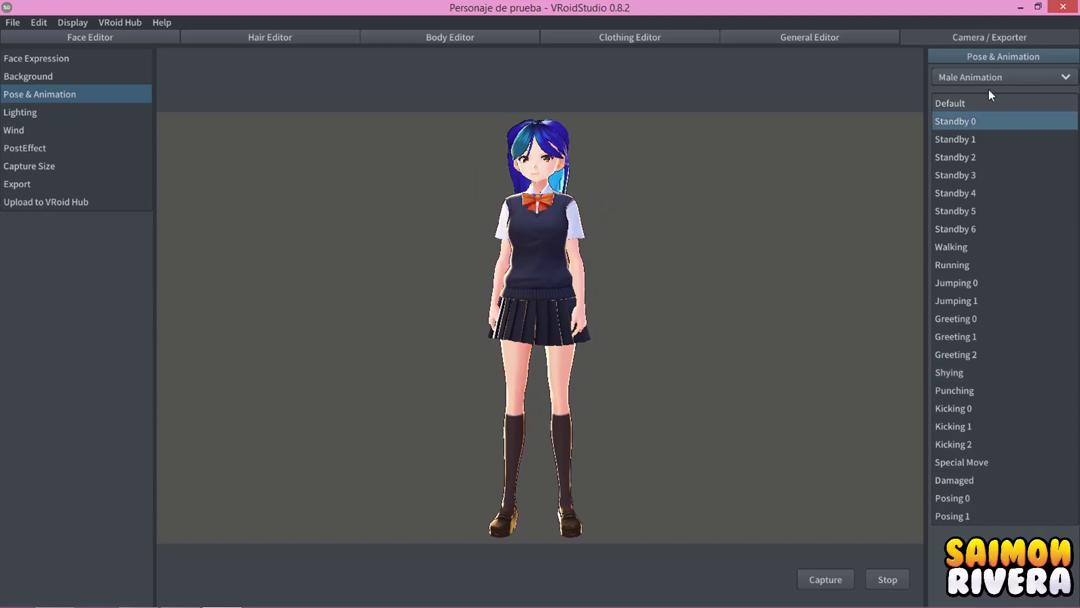
left_click(1002, 70)
left_click(956, 132)
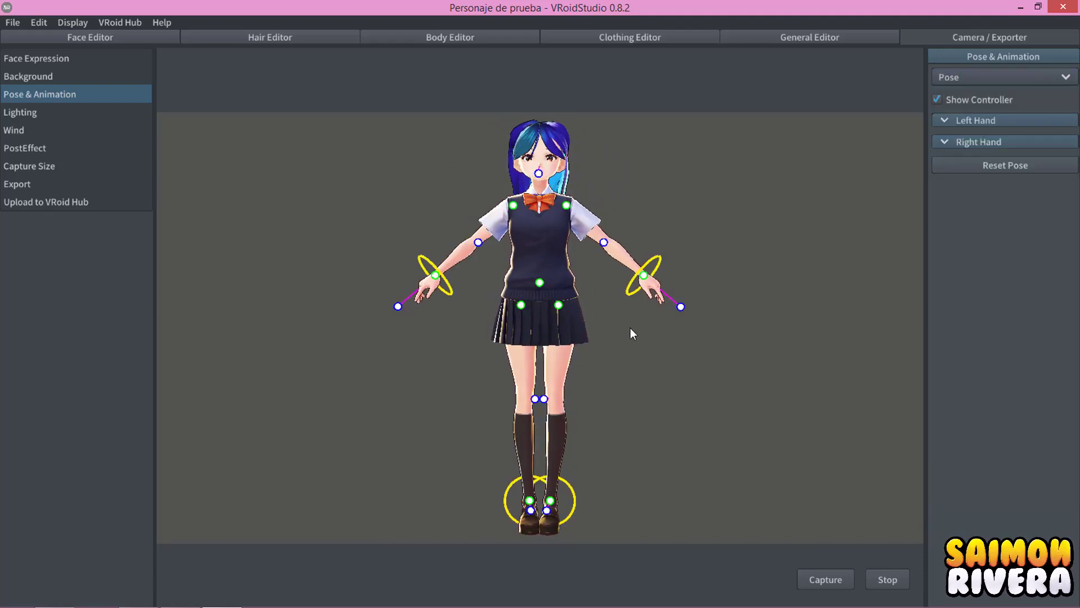
Raise the right arm slightly up and outward using the right-hand IK handle.
mouse_move(681, 307)
left_mouse_down()
mouse_move(659, 333)
mouse_move(707, 276)
mouse_move(677, 350)
mouse_move(696, 235)
mouse_move(682, 377)
mouse_move(574, 273)
left_mouse_up()
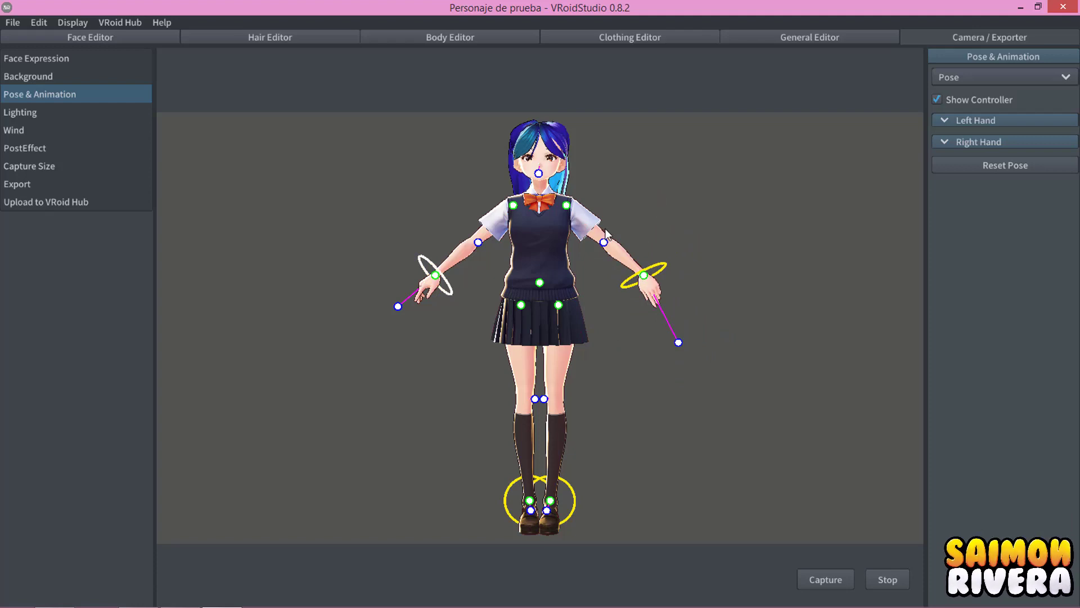
scroll(562, 253, "up", 2)
scroll(604, 228, "up", 2)
mouse_move(604, 233)
middle_mouse_down()
mouse_move(606, 305)
mouse_move(503, 373)
middle_mouse_up()
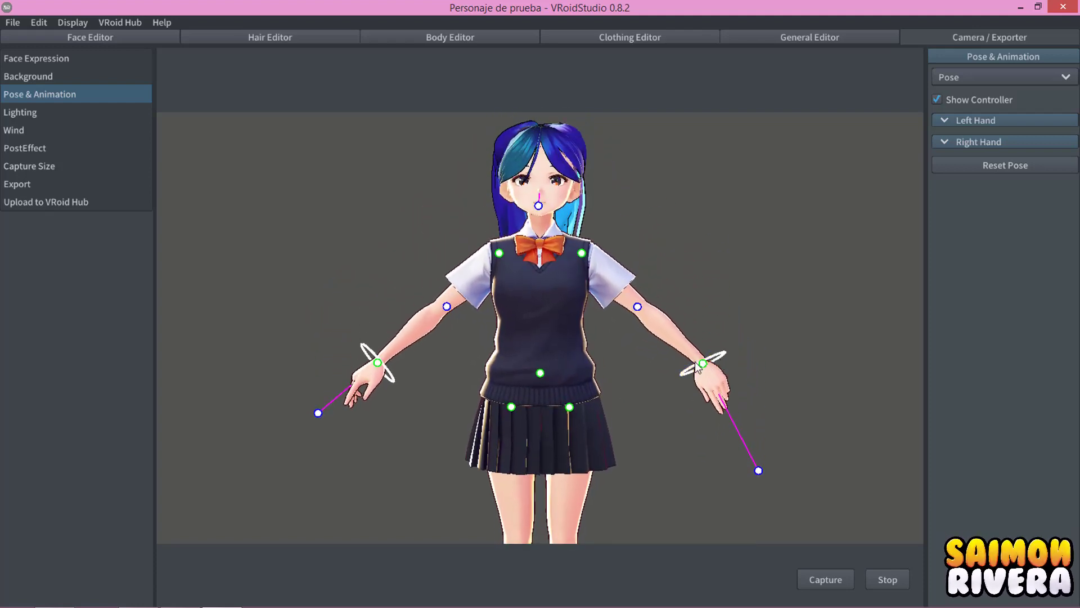
left_click_drag(711, 364, 744, 331)
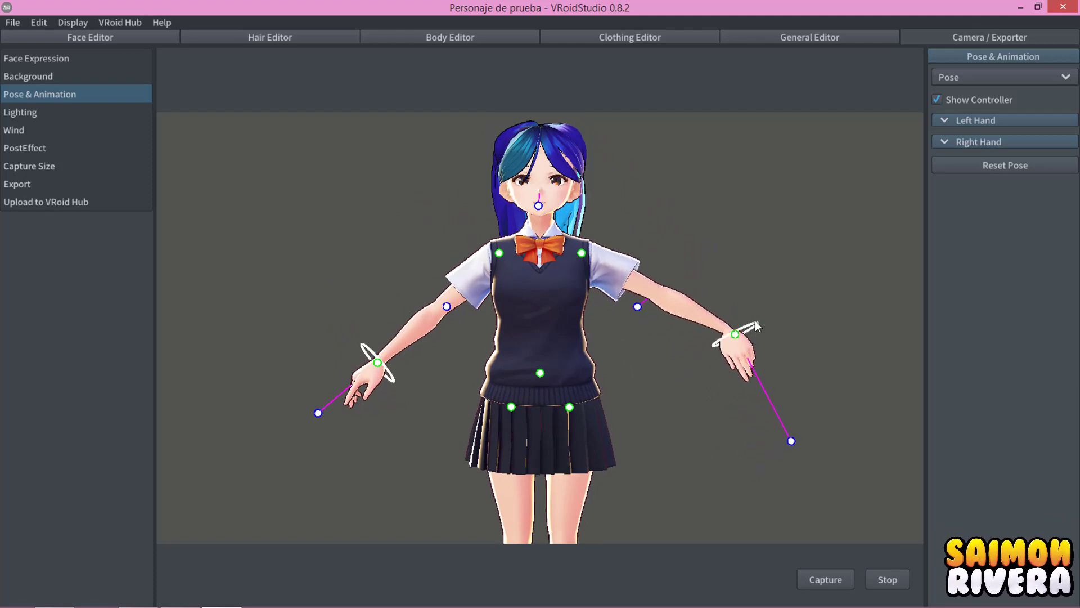
left_click_drag(738, 341, 763, 388)
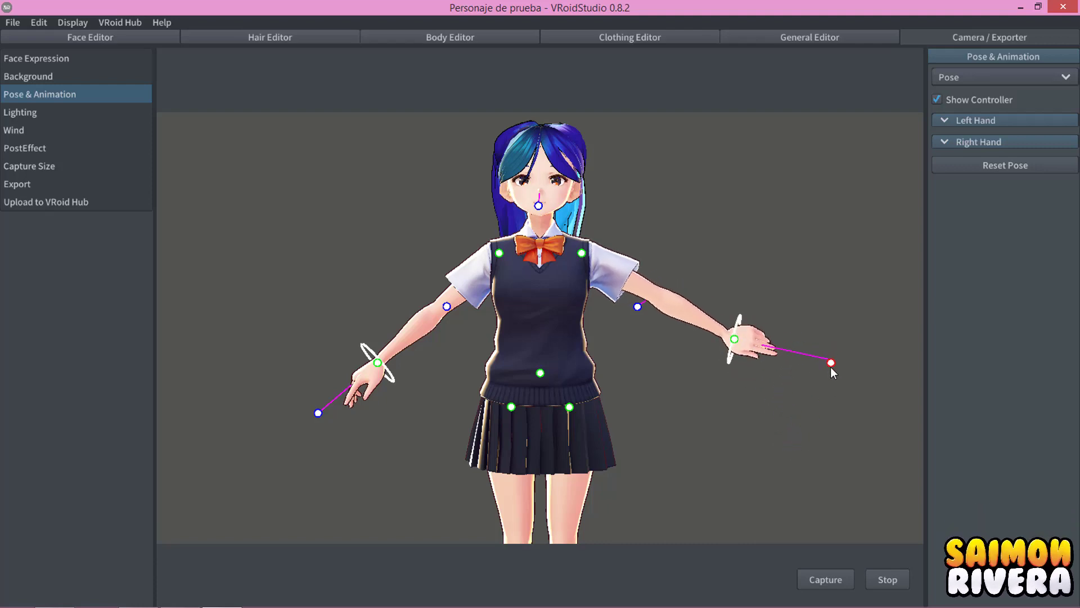
Rotate the right and left hands at the wrists, pointing the left fingers left.
left_click_drag(725, 365, 754, 297)
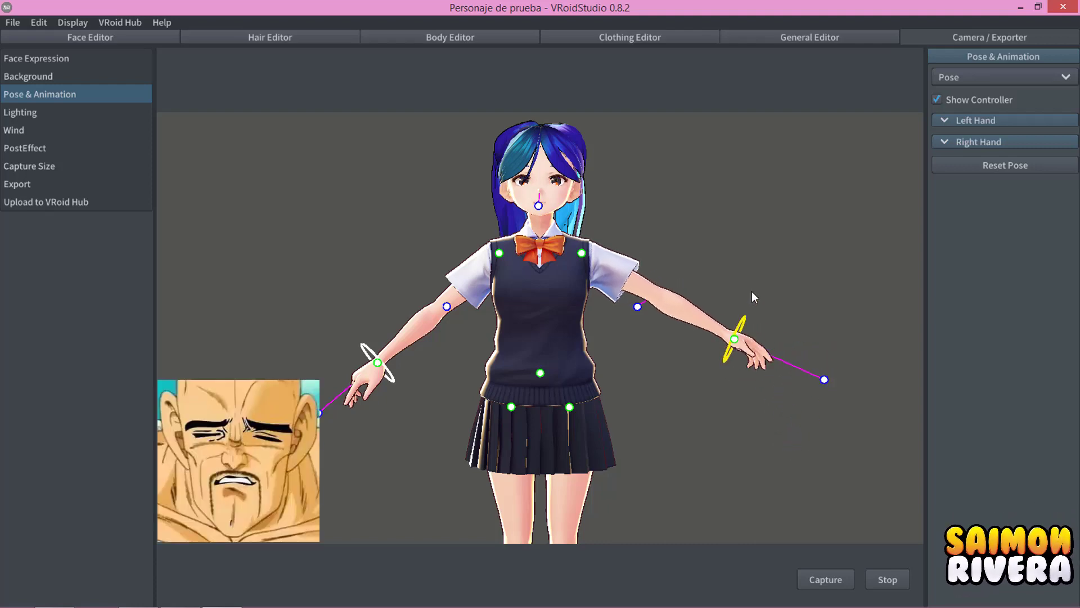
mouse_move(717, 360)
left_mouse_down()
mouse_move(779, 279)
mouse_move(778, 235)
mouse_move(746, 311)
mouse_move(747, 285)
left_mouse_up()
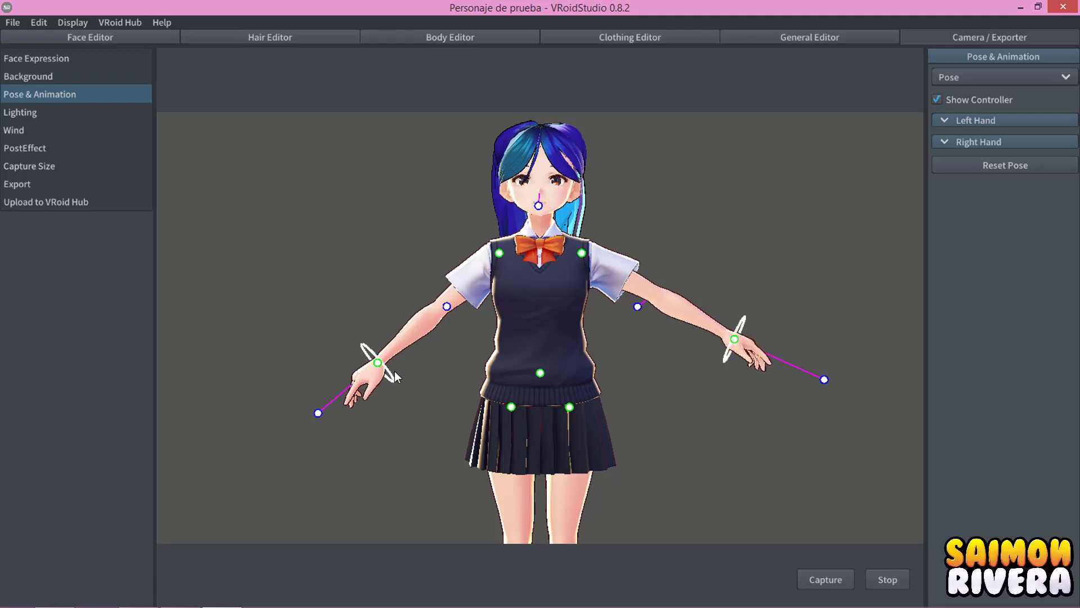
left_click_drag(296, 390, 302, 404)
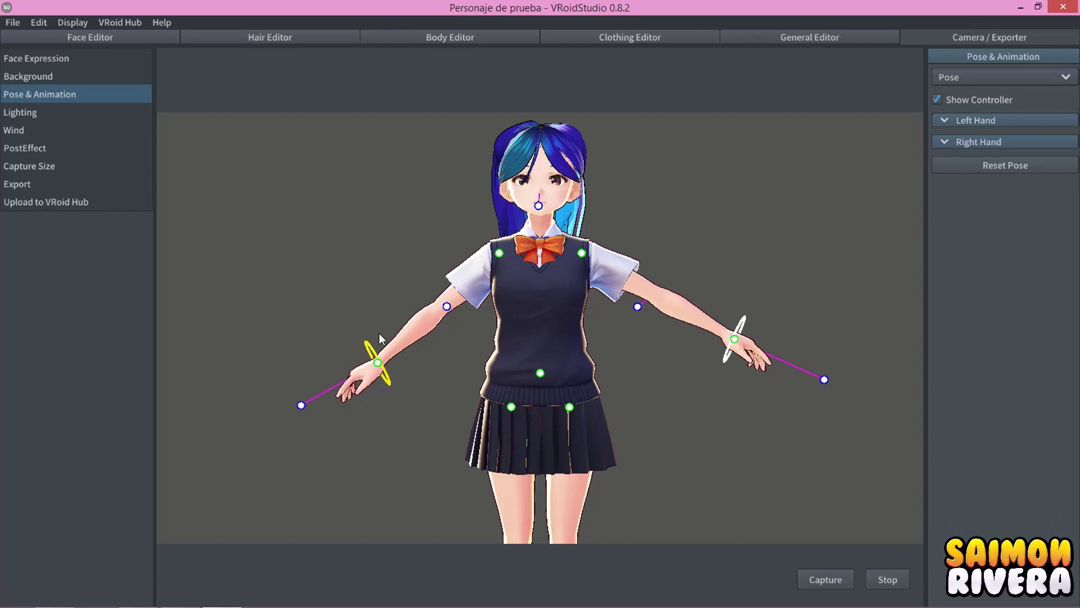
mouse_move(379, 333)
left_mouse_down()
mouse_move(328, 245)
mouse_move(425, 399)
left_mouse_up()
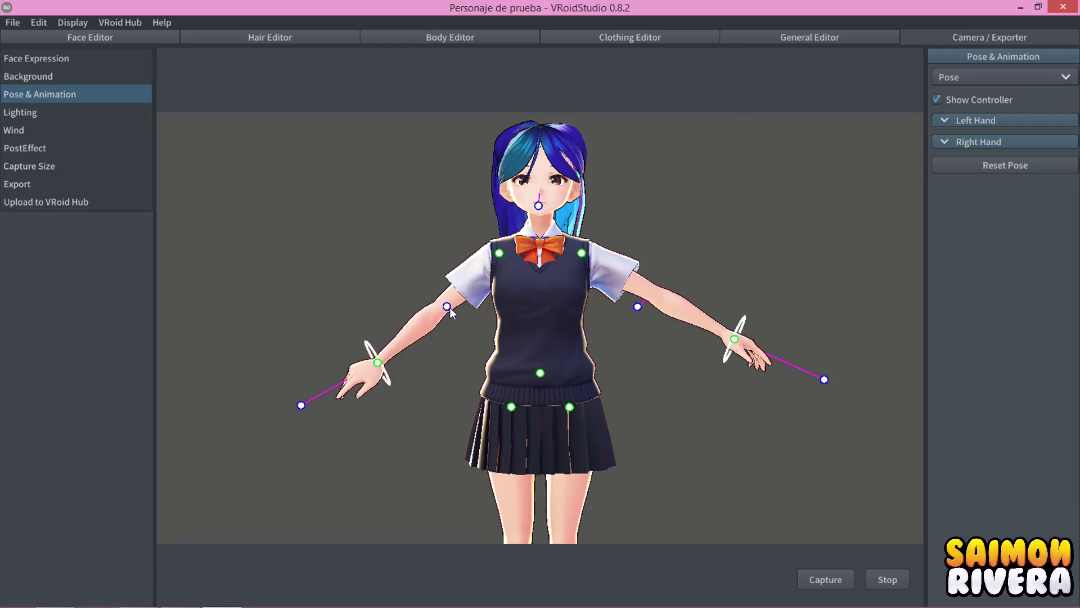
Raise the left elbow up and left, and tilt the head toward her left.
left_click_drag(442, 306, 378, 229)
left_click_drag(456, 311, 313, 193)
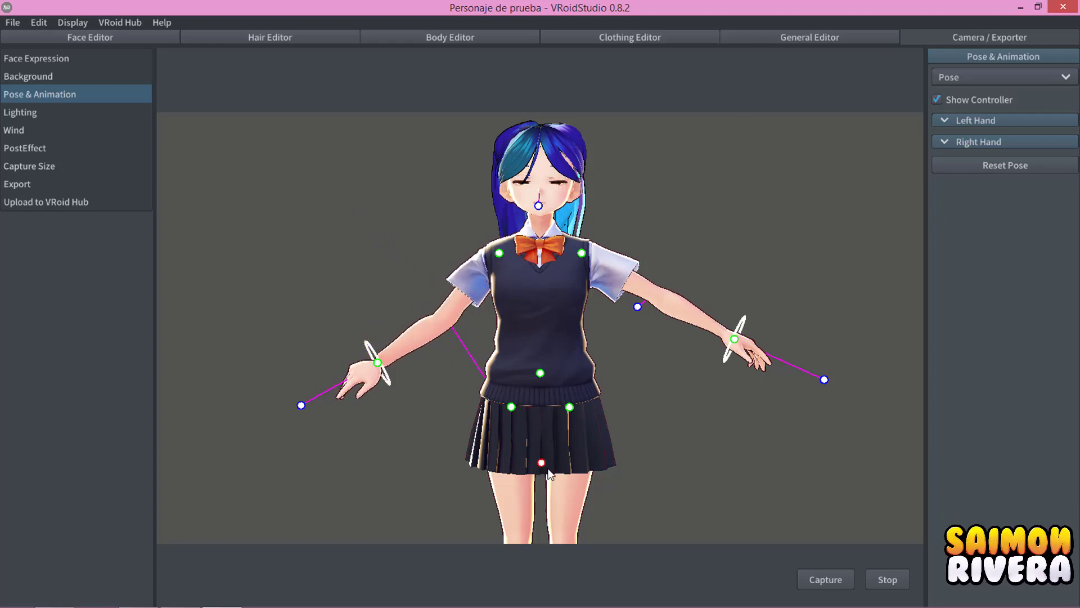
mouse_move(423, 288)
left_mouse_down()
mouse_move(539, 206)
mouse_move(579, 108)
mouse_move(541, 202)
mouse_move(687, 217)
mouse_move(365, 223)
mouse_move(670, 224)
mouse_move(287, 175)
left_mouse_up()
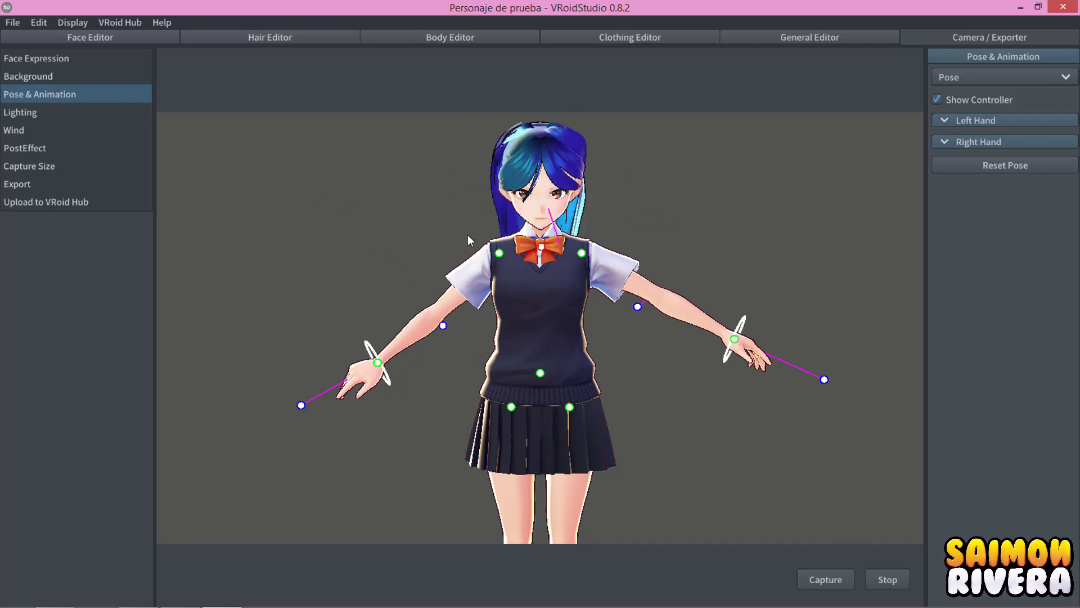
mouse_move(505, 188)
left_mouse_down()
mouse_move(627, 174)
mouse_move(541, 226)
left_mouse_up()
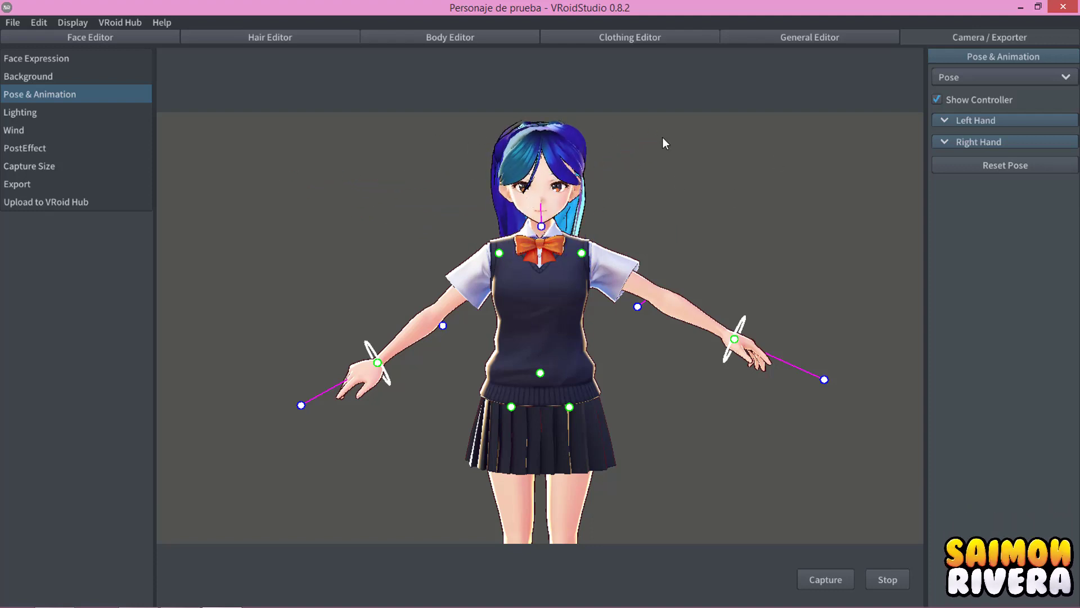
left_click_drag(543, 230, 558, 232)
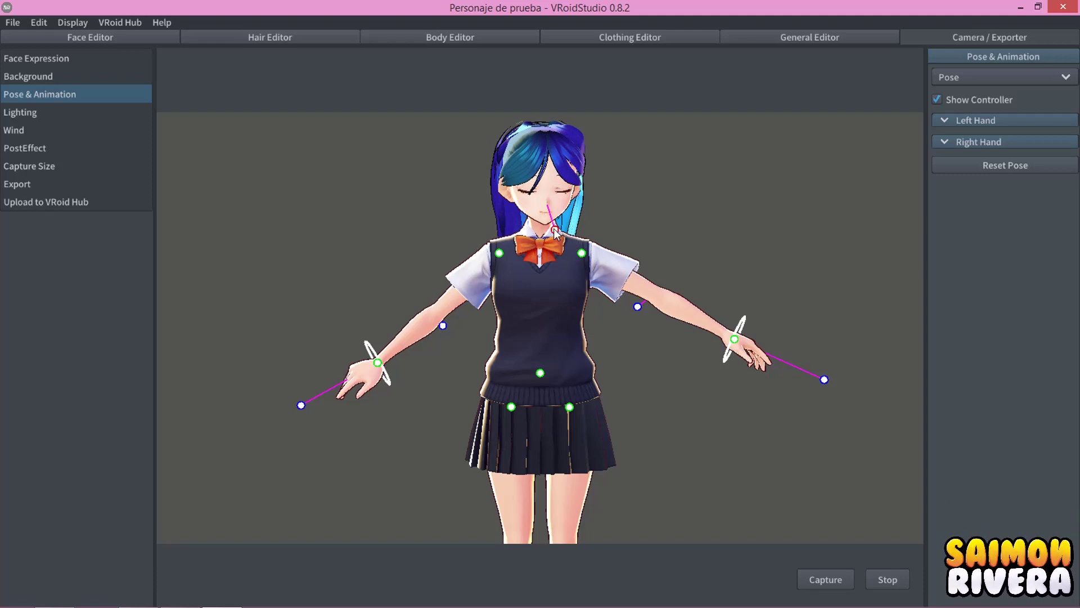
mouse_move(556, 232)
left_mouse_down()
mouse_move(336, 222)
mouse_move(746, 190)
mouse_move(485, 195)
mouse_move(450, 221)
mouse_move(554, 170)
mouse_move(547, 179)
left_mouse_up()
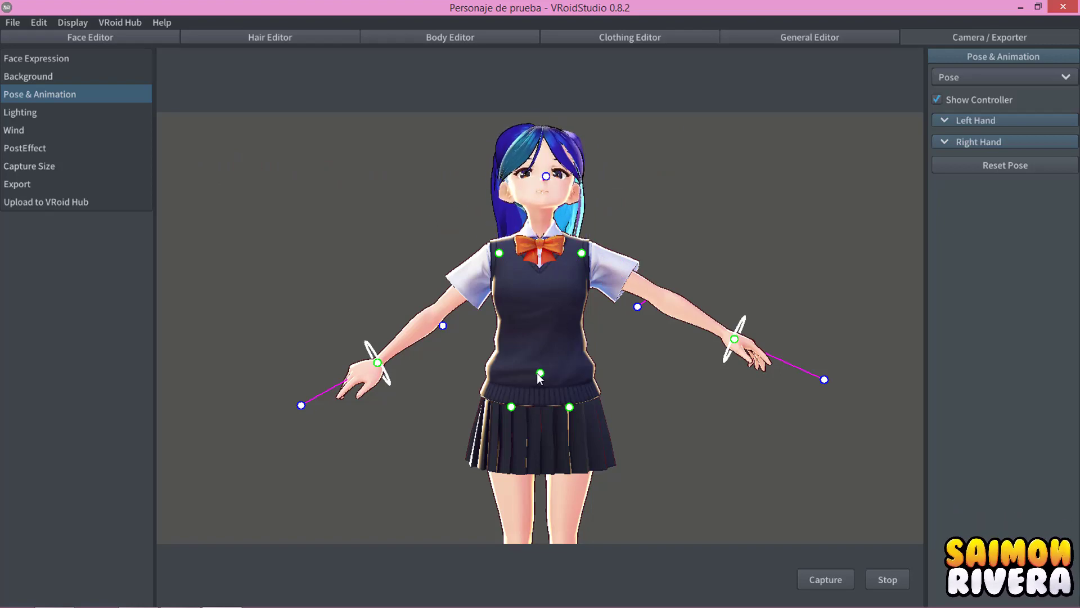
Twist and lean the torso from the waist and chest, lowering the shoulder slightly.
mouse_move(539, 376)
left_mouse_down()
mouse_move(534, 368)
mouse_move(593, 404)
mouse_move(513, 409)
mouse_move(568, 417)
mouse_move(547, 418)
mouse_move(550, 376)
mouse_move(518, 296)
left_mouse_up()
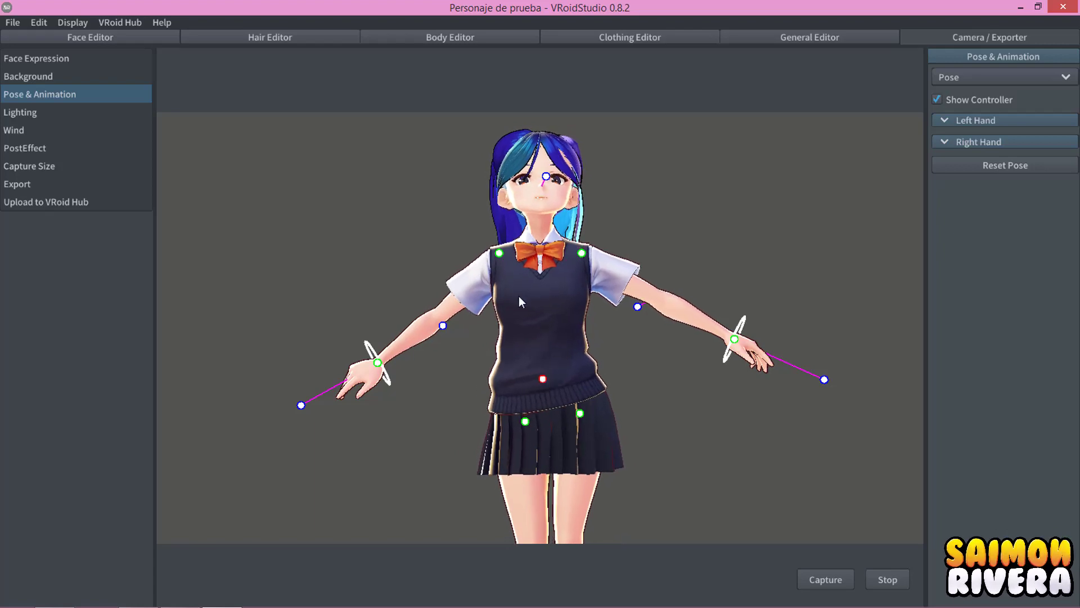
mouse_move(502, 255)
left_mouse_down()
mouse_move(503, 295)
mouse_move(512, 252)
mouse_move(526, 342)
mouse_move(512, 258)
left_mouse_up()
scroll(624, 335, "down", 2)
scroll(659, 427, "down", 3)
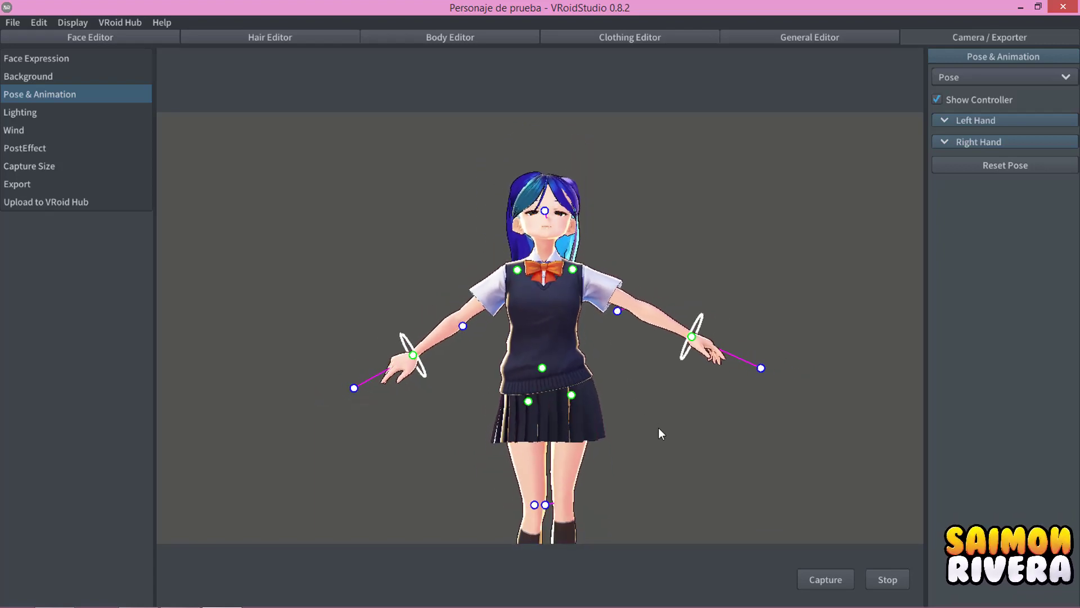
mouse_move(658, 428)
middle_mouse_down()
mouse_move(664, 285)
mouse_move(657, 321)
middle_mouse_up()
scroll(658, 293, "down", 1)
scroll(657, 322, "down", 1)
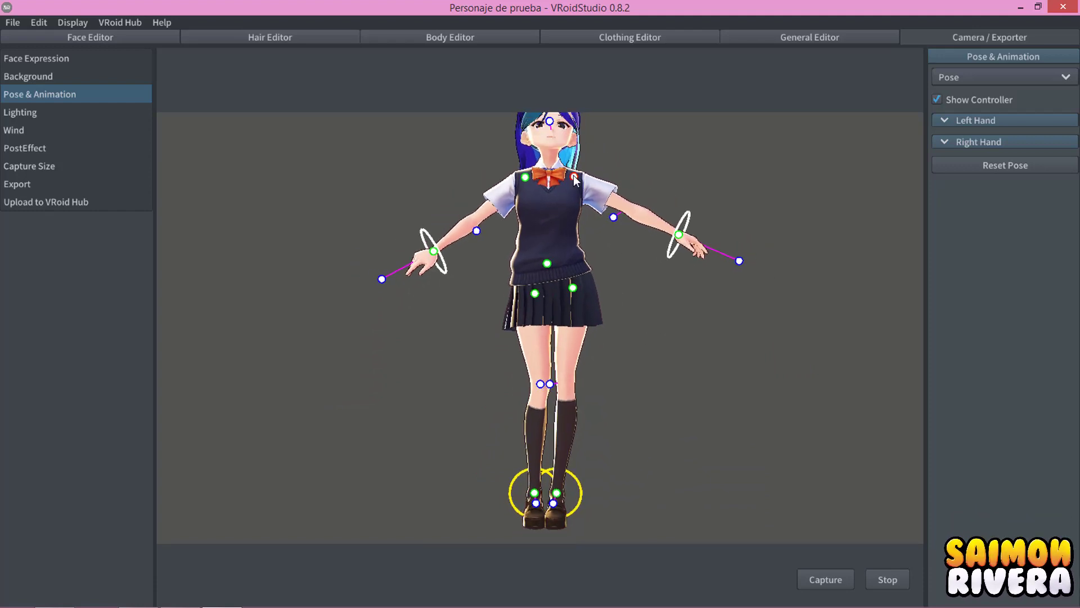
left_click_drag(574, 178, 571, 292)
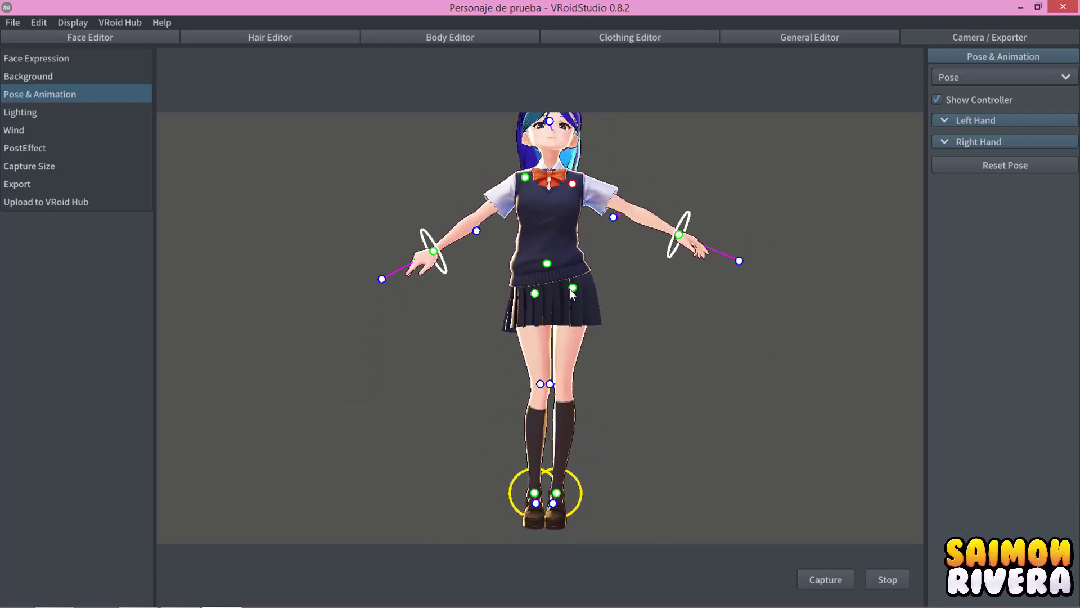
Raise the left foot with the knee bent and point it backward.
mouse_move(551, 385)
left_mouse_down()
mouse_move(585, 388)
mouse_move(519, 388)
left_mouse_up()
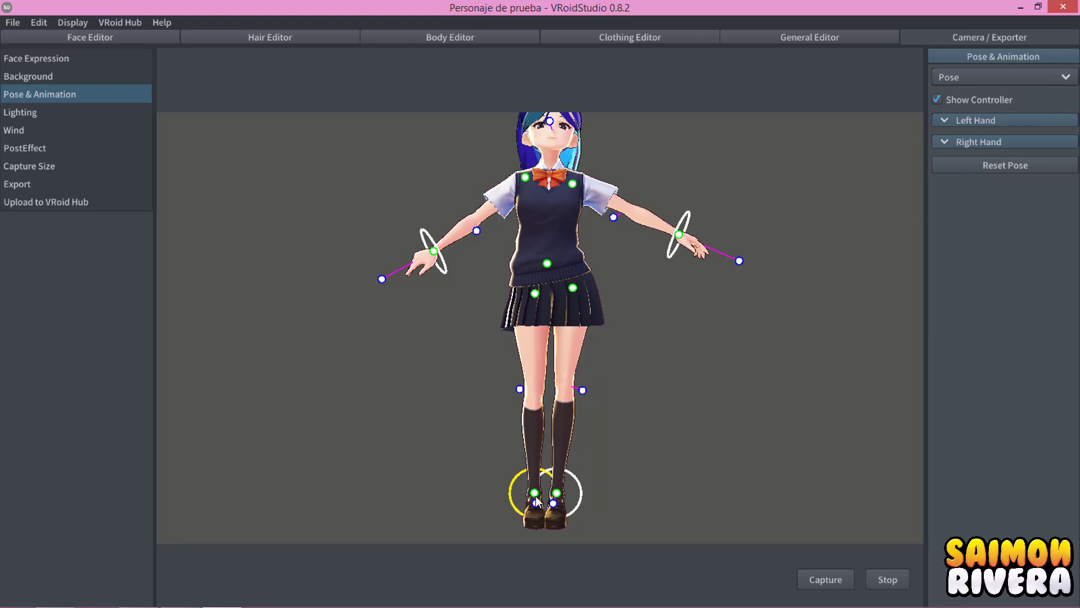
left_click_drag(537, 501, 524, 385)
mouse_move(523, 398)
right_mouse_down()
mouse_move(568, 442)
mouse_move(571, 426)
right_mouse_up()
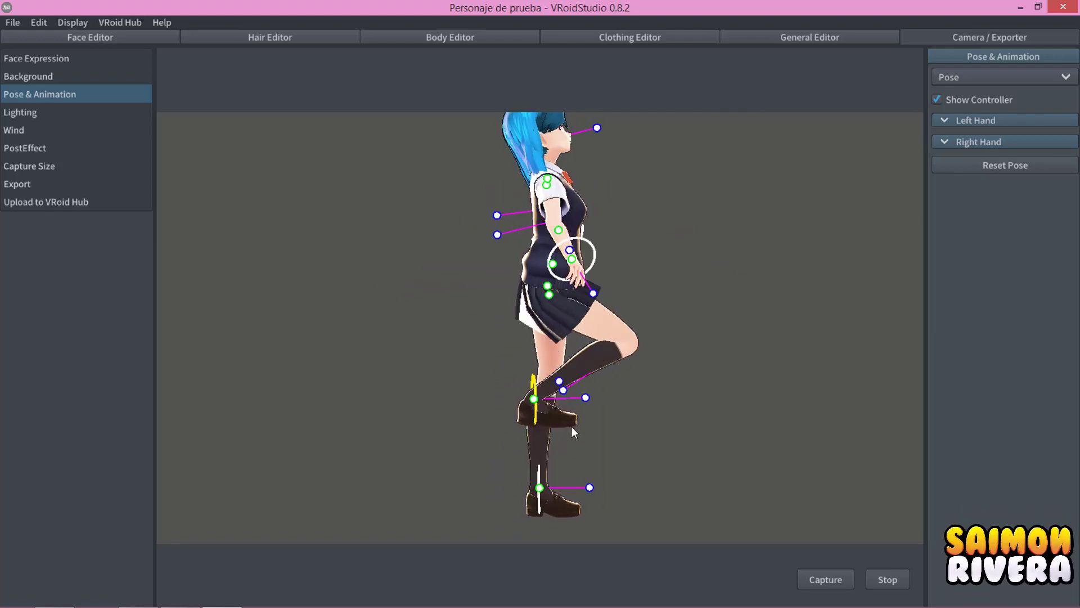
left_click_drag(585, 416, 538, 458)
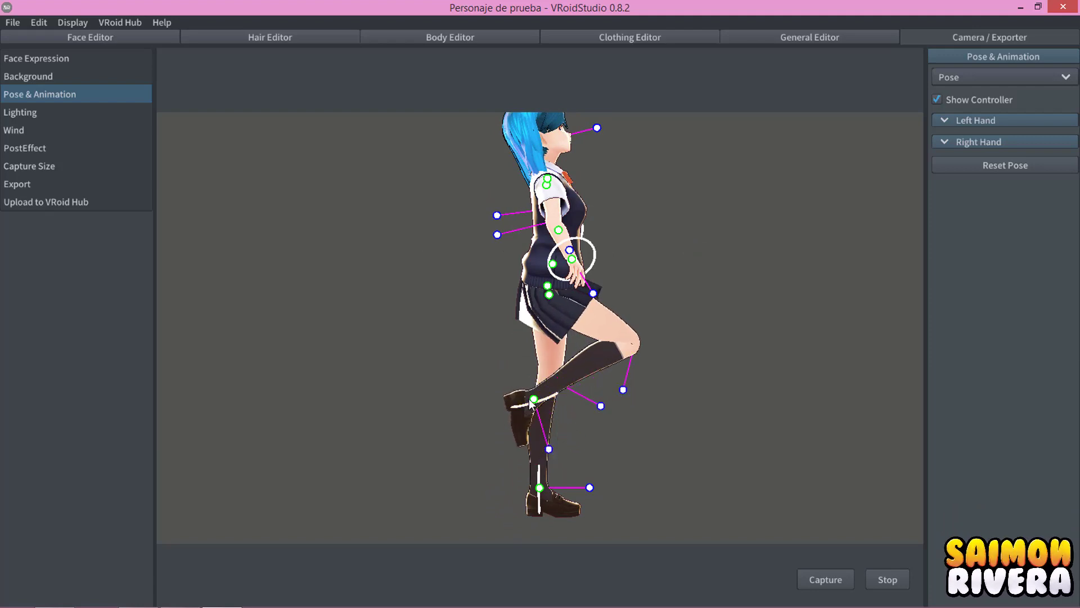
left_click_drag(576, 414, 522, 419)
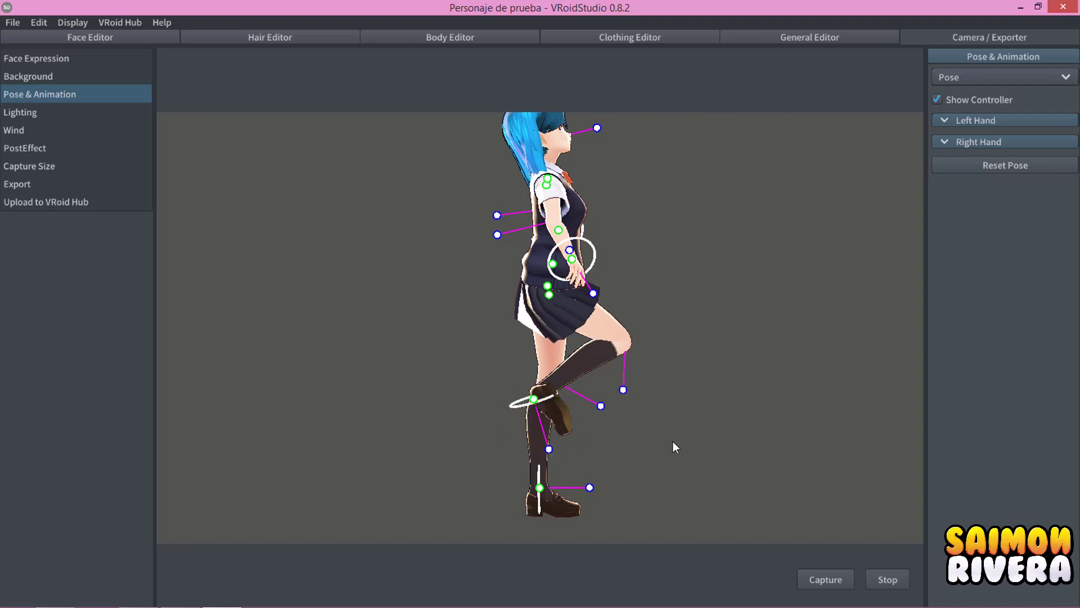
Swing the raised leg outward and back, turning the foot at the ankle.
right_click_drag(673, 441, 550, 431)
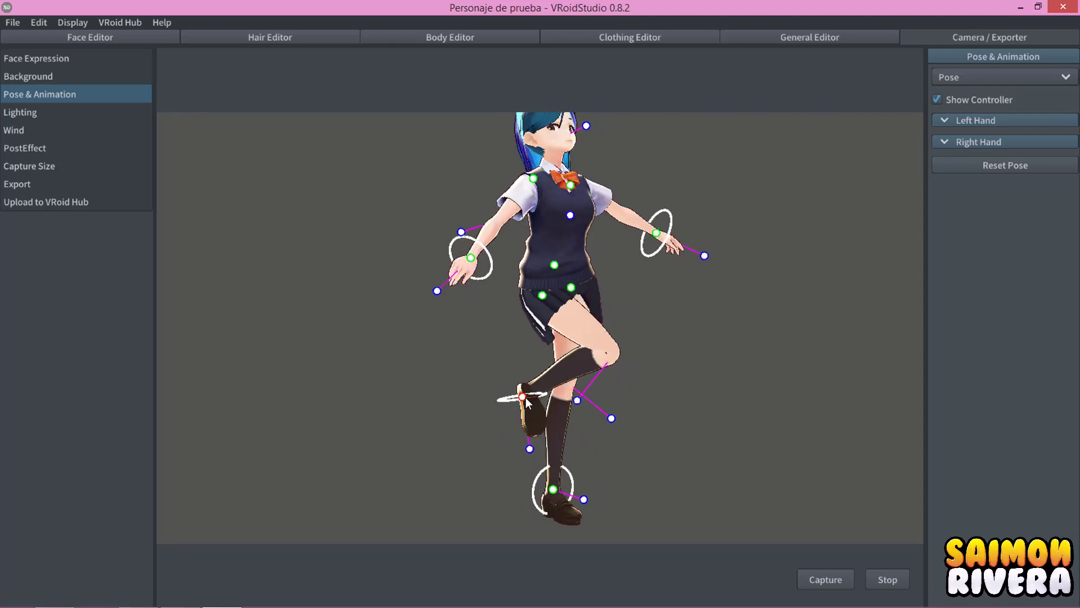
left_click_drag(523, 398, 466, 449)
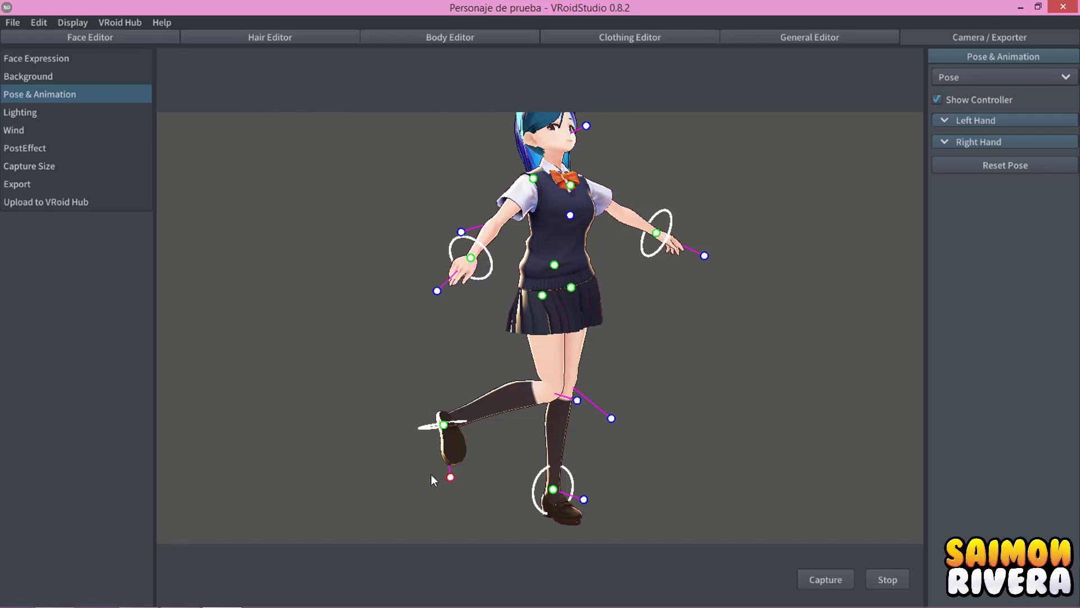
left_click_drag(421, 478, 409, 480)
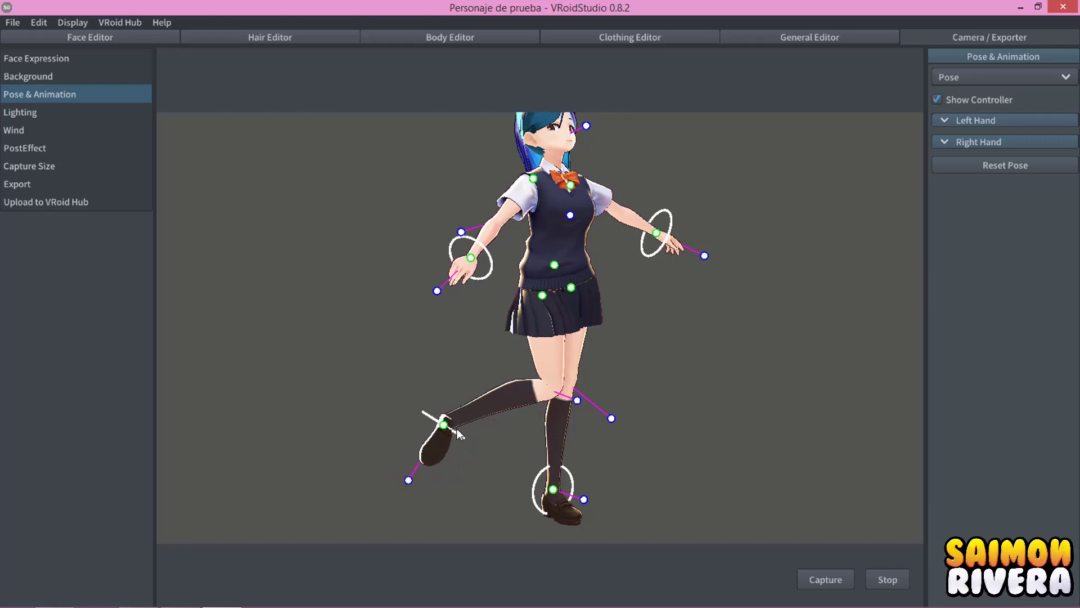
right_click_drag(627, 458, 546, 445)
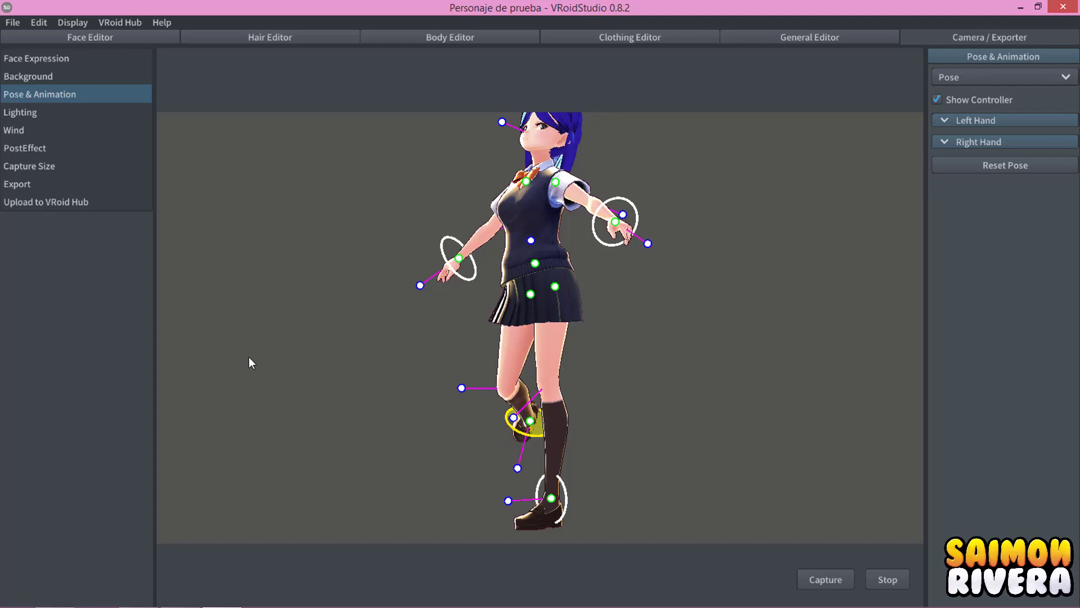
right_click_drag(670, 417, 503, 432)
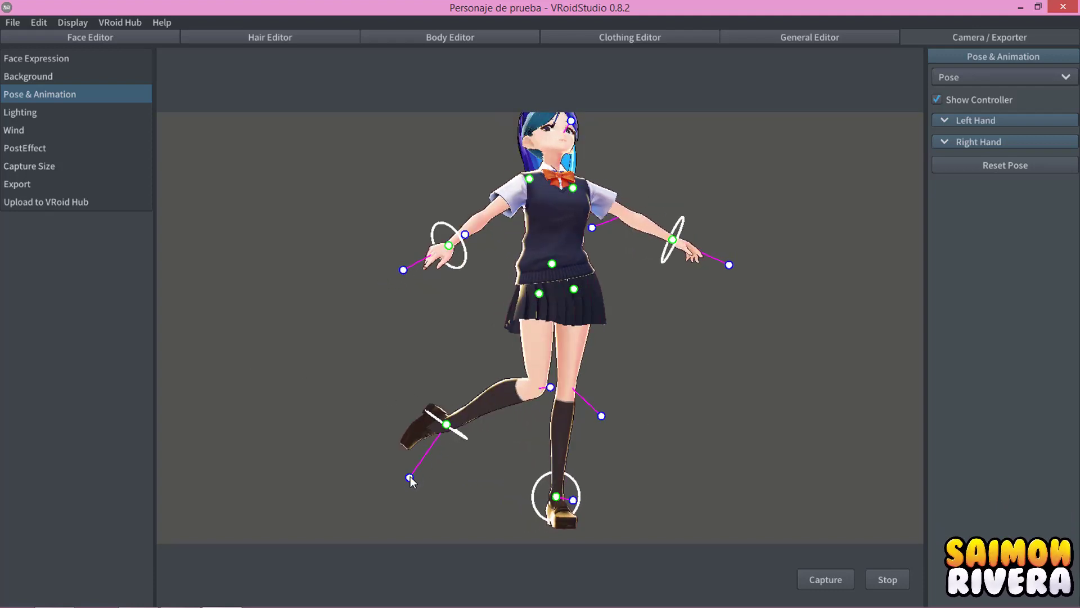
left_click_drag(410, 478, 510, 487)
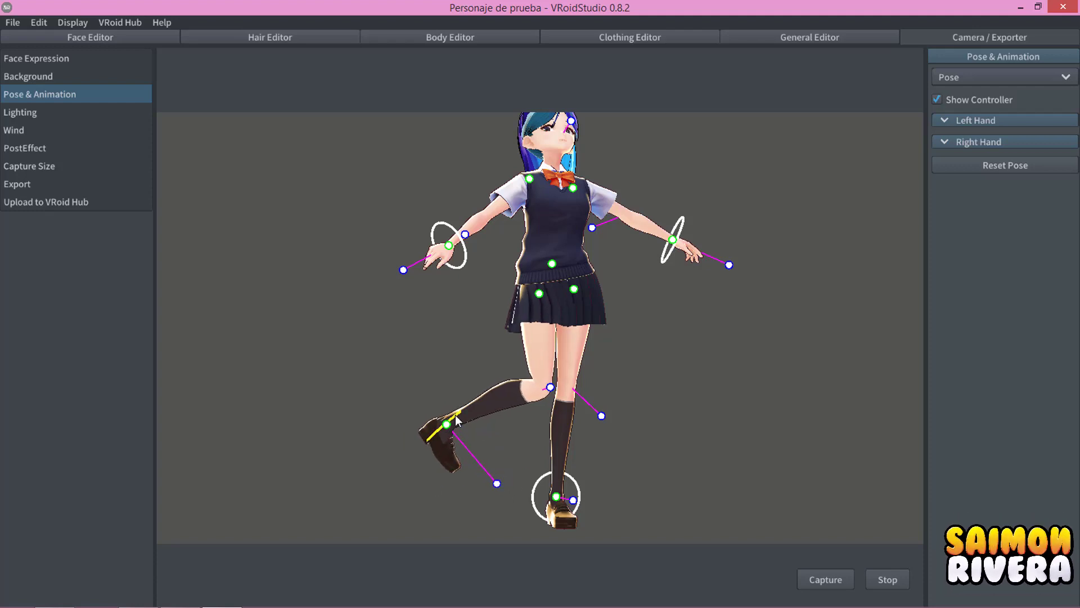
left_click_drag(457, 421, 419, 433)
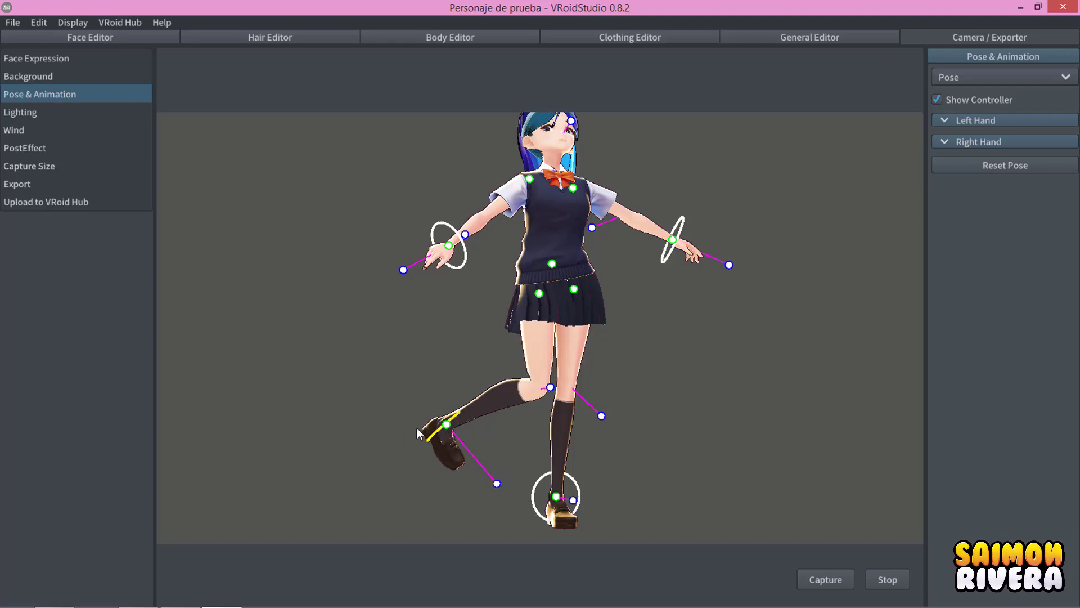
Reset the pose, expand Left Hand, and vary its gesture strength and angle.
left_click(1030, 168)
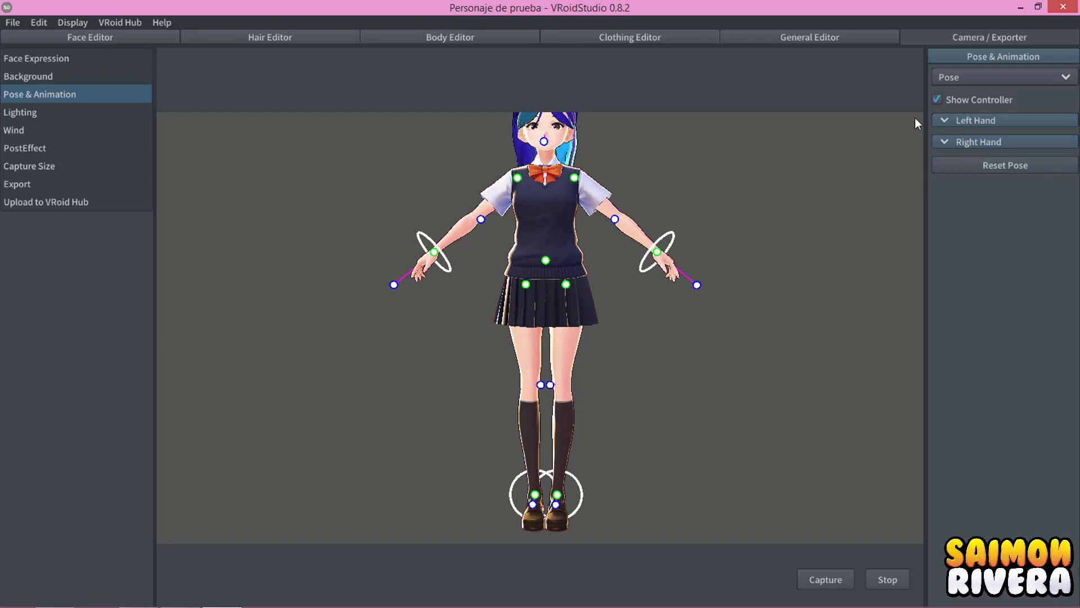
left_click(945, 122)
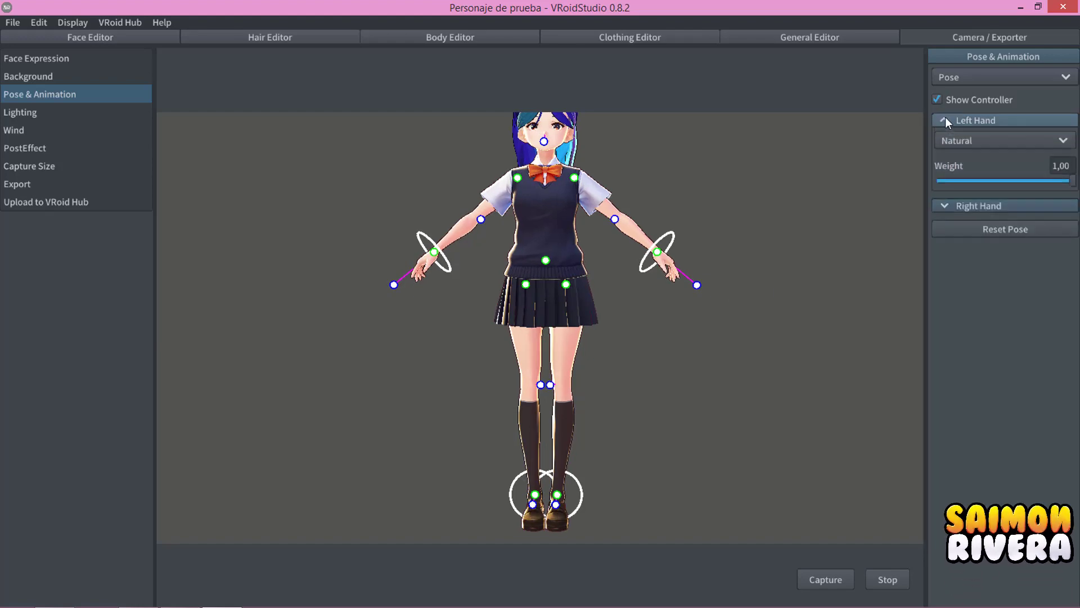
left_click(1069, 181)
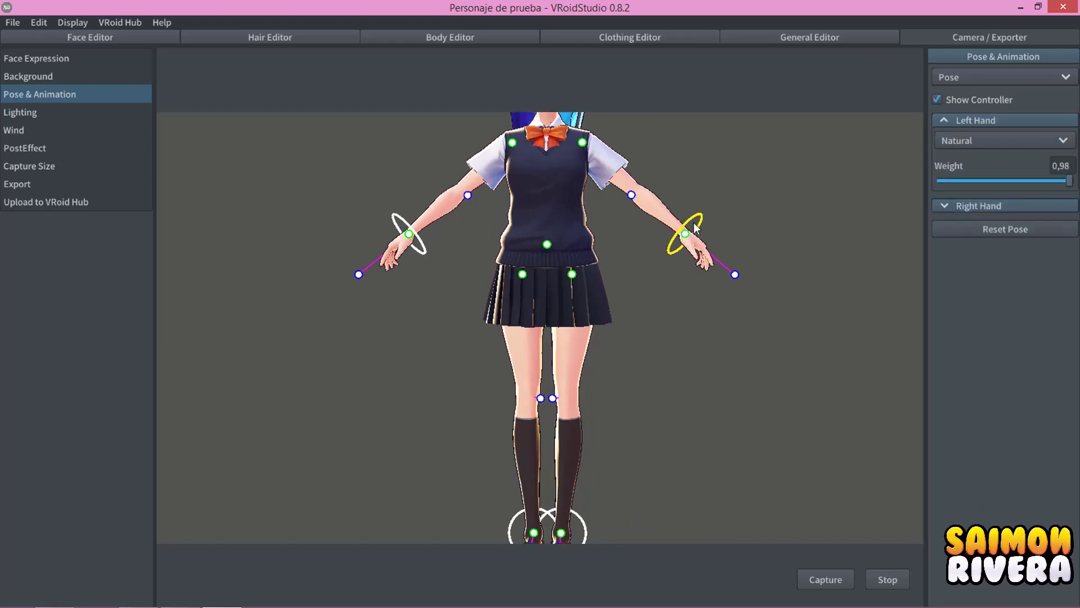
scroll(725, 334, "up", 5)
scroll(726, 334, "up", 3)
scroll(742, 348, "up", 3)
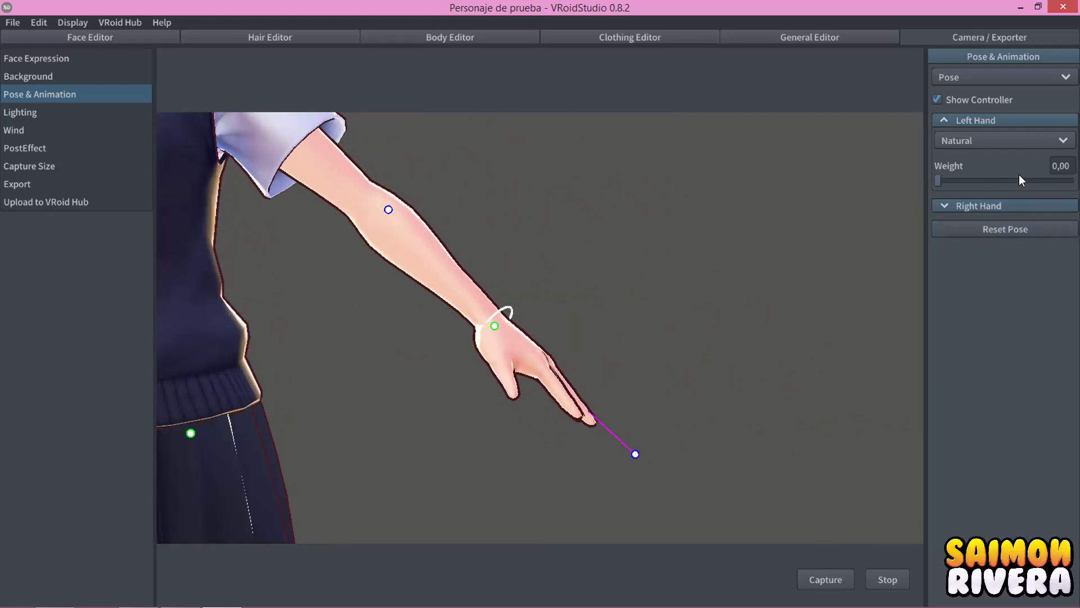
mouse_move(1068, 181)
left_mouse_down()
mouse_move(940, 182)
mouse_move(1057, 189)
left_mouse_up()
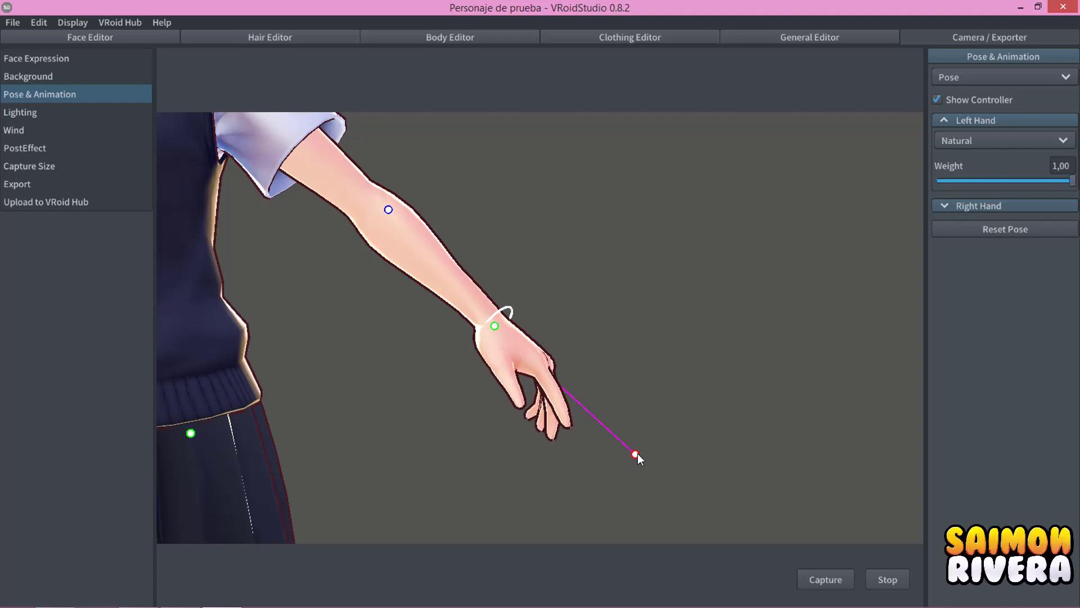
mouse_move(636, 455)
left_mouse_down()
mouse_move(657, 326)
mouse_move(590, 488)
left_mouse_up()
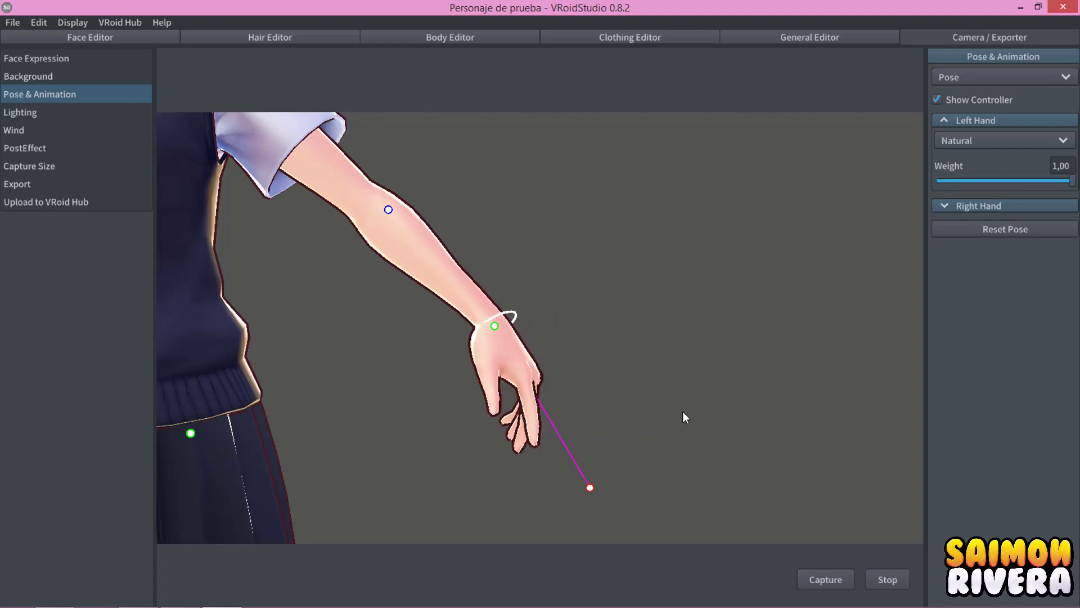
Try the Grip, Open, Thumbs Up and Victory Hand presets on the left hand.
left_click(977, 137)
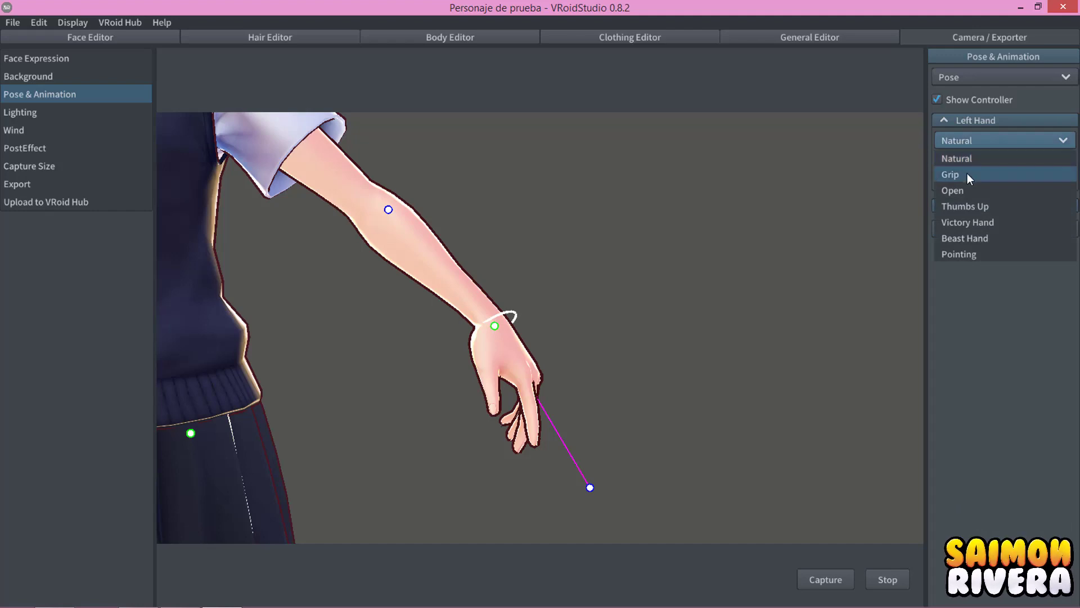
left_click(968, 175)
left_click(983, 147)
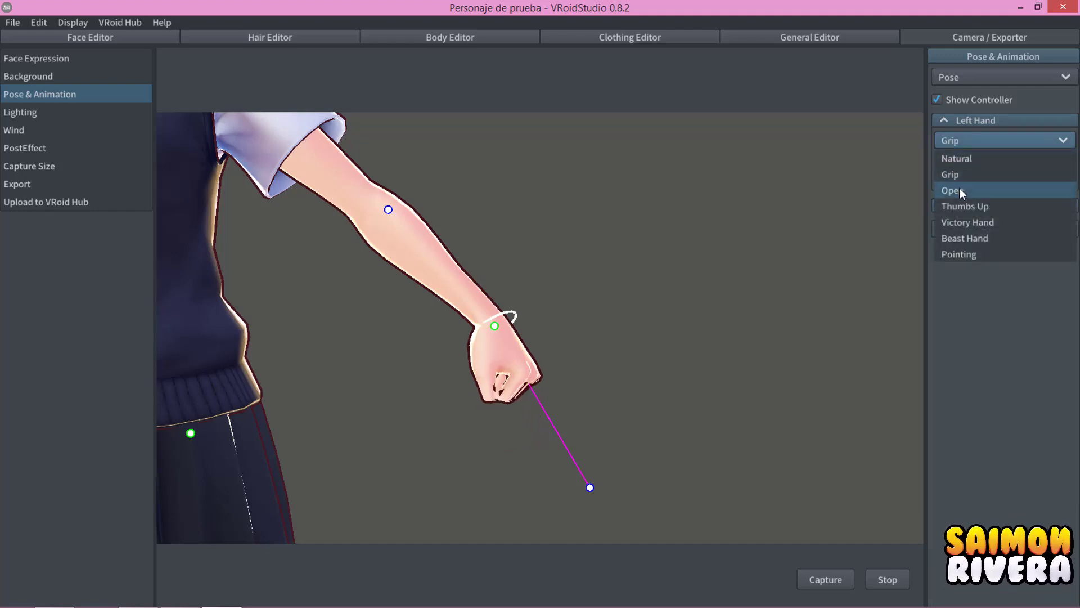
left_click(960, 190)
left_click(992, 145)
left_click(967, 204)
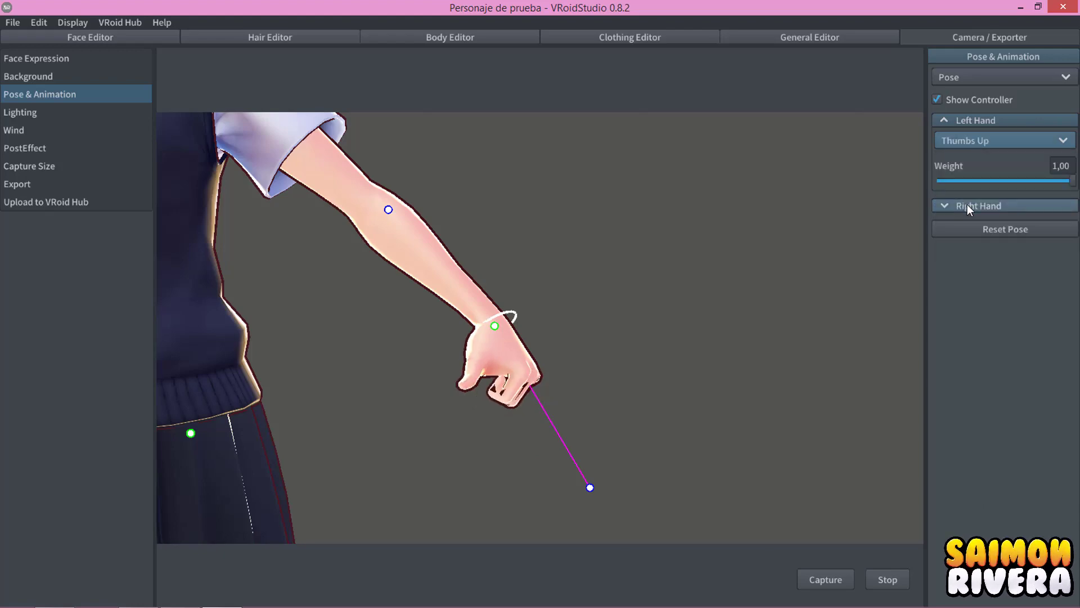
left_click(987, 148)
left_click(971, 221)
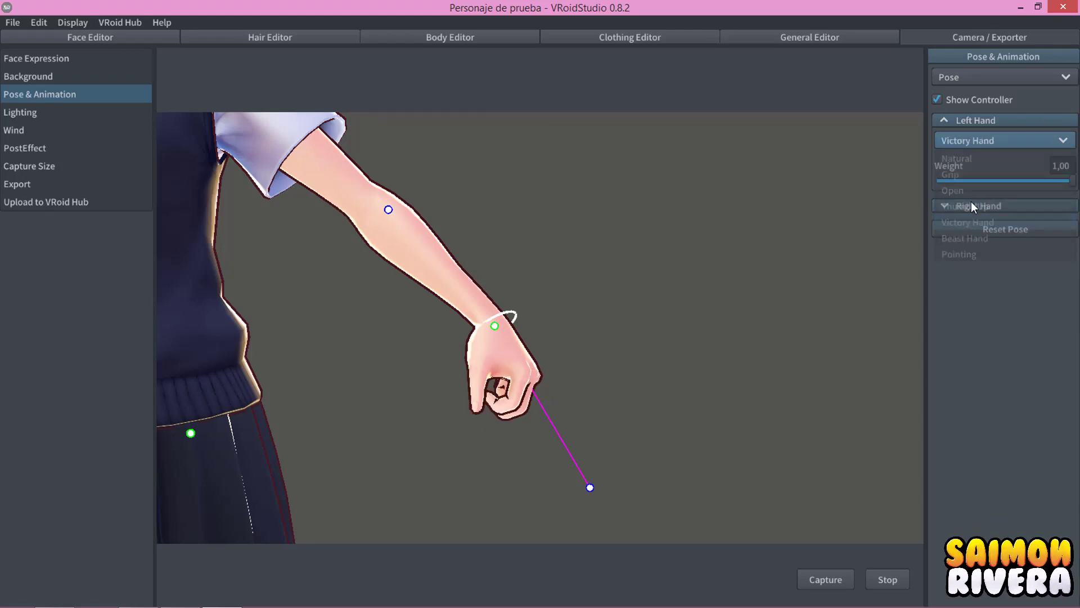
Apply the Beast Hand claw preset and inspect it from several angles.
mouse_move(739, 353)
right_mouse_down()
mouse_move(701, 359)
mouse_move(732, 356)
right_mouse_up()
mouse_move(1072, 181)
left_mouse_down()
mouse_move(967, 182)
mouse_move(1073, 181)
left_mouse_up()
left_click(987, 144)
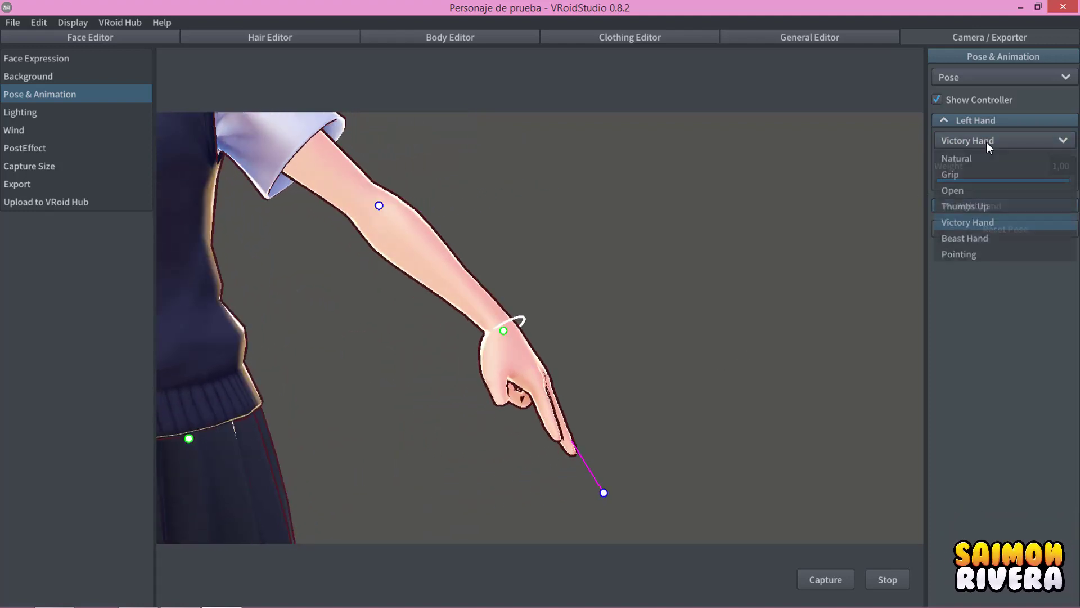
left_click(964, 238)
right_click_drag(659, 357, 620, 349)
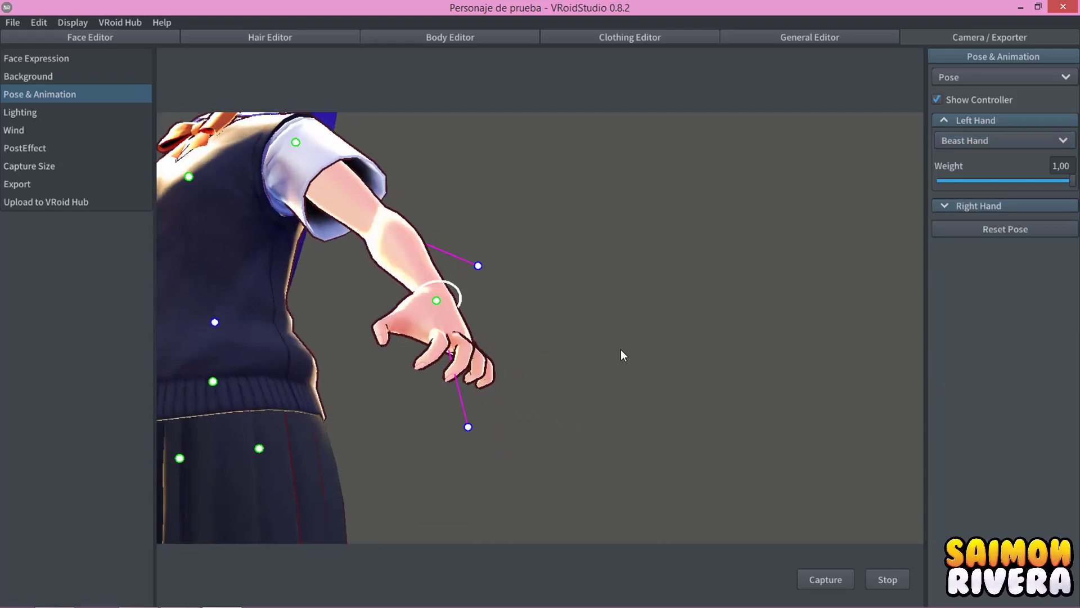
scroll(621, 350, "down", 3)
mouse_move(1073, 182)
left_mouse_down()
mouse_move(1061, 187)
mouse_move(1073, 182)
left_mouse_up()
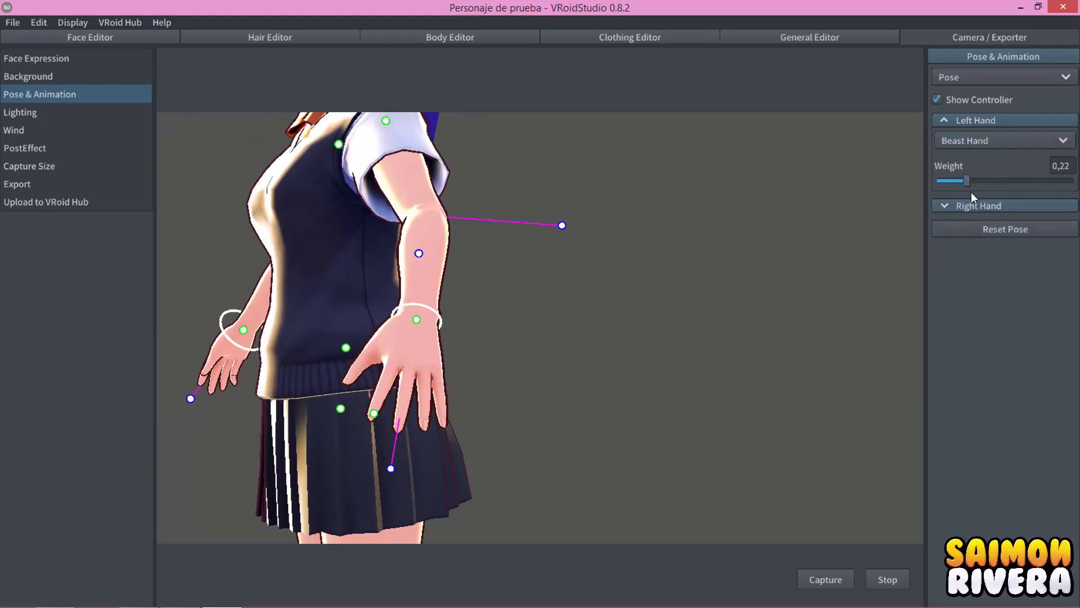
scroll(597, 335, "up", 3)
mouse_move(637, 341)
right_mouse_down()
mouse_move(585, 339)
mouse_move(703, 328)
right_mouse_up()
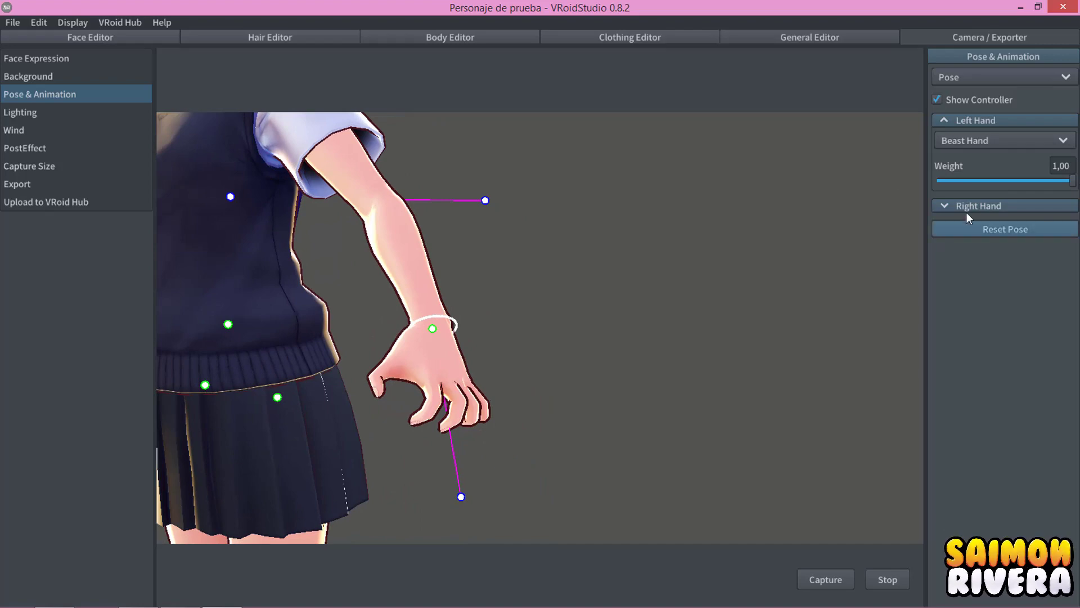
scroll(566, 295, "down", 2)
scroll(579, 304, "down", 1)
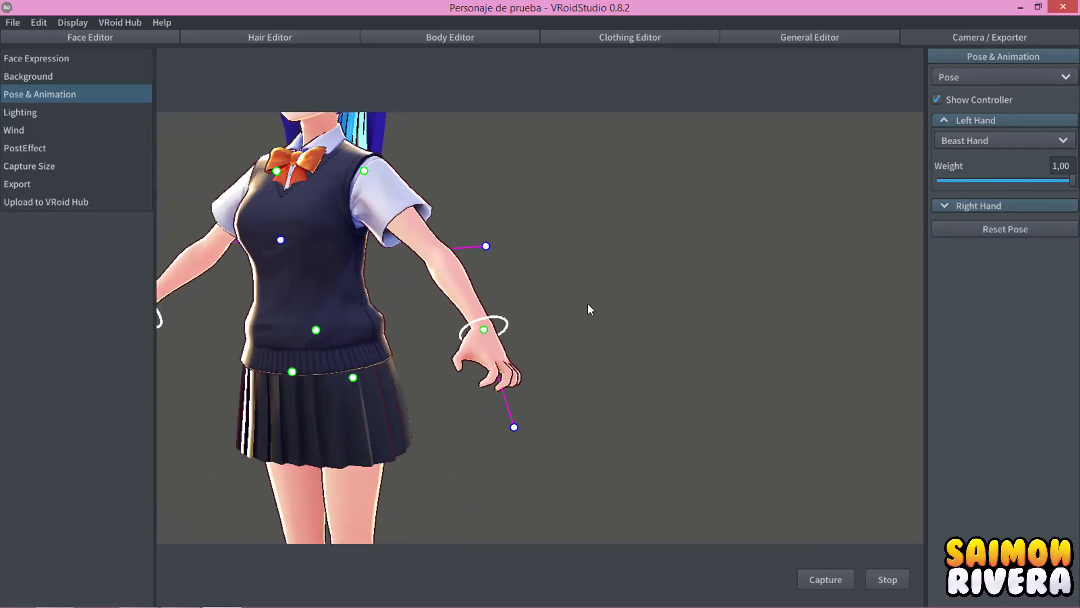
right_click_drag(588, 309, 675, 303)
mouse_move(1071, 181)
left_mouse_down()
mouse_move(979, 181)
mouse_move(1072, 181)
left_mouse_up()
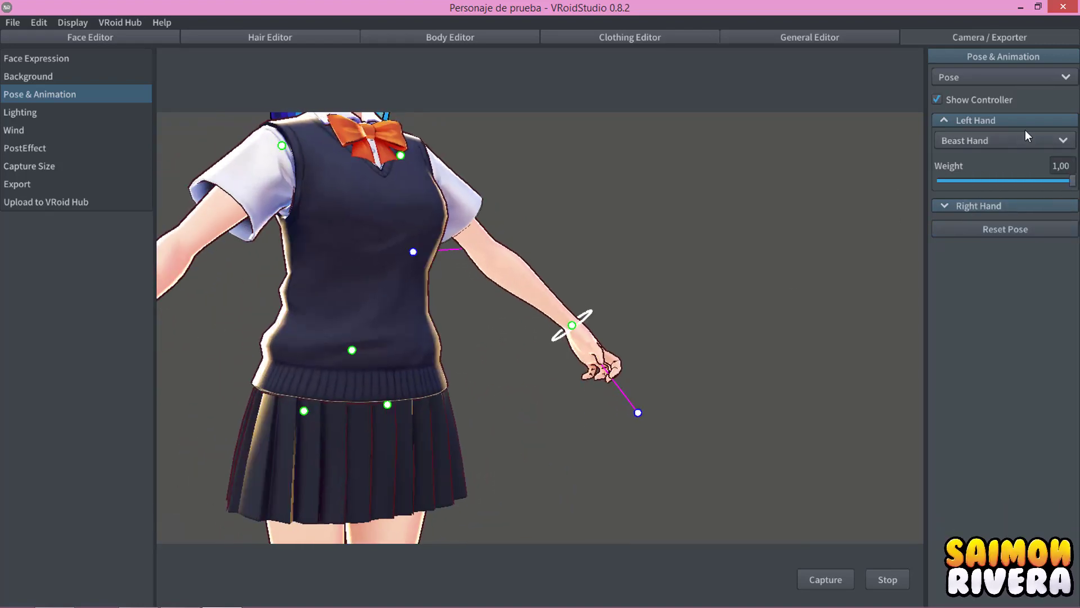
Try Pointing and Grip, then set the left hand to Natural and collapse it.
left_click(1017, 140)
left_click(970, 253)
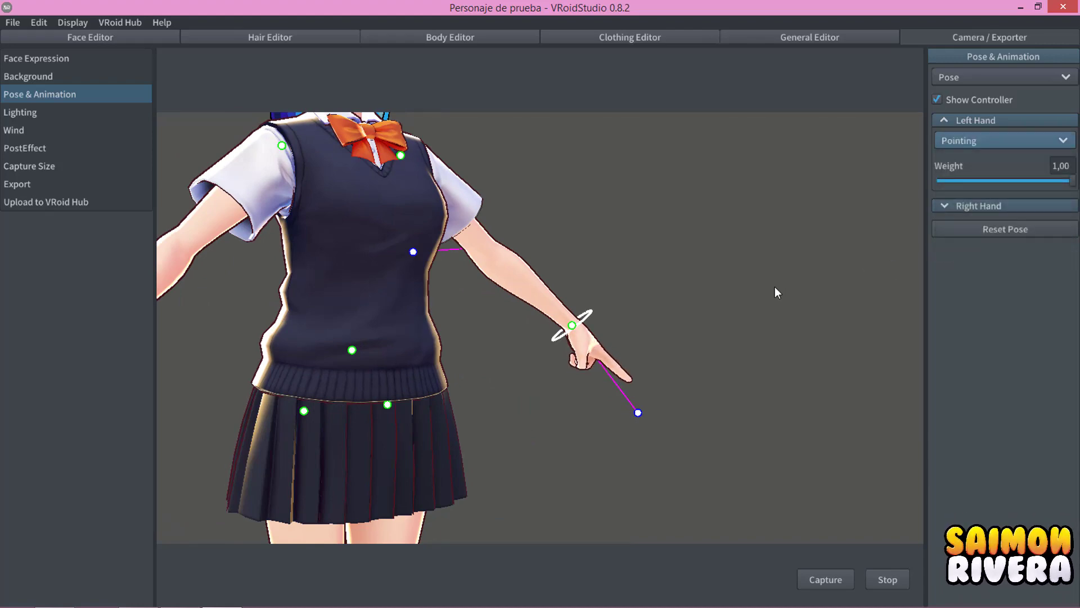
right_click_drag(775, 286, 730, 298)
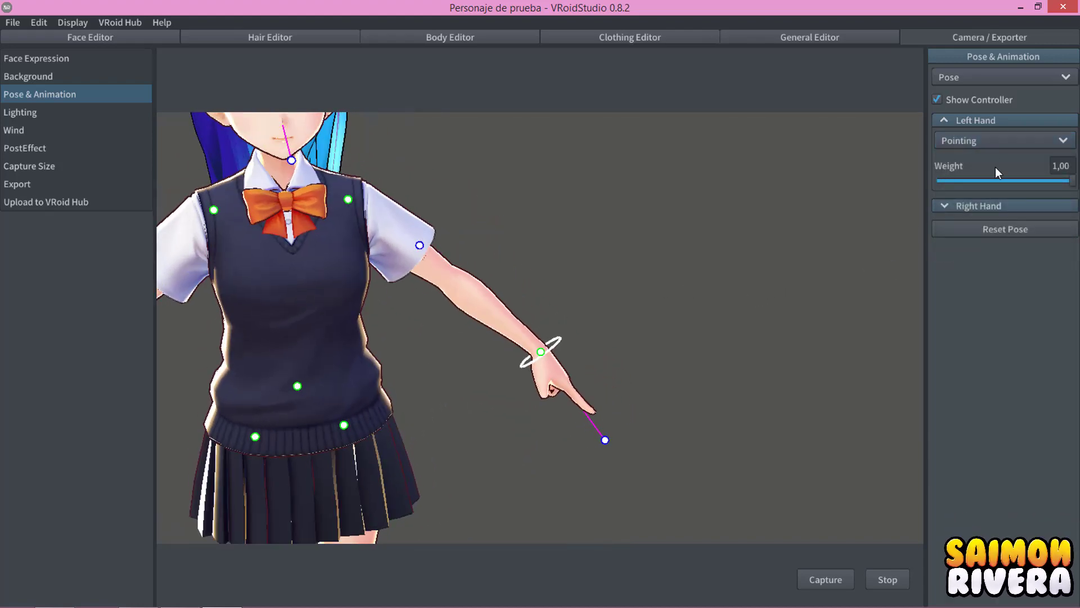
left_click(996, 142)
left_click(981, 173)
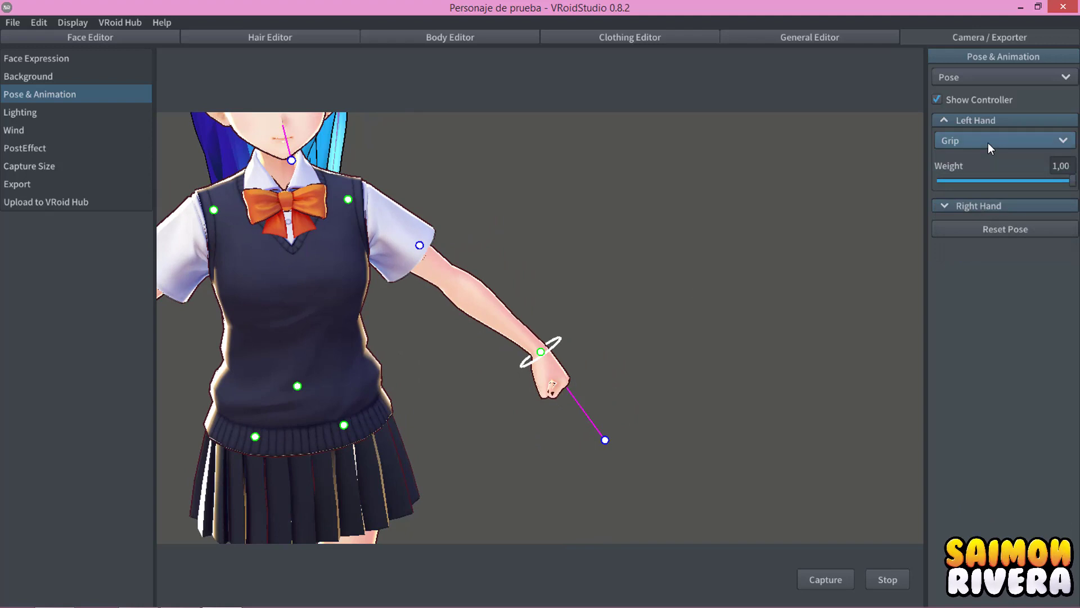
left_click(989, 144)
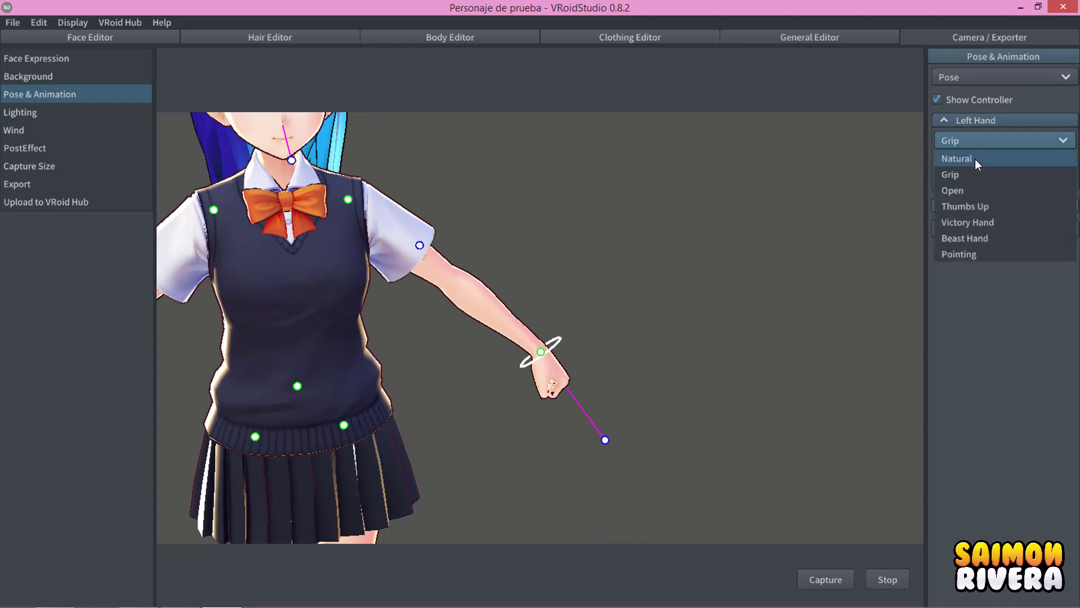
left_click(966, 121)
left_click(974, 78)
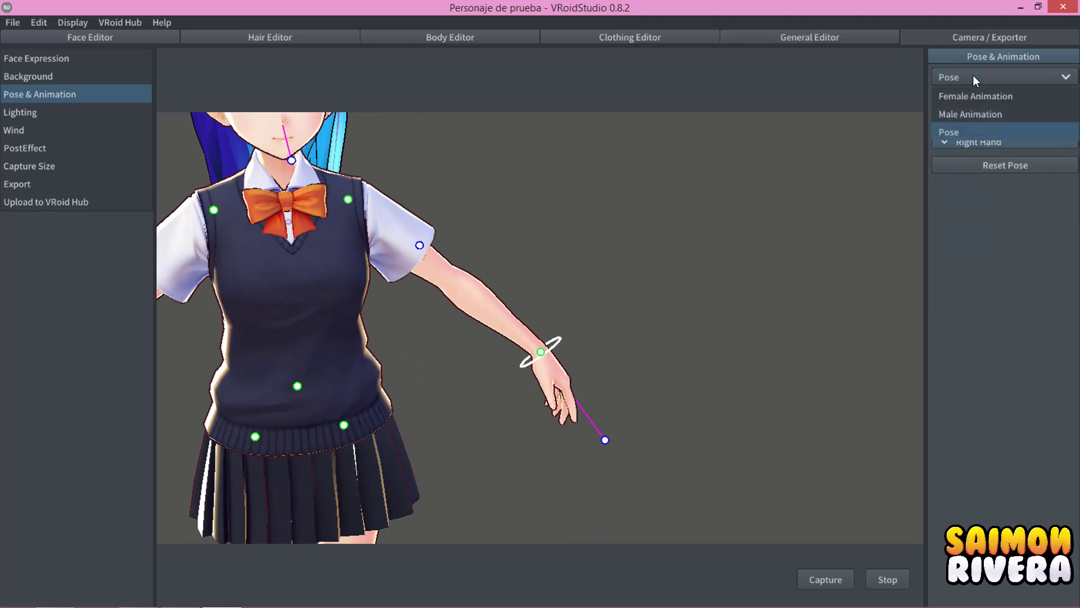
left_click(960, 133)
left_click(936, 100)
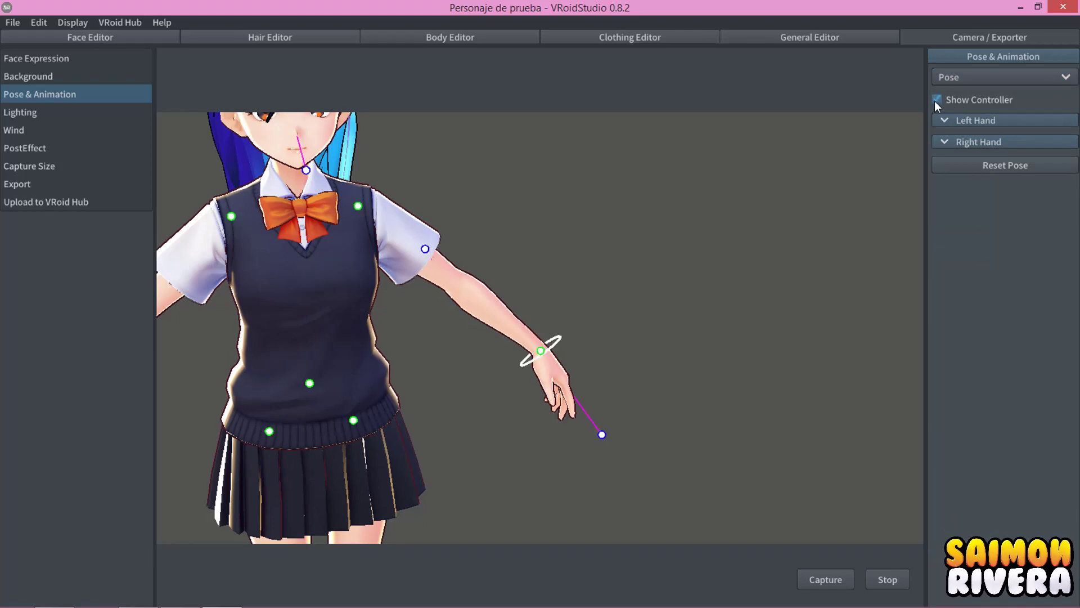
left_click(936, 100)
scroll(661, 217, "down", 2)
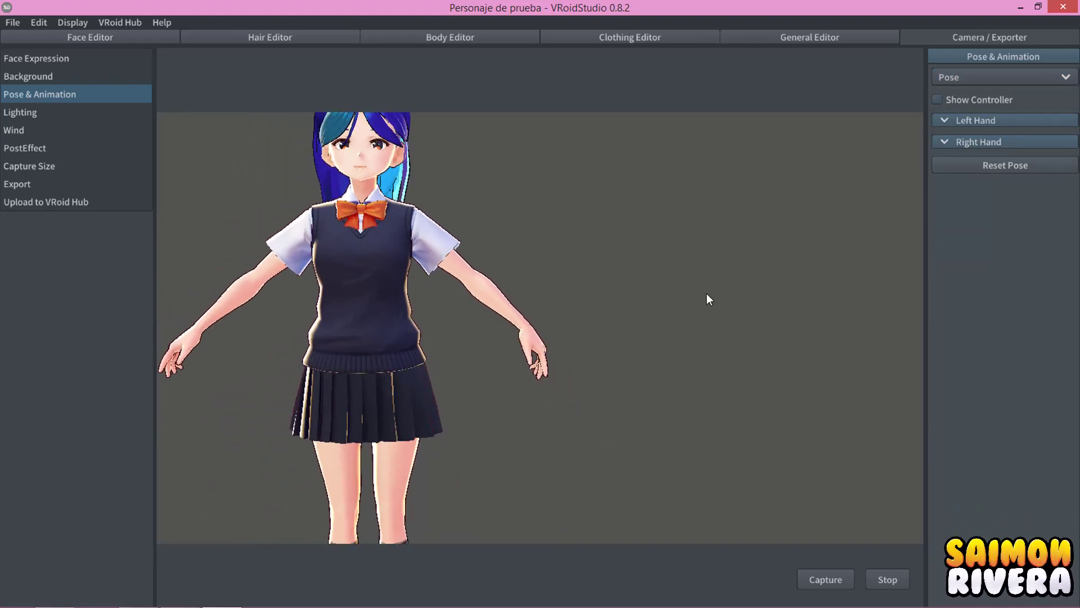
middle_click_drag(672, 299, 823, 302)
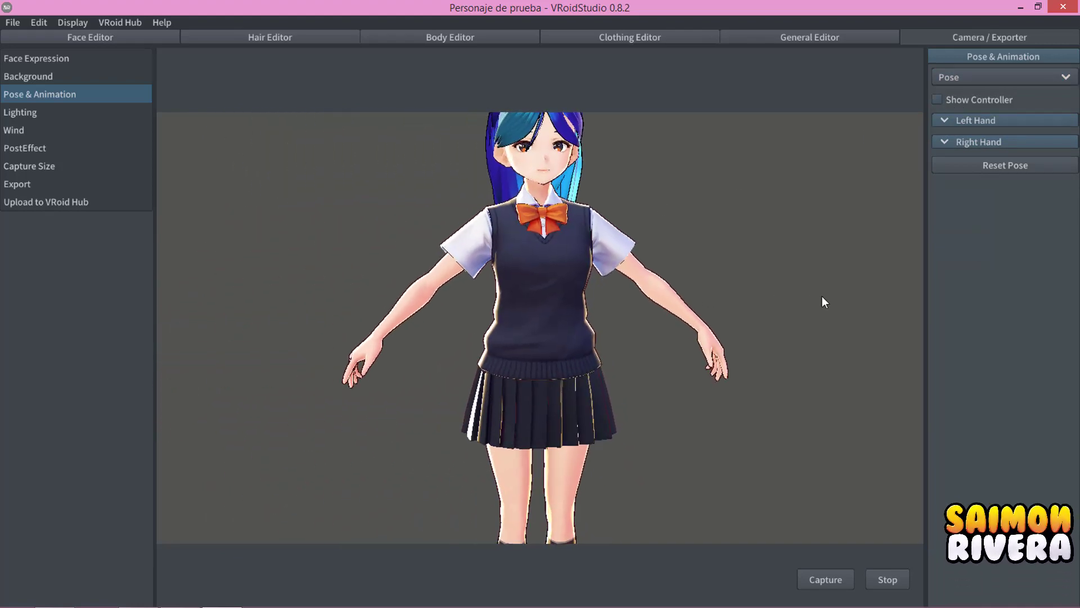
left_click(936, 100)
scroll(752, 301, "up", 1)
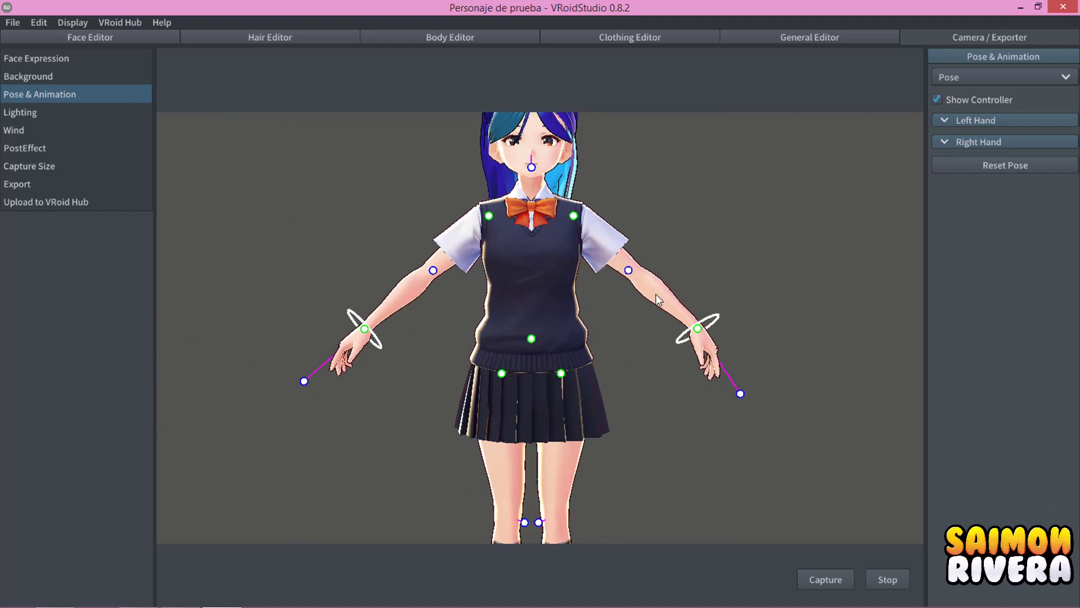
scroll(560, 239, "down", 2)
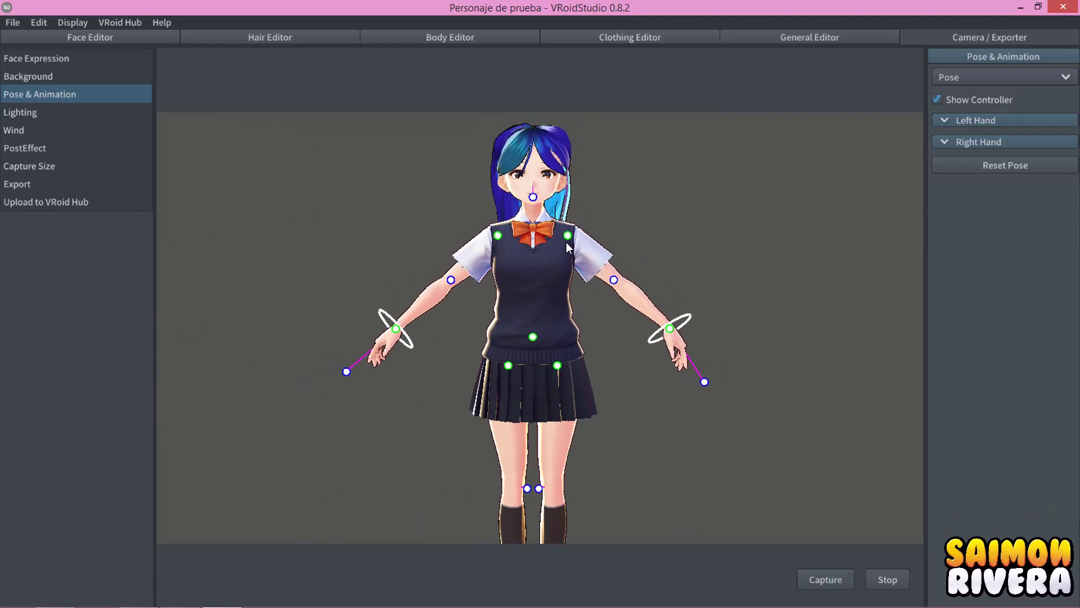
scroll(698, 293, "down", 1)
scroll(703, 250, "down", 1)
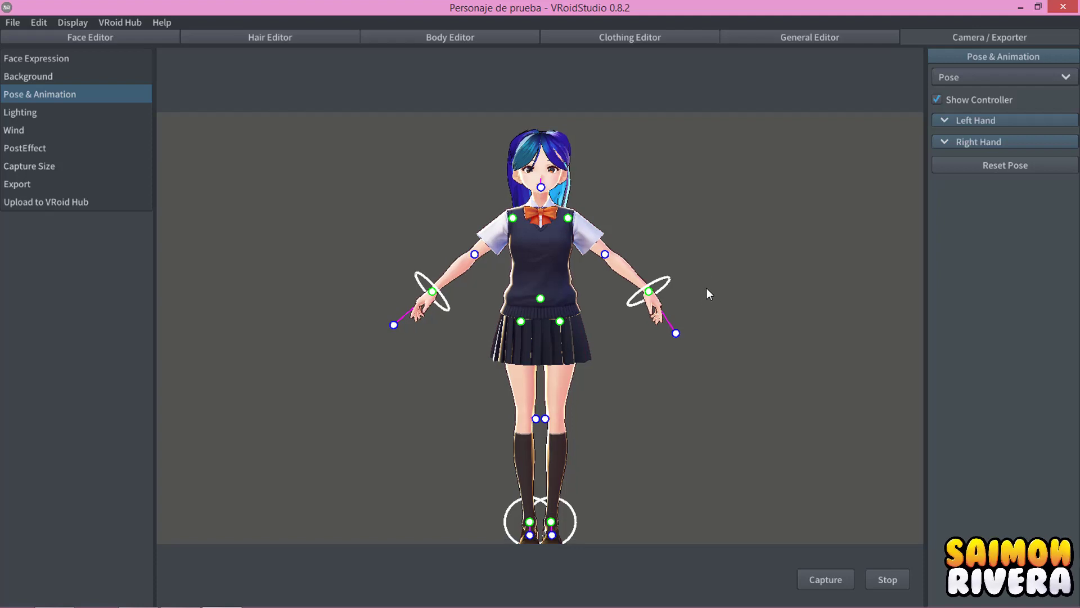
scroll(704, 282, "up", 2)
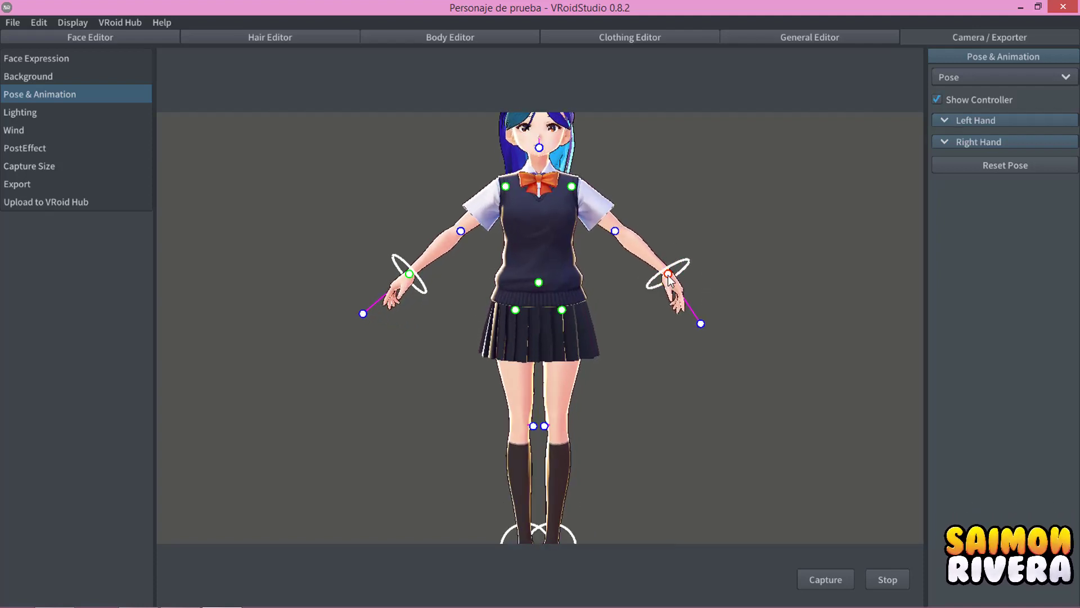
Bring the right arm down and rest the right hand on the waist.
left_click_drag(669, 276, 585, 283)
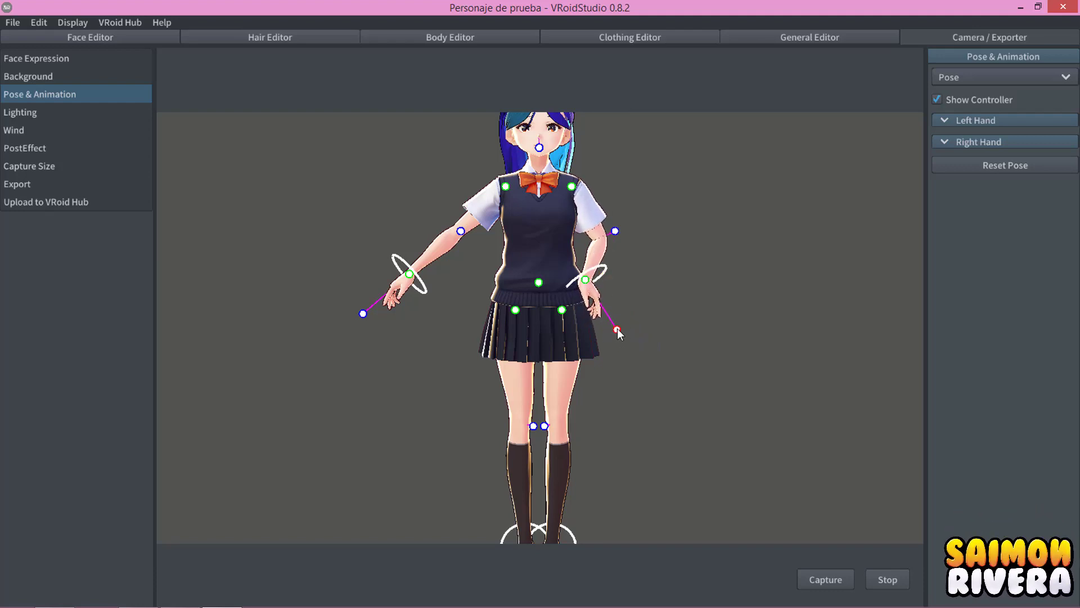
right_click_drag(617, 332, 540, 296)
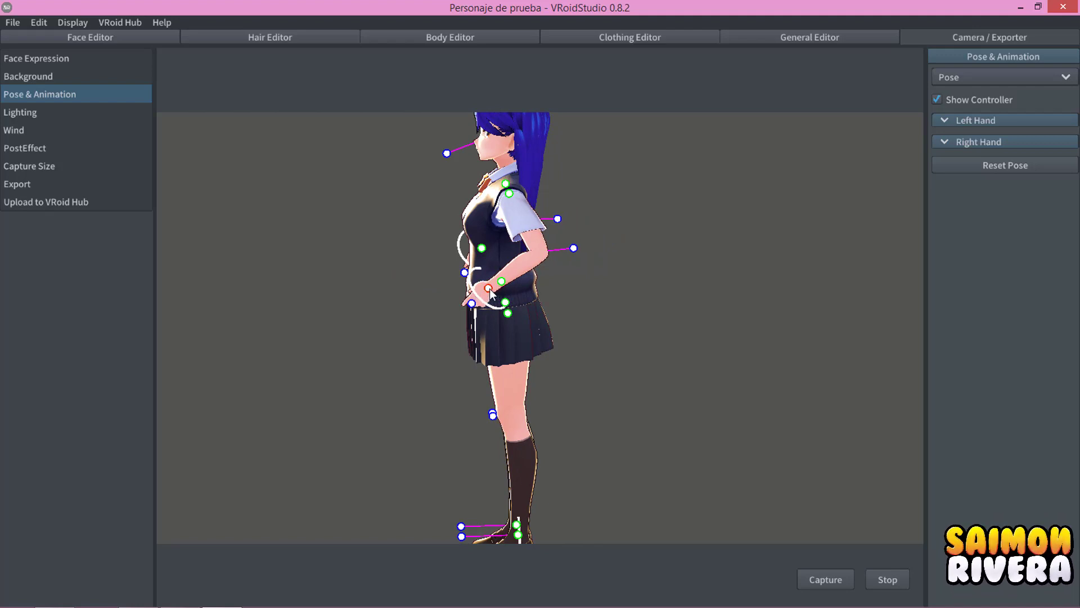
left_click_drag(489, 292, 523, 308)
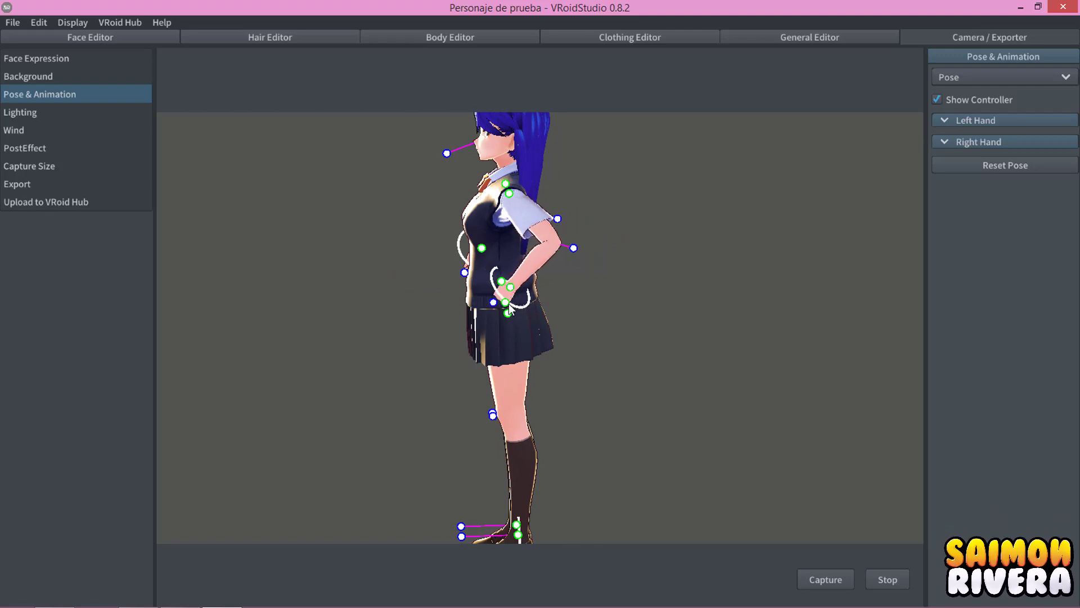
right_click_drag(606, 333, 649, 327)
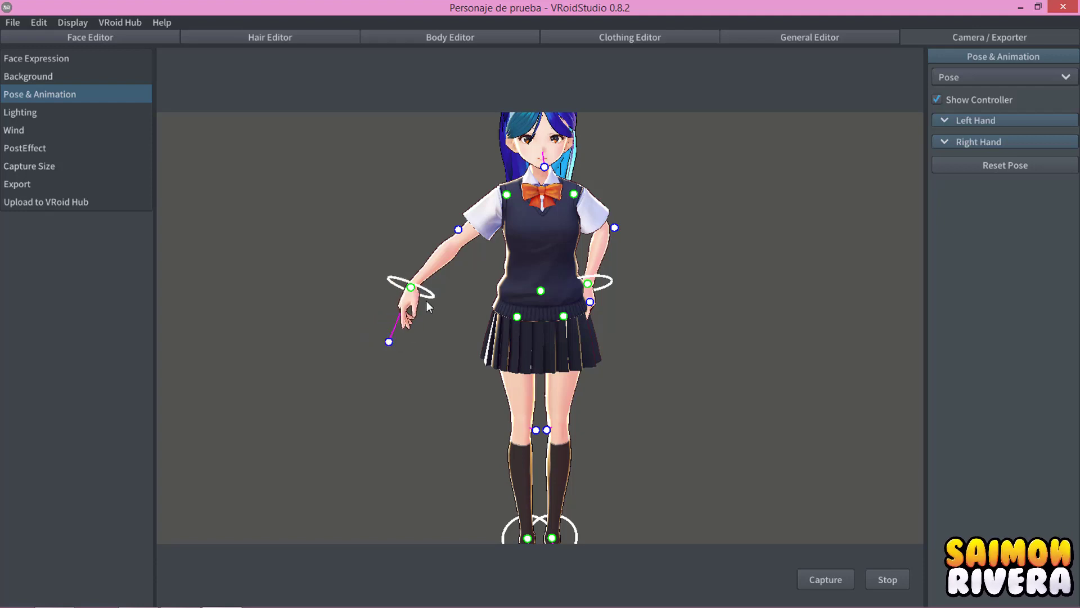
left_click_drag(411, 289, 477, 329)
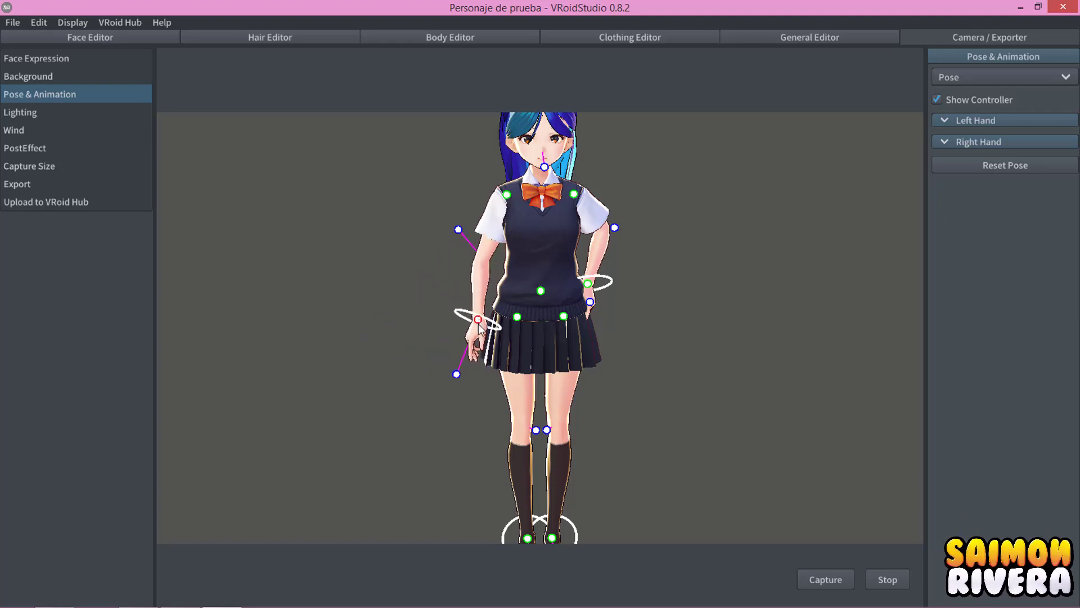
left_click_drag(456, 380, 478, 373)
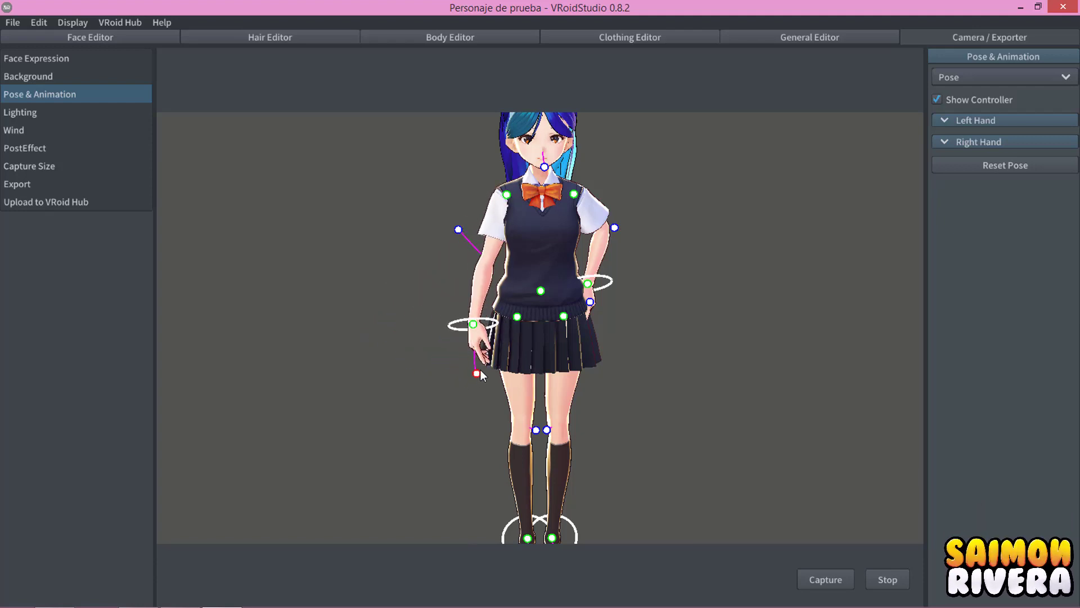
mouse_move(637, 397)
right_mouse_down()
mouse_move(701, 400)
mouse_move(680, 395)
right_mouse_up()
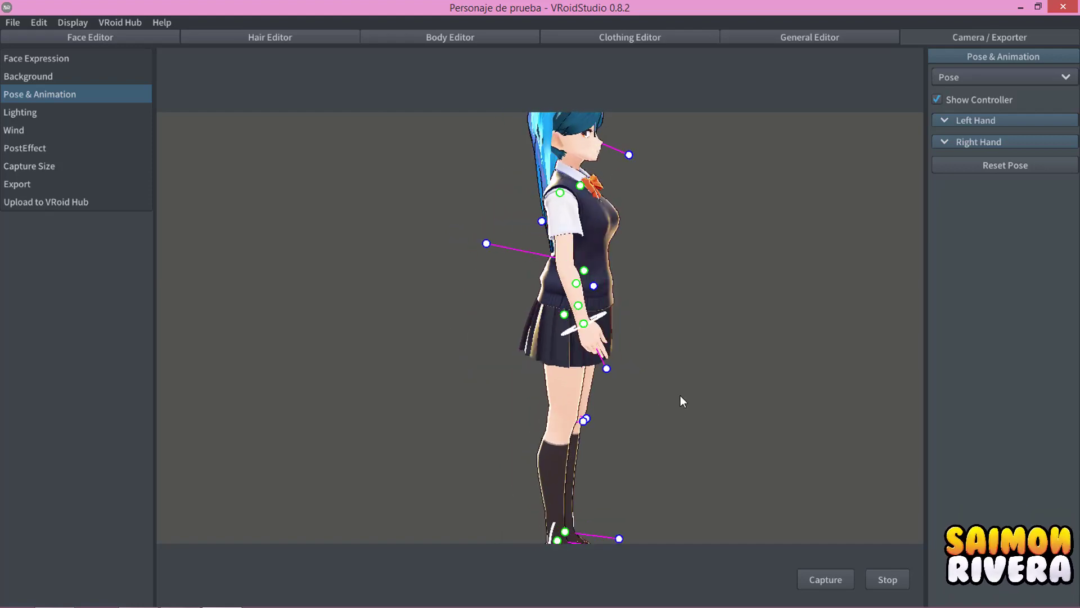
left_click_drag(585, 328, 558, 278)
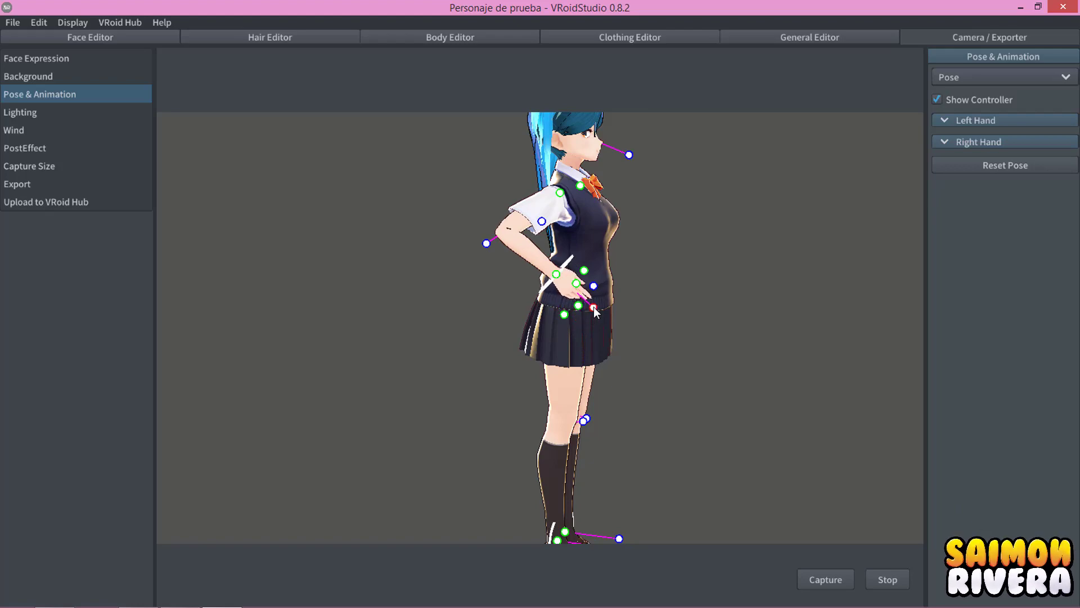
mouse_move(584, 317)
right_mouse_down()
mouse_move(660, 327)
mouse_move(647, 325)
right_mouse_up()
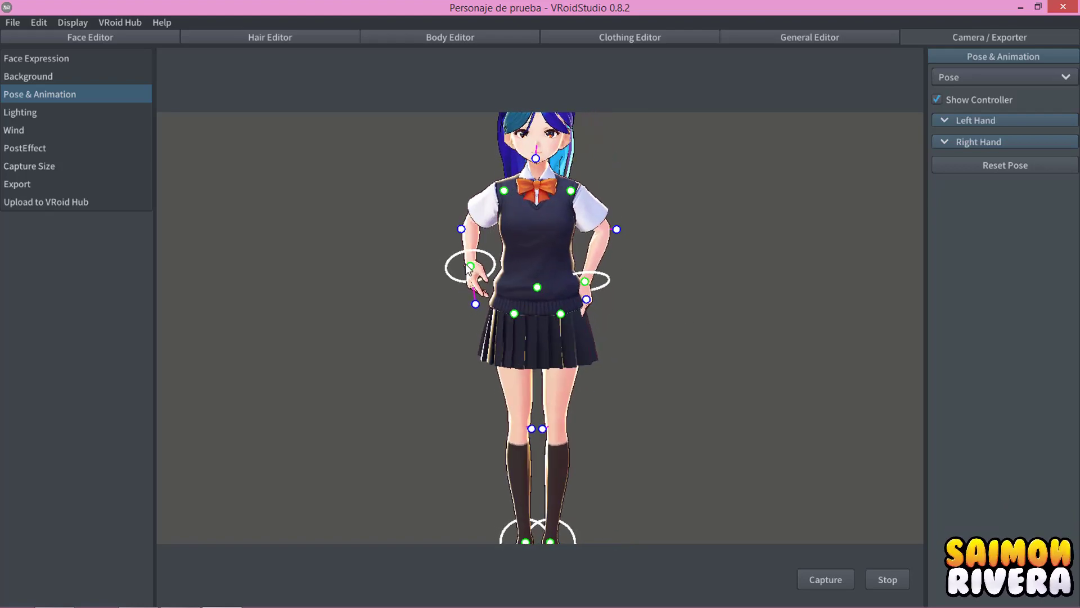
Place the left hand on the hip and check both arms from the side.
left_click_drag(479, 273, 493, 281)
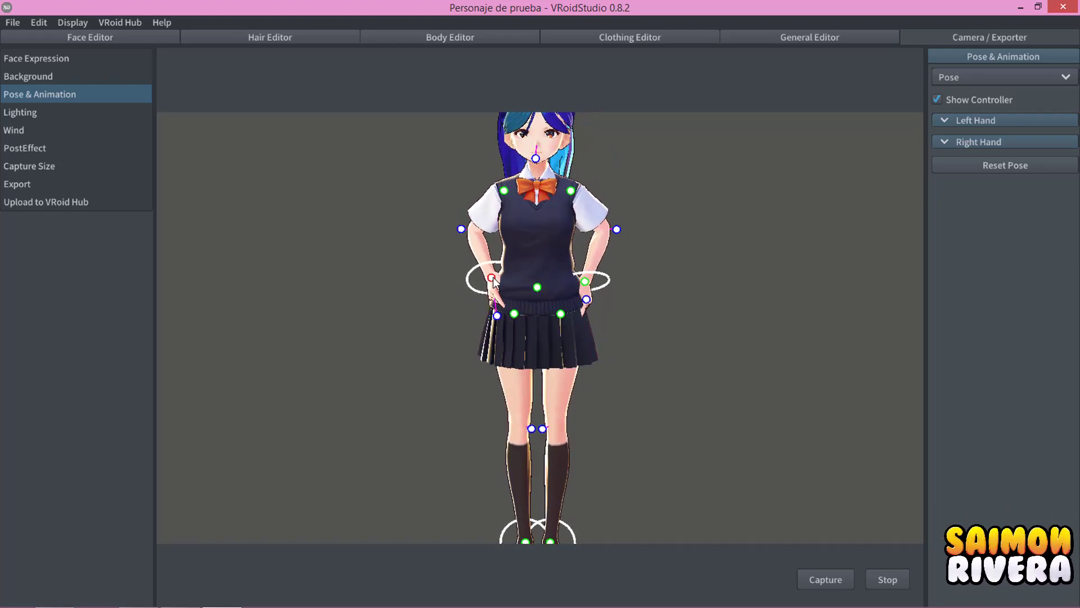
right_click_drag(700, 341, 704, 341)
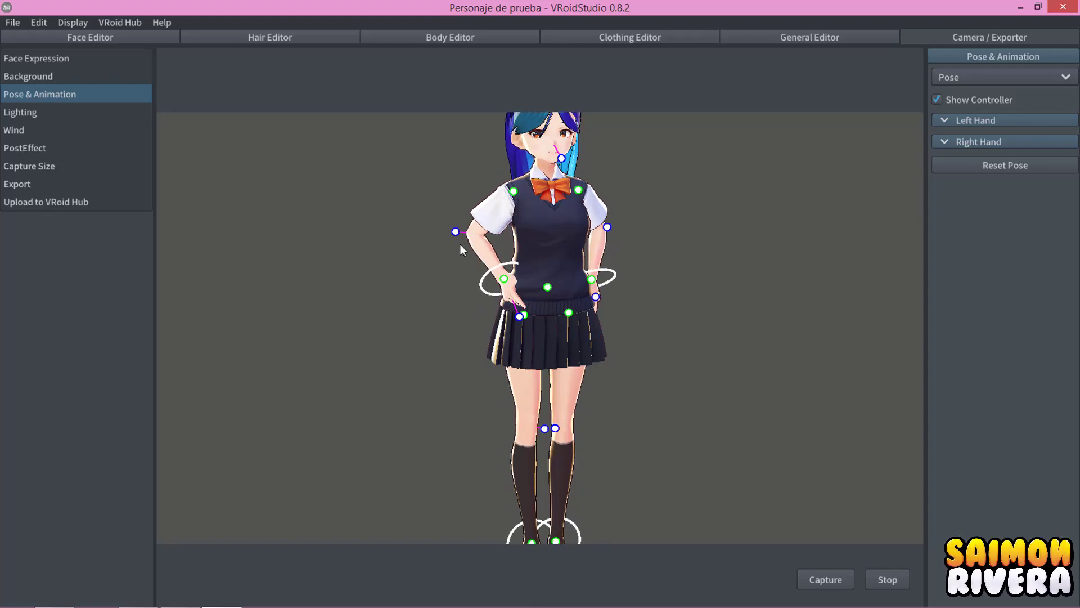
right_click_drag(461, 249, 782, 305)
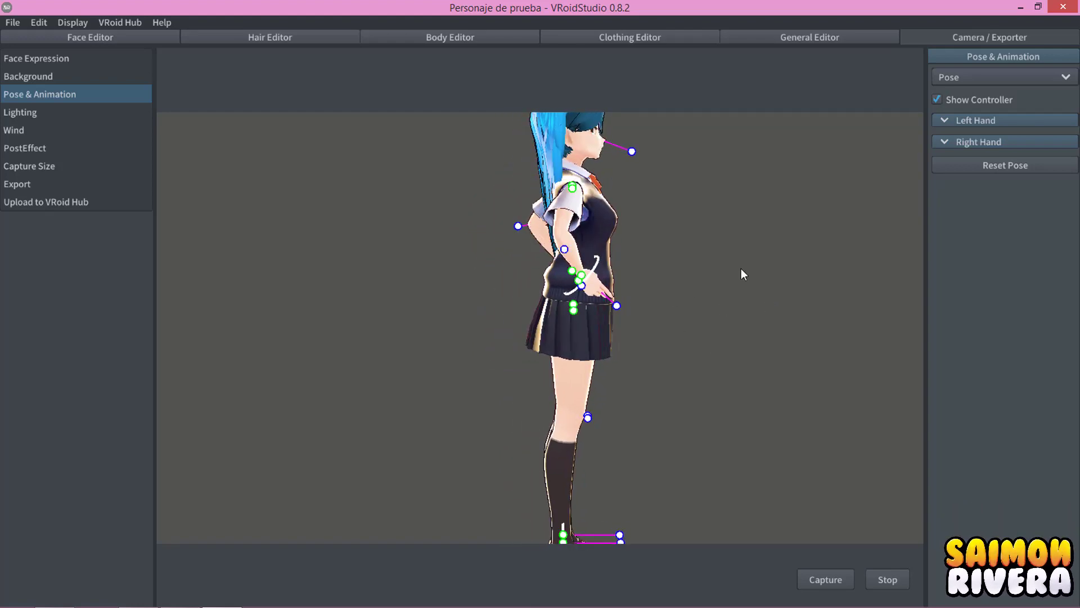
right_click_drag(741, 268, 673, 272)
Bend the right elbow outward, raise the shoulder and tilt the head.
left_click_drag(624, 231, 739, 223)
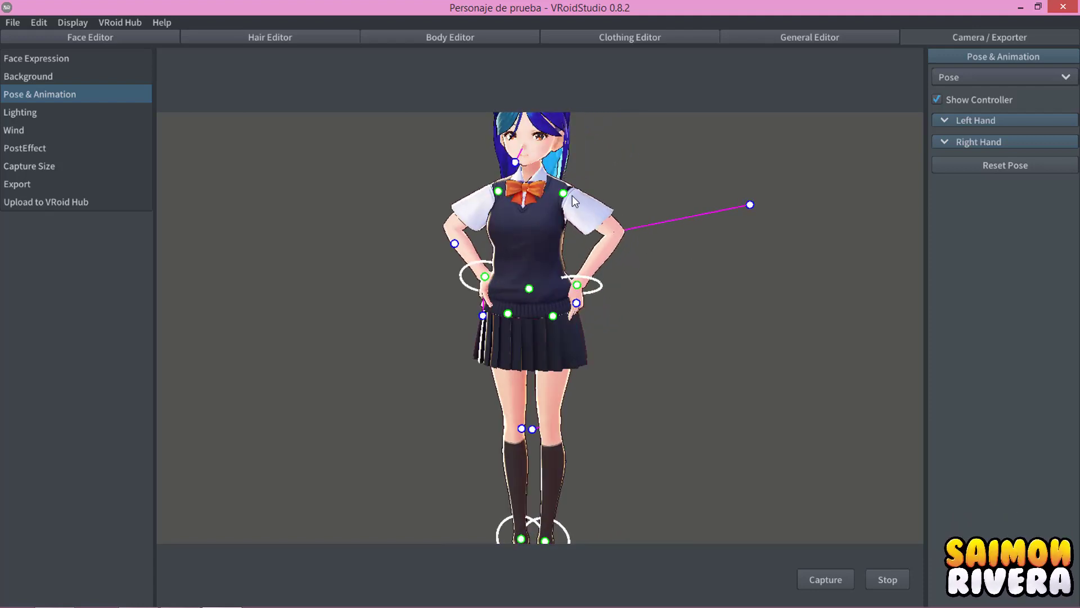
left_click_drag(564, 194, 565, 183)
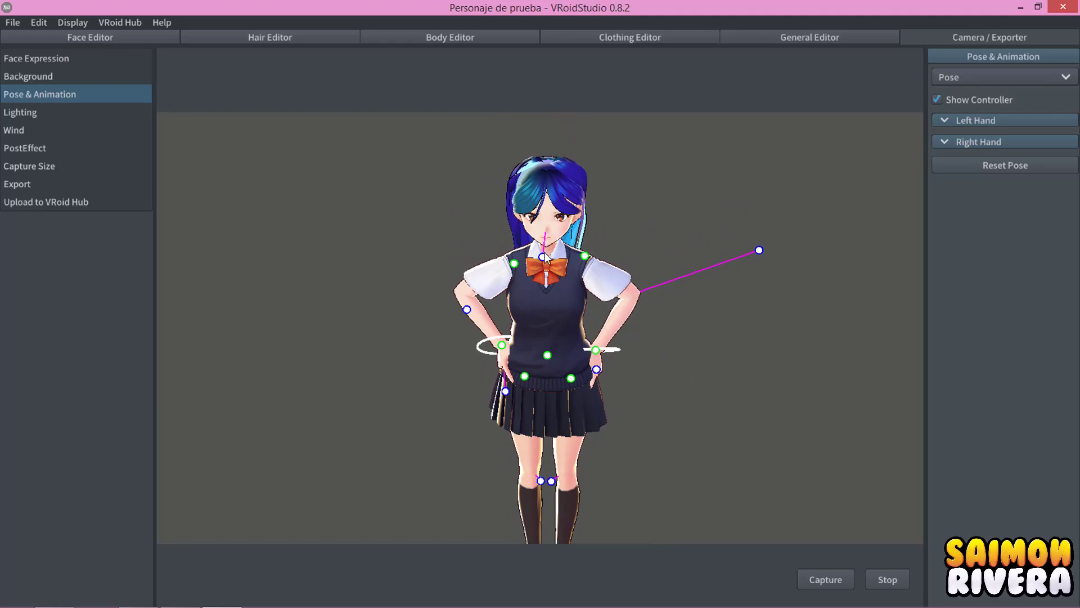
left_click_drag(544, 258, 552, 227)
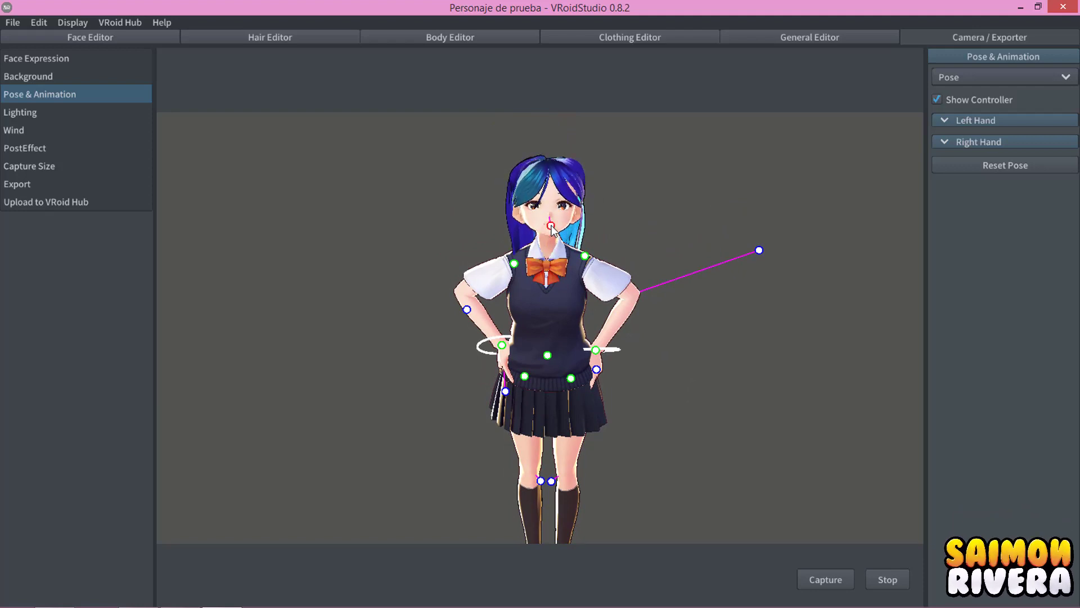
left_click_drag(514, 264, 540, 267)
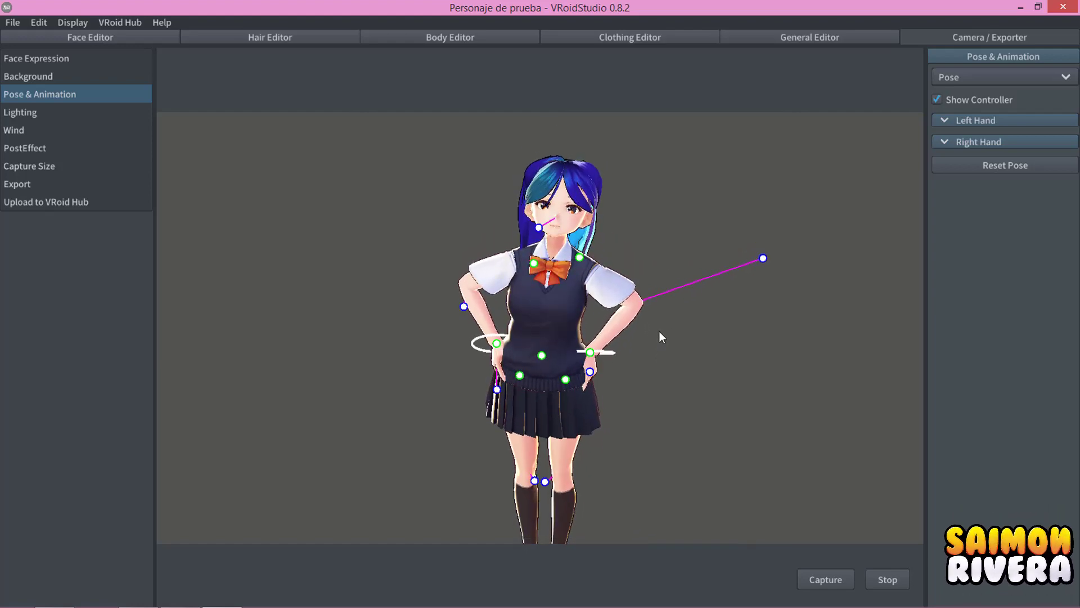
middle_click_drag(658, 339, 662, 251)
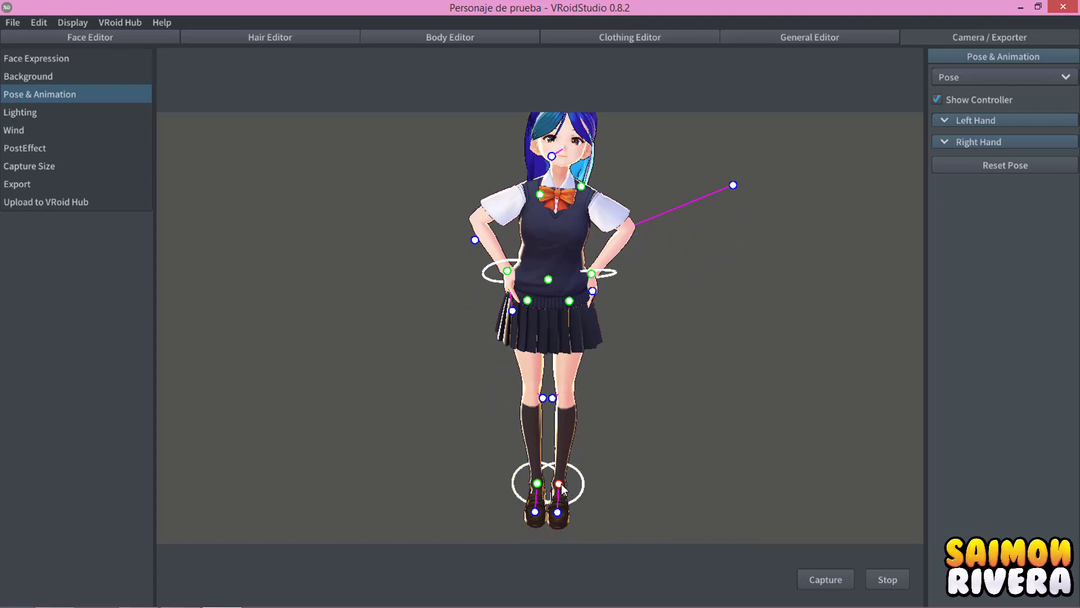
Move the right and left feet outward into a wider stance.
left_click_drag(557, 482, 609, 474)
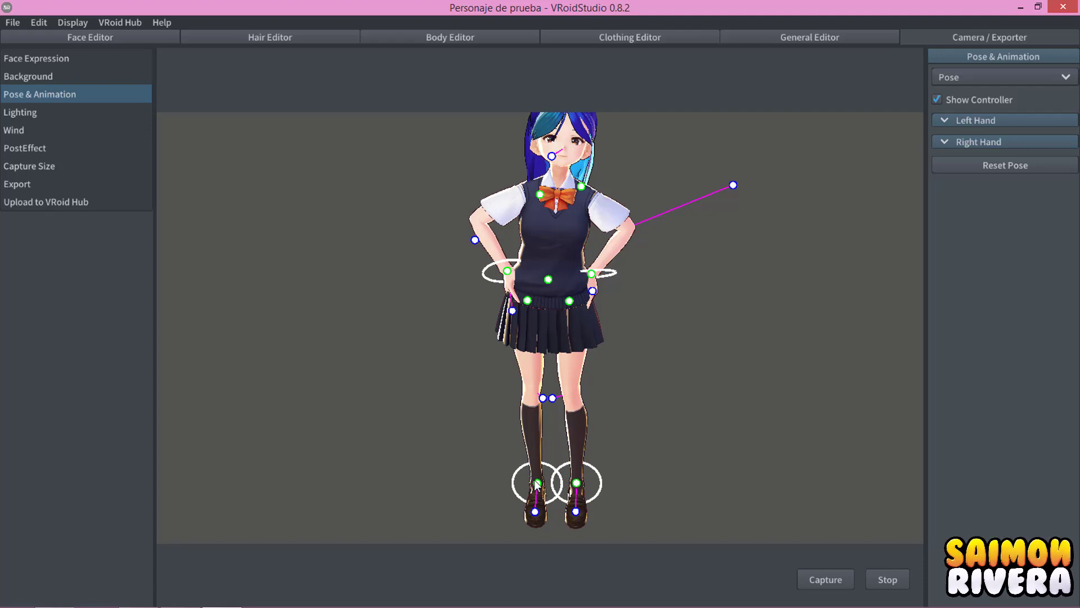
mouse_move(538, 484)
left_mouse_down()
mouse_move(527, 489)
mouse_move(522, 524)
left_mouse_up()
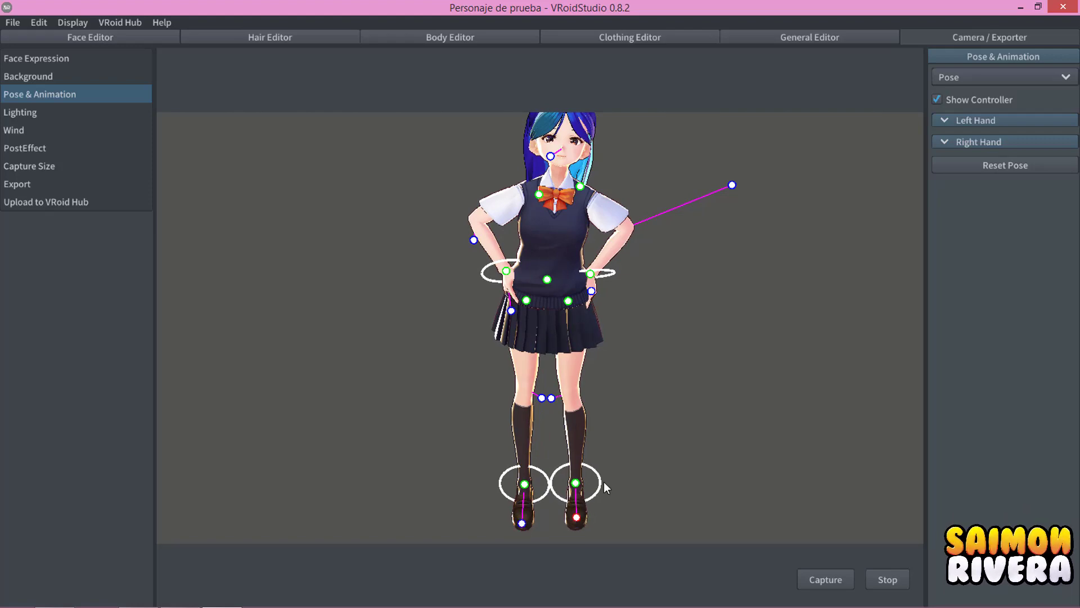
middle_click_drag(641, 384, 634, 420)
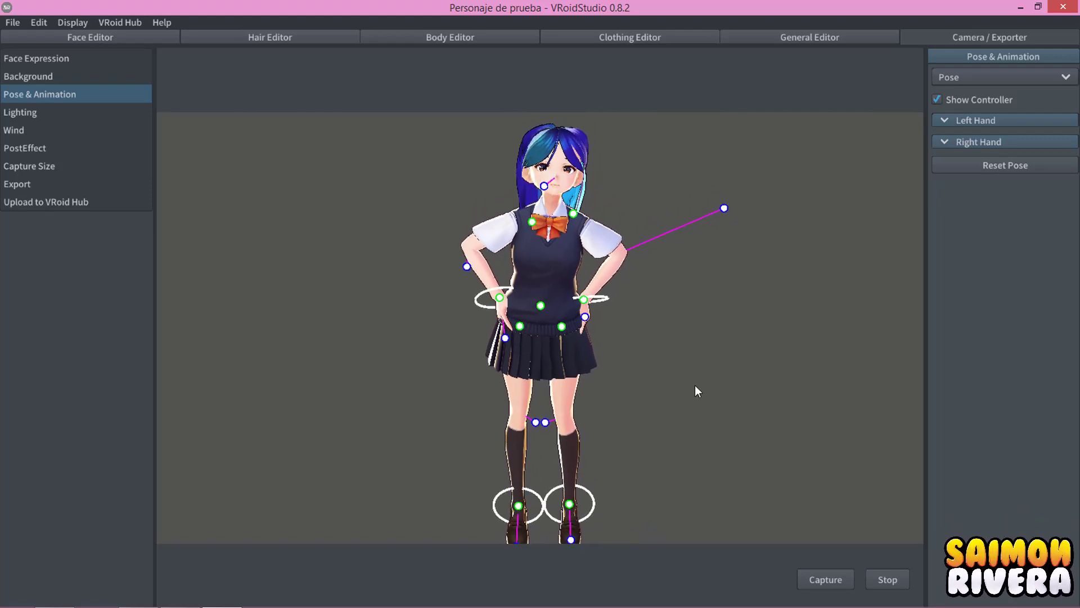
mouse_move(694, 385)
right_mouse_down()
mouse_move(693, 396)
mouse_move(674, 388)
right_mouse_up()
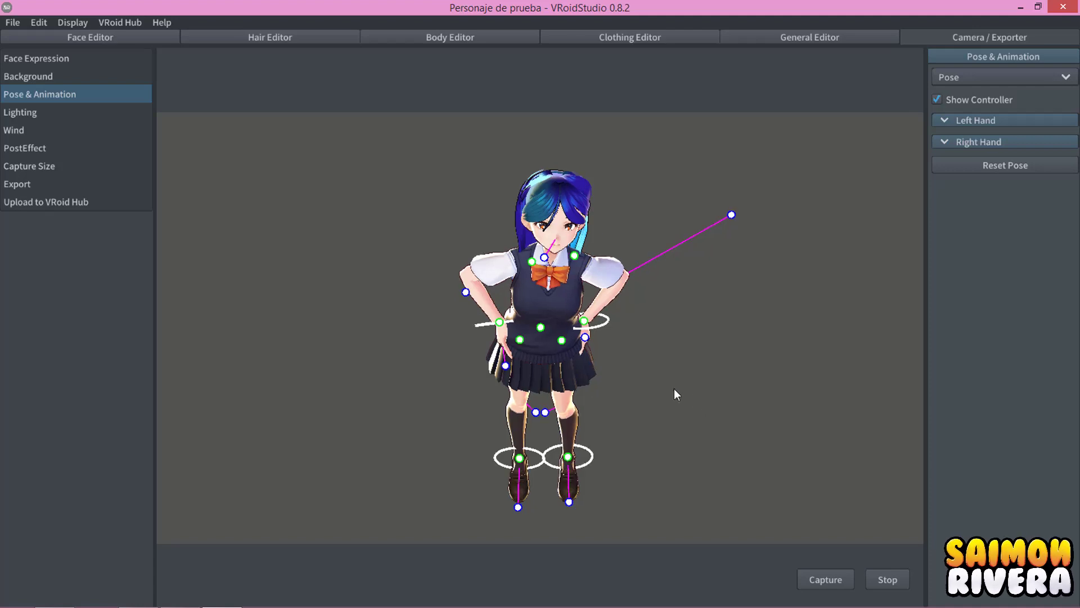
Tilt the head up and back so she looks upward.
left_click_drag(550, 262, 539, 247)
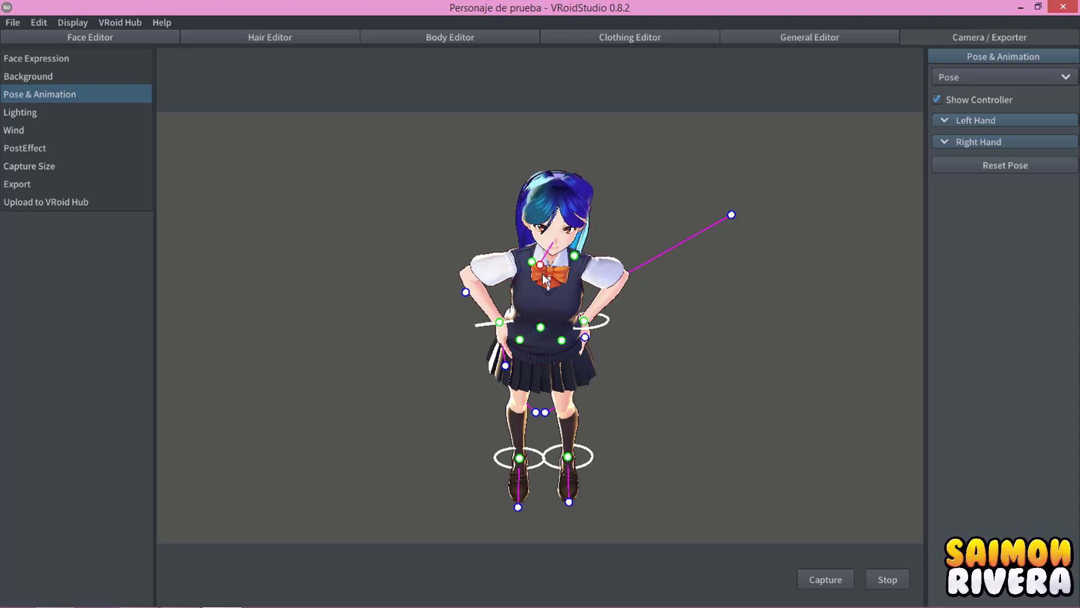
mouse_move(539, 254)
left_mouse_down()
mouse_move(529, 164)
mouse_move(543, 265)
left_mouse_up()
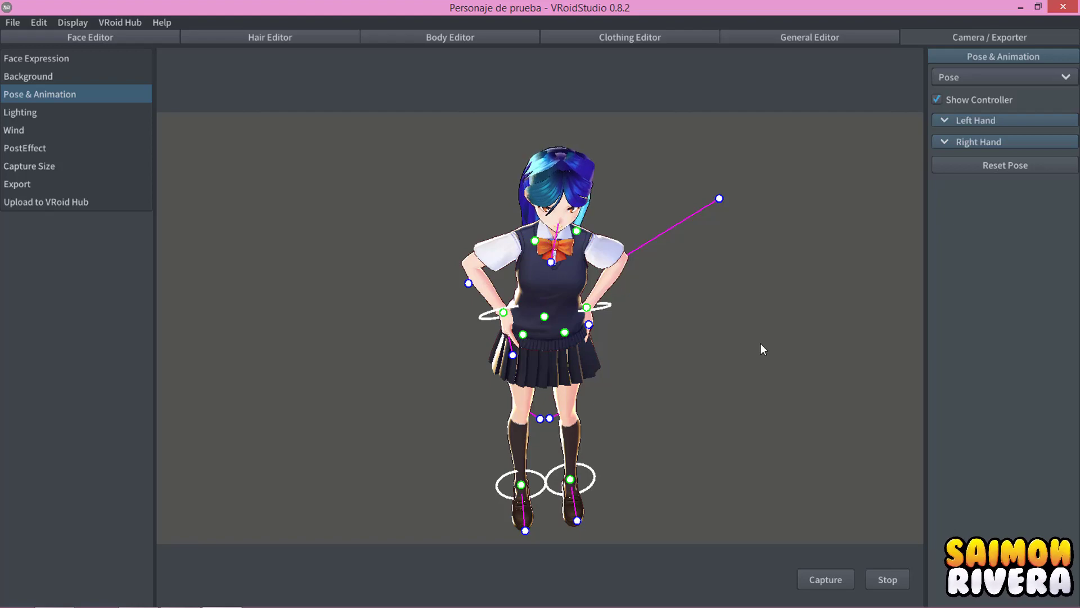
scroll(760, 343, "up", 2)
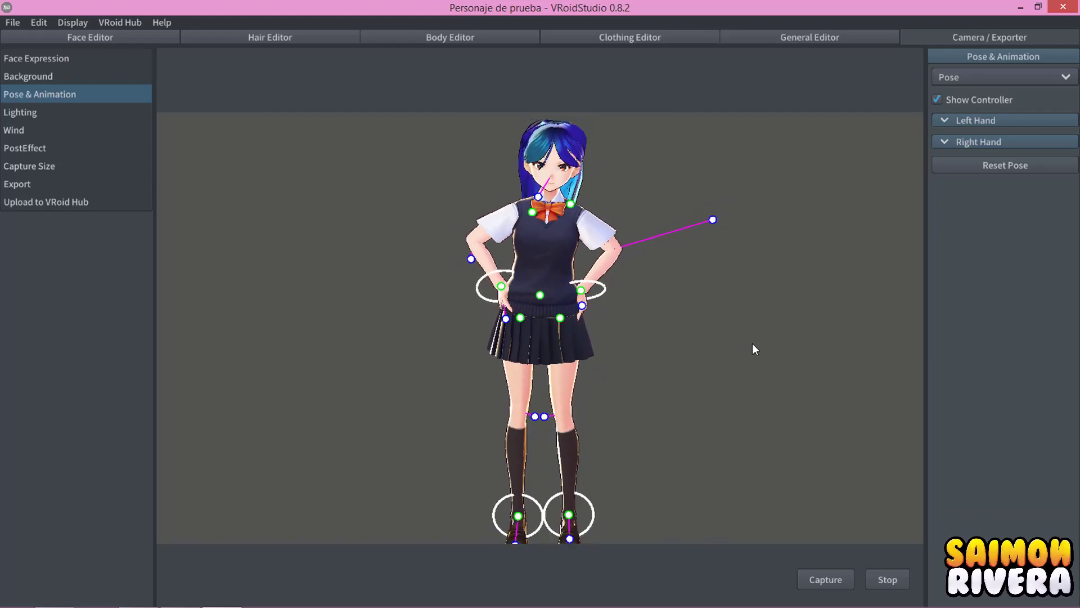
scroll(757, 338, "down", 1)
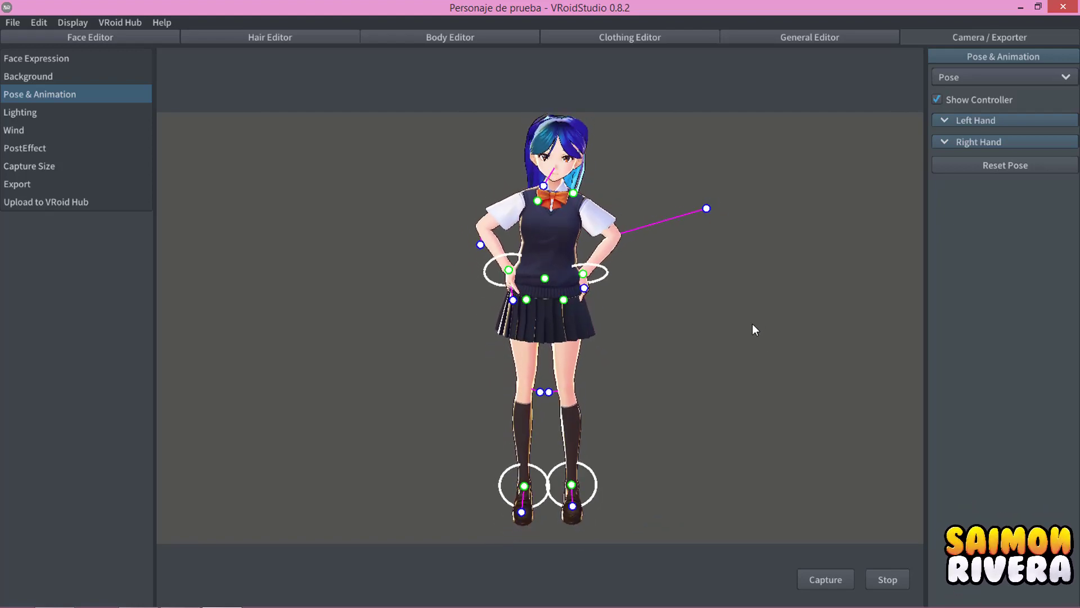
Save a PNG capture of the hands-on-hips pose named Captura 2, renamed from Captura 1.
left_click(845, 575)
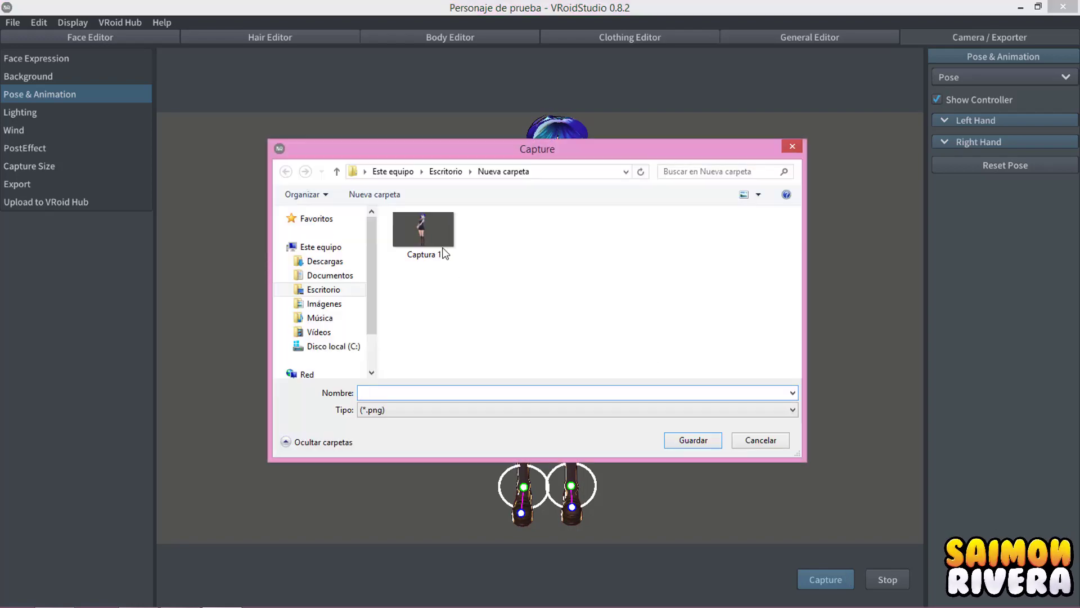
left_click(423, 231)
left_click(457, 393)
key("Return")
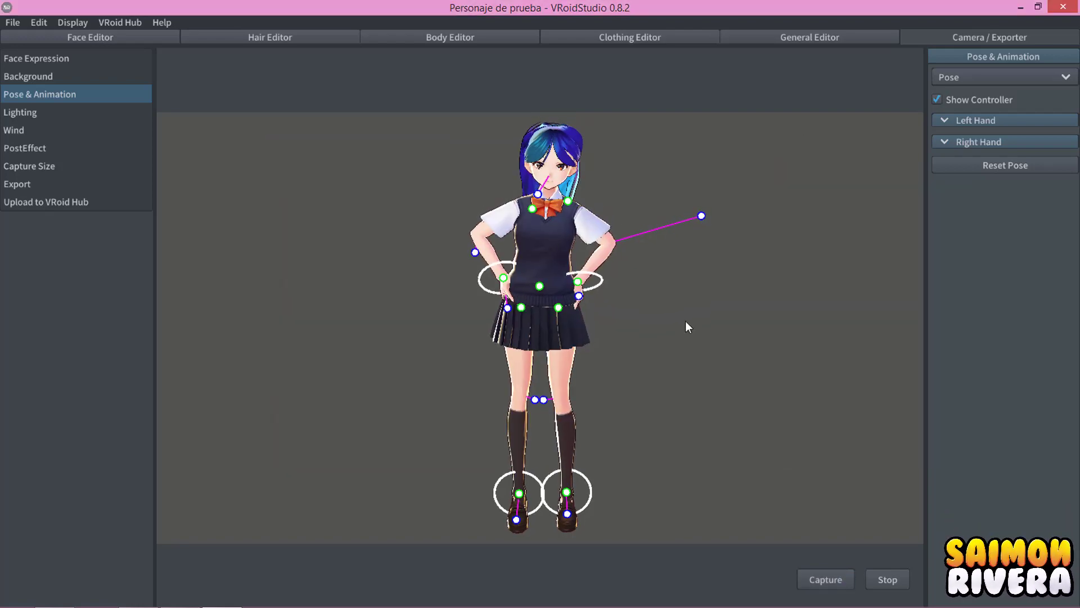
mouse_move(753, 364)
right_mouse_down()
mouse_move(478, 364)
mouse_move(516, 360)
mouse_move(577, 230)
right_mouse_up()
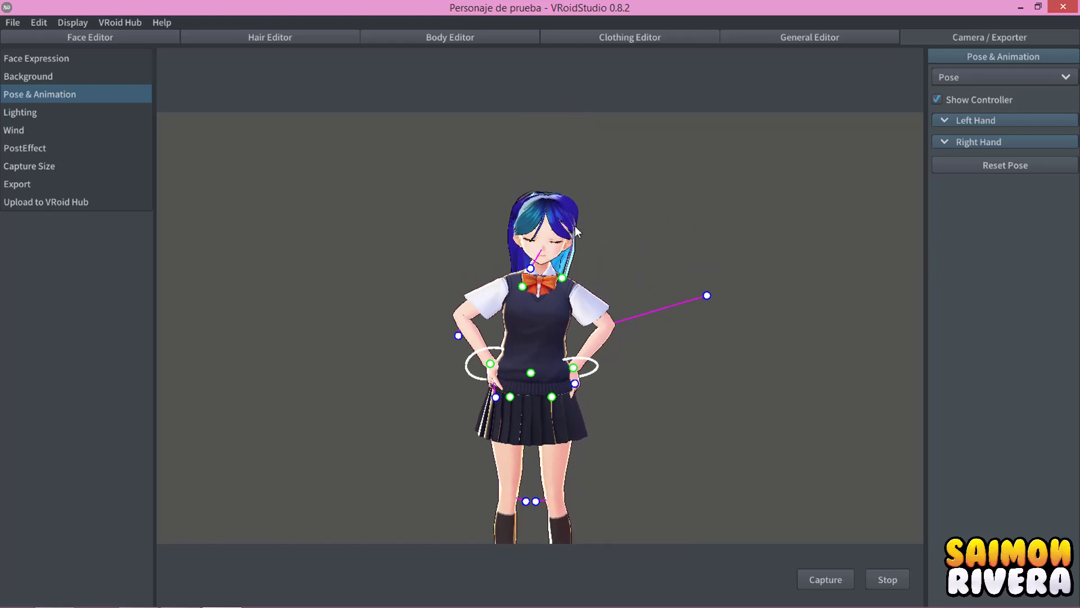
Browse the General Editor's rim light and eye excursion settings.
left_click(783, 35)
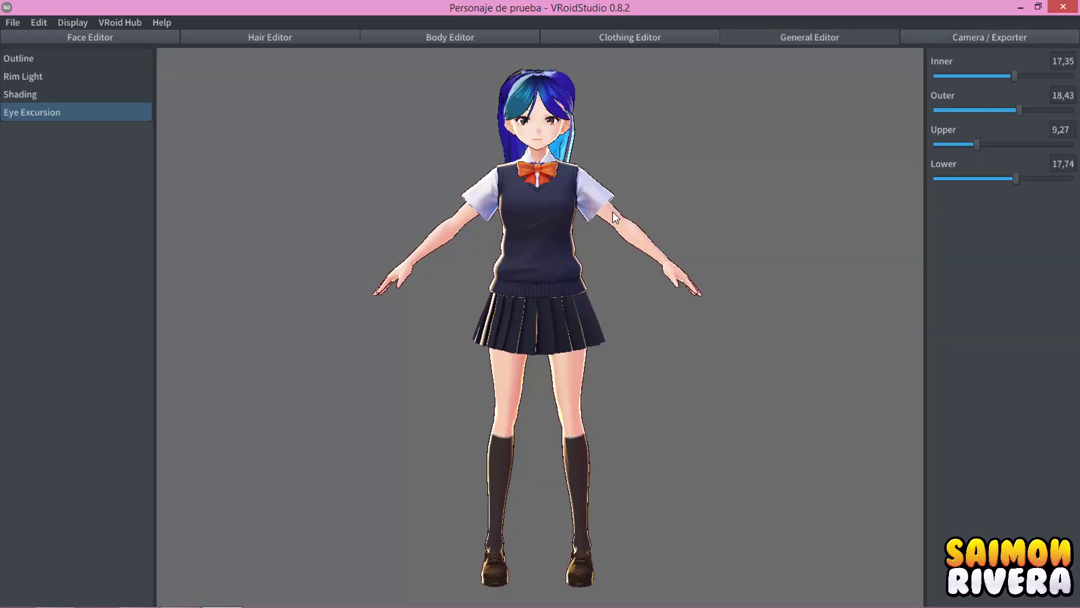
scroll(670, 225, "up", 3)
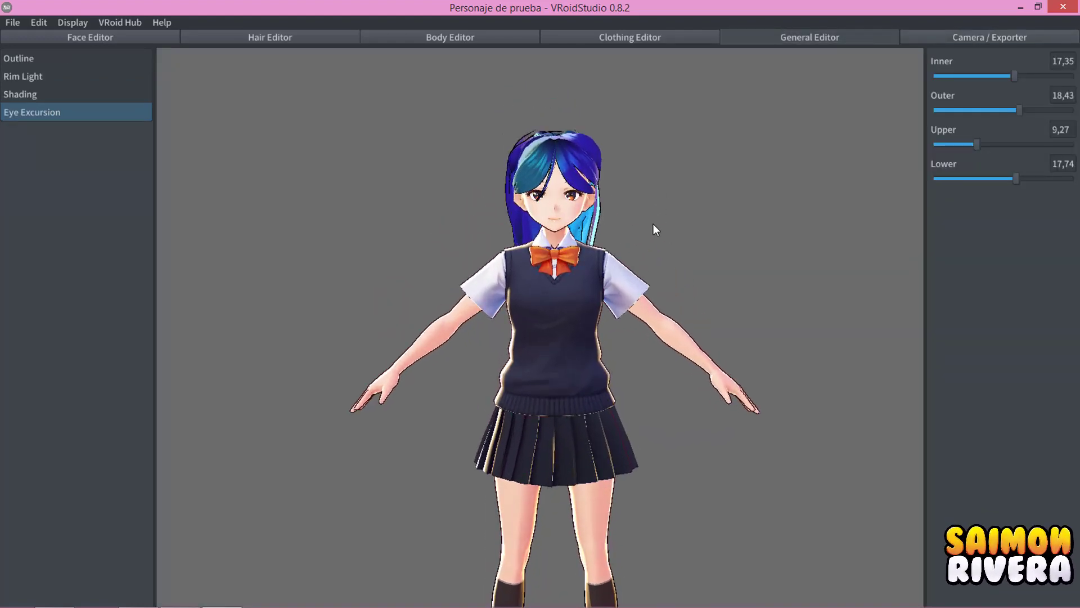
left_click(107, 62)
left_click(86, 79)
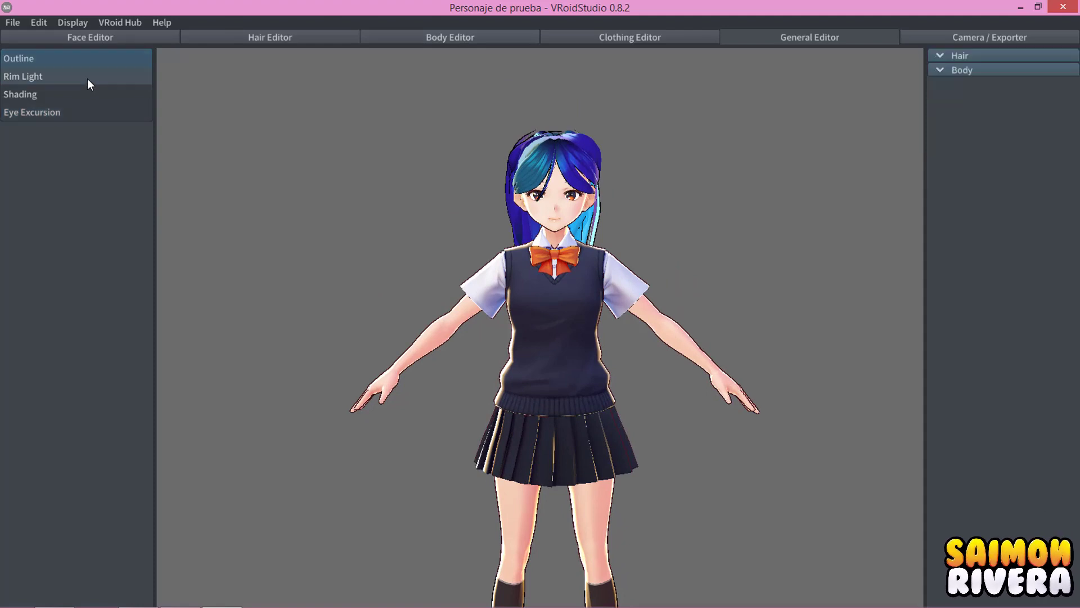
left_click(83, 94)
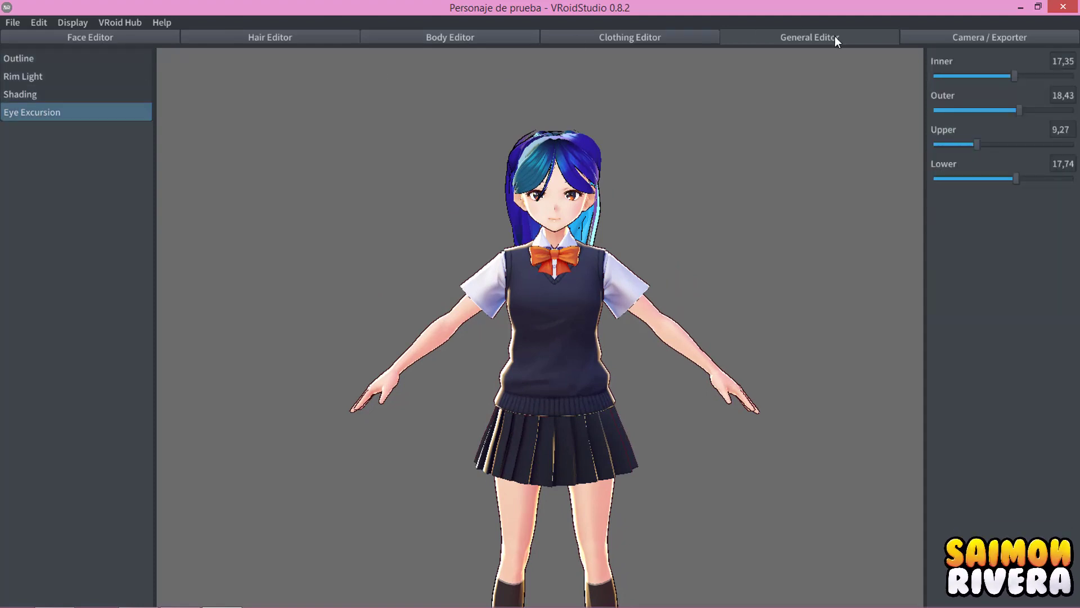
Review the Clothing Editor's outfit presets and the tops and bottoms being worn.
left_click(663, 42)
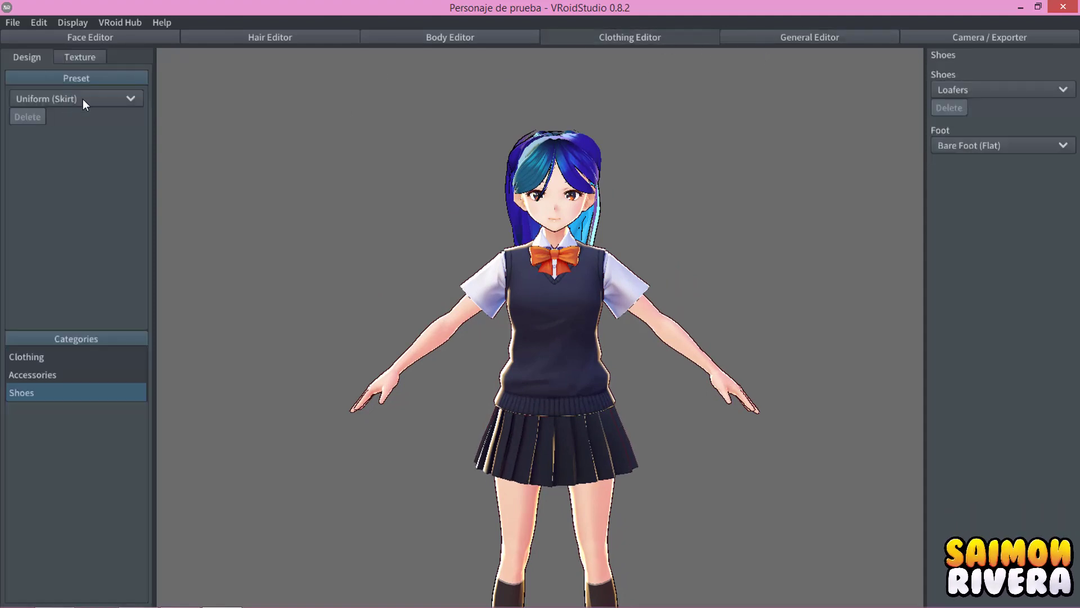
left_click(82, 99)
left_click(99, 81)
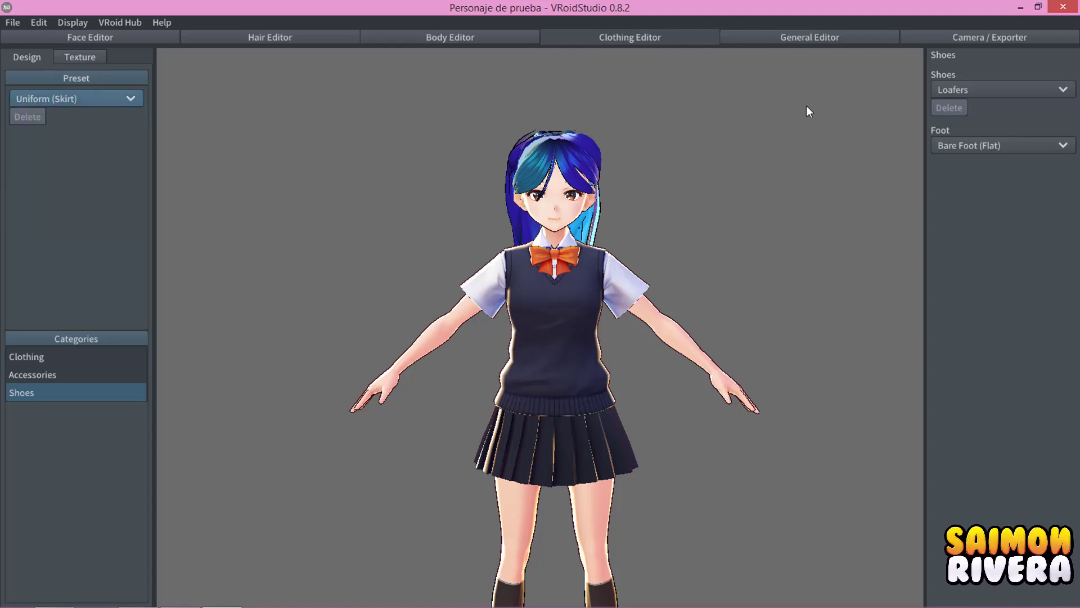
left_click(83, 356)
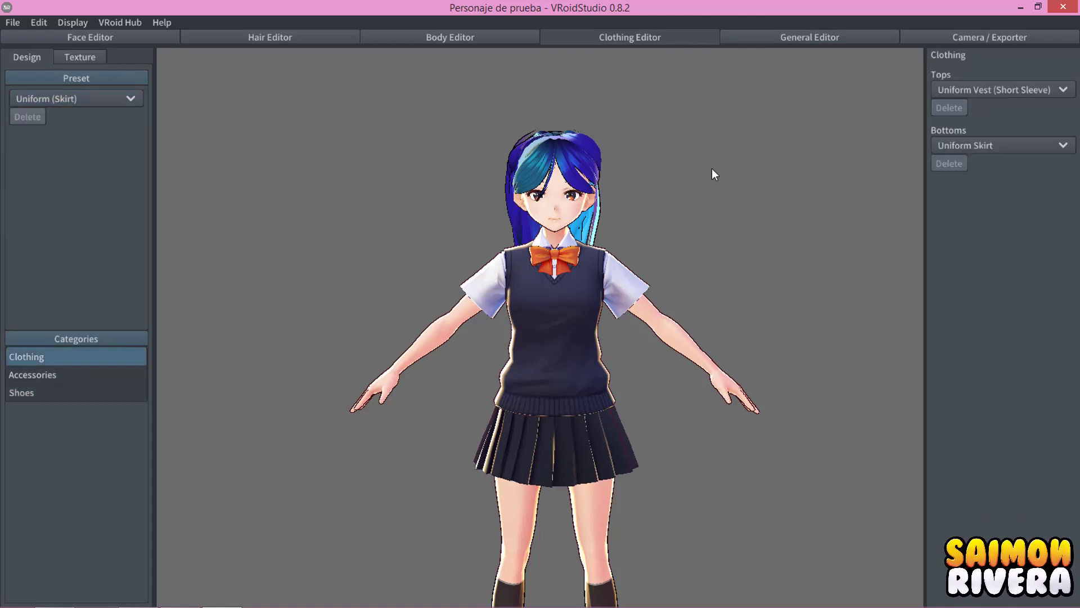
Check the PostEffect settings under Camera / Exporter, then return to the Hair Editor.
left_click(988, 34)
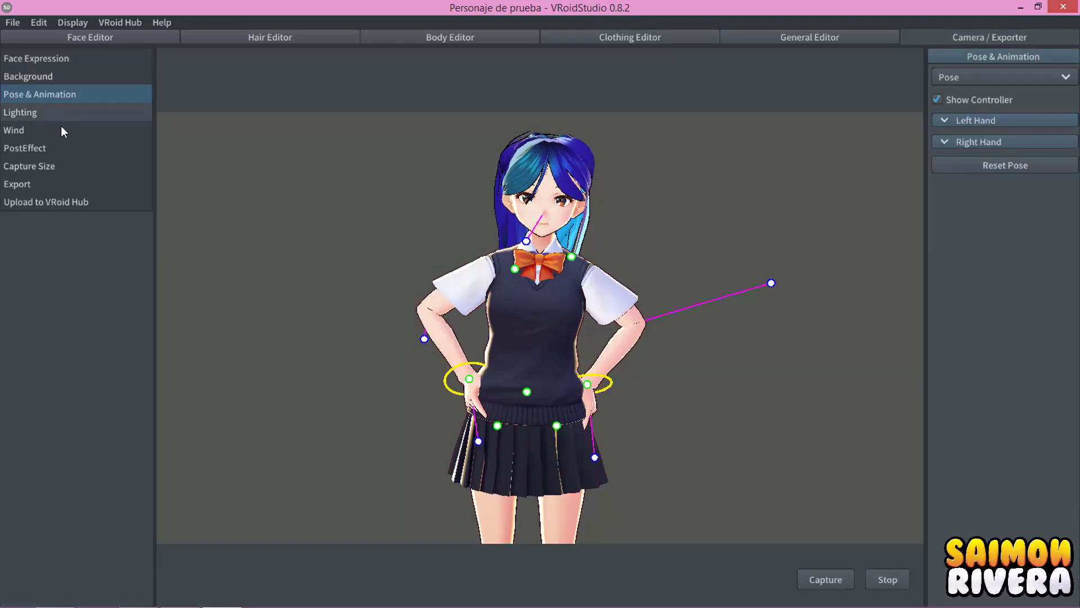
left_click(59, 150)
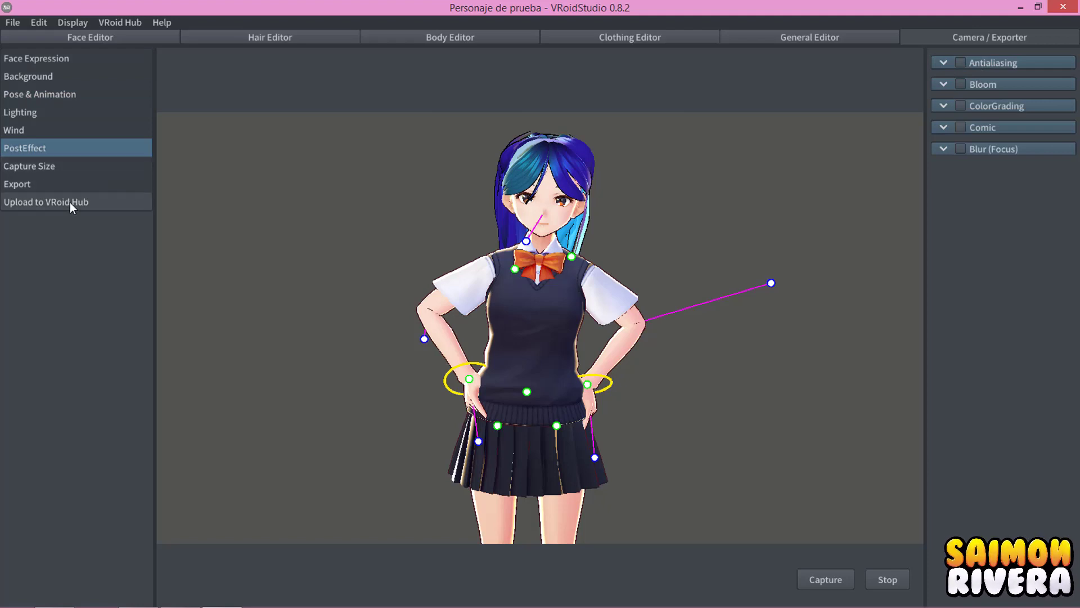
left_click(276, 40)
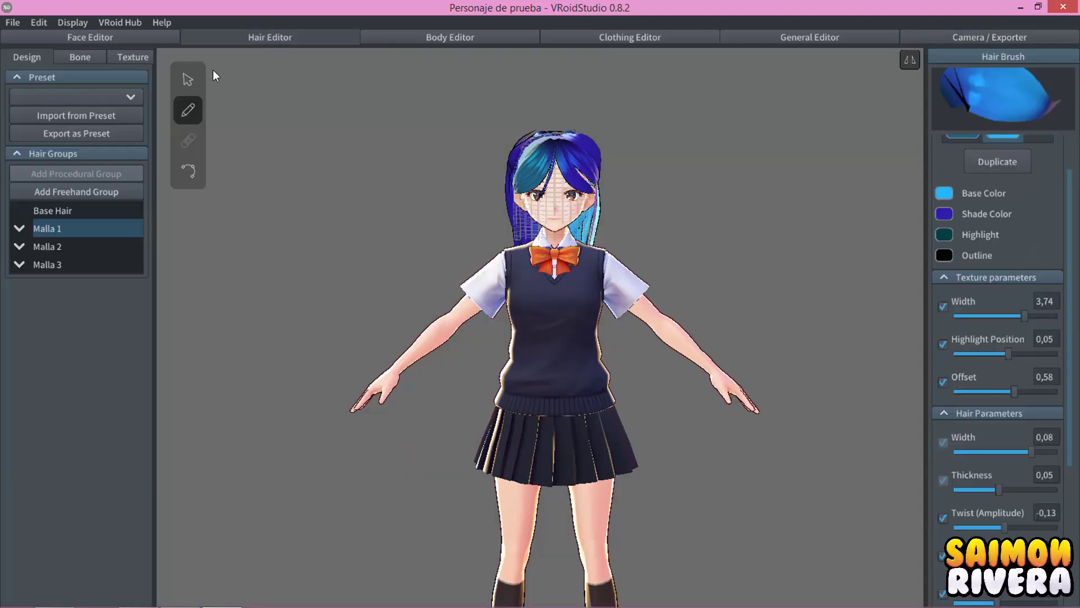
Group all Malla 1 front bang strands into a new Bone Group 1 in the Bone tab.
left_click(80, 57)
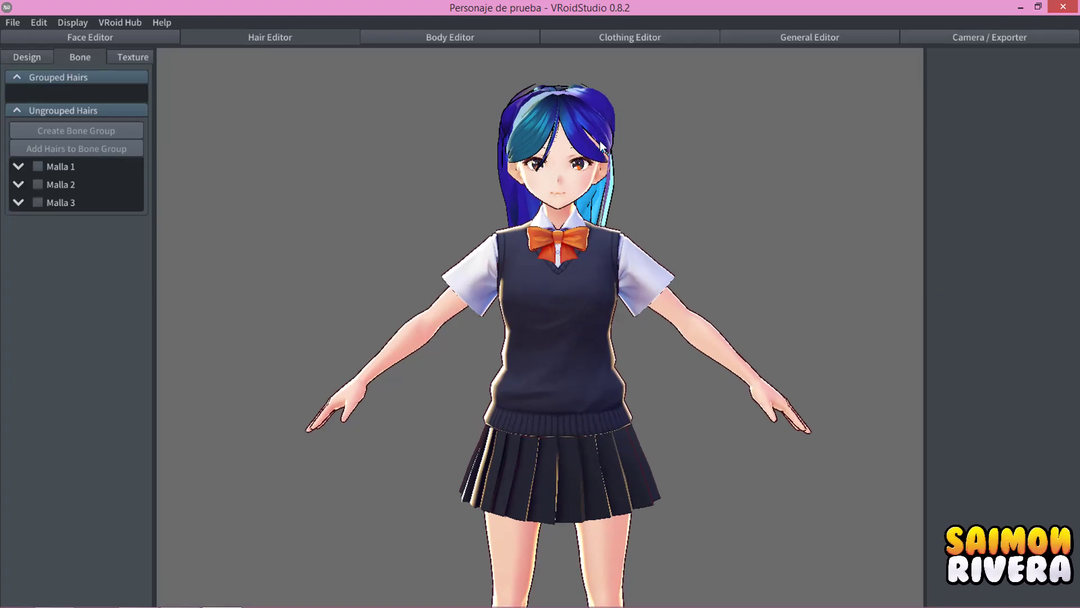
scroll(601, 146, "up", 2)
scroll(573, 239, "up", 2)
scroll(572, 248, "up", 3)
scroll(632, 231, "up", 2)
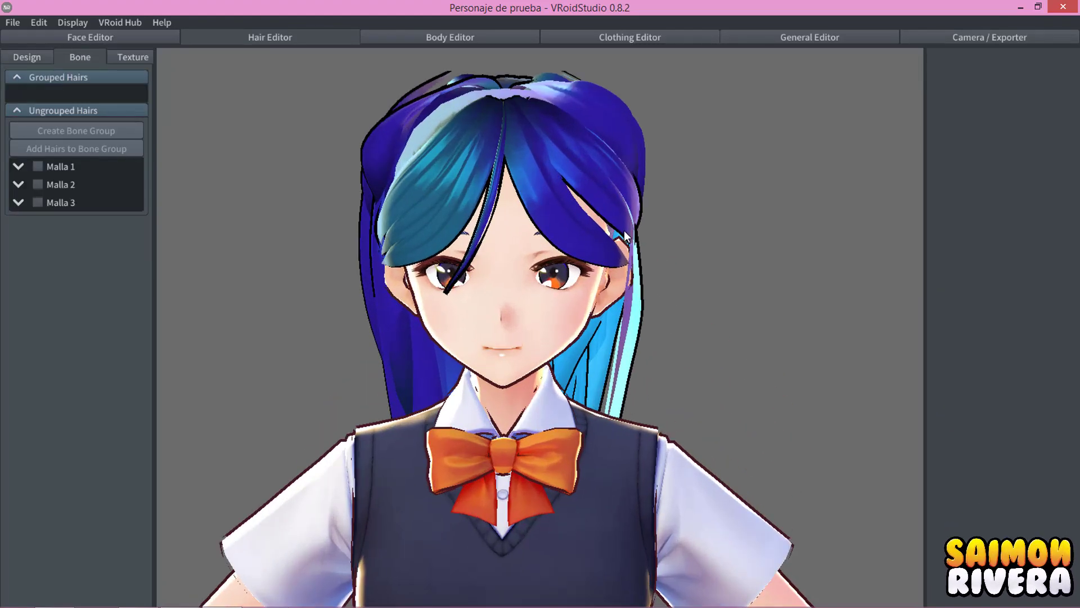
left_click(37, 167)
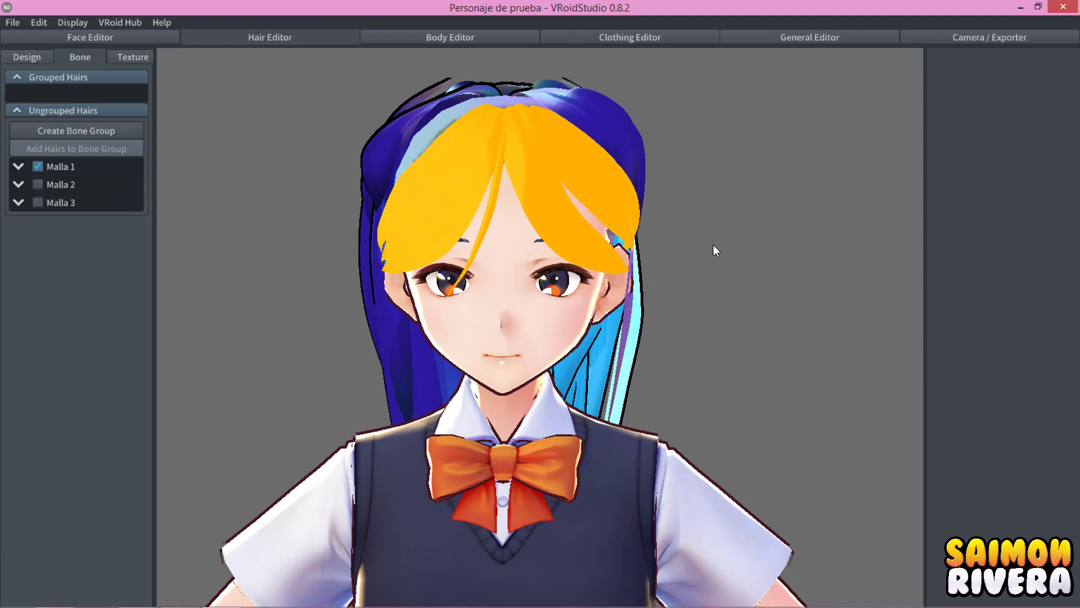
mouse_move(713, 245)
right_mouse_down()
mouse_move(679, 249)
mouse_move(792, 245)
mouse_move(711, 252)
right_mouse_up()
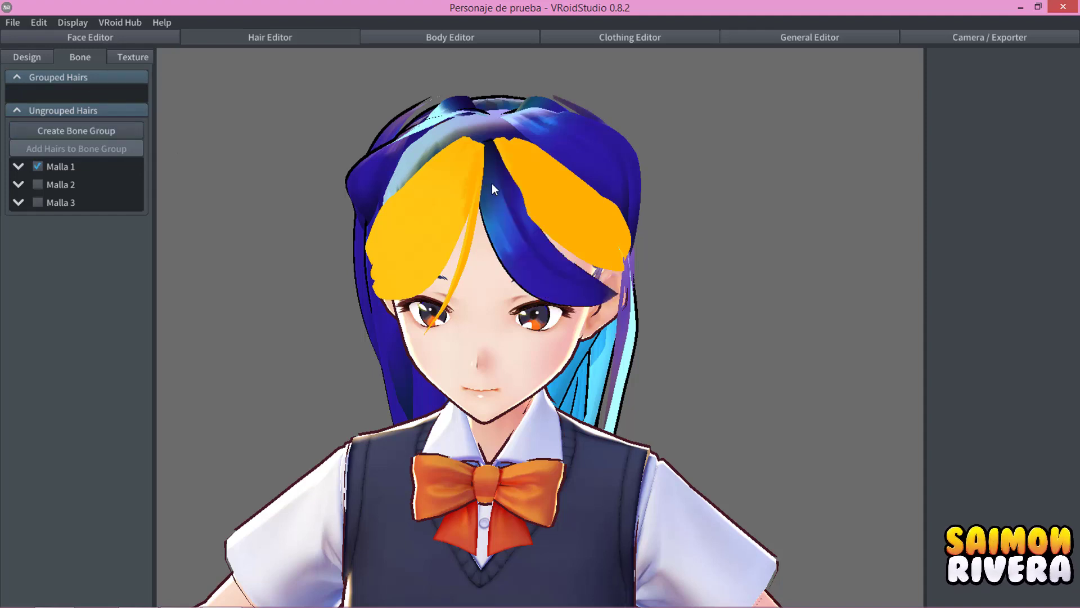
left_click(499, 191)
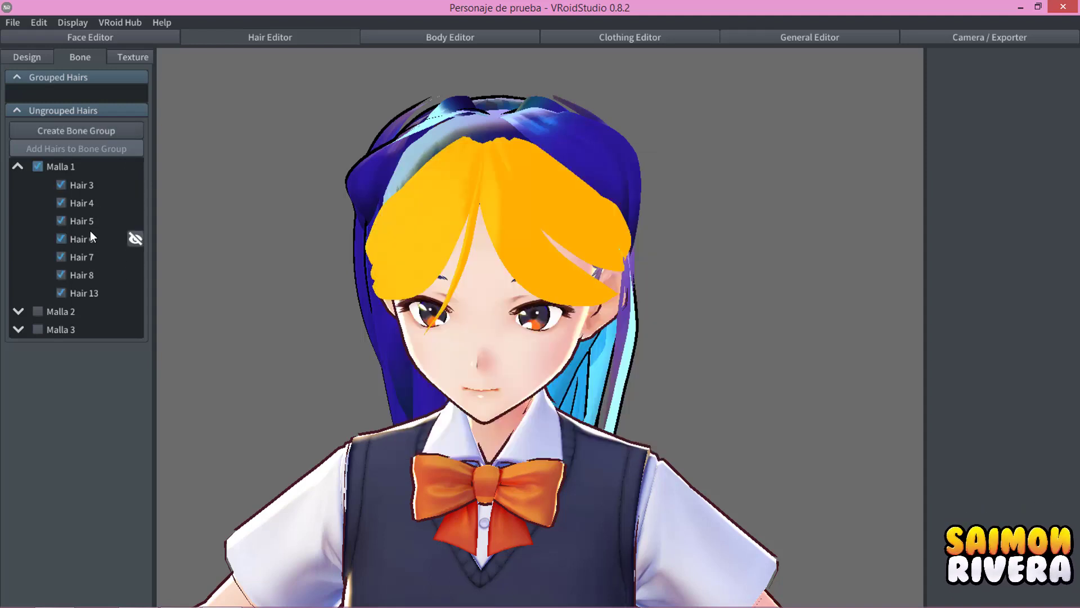
left_click(19, 166)
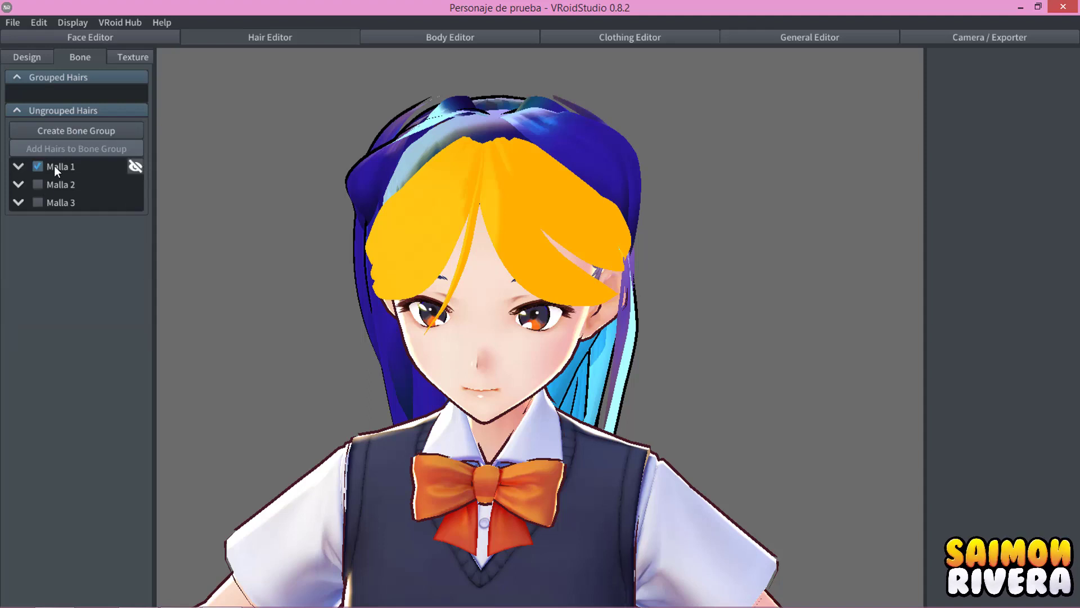
left_click(87, 131)
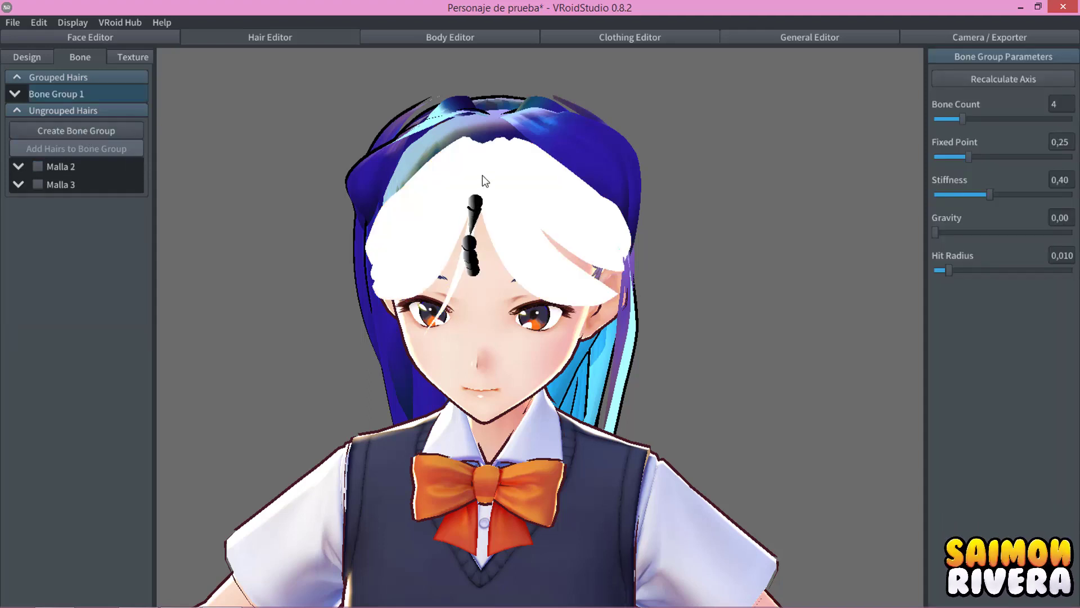
Experiment with Hair 13's Bone Count, Fixed Point, Stiffness, Gravity and Hit Radius sliders.
left_click(526, 268)
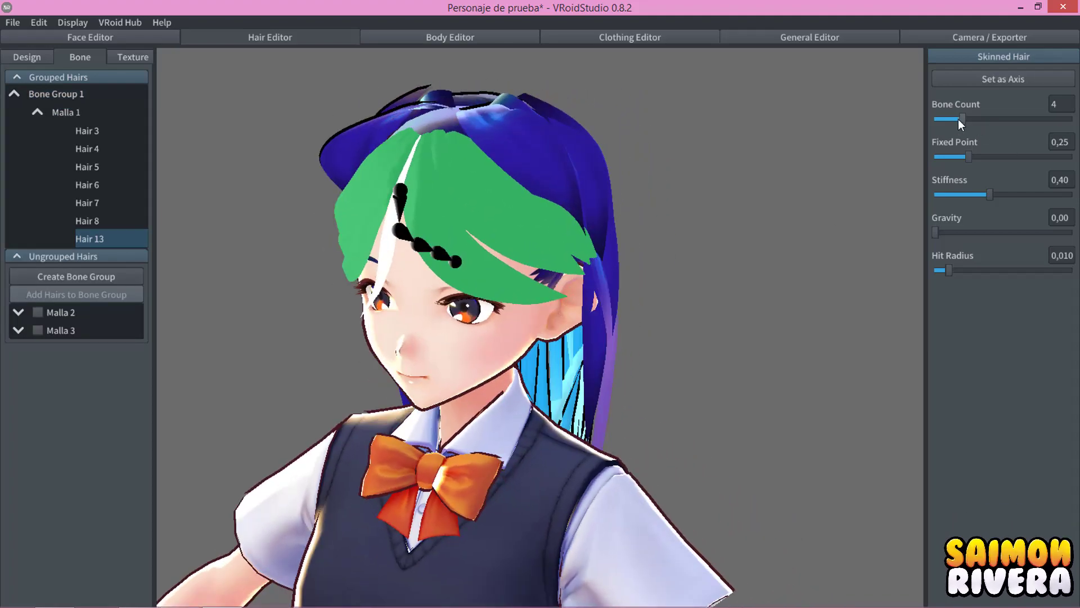
mouse_move(975, 117)
left_mouse_down()
mouse_move(946, 116)
mouse_move(961, 116)
left_mouse_up()
mouse_move(970, 155)
left_mouse_down()
mouse_move(994, 156)
mouse_move(951, 156)
left_mouse_up()
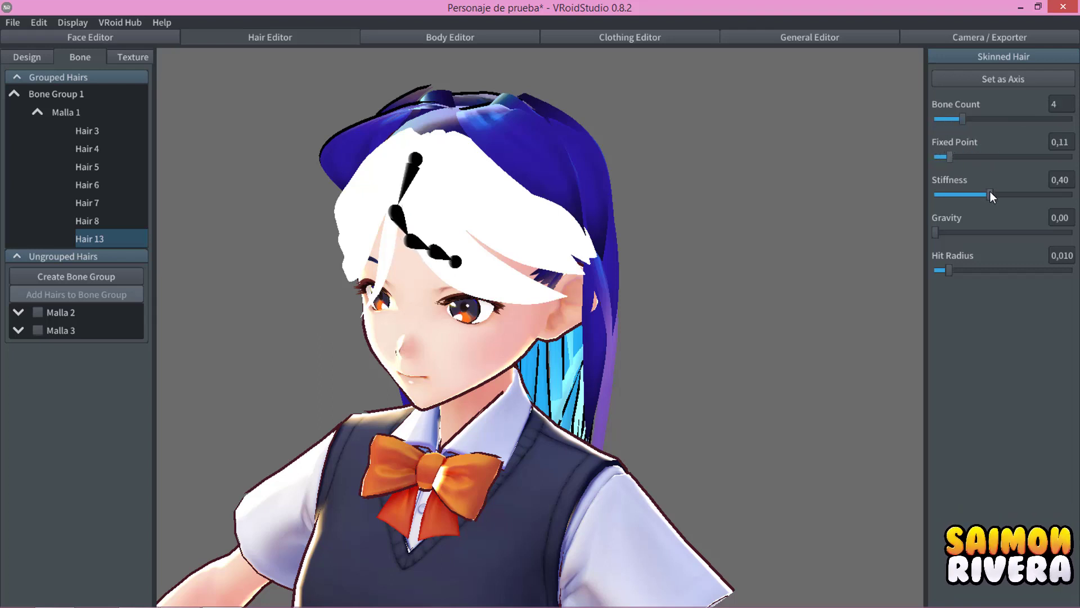
mouse_move(991, 194)
left_mouse_down()
mouse_move(1049, 195)
mouse_move(944, 194)
mouse_move(967, 194)
left_mouse_up()
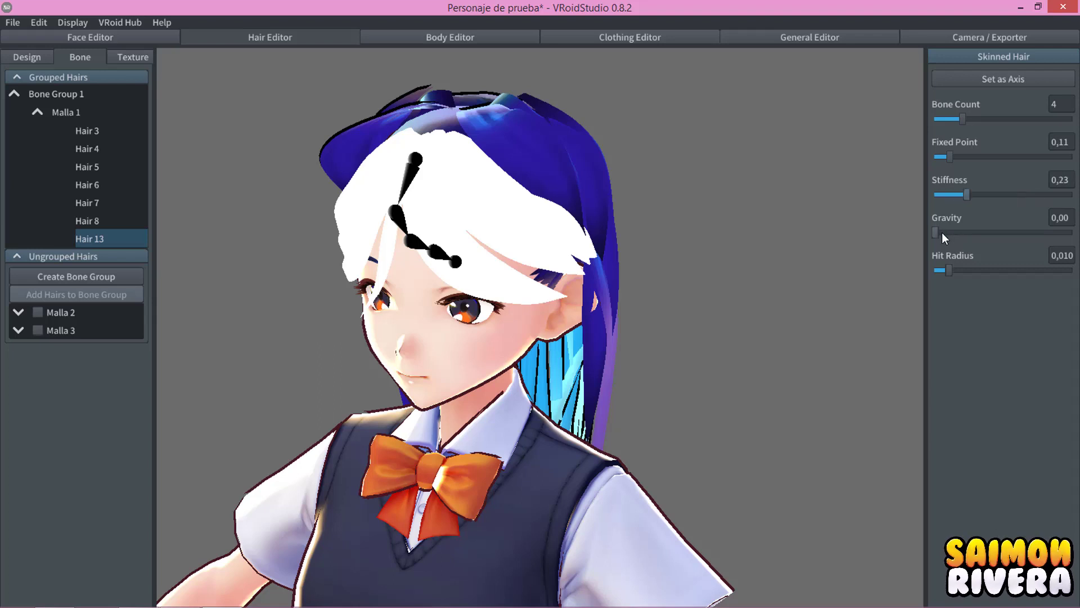
left_click_drag(957, 232, 1068, 234)
mouse_move(970, 196)
left_mouse_down()
mouse_move(1011, 194)
mouse_move(988, 195)
left_mouse_up()
mouse_move(954, 270)
left_mouse_down()
mouse_move(1021, 265)
mouse_move(917, 266)
left_mouse_up()
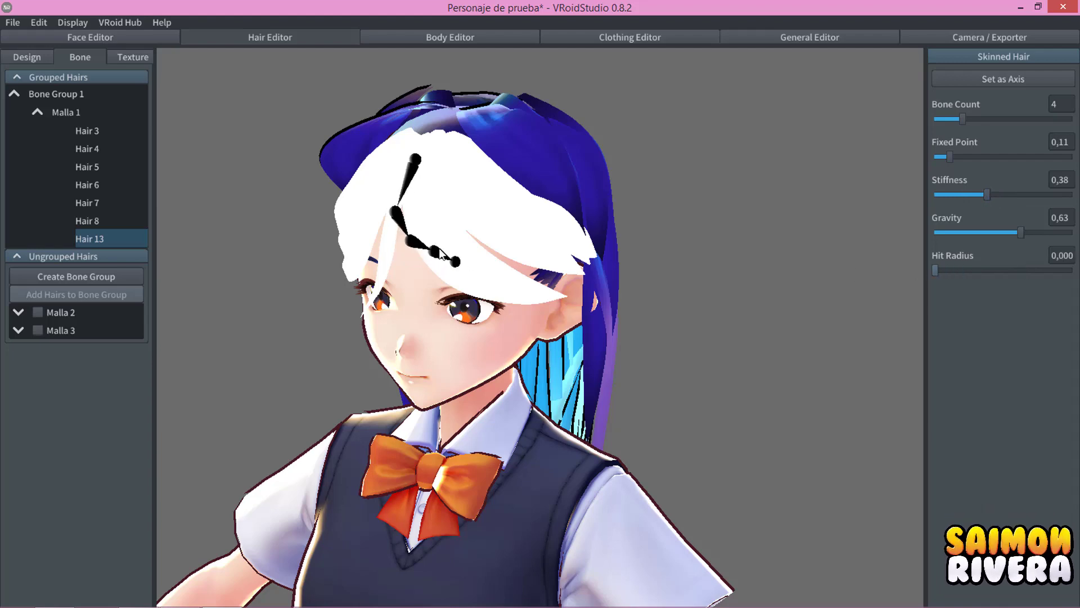
Undo the recent bone physics changes with Ctrl+Z.
right_click_drag(570, 298, 600, 299)
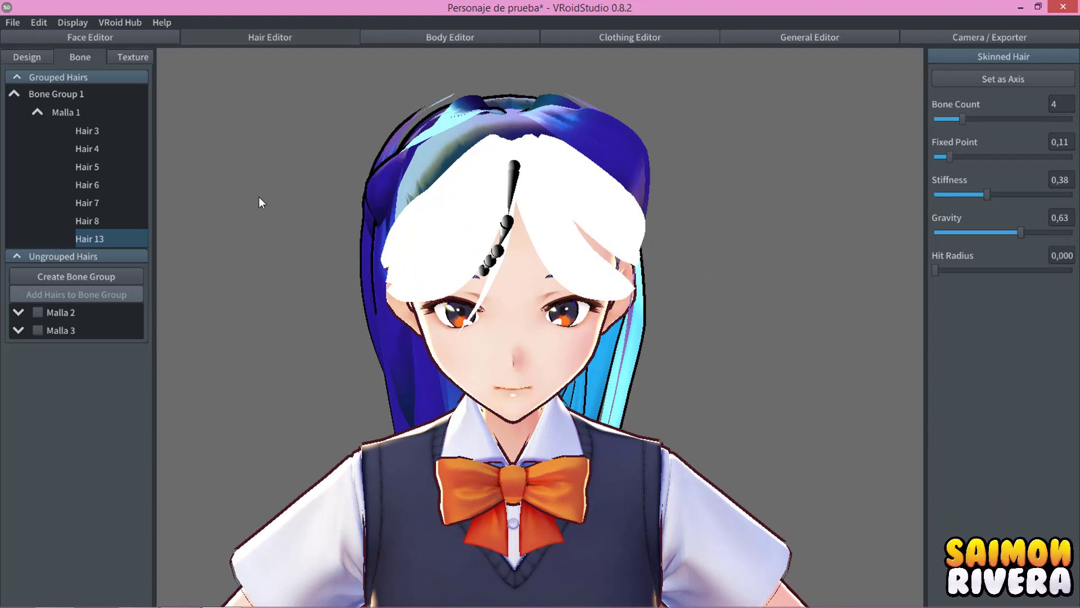
key("ctrl+z")
key("ctrl+z")
key("ctrl+z")
key("ctrl+z")
key("ctrl+z")
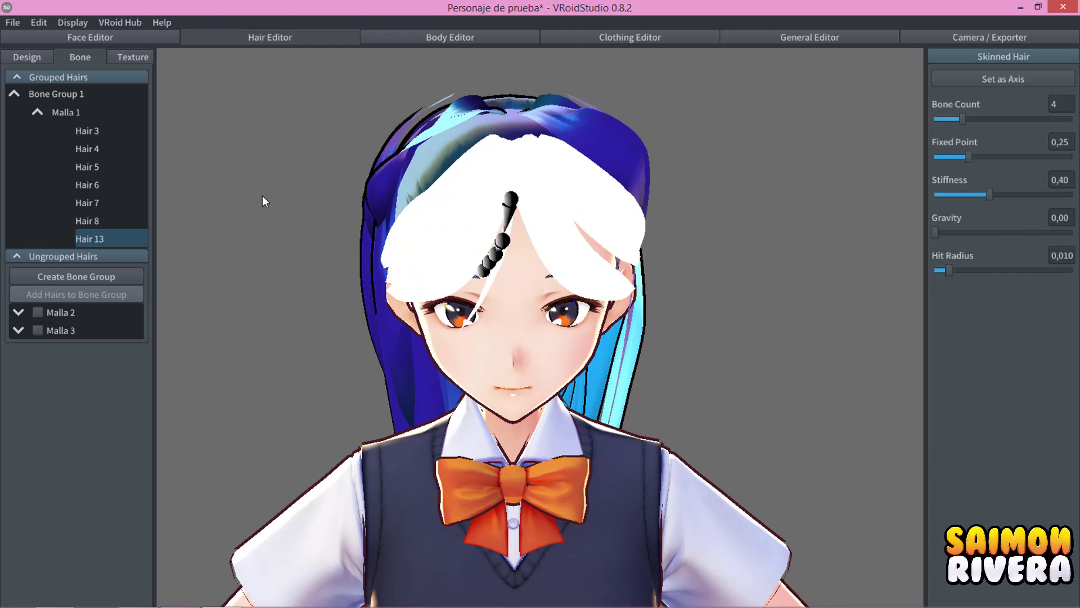
key("ctrl+z")
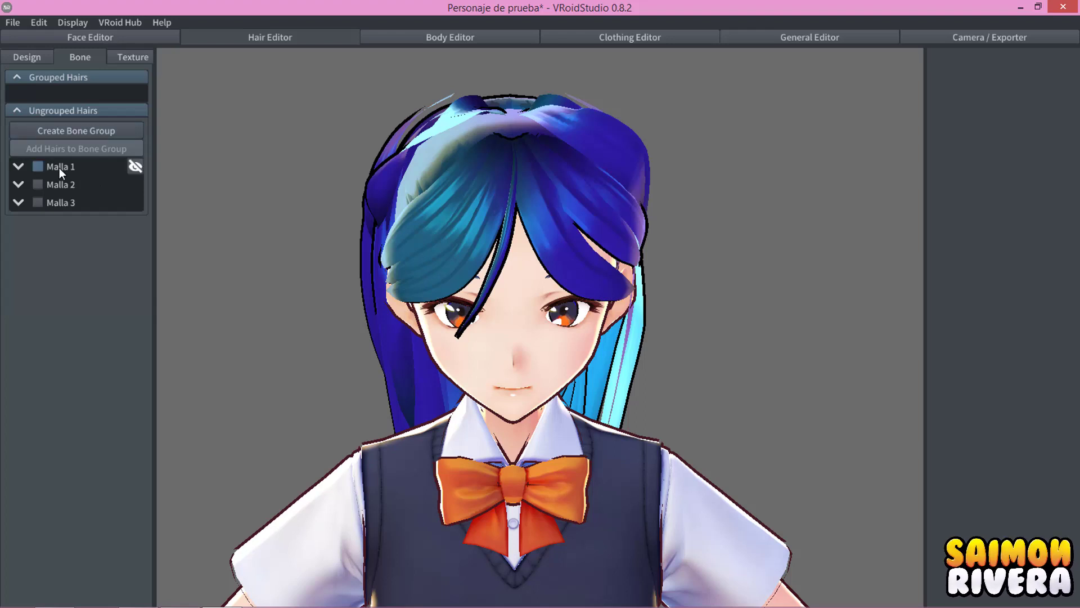
Create Bone Group 2 containing only Hair 3 from Malla 1.
left_click(34, 167)
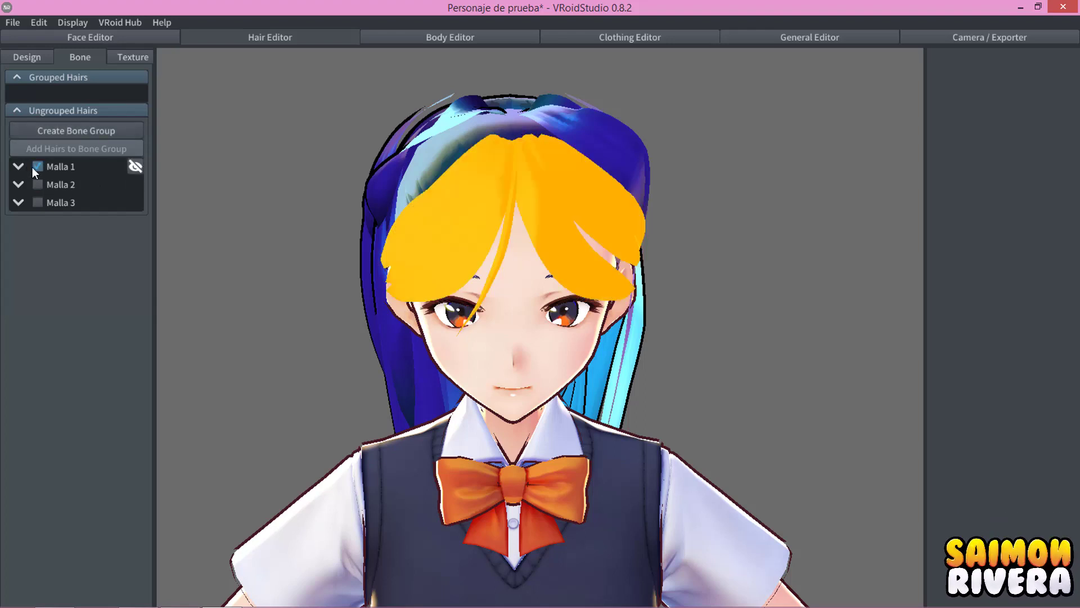
left_click(18, 167)
left_click(78, 186)
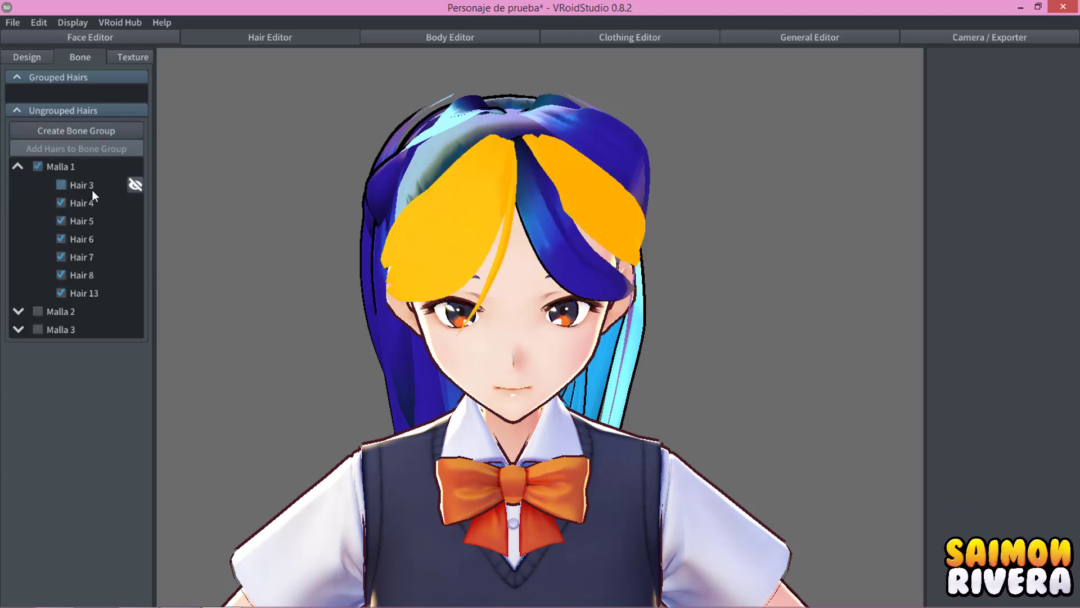
left_click(87, 190)
left_click(66, 201)
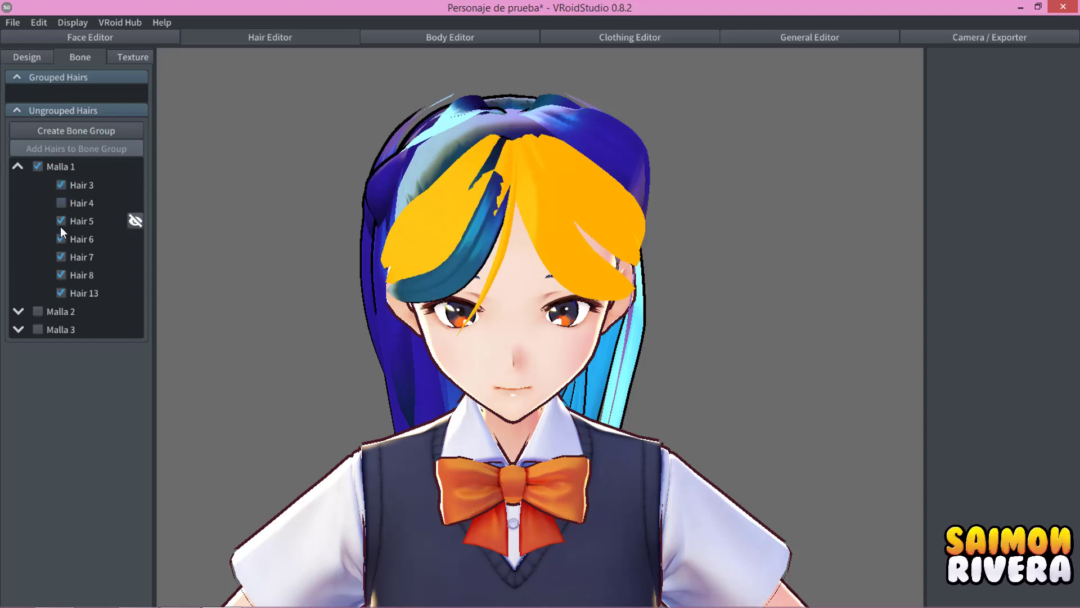
left_click(60, 238)
left_click(62, 221)
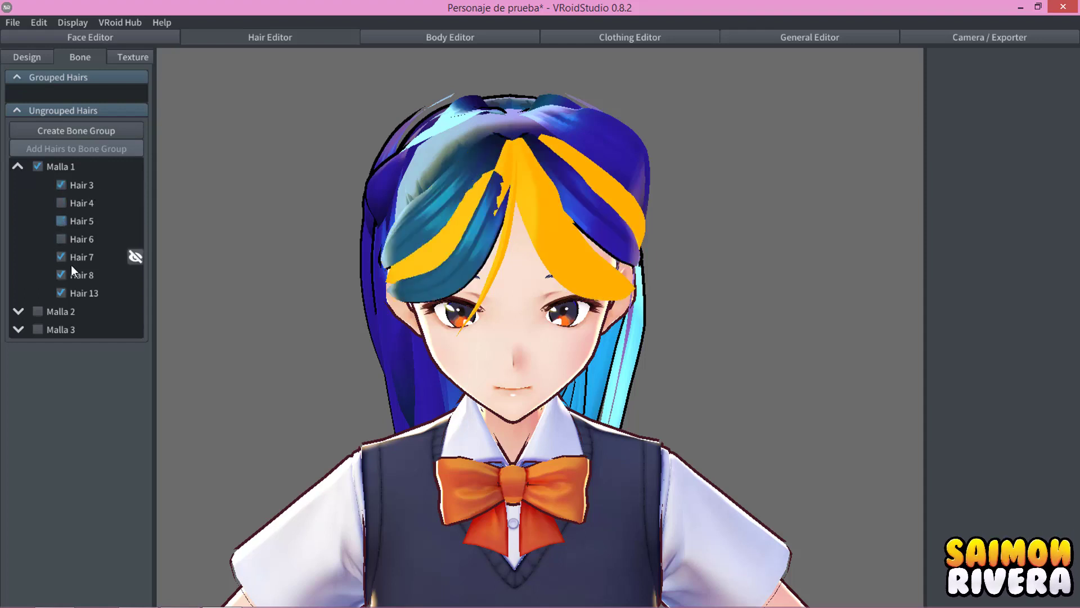
left_click(62, 257)
left_click(62, 293)
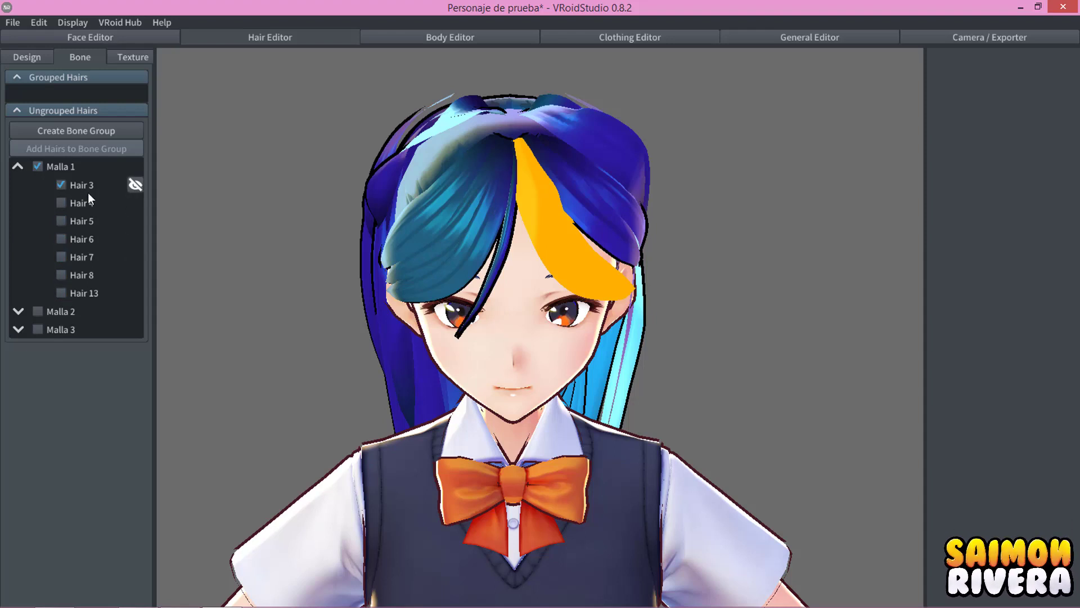
left_click(87, 186)
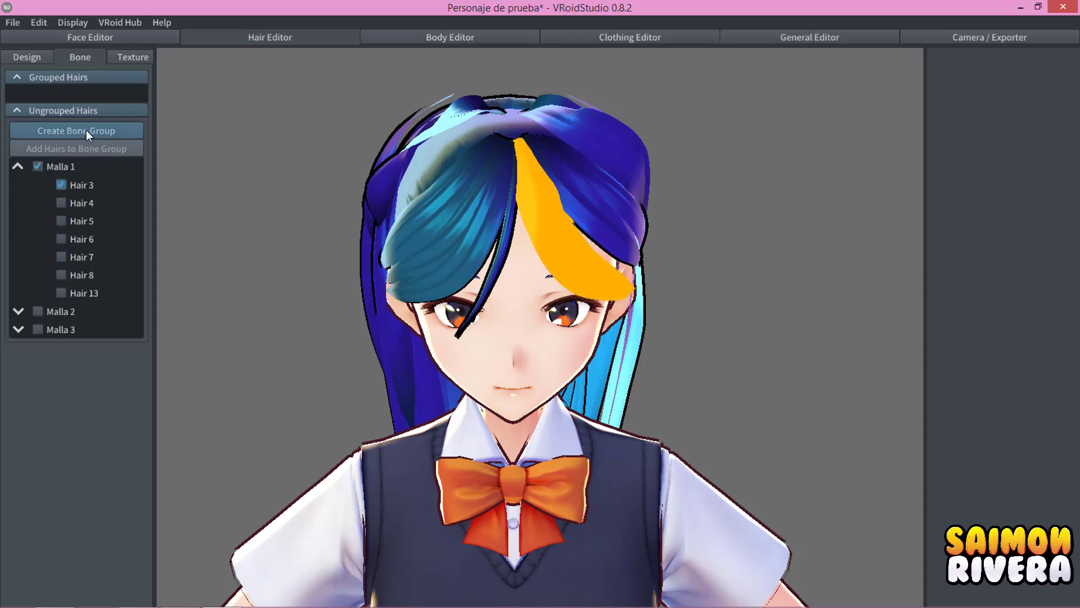
left_click(86, 130)
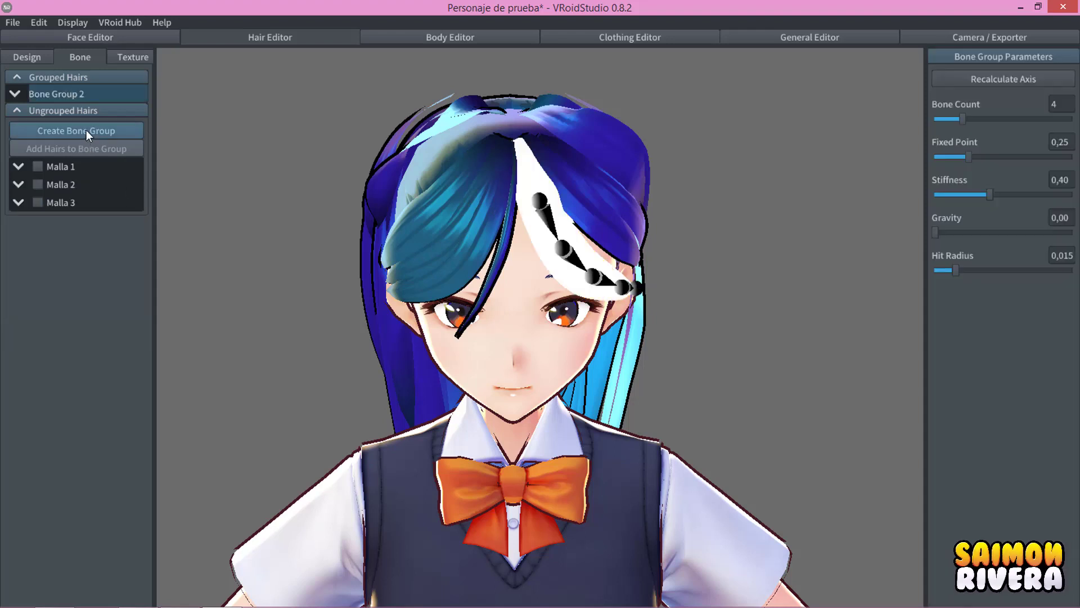
Inspect Hair 3 on the model and tick Hair 4 as the next strand to group.
left_click(536, 186)
right_click_drag(741, 269, 161, 184)
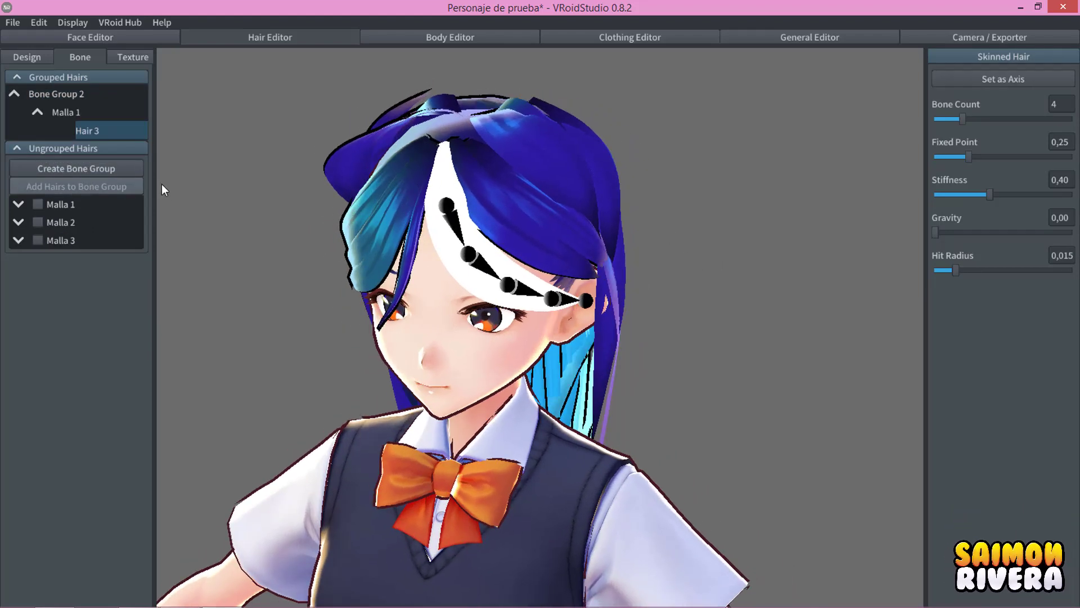
left_click(19, 205)
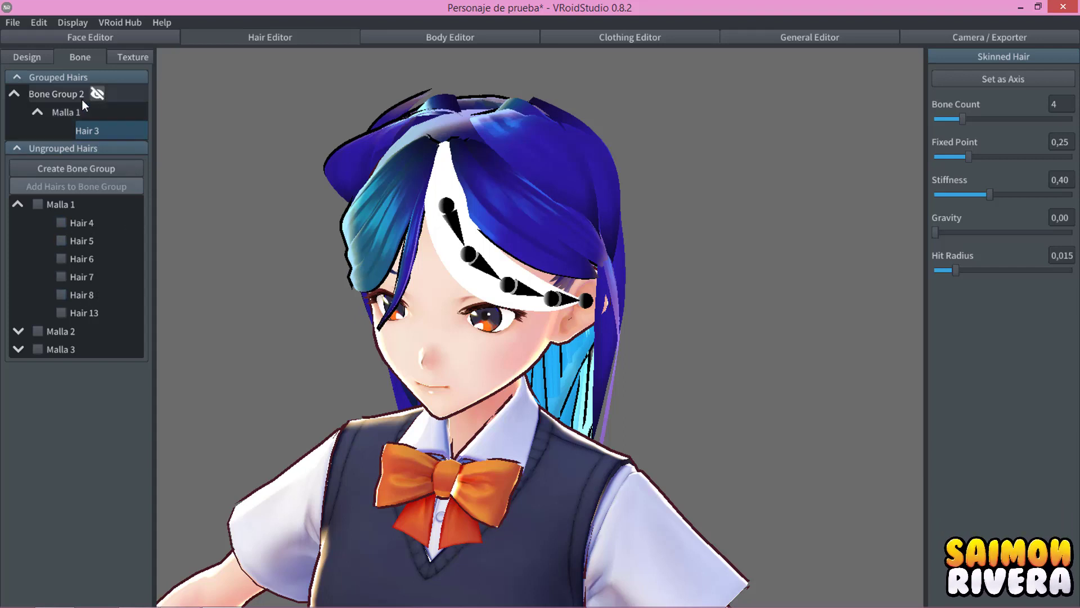
left_click(75, 223)
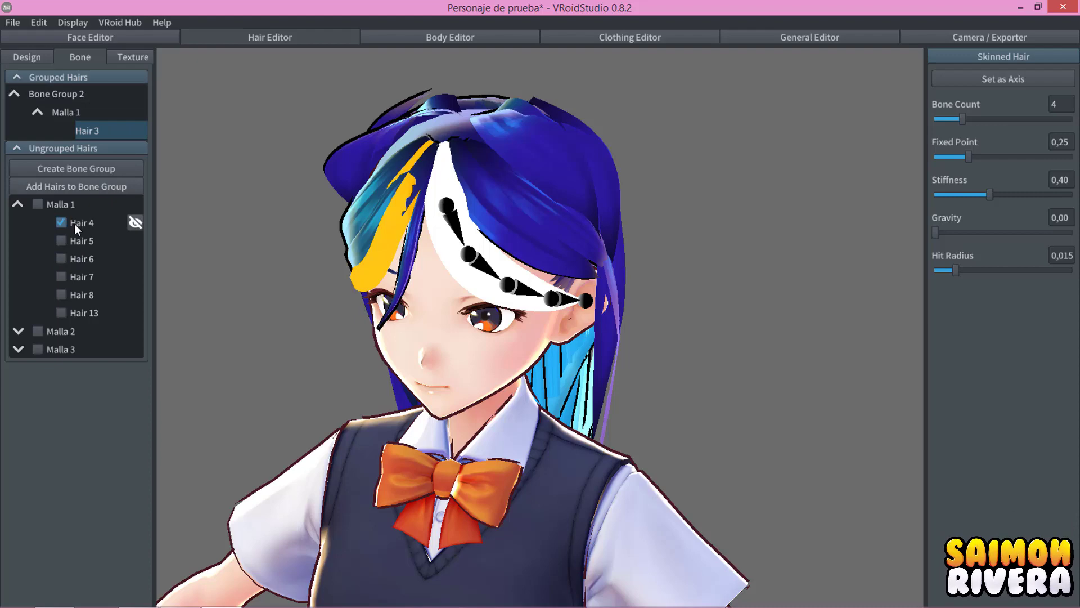
Create separate bone groups for Hair 4, Hair 5 and Hair 6 (Bone Groups 3–5).
left_click(106, 167)
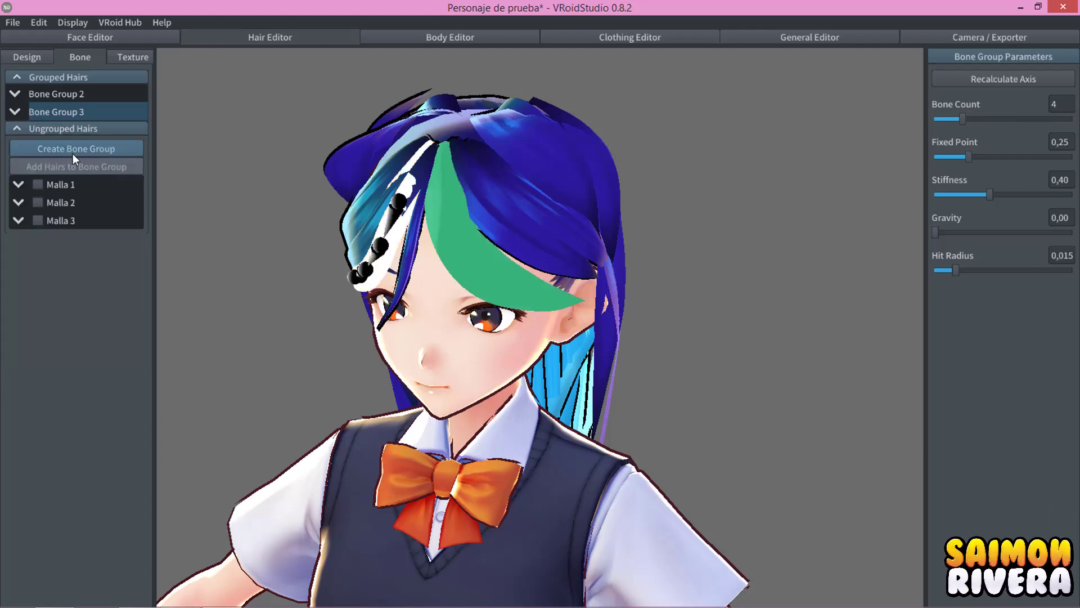
mouse_move(424, 284)
right_mouse_down()
mouse_move(432, 298)
mouse_move(414, 304)
mouse_move(430, 310)
right_mouse_up()
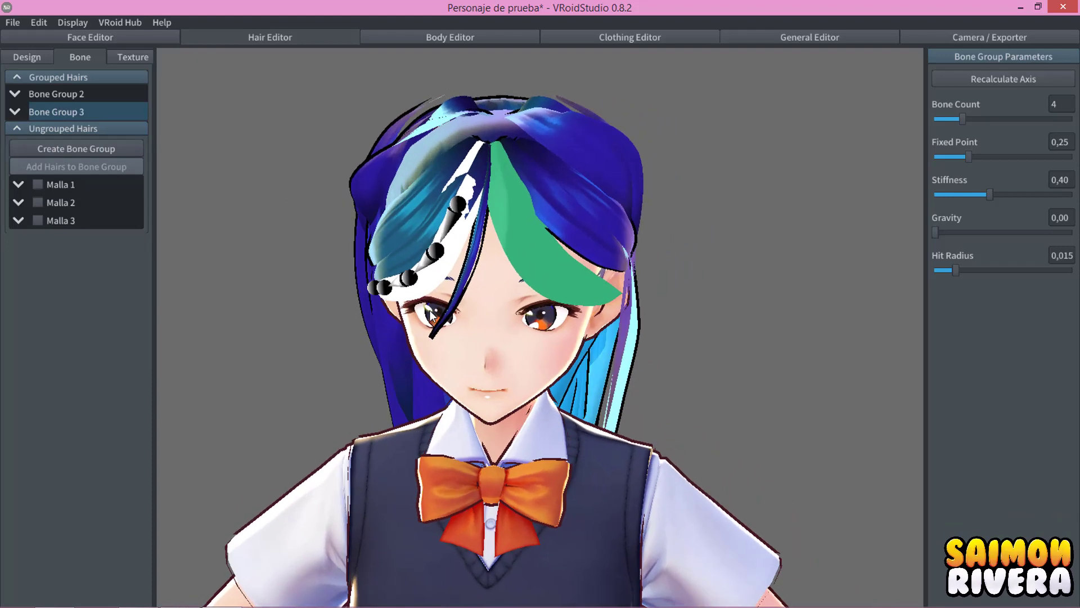
left_click(19, 188)
left_click(62, 203)
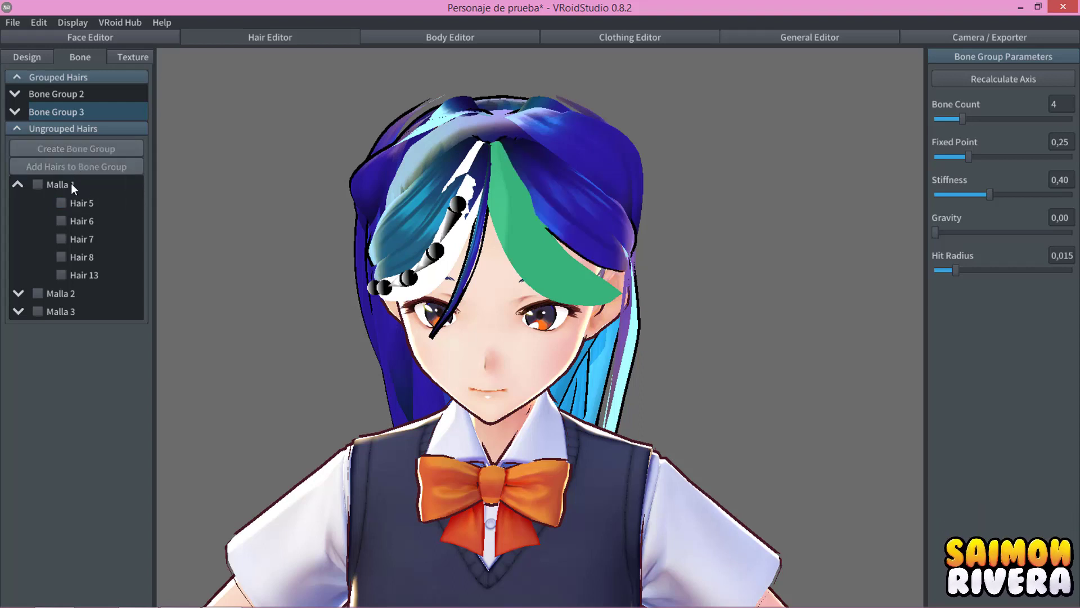
left_click(93, 148)
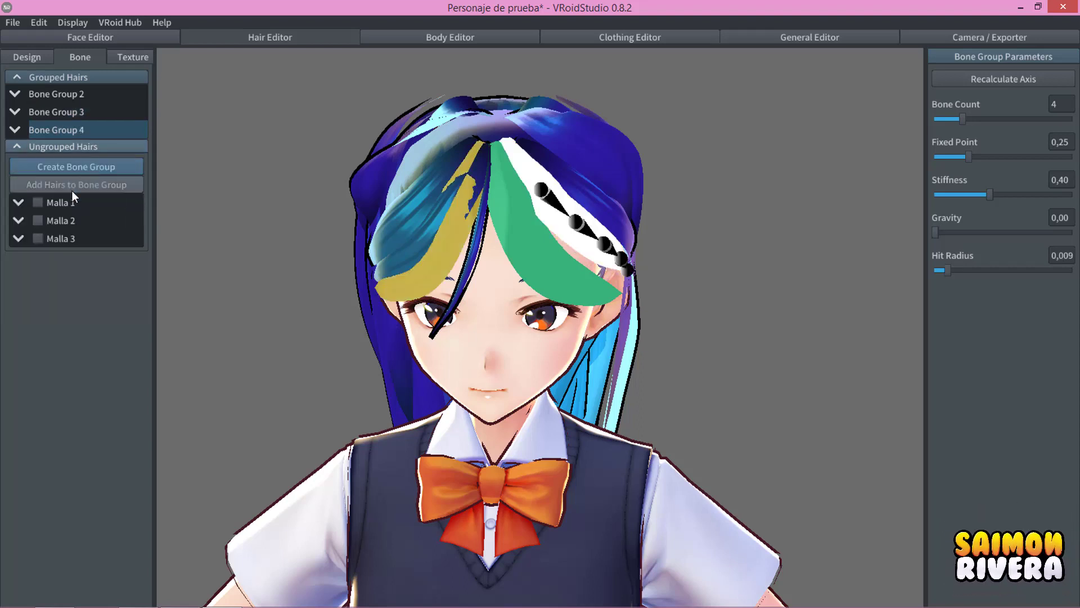
left_click(37, 207)
left_click(63, 220)
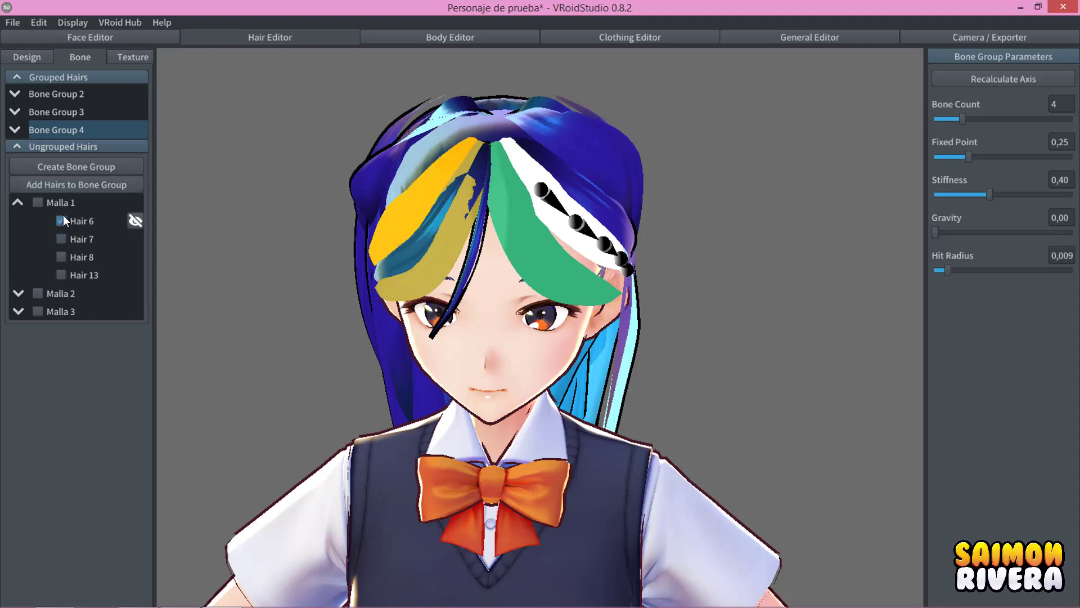
left_click(78, 165)
Create separate bone groups for Hair 7, Hair 8 and Hair 13 (Bone Groups 6–8).
left_click(22, 221)
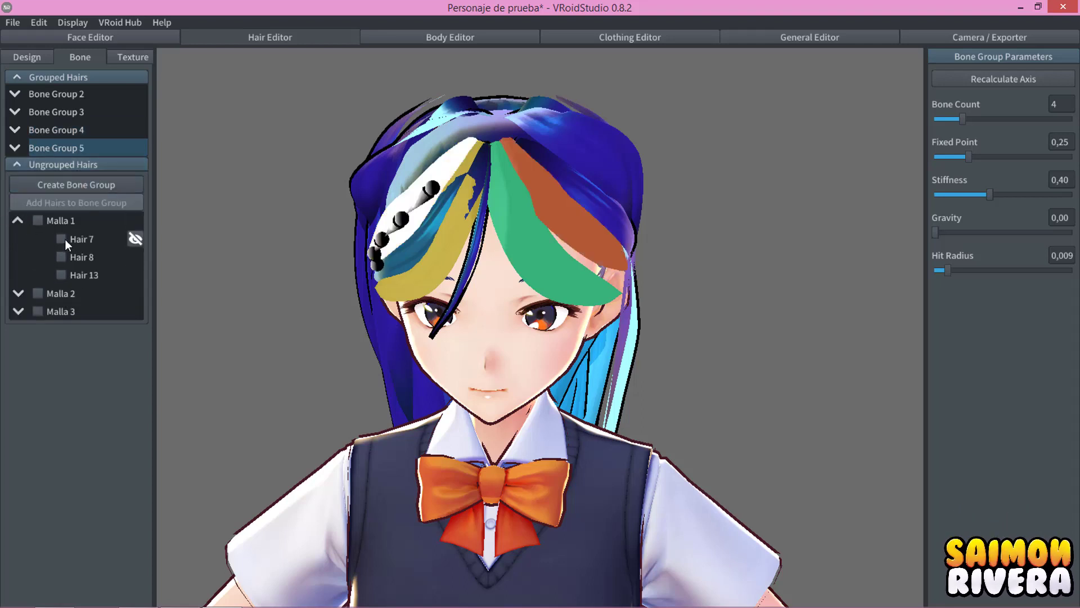
left_click(61, 239)
left_click(73, 184)
left_click(19, 238)
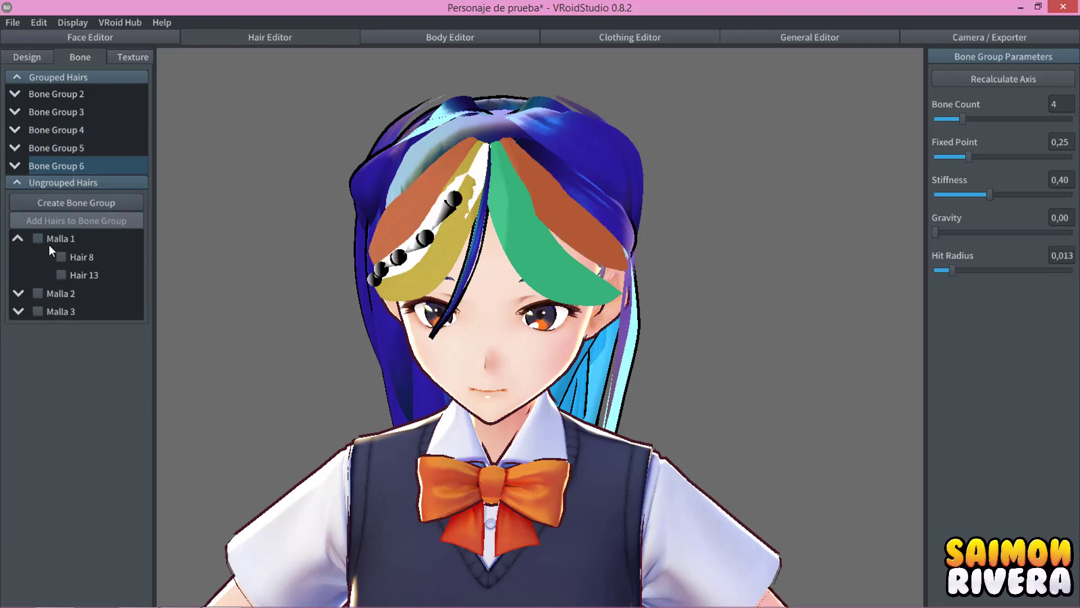
left_click(61, 257)
left_click(66, 201)
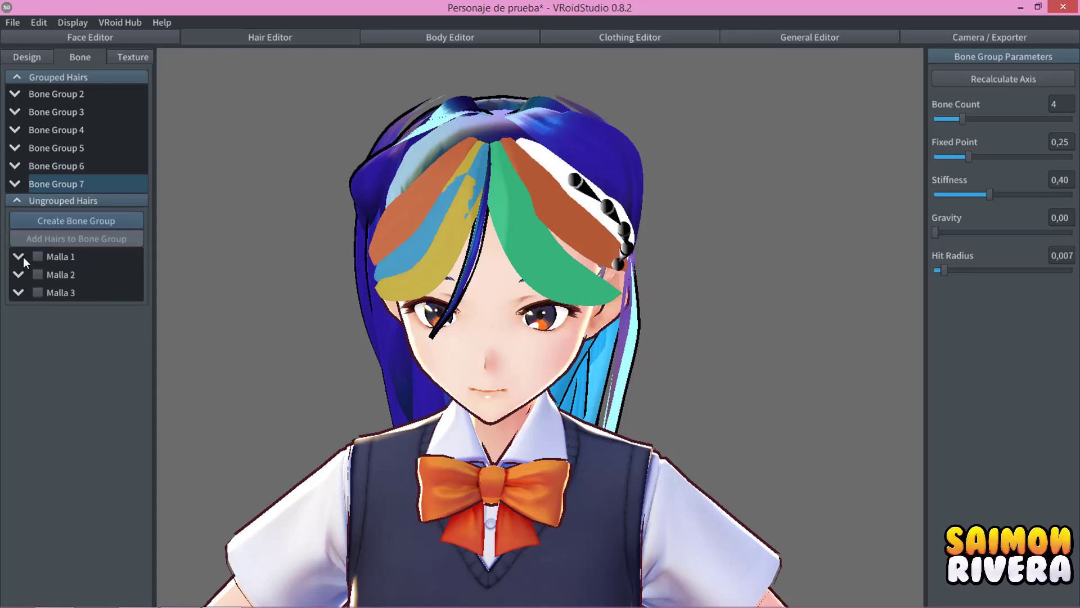
left_click(19, 256)
left_click(67, 275)
left_click(70, 221)
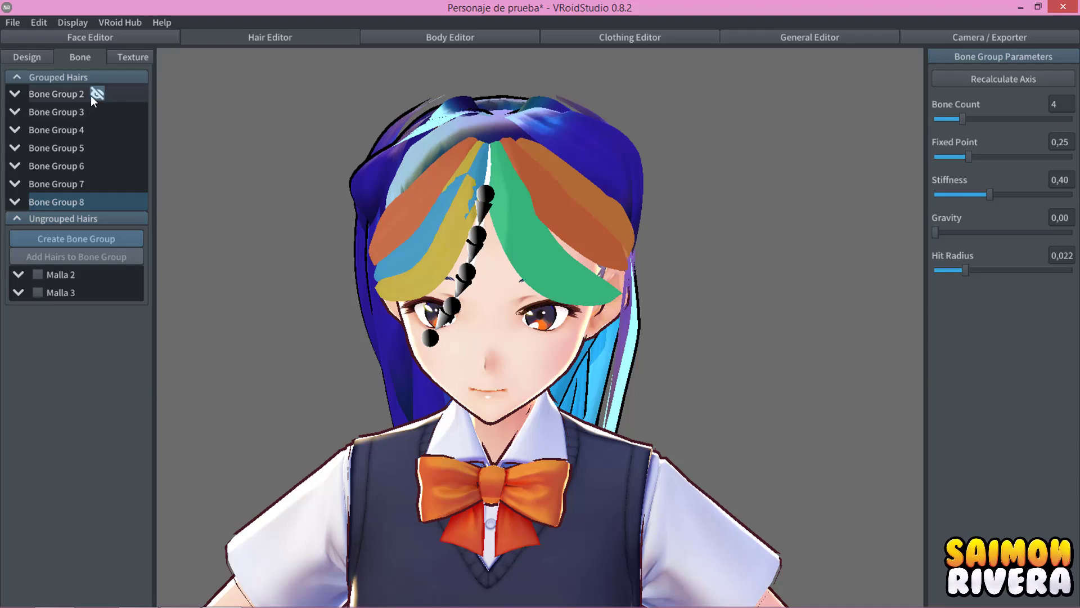
Adjust Gravity on Bone Groups 2, 3 and 4, raising Group 4 to about 0,2.
left_click(63, 95)
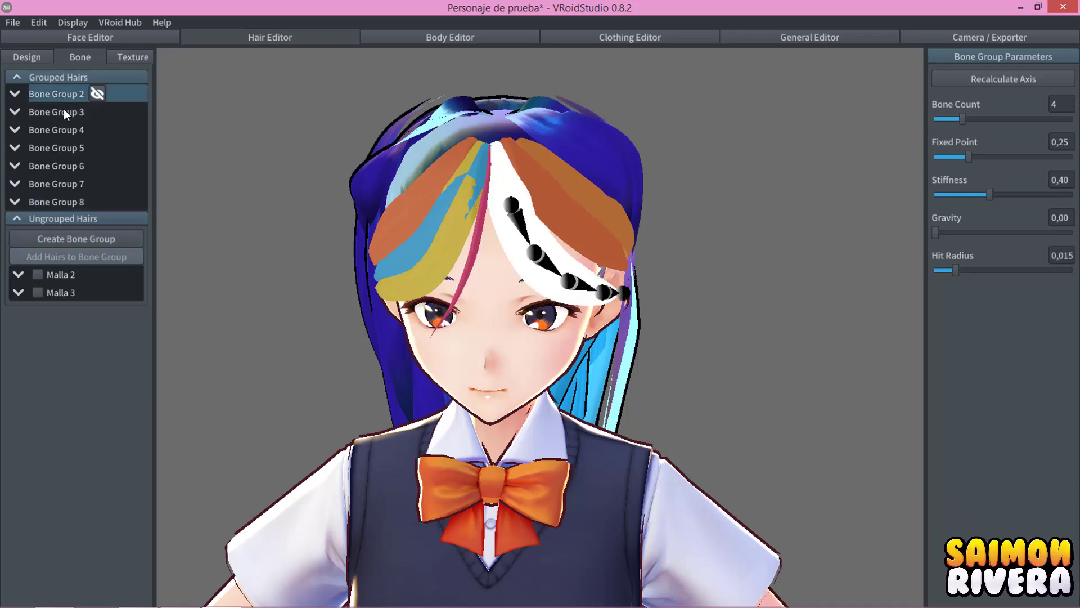
left_click_drag(937, 232, 1020, 232)
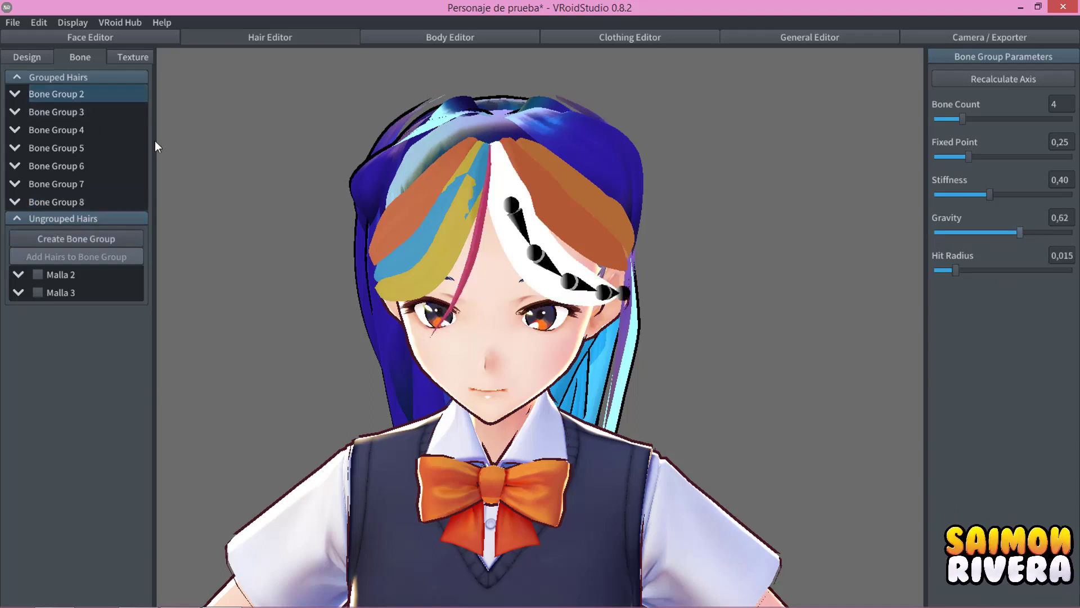
left_click(63, 112)
mouse_move(937, 232)
left_mouse_down()
mouse_move(966, 232)
mouse_move(951, 231)
left_mouse_up()
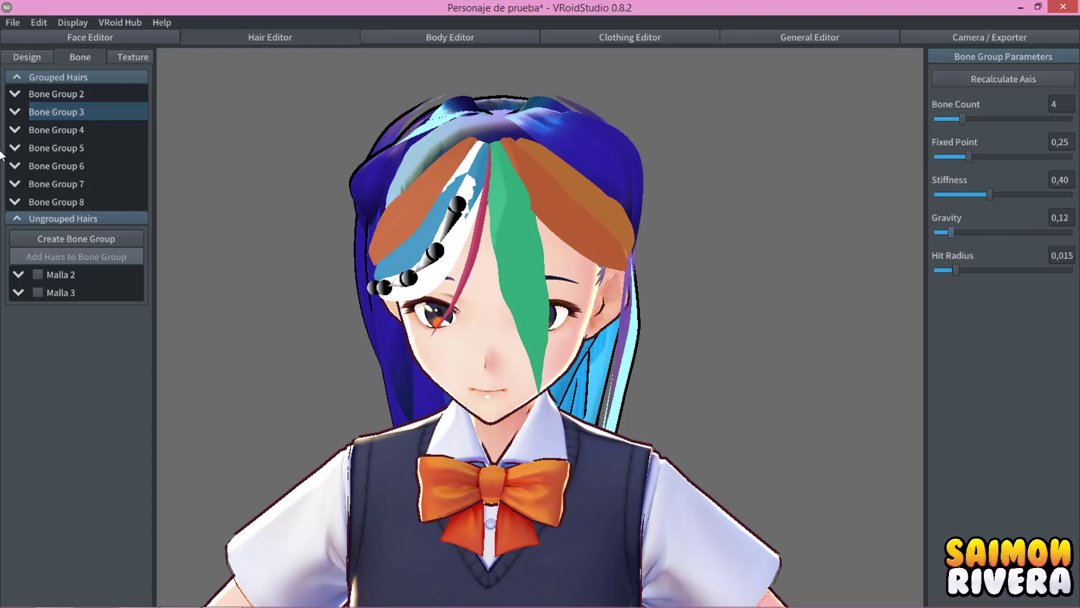
left_click(43, 133)
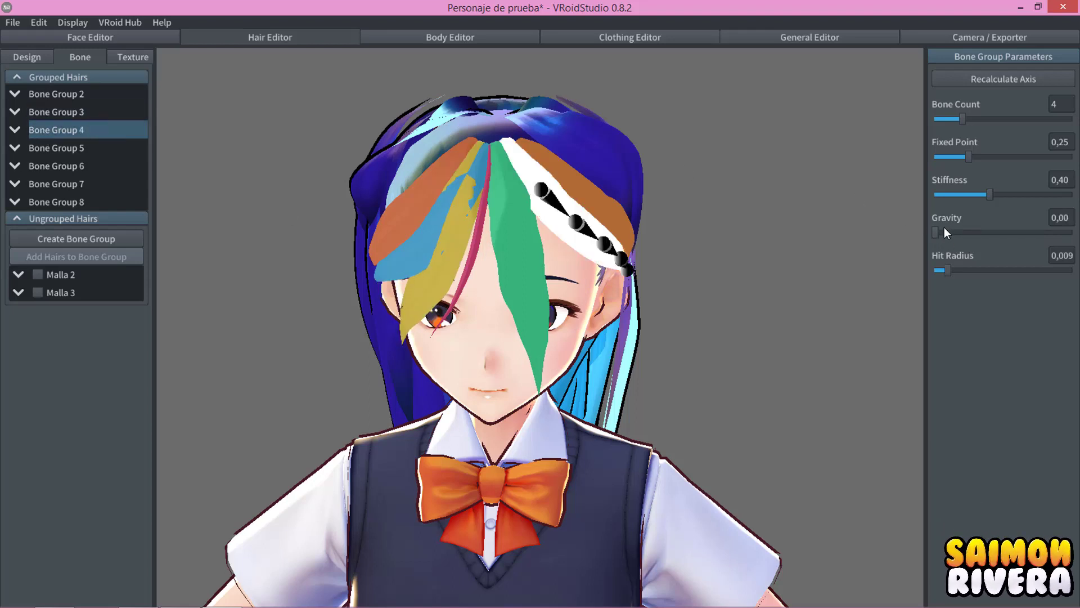
left_click_drag(944, 232, 974, 232)
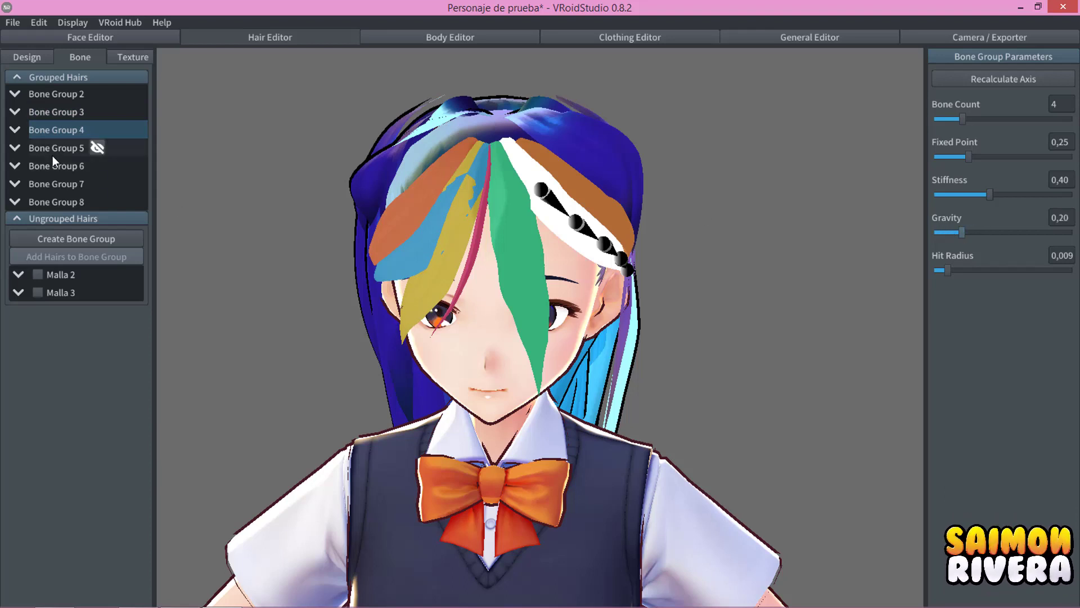
Set small Gravity on Bone Groups 5 and 6, review Groups 7–8, and lower Group 2 to 0,19.
left_click(54, 150)
left_click(958, 232)
left_click_drag(963, 234, 959, 232)
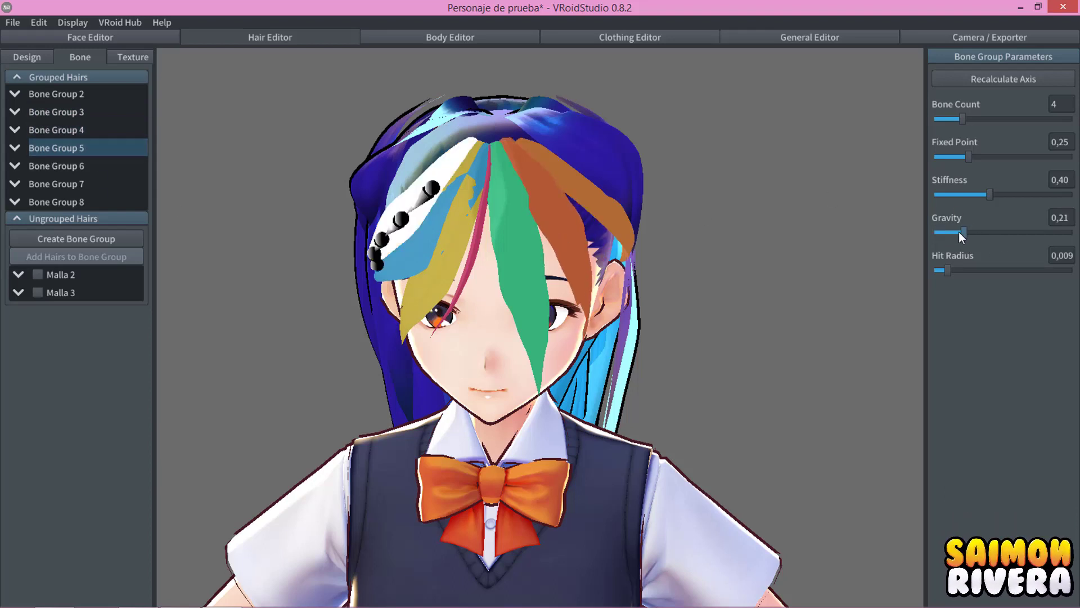
left_click(90, 165)
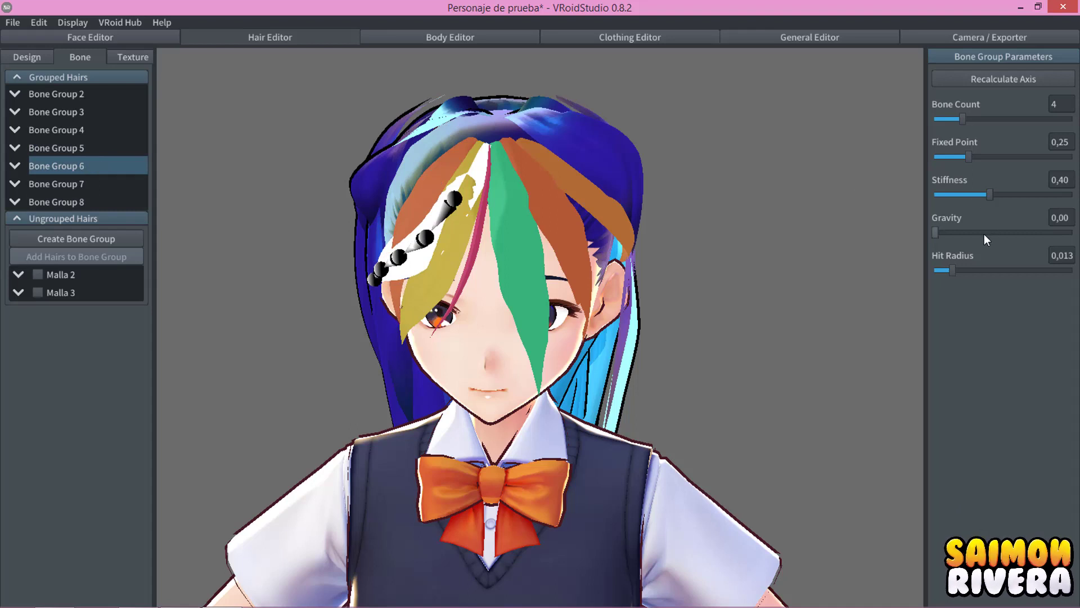
left_click_drag(951, 235, 946, 235)
left_click(95, 183)
left_click(59, 203)
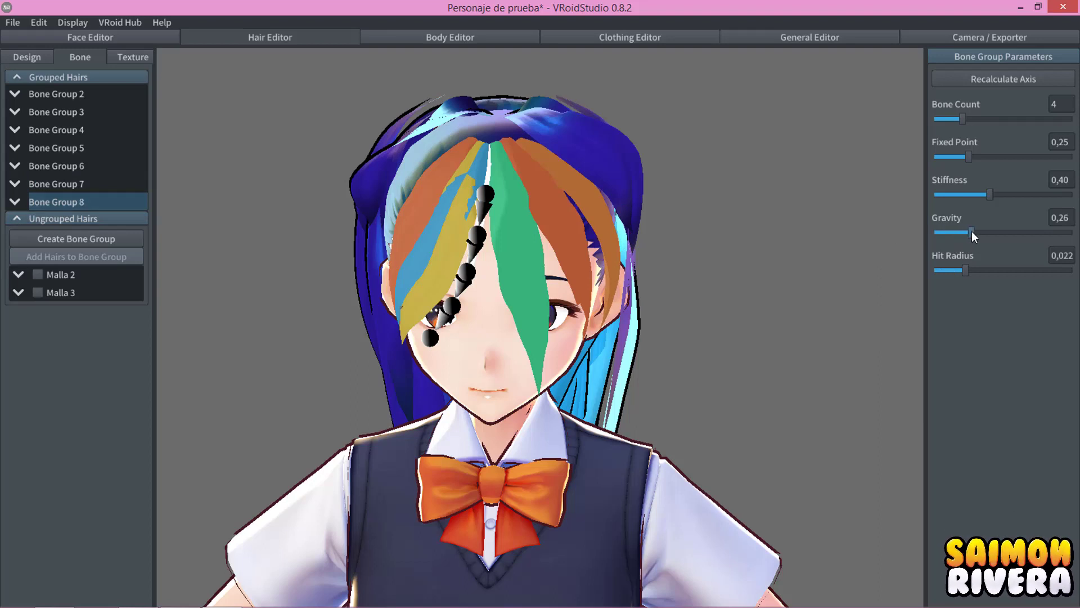
left_click(79, 95)
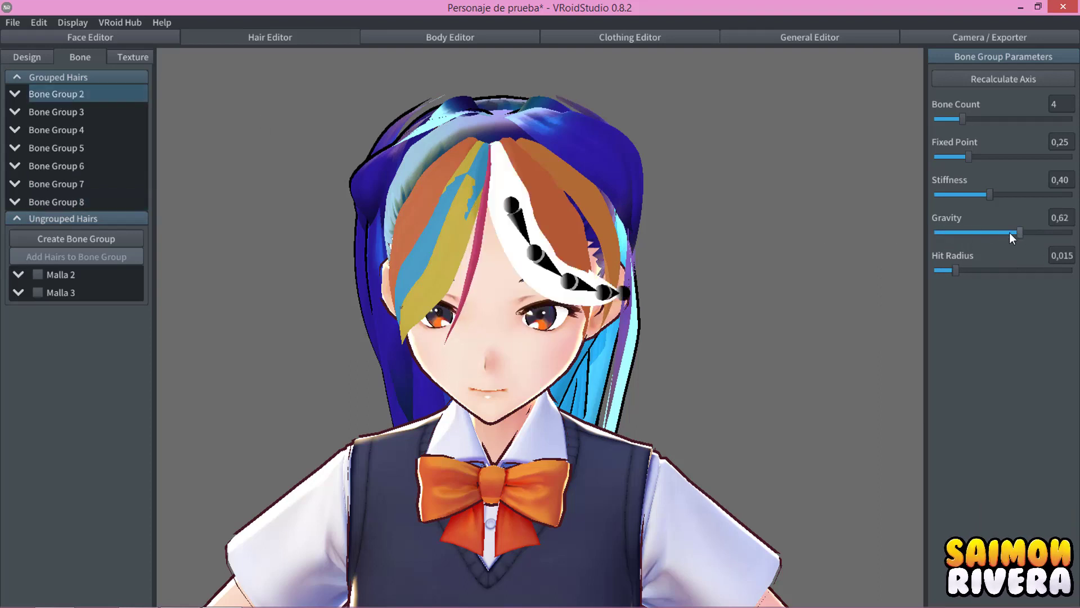
left_click_drag(1018, 232, 961, 233)
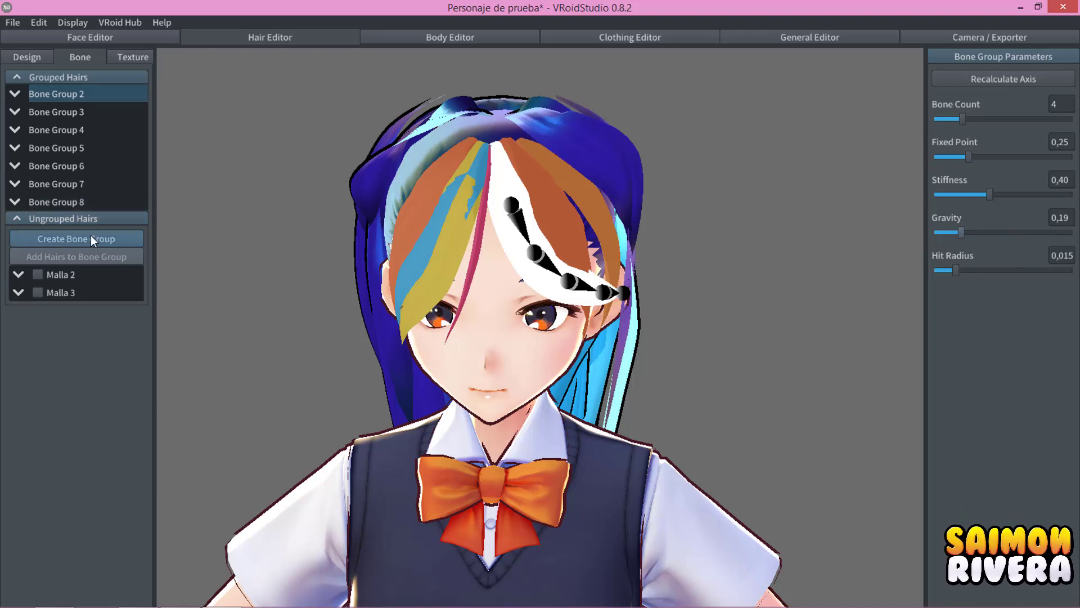
Open Pose & Animation in Camera / Exporter and select the Male Animation set.
left_click(42, 58)
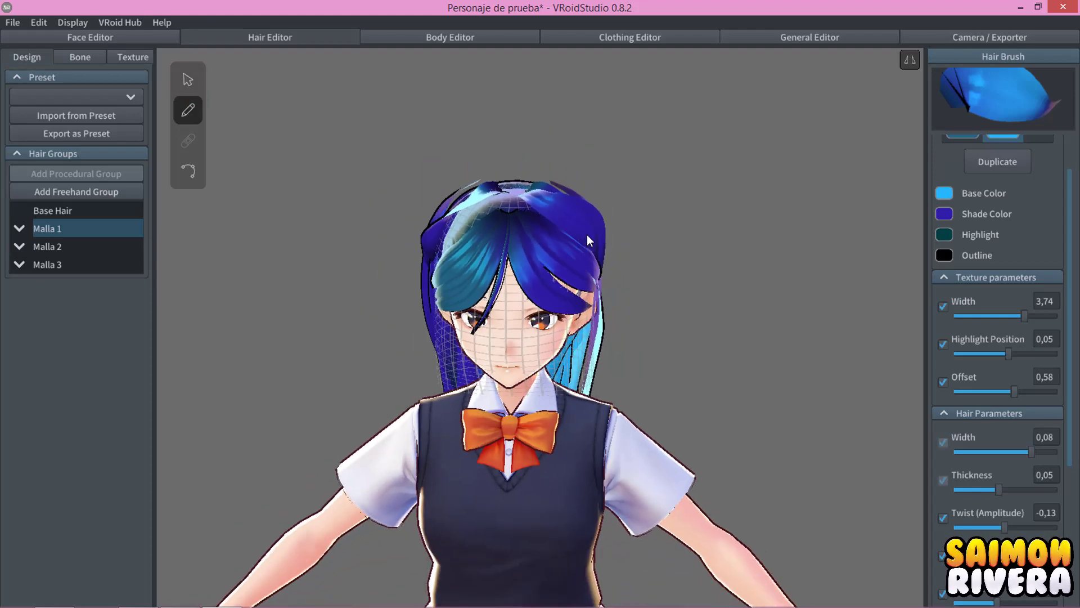
left_click(1001, 36)
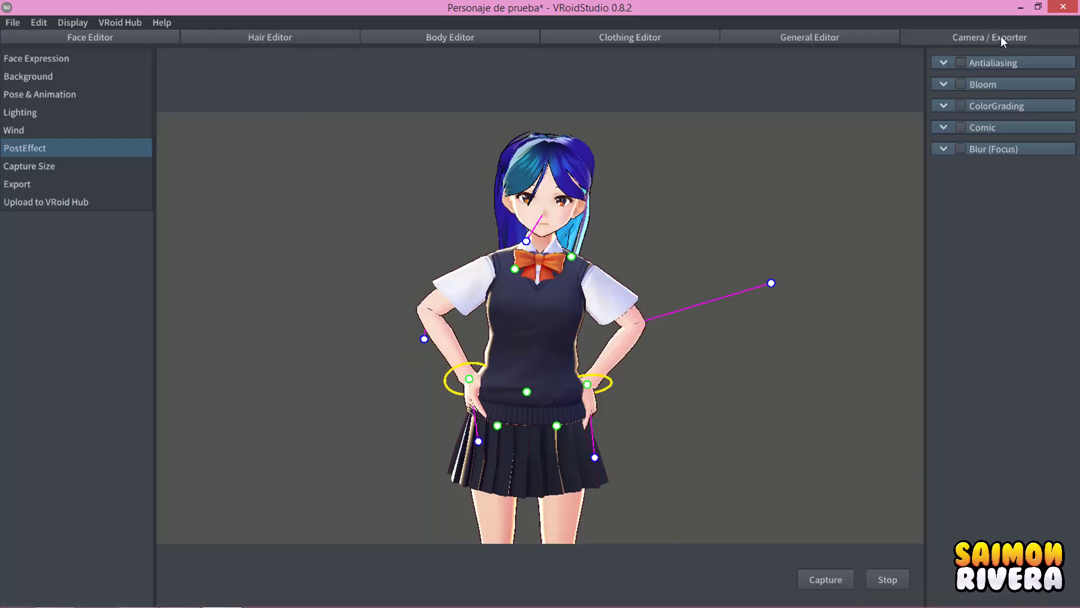
left_click(45, 95)
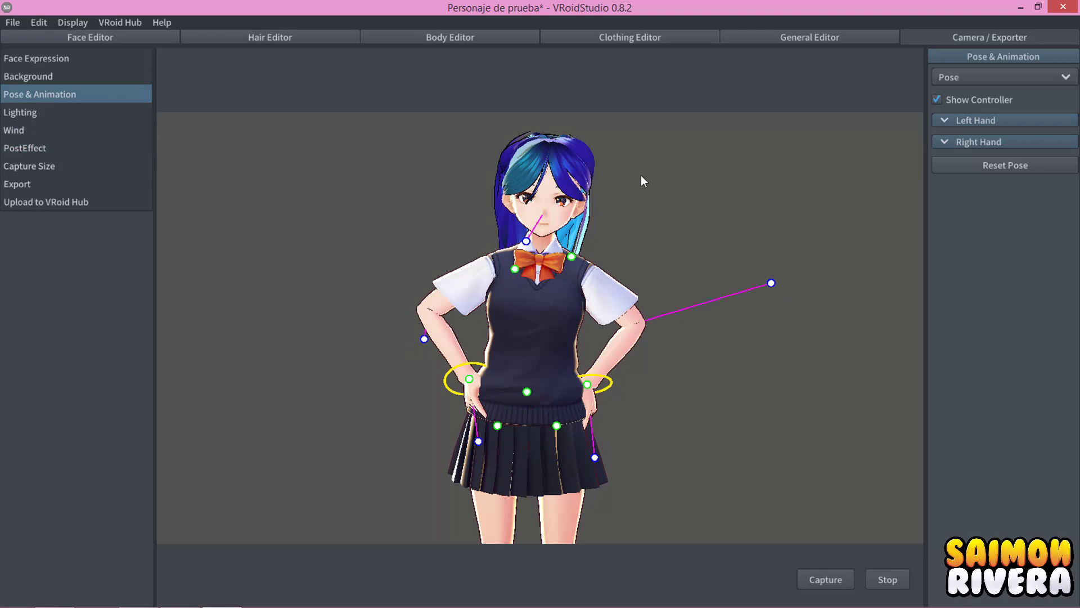
left_click(988, 83)
left_click(974, 113)
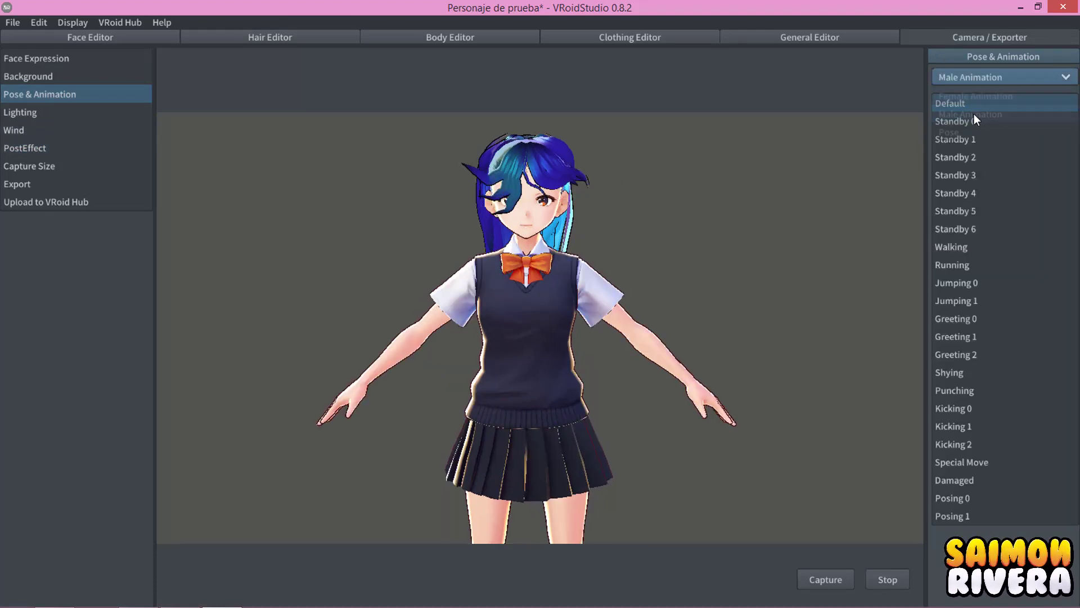
Play Standby 3, Walking and Running, orbiting to watch the bangs swing.
left_click(946, 176)
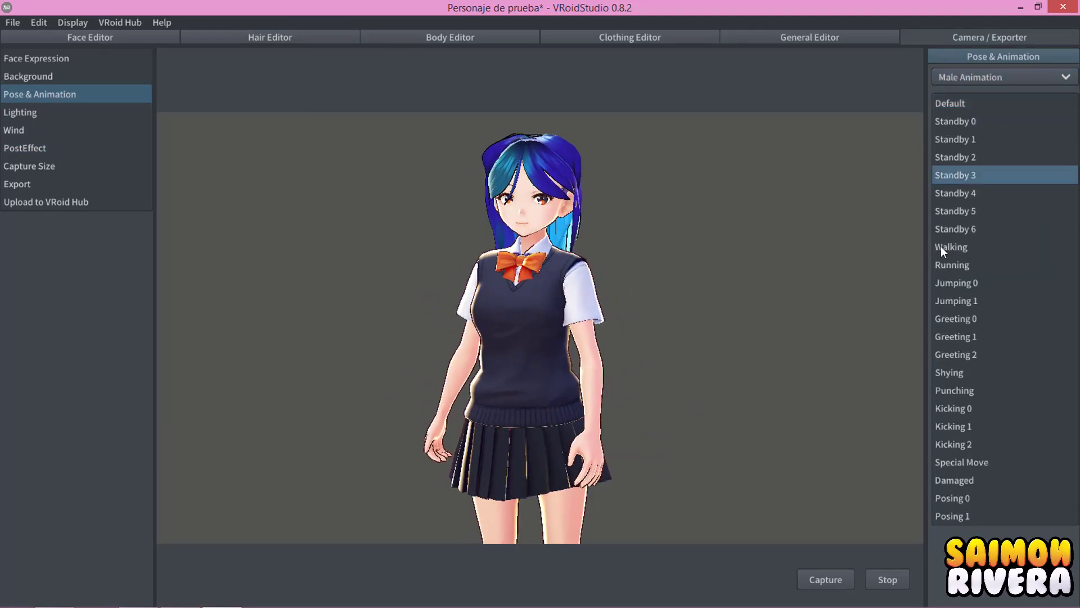
left_click(958, 249)
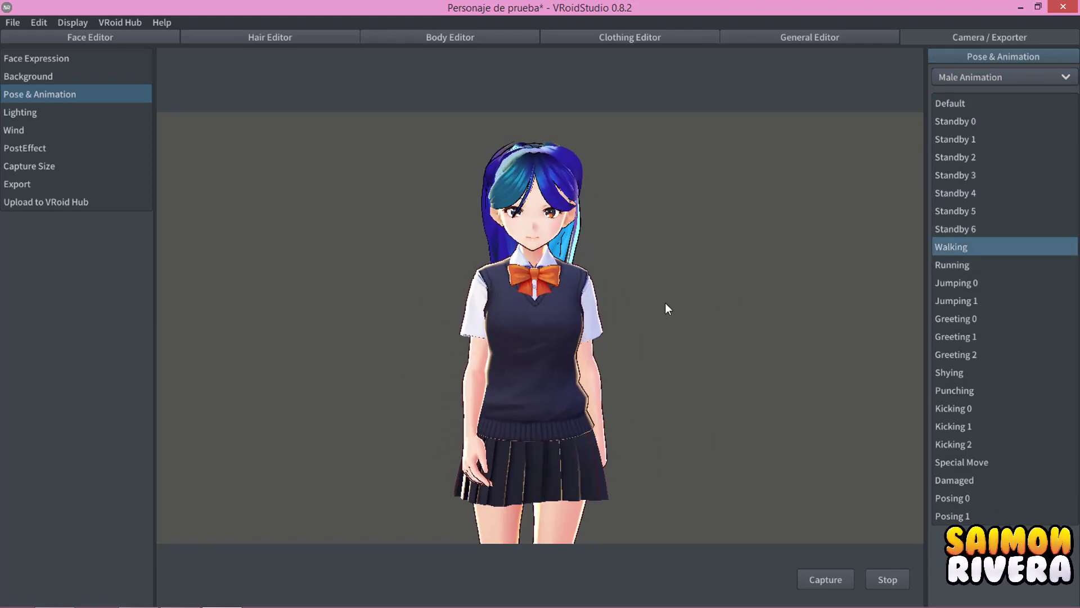
mouse_move(664, 303)
right_mouse_down()
mouse_move(643, 298)
mouse_move(807, 308)
mouse_move(677, 312)
mouse_move(644, 302)
mouse_move(735, 302)
right_mouse_up()
left_click(981, 267)
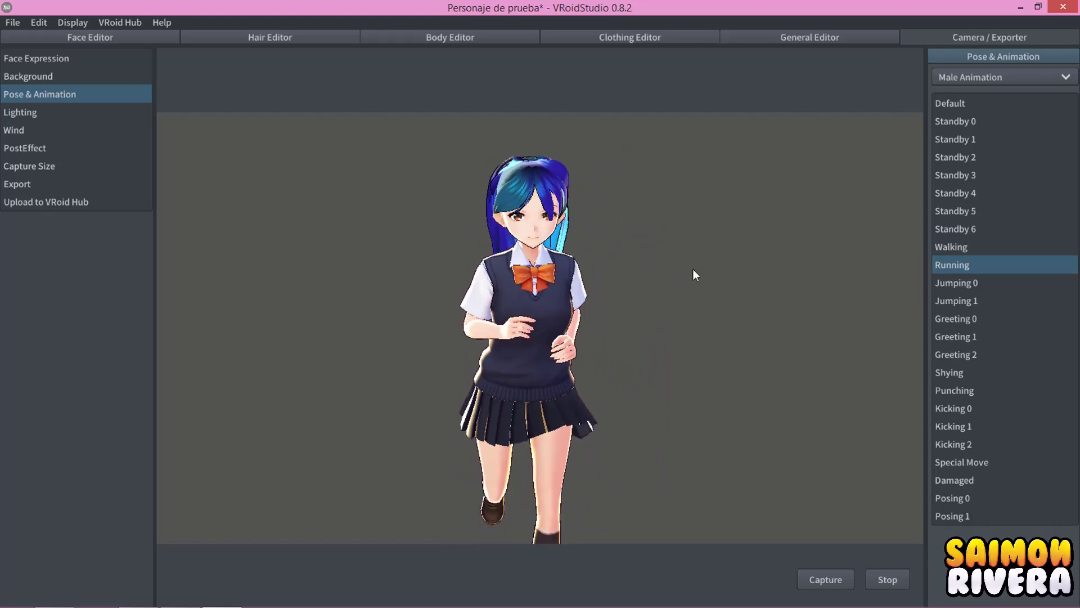
mouse_move(695, 272)
right_mouse_down()
mouse_move(661, 272)
mouse_move(766, 275)
mouse_move(641, 273)
mouse_move(697, 273)
right_mouse_up()
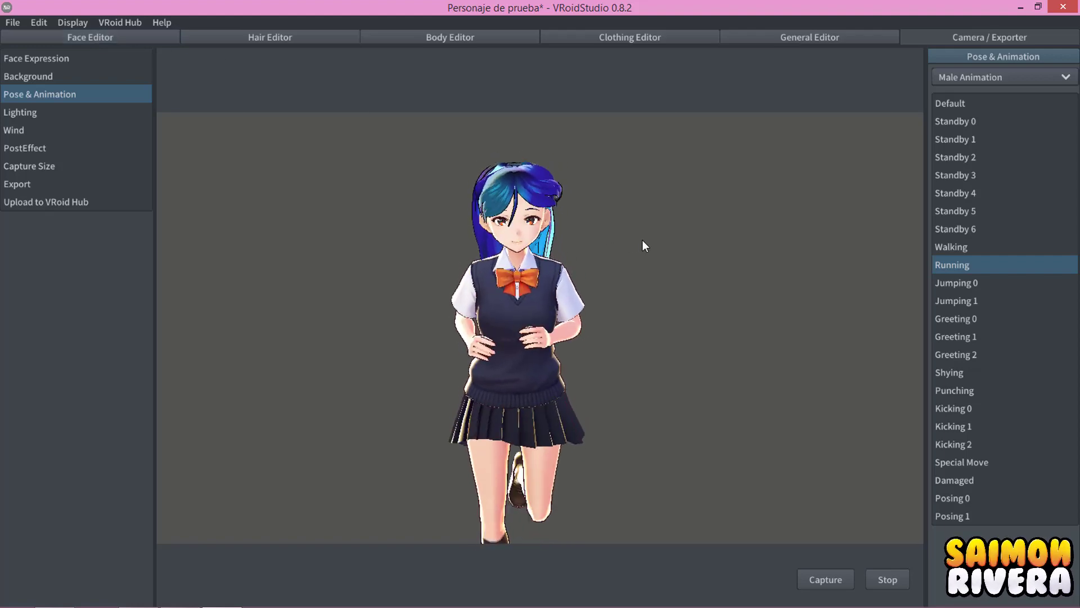
mouse_move(643, 240)
right_mouse_down()
mouse_move(842, 251)
mouse_move(644, 249)
right_mouse_up()
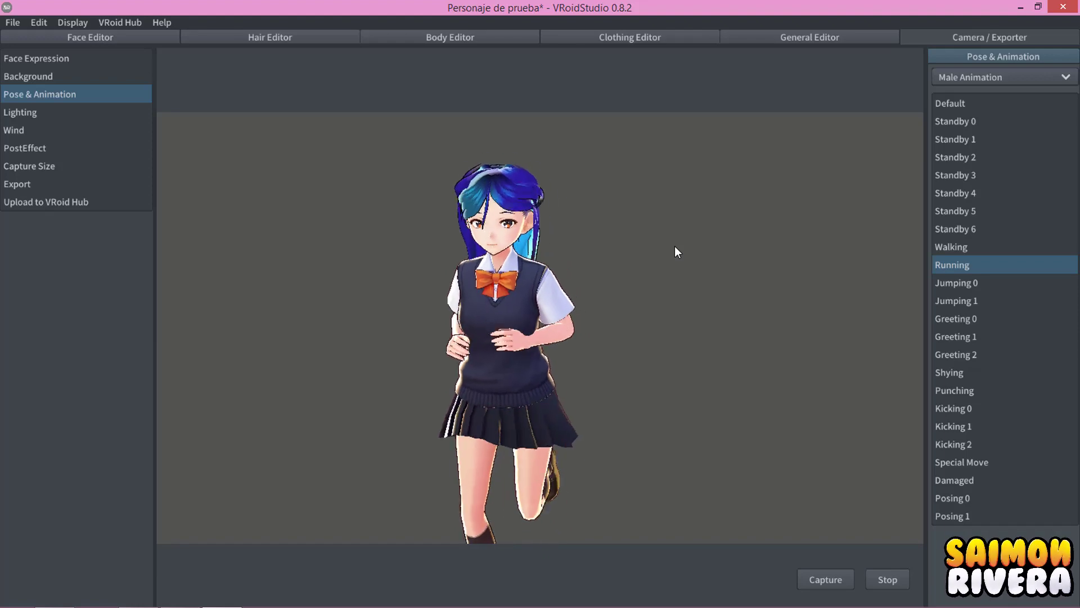
Preview Standby 4, Greeting 1, Running, Jumping 0, Walking and Standby 6 animations.
left_click(964, 192)
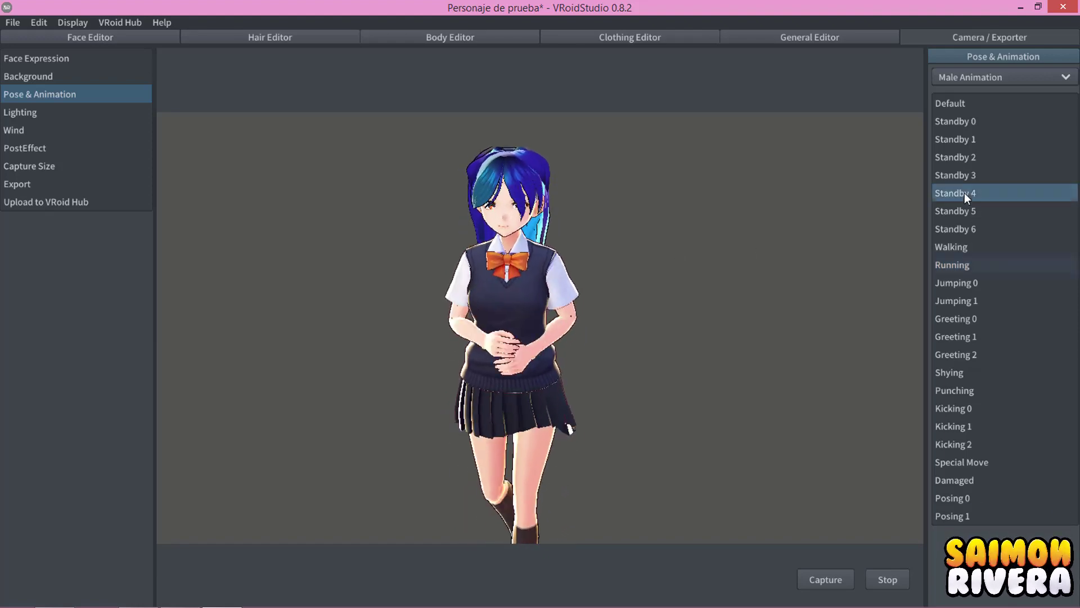
left_click(956, 339)
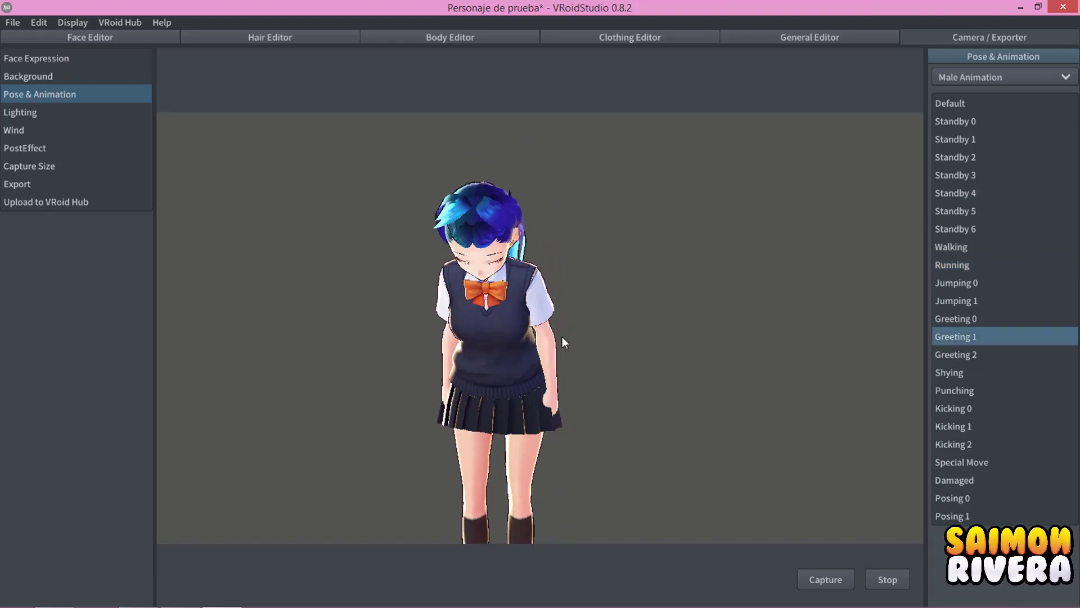
left_click(985, 263)
left_click(971, 265)
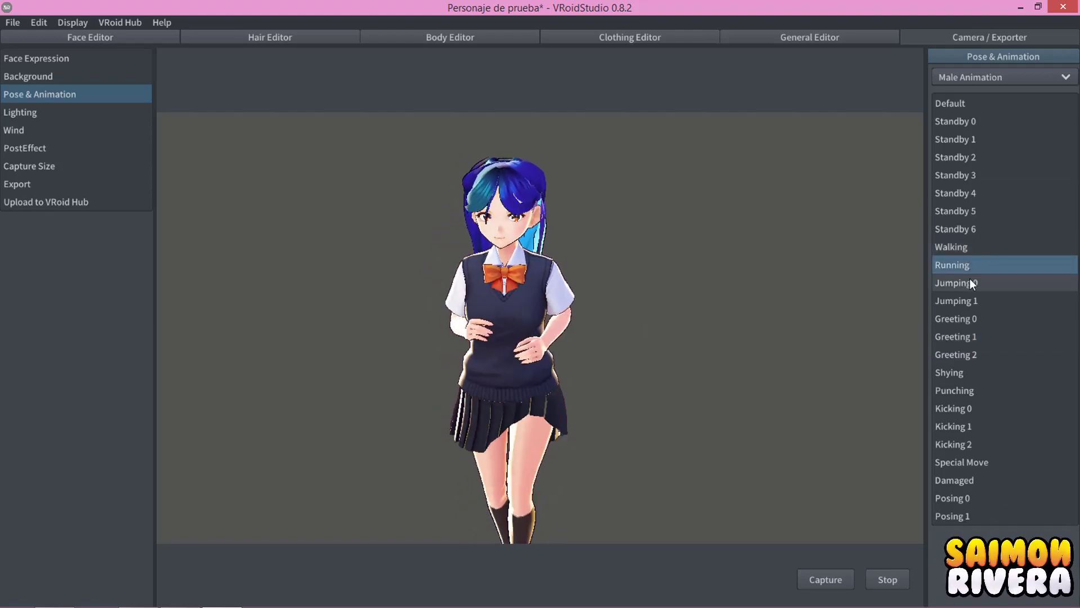
left_click(972, 246)
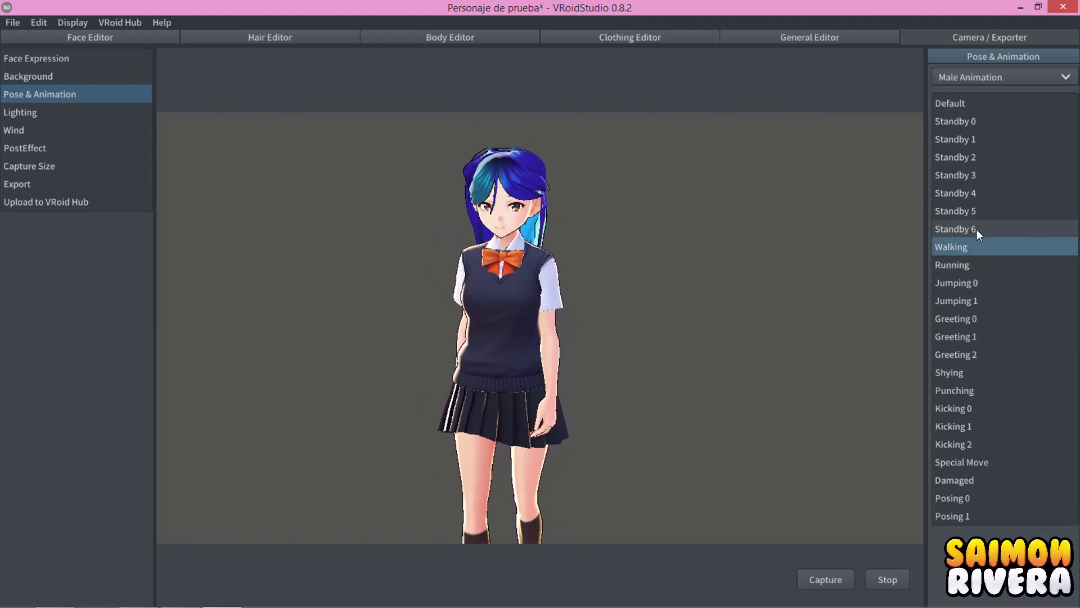
left_click(977, 229)
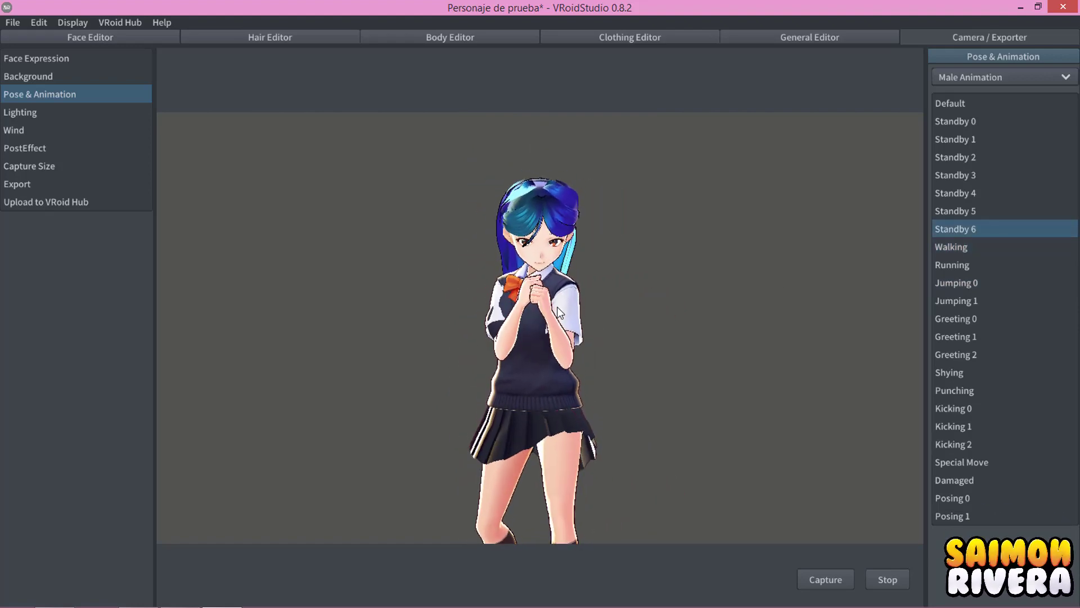
Orbit to view her from side and behind, then preview Shying, Kicking 1, Special Move and Standby 1.
middle_click_drag(654, 343, 657, 268)
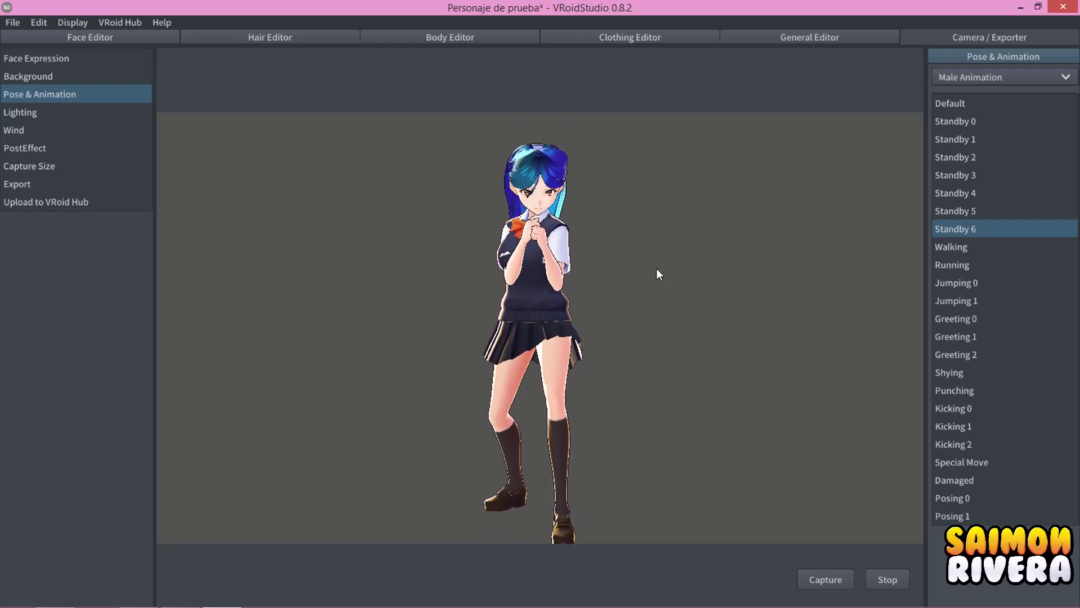
left_click_drag(694, 299, 637, 303)
right_click_drag(637, 303, 788, 307)
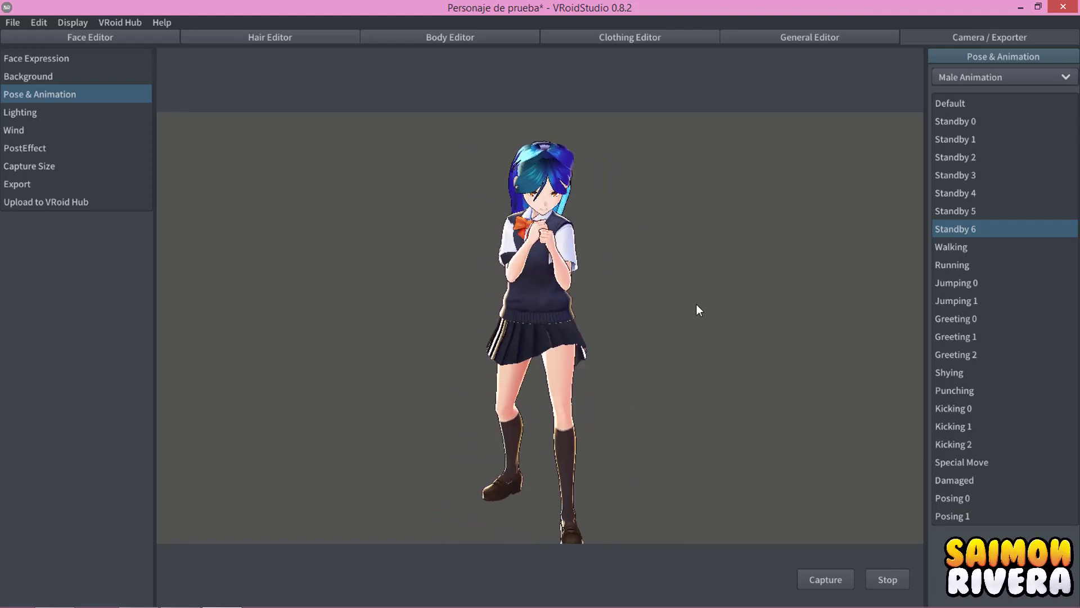
mouse_move(695, 323)
right_mouse_down()
mouse_move(461, 318)
mouse_move(717, 326)
right_mouse_up()
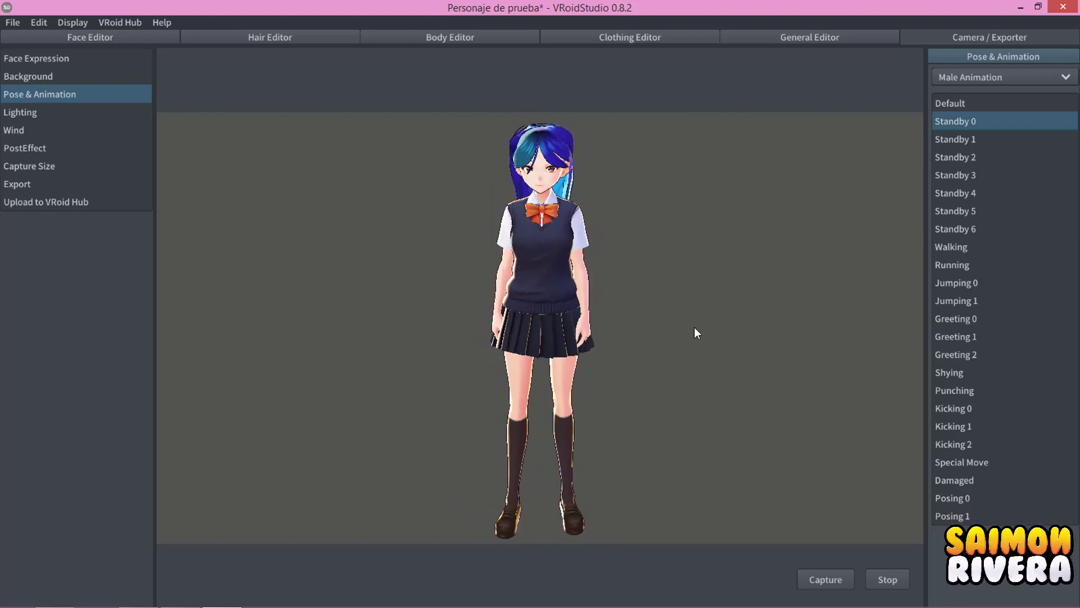
left_click(965, 373)
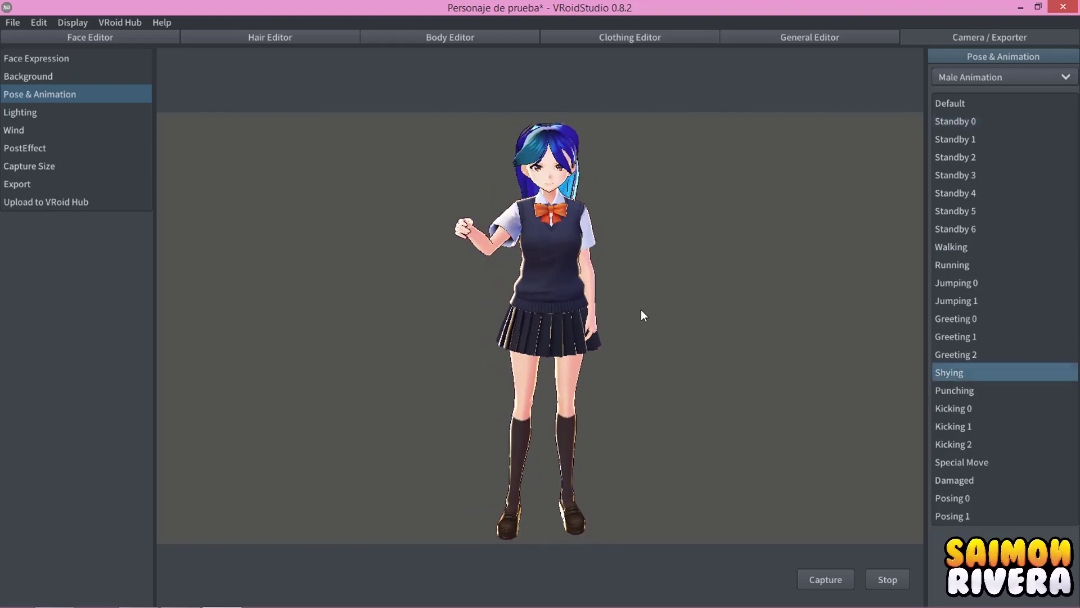
left_click(957, 429)
left_click(961, 460)
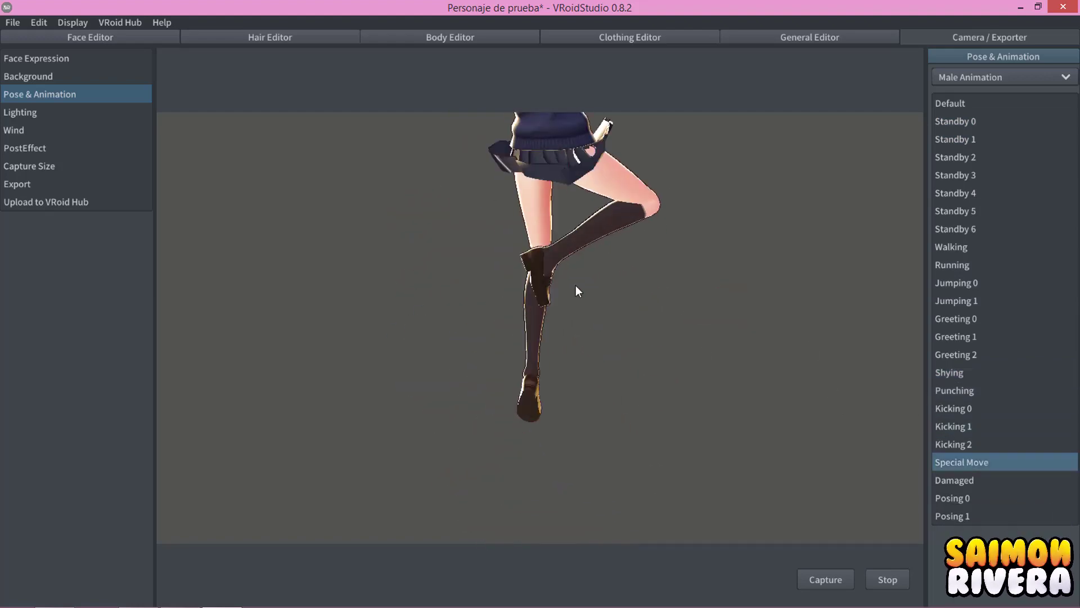
left_click(952, 135)
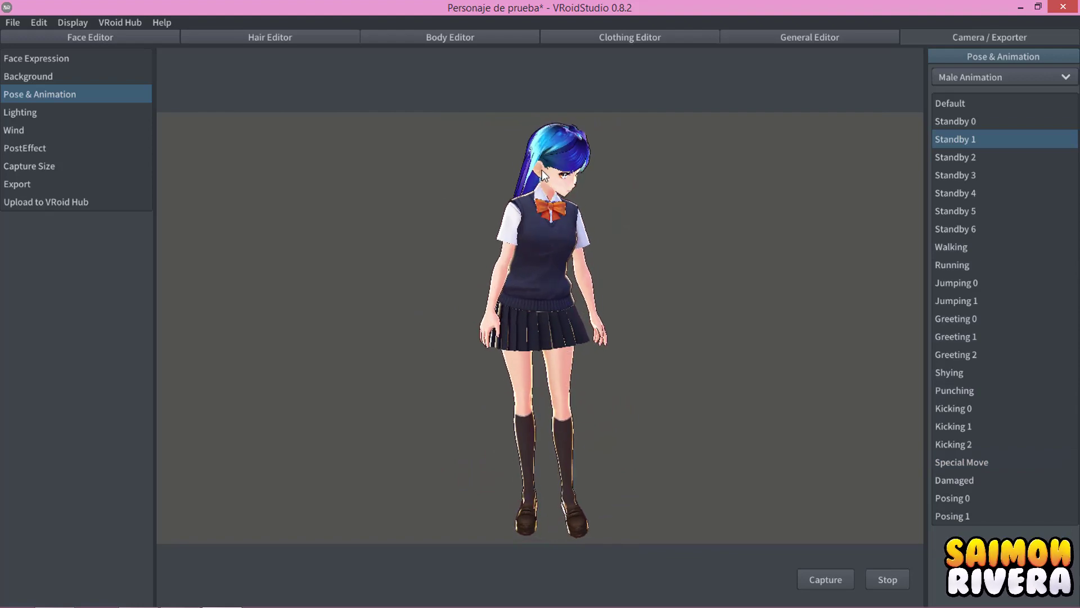
left_click(90, 35)
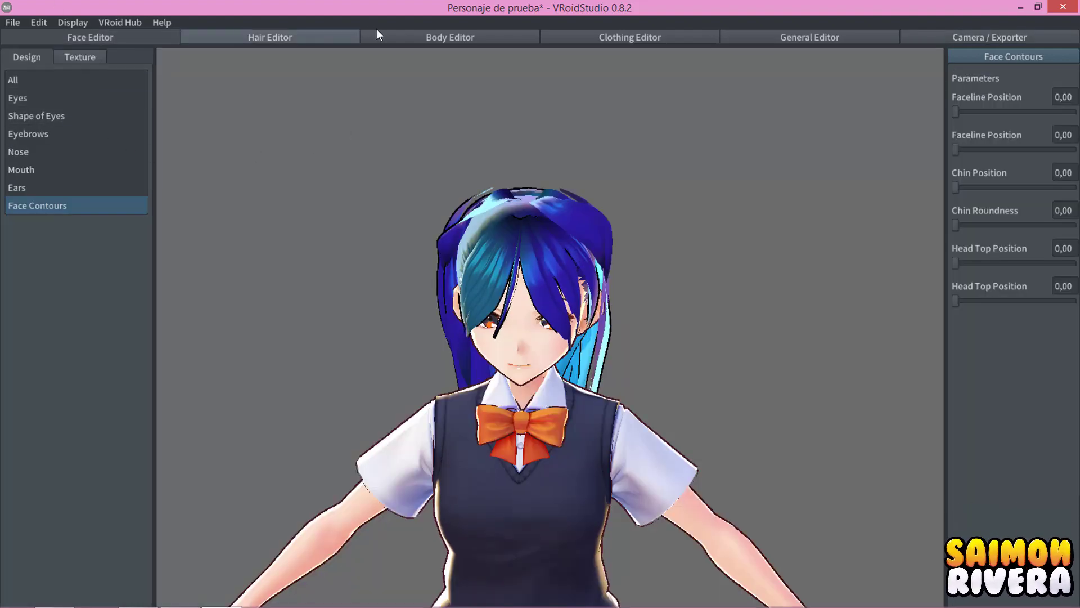
Bring up the hair bone groups in the Hair Editor's Bone tab.
left_click(358, 33)
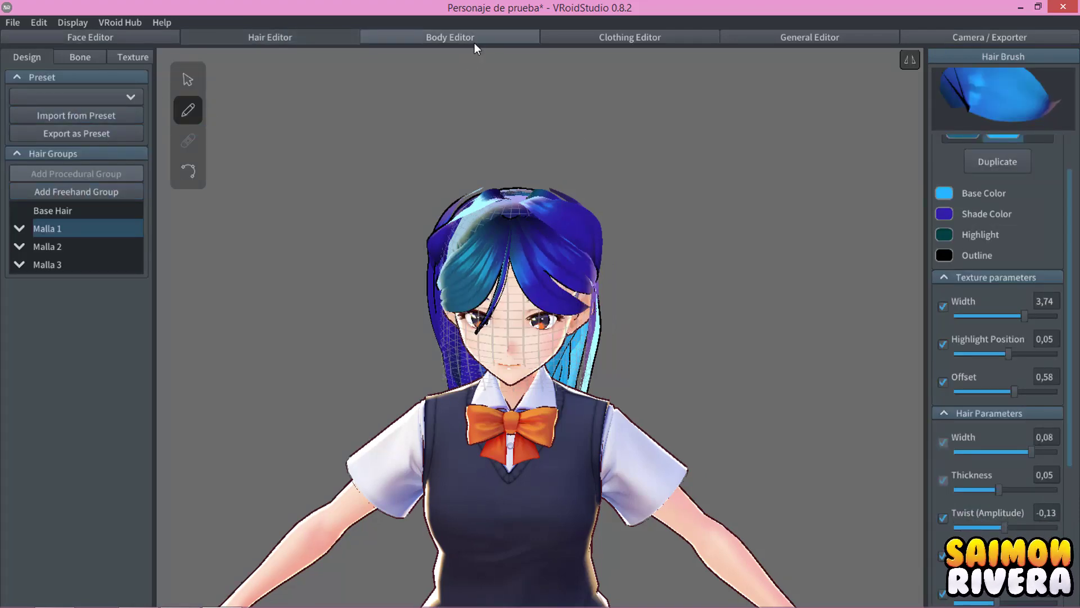
scroll(706, 207, "down", 2)
scroll(673, 315, "down", 3)
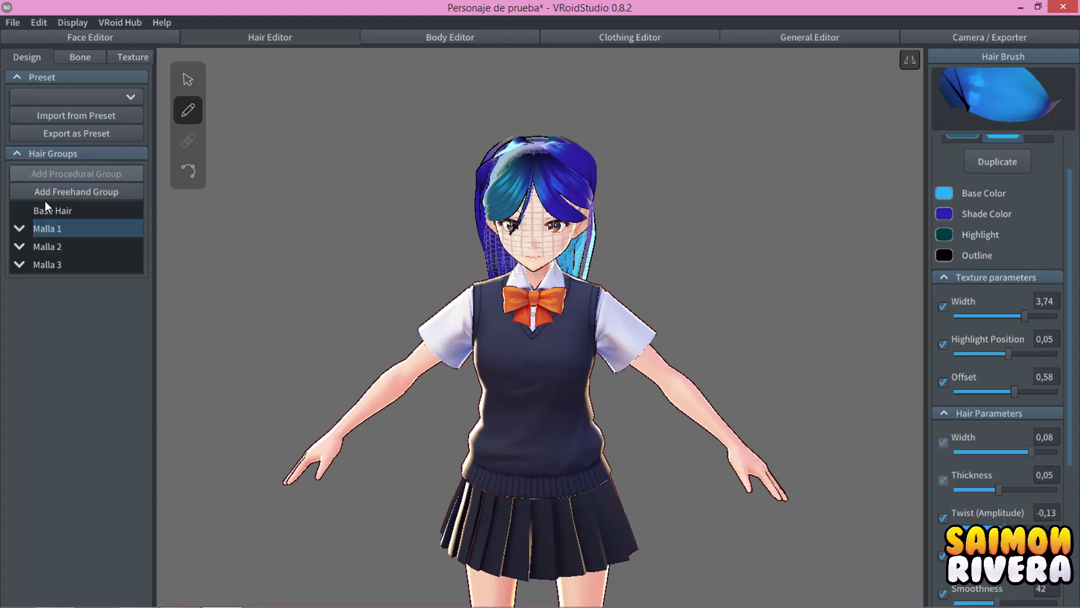
left_click(86, 53)
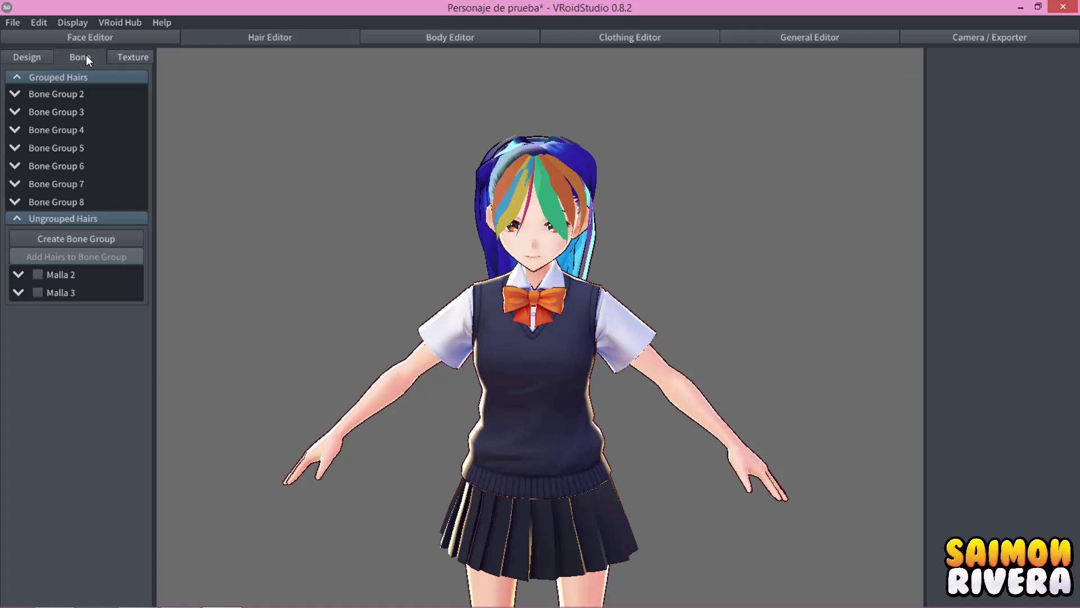
Tick the whole Malla 2 group under Ungrouped Hairs, reviewing its Hair 32–53 strands.
left_click(15, 278)
left_click(38, 274)
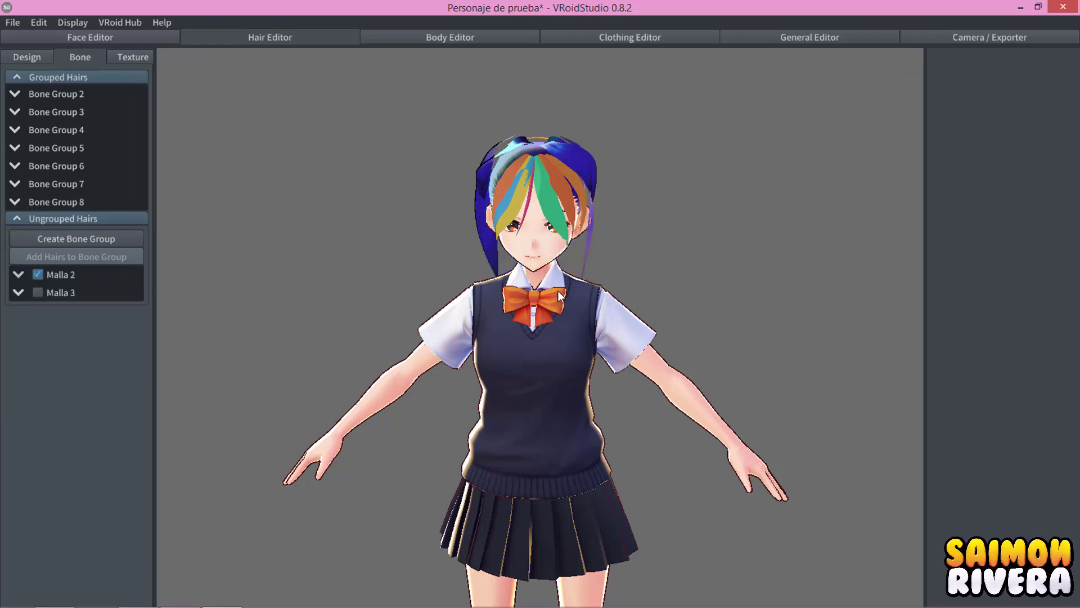
right_click_drag(559, 293, 492, 295)
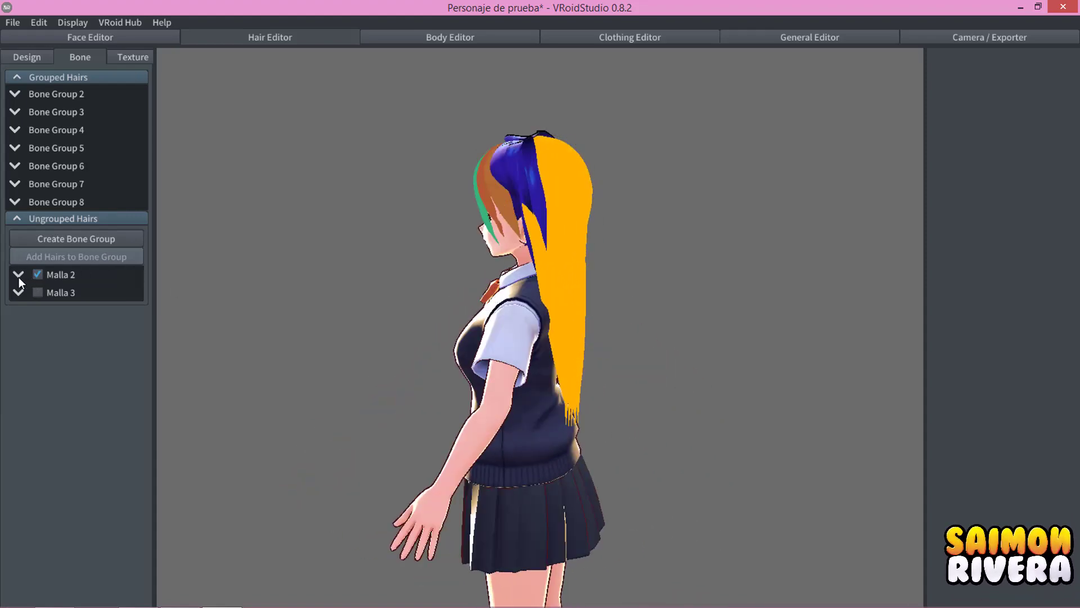
left_click(19, 276)
scroll(80, 330, "down", 2)
scroll(34, 281, "up", 2)
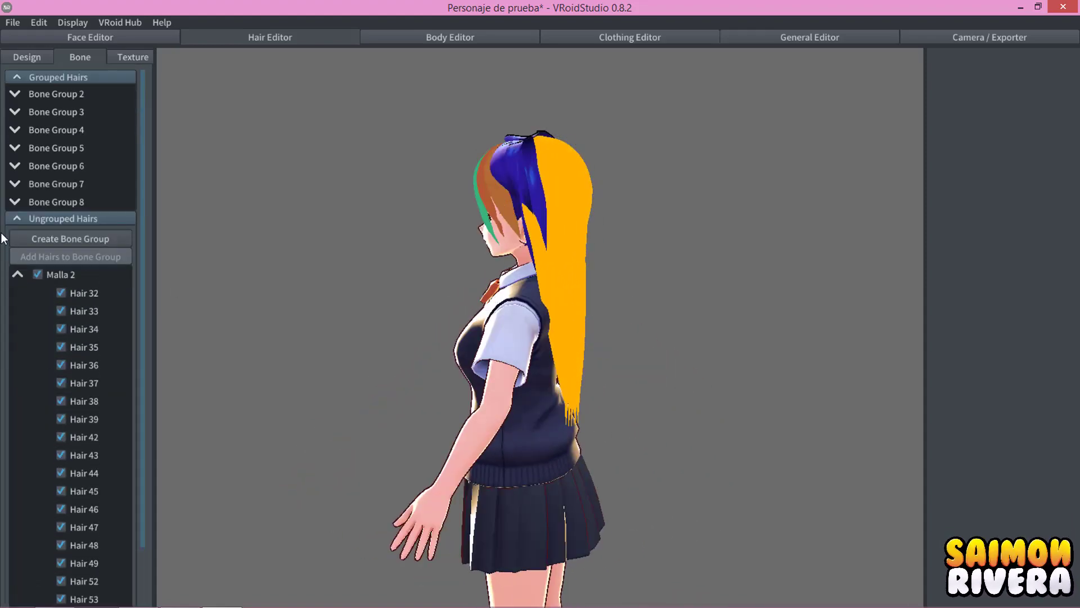
left_click(17, 274)
right_click_drag(449, 287, 588, 287)
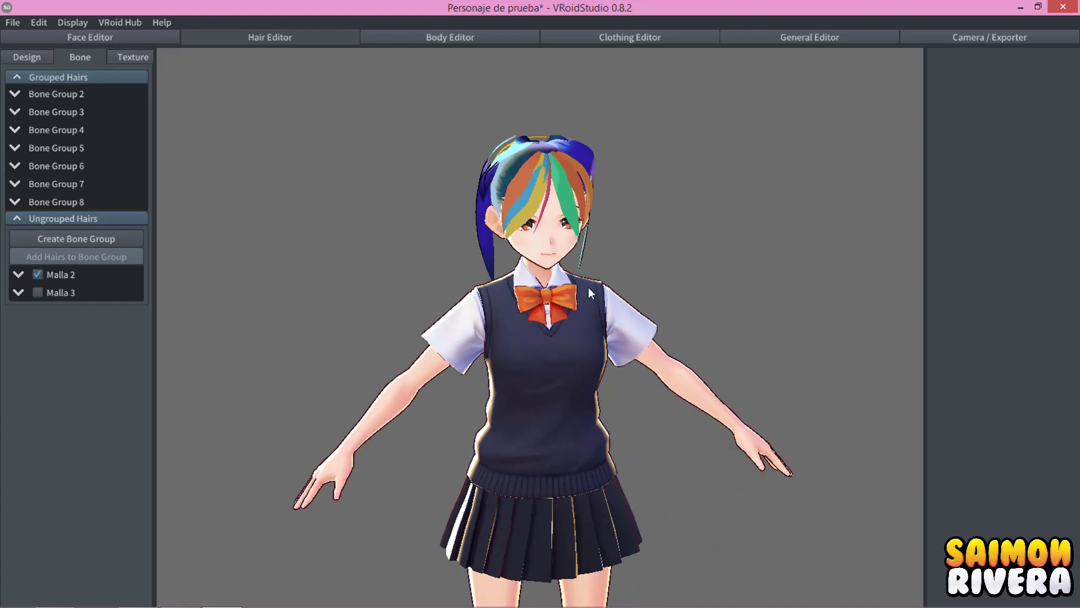
mouse_move(757, 177)
right_mouse_down()
mouse_move(745, 282)
mouse_move(666, 266)
mouse_move(508, 171)
right_mouse_up()
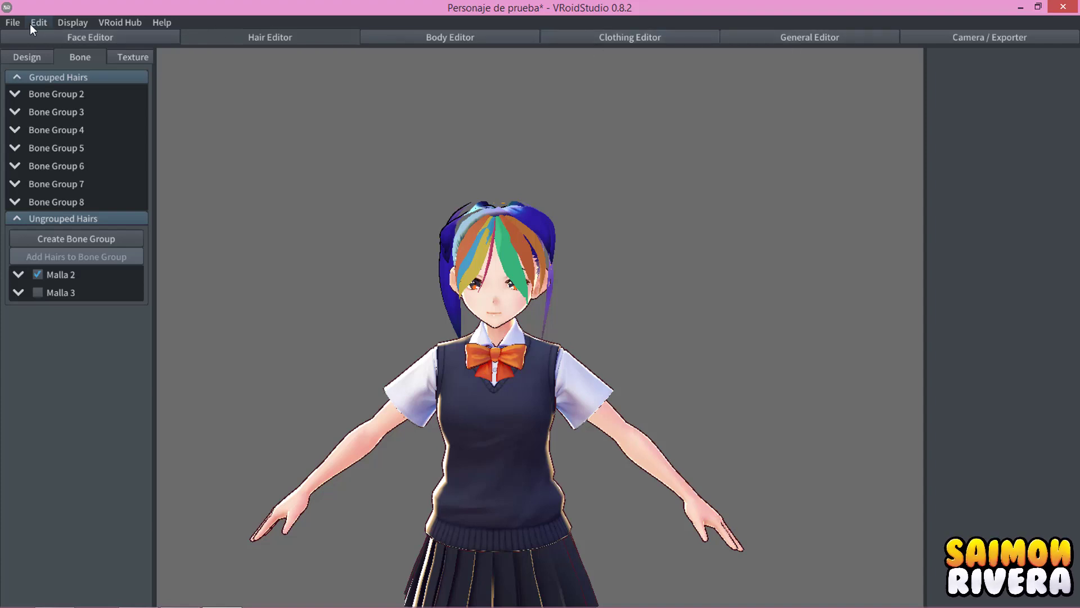
Dismiss the File and Help menus and maximize the window on the start screen.
left_click(13, 22)
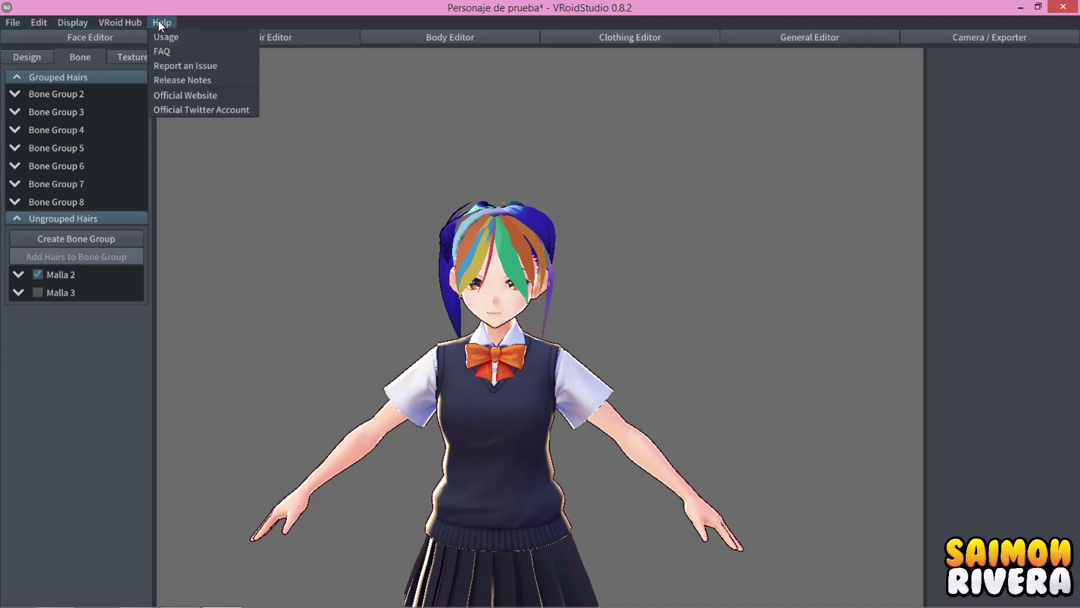
left_click(601, 170)
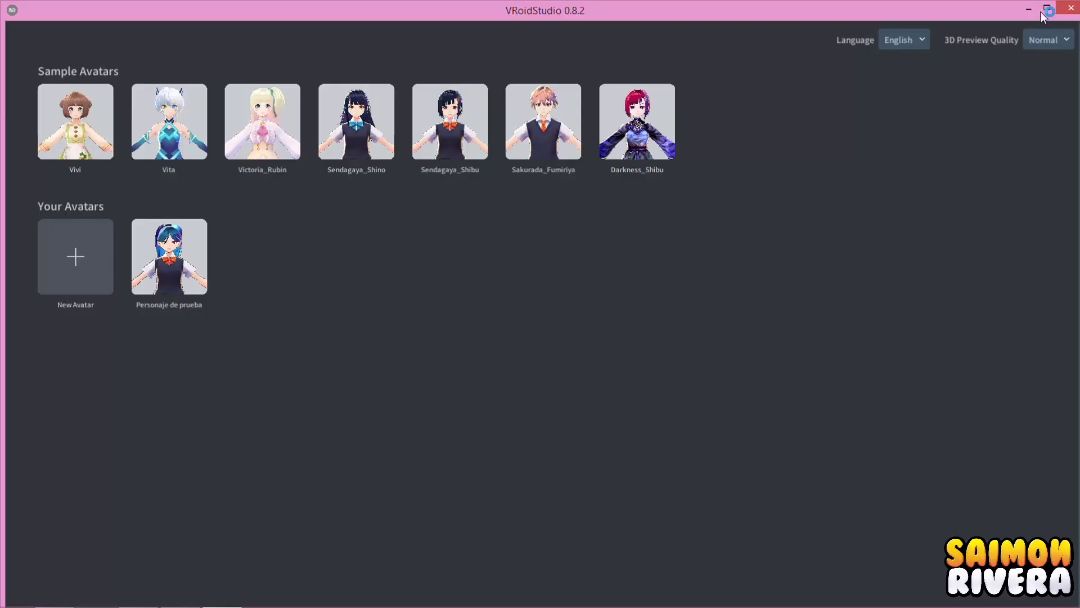
left_click(1044, 10)
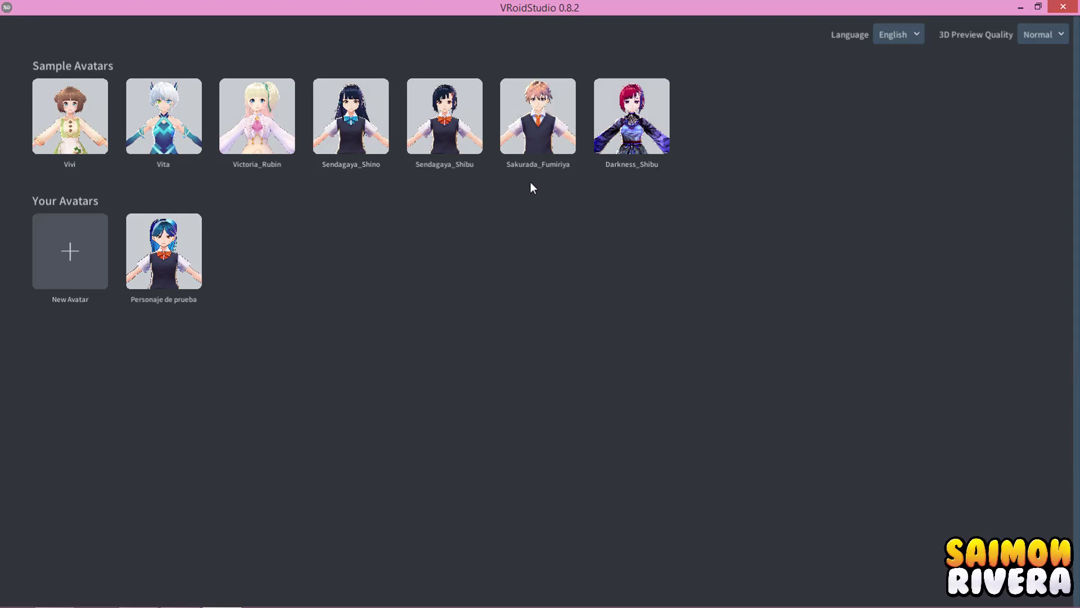
Load the Victoria_Rubin sample avatar and orbit and zoom to view its sides and back.
left_click(262, 124)
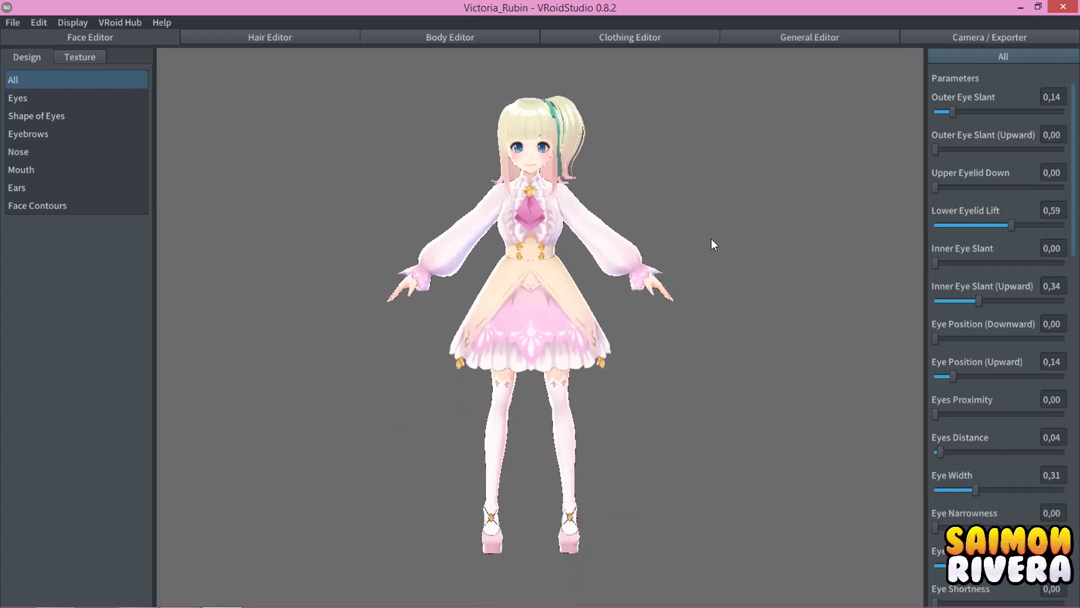
mouse_move(712, 241)
right_mouse_down()
mouse_move(632, 228)
mouse_move(445, 243)
mouse_move(660, 256)
mouse_move(699, 245)
right_mouse_up()
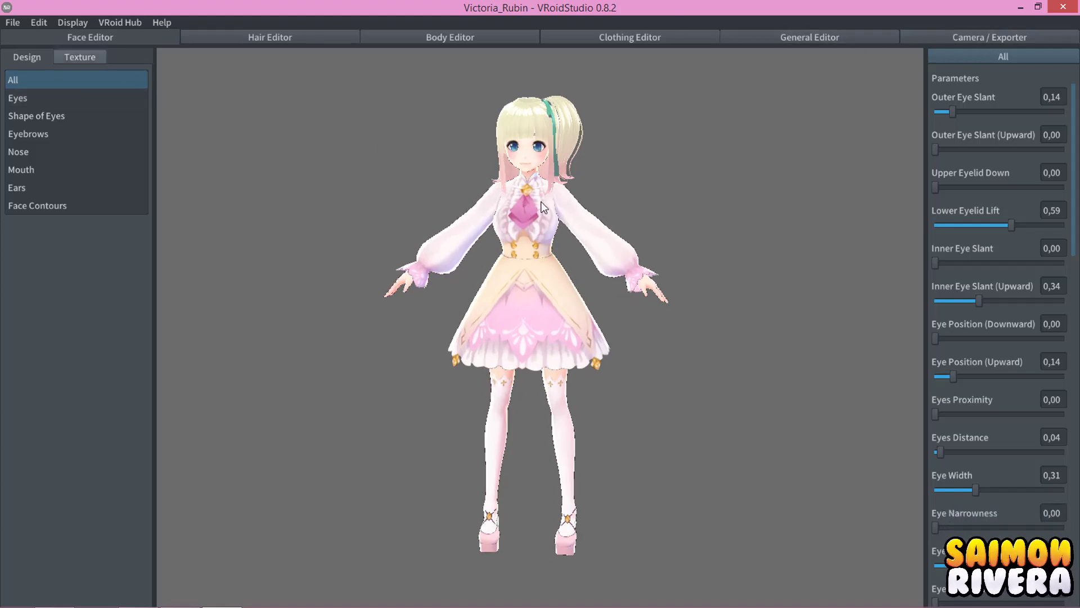
mouse_move(603, 320)
right_mouse_down()
mouse_move(759, 320)
mouse_move(620, 305)
mouse_move(630, 303)
mouse_move(431, 360)
mouse_move(612, 306)
mouse_move(600, 319)
right_mouse_up()
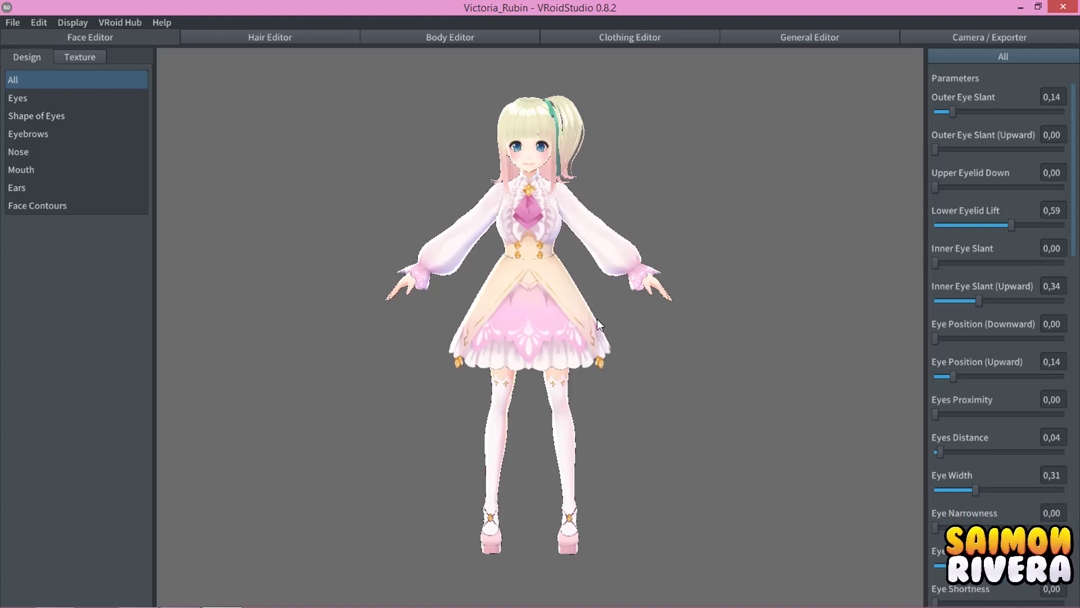
mouse_move(599, 325)
right_mouse_down()
mouse_move(760, 337)
mouse_move(623, 348)
mouse_move(633, 333)
right_mouse_up()
scroll(633, 333, "up", 1)
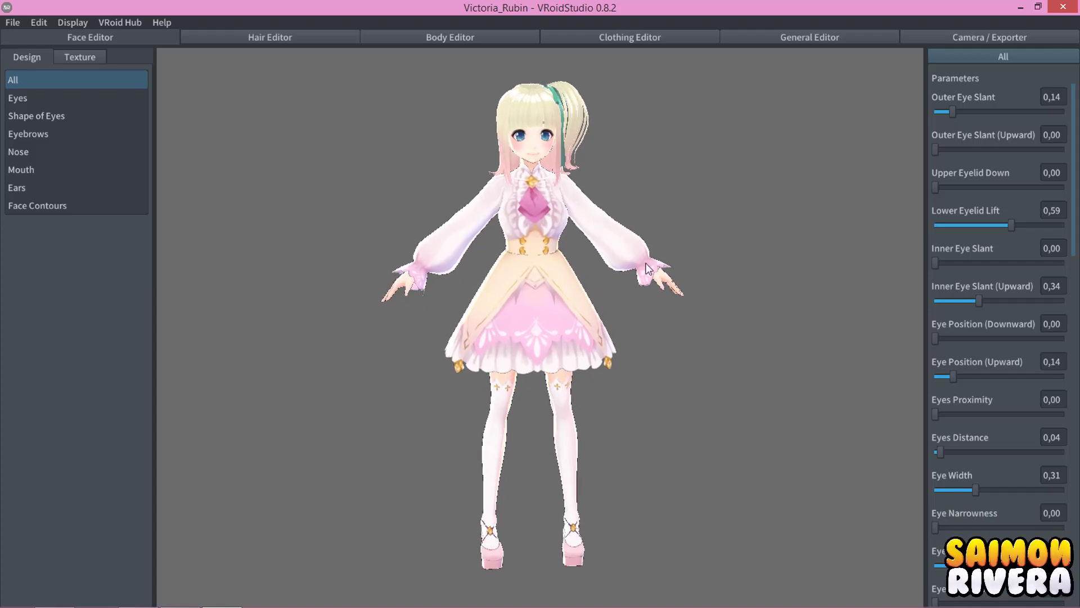
middle_click_drag(657, 298, 664, 311)
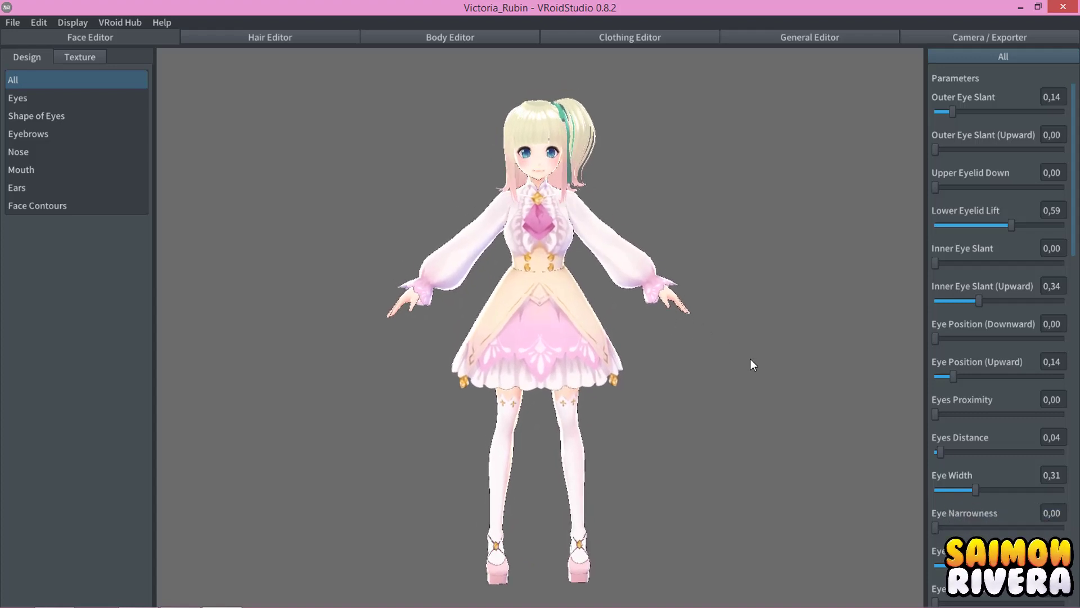
right_click_drag(753, 364, 749, 364)
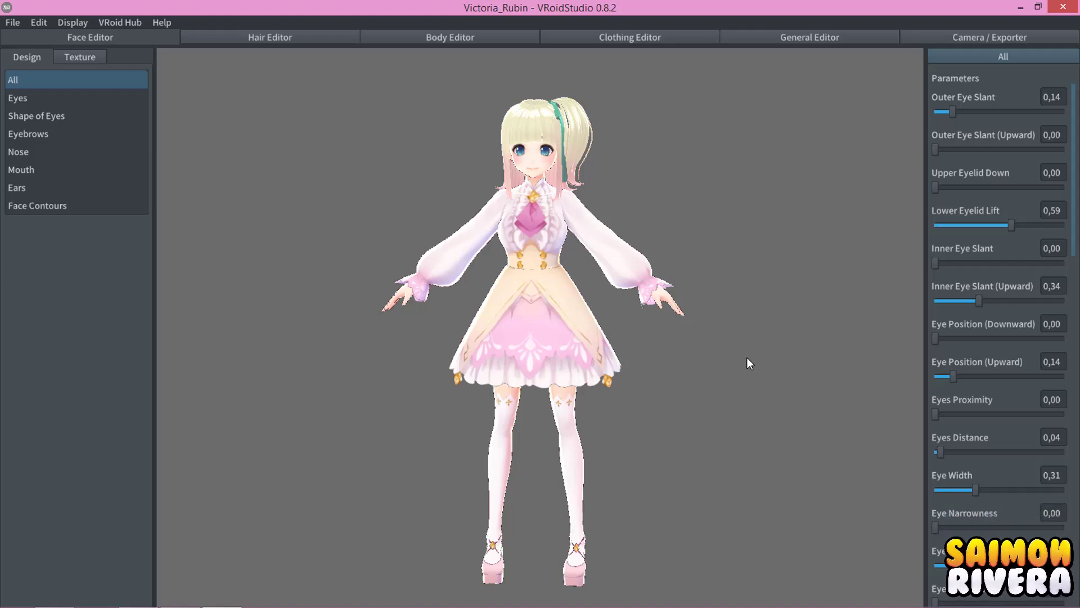
mouse_move(692, 343)
right_mouse_down()
mouse_move(598, 330)
mouse_move(782, 326)
mouse_move(579, 325)
mouse_move(664, 334)
right_mouse_up()
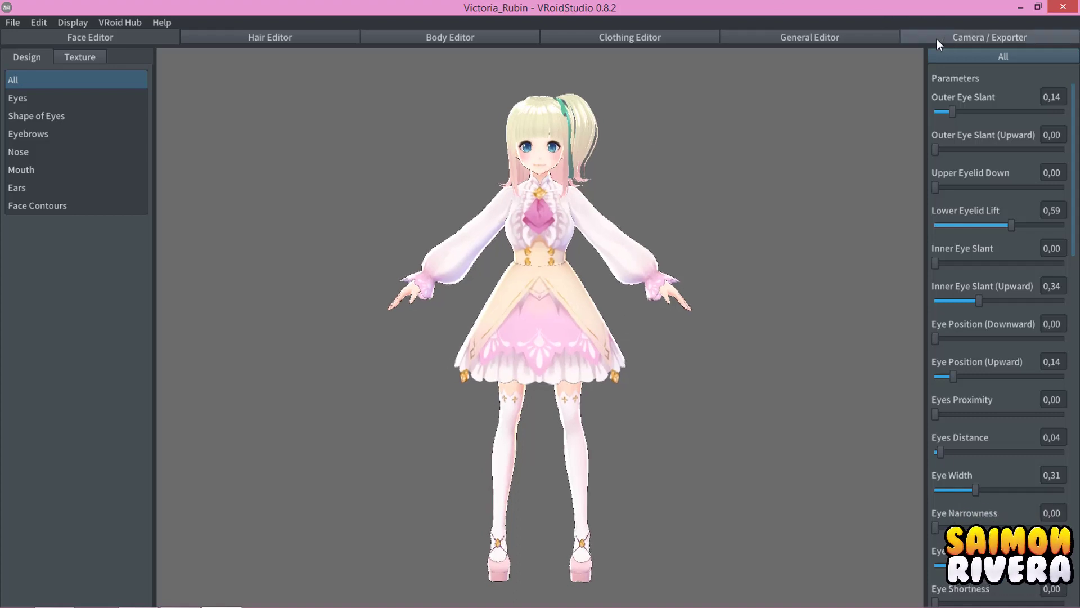
Browse the Face Editor's eye, eyebrow and other face part categories.
left_click(38, 99)
left_click(43, 120)
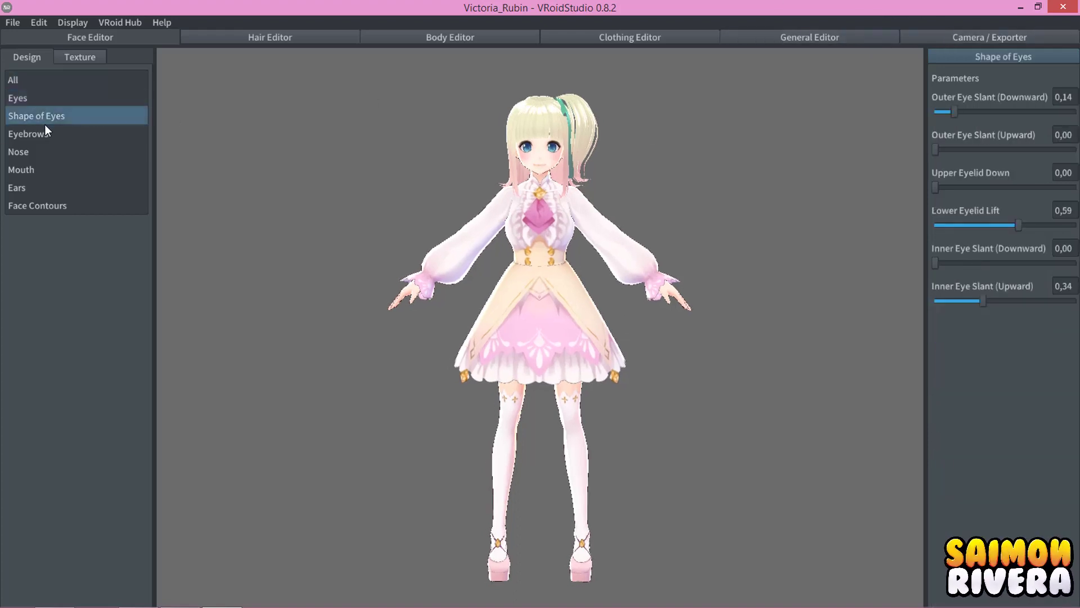
left_click(57, 149)
left_click(52, 152)
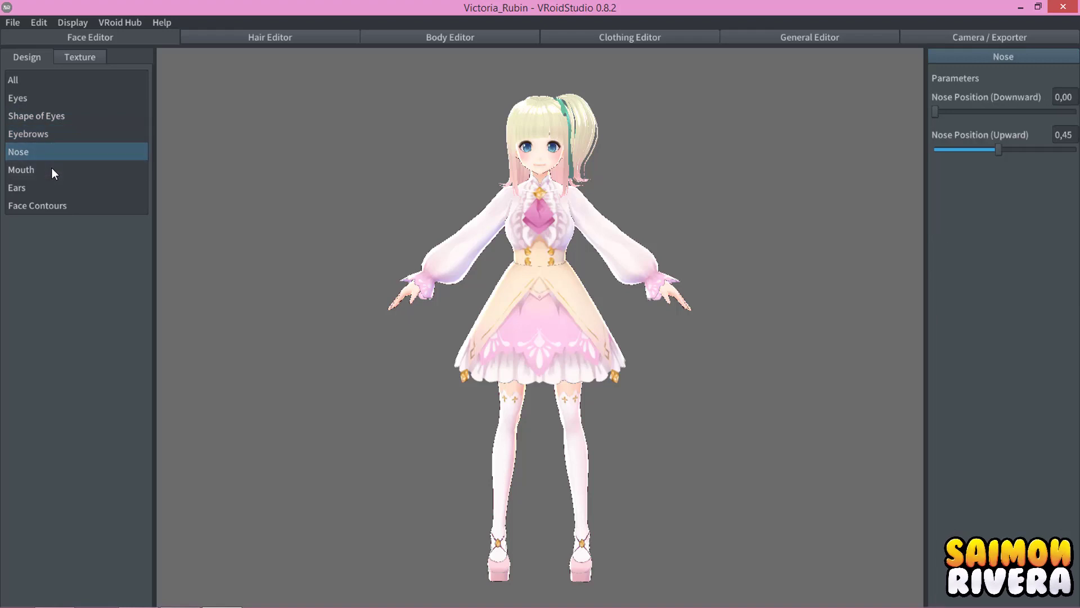
left_click(45, 188)
left_click(47, 117)
left_click(44, 98)
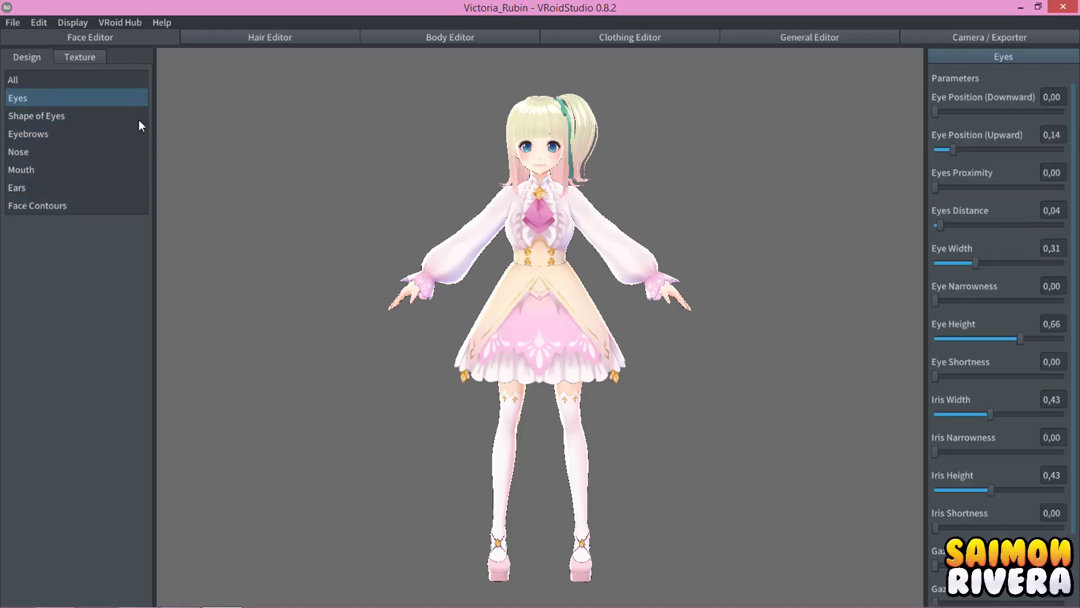
left_click(113, 80)
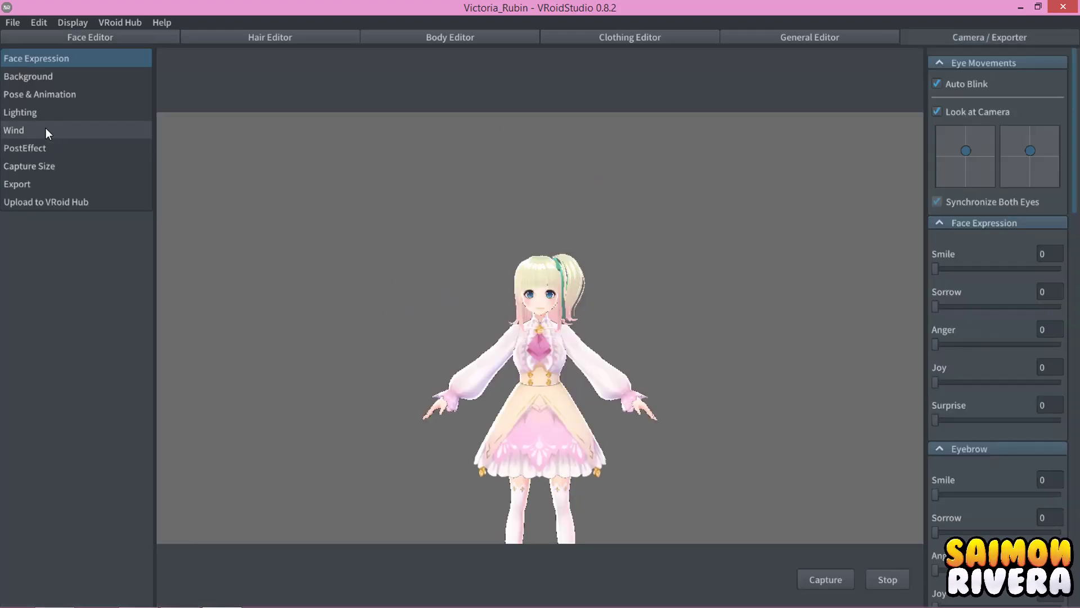
Show the PostEffect settings and reframe the view to include the character's feet.
left_click(43, 151)
middle_click_drag(631, 332, 632, 190)
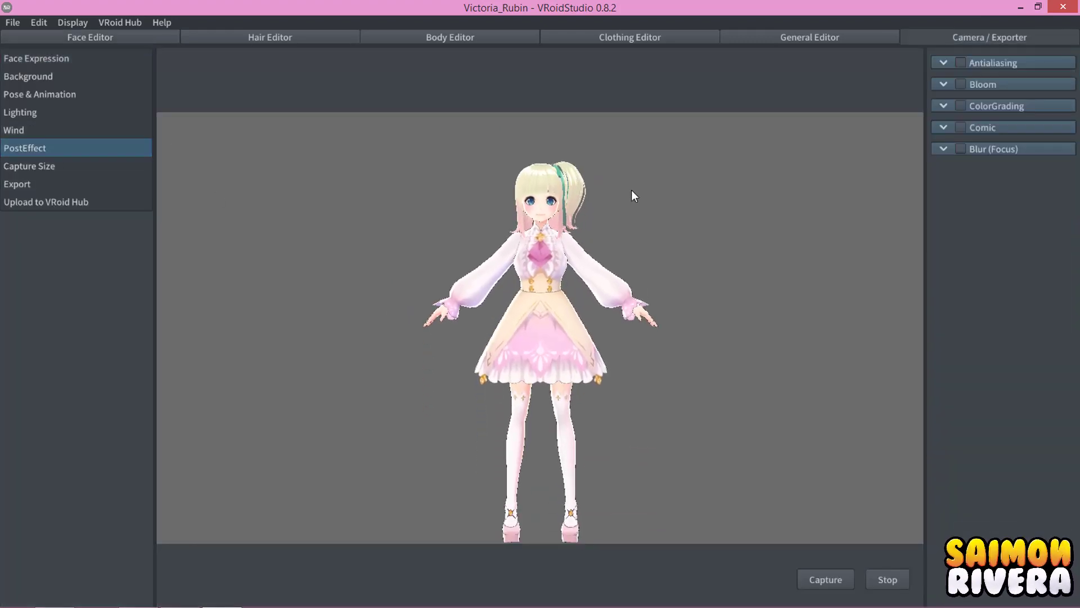
middle_click_drag(663, 281, 732, 230)
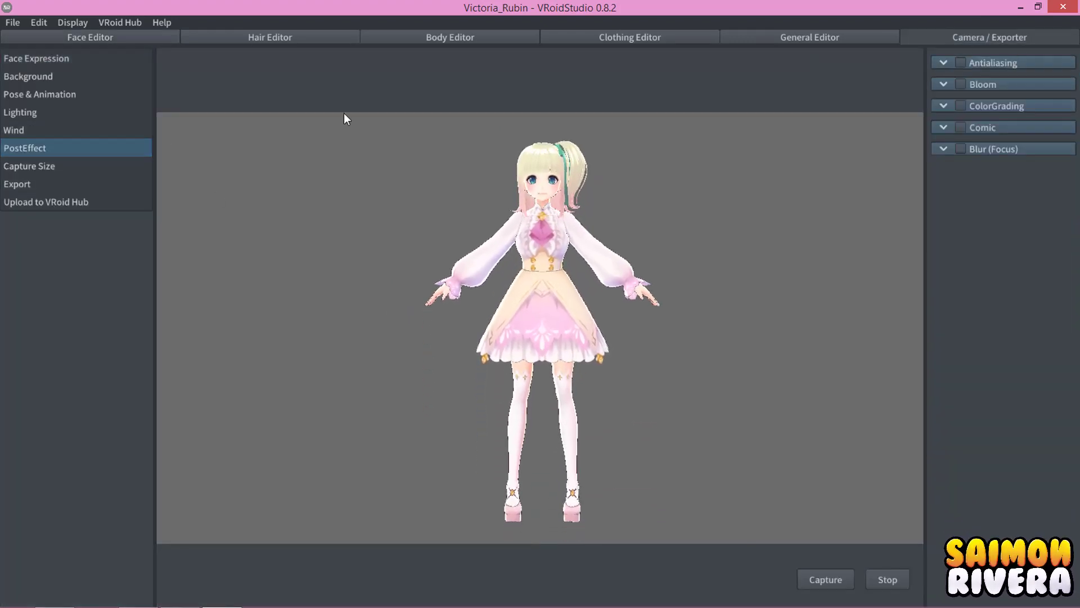
Preview the Standby 3, Standby 0, Jumping 0/3/2, Hey!, Jumping Over and laugh animations.
left_click(32, 100)
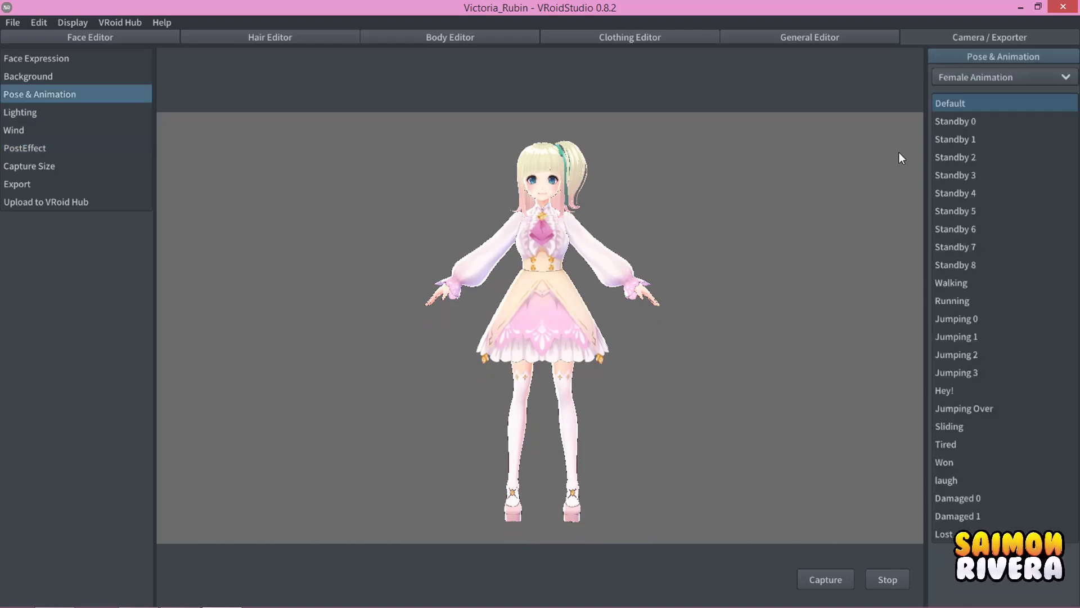
left_click(964, 177)
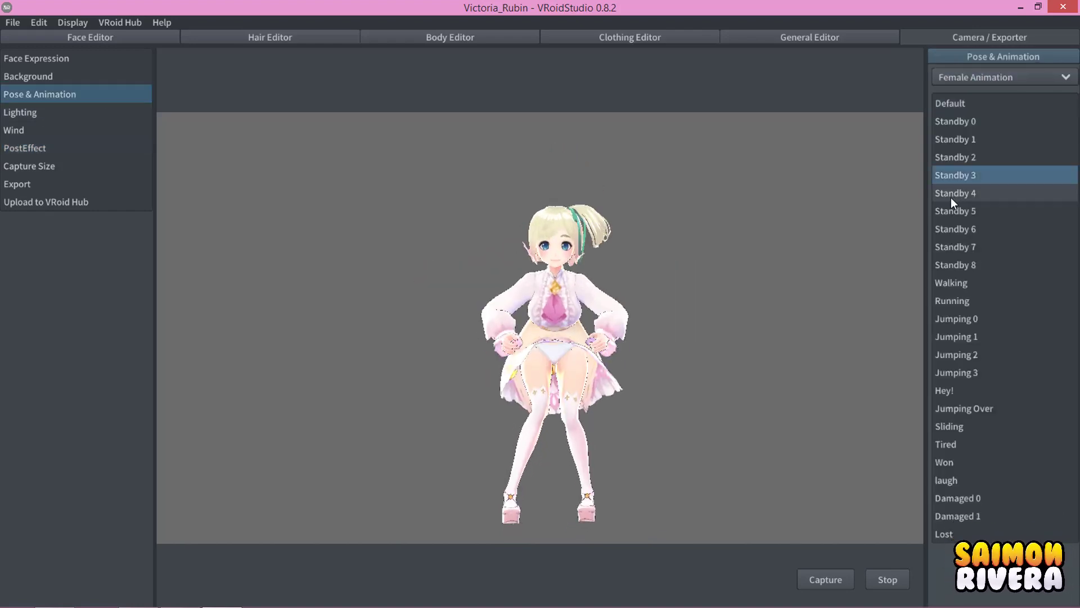
left_click(964, 128)
left_click(971, 318)
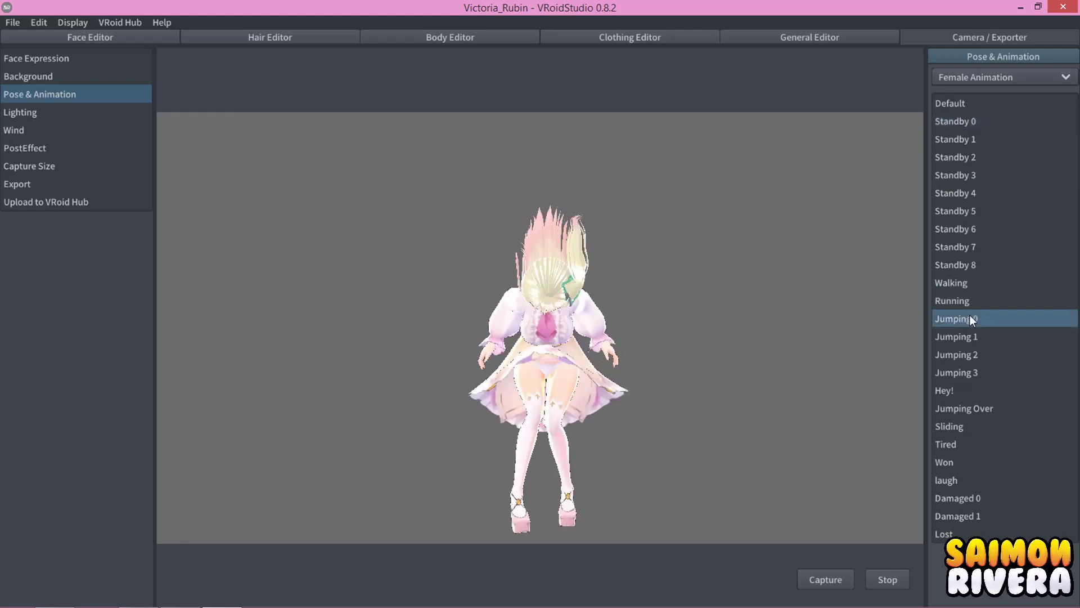
left_click(978, 371)
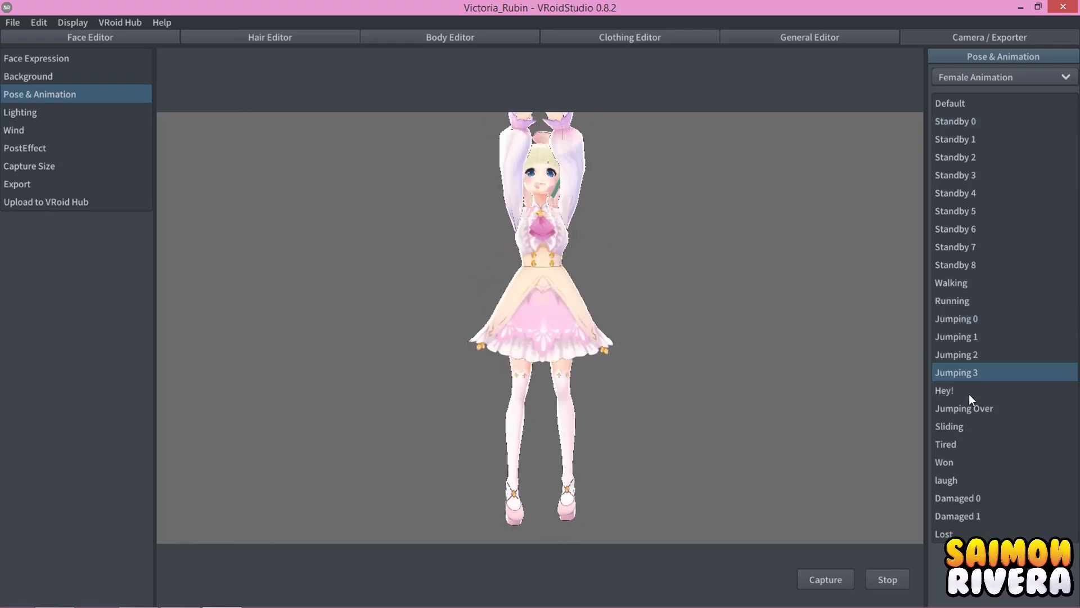
left_click(969, 394)
left_click(973, 404)
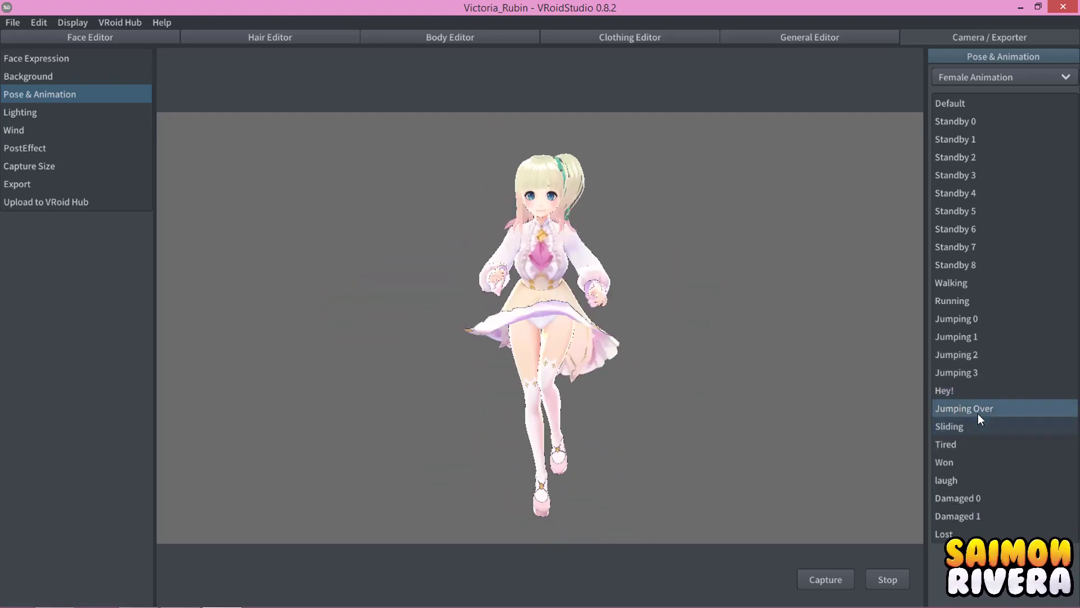
left_click(979, 359)
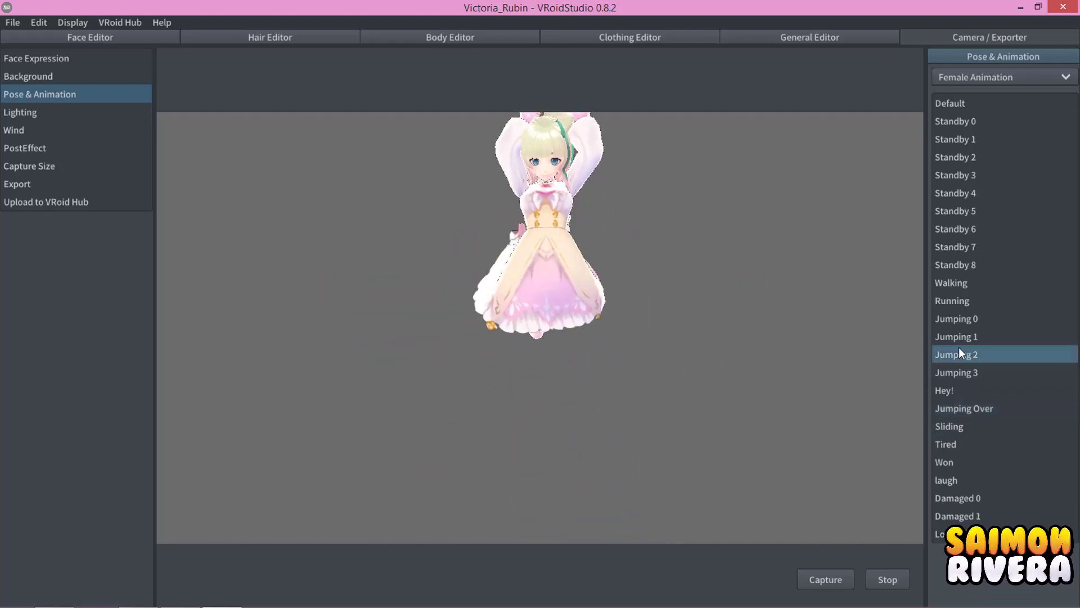
left_click(956, 479)
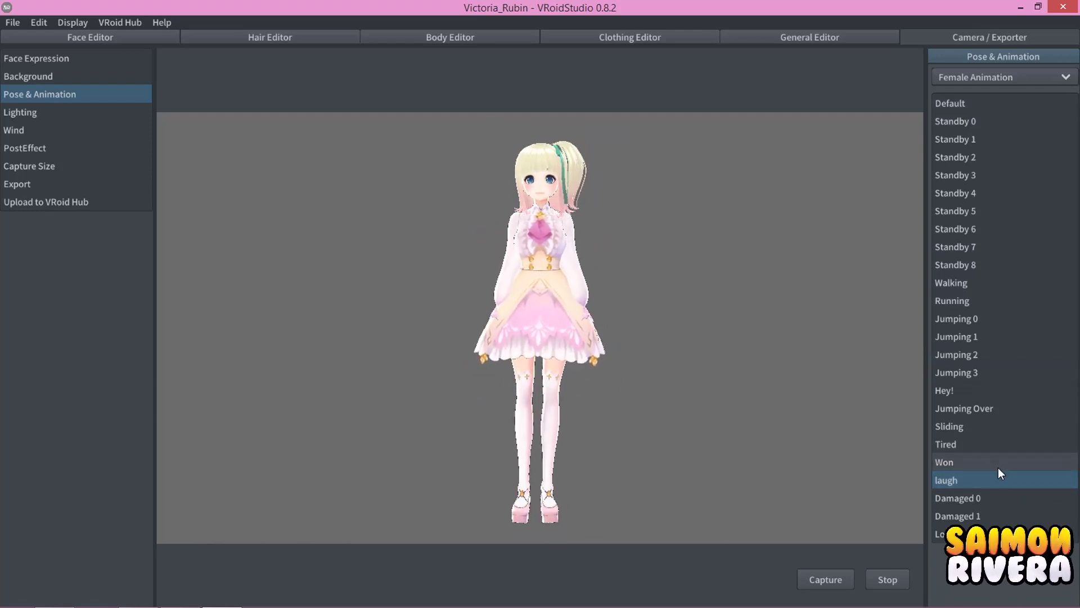
Play Standby 1 and orbit to view the character from the side and back.
left_click(985, 138)
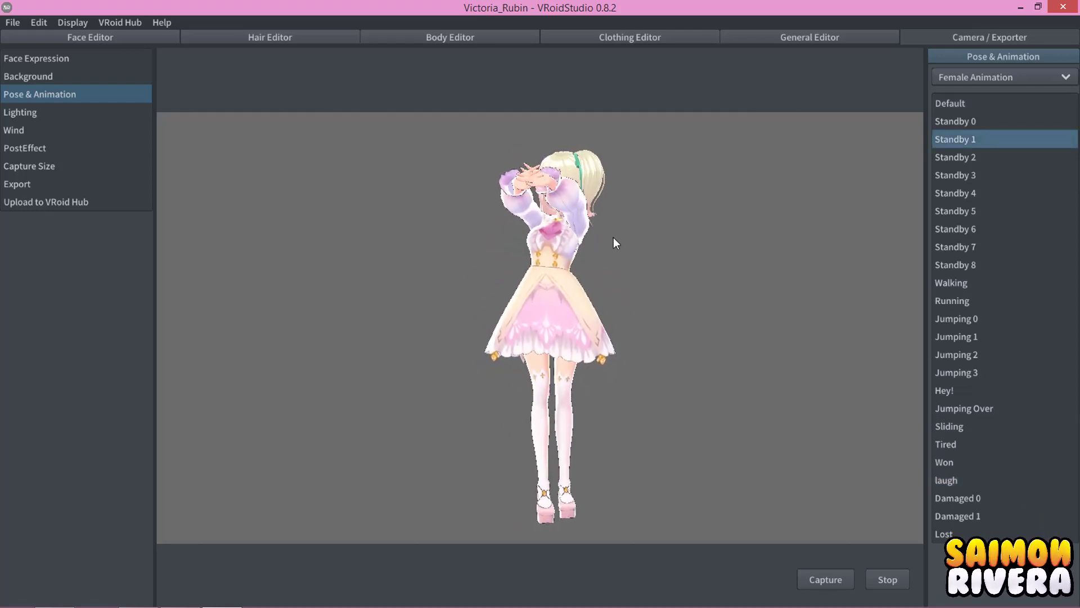
mouse_move(607, 267)
right_mouse_down()
mouse_move(683, 279)
mouse_move(833, 270)
right_mouse_up()
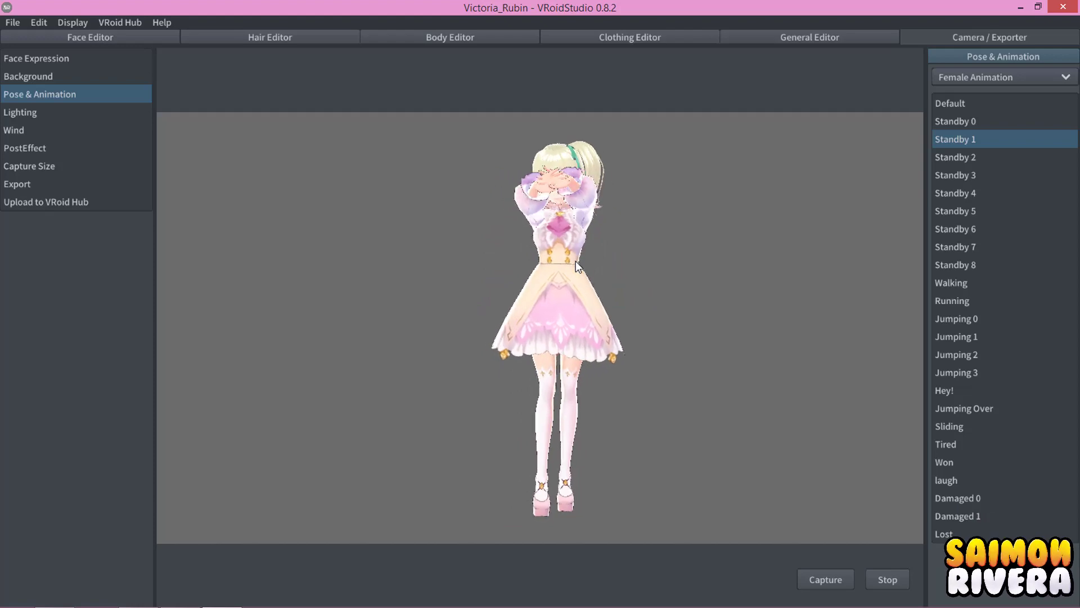
mouse_move(630, 321)
right_mouse_down()
mouse_move(707, 320)
mouse_move(630, 310)
mouse_move(673, 316)
mouse_move(642, 317)
right_mouse_up()
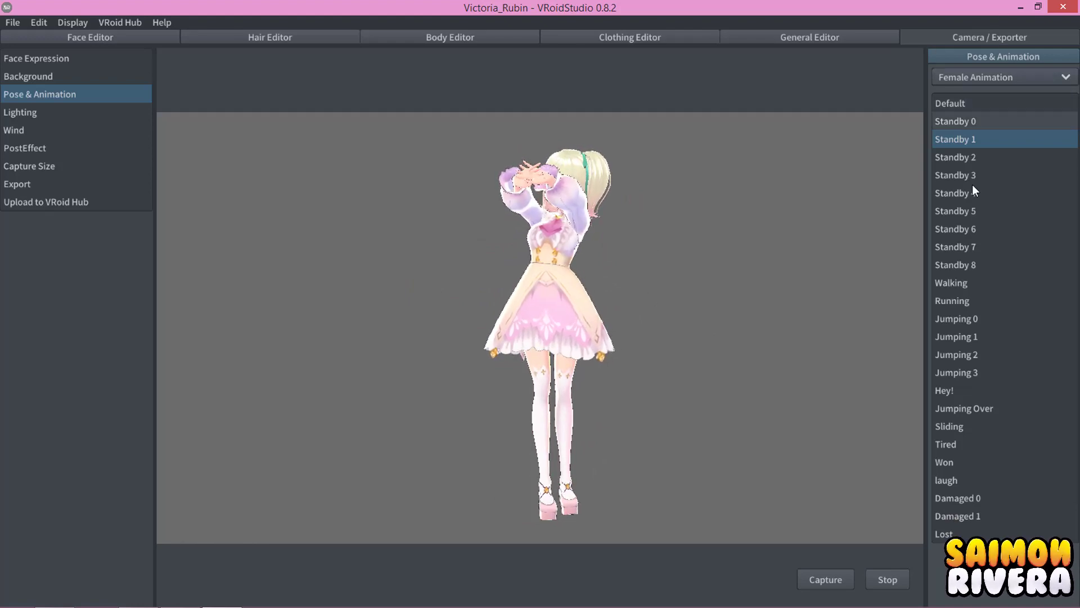
Watch Jumping 3 and Walking from behind and in profile, ending on Standby 0.
left_click(967, 377)
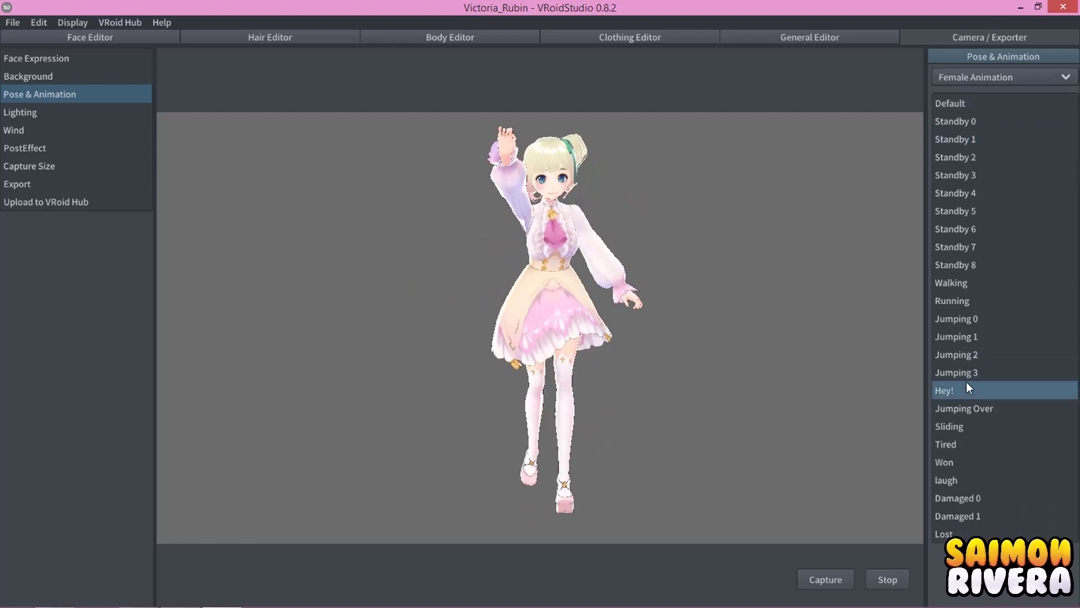
left_click(971, 281)
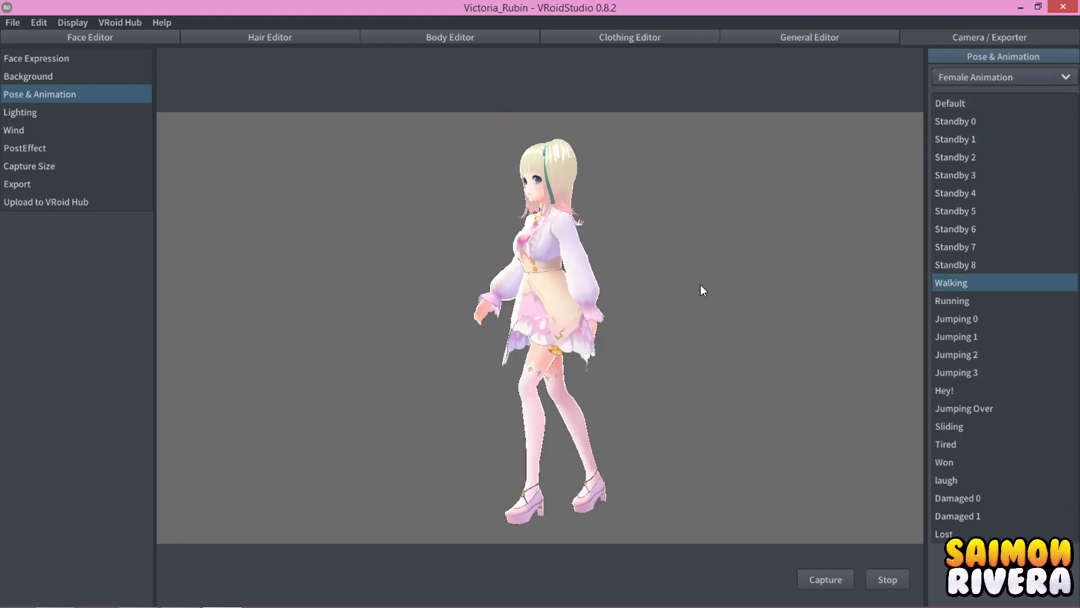
mouse_move(701, 285)
right_mouse_down()
mouse_move(498, 276)
mouse_move(807, 289)
mouse_move(626, 279)
mouse_move(776, 292)
right_mouse_up()
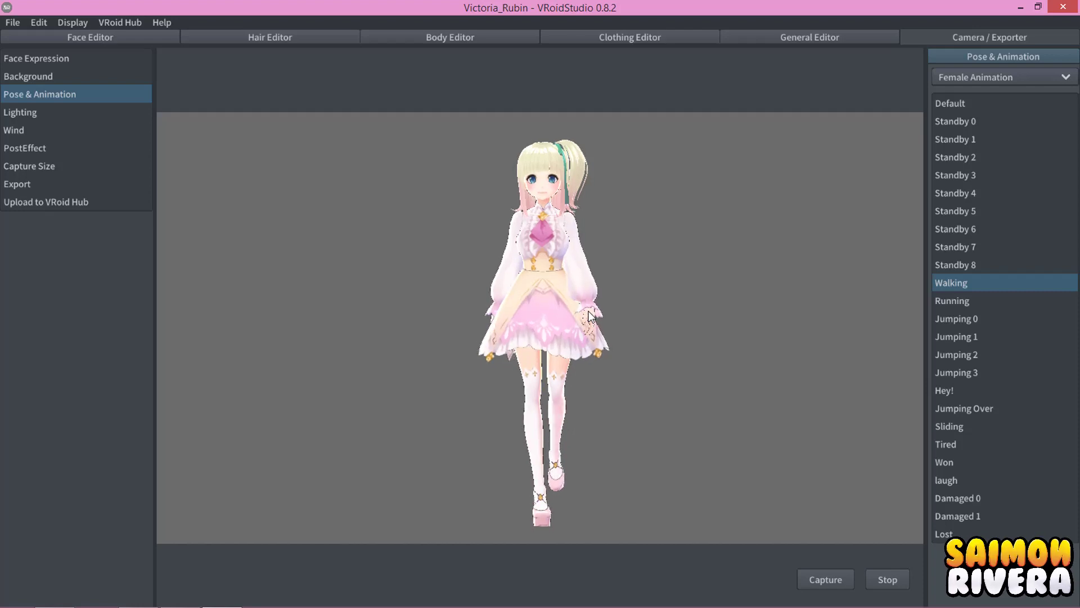
left_click_drag(607, 306, 680, 314)
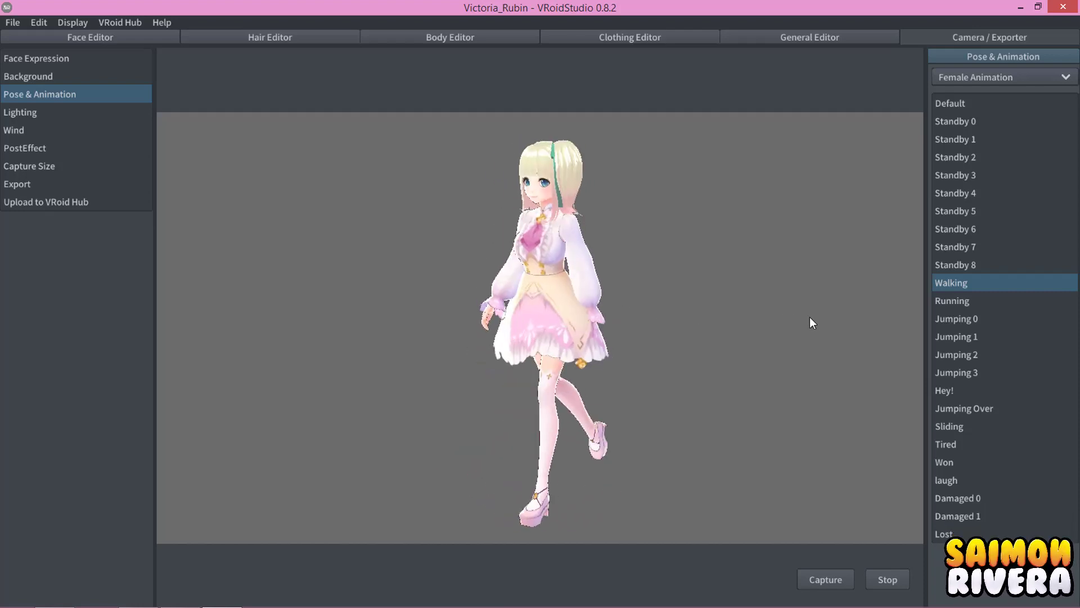
left_click(978, 123)
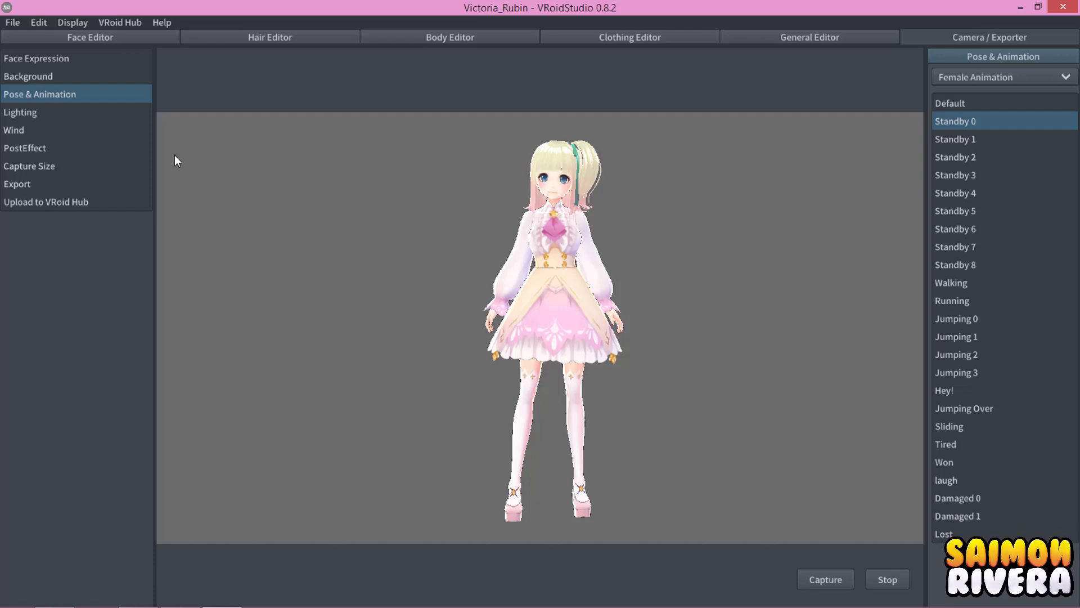
left_click(1064, 8)
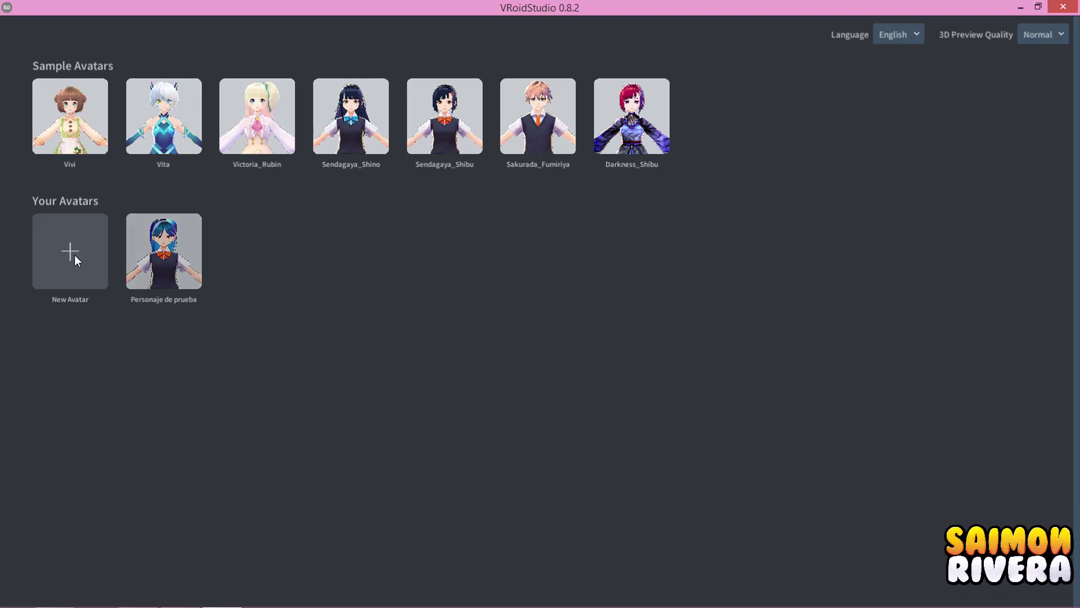
left_click(163, 251)
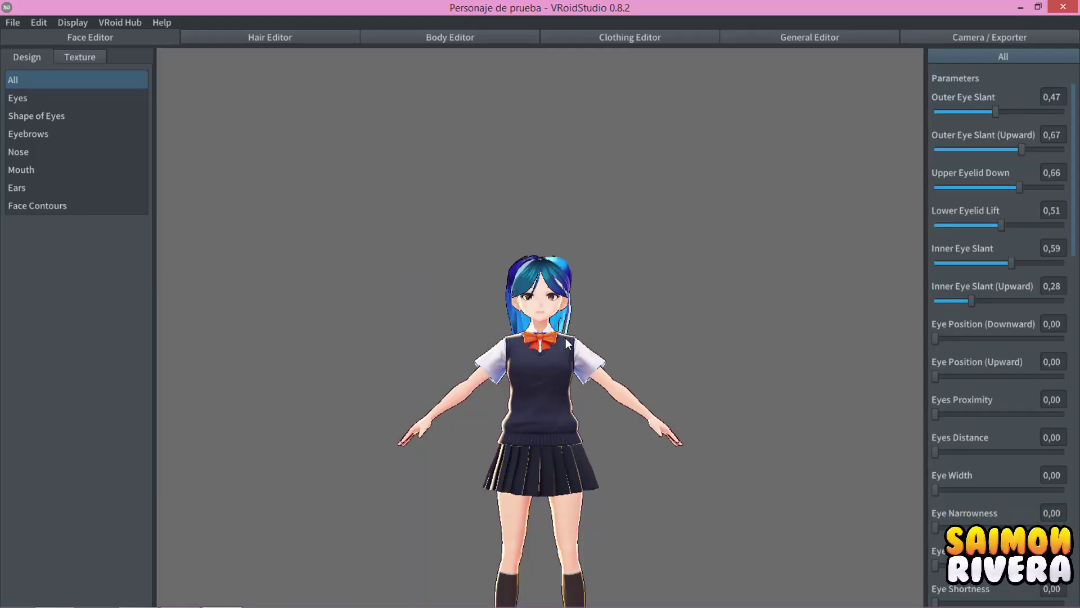
middle_click_drag(589, 309, 581, 242)
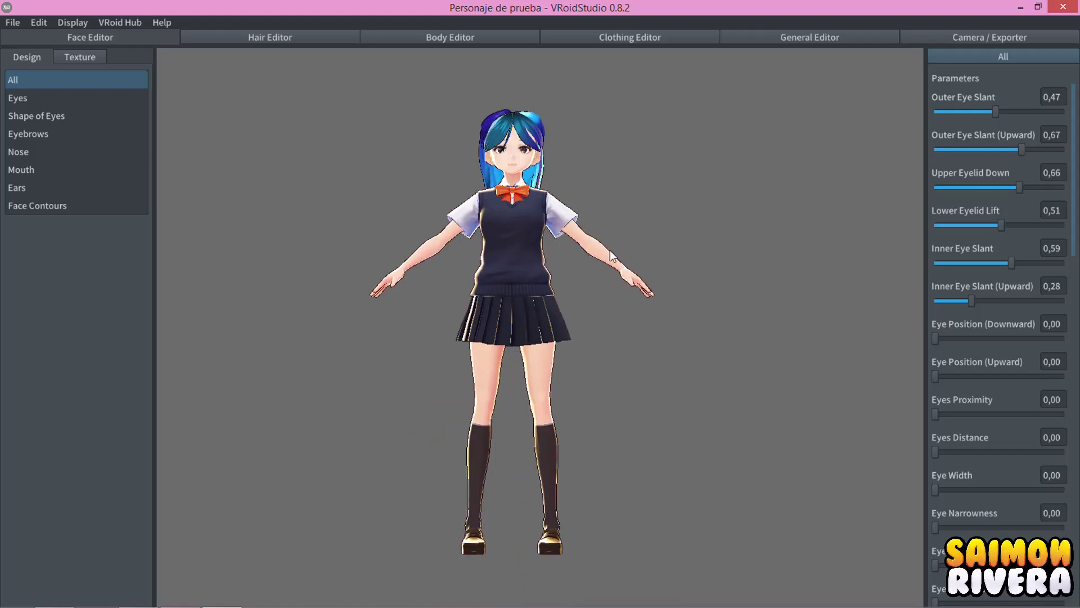
mouse_move(612, 255)
right_mouse_down()
mouse_move(731, 269)
mouse_move(421, 271)
mouse_move(619, 265)
mouse_move(608, 272)
right_mouse_up()
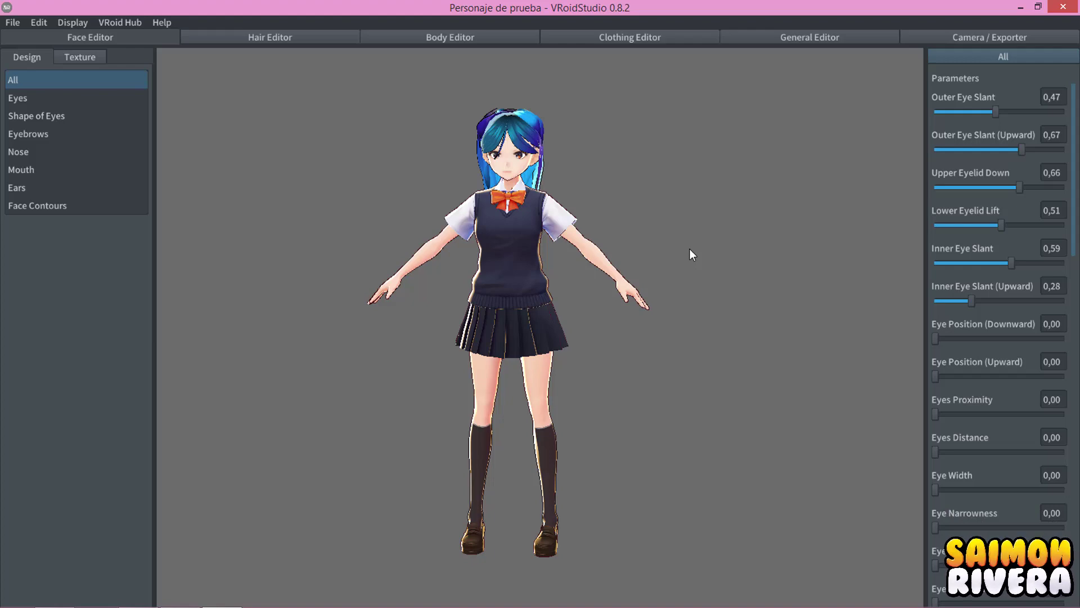
mouse_move(690, 249)
right_mouse_down()
mouse_move(643, 257)
mouse_move(789, 245)
mouse_move(882, 255)
mouse_move(857, 251)
right_mouse_up()
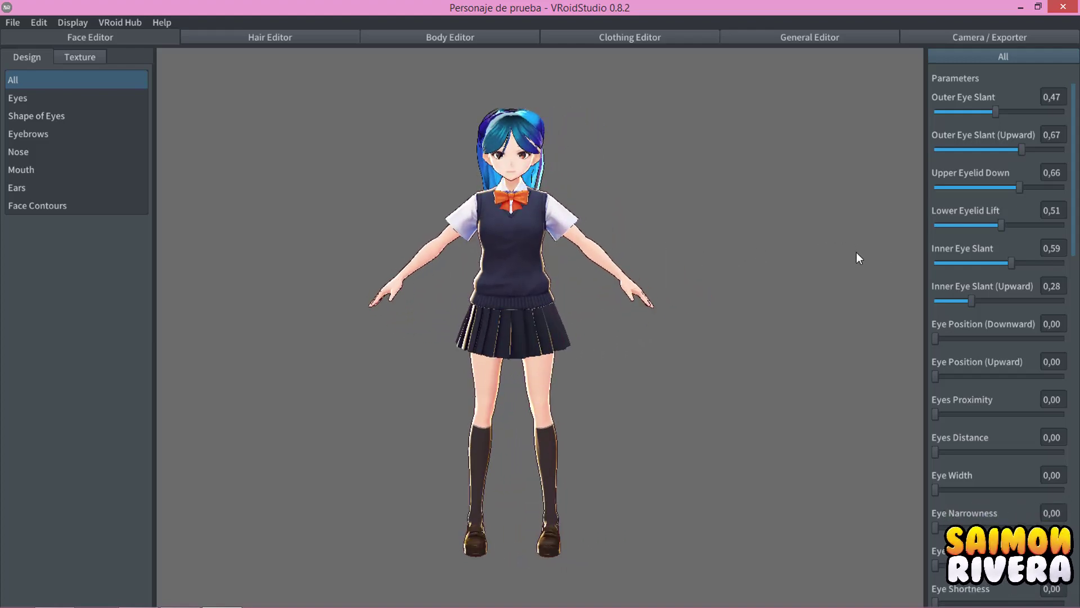